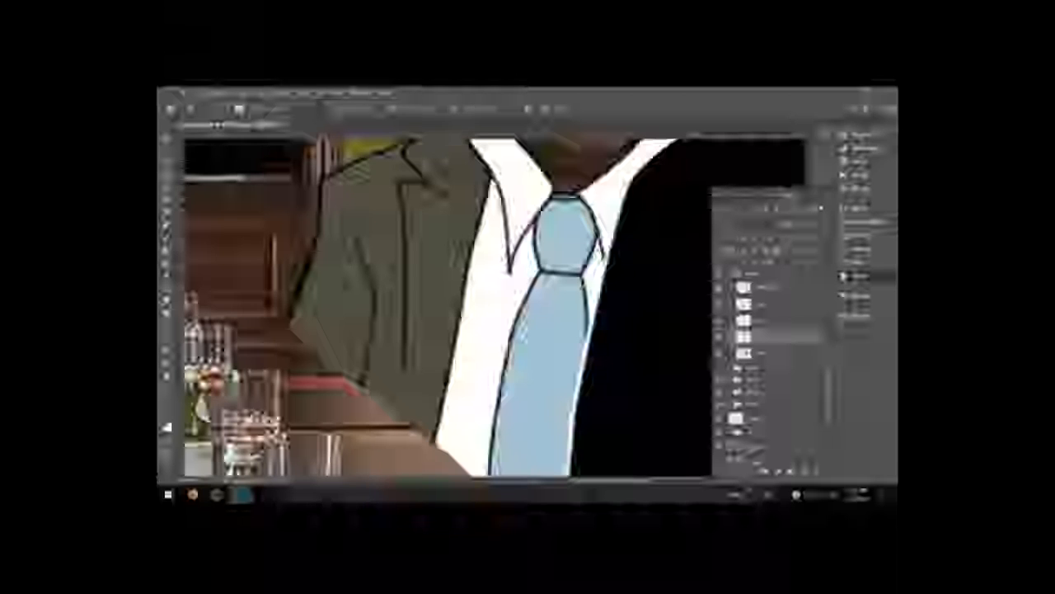
Step: Erase stray line work on the man's jacket near the collar with the Eraser
key(e)
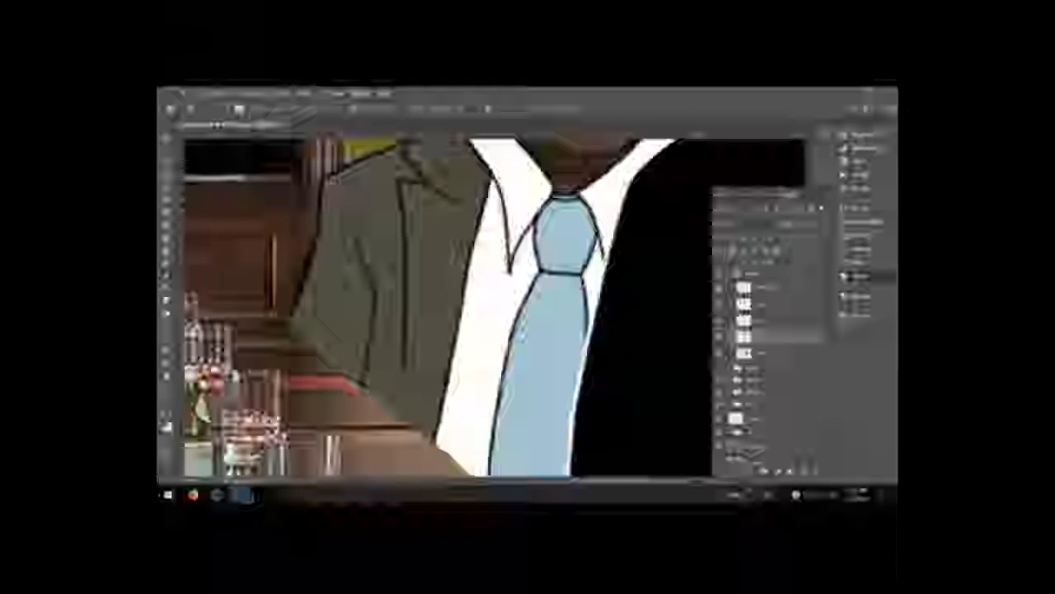
drag(448, 195, 428, 183)
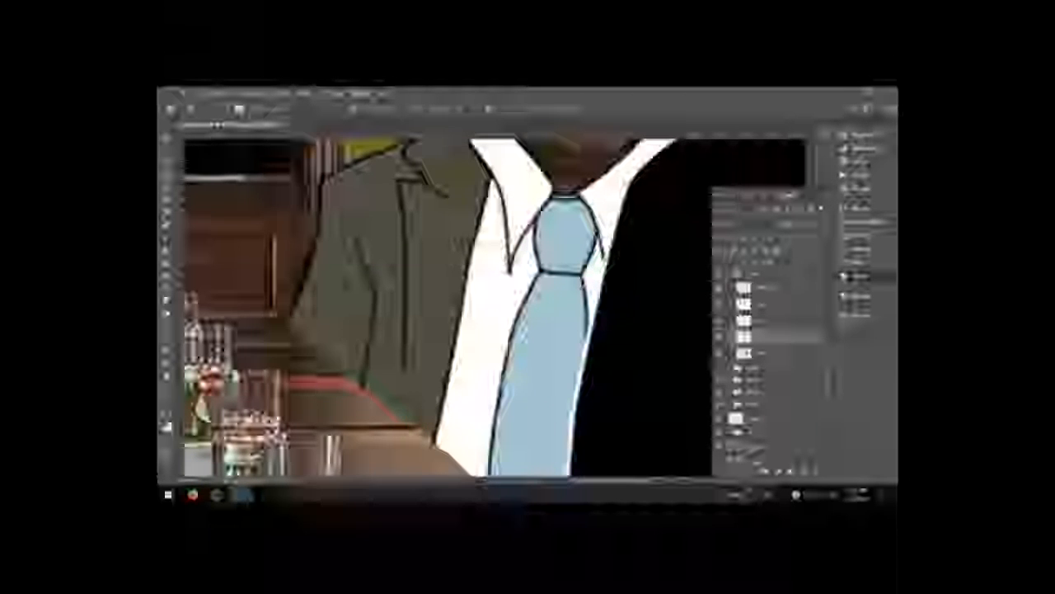
drag(452, 219, 465, 266)
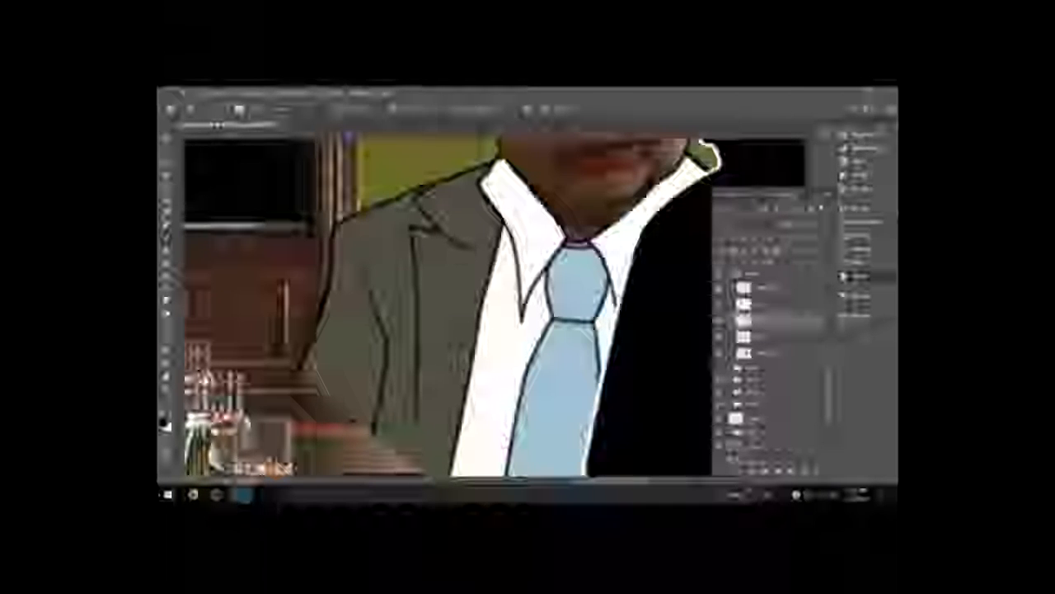
Step: Reset the foreground and background colors to the default black and white
click(857, 235)
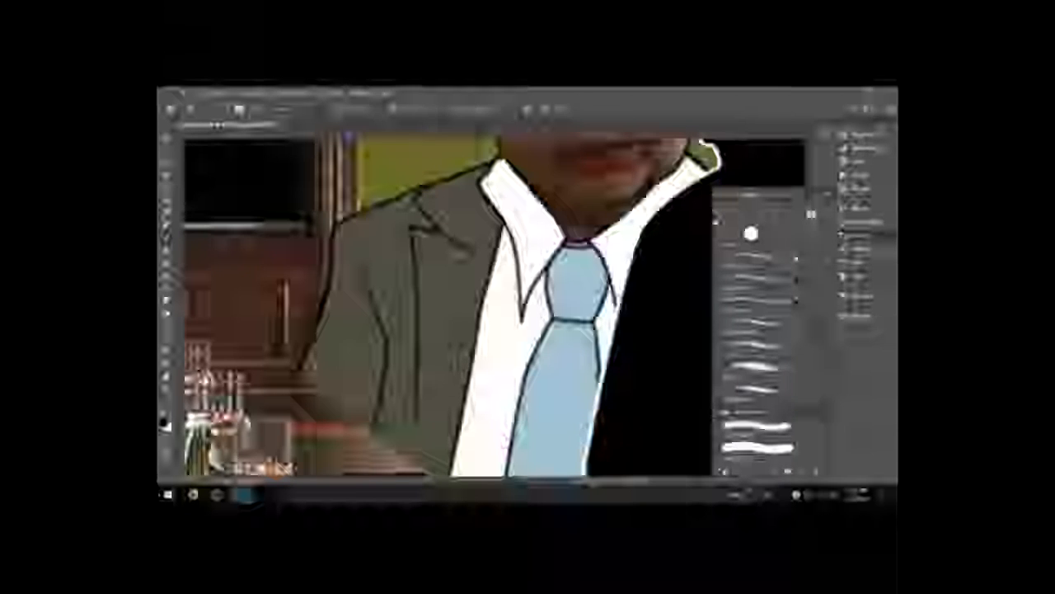
click(849, 277)
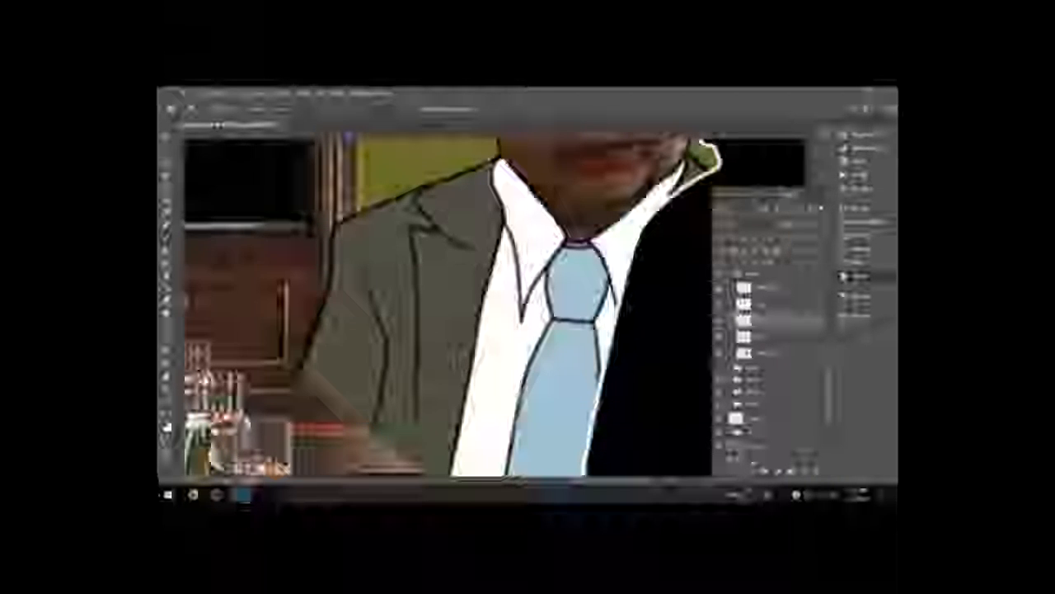
key(p)
key(d)
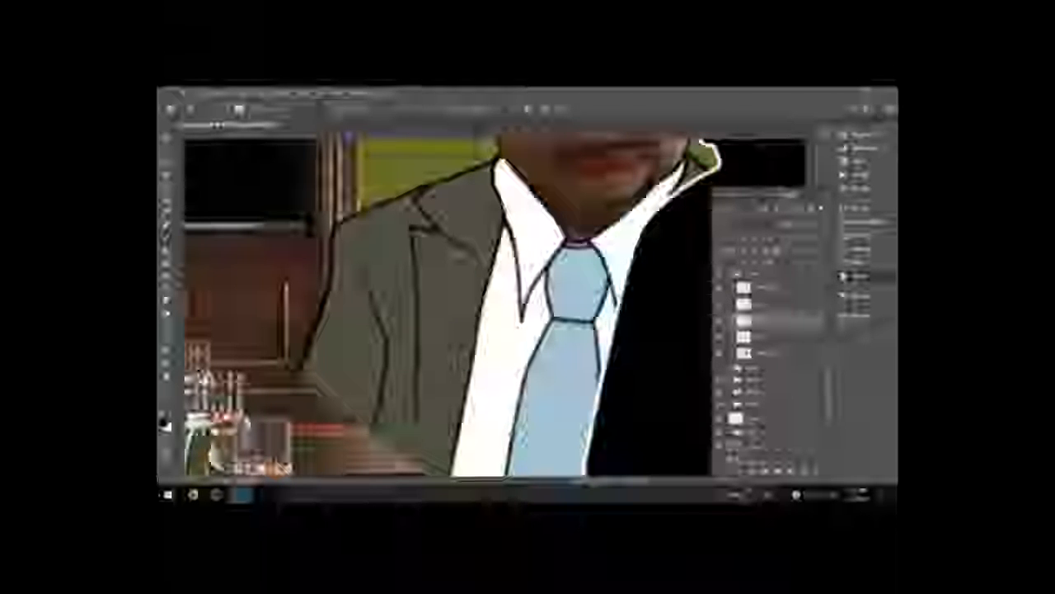
Step: Examine the brush settings for the current brush across the whole scene
key(ctrl+minus)
key(ctrl+minus)
key(ctrl+minus)
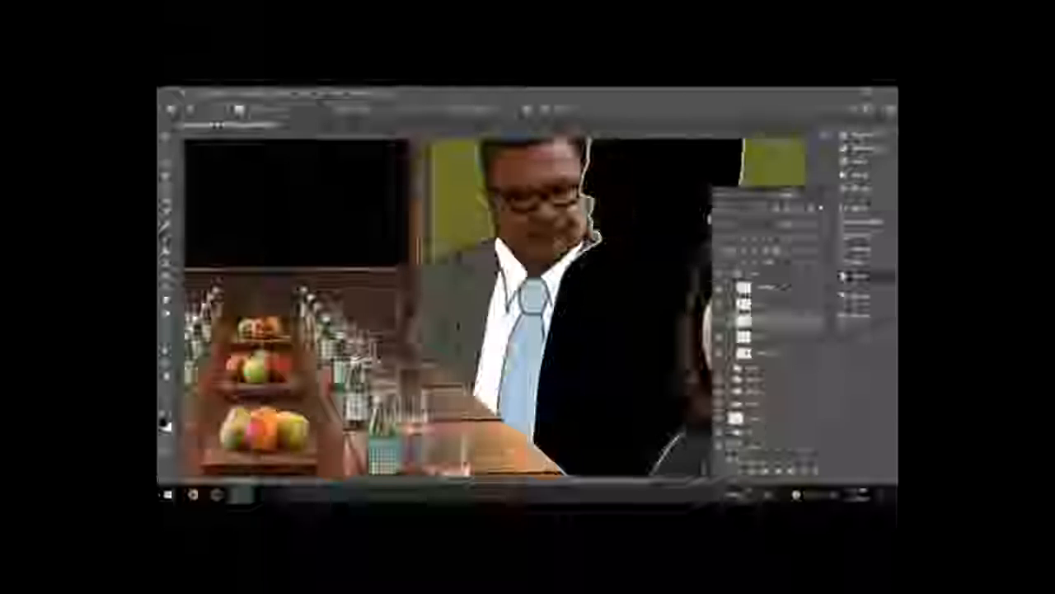
key(F5)
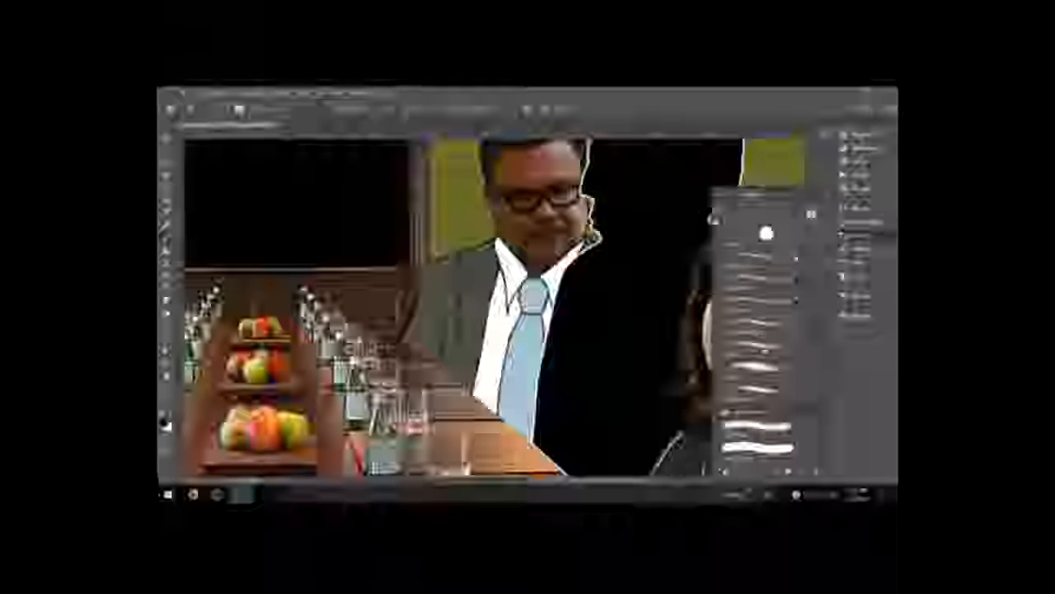
key(F5)
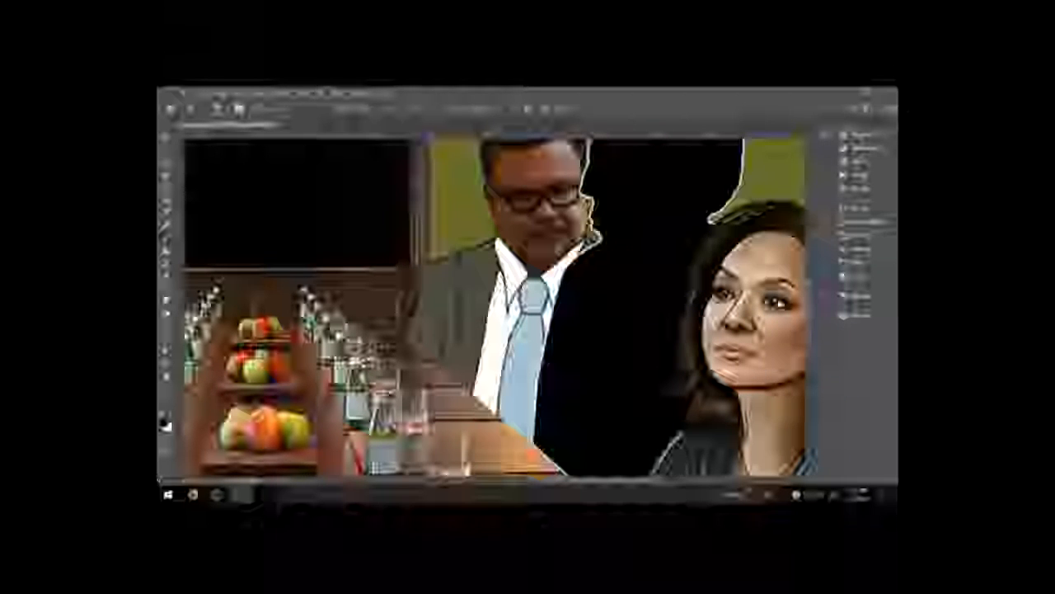
key(F5)
key(F5)
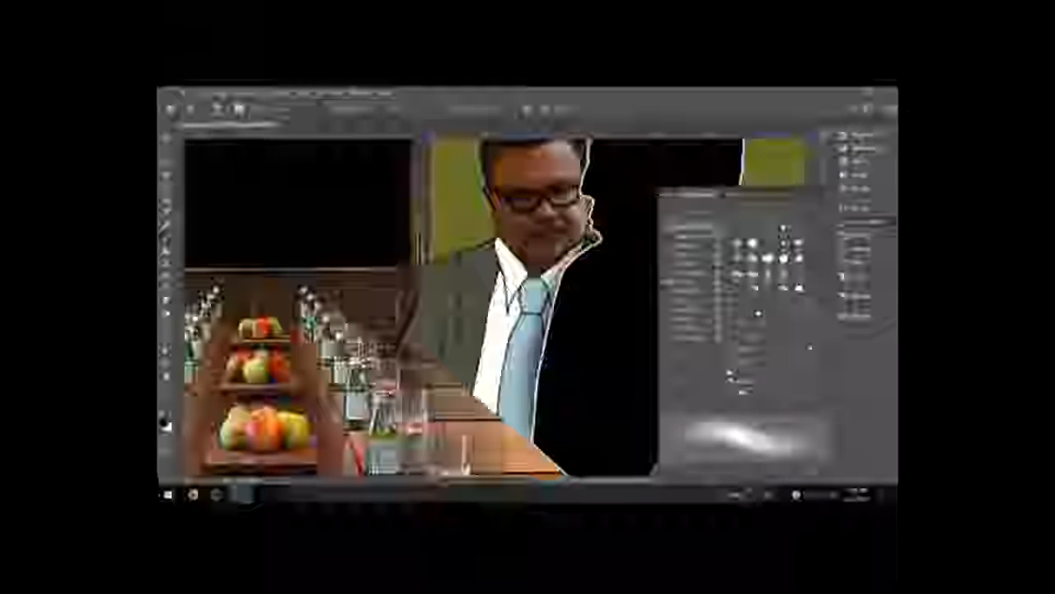
click(792, 247)
scroll(783, 251, down, 1)
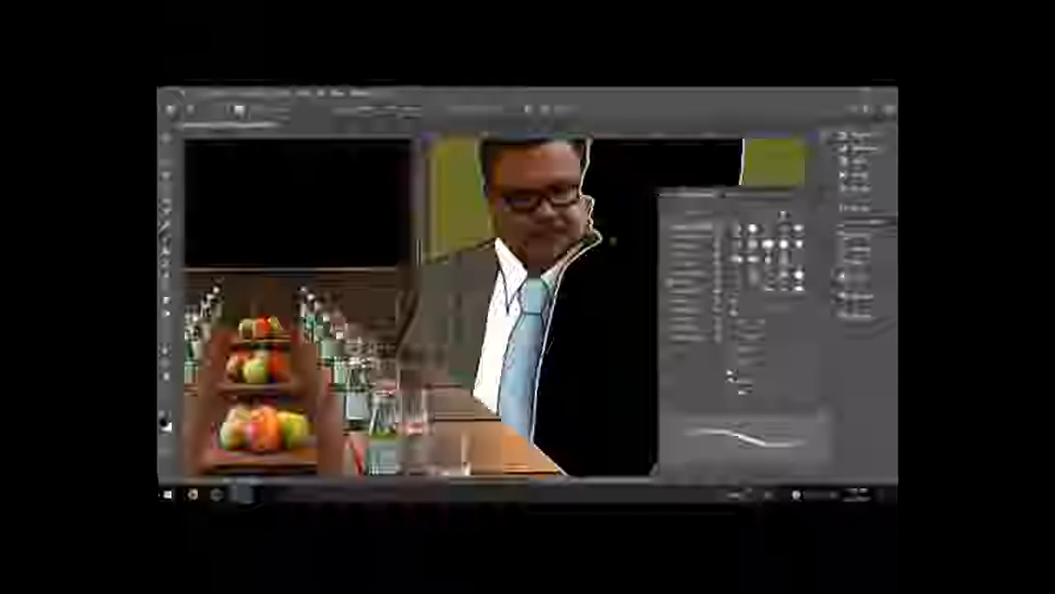
click(856, 277)
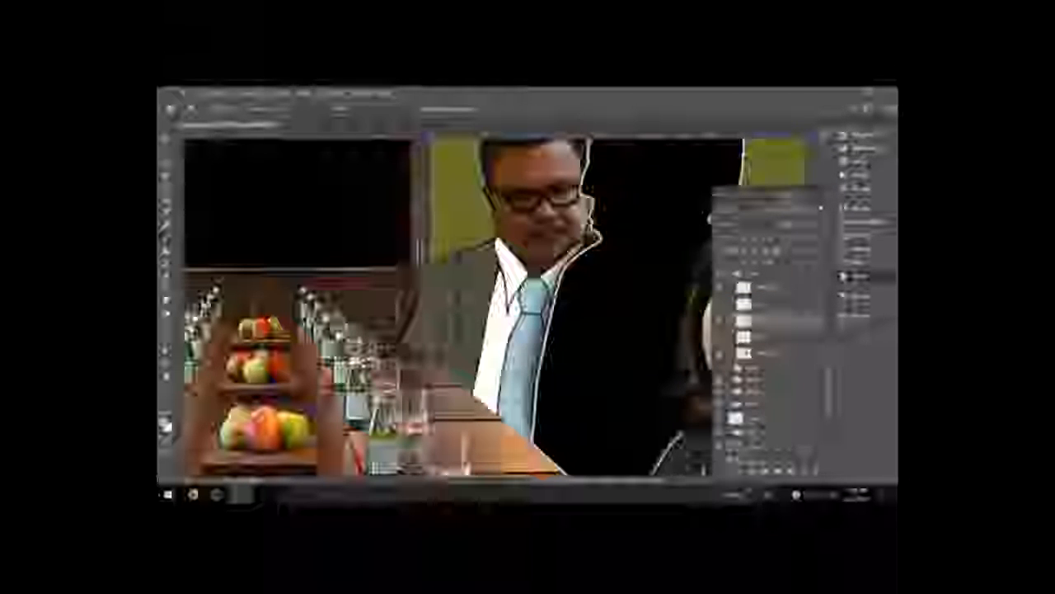
Step: Edit the selected layer's fill color in the color picker
double_click(744, 320)
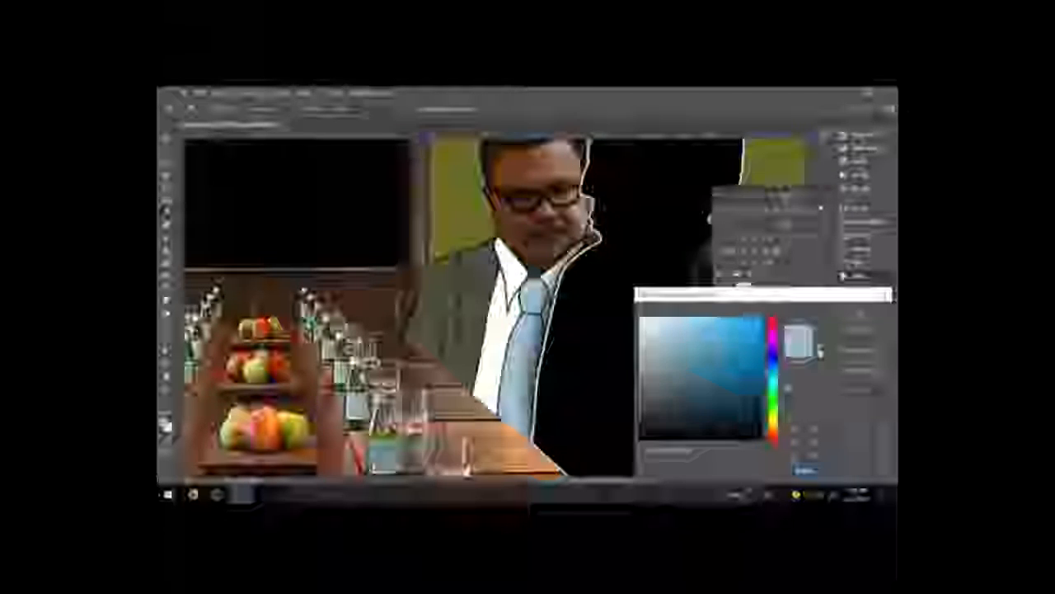
click(861, 315)
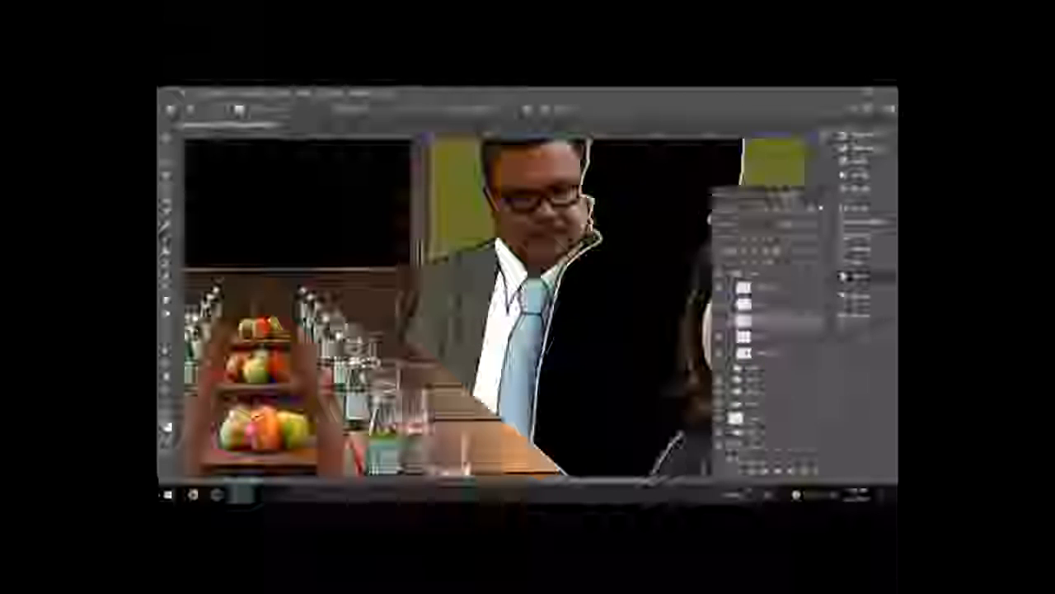
click(865, 235)
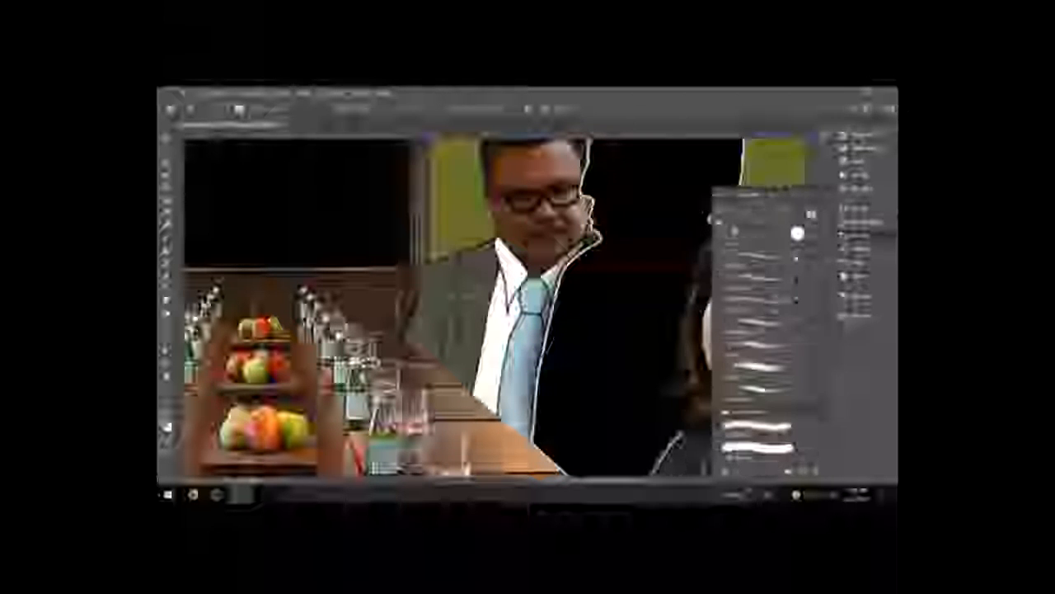
click(864, 234)
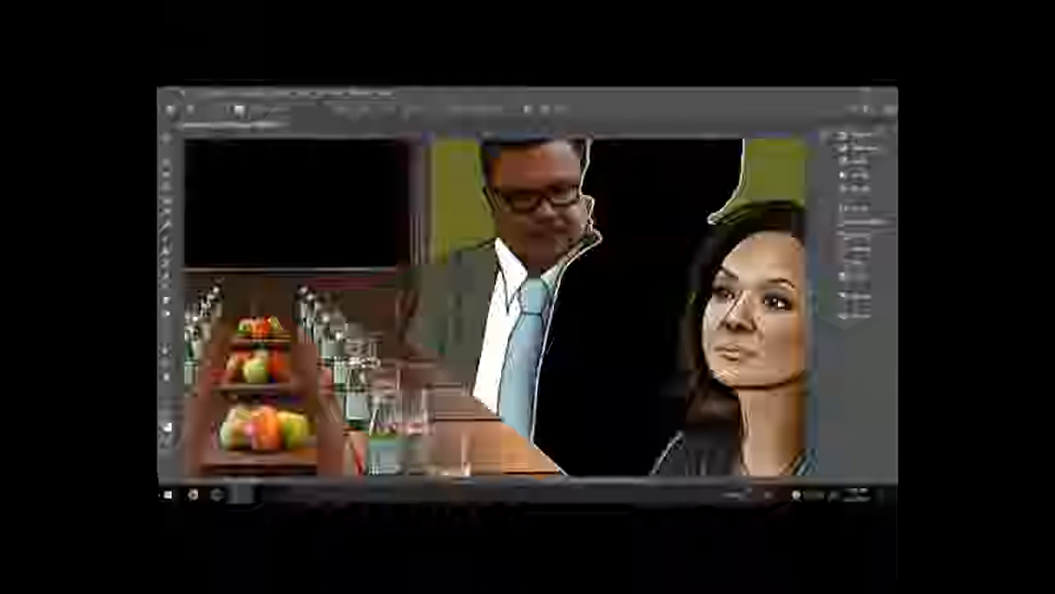
Step: Choose a blue foreground color for the Brush tool and pick a brush preset
key(v)
scroll(630, 466, up, 3)
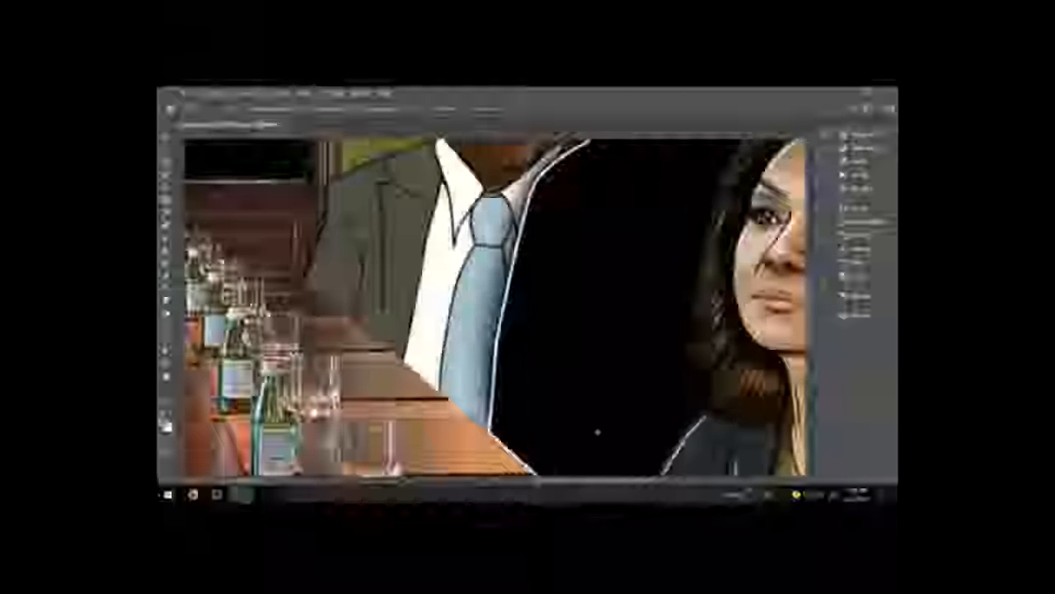
key(b)
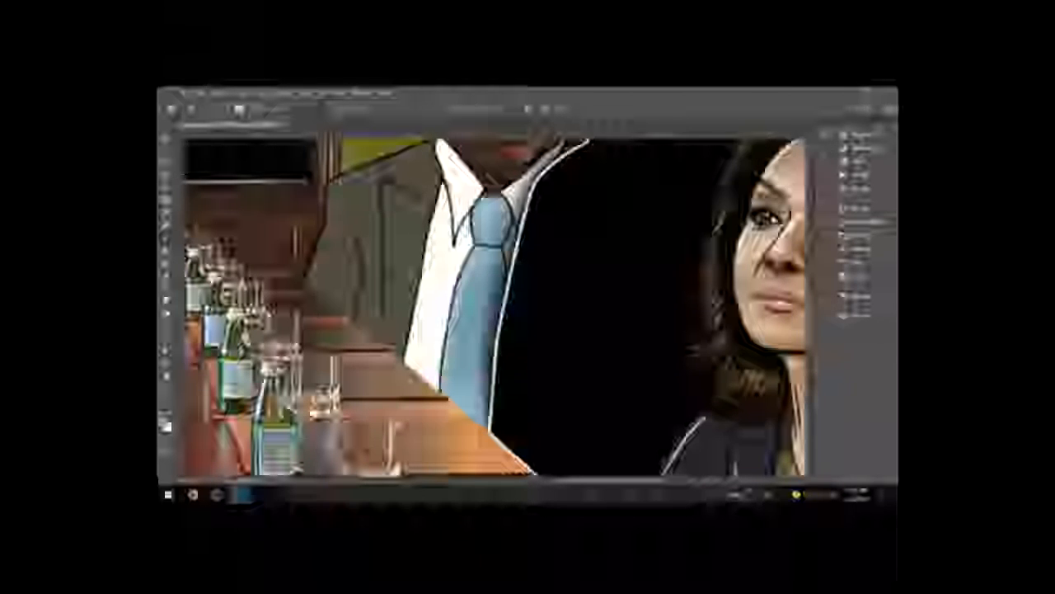
click(165, 424)
click(695, 352)
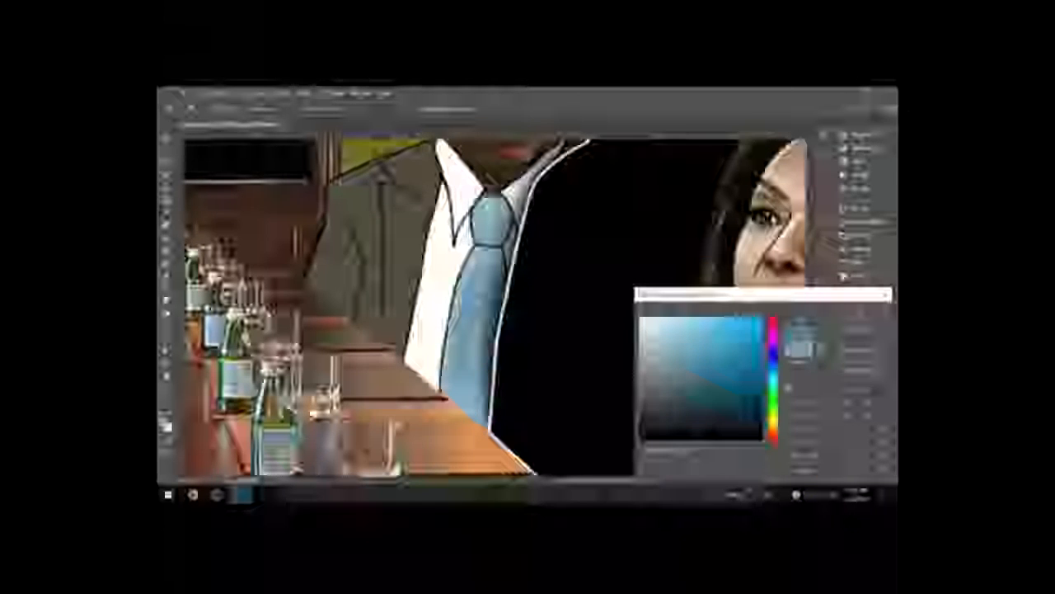
click(859, 313)
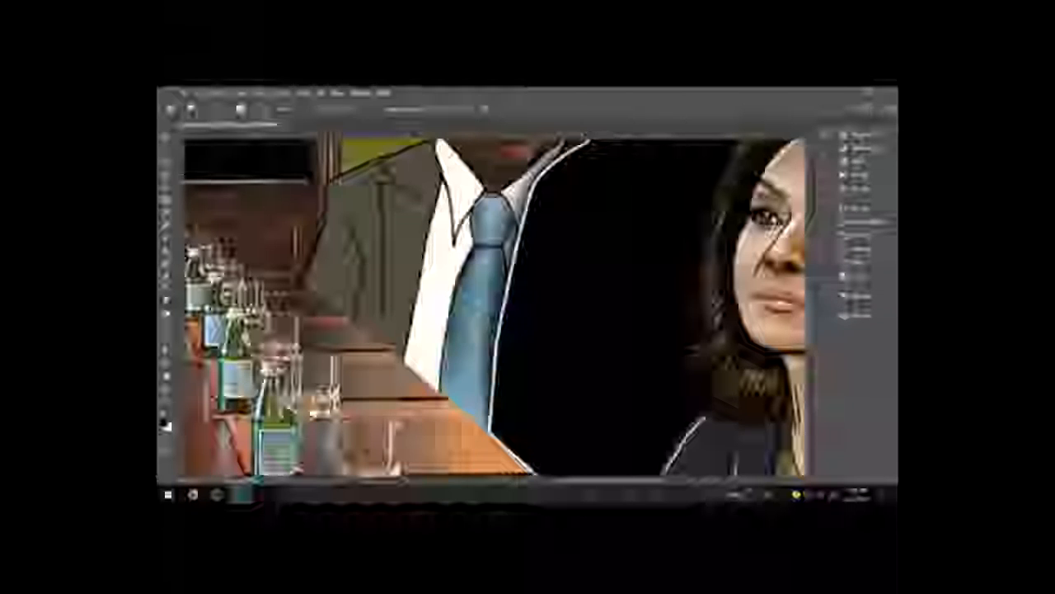
drag(409, 239, 484, 297)
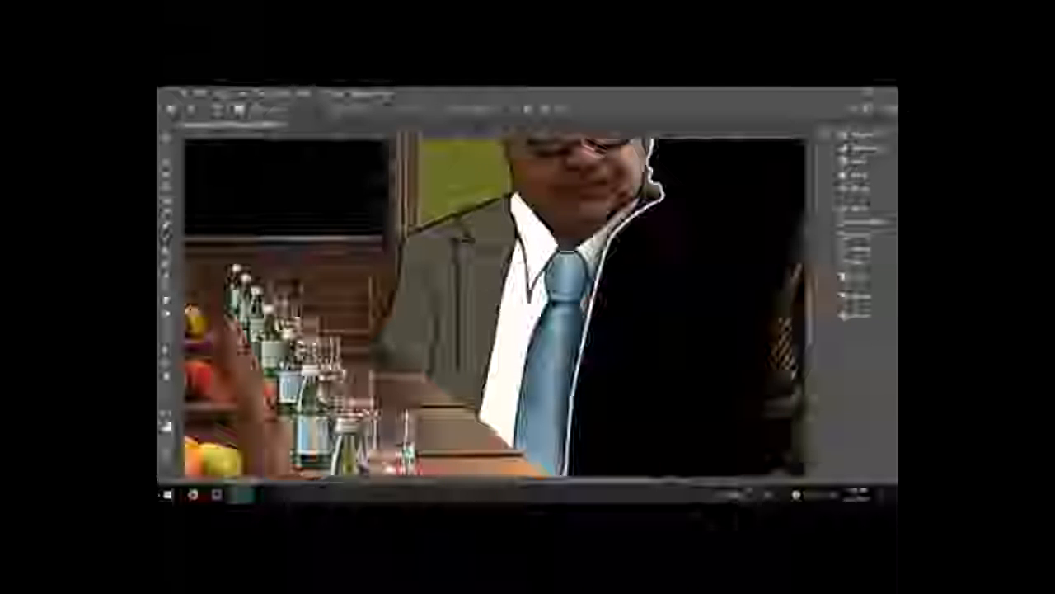
click(279, 110)
click(298, 161)
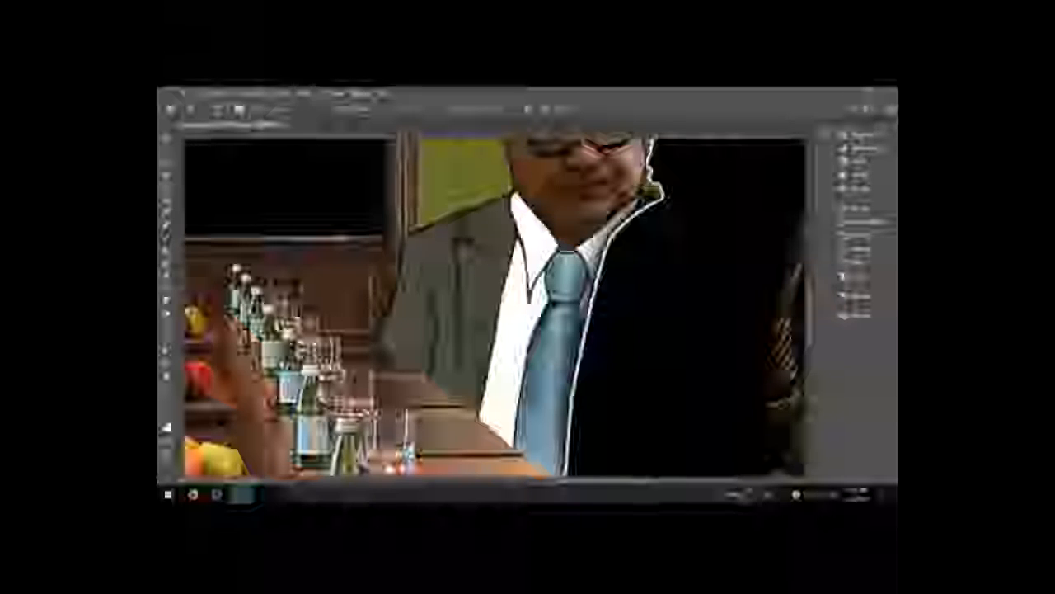
Step: Select a layer in the layers list and toggle its visibility to compare
key(g)
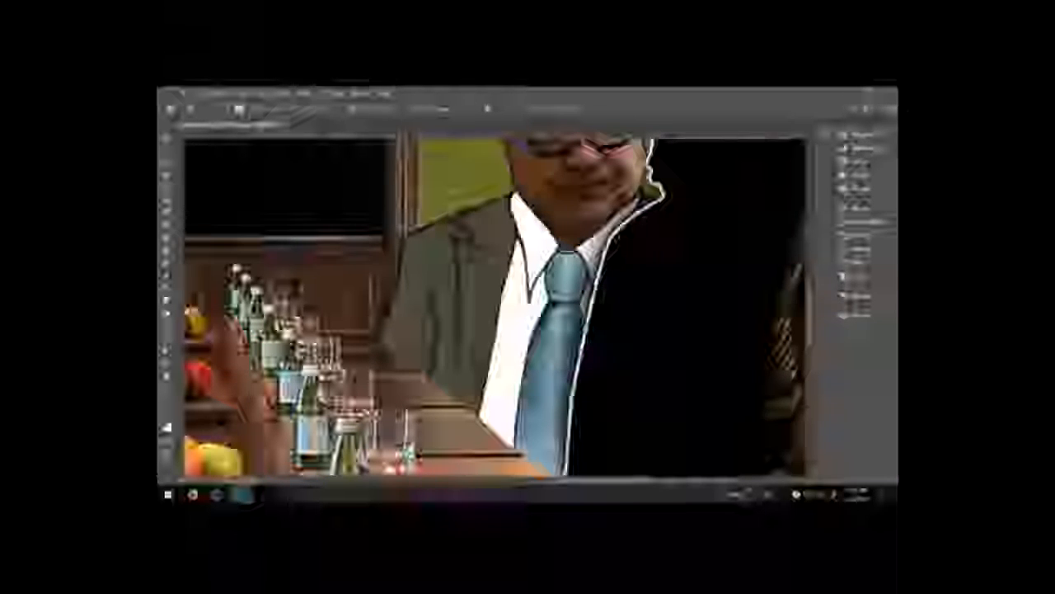
click(856, 277)
click(775, 321)
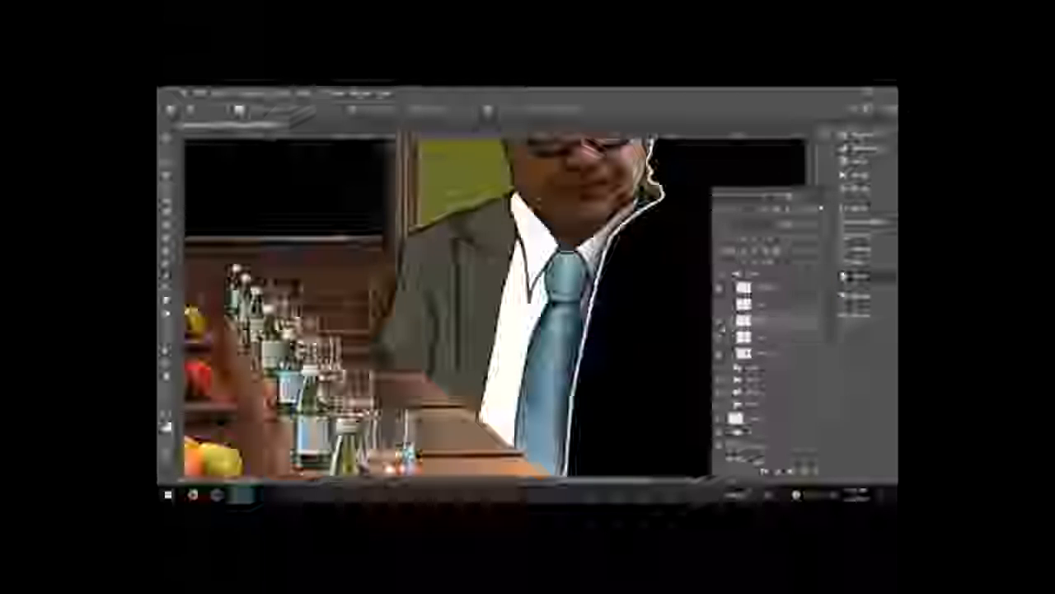
click(719, 322)
click(719, 320)
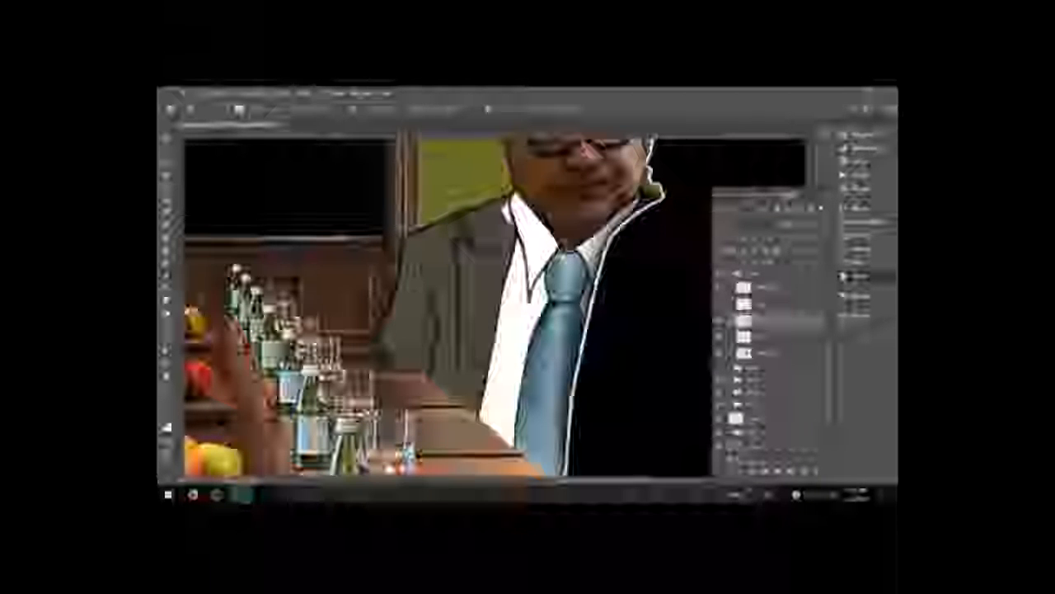
alt+click(511, 234)
Step: Set the Brush tool's mode and opacity in its tool options
key(b)
click(336, 111)
click(285, 118)
click(371, 109)
drag(382, 120, 469, 121)
click(434, 110)
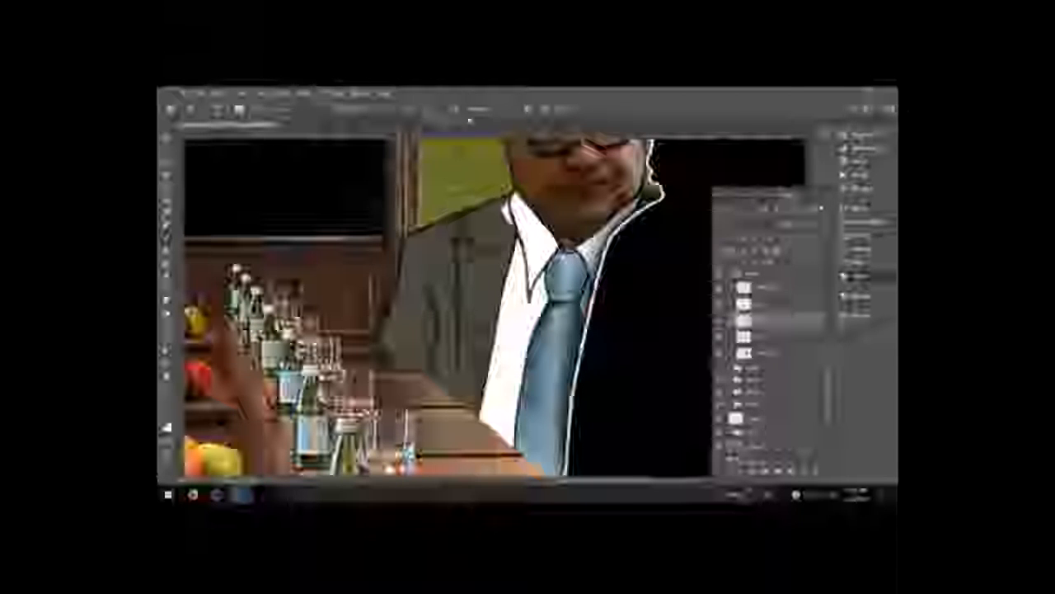
Step: Select the layer beneath and change the brush's blending option
click(871, 222)
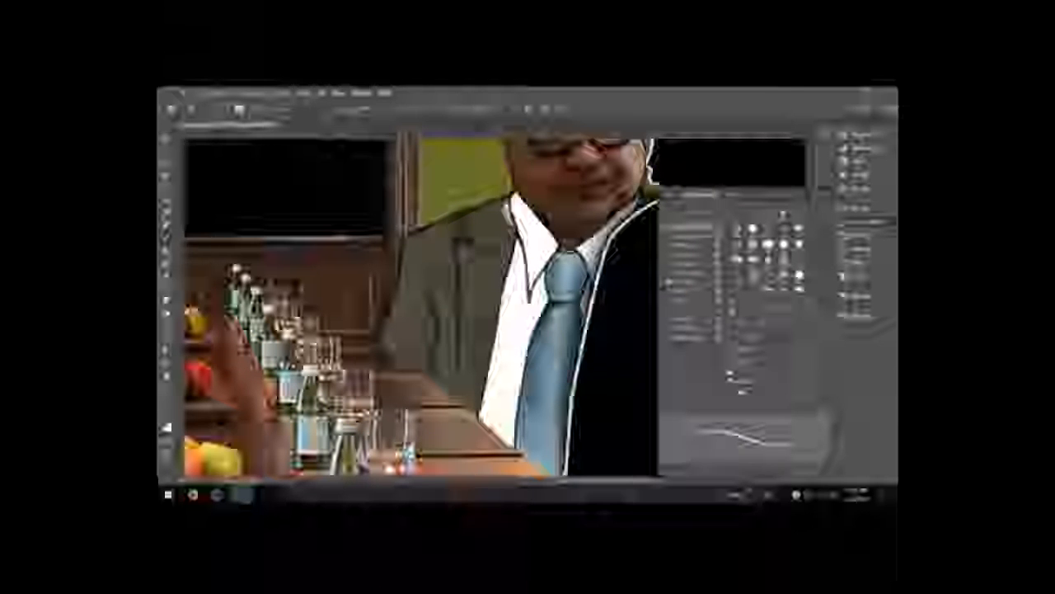
click(857, 277)
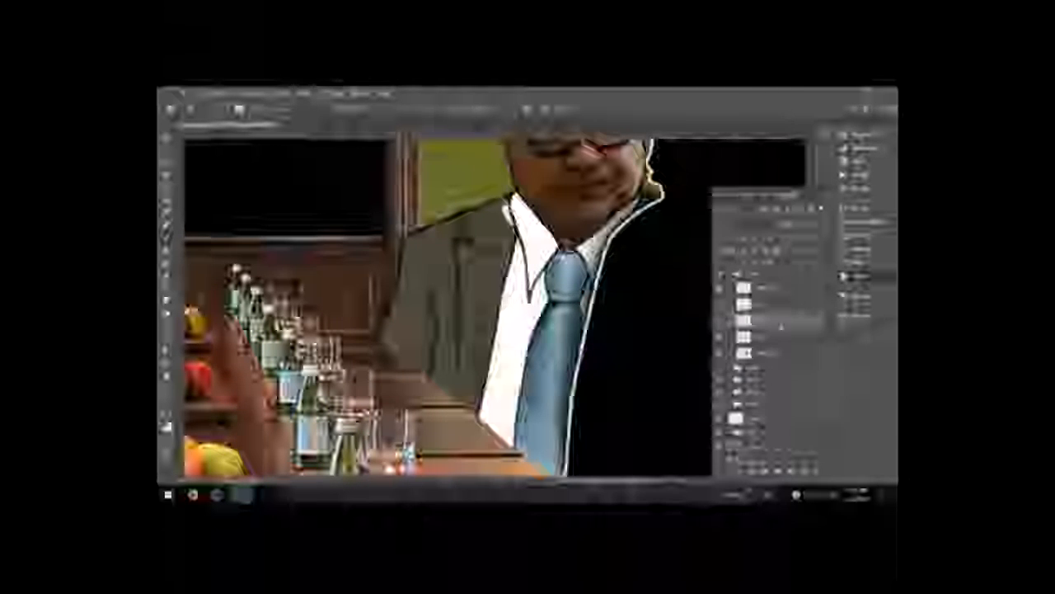
click(780, 336)
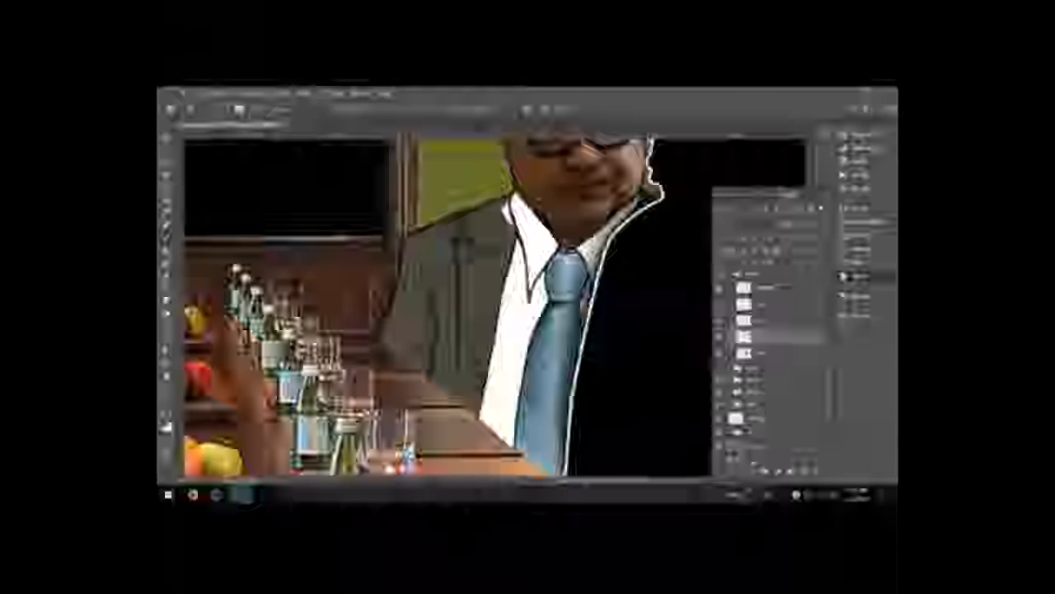
click(290, 110)
click(290, 121)
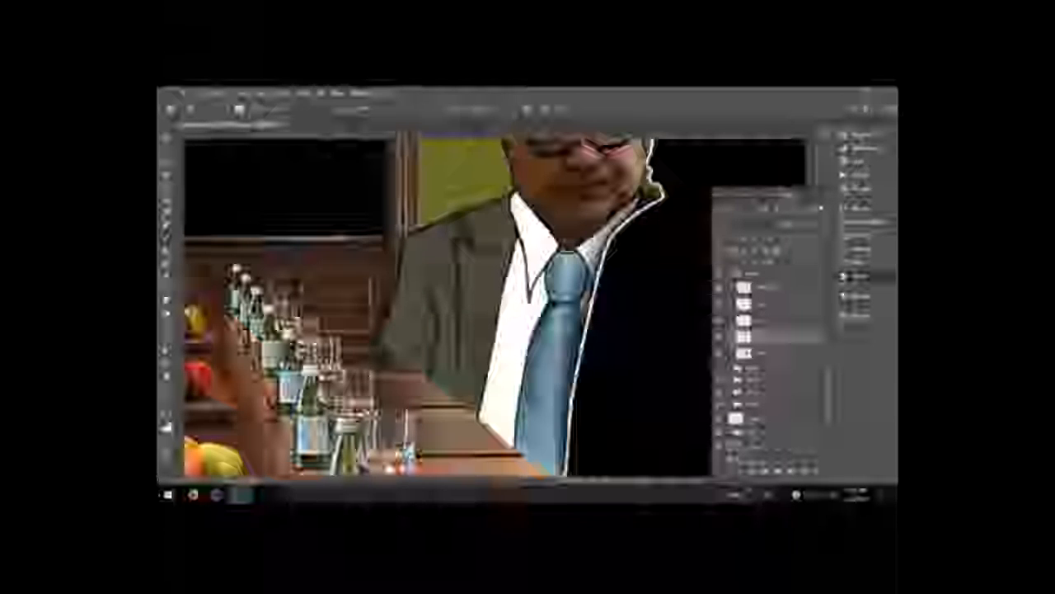
Step: Select a layer in the layers list, briefly switch to the Eraser, and return to the Brush tool
click(776, 323)
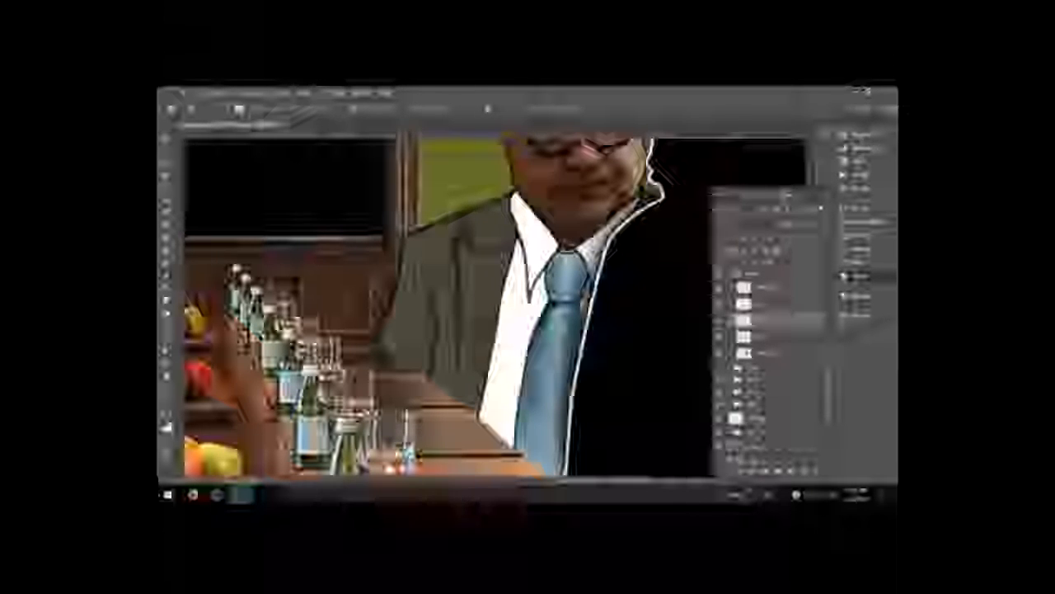
click(773, 337)
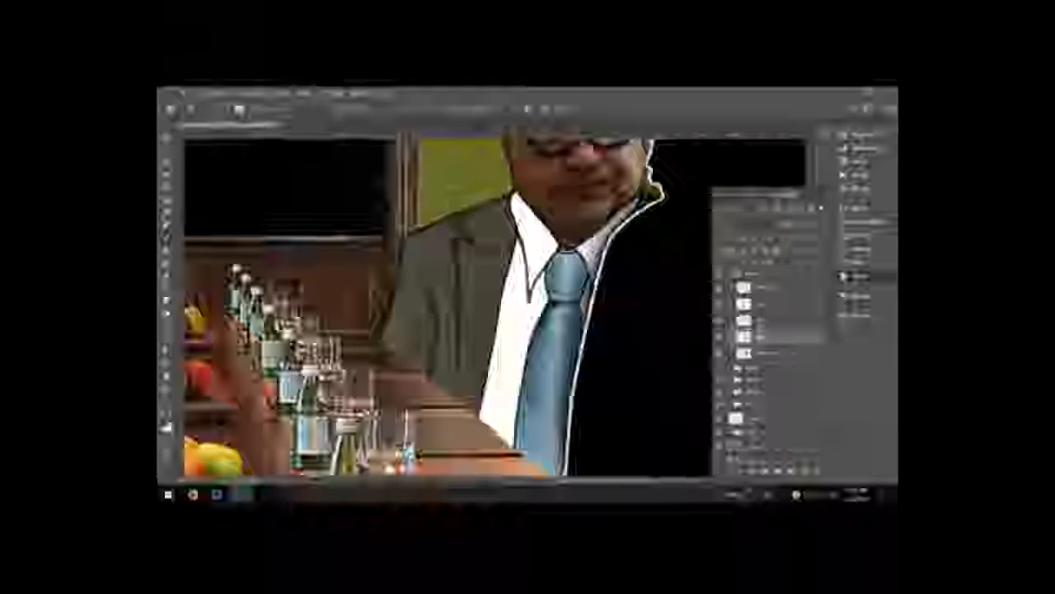
click(754, 322)
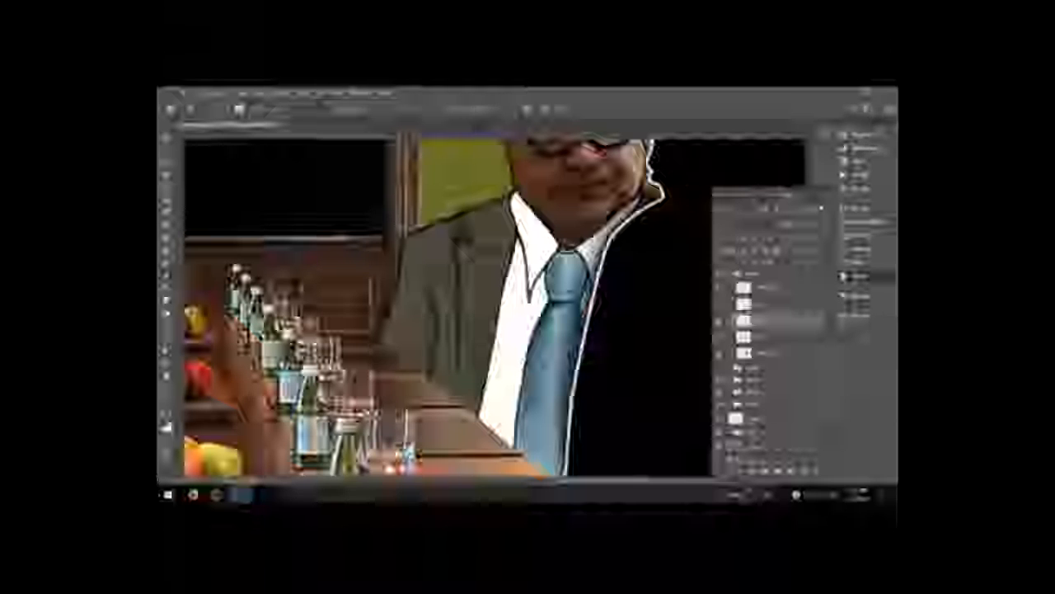
key(e)
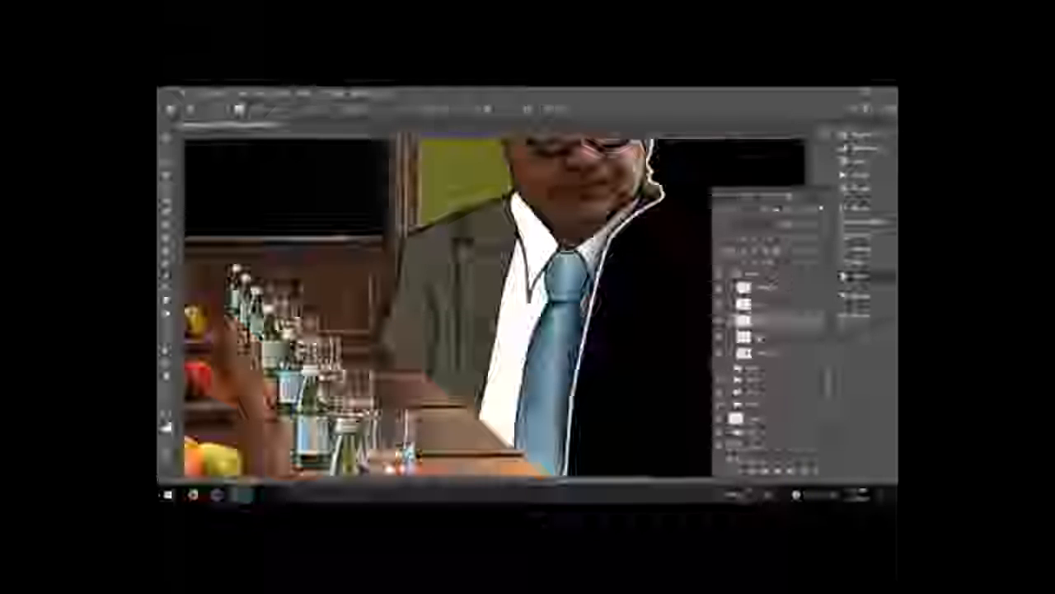
click(760, 336)
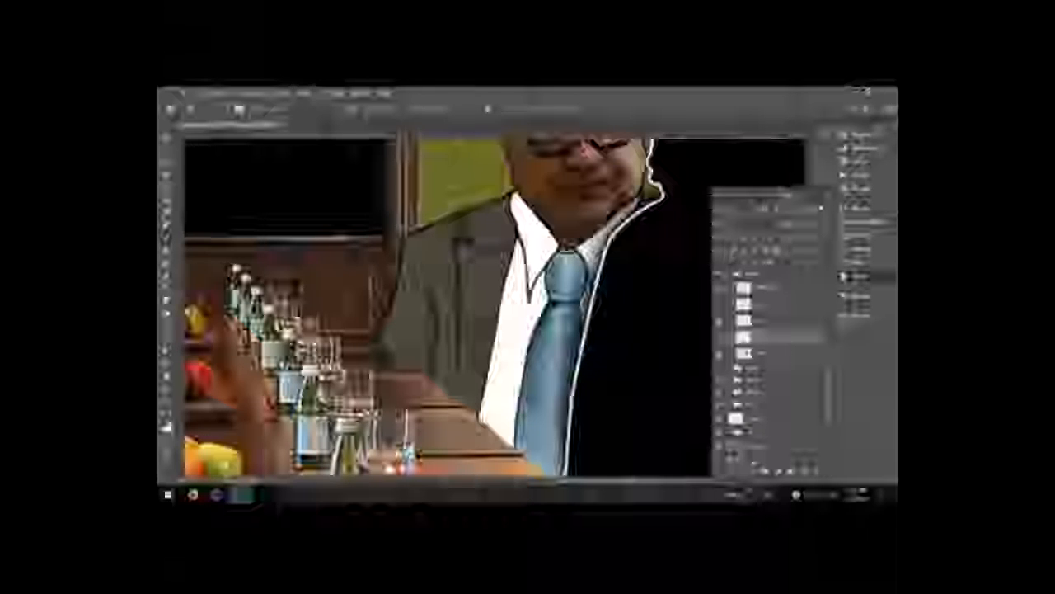
key(b)
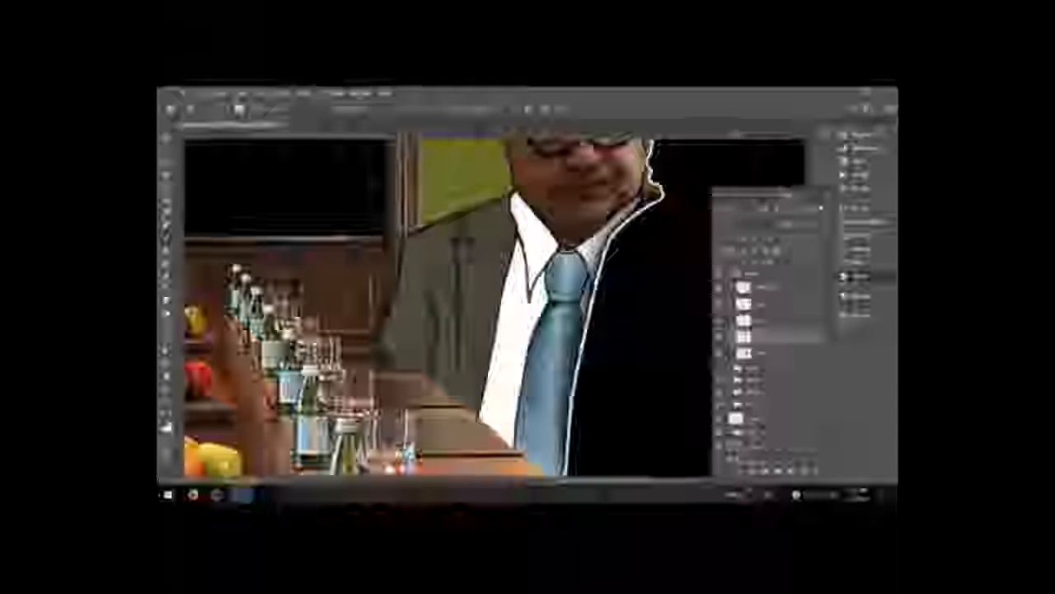
Step: Load a skin-tone swatch set into the Swatches panel
drag(628, 362, 603, 400)
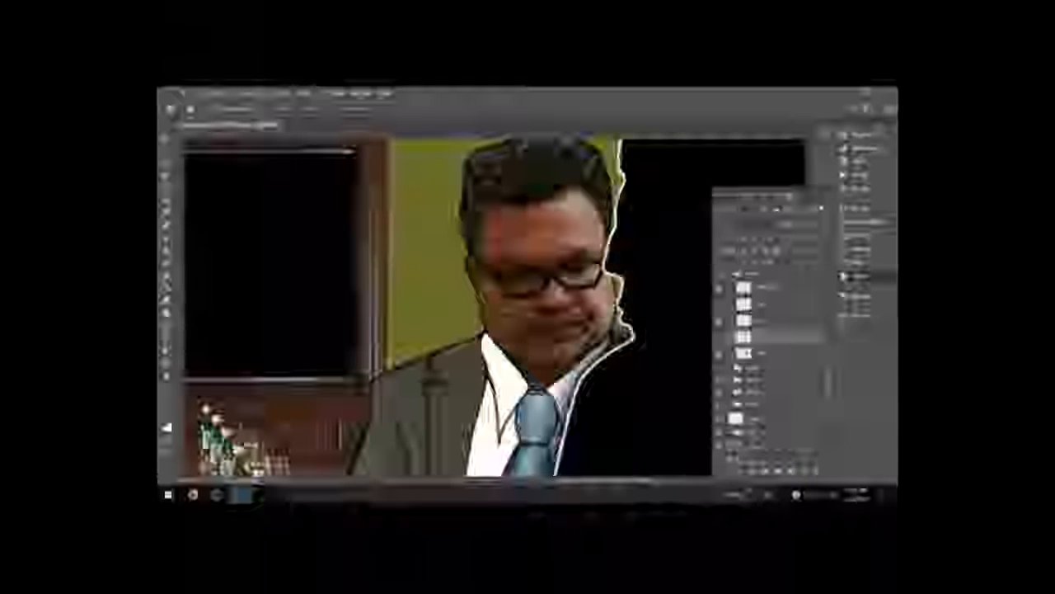
click(860, 314)
click(822, 206)
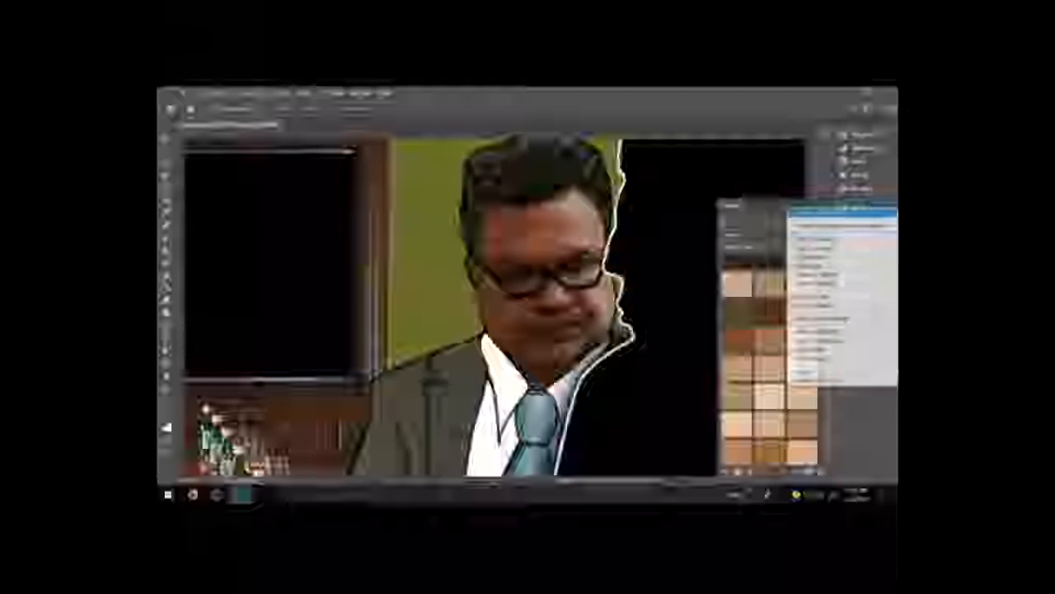
click(828, 212)
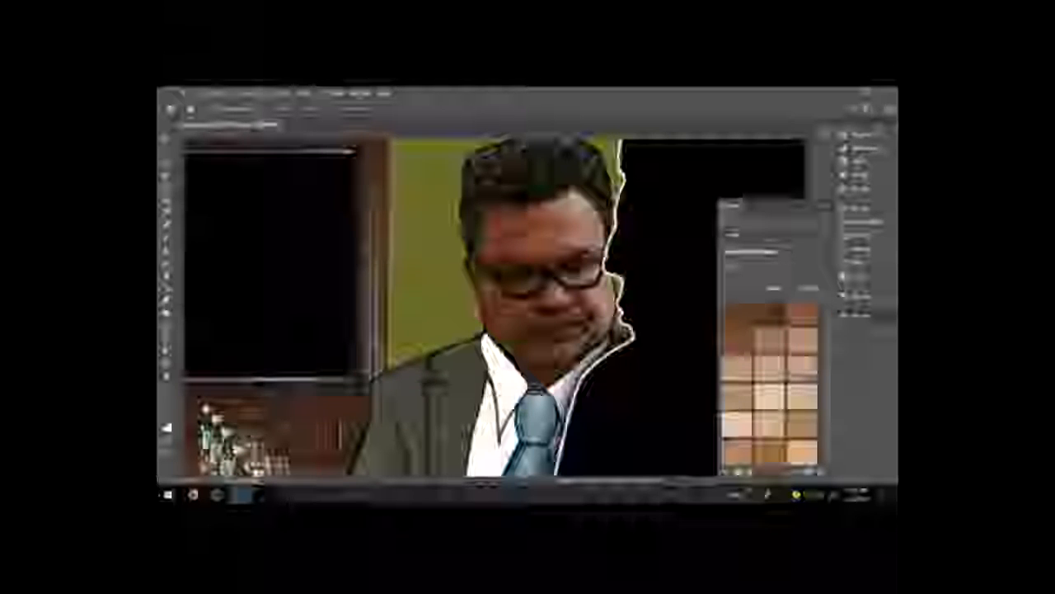
click(773, 287)
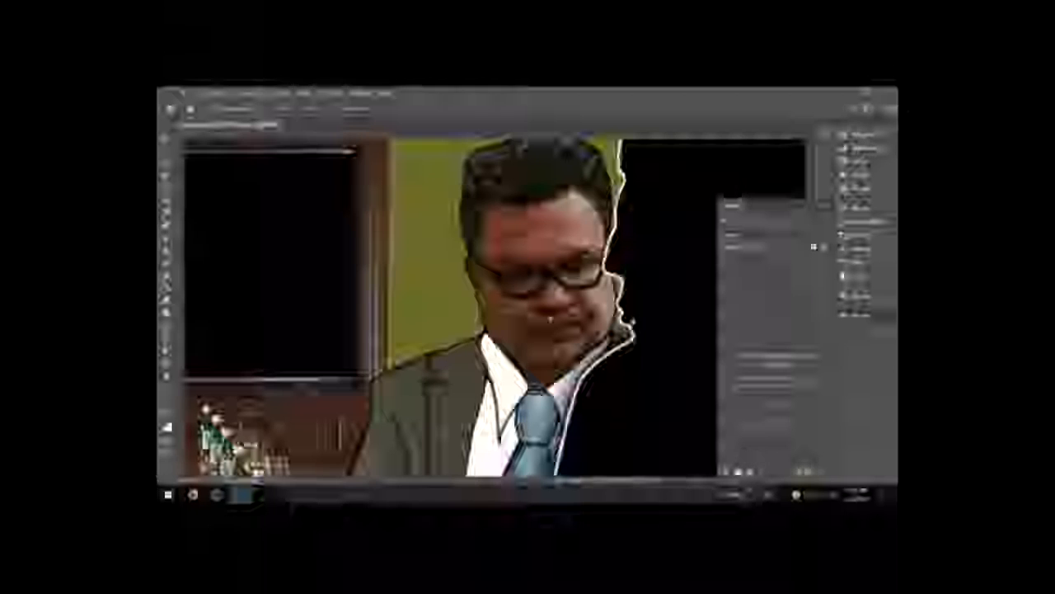
Step: Sample several skin colours from the man's face with the colour picker and add each as a new swatch
click(165, 214)
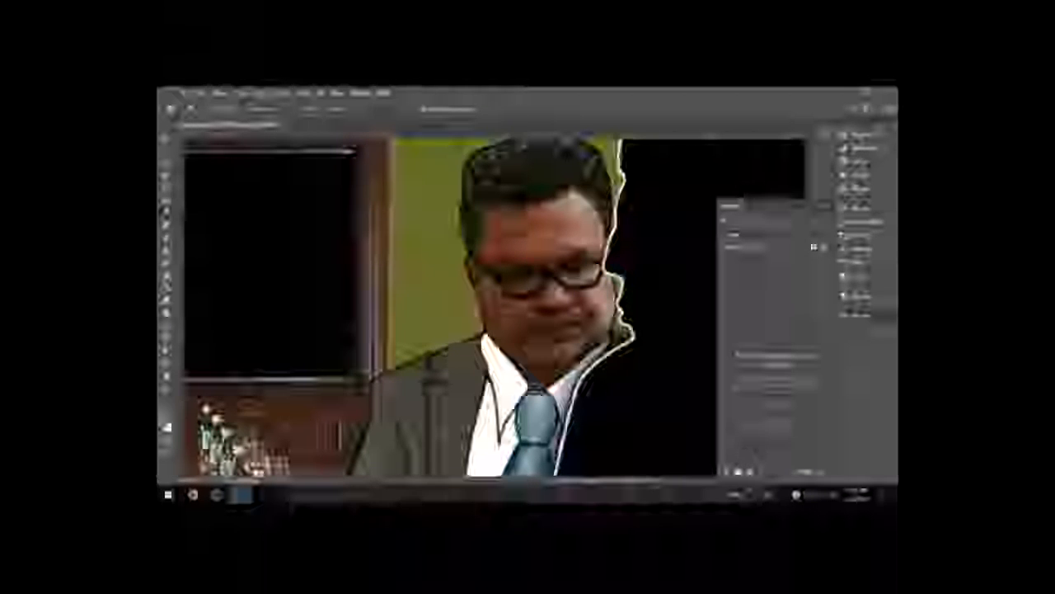
click(165, 424)
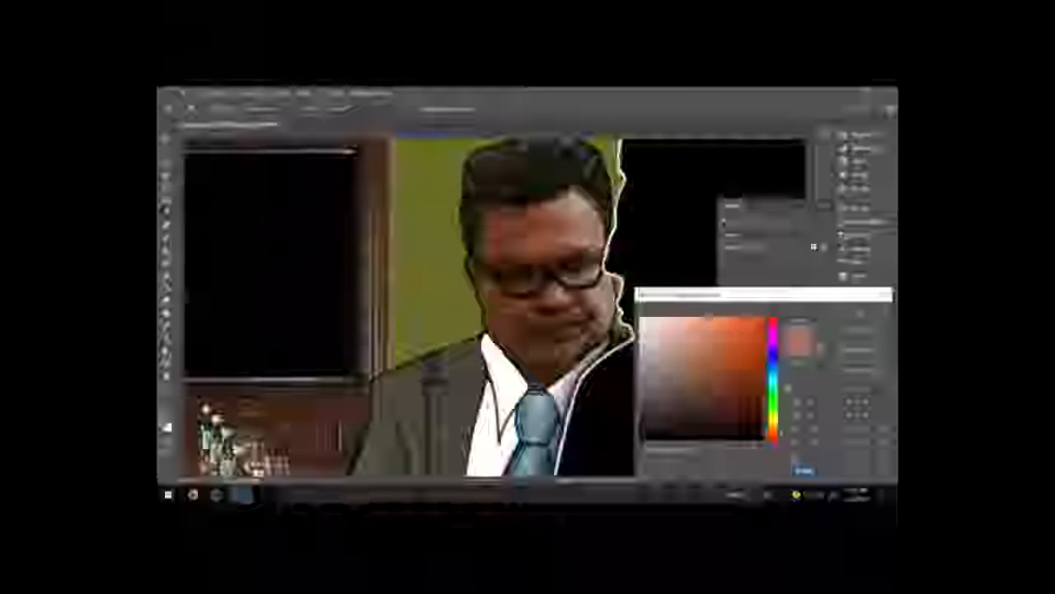
click(859, 355)
click(629, 220)
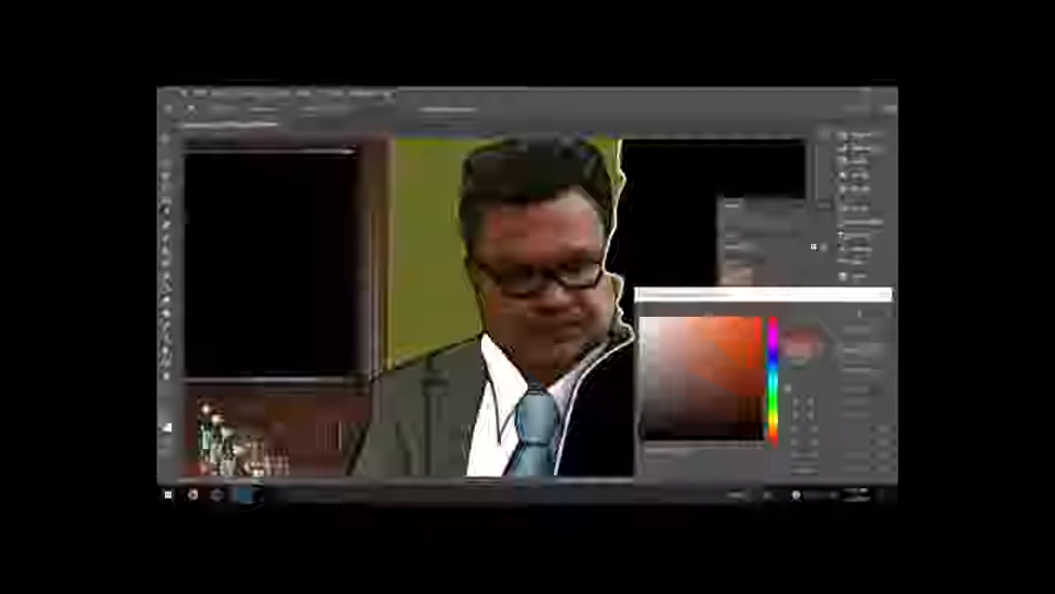
click(859, 355)
click(628, 220)
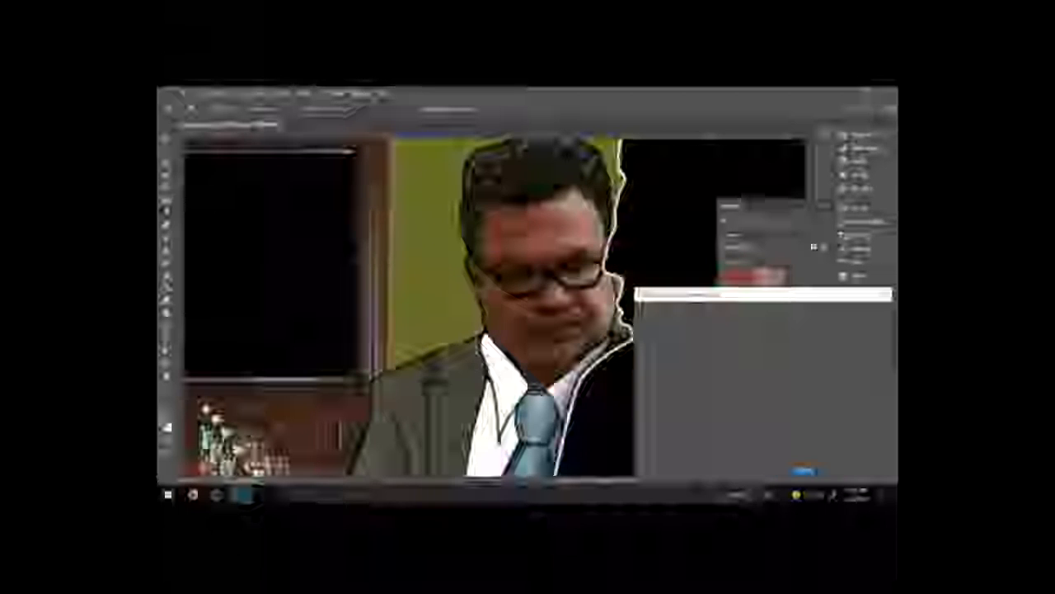
click(860, 355)
click(628, 220)
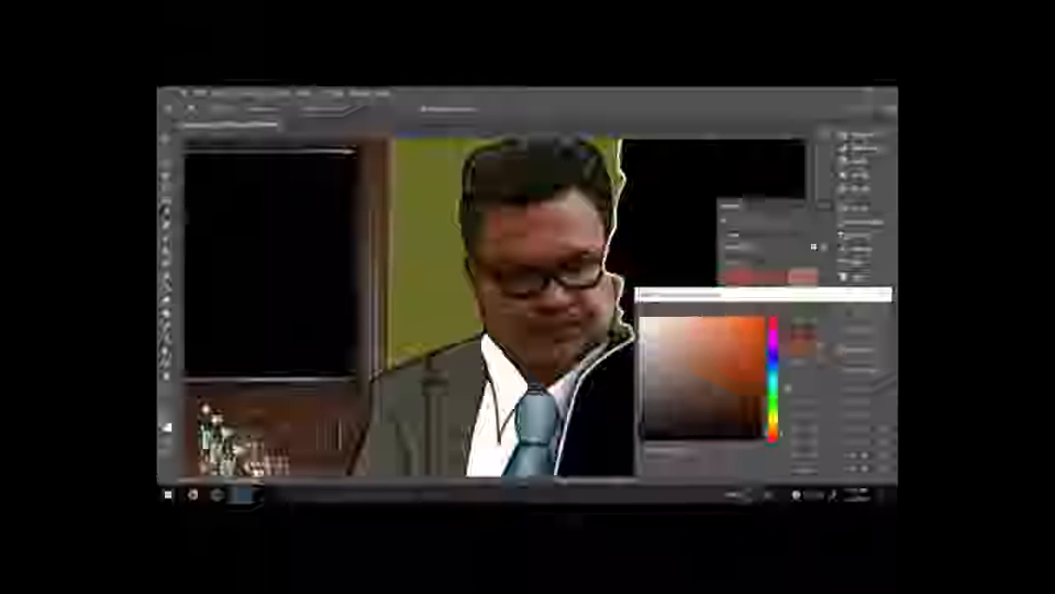
click(859, 355)
click(628, 220)
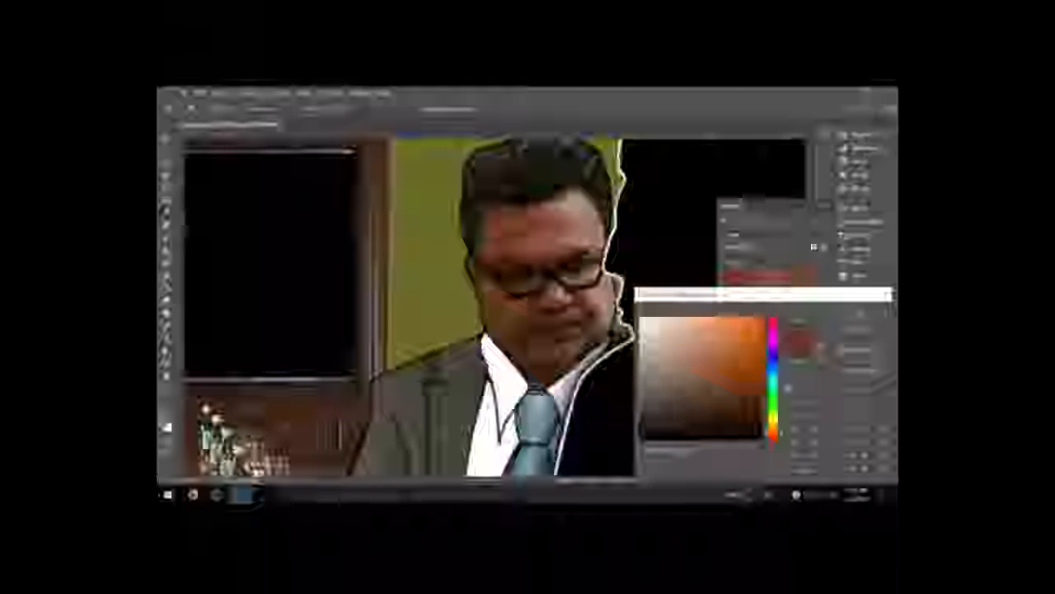
click(859, 355)
click(628, 220)
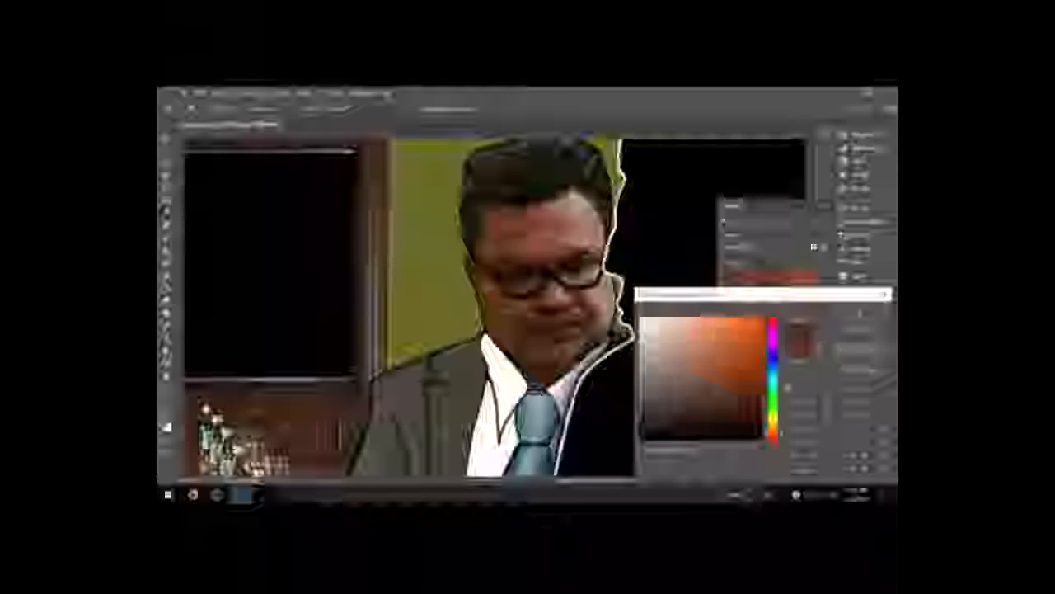
click(859, 355)
click(629, 220)
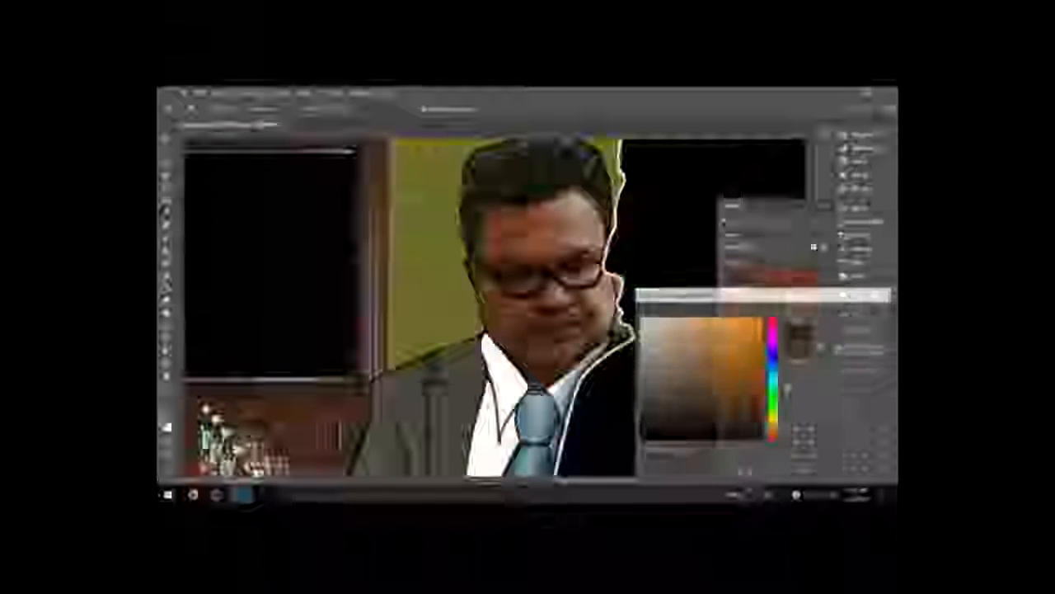
click(859, 352)
click(628, 220)
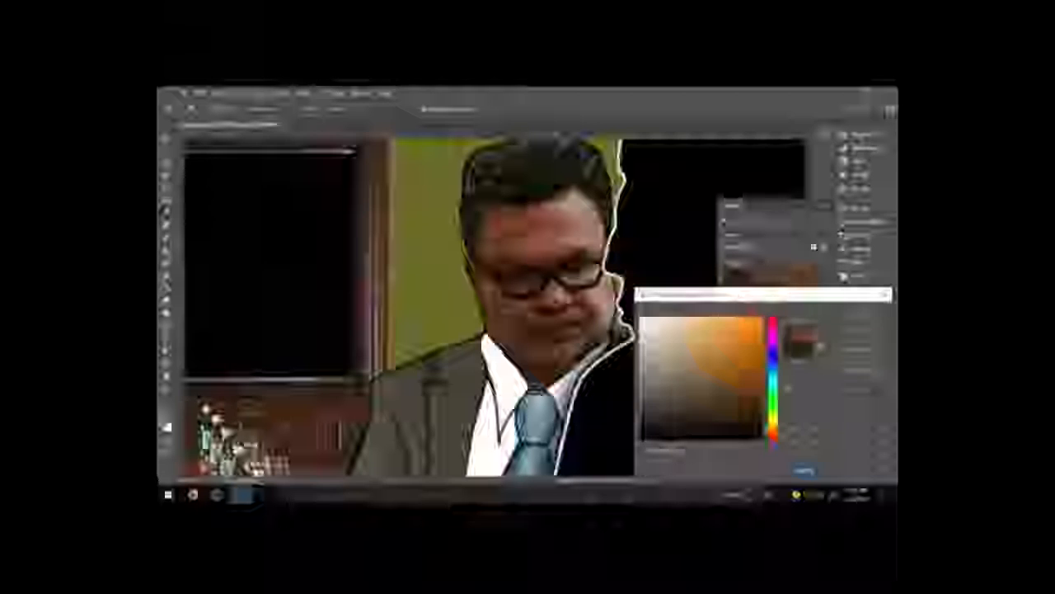
click(859, 352)
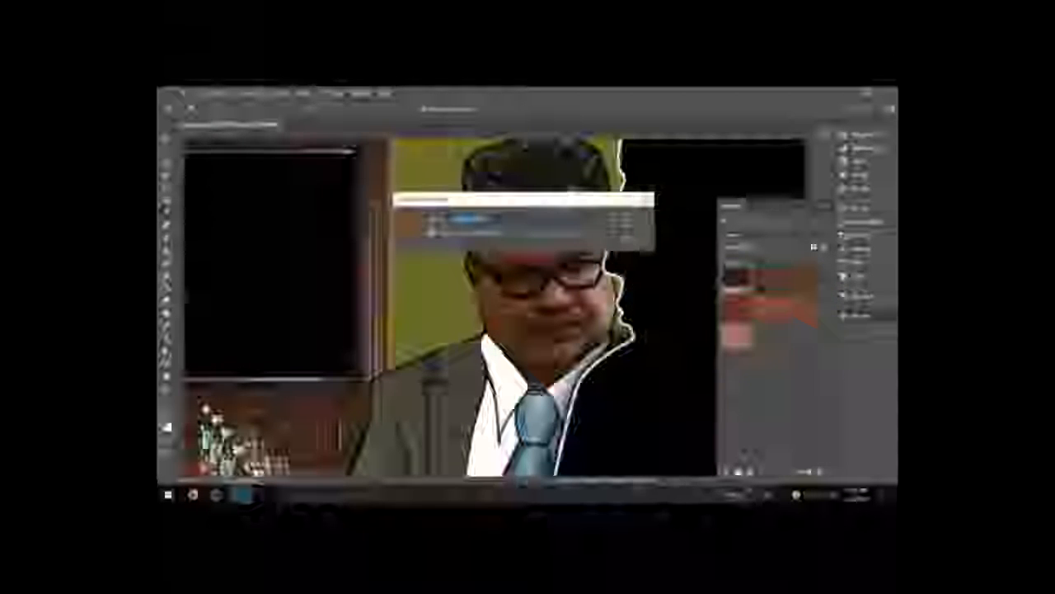
click(627, 220)
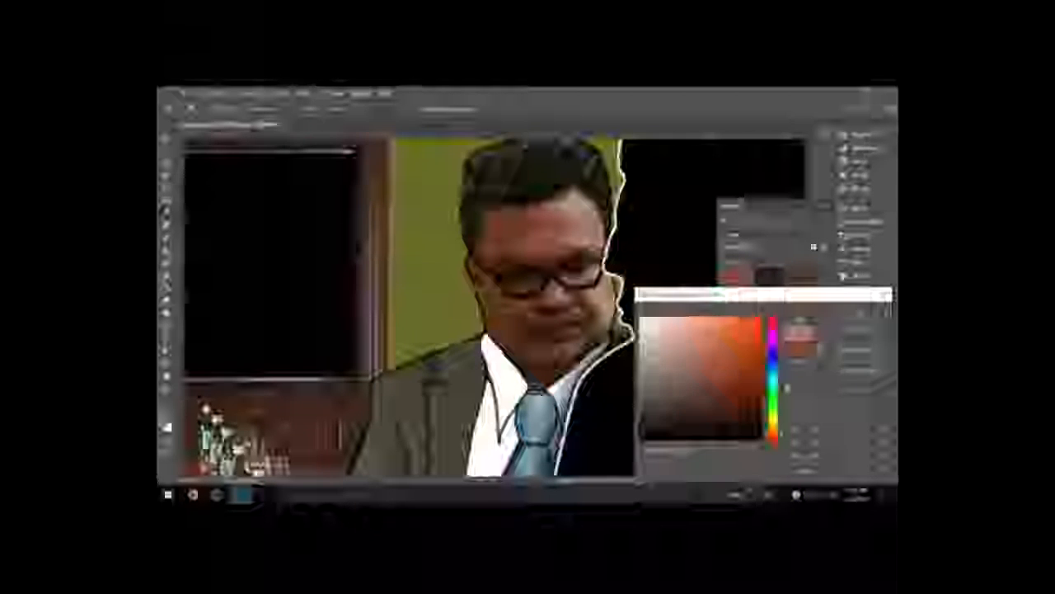
click(860, 352)
click(626, 220)
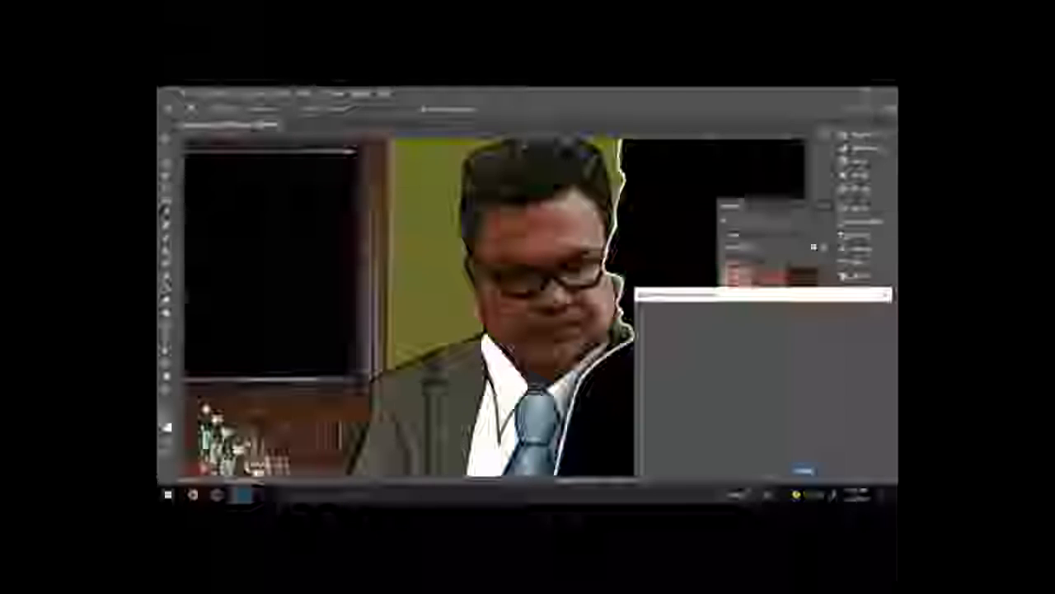
click(859, 353)
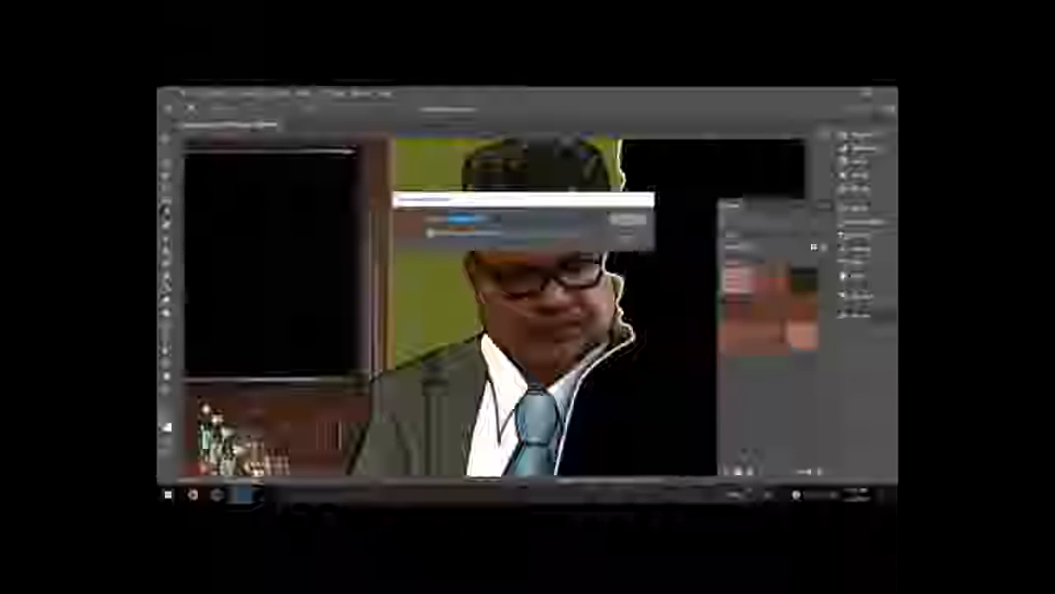
click(626, 220)
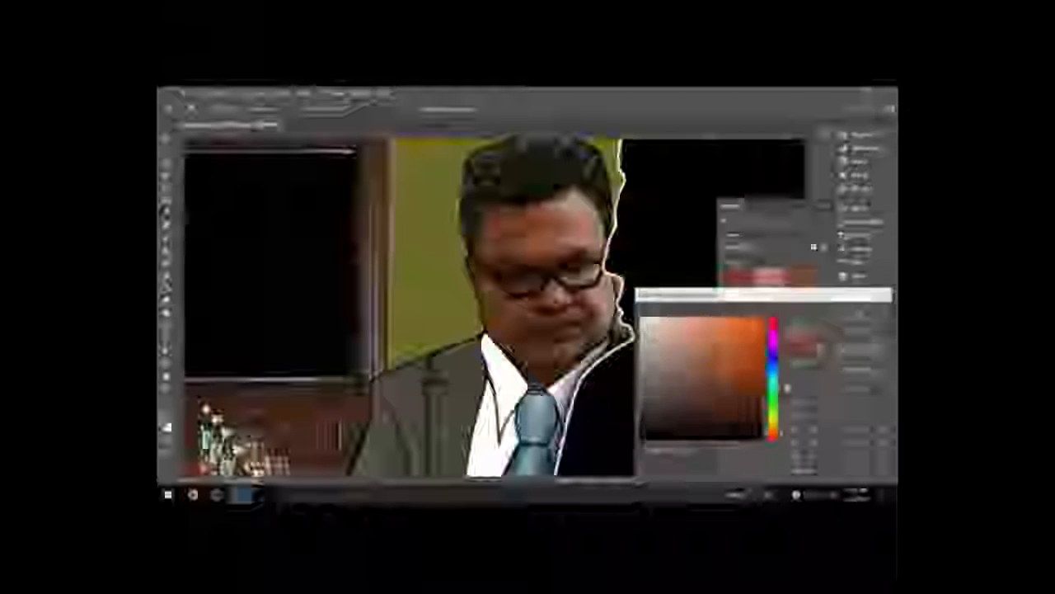
click(859, 352)
click(628, 220)
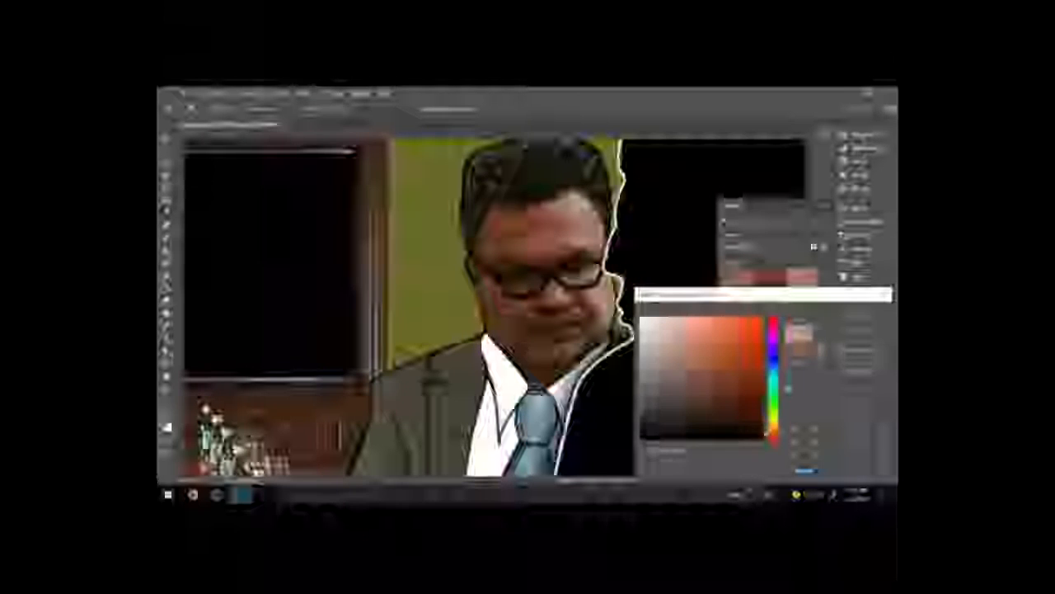
click(859, 350)
click(629, 220)
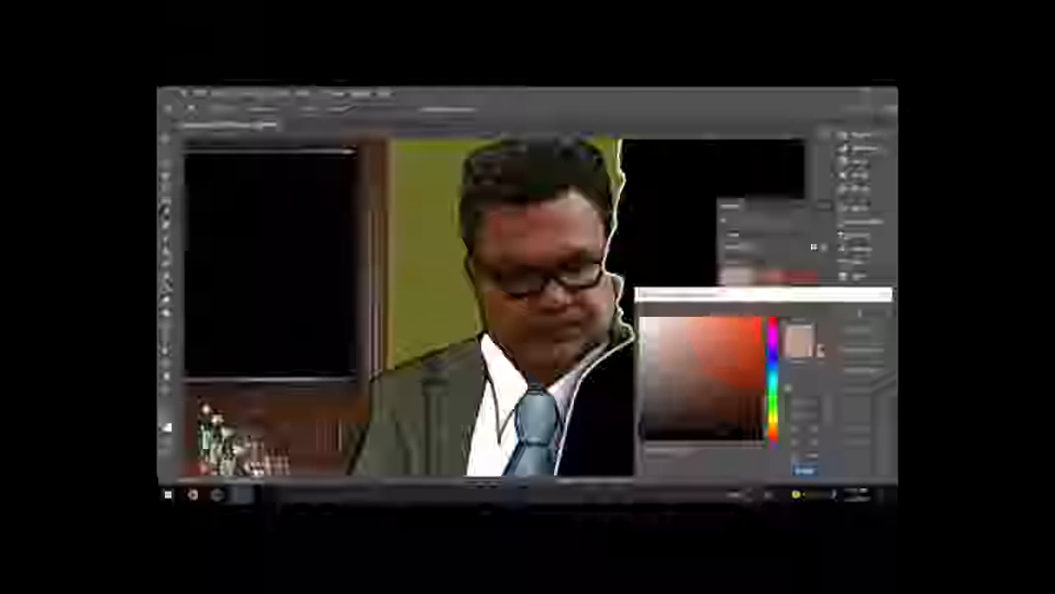
click(859, 350)
Step: Choose a brush preset and adjust its settings in the Brush panel
key(p)
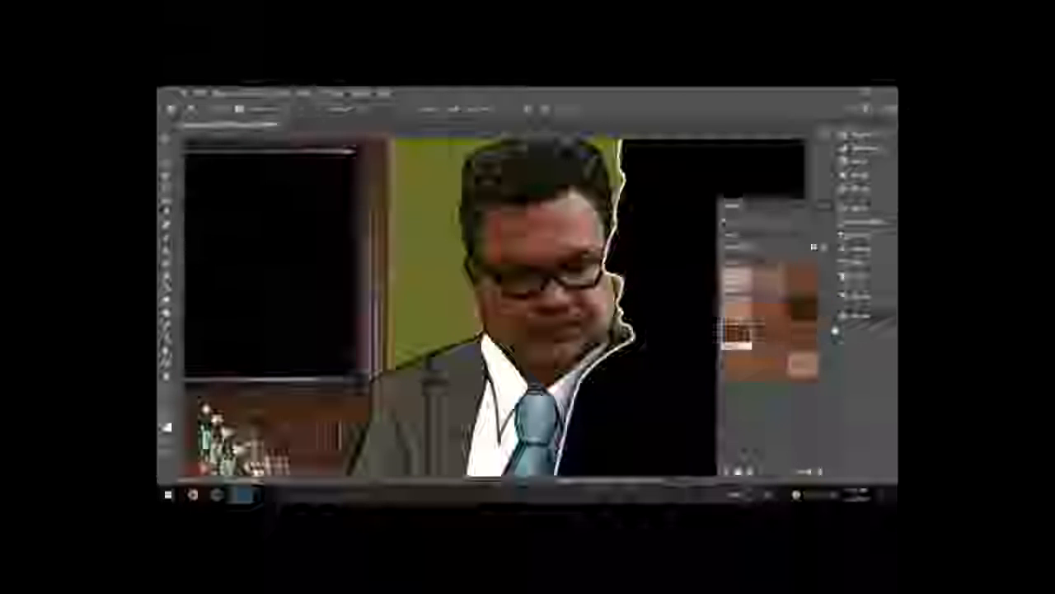
click(862, 224)
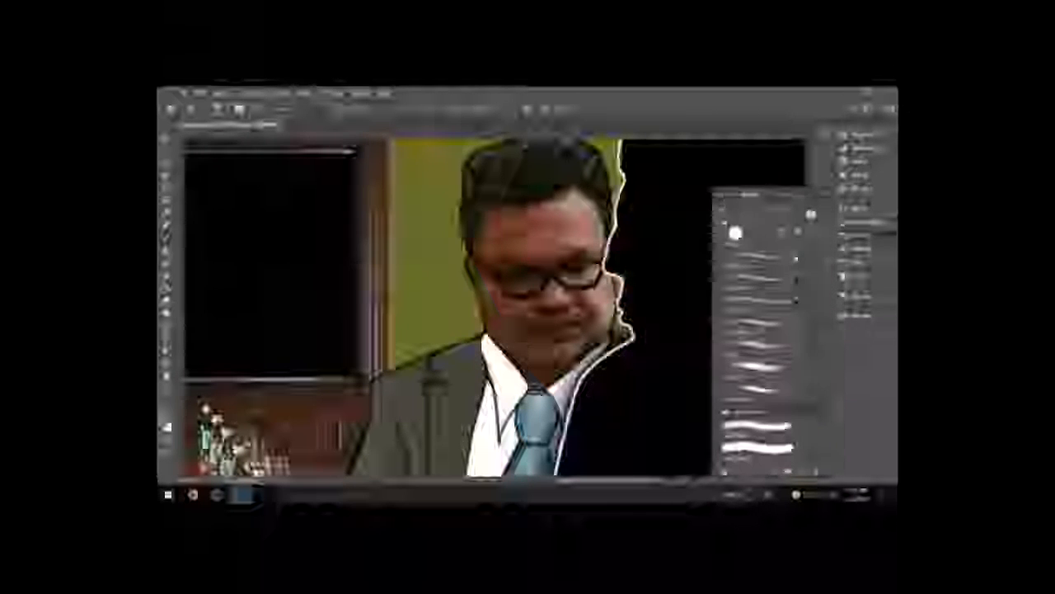
click(848, 277)
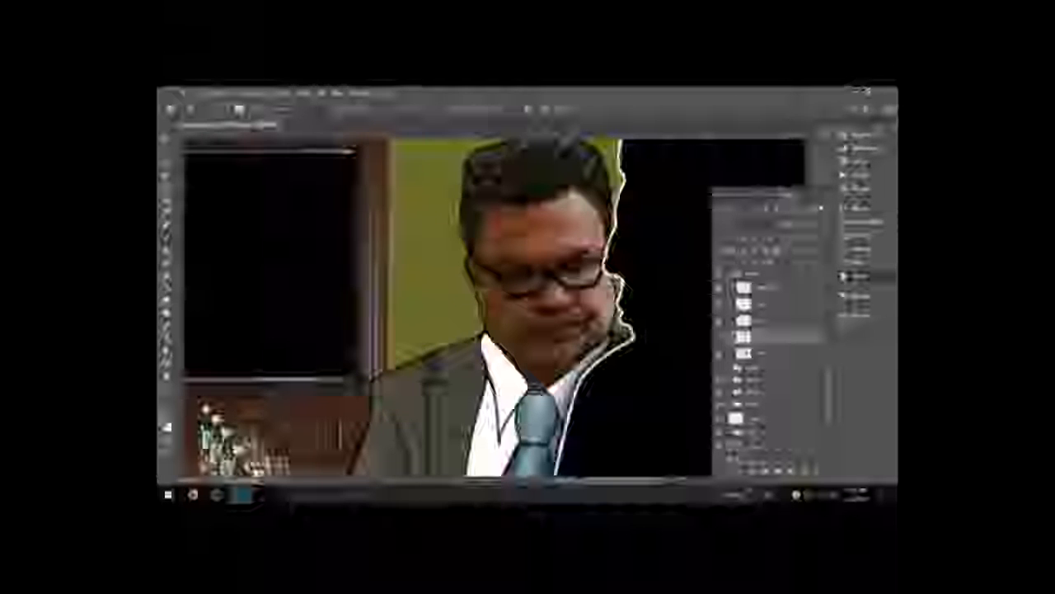
click(862, 221)
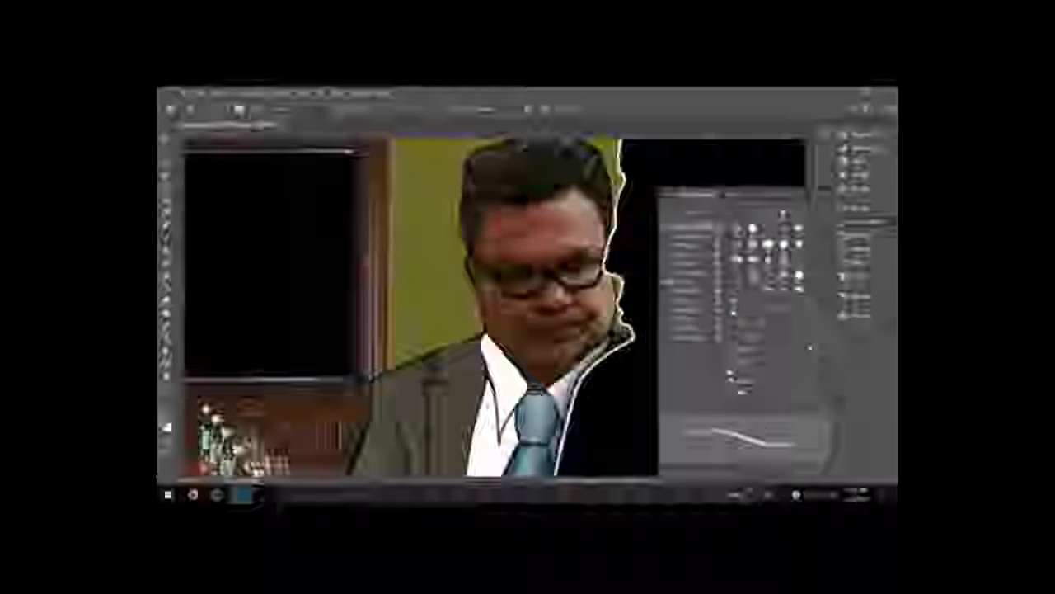
click(862, 222)
click(863, 234)
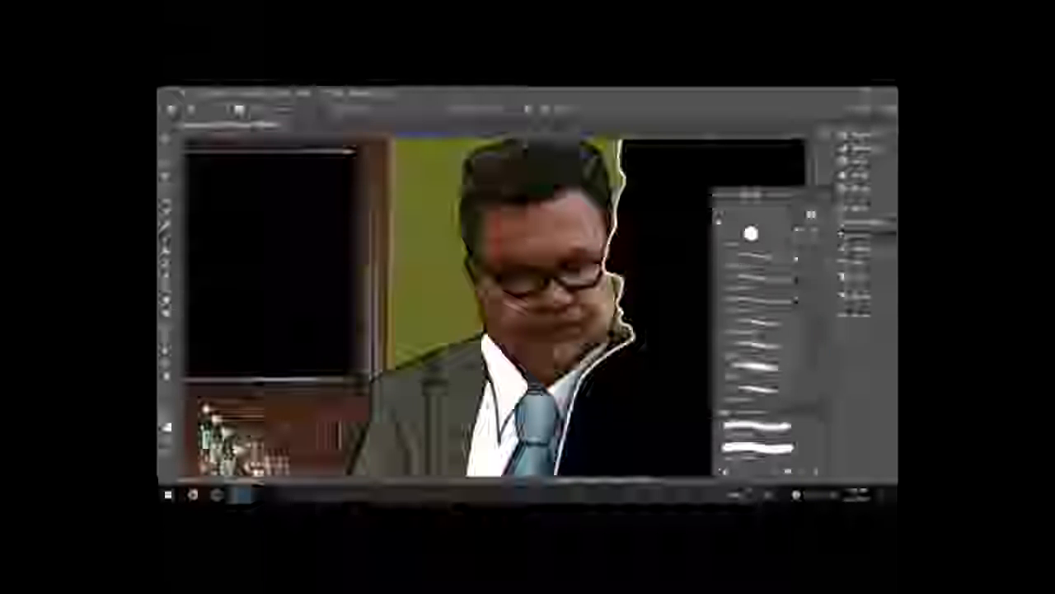
click(843, 316)
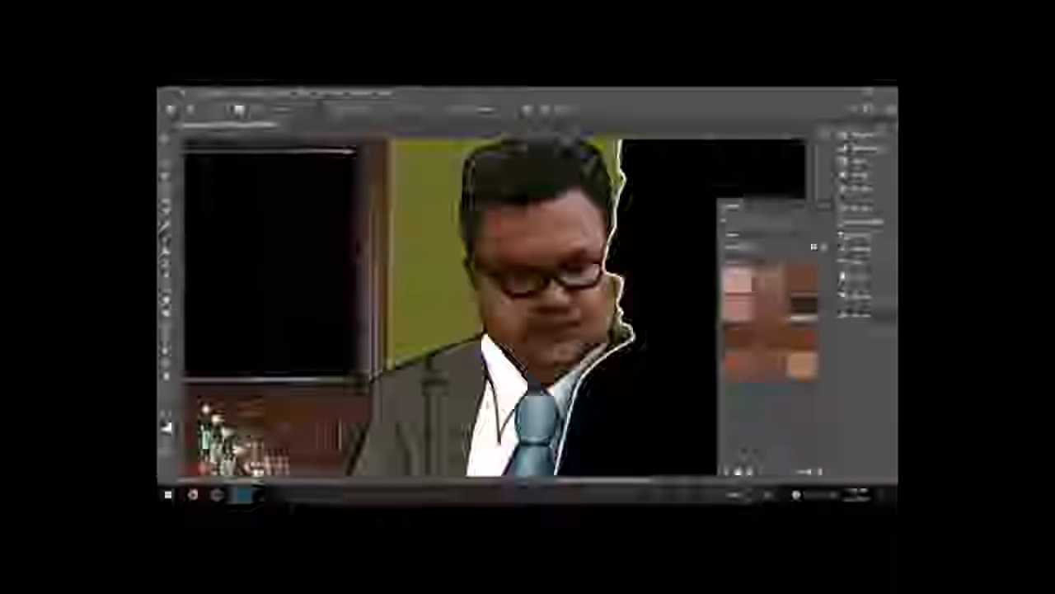
Step: Pick a skin-tone swatch as the foreground colour and set the brush's mode and opacity
click(770, 308)
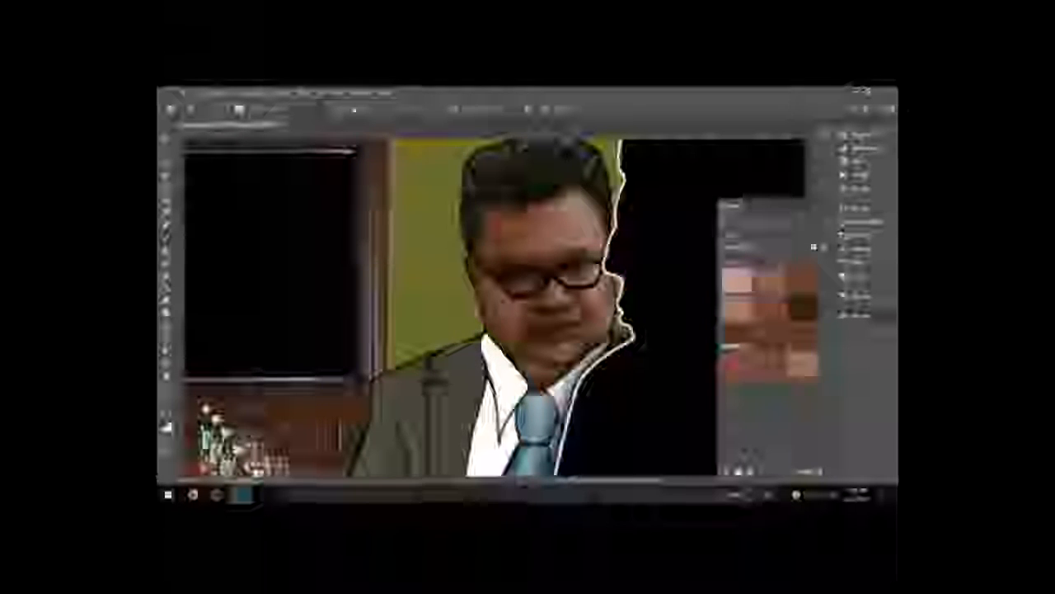
click(295, 109)
click(299, 168)
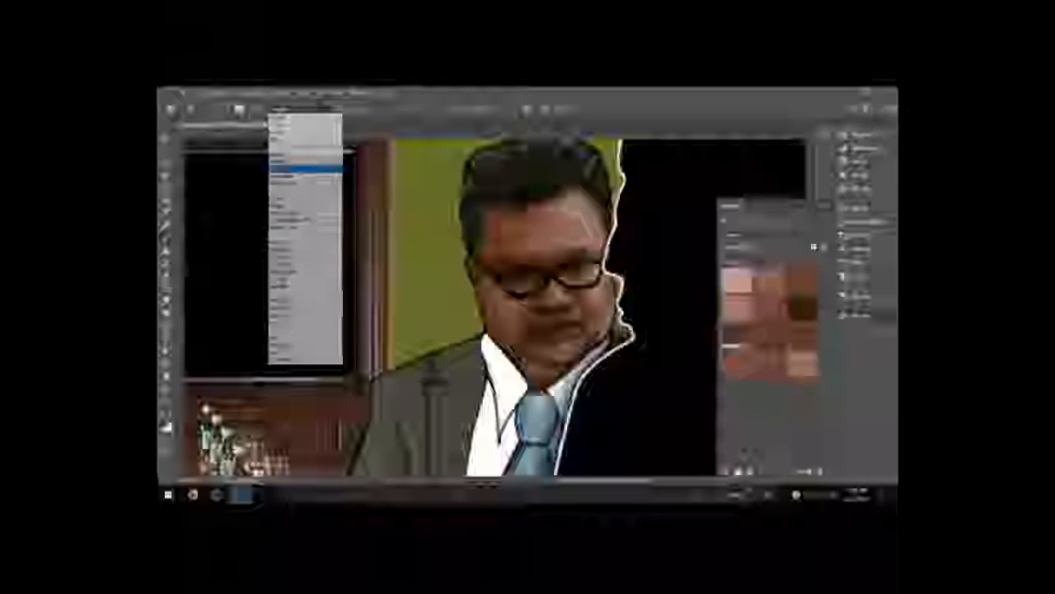
click(375, 110)
drag(384, 118, 370, 118)
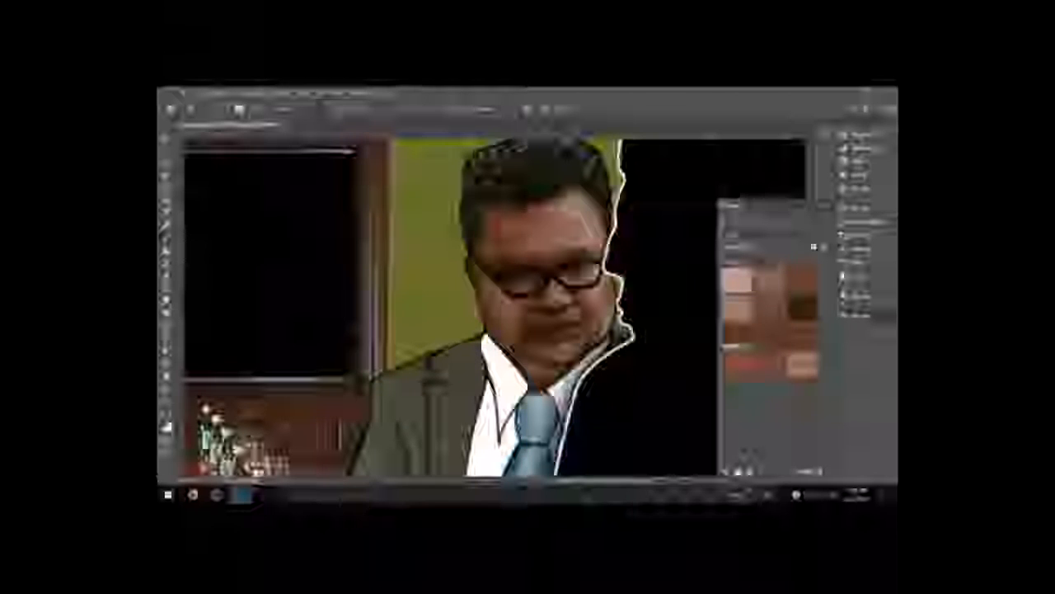
Step: Change the brush's blending mode to a different option in the tool settings
click(304, 110)
click(305, 161)
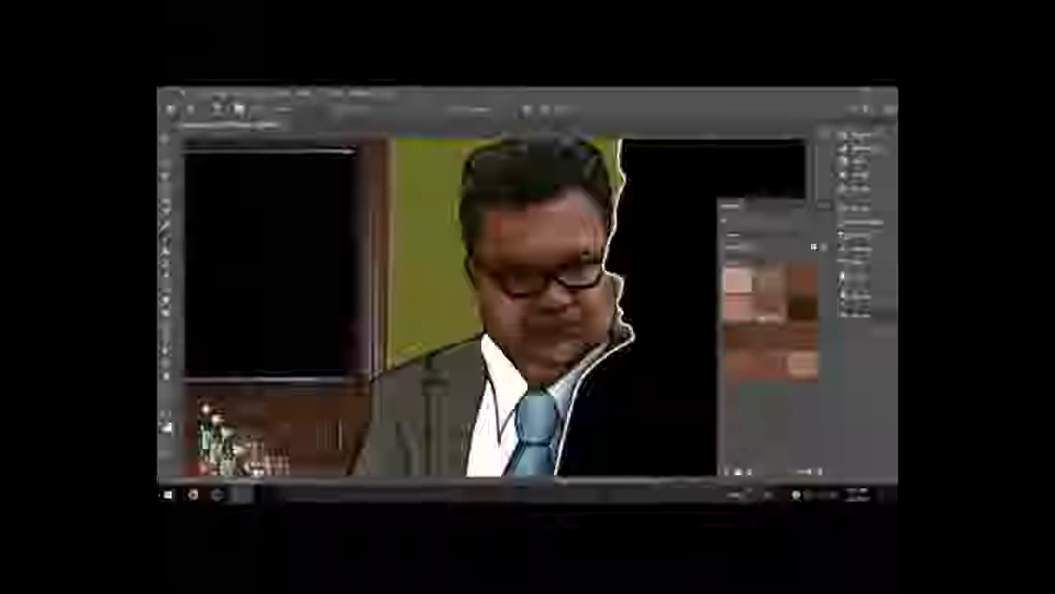
click(286, 109)
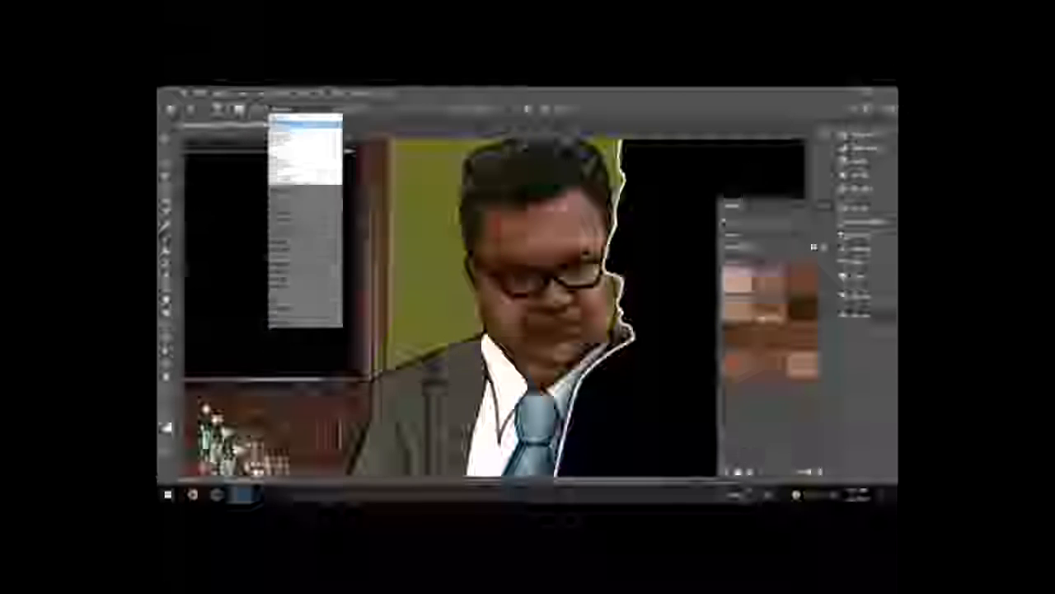
click(289, 123)
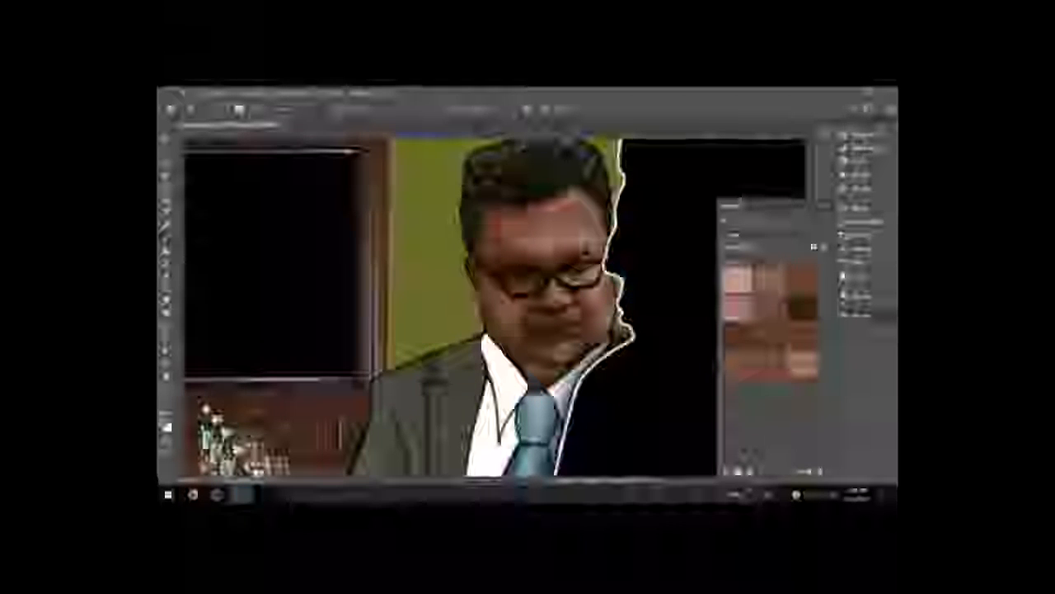
click(304, 109)
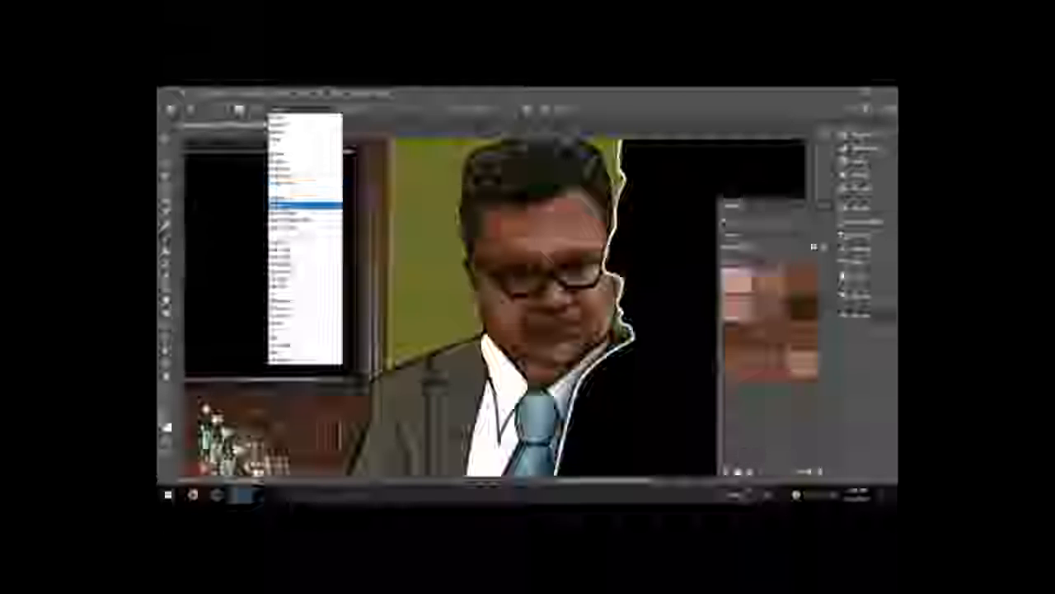
click(303, 204)
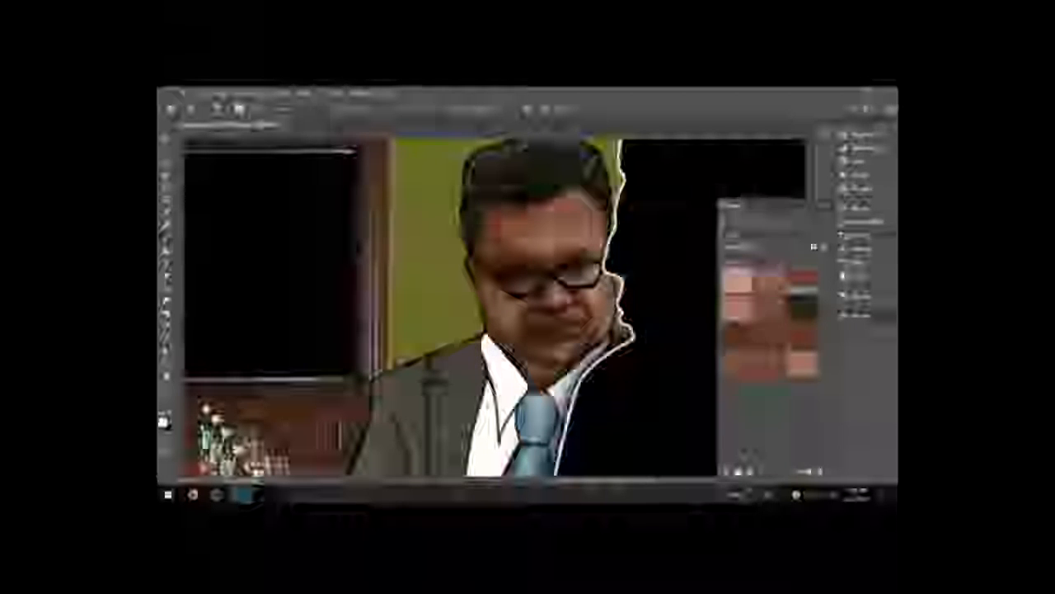
Step: Swap to white and paint small catchlight highlights in both of the man's eyes
click(869, 236)
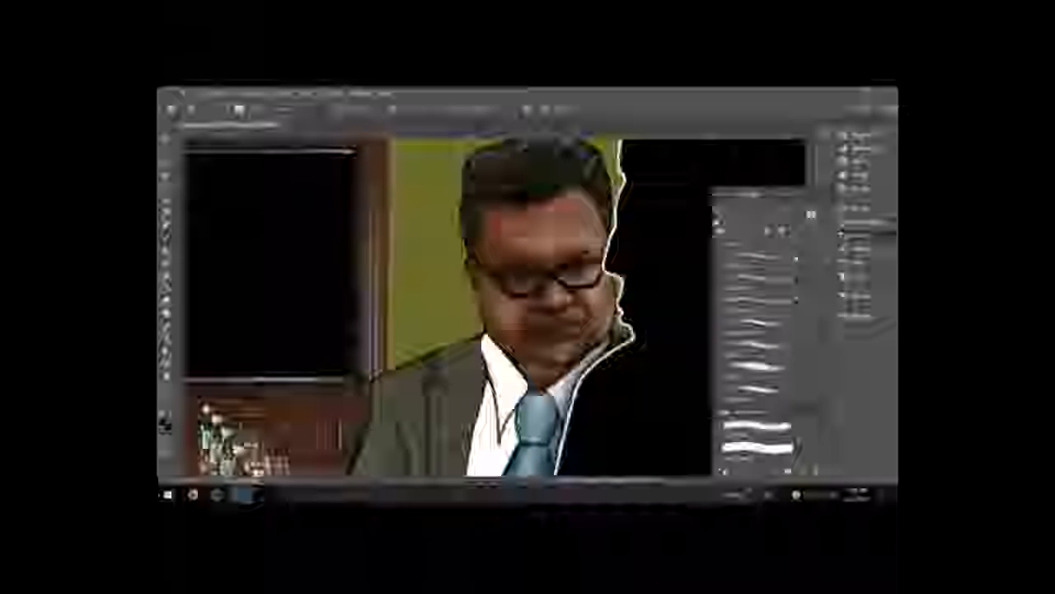
key(x)
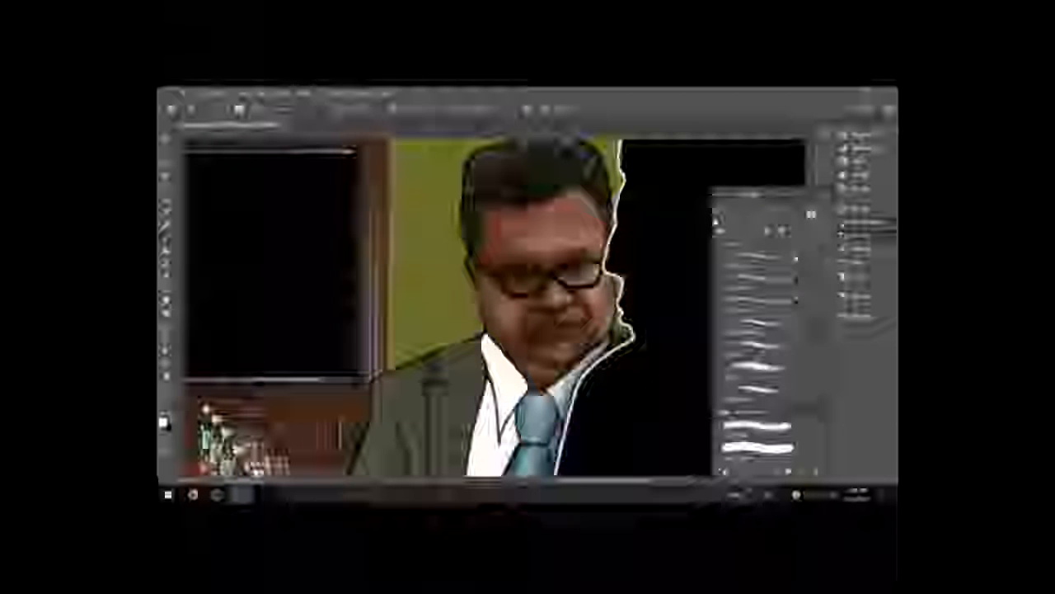
key(F5)
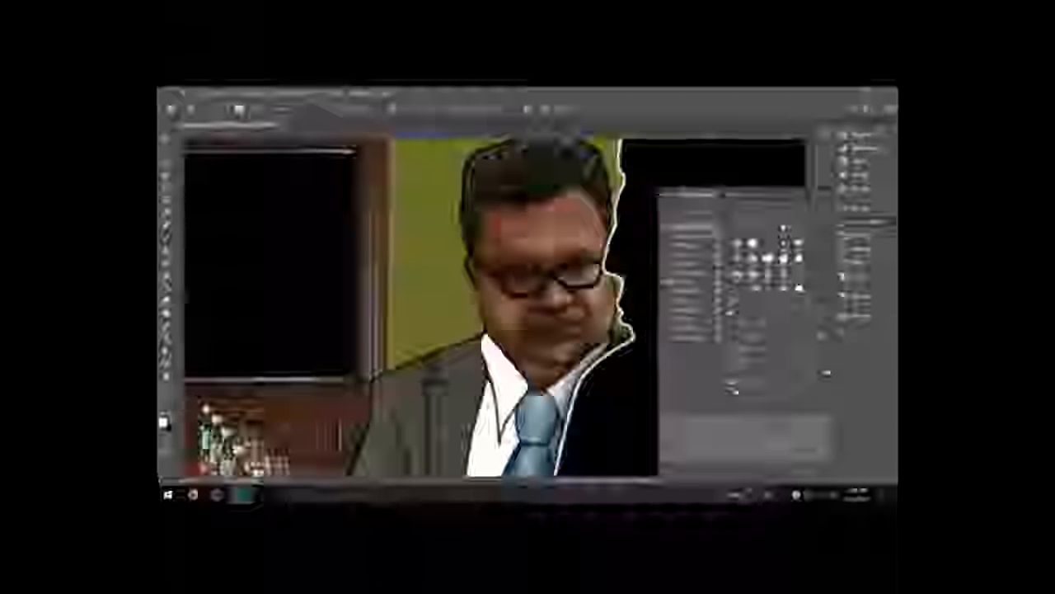
key(F5)
click(859, 277)
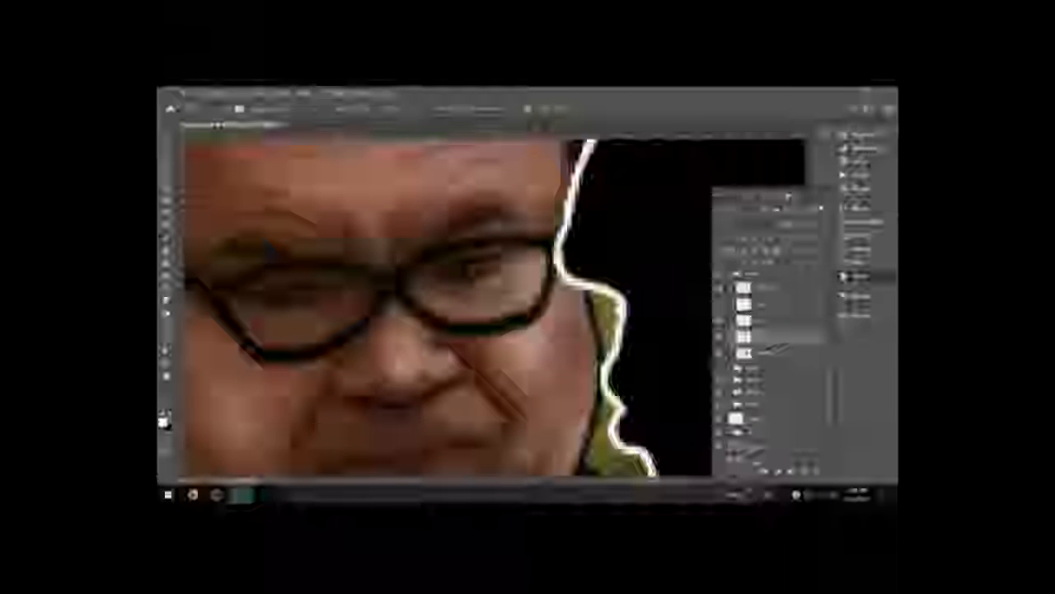
drag(450, 279, 457, 270)
click(493, 268)
click(270, 299)
click(268, 297)
drag(305, 296, 315, 295)
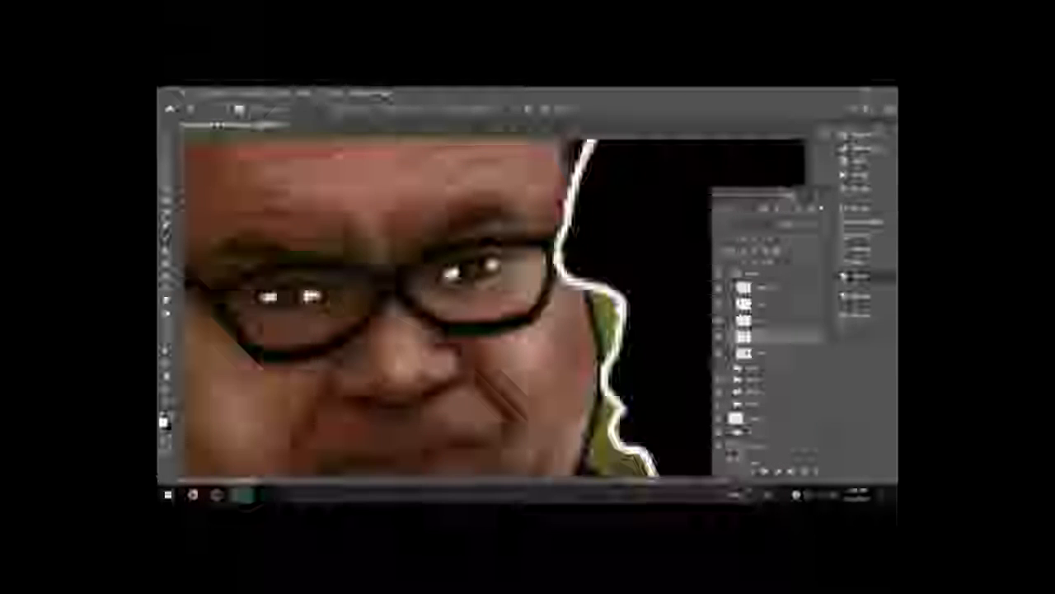
click(318, 296)
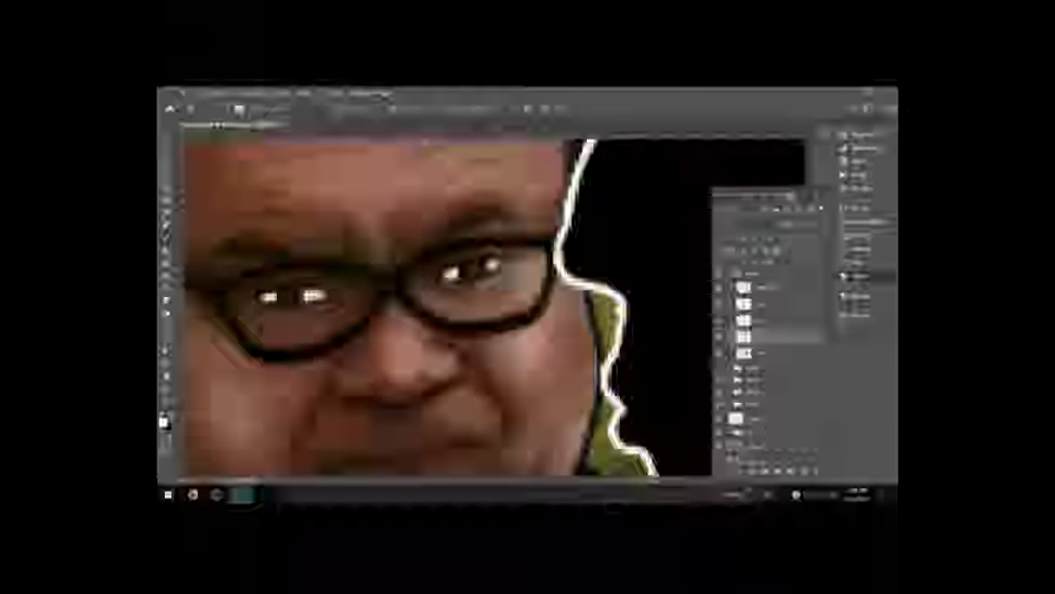
Step: Select another layer and add more white highlight dabs in the man's eyes
key(x)
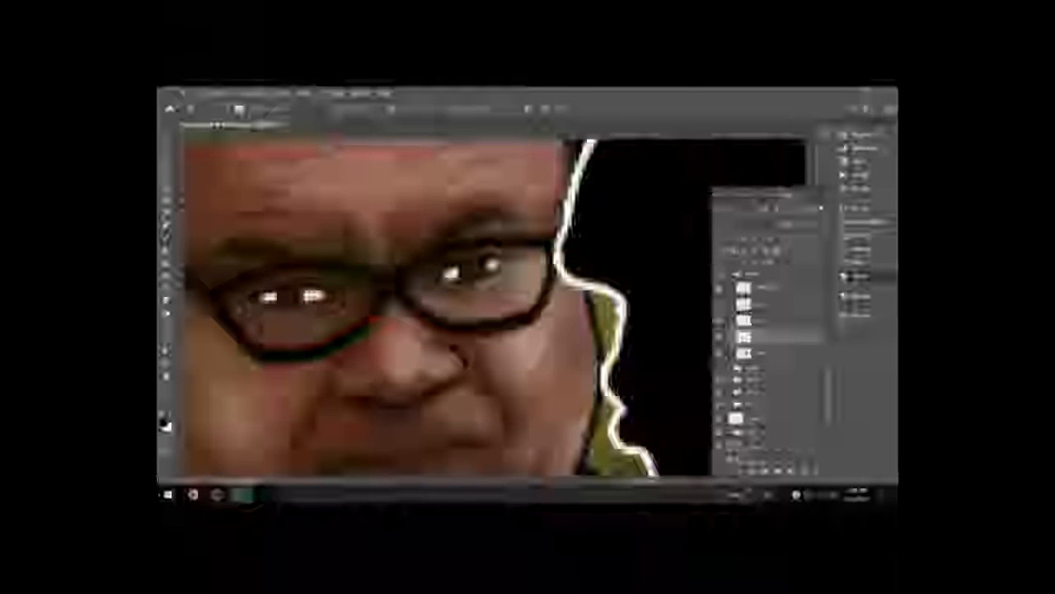
click(757, 319)
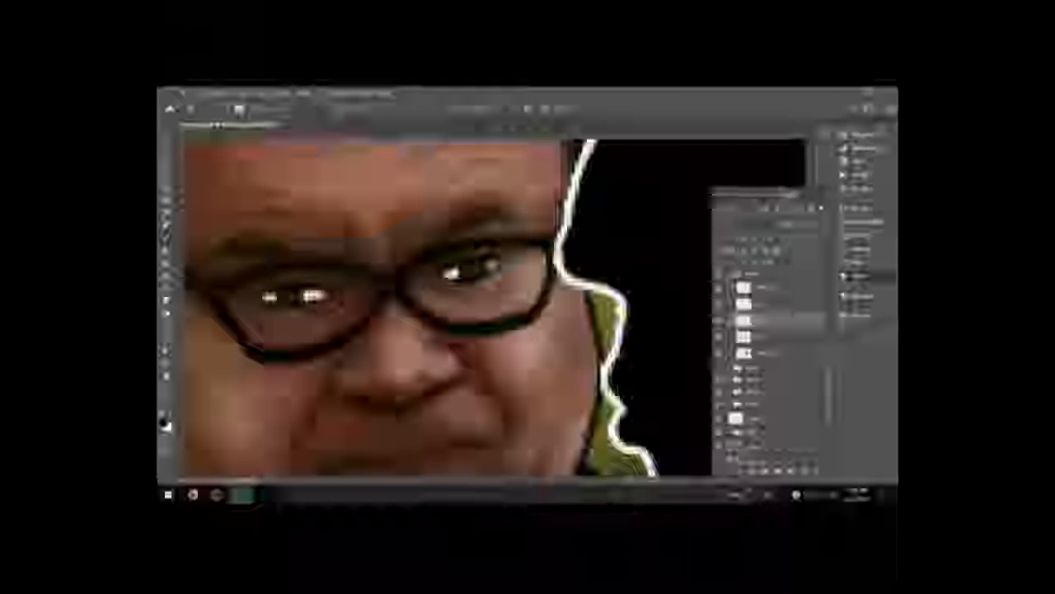
key(x)
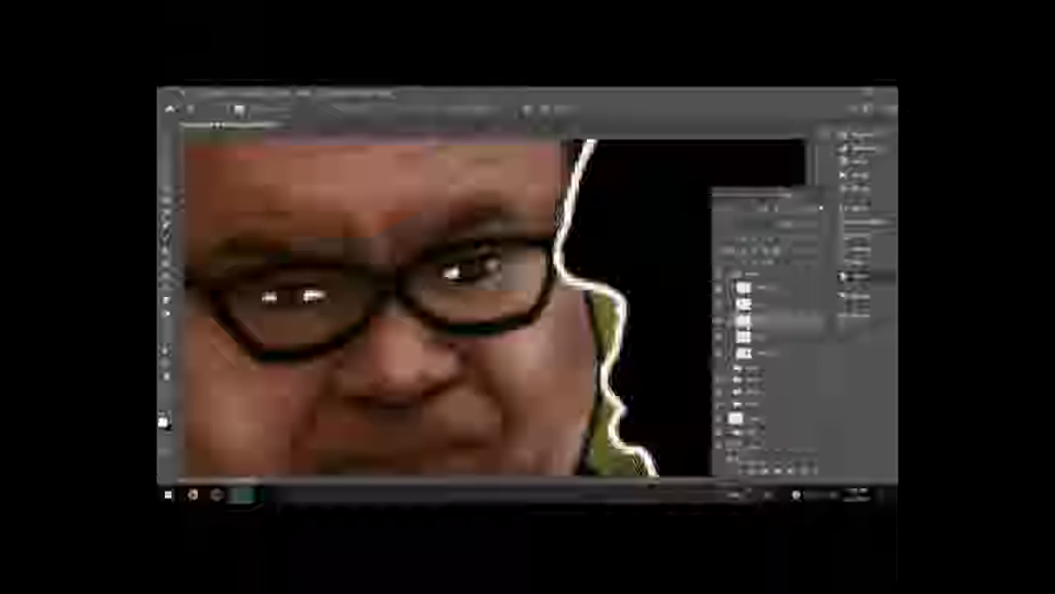
click(770, 288)
click(480, 268)
click(297, 292)
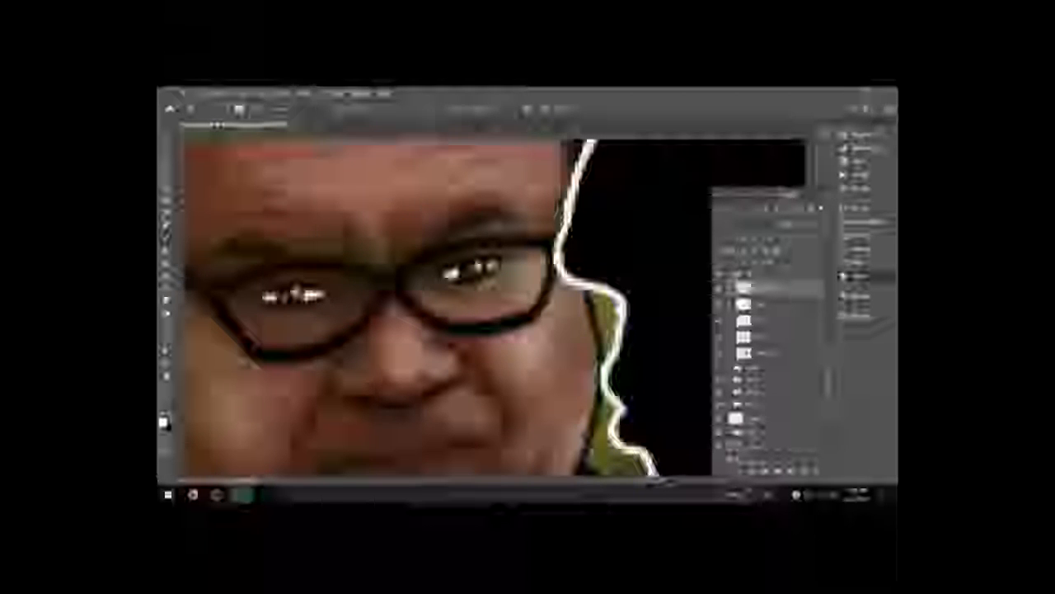
key(x)
key(x)
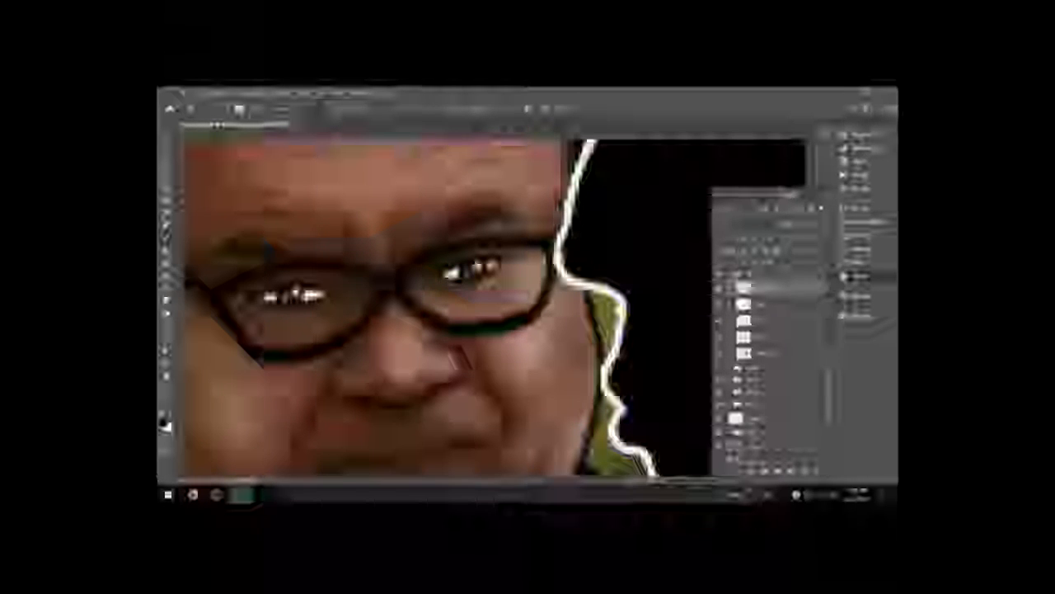
Step: Select a layer and paint light highlight strokes along the rims of the man's glasses
click(764, 335)
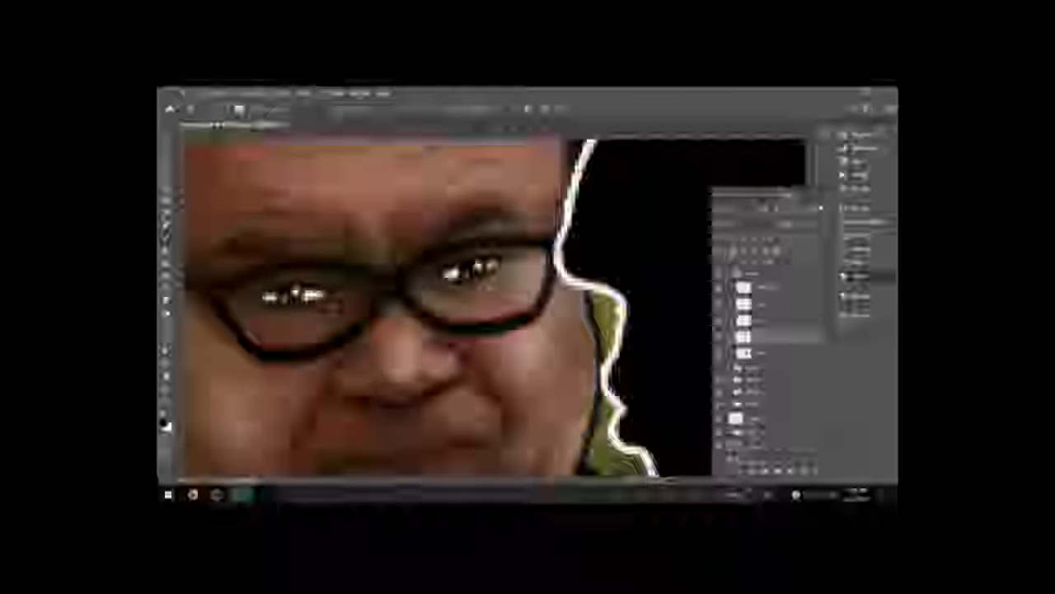
click(858, 233)
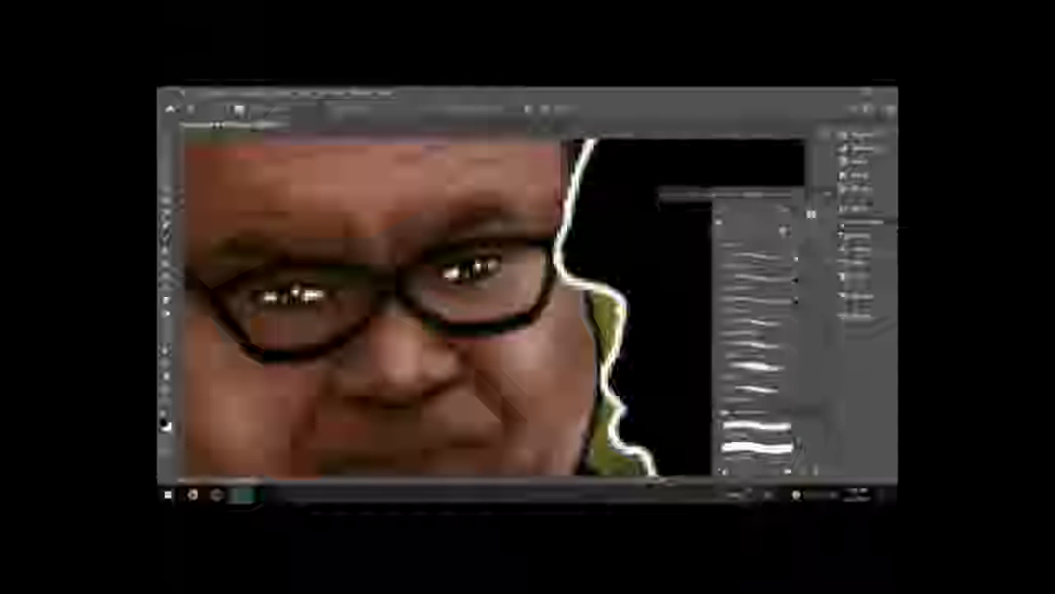
key(F5)
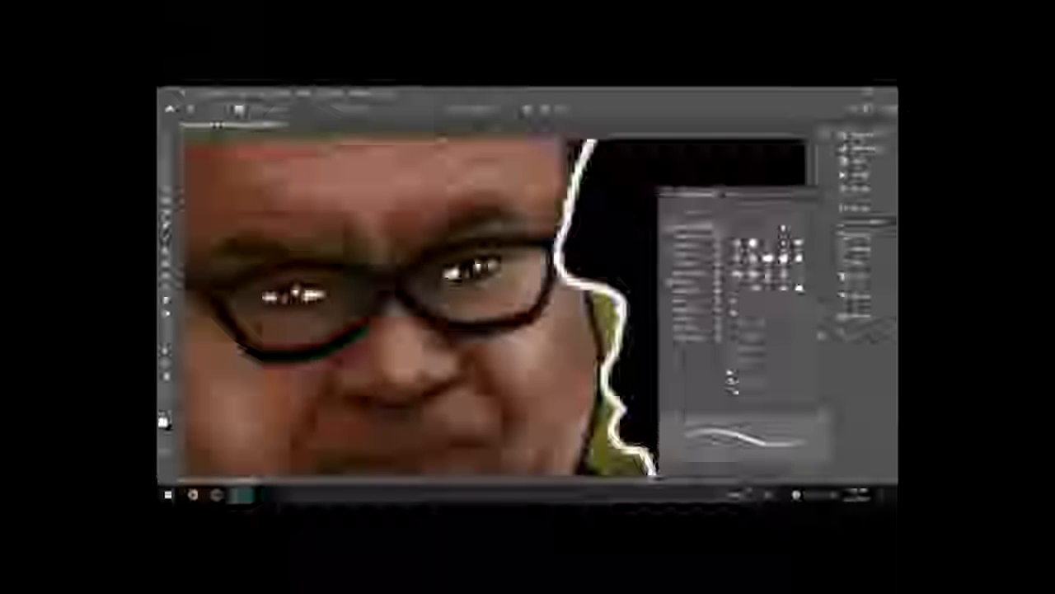
key(F5)
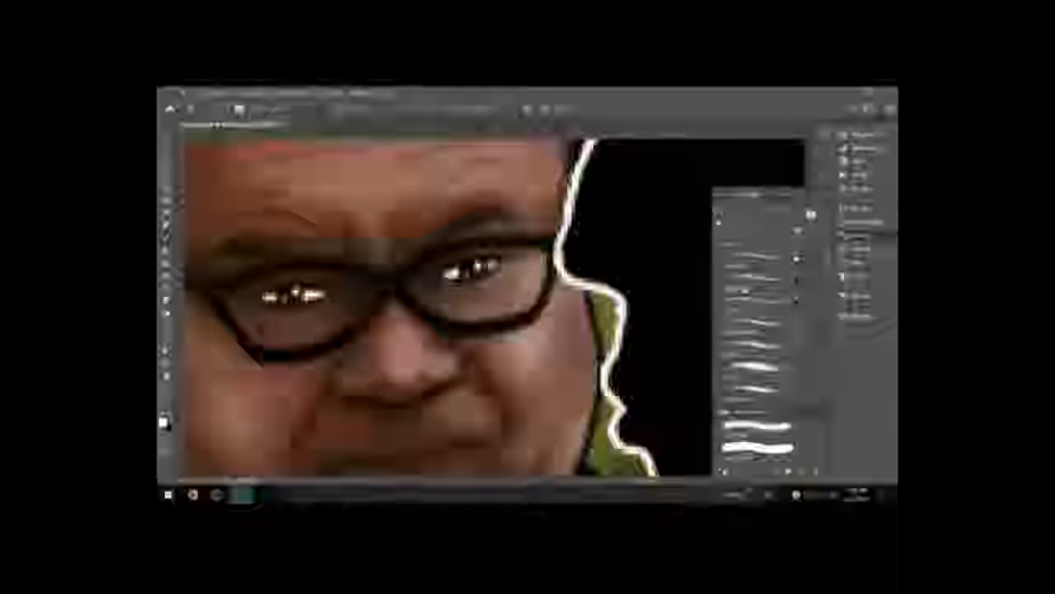
key(F7)
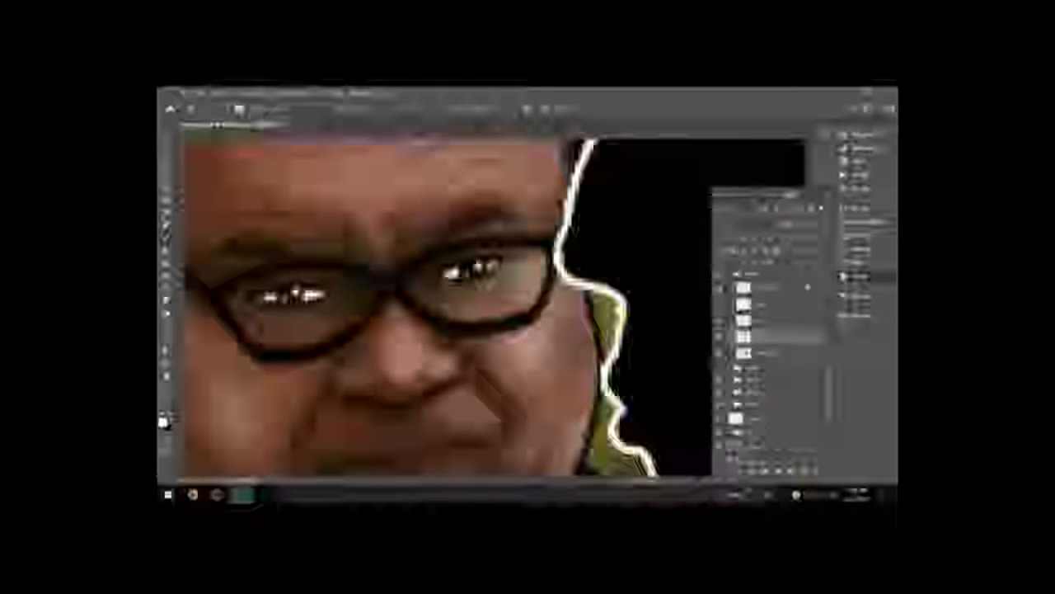
click(767, 287)
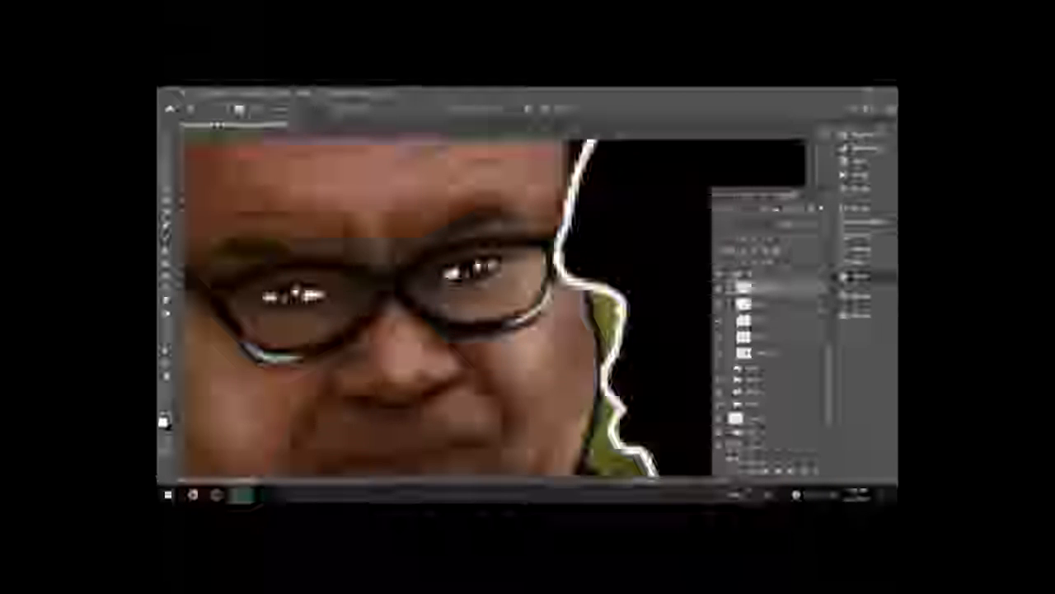
drag(216, 294, 277, 269)
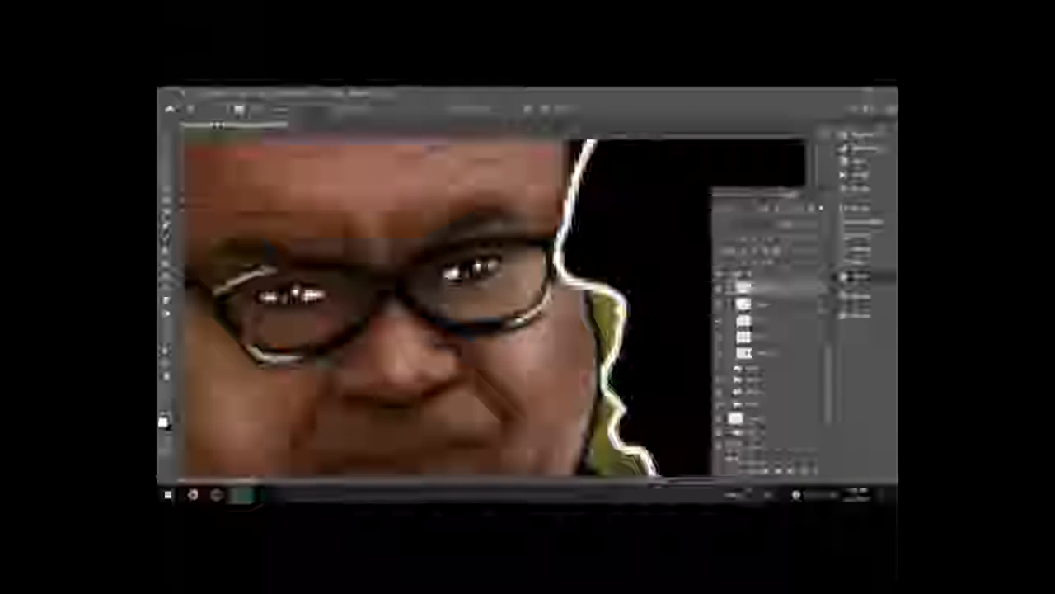
drag(501, 241, 552, 242)
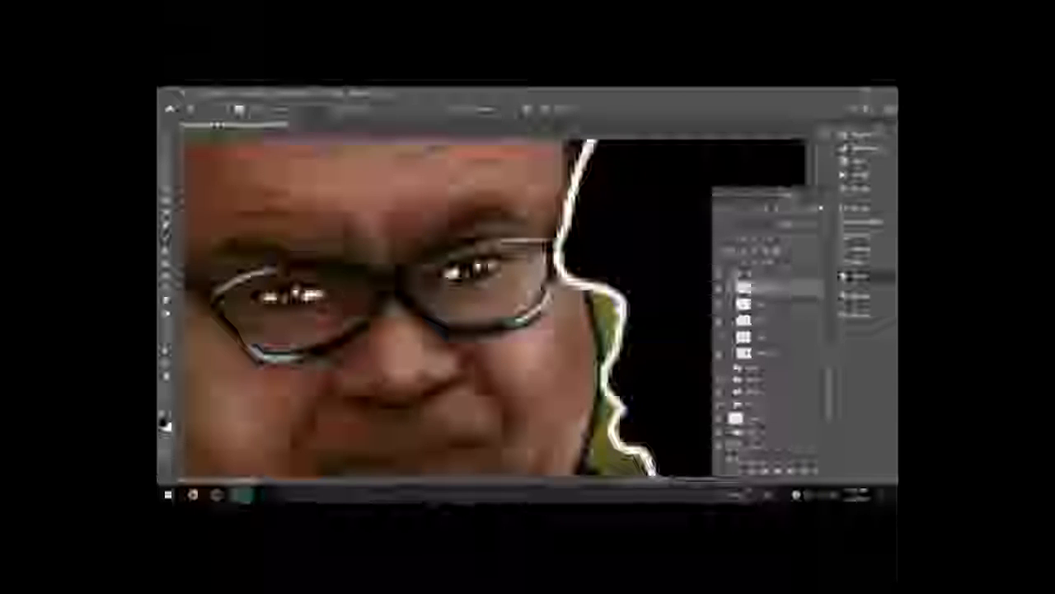
Step: Switch to the Brush tool and pick a new foreground colour in the Color Picker
key(b)
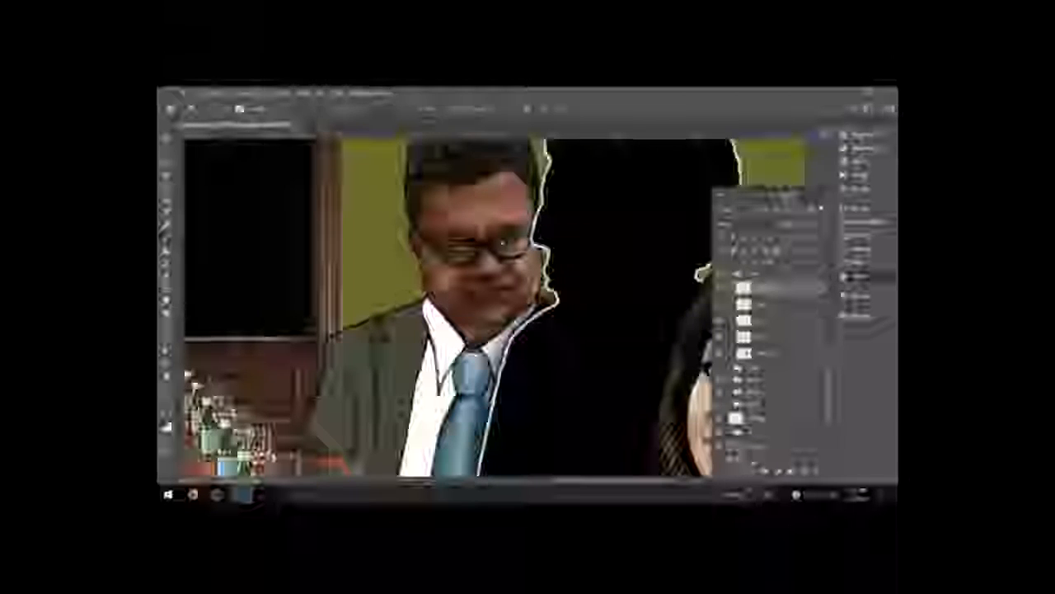
click(165, 424)
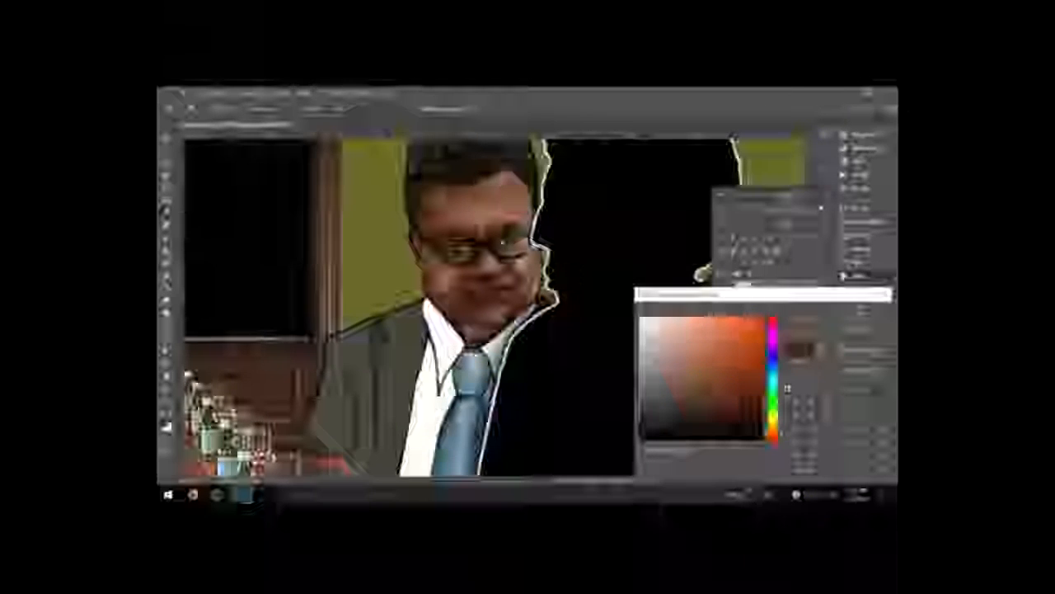
key(Return)
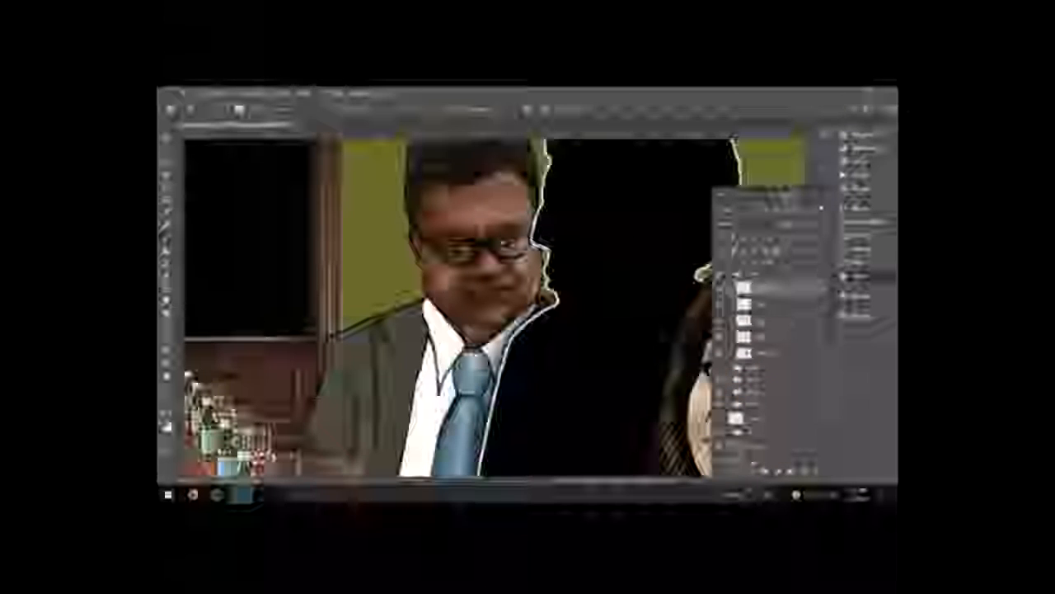
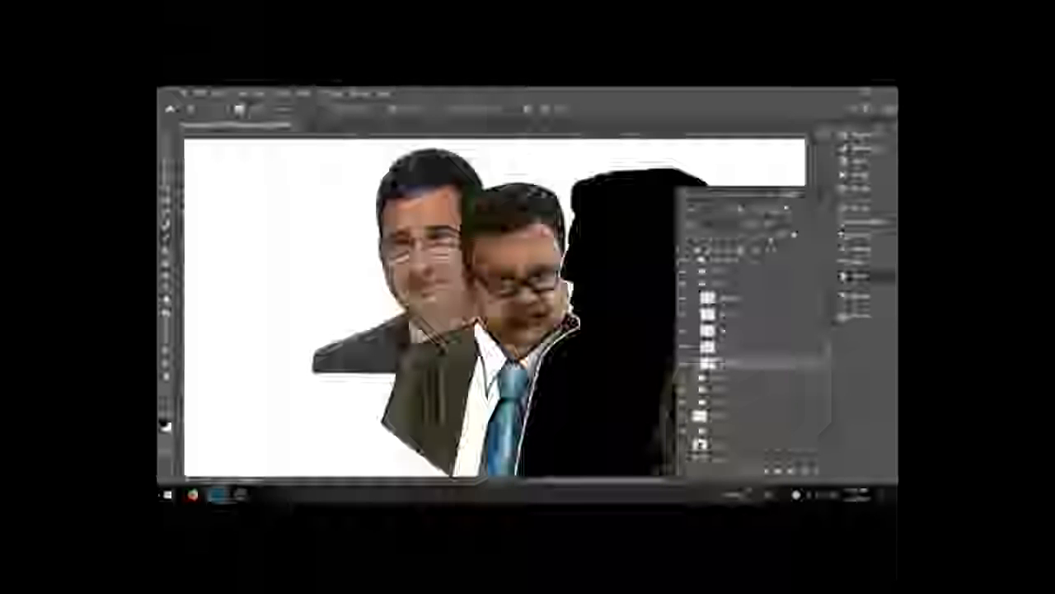
Step: Hide the man's paint layers, select a line layer and draw outline strokes along the left man's shoulder and jacket
click(768, 237)
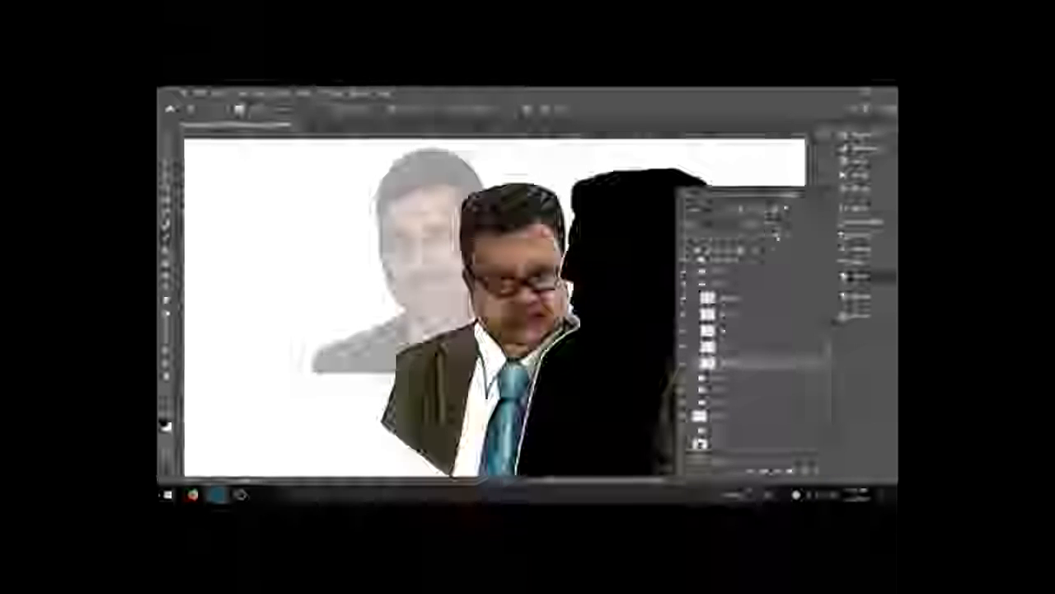
click(733, 331)
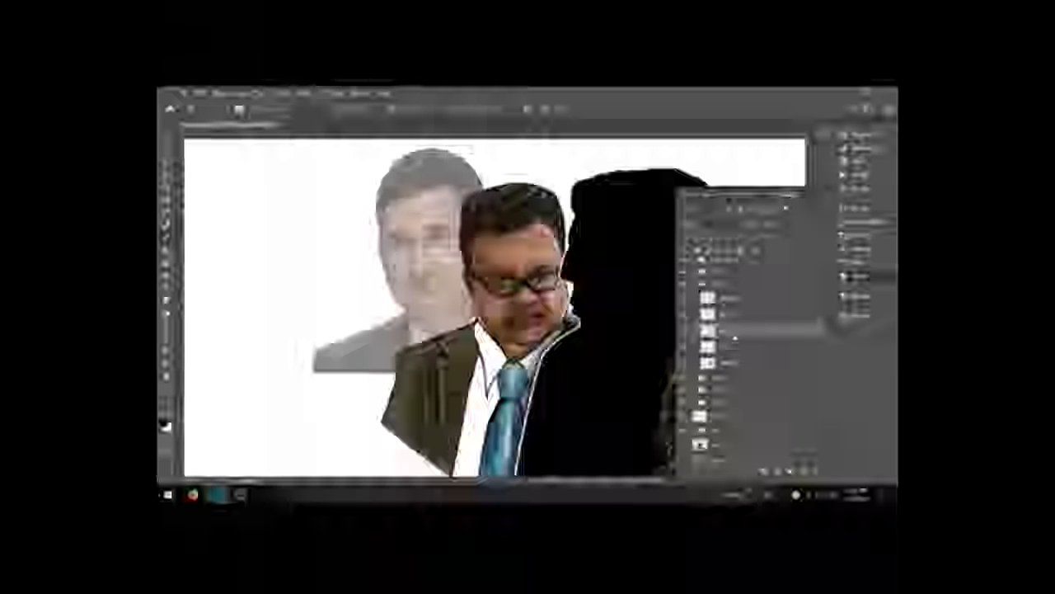
key(ctrl+plus)
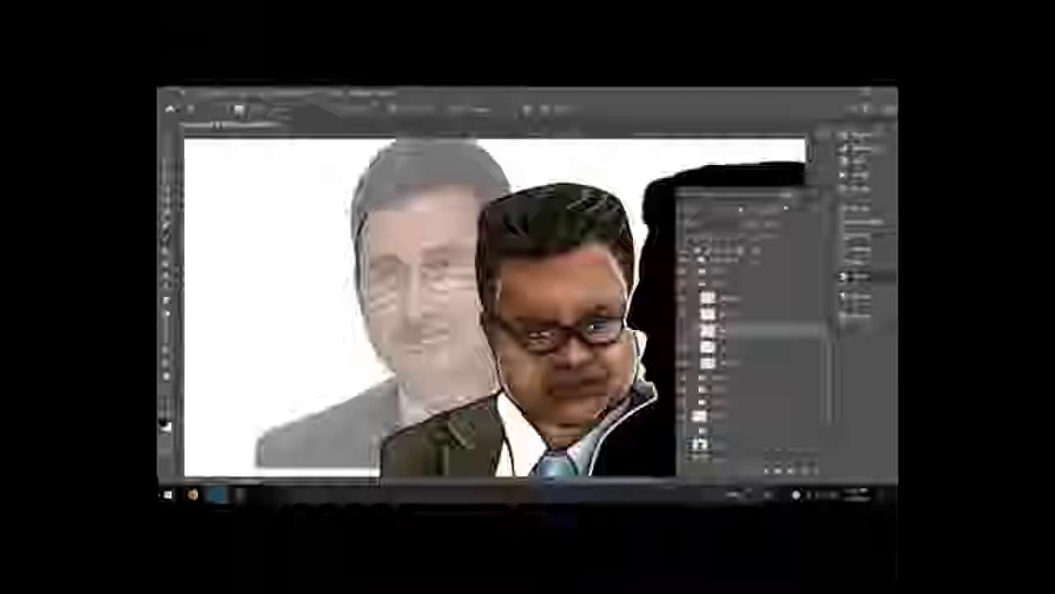
key(F5)
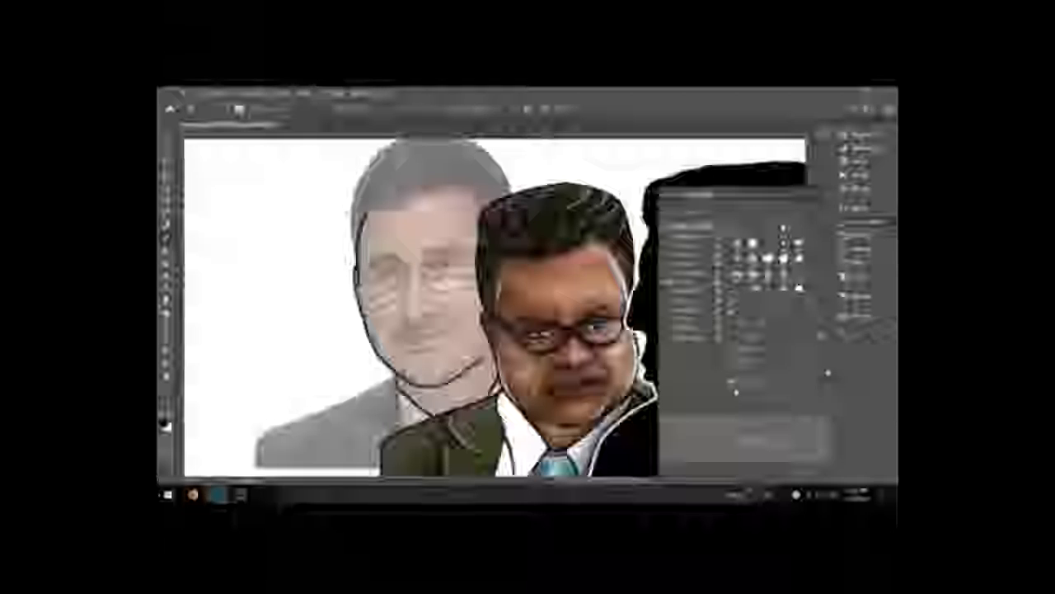
mouse_move(398, 378)
mouse_down()
mouse_move(353, 432)
mouse_move(364, 455)
mouse_move(384, 449)
mouse_up()
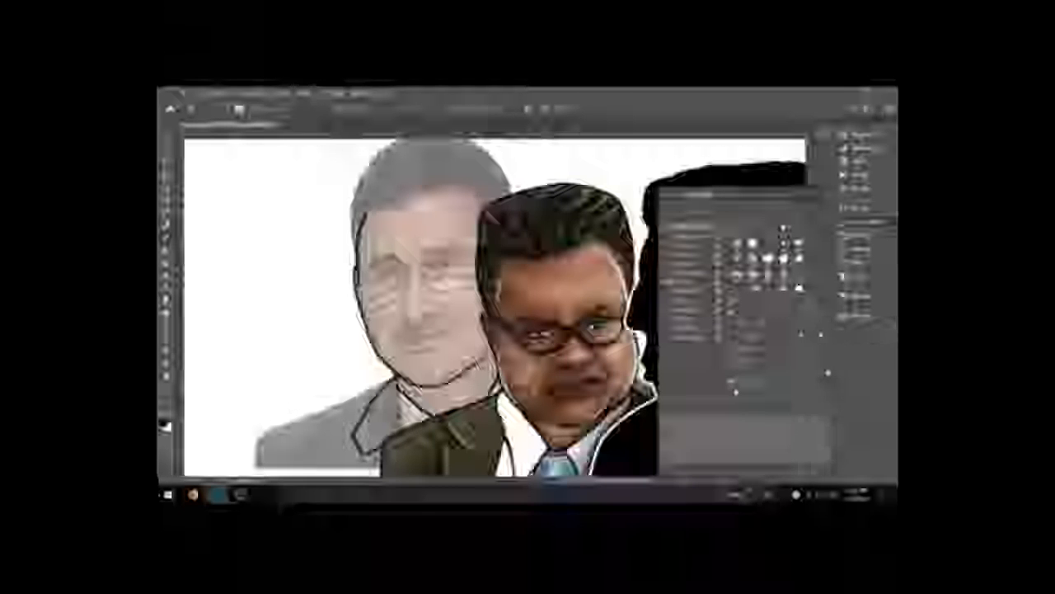
drag(429, 420, 444, 336)
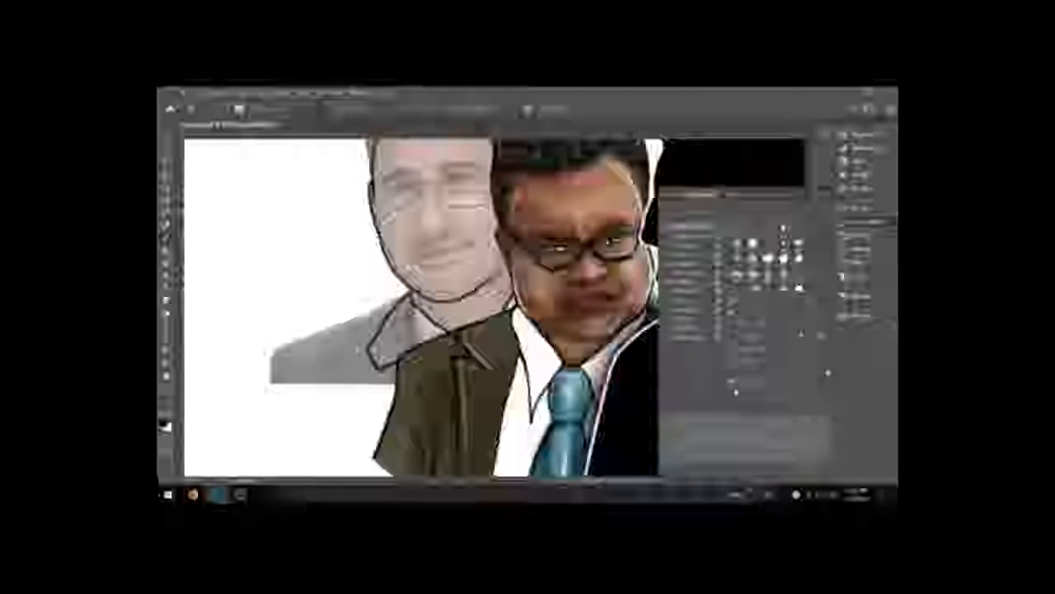
mouse_move(389, 373)
mouse_down()
mouse_move(346, 391)
mouse_move(341, 476)
mouse_up()
Step: Extend the left man's jacket outline downward with a short vertical stroke
key(space)
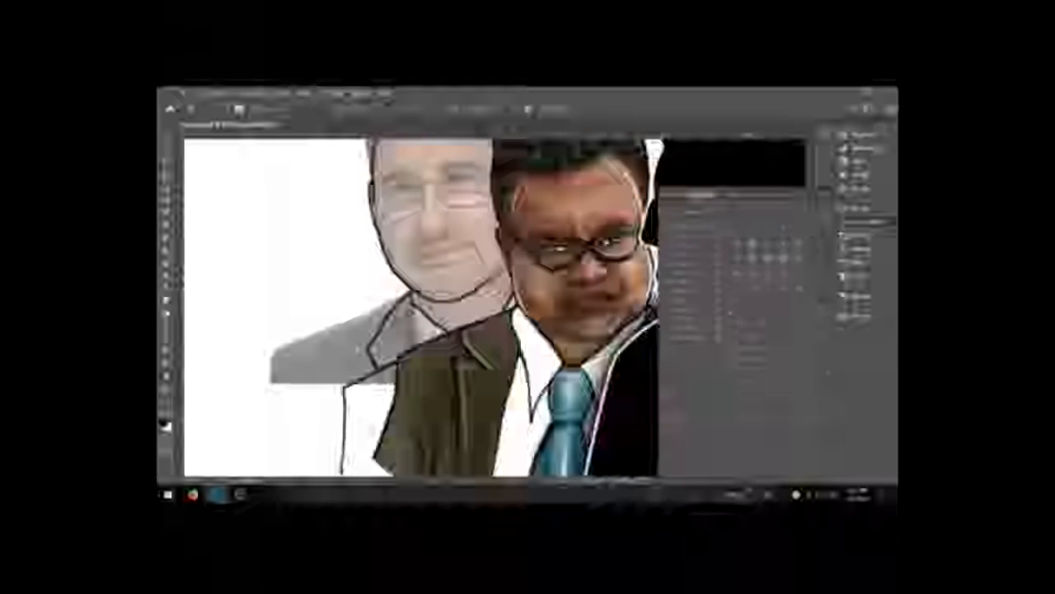
drag(372, 429, 400, 290)
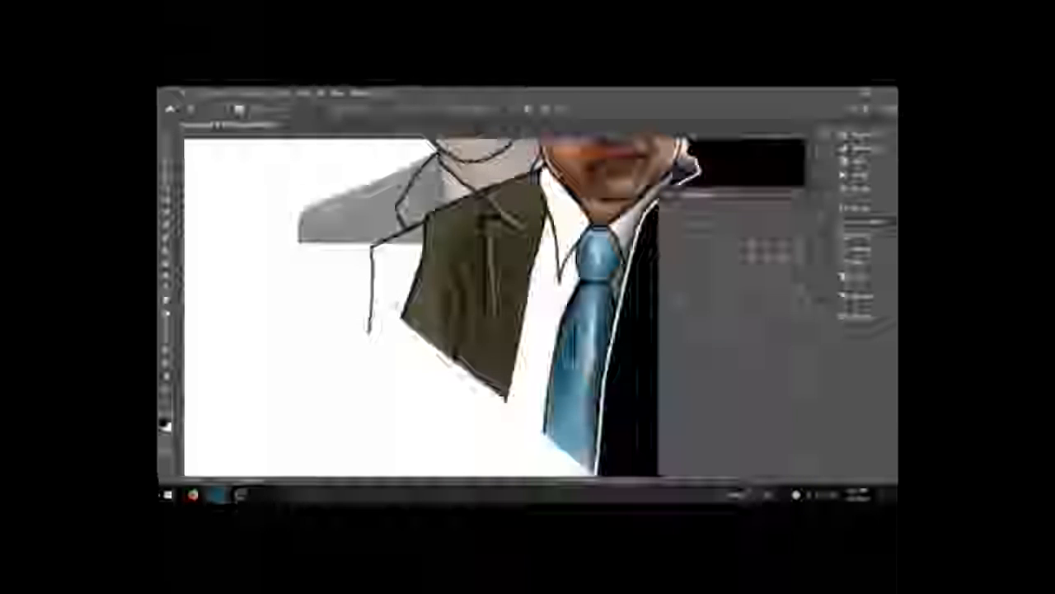
drag(370, 334, 372, 302)
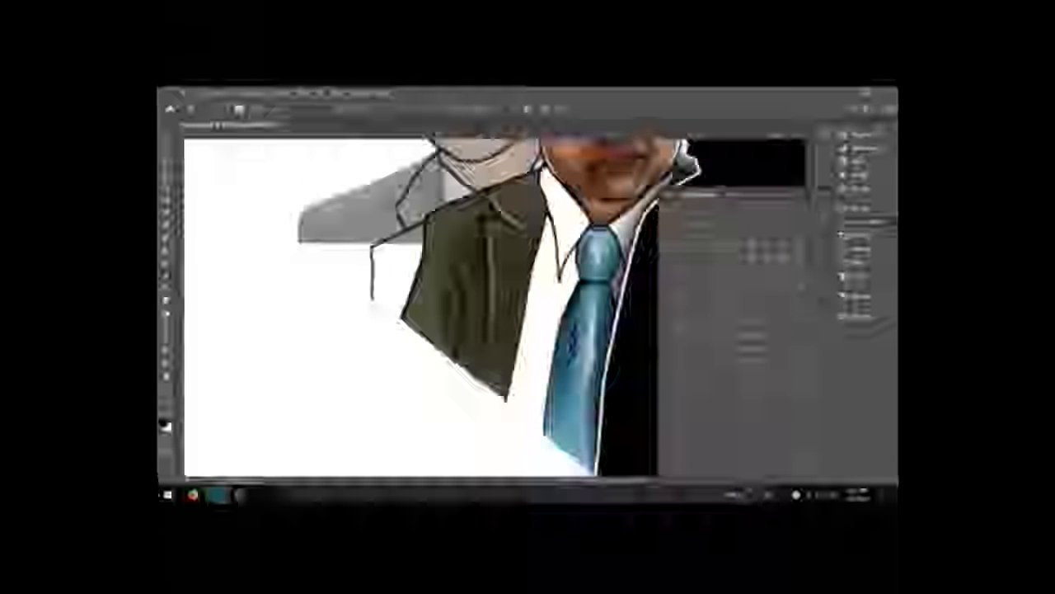
Step: Toggle the background photo's visibility to compare the linework with the original
click(855, 276)
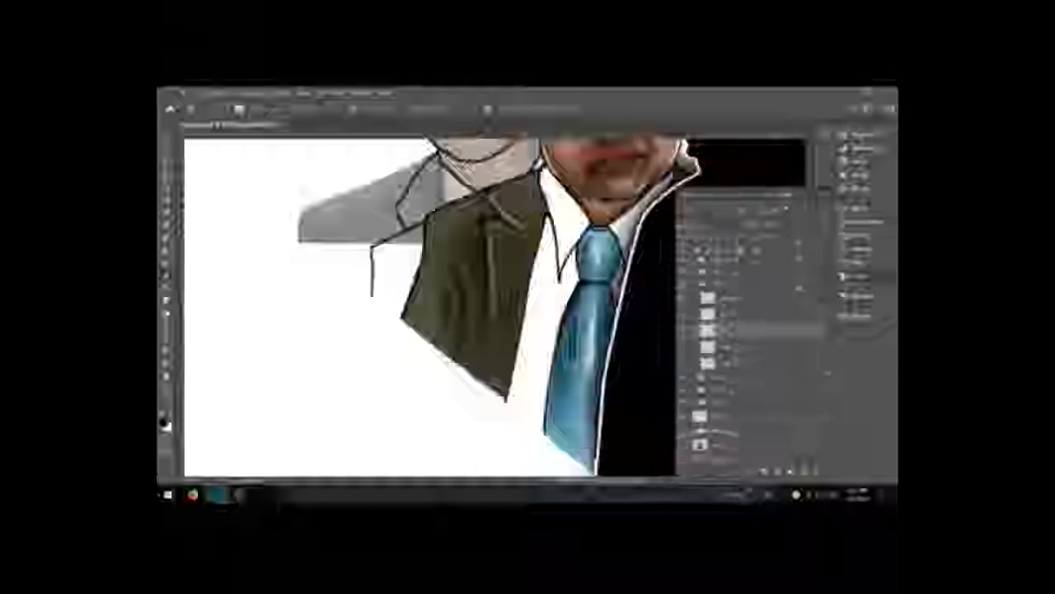
click(684, 446)
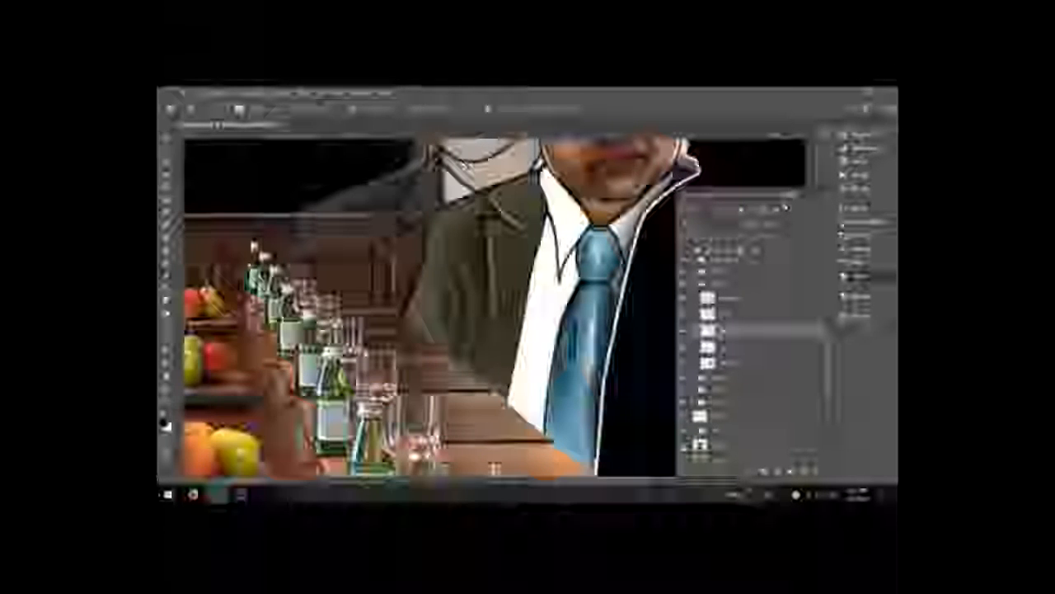
click(684, 447)
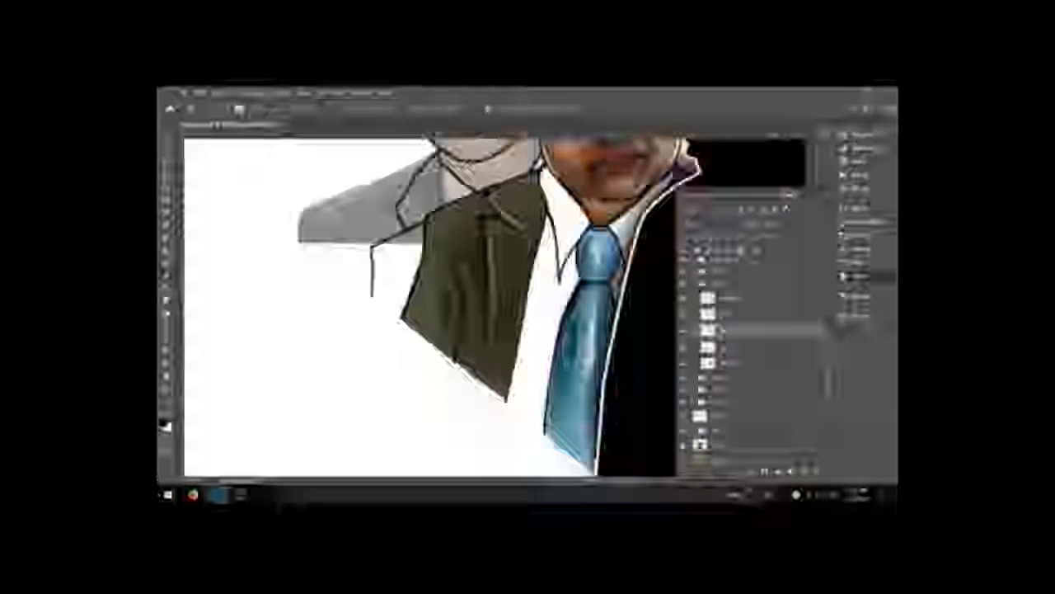
click(684, 446)
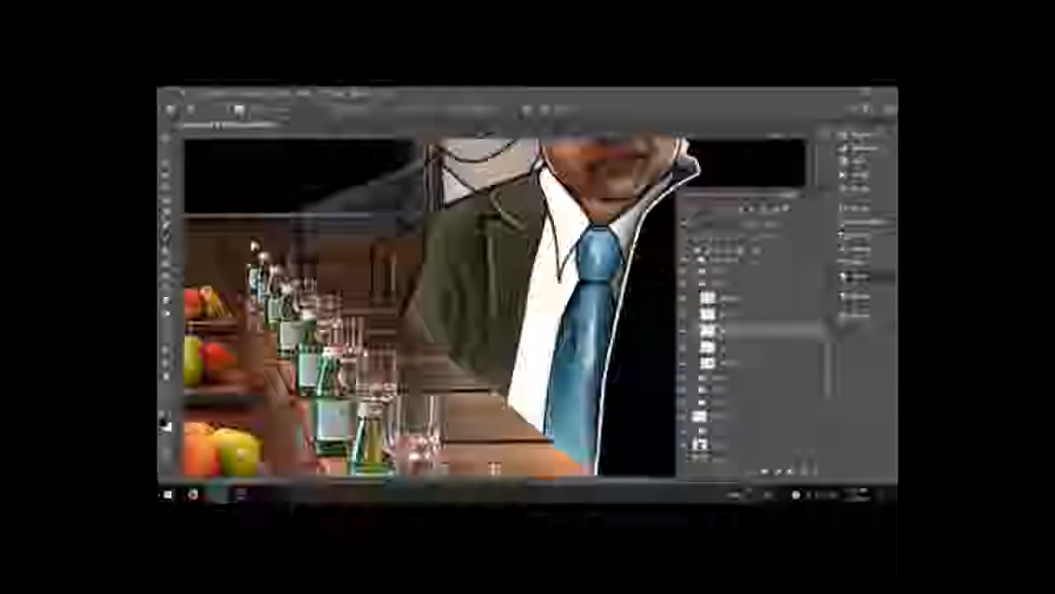
click(684, 444)
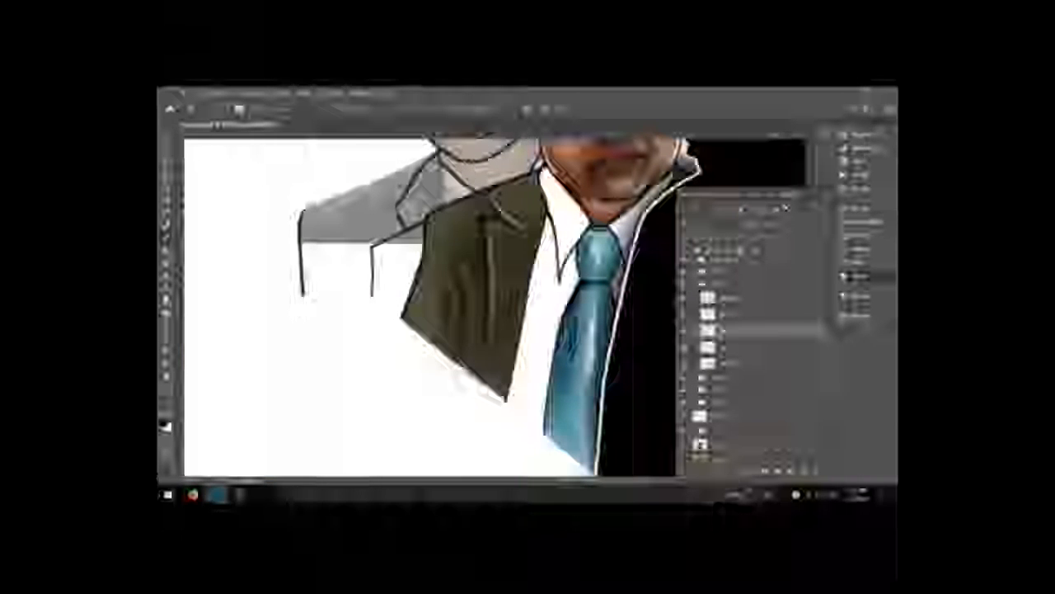
Step: Draw a stroke down the jacket area and reveal the left man's hidden hair paint layer
drag(536, 235, 516, 400)
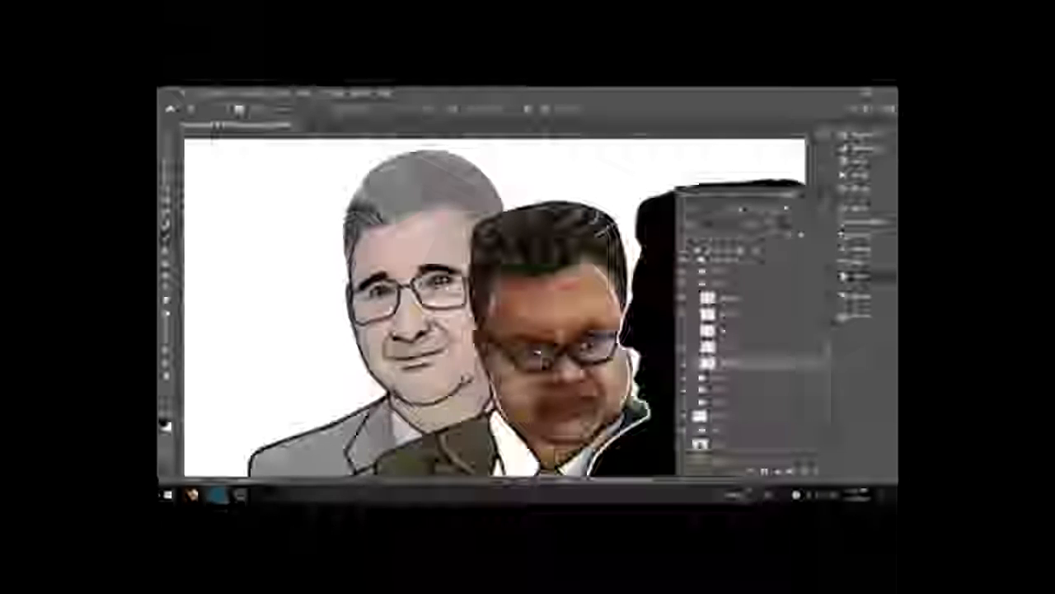
drag(789, 234, 801, 235)
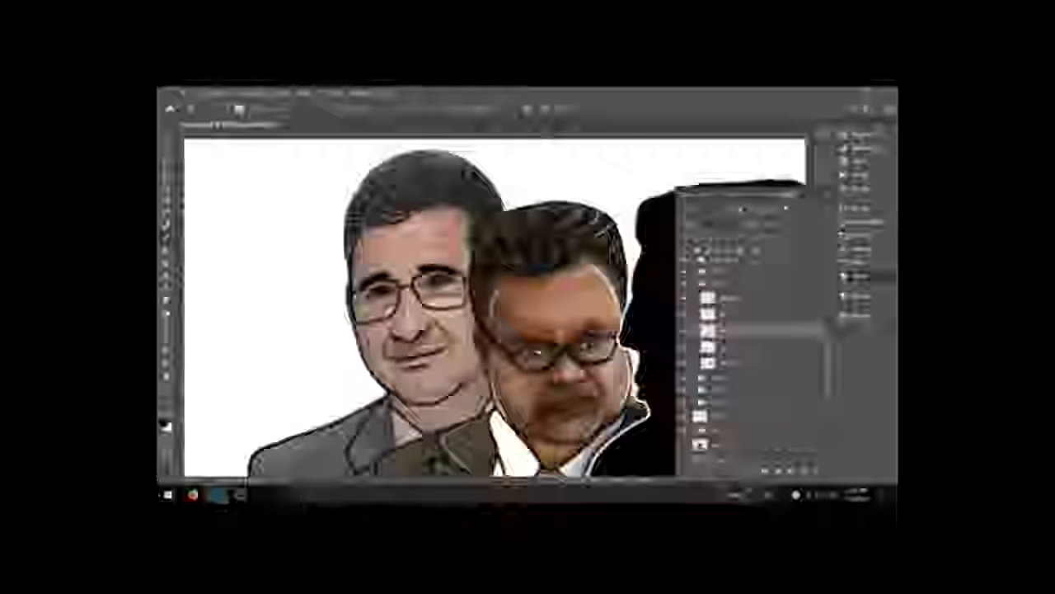
Step: Draw straight strokes across both men's heads and undo the last one
drag(505, 200, 633, 231)
drag(379, 256, 639, 251)
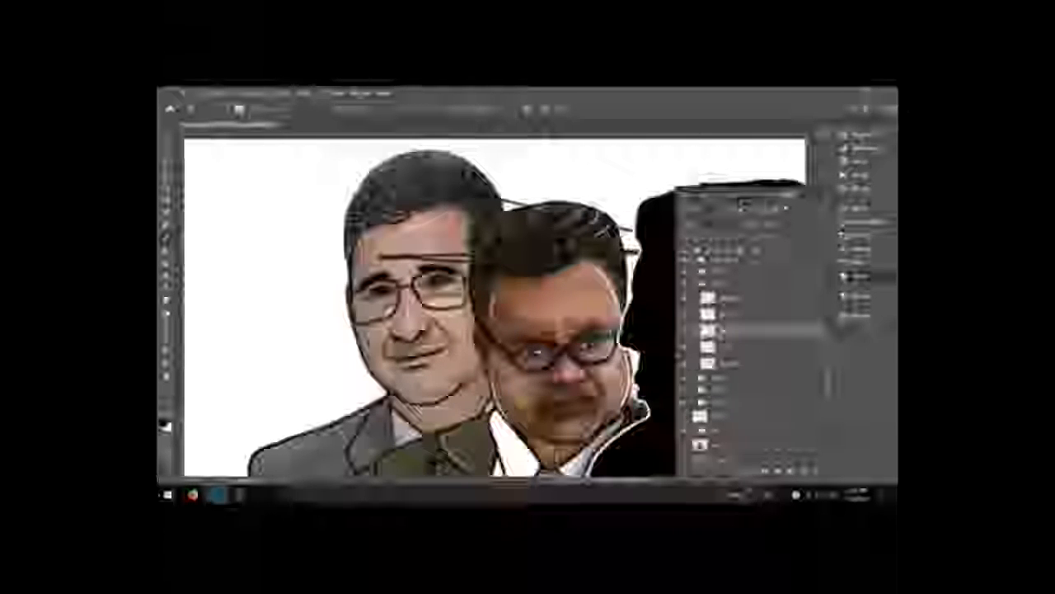
key(ctrl+z)
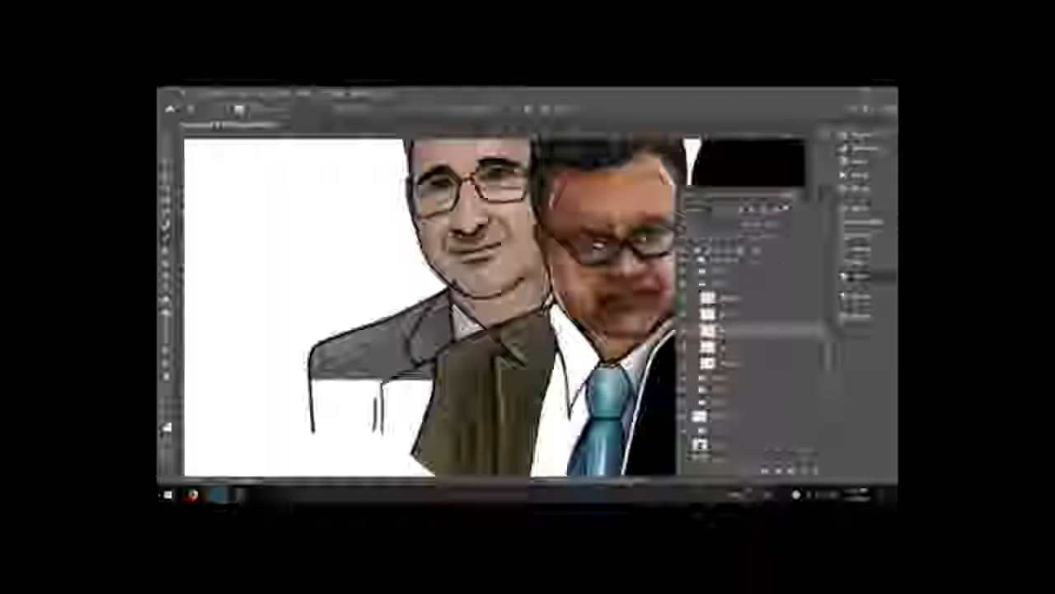
Step: Pick a new brush preset and smaller size, testing and undoing a stroke on the left man's jacket
key(F5)
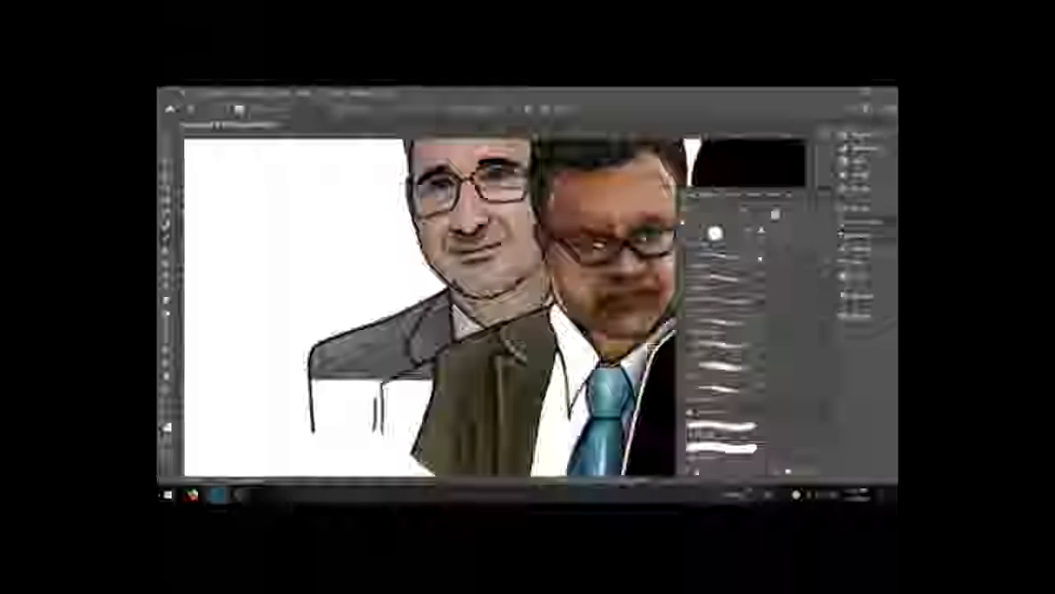
click(867, 222)
drag(828, 374, 730, 373)
mouse_move(411, 384)
mouse_down()
mouse_move(380, 412)
mouse_move(417, 377)
mouse_up()
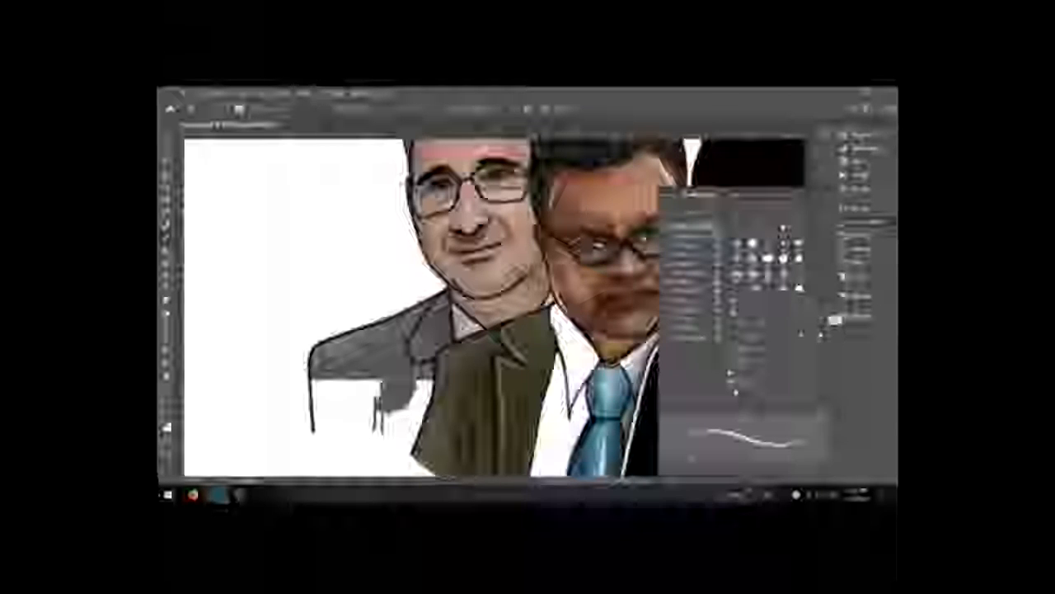
key(ctrl+z)
Step: Select the jacket's paint layer and paint grey over the lower part of the left man's jacket
click(859, 278)
click(742, 348)
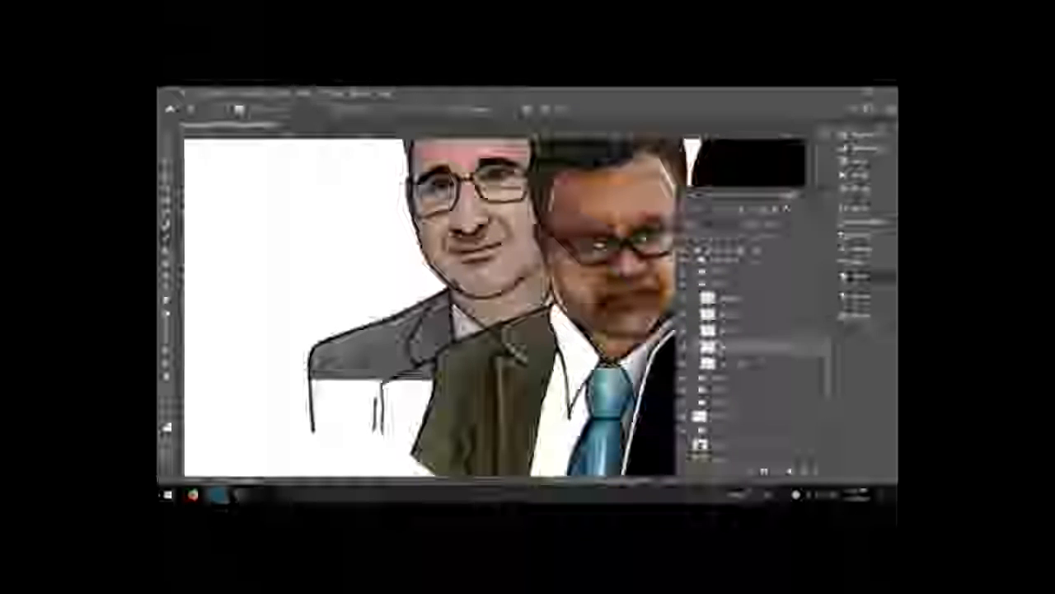
mouse_move(388, 384)
mouse_down()
mouse_move(399, 407)
mouse_move(419, 384)
mouse_move(371, 401)
mouse_move(433, 376)
mouse_up()
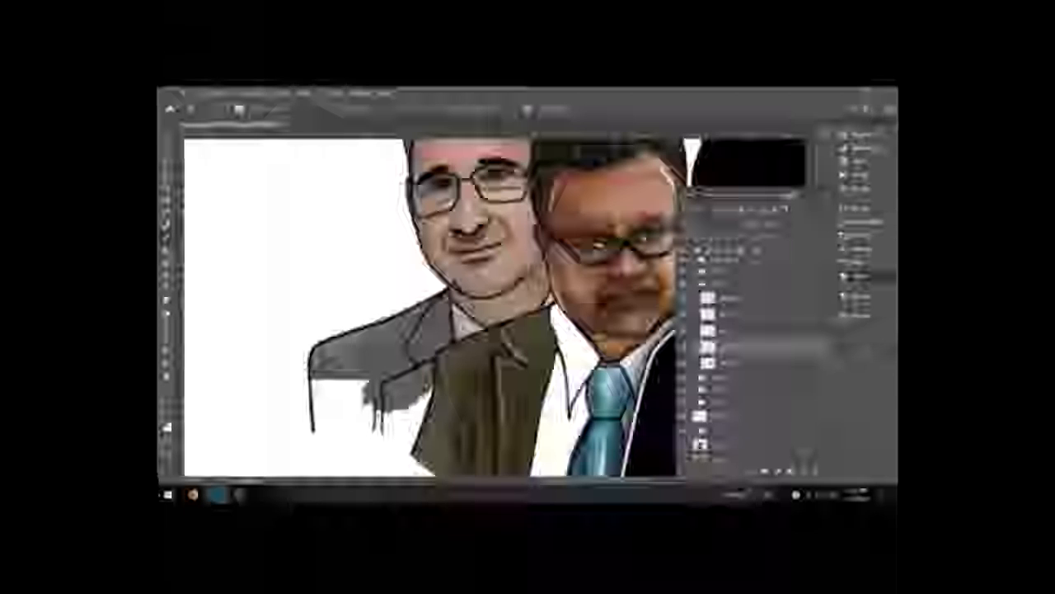
mouse_move(361, 380)
mouse_down()
mouse_move(364, 397)
mouse_move(315, 423)
mouse_up()
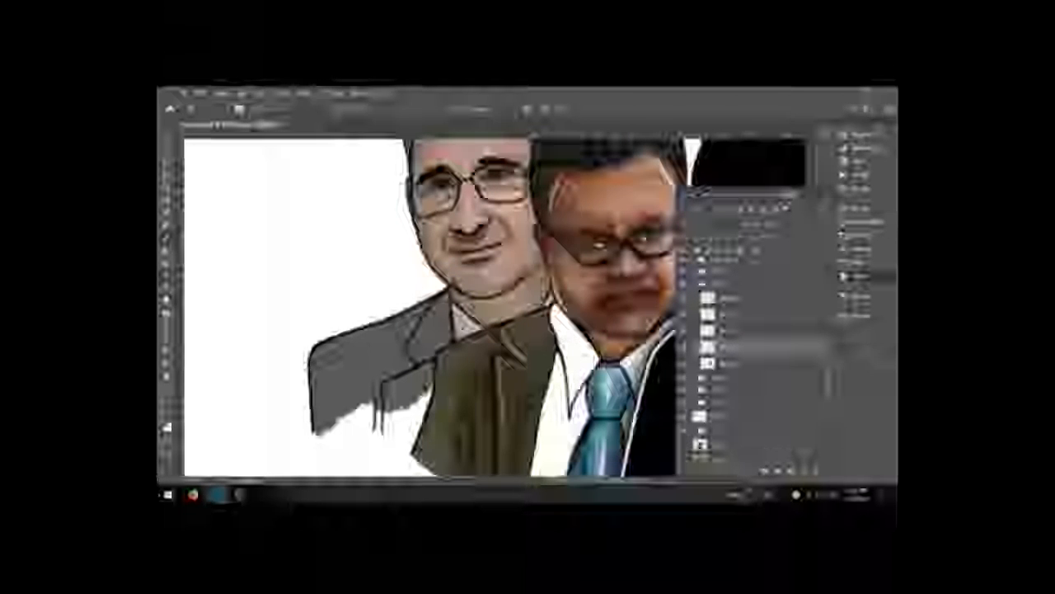
Step: Toggle the background photo's visibility to check the painted jacket against it
click(725, 365)
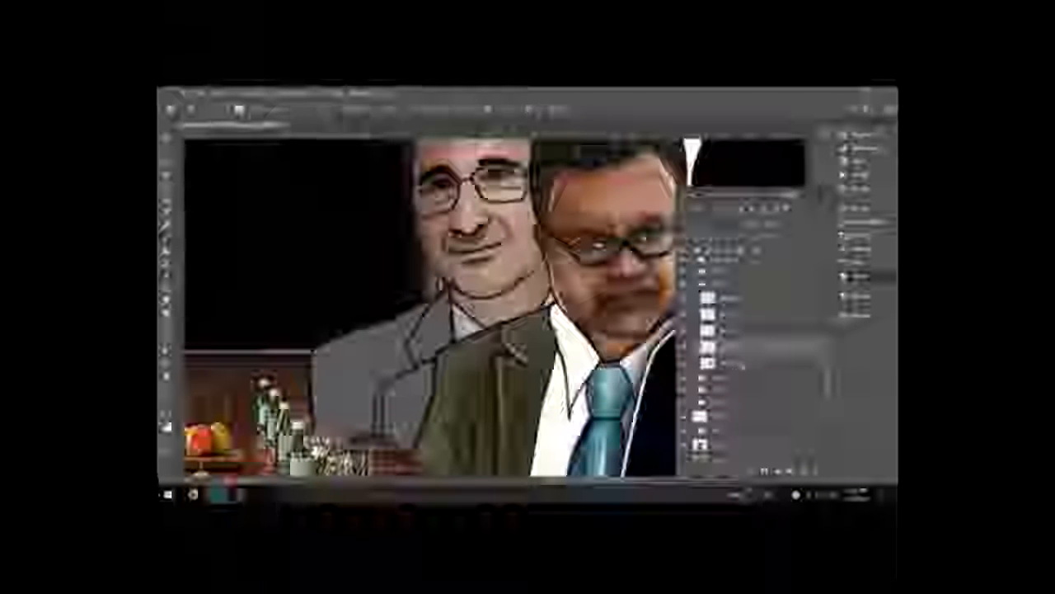
click(742, 364)
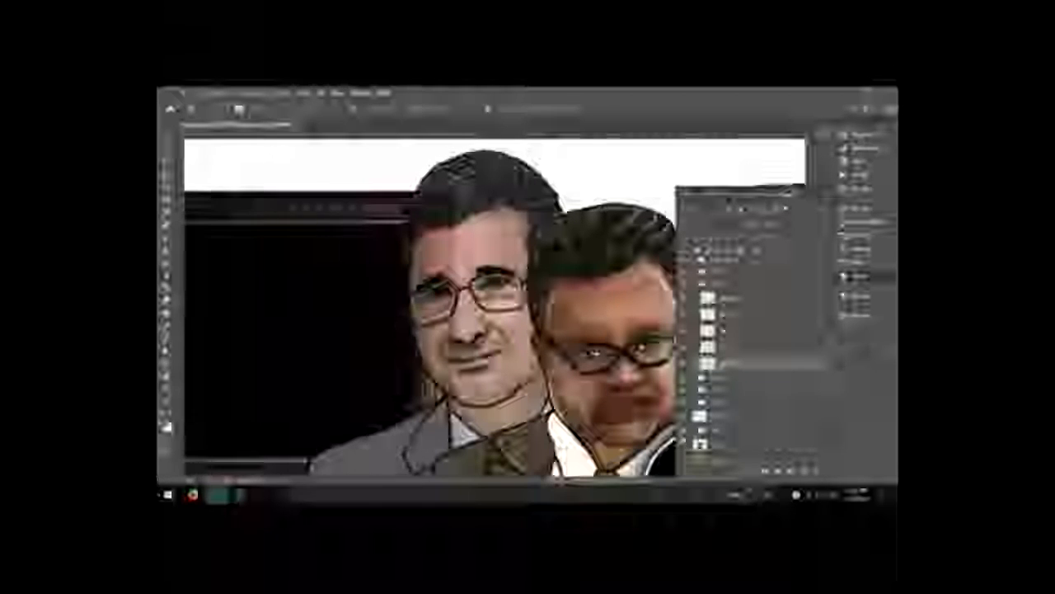
click(682, 443)
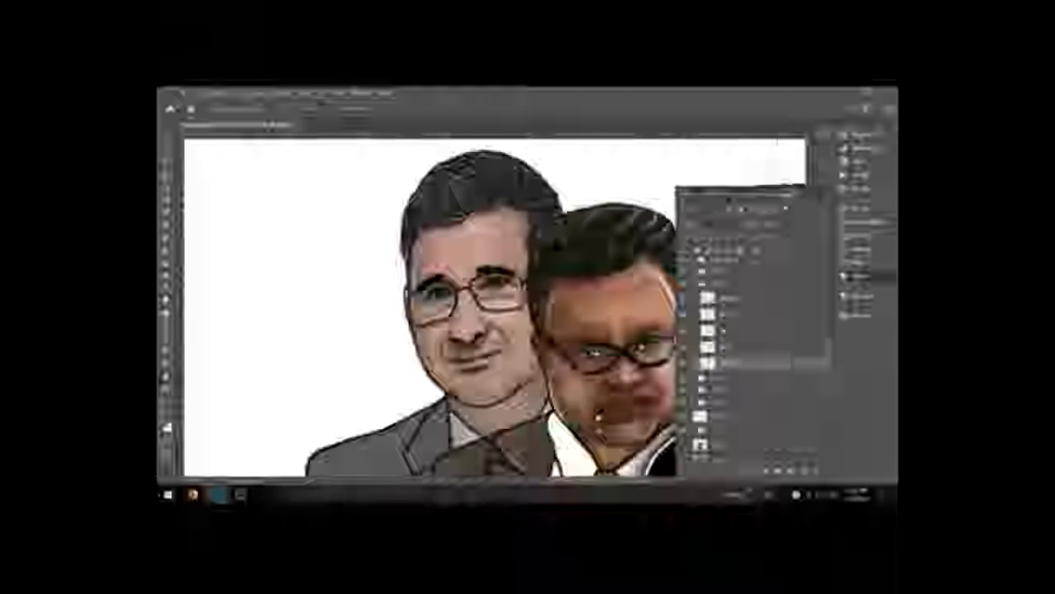
Step: Switch to the Eraser with a new brush preset, select the jacket layer and erase stray paint near the collar
drag(605, 425, 607, 332)
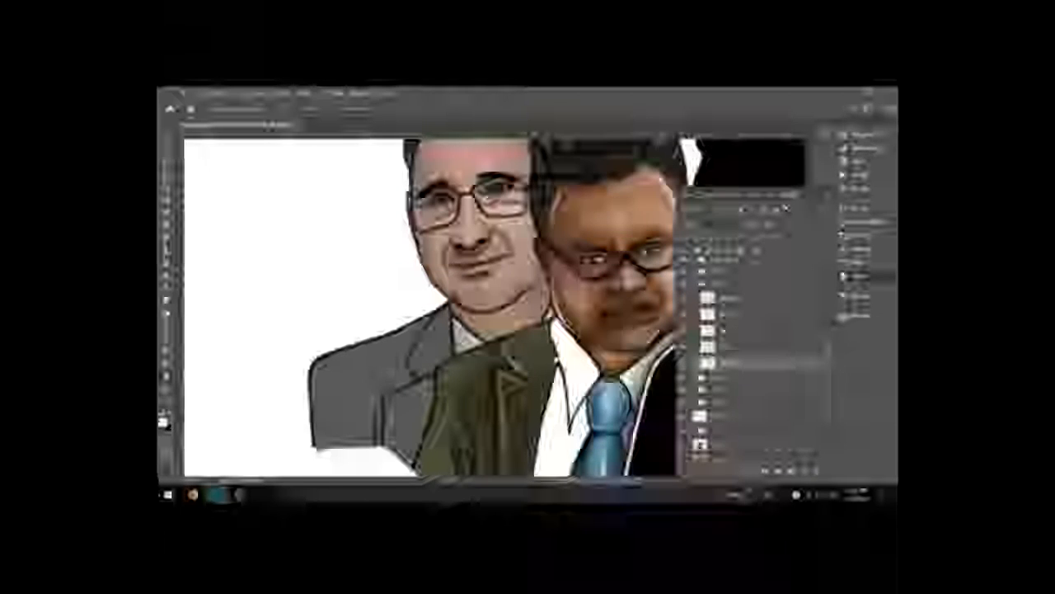
key(e)
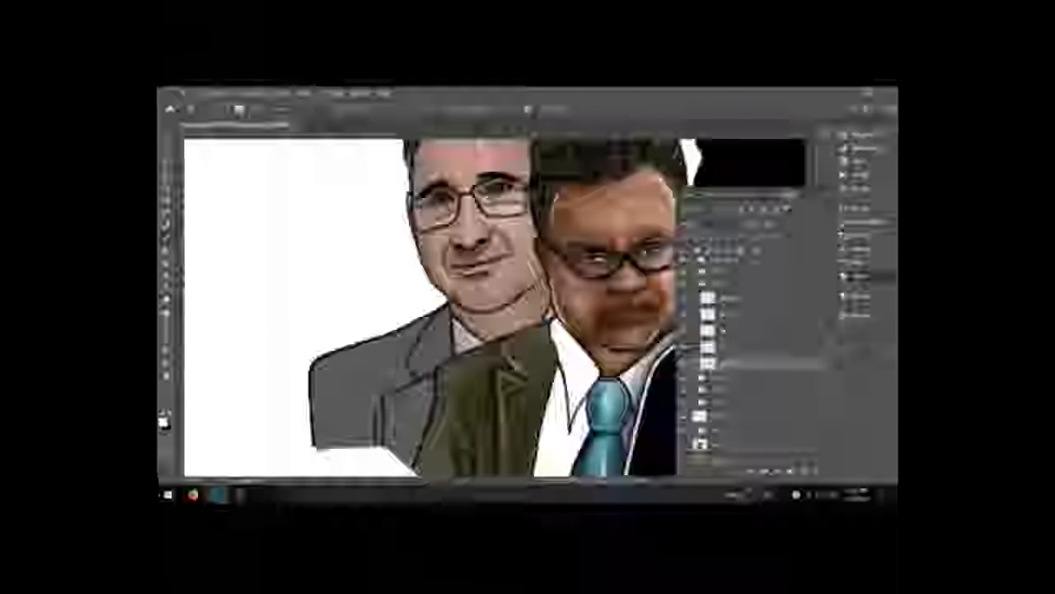
click(860, 234)
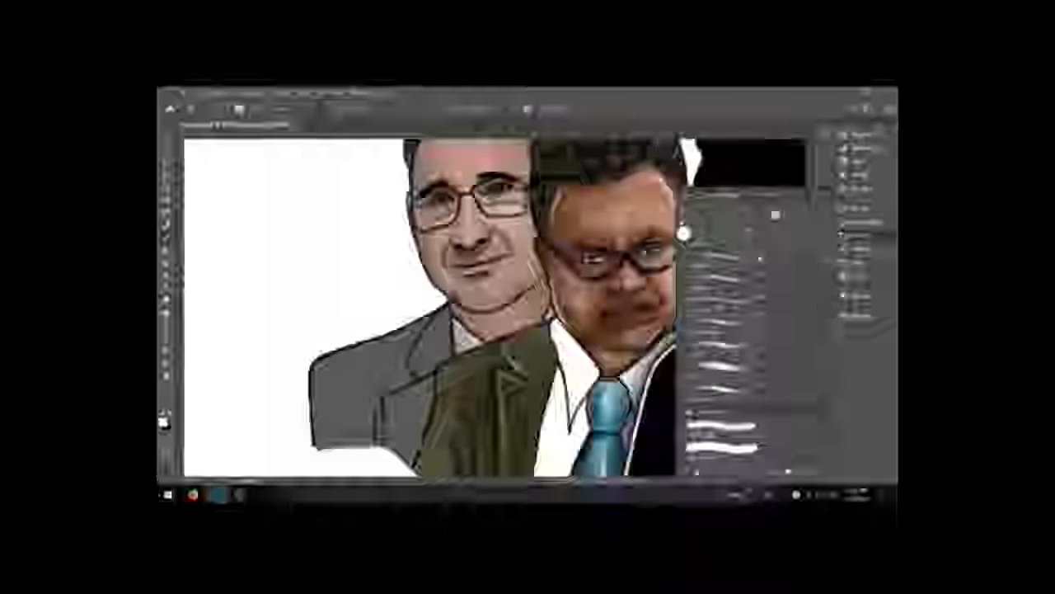
click(722, 306)
click(858, 276)
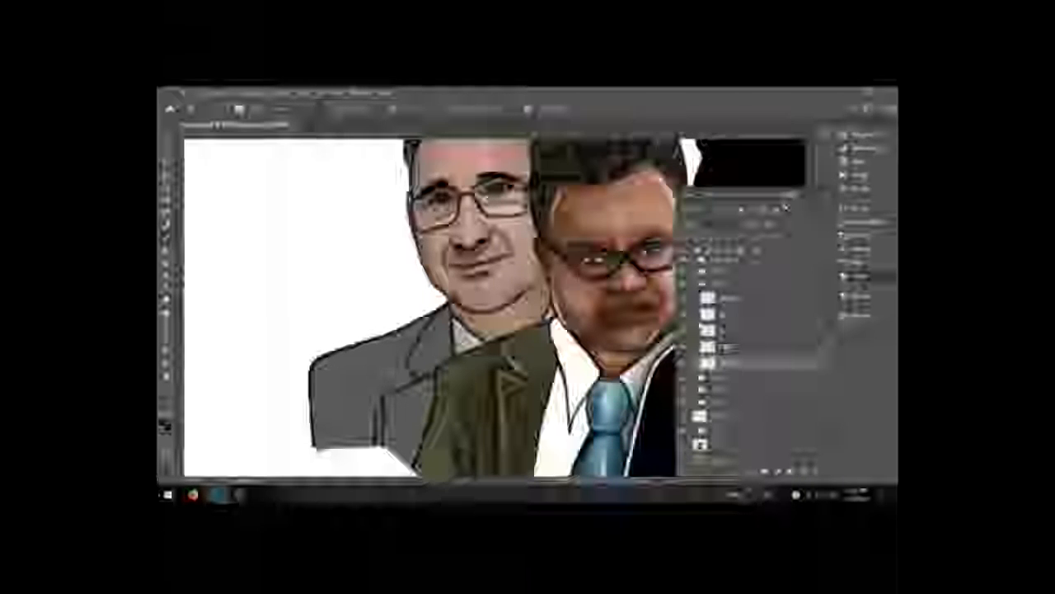
click(735, 350)
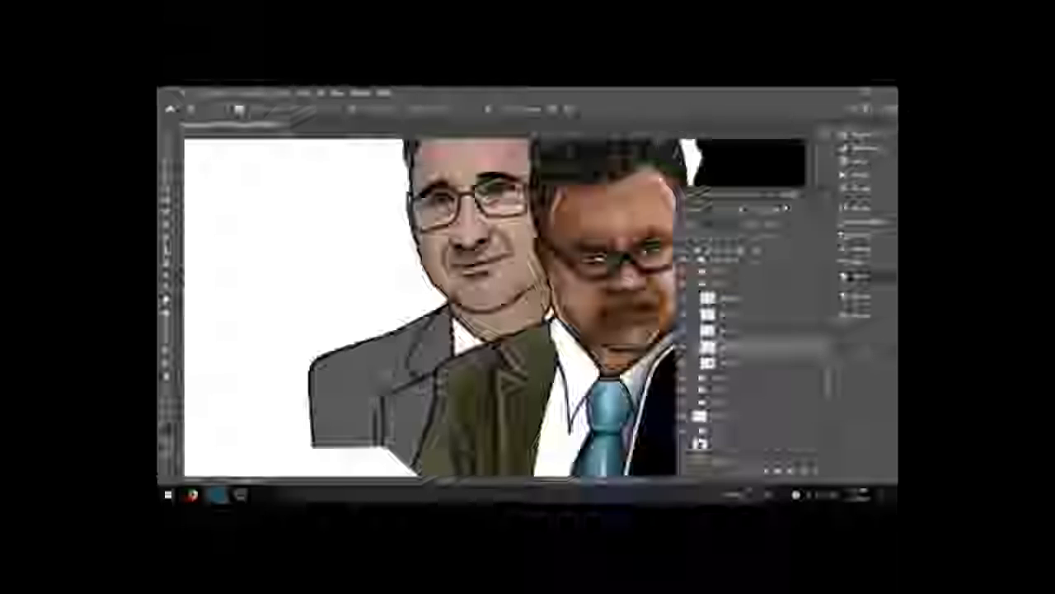
mouse_move(437, 379)
mouse_down()
mouse_move(433, 397)
mouse_move(450, 367)
mouse_up()
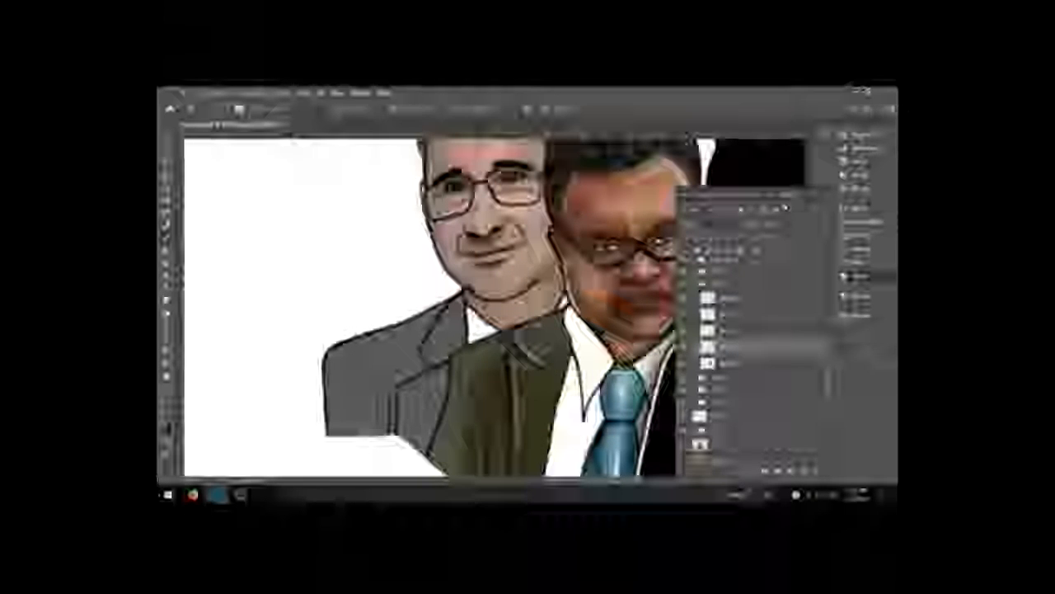
click(862, 237)
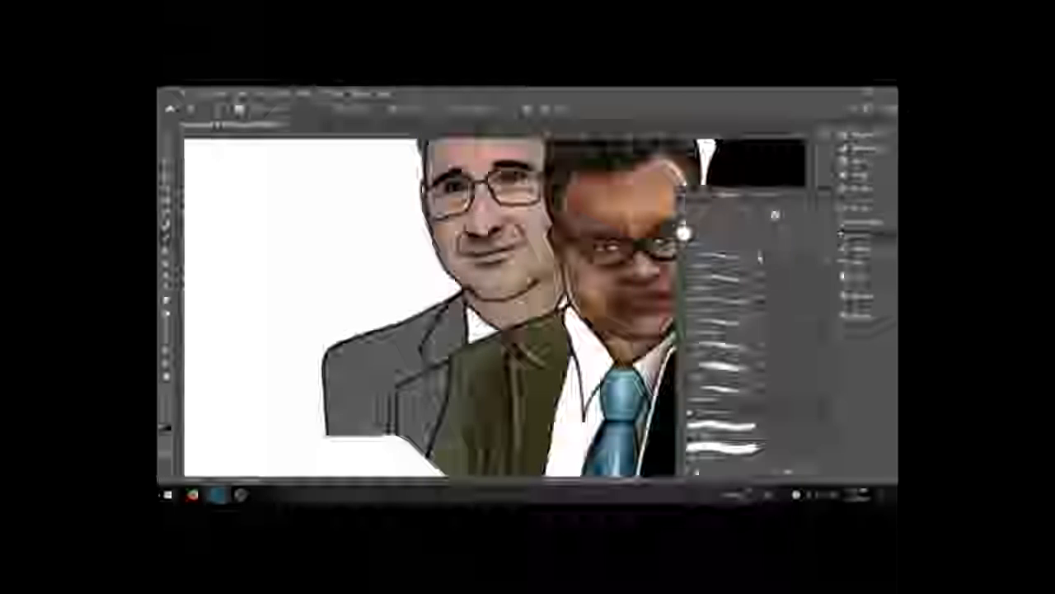
click(859, 277)
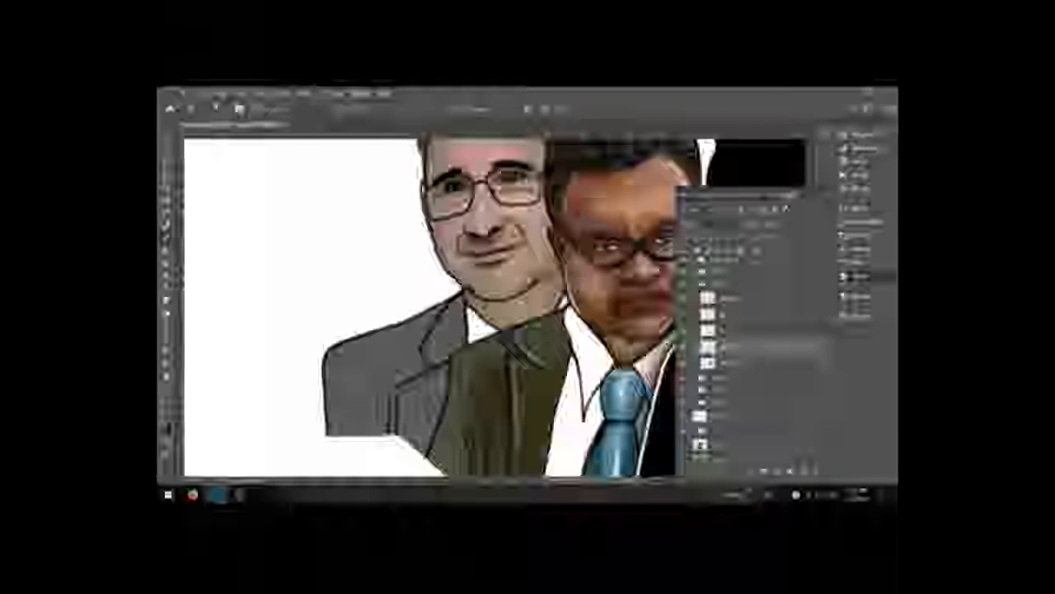
click(860, 236)
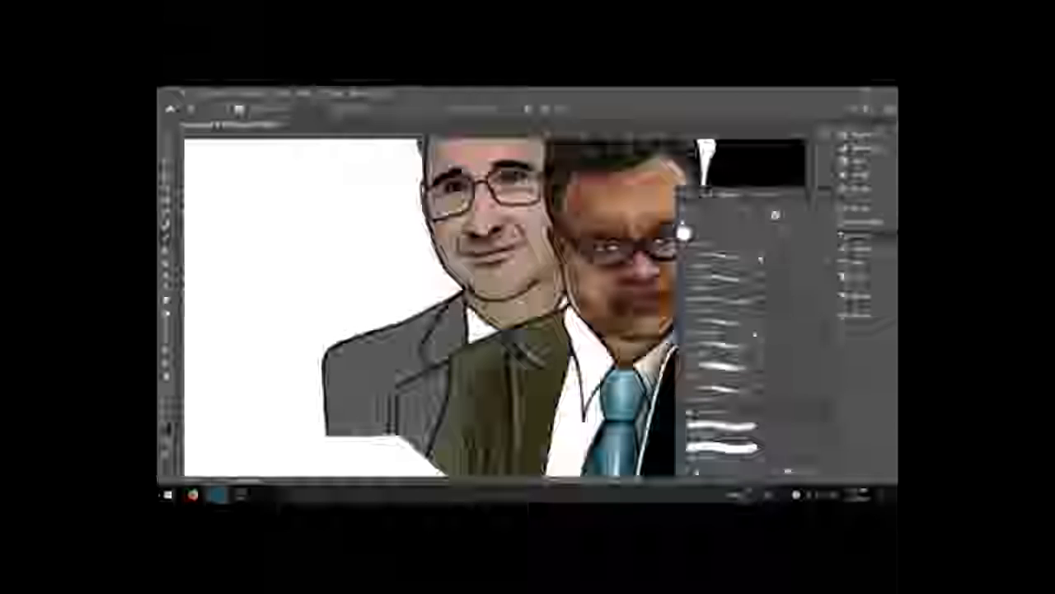
click(859, 276)
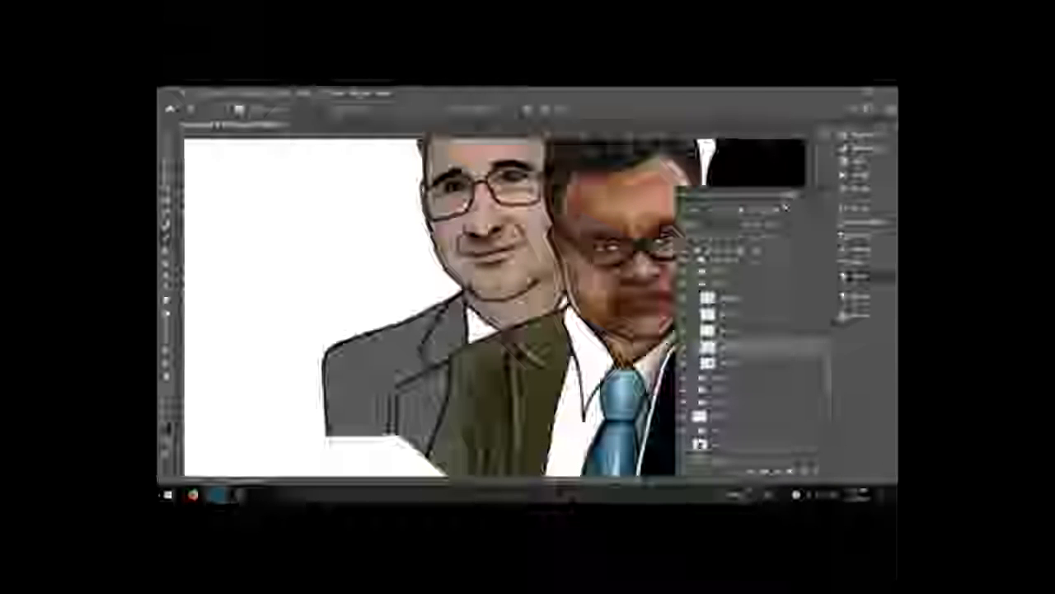
Step: Change the brush blend mode and lower its opacity in the tool options
click(299, 109)
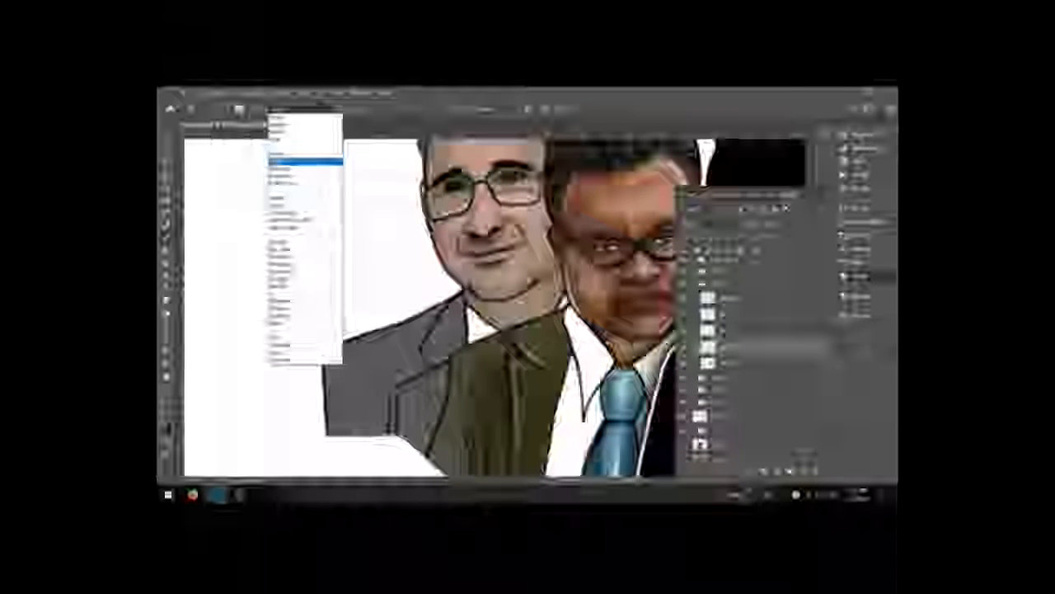
click(299, 162)
click(369, 110)
drag(388, 118, 364, 119)
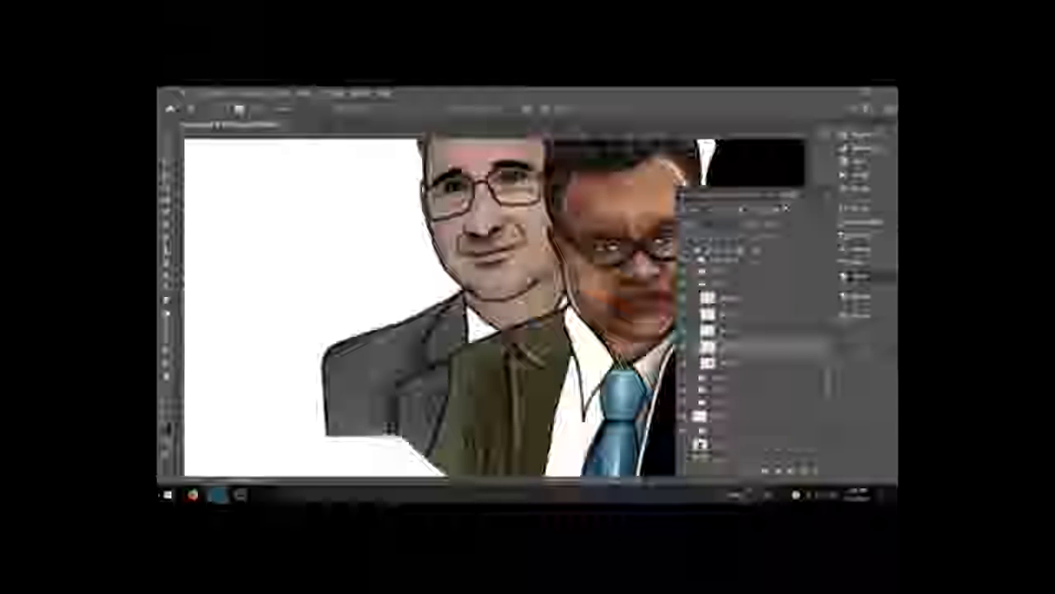
Step: Swap to a white foreground colour and save the current brush as a new preset named "test"
key(r)
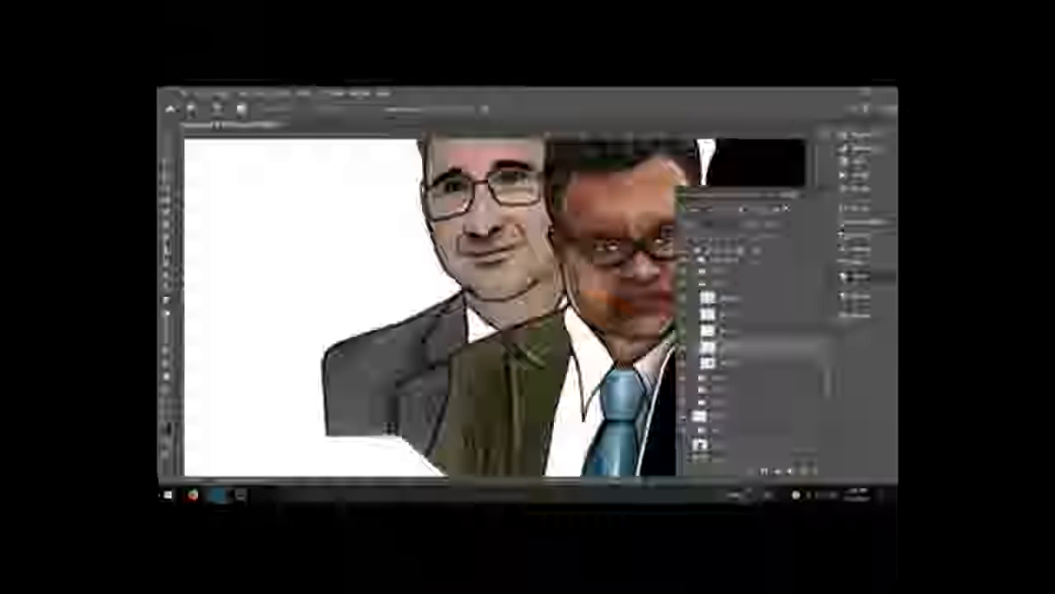
key(b)
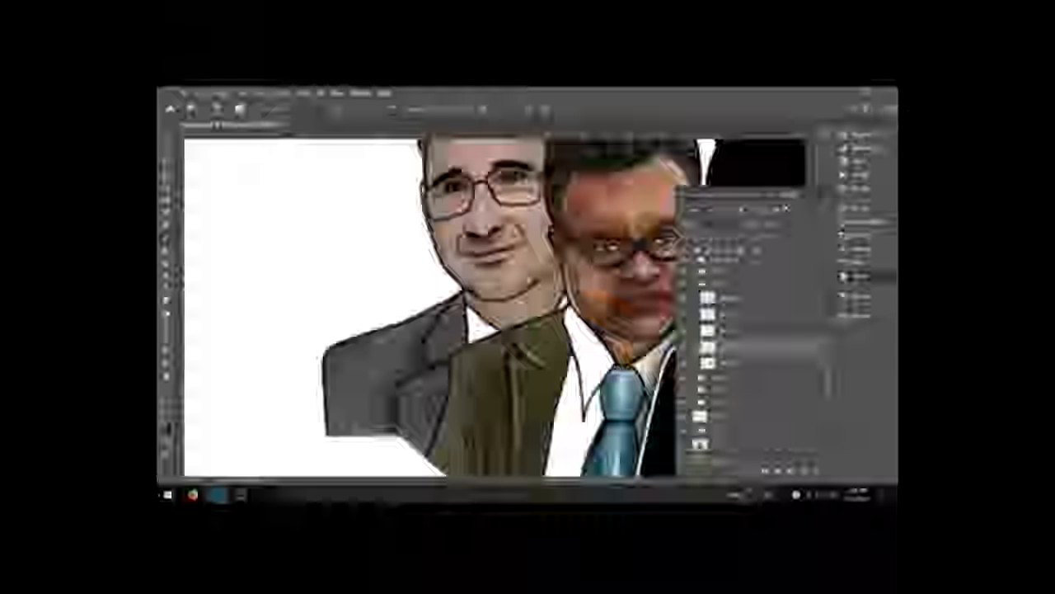
key(r)
key(x)
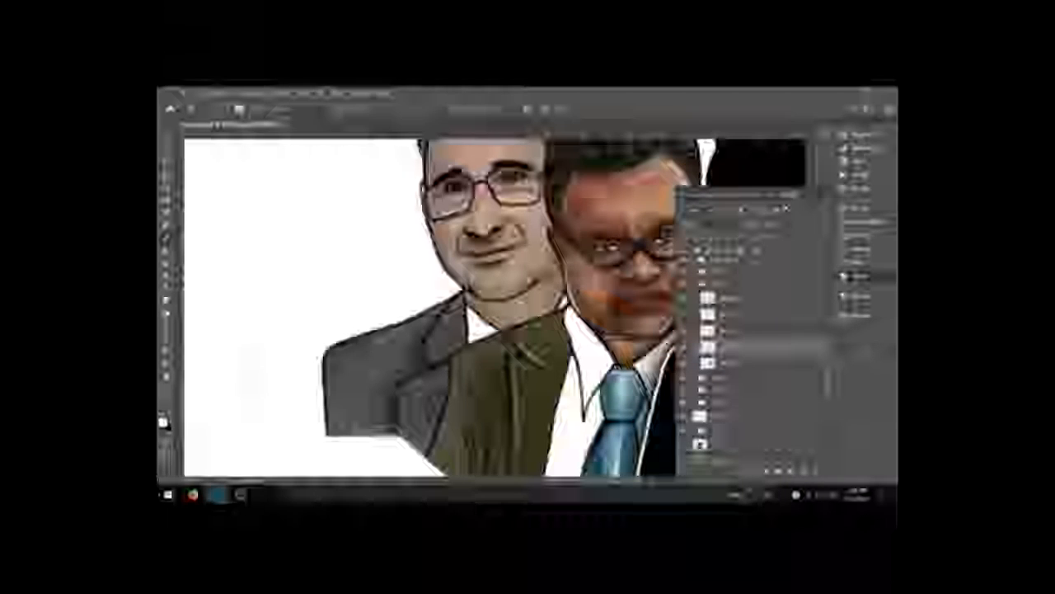
click(856, 234)
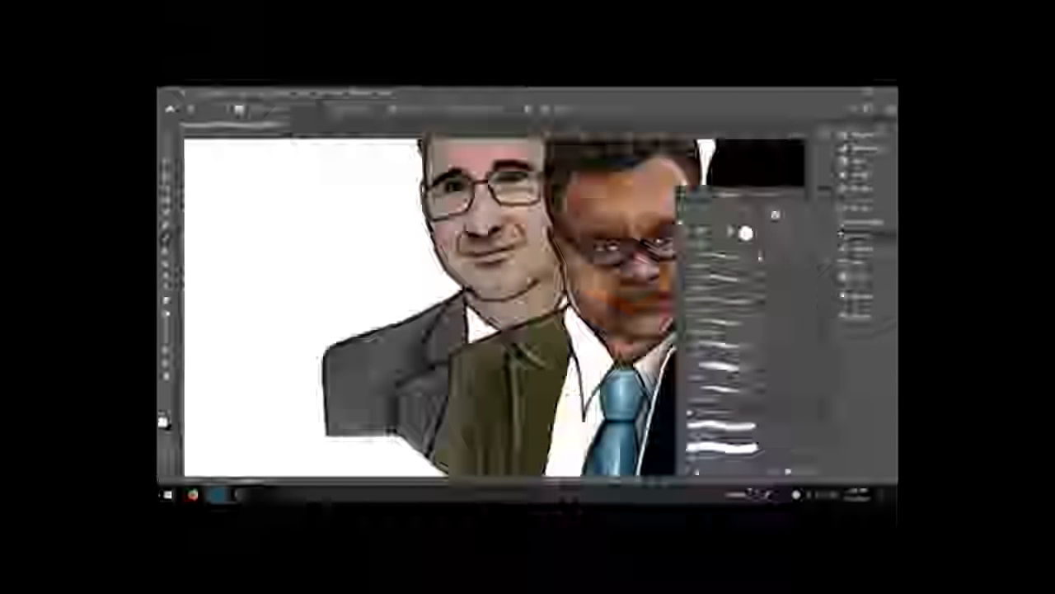
click(808, 197)
click(849, 202)
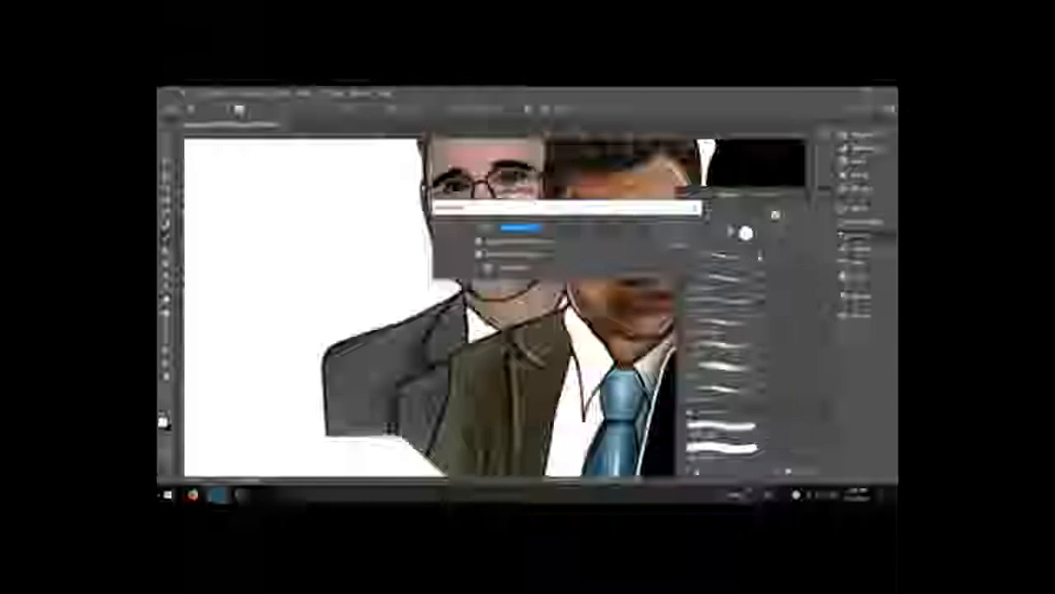
key(BackSpace)
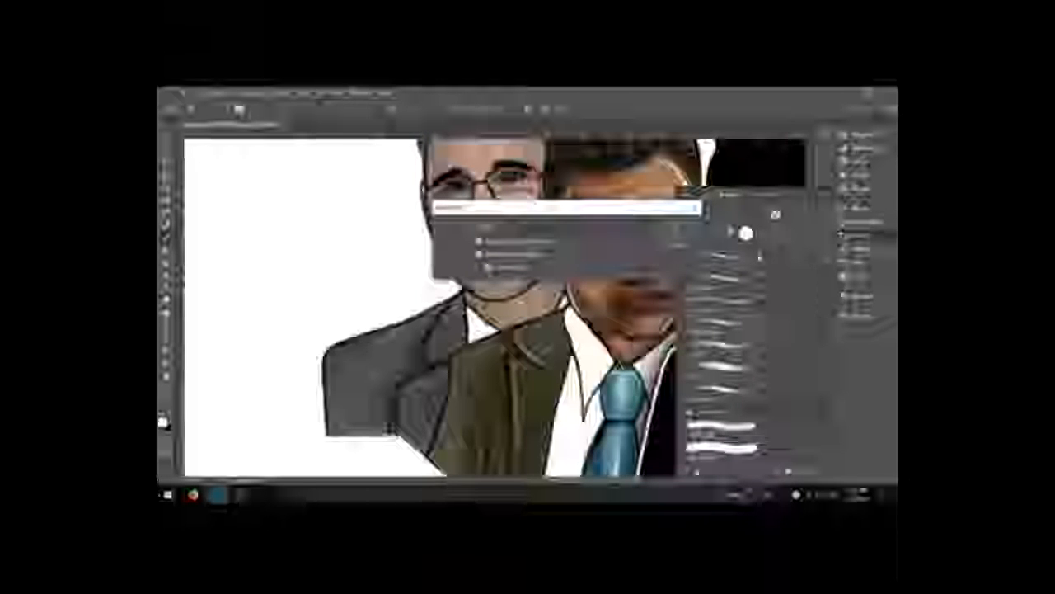
text(test)
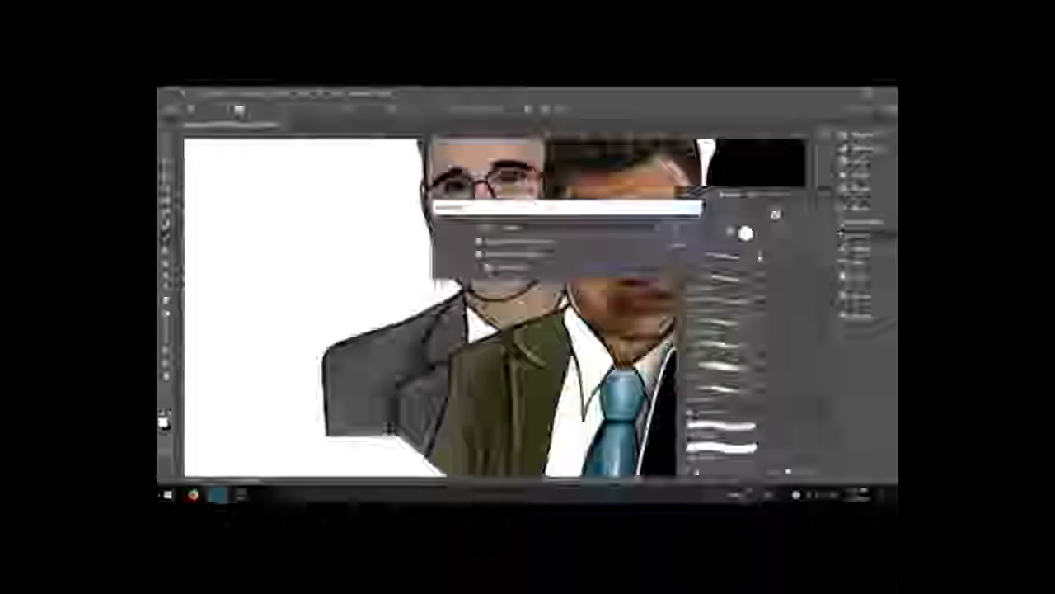
key(Return)
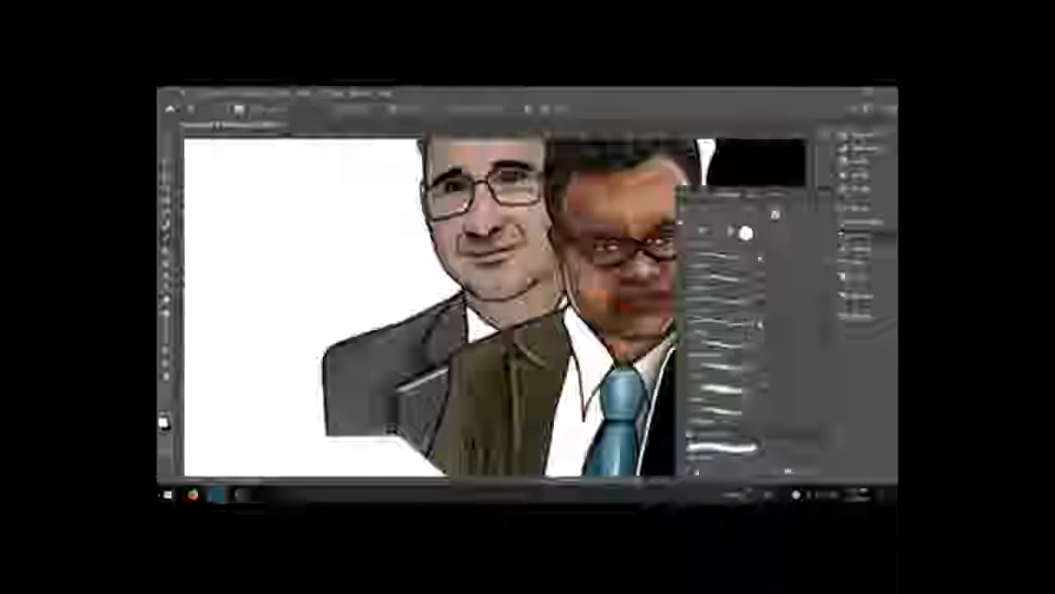
Step: With the "test" brush, paint a white highlight along the left man's lapel and erase the excess
click(723, 446)
mouse_move(402, 427)
mouse_down()
mouse_move(401, 395)
mouse_move(434, 375)
mouse_move(425, 352)
mouse_move(444, 318)
mouse_up()
key(e)
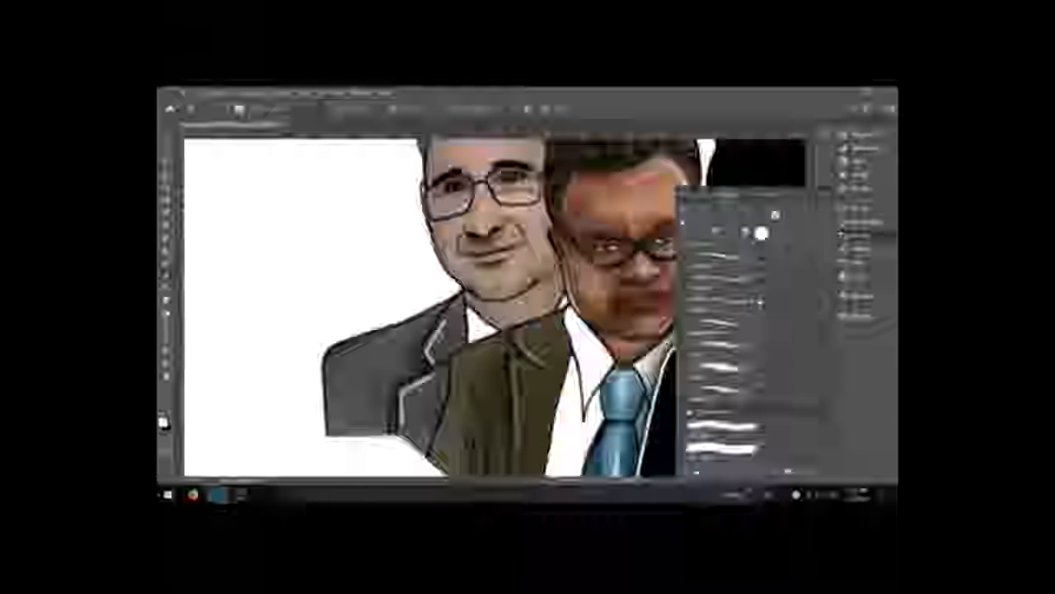
drag(430, 363, 445, 320)
drag(401, 421, 434, 376)
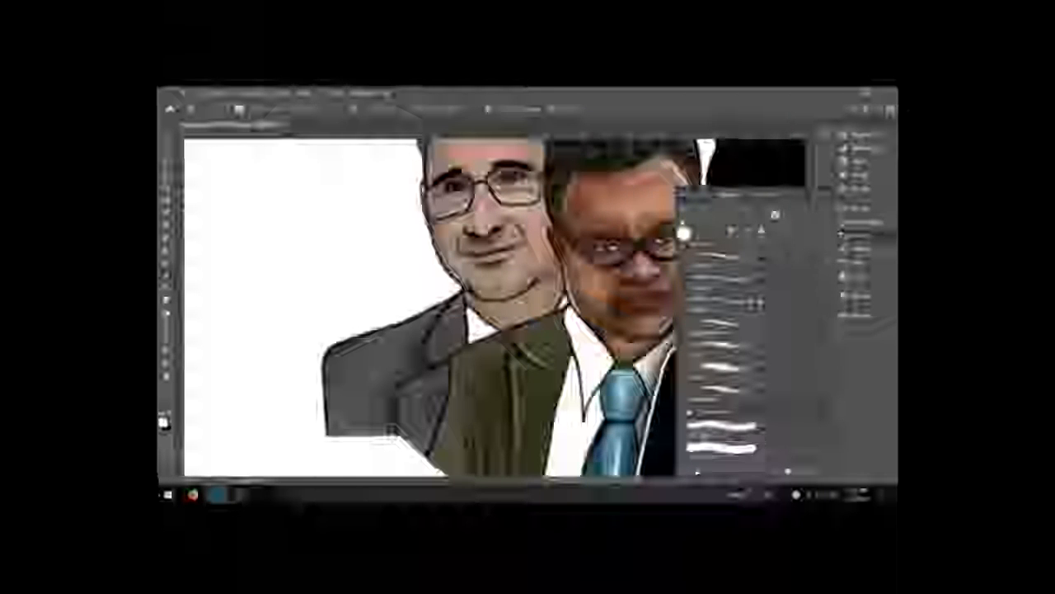
Step: Select the highlight layer and refine the lapel highlights by alternately erasing and painting along the jacket edges
click(856, 276)
click(730, 300)
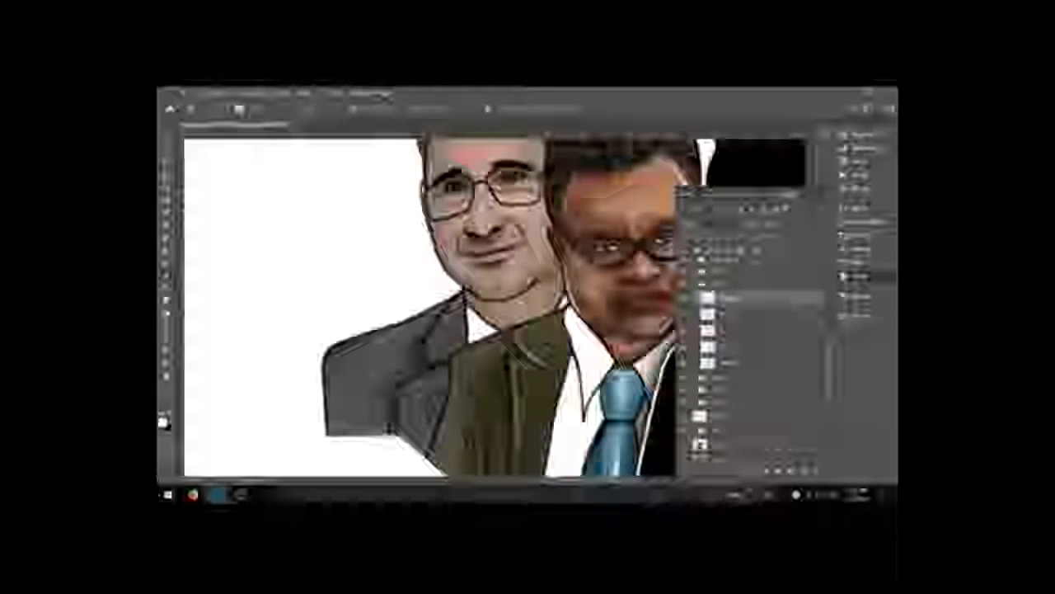
drag(427, 352, 453, 311)
key(b)
mouse_move(400, 387)
mouse_down()
mouse_move(445, 366)
mouse_move(405, 432)
mouse_up()
key(e)
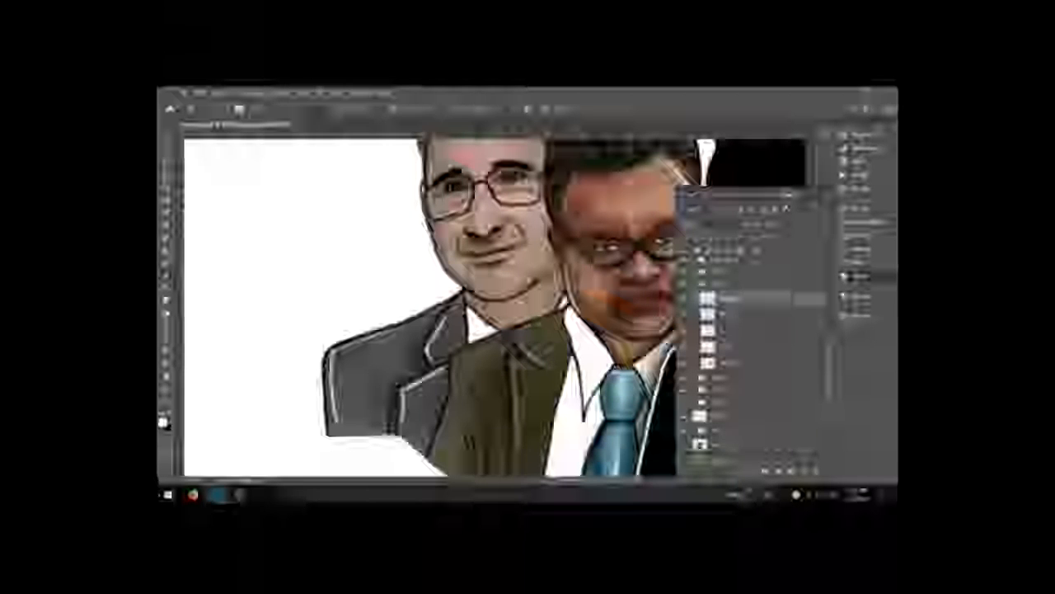
drag(588, 293, 634, 306)
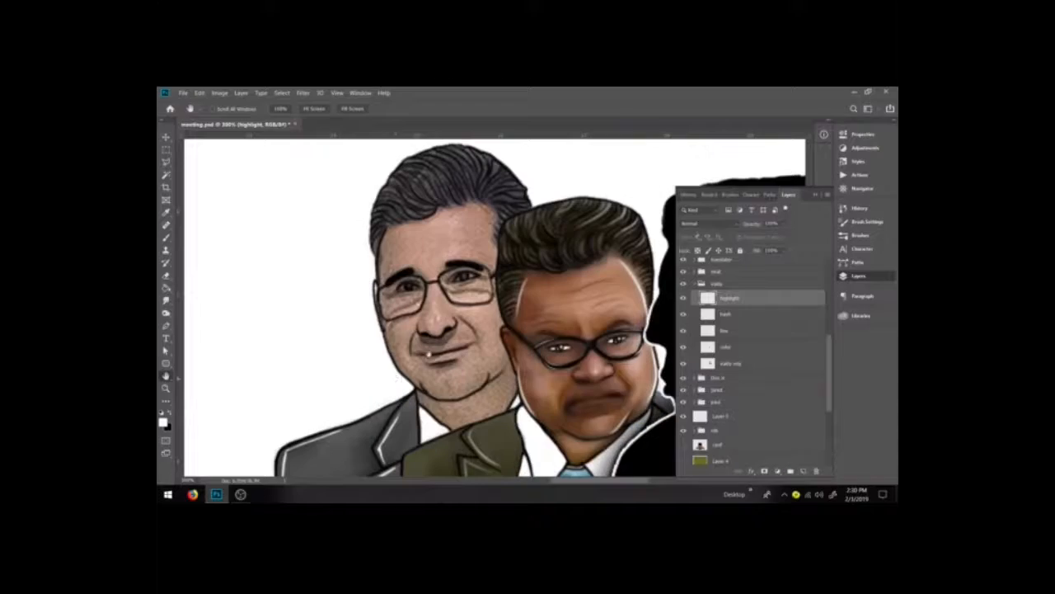
Step: Switch to the Brush with the "s soft" preset and select the color layer
click(433, 187)
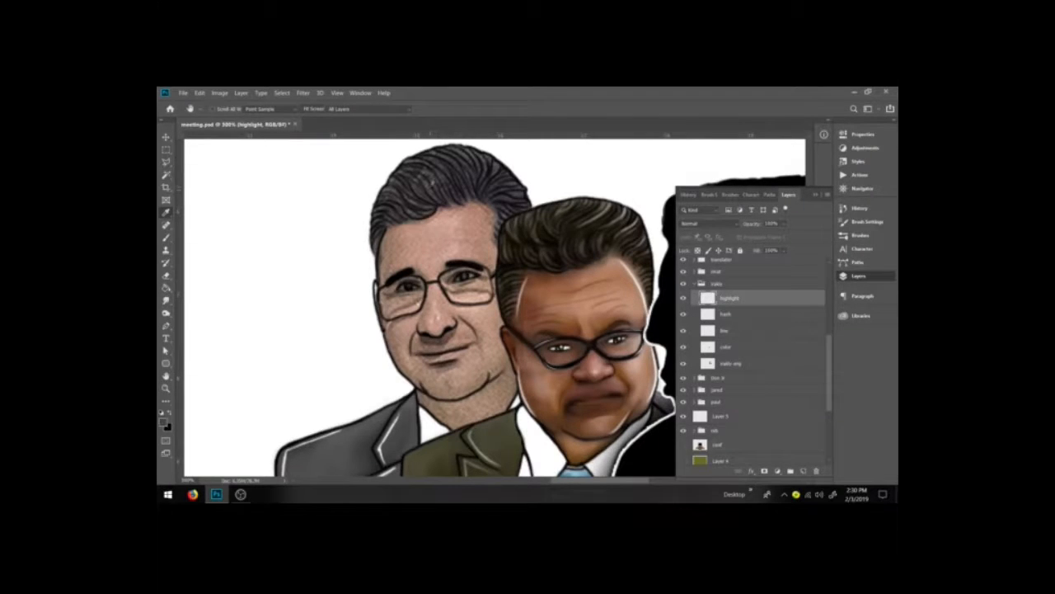
key(b)
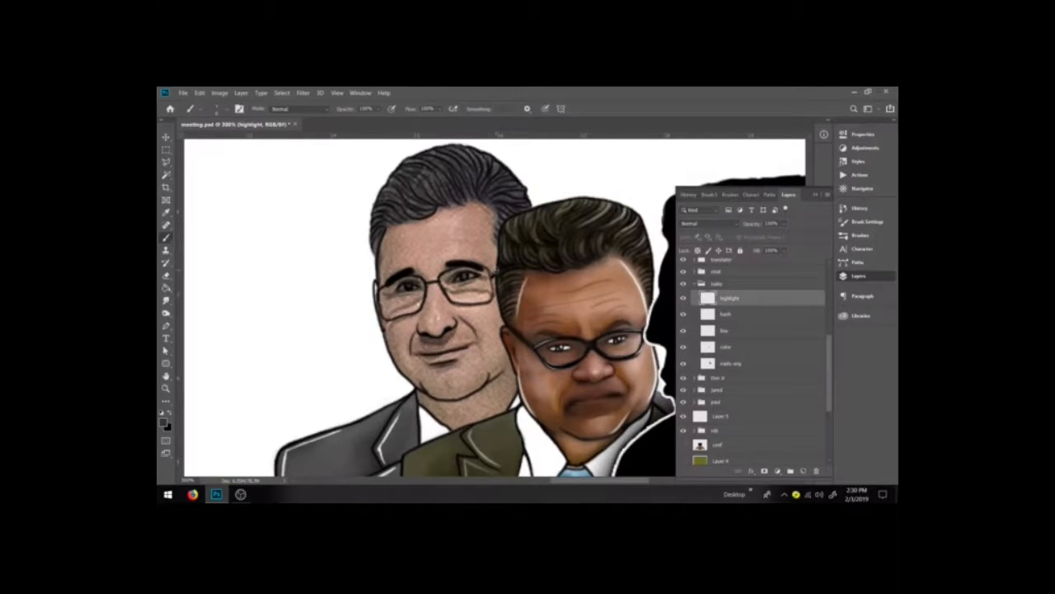
click(860, 235)
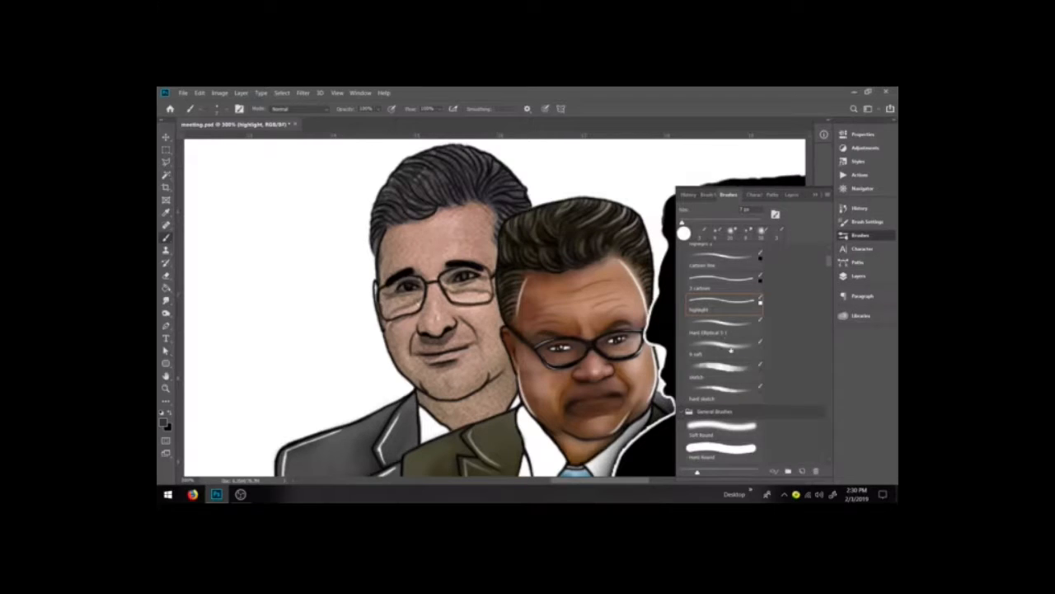
click(725, 346)
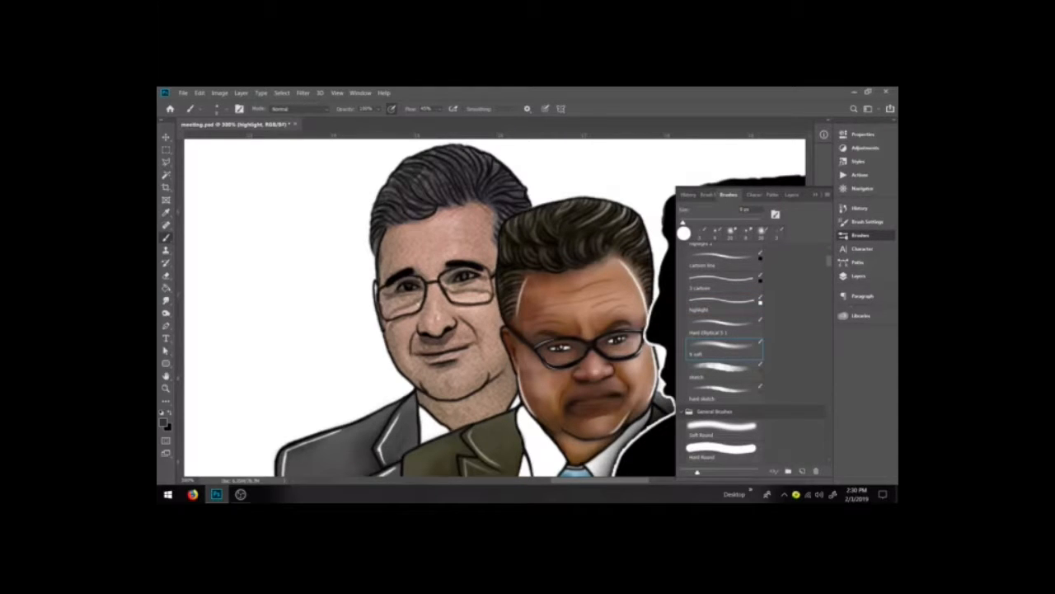
click(859, 276)
click(731, 347)
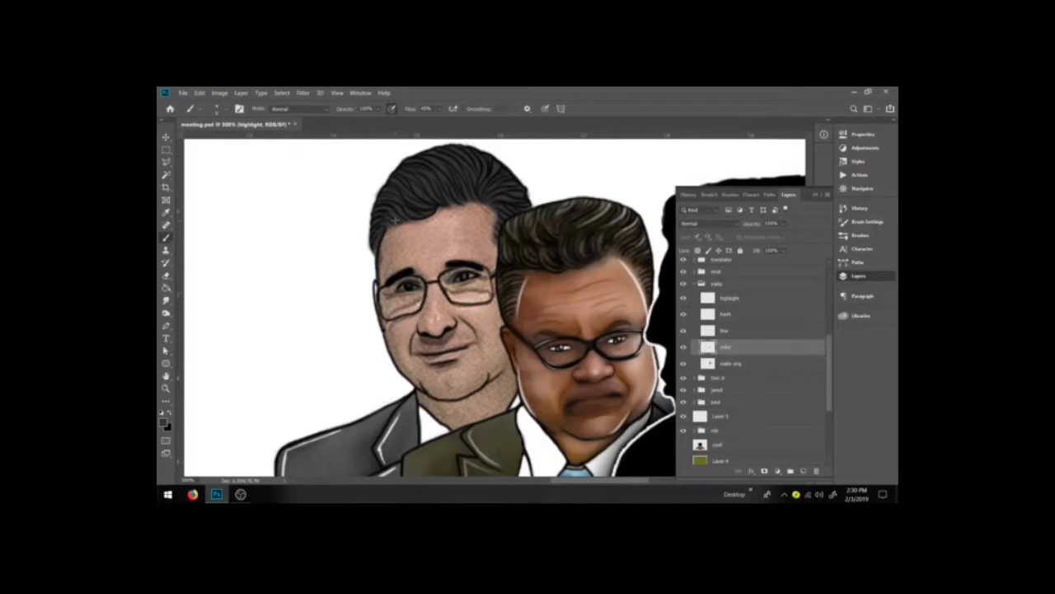
click(726, 347)
Step: Set a grey foreground colour in the Color Picker, swap colours and brush a stroke across the left man's hairline
click(164, 423)
drag(643, 413, 634, 386)
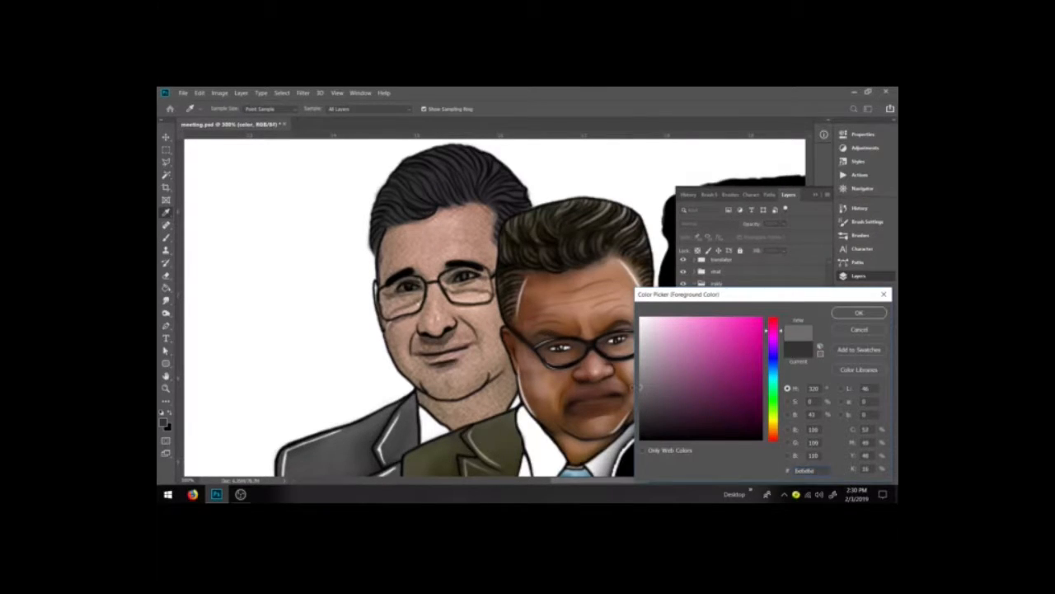
click(859, 312)
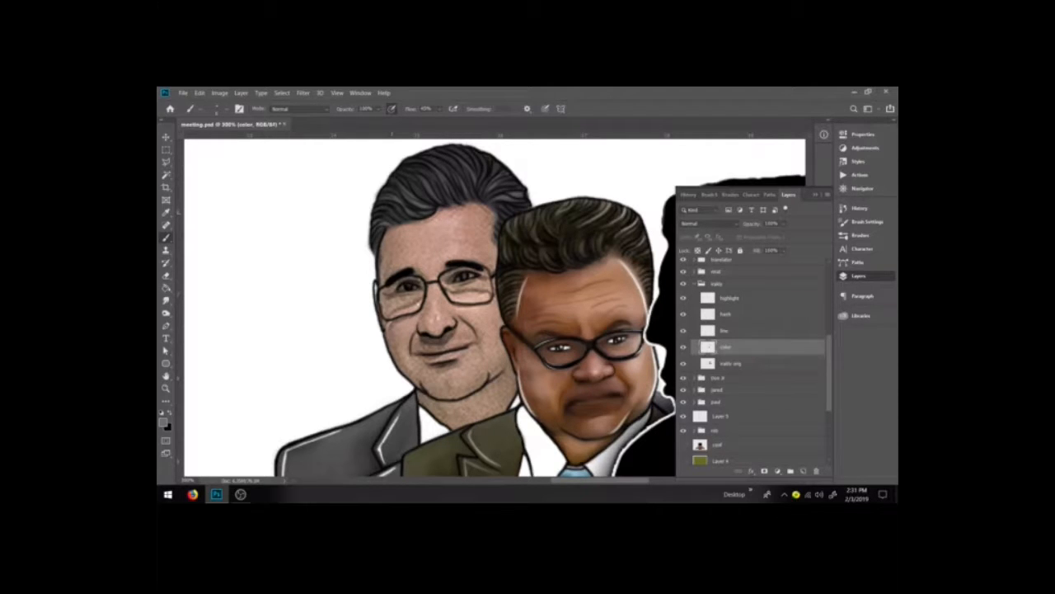
key(x)
mouse_move(378, 246)
mouse_down()
mouse_move(388, 231)
mouse_move(463, 203)
mouse_up()
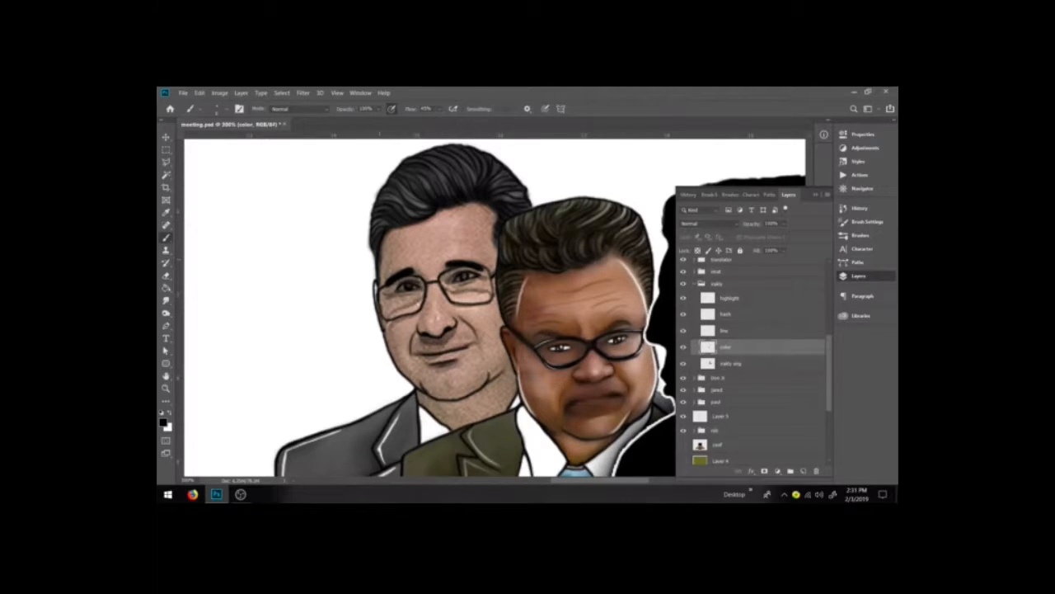
Step: Sample the left man's skin tone, resize the brush and paint skin colour over his forehead and cheek
key(i)
click(442, 285)
key(b)
key(bracketright)
key(bracketright)
key(bracketright)
key(bracketleft)
key(bracketleft)
mouse_move(467, 232)
mouse_down()
mouse_move(484, 259)
mouse_move(484, 234)
mouse_up()
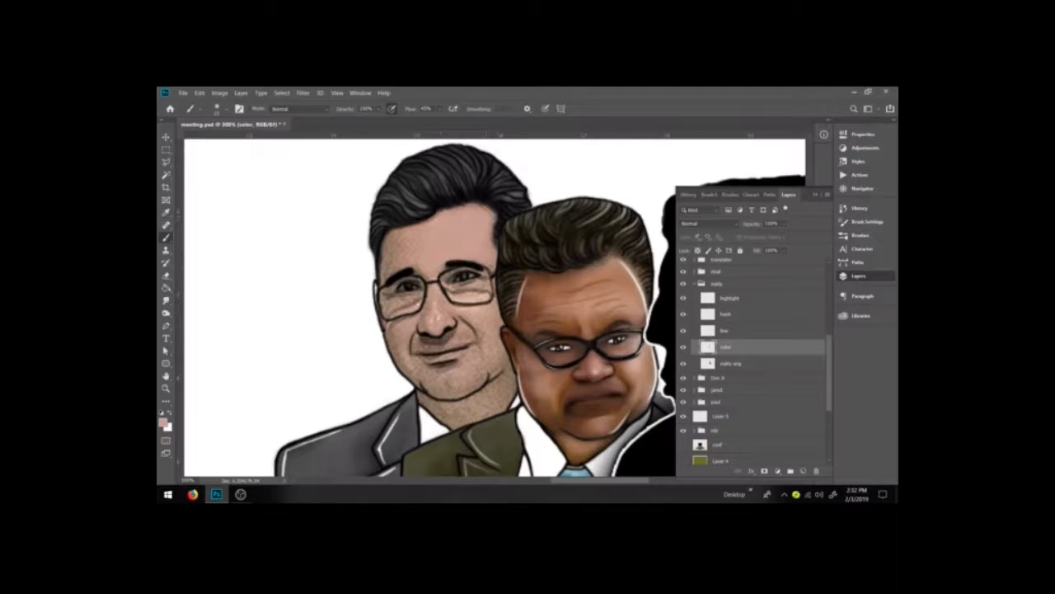
drag(402, 244, 393, 260)
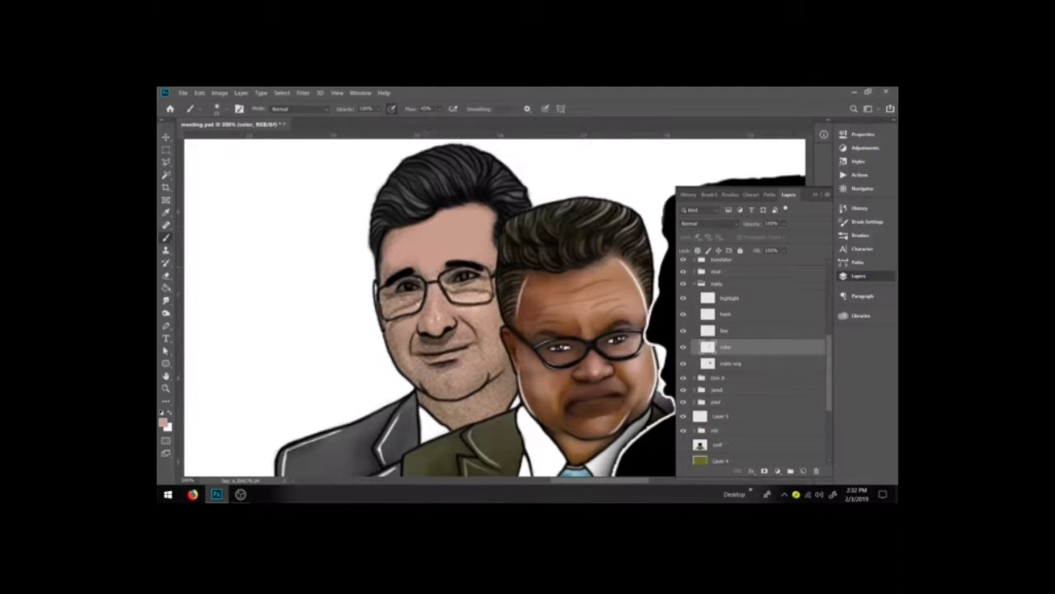
drag(432, 266, 420, 263)
drag(392, 237, 386, 272)
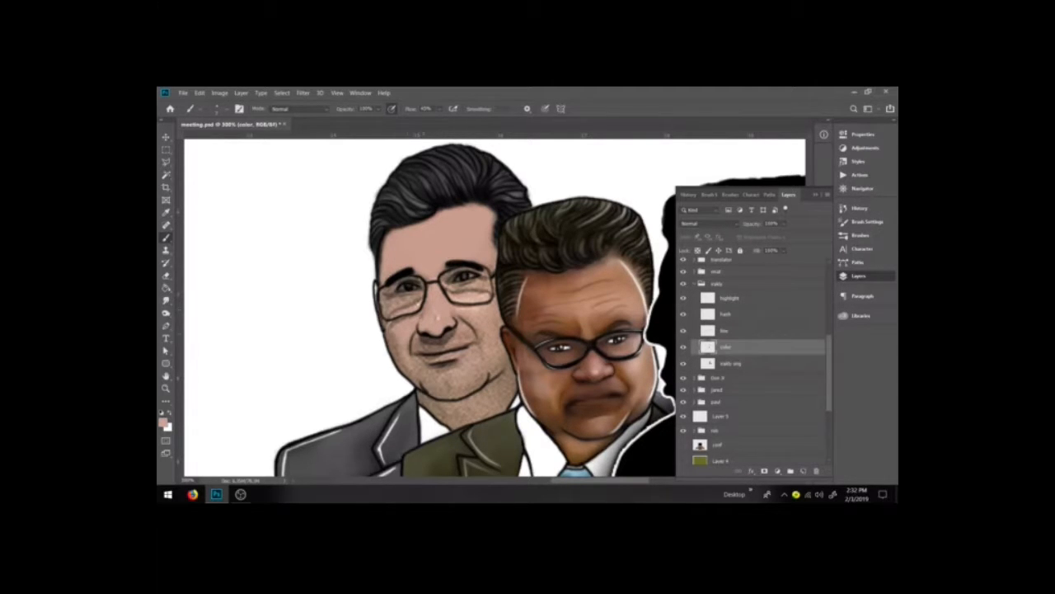
Step: Continue painting the sampled skin tone over the left man's cheeks, chin and neck
mouse_move(386, 325)
mouse_down()
mouse_move(389, 337)
mouse_move(380, 307)
mouse_move(418, 299)
mouse_move(391, 289)
mouse_move(417, 281)
mouse_move(402, 279)
mouse_up()
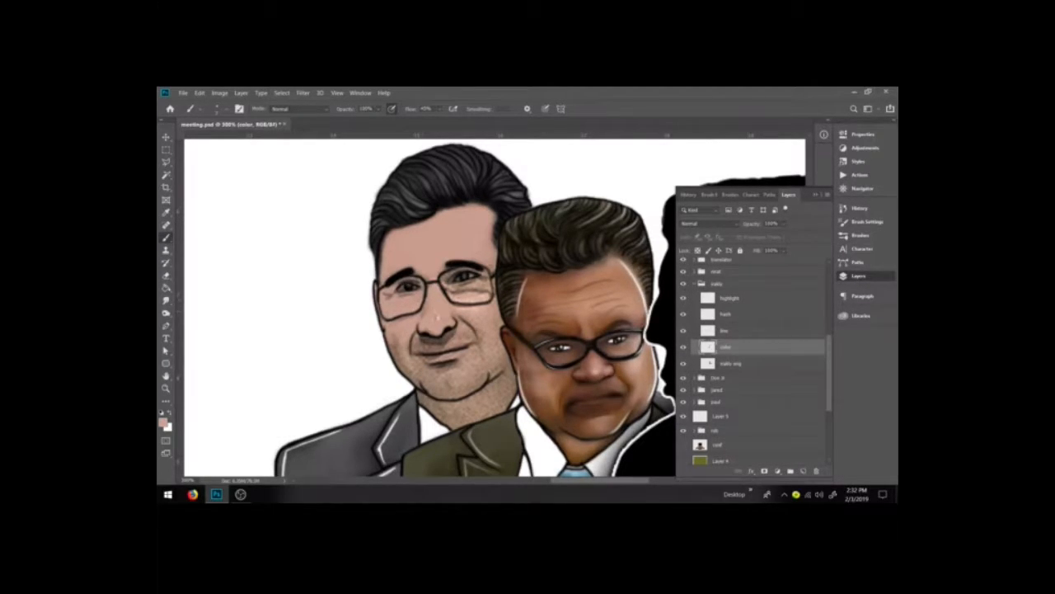
drag(450, 285, 439, 280)
mouse_move(462, 293)
mouse_down()
mouse_move(443, 295)
mouse_move(481, 288)
mouse_move(471, 297)
mouse_move(488, 266)
mouse_up()
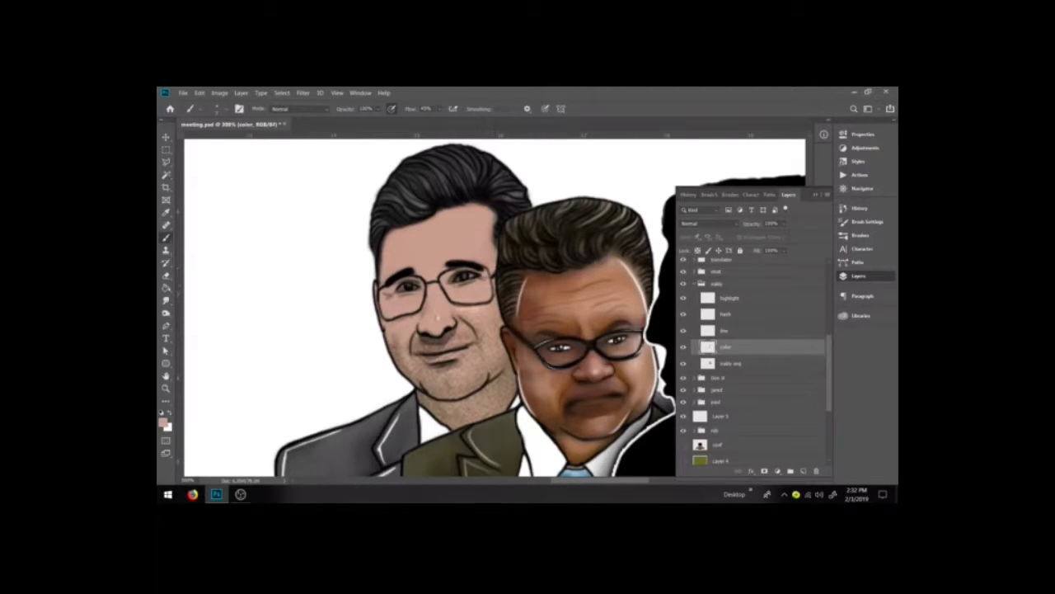
mouse_move(478, 303)
mouse_down()
mouse_move(457, 305)
mouse_move(495, 302)
mouse_up()
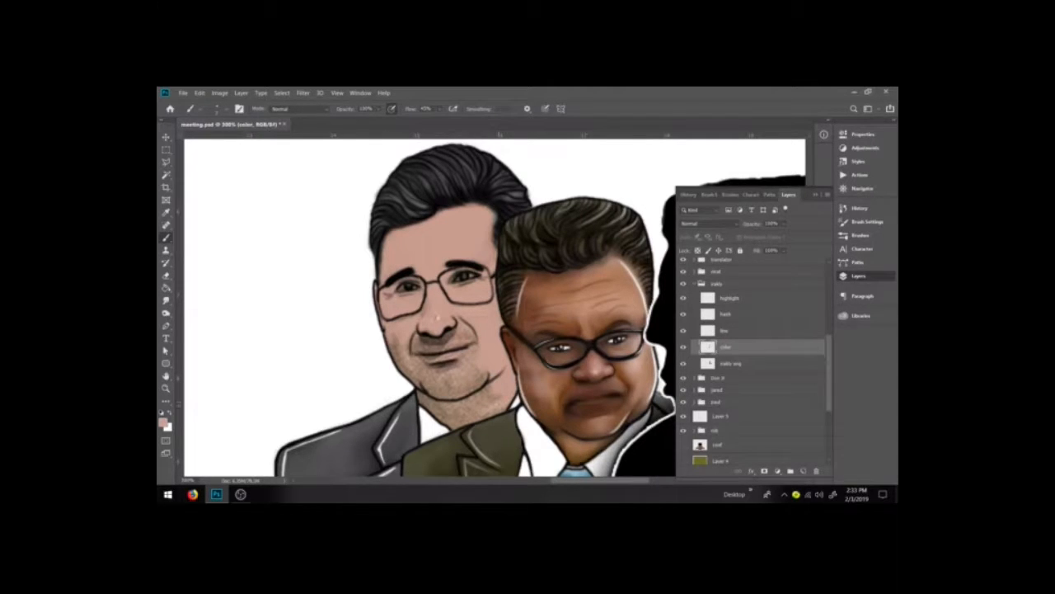
mouse_move(489, 391)
mouse_down()
mouse_move(470, 411)
mouse_move(457, 392)
mouse_move(482, 375)
mouse_move(473, 366)
mouse_move(420, 404)
mouse_move(445, 406)
mouse_move(450, 422)
mouse_move(471, 420)
mouse_move(460, 416)
mouse_up()
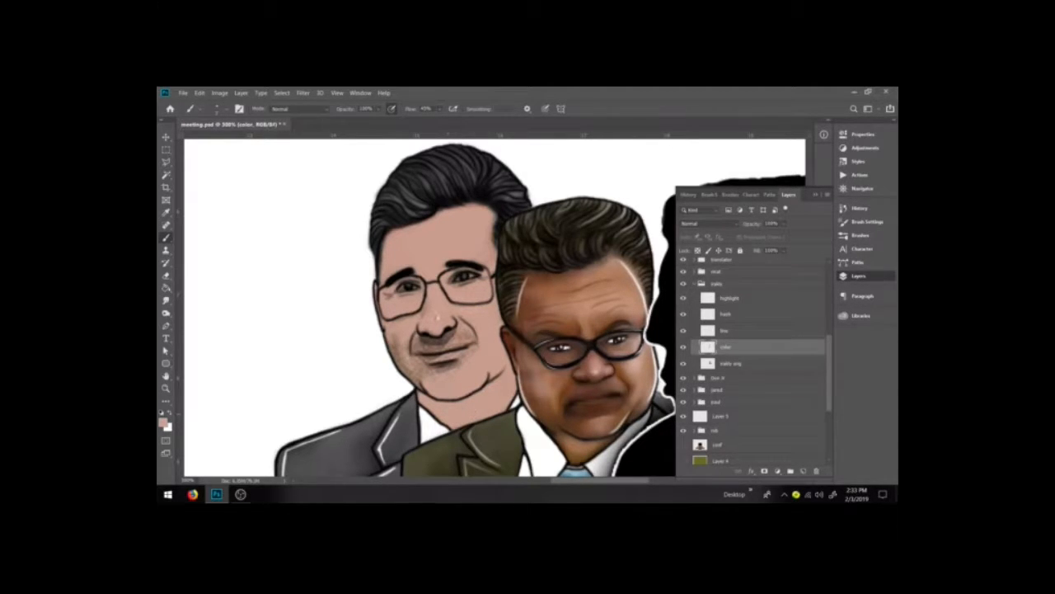
mouse_move(435, 369)
mouse_down()
mouse_move(415, 380)
mouse_move(394, 338)
mouse_move(414, 356)
mouse_move(428, 313)
mouse_move(418, 345)
mouse_move(425, 368)
mouse_move(447, 368)
mouse_move(435, 362)
mouse_move(442, 347)
mouse_move(427, 343)
mouse_move(447, 337)
mouse_move(467, 354)
mouse_move(448, 334)
mouse_up()
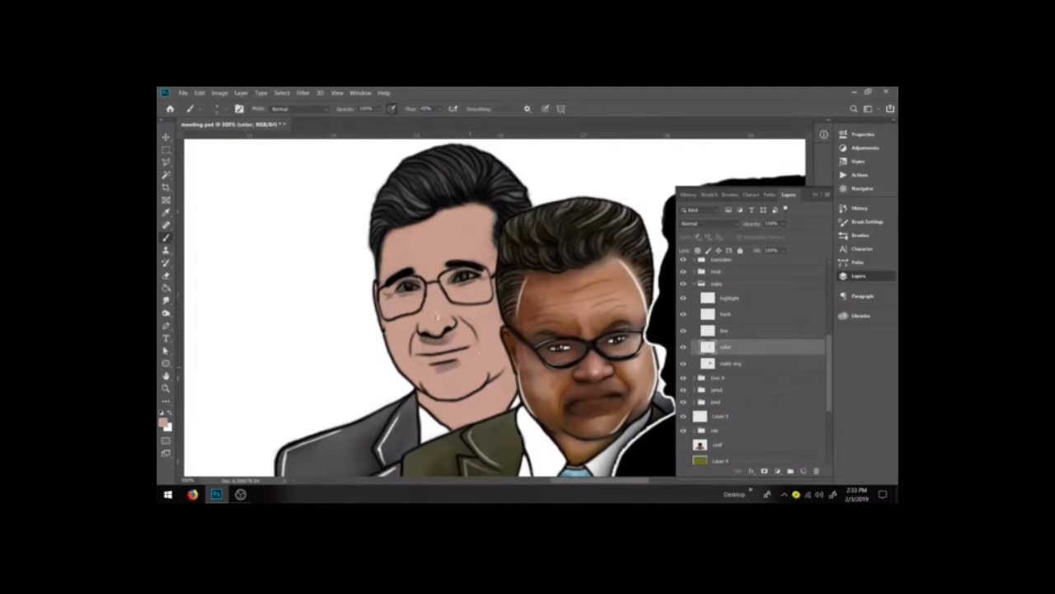
Step: Brush small strokes across the left man's eye area and sample a colour there, resetting to default colours
key(x)
drag(449, 281, 454, 280)
drag(455, 281, 472, 277)
alt+click(472, 288)
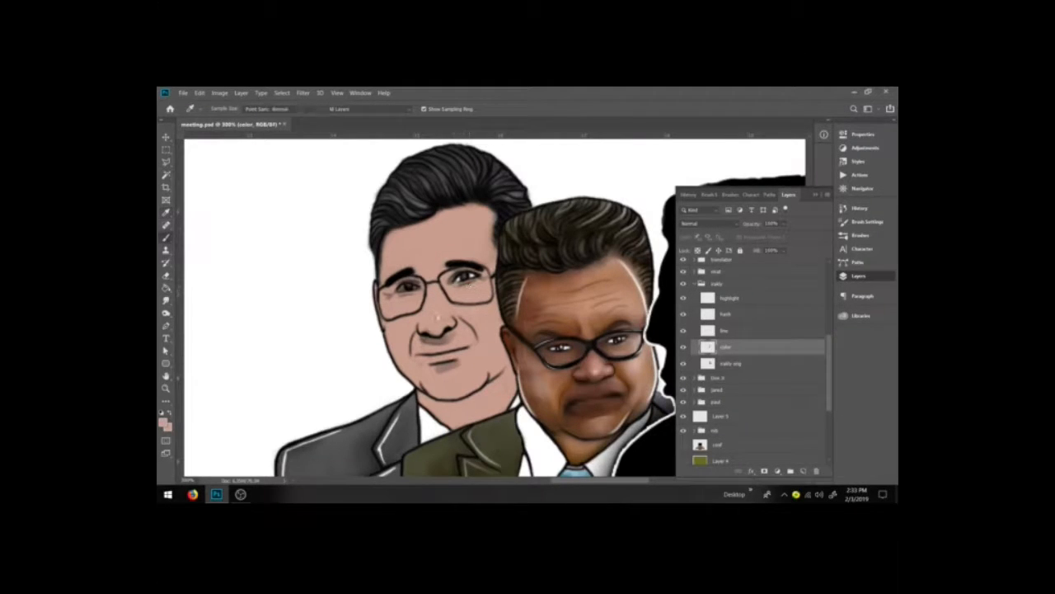
key(d)
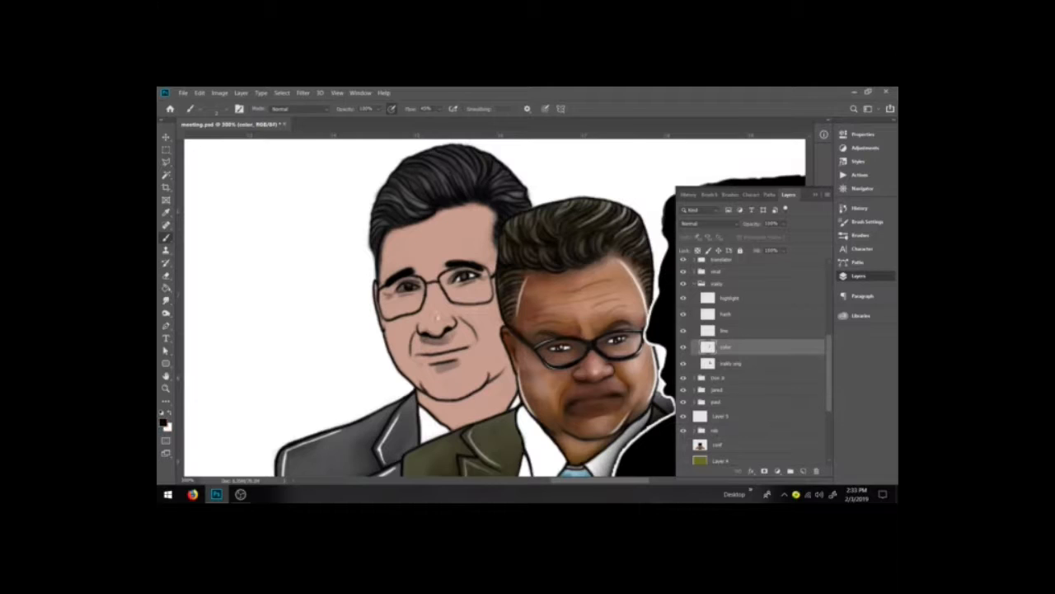
Step: Dab white and black touches into the left man's eyes and brush strokes along his cheek and jawline
key(x)
click(410, 286)
click(466, 274)
key(x)
click(463, 279)
click(466, 277)
click(458, 281)
click(471, 273)
drag(384, 293, 382, 336)
mouse_move(438, 397)
mouse_down()
mouse_move(484, 395)
mouse_move(509, 361)
mouse_move(502, 345)
mouse_up()
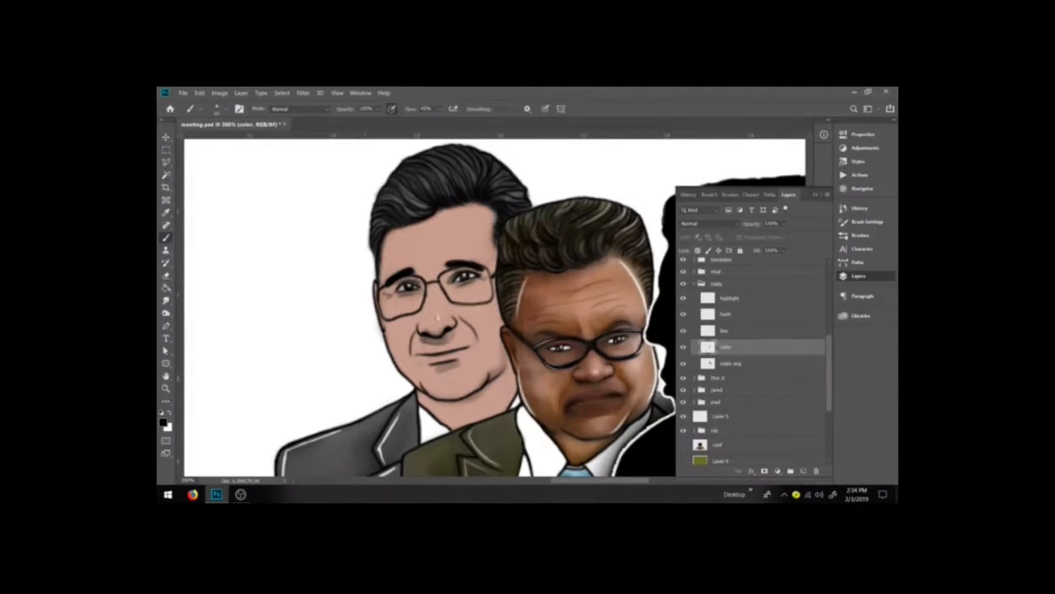
Step: Pick a darker skin tone in the foreground Color Picker and paint it along the left man's cheek and nose
click(163, 422)
click(437, 317)
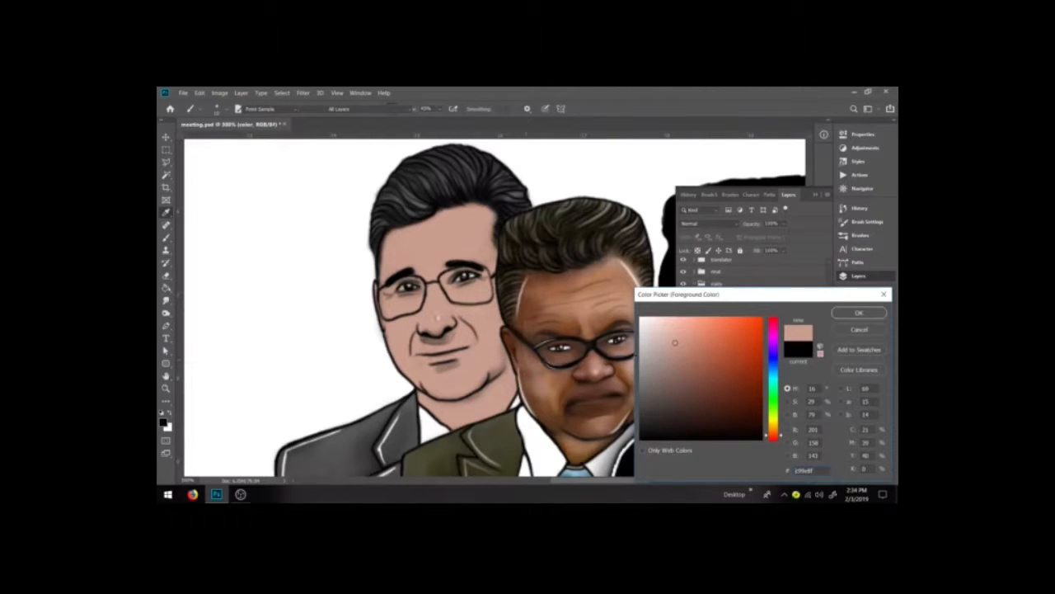
click(691, 341)
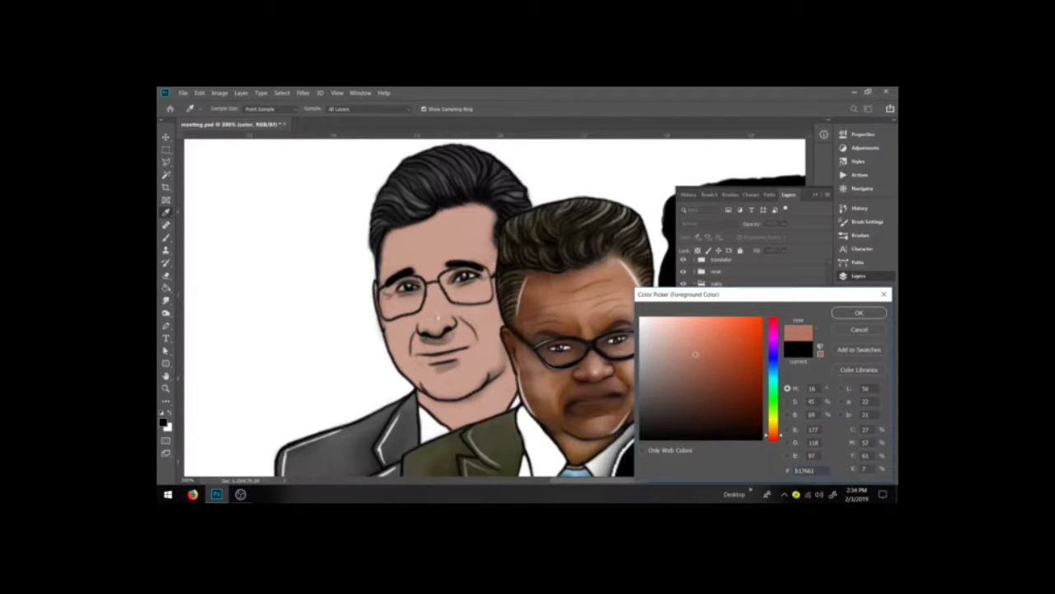
click(858, 312)
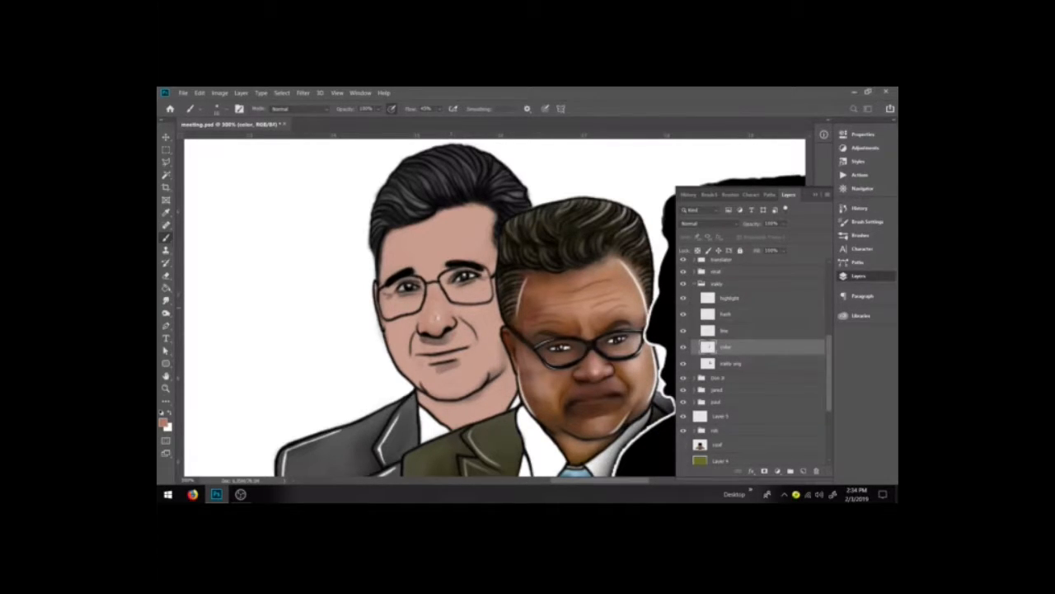
mouse_move(458, 311)
mouse_down()
mouse_move(483, 344)
mouse_move(491, 386)
mouse_up()
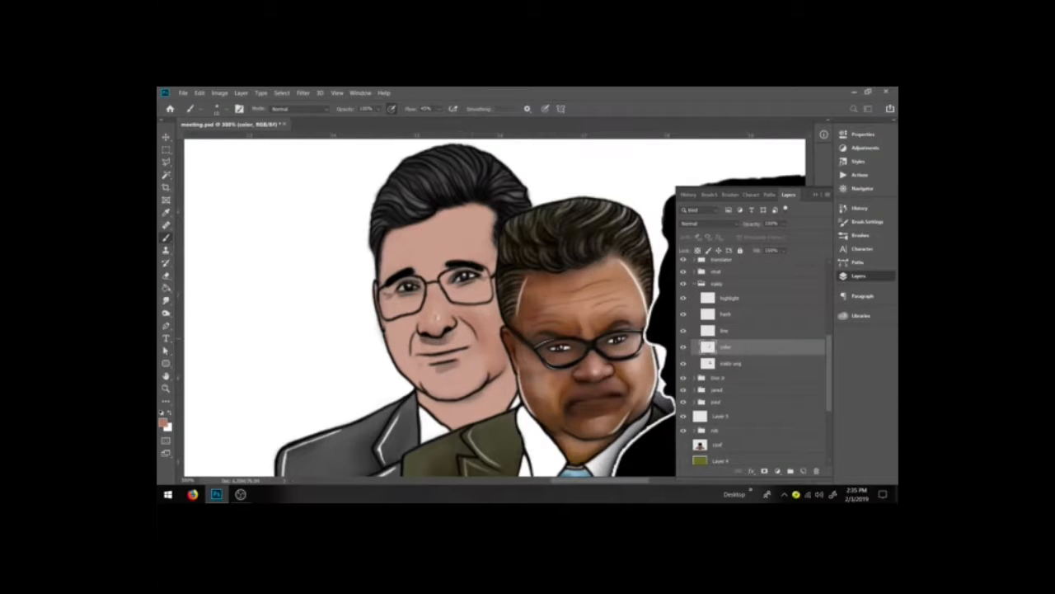
drag(440, 347, 450, 351)
mouse_move(451, 362)
mouse_down()
mouse_move(441, 364)
mouse_move(449, 361)
mouse_up()
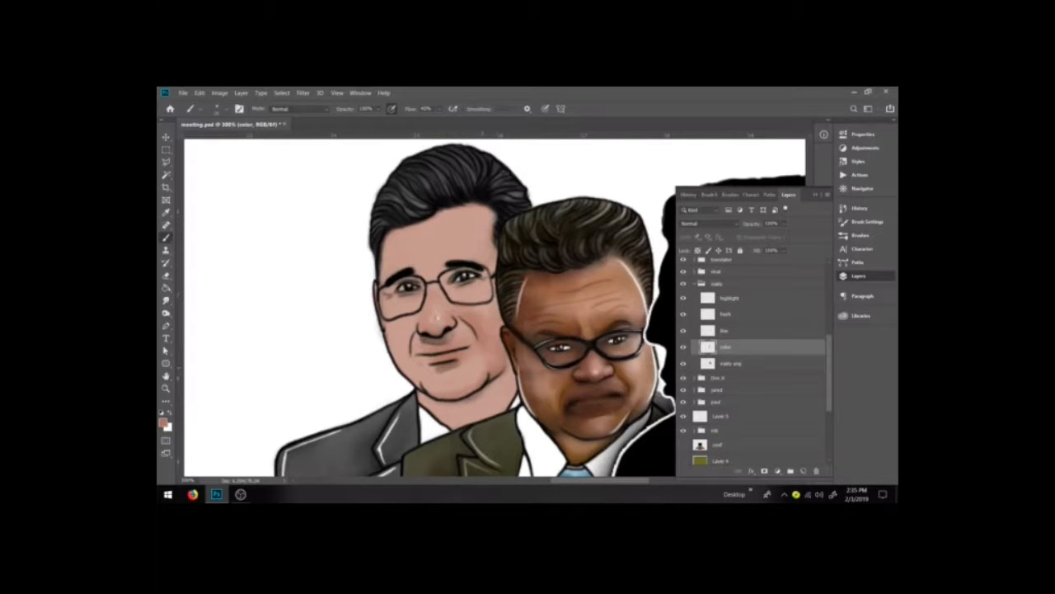
Step: Enlarge the brush, switch to the Eraser on the layer below and erase along the right man's face edge
key(bracketright)
key(bracketright)
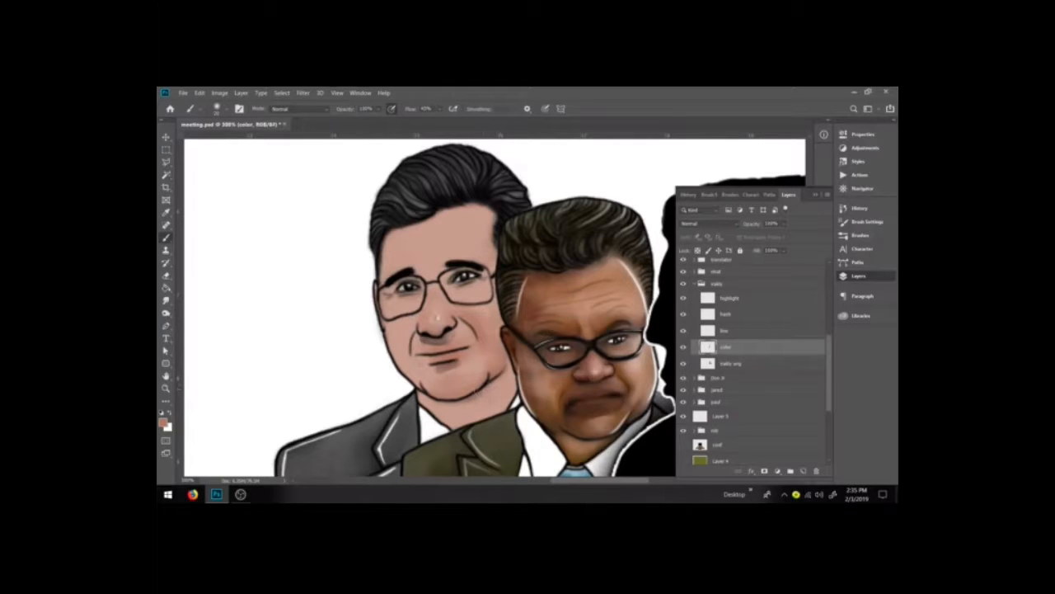
key(e)
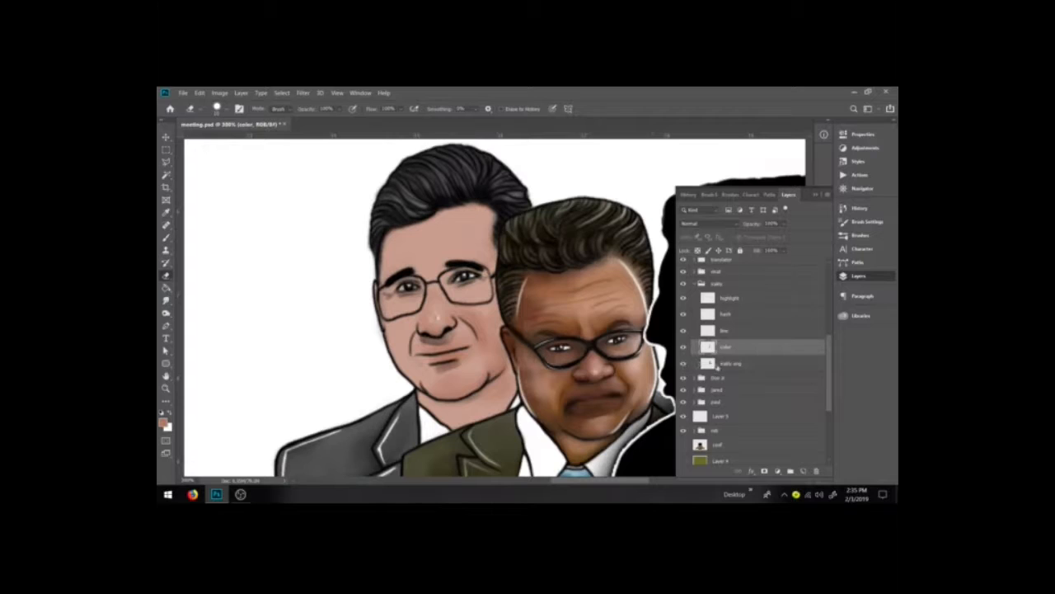
key(alt+bracketleft)
mouse_move(523, 327)
mouse_down()
mouse_move(537, 283)
mouse_move(525, 316)
mouse_up()
key(ctrl+z)
mouse_move(538, 261)
mouse_down()
mouse_move(518, 310)
mouse_move(530, 377)
mouse_move(586, 385)
mouse_move(615, 407)
mouse_move(570, 414)
mouse_up()
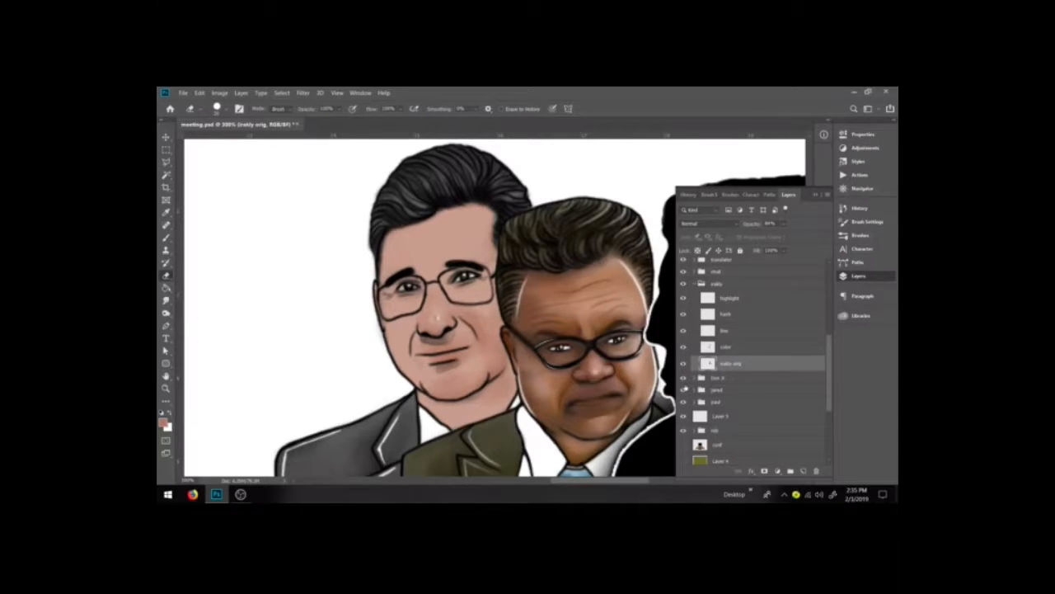
Step: Toggle layer-group visibility, select the right man's original photo layer and erase a stroke beside the left man's face
click(683, 272)
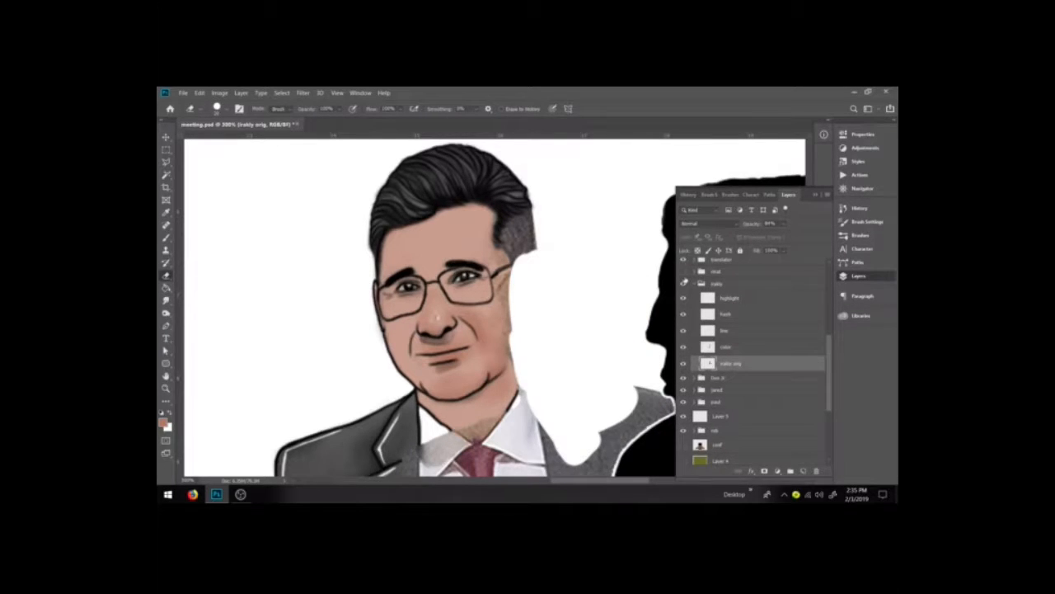
click(683, 284)
click(684, 284)
click(726, 274)
click(683, 272)
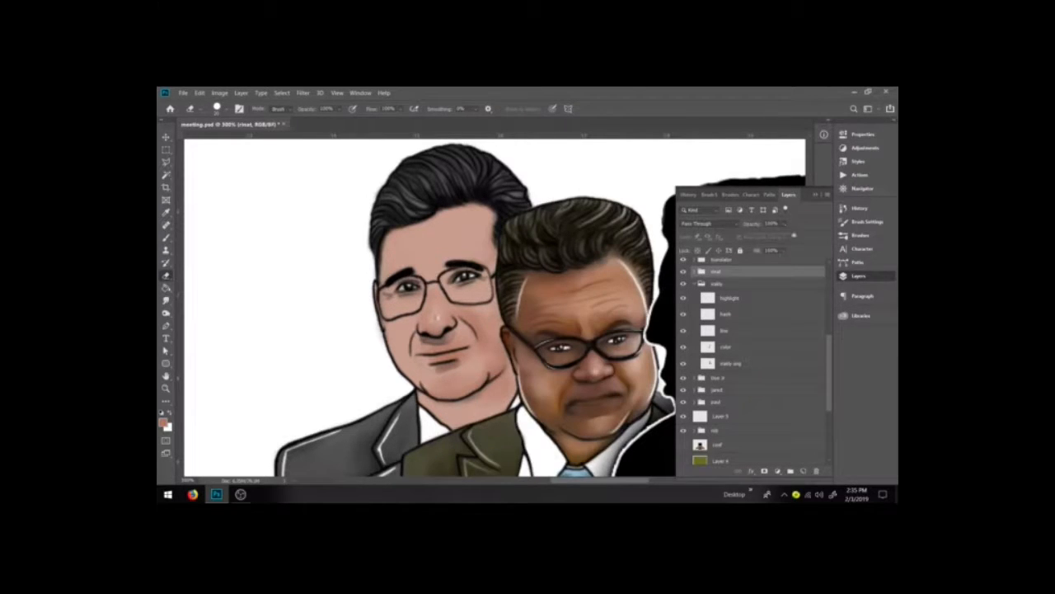
click(735, 366)
click(735, 365)
mouse_move(530, 240)
mouse_down()
mouse_move(527, 251)
mouse_move(528, 233)
mouse_move(541, 239)
mouse_move(526, 220)
mouse_move(505, 280)
mouse_move(510, 350)
mouse_up()
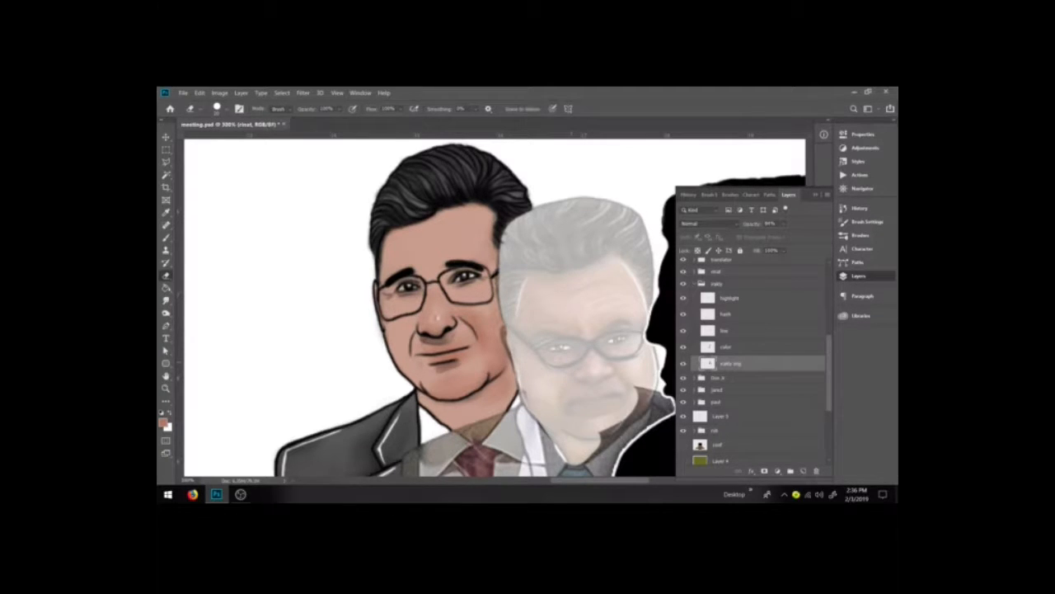
Step: Erase the right man's original photo where it overlaps the left man's collar and jacket, and reselect the group above
key(h)
drag(564, 393, 575, 310)
key(e)
mouse_move(632, 348)
mouse_down()
mouse_move(661, 328)
mouse_move(670, 338)
mouse_up()
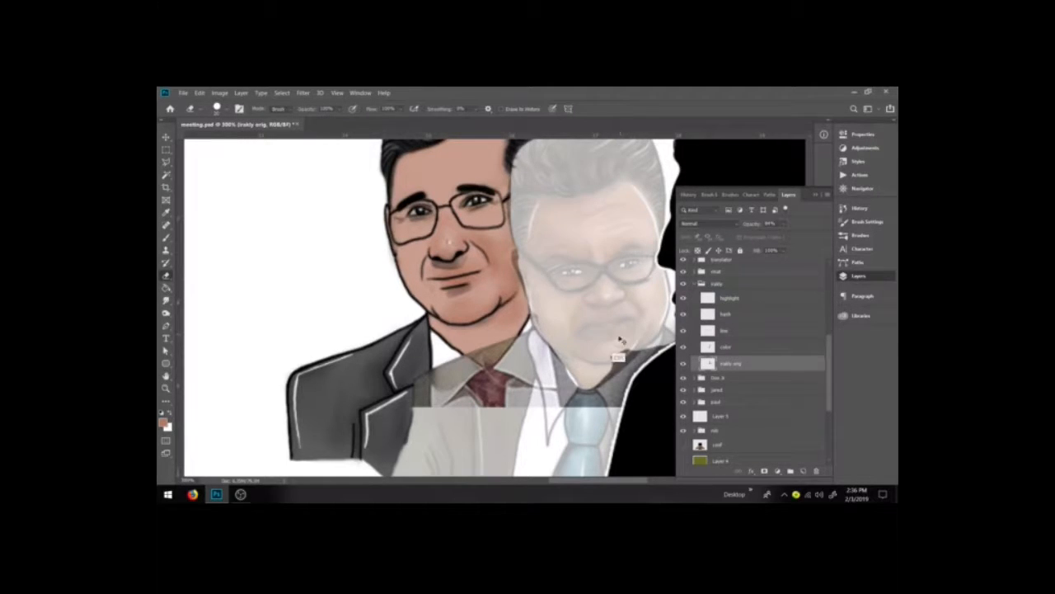
key(ctrl+minus)
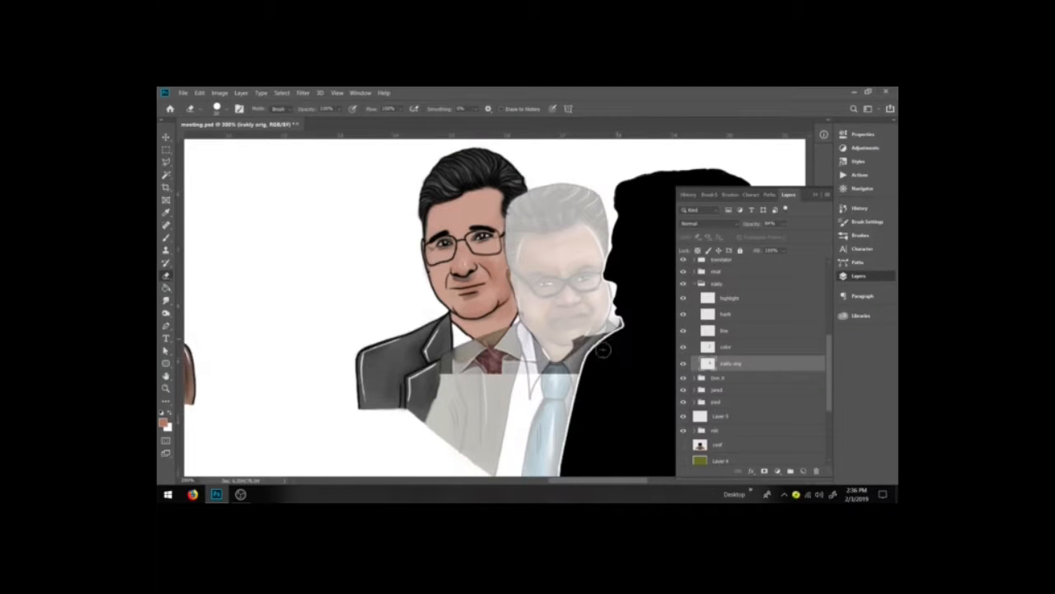
drag(622, 319, 598, 340)
drag(592, 338, 556, 366)
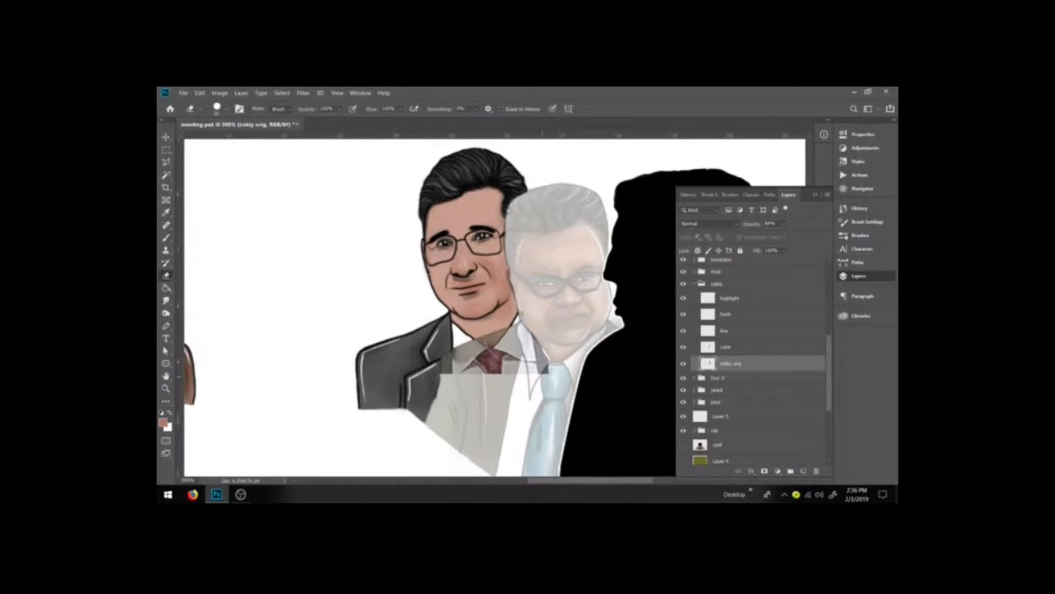
mouse_move(545, 355)
mouse_down()
mouse_move(534, 367)
mouse_move(541, 350)
mouse_move(525, 328)
mouse_move(485, 364)
mouse_up()
mouse_move(460, 365)
mouse_down()
mouse_move(443, 373)
mouse_move(506, 335)
mouse_up()
drag(446, 359, 514, 328)
mouse_move(449, 360)
mouse_down()
mouse_move(462, 350)
mouse_move(448, 353)
mouse_up()
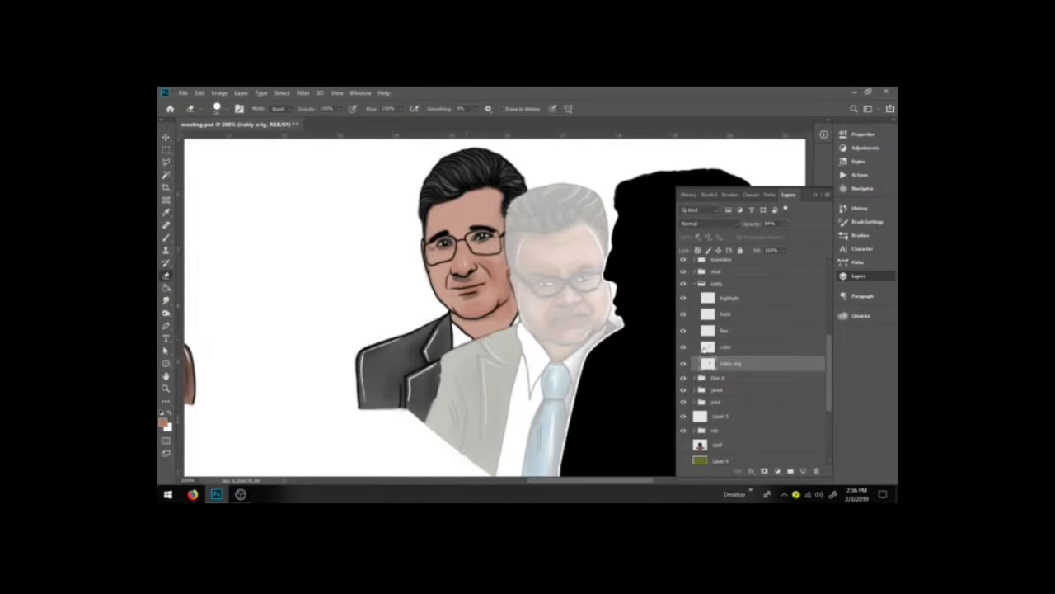
click(731, 271)
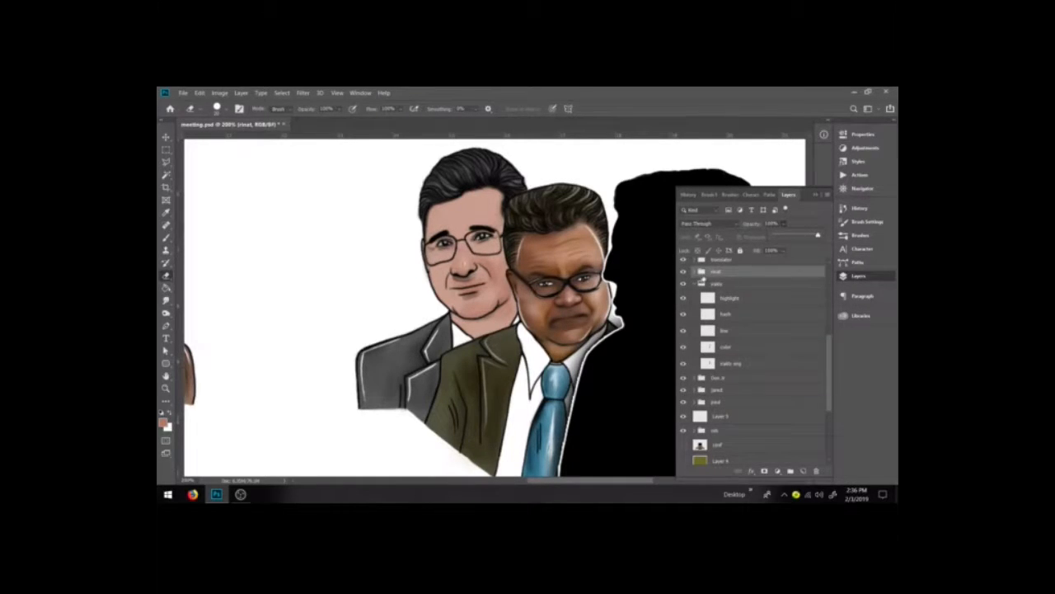
Step: Shrink the eraser, select the original photo layer and set its opacity to 100%
click(525, 317)
key(bracketleft)
key(bracketleft)
key(bracketleft)
key(bracketleft)
click(742, 364)
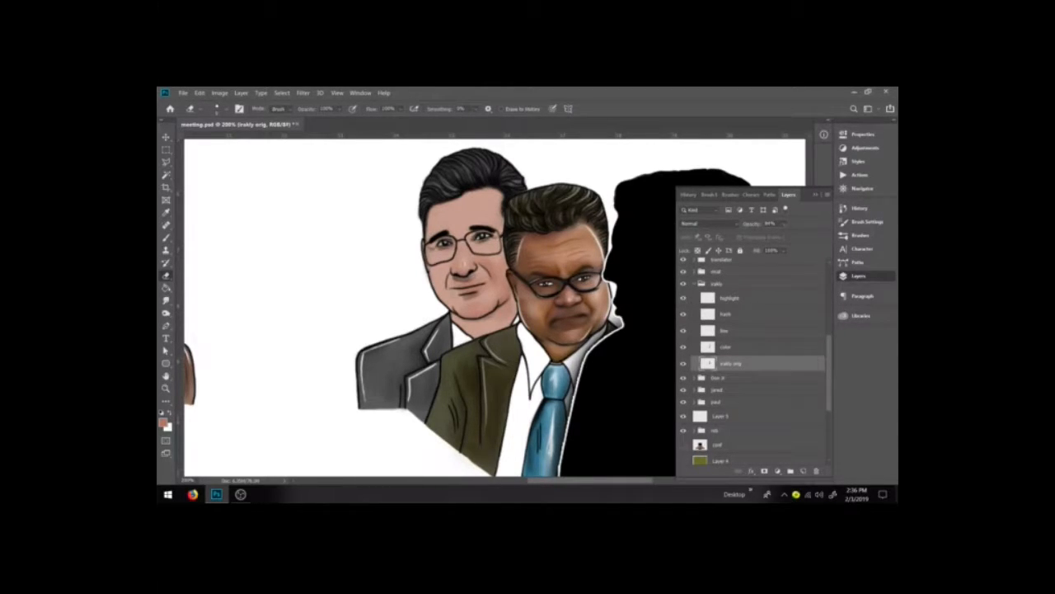
click(783, 224)
drag(796, 236, 811, 235)
click(589, 313)
Step: Select the color layer, switch to the Brush and zoom in on the left man's face
key(bracketright)
key(bracketright)
key(bracketright)
key(bracketleft)
key(bracketleft)
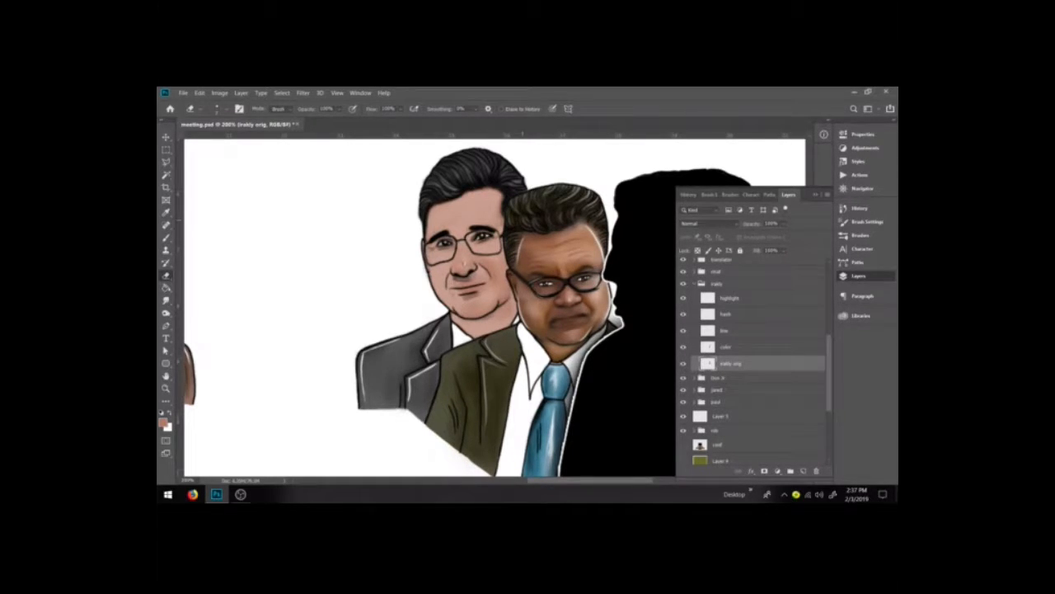
click(727, 347)
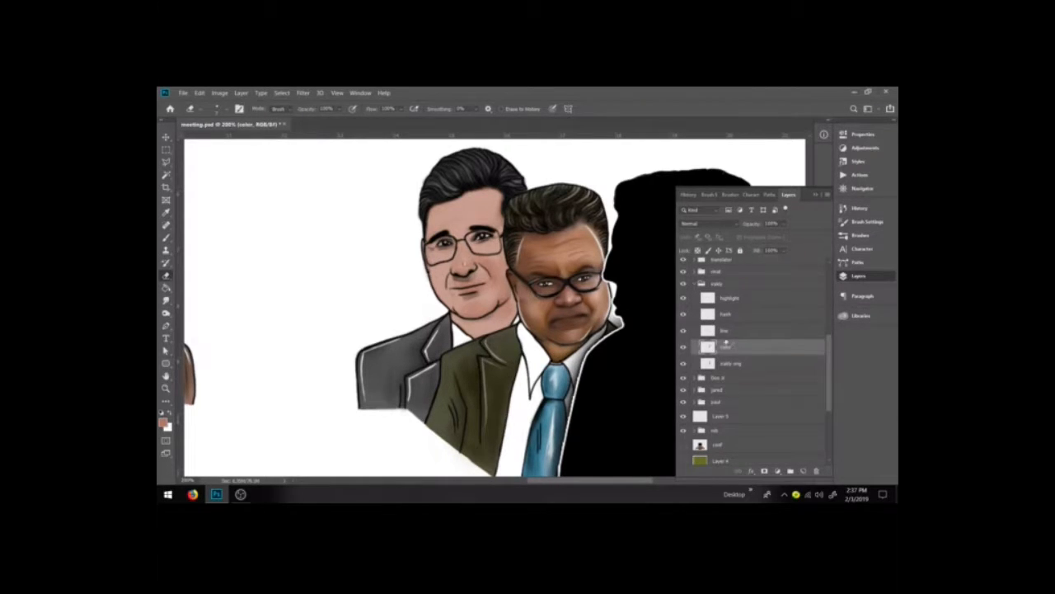
key(b)
key(e)
key(ctrl+plus)
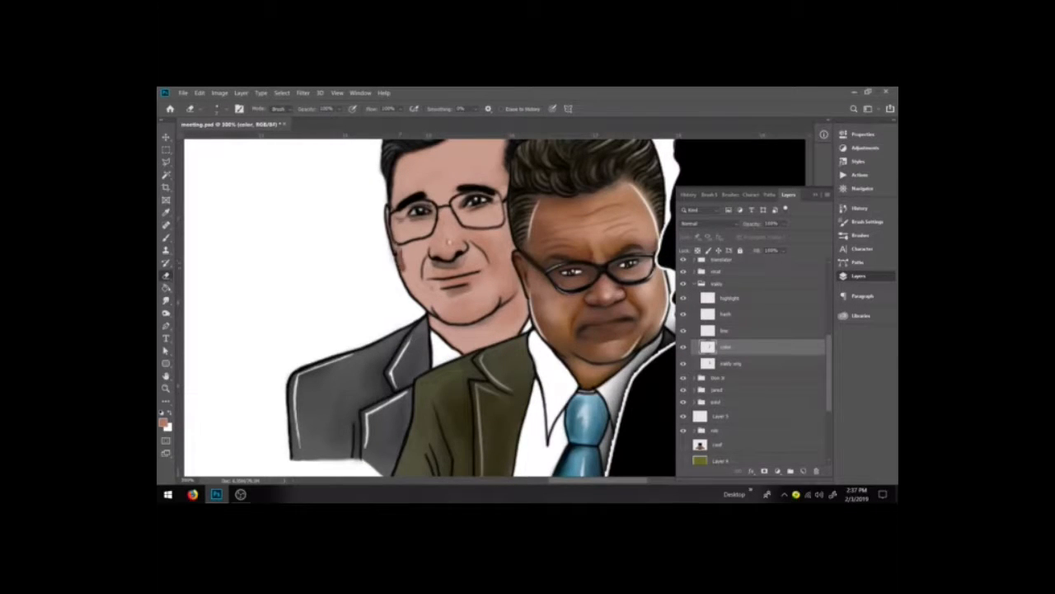
key(b)
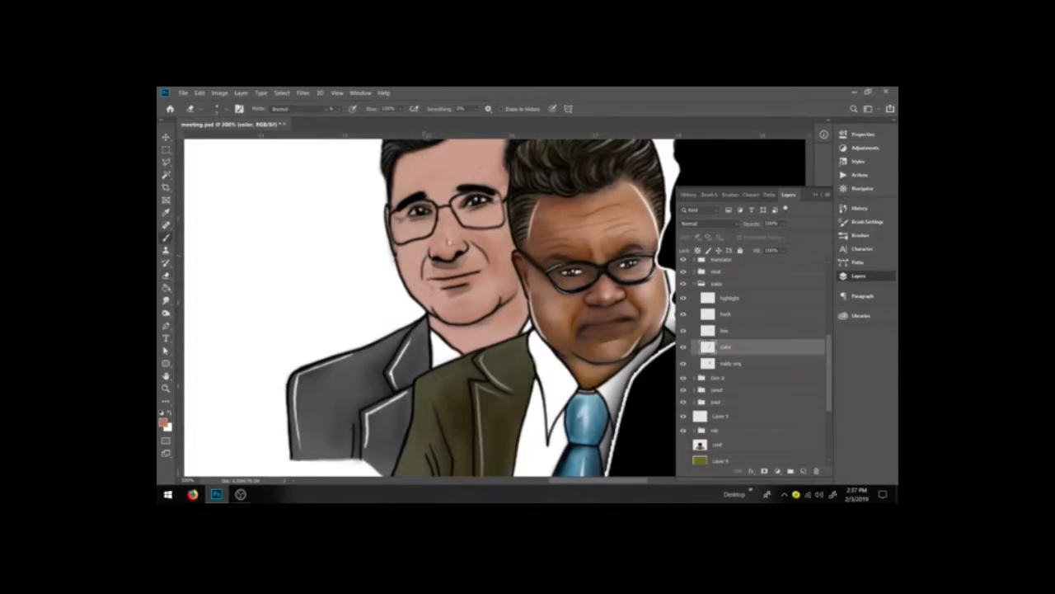
key(b)
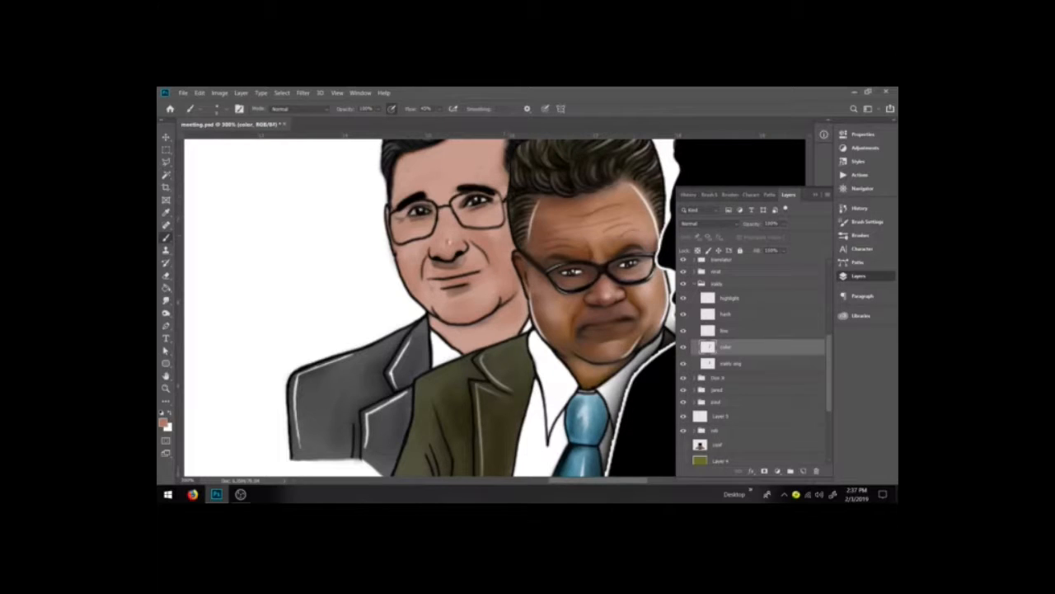
key(space)
drag(493, 243, 509, 290)
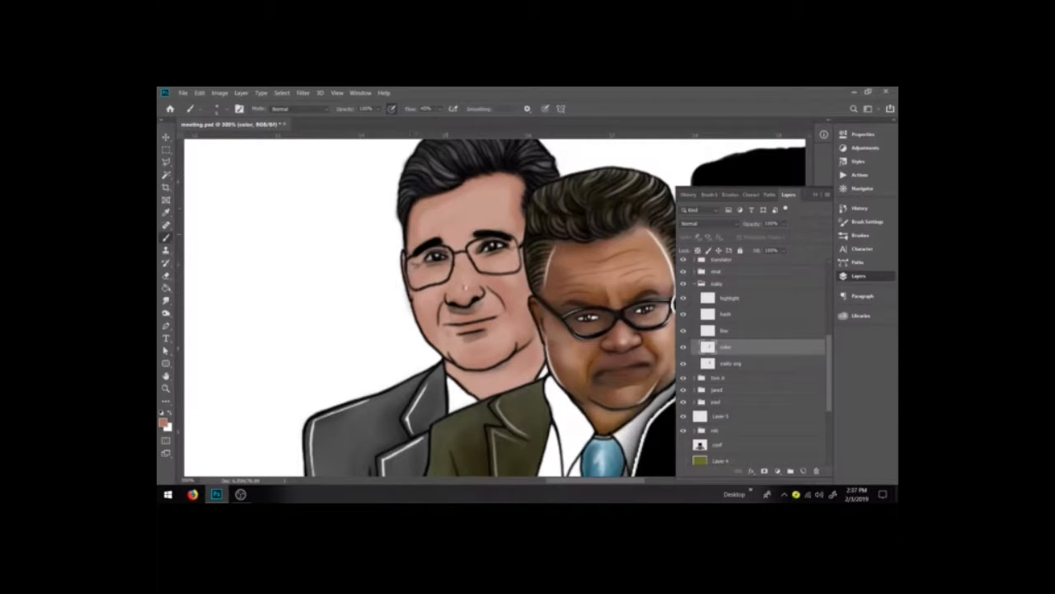
Step: Enlarge the brush, confirm the skin tone in the Color Picker and paint over the left man's forehead and cheeks
key(bracketright)
key(bracketright)
key(bracketright)
key(bracketright)
key(bracketright)
key(bracketright)
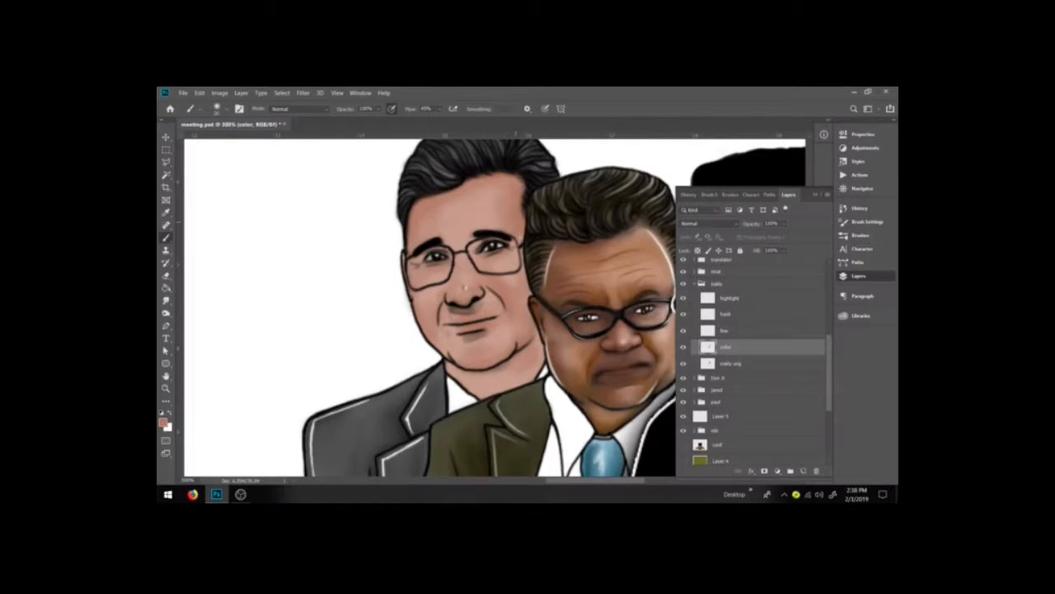
click(164, 421)
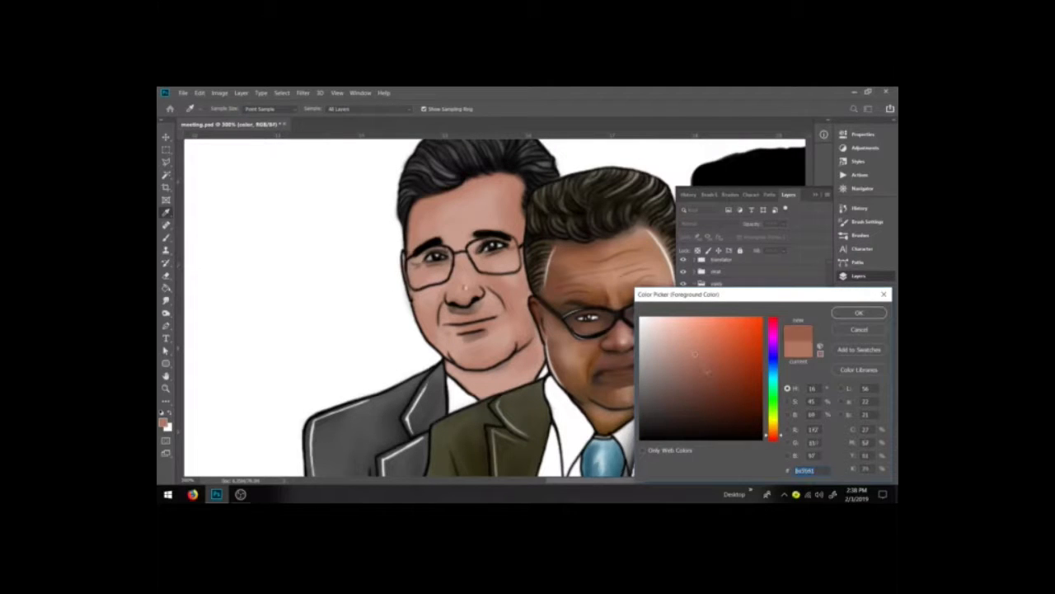
key(Return)
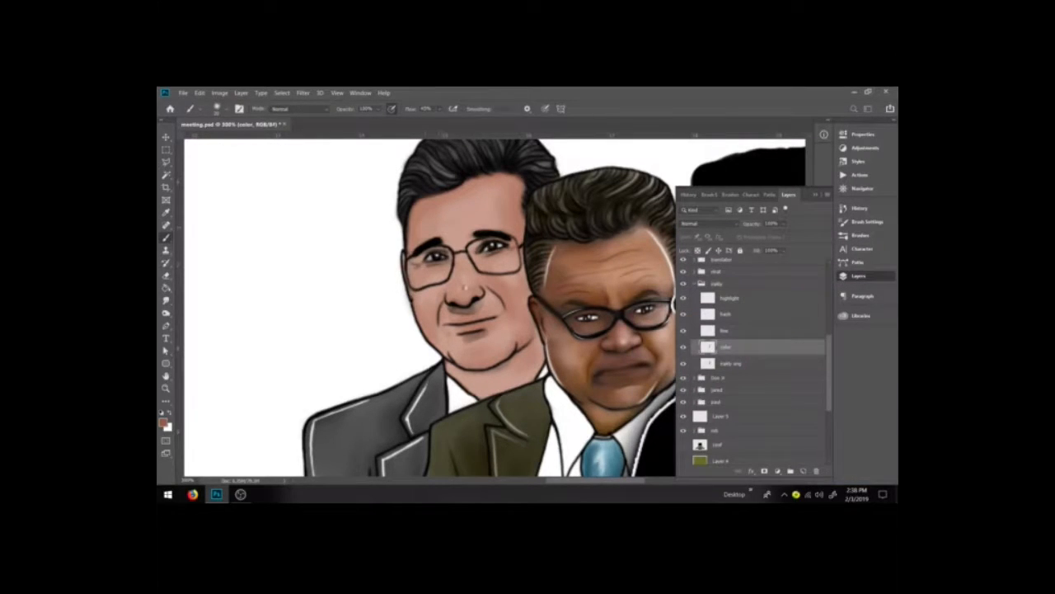
drag(430, 212, 493, 188)
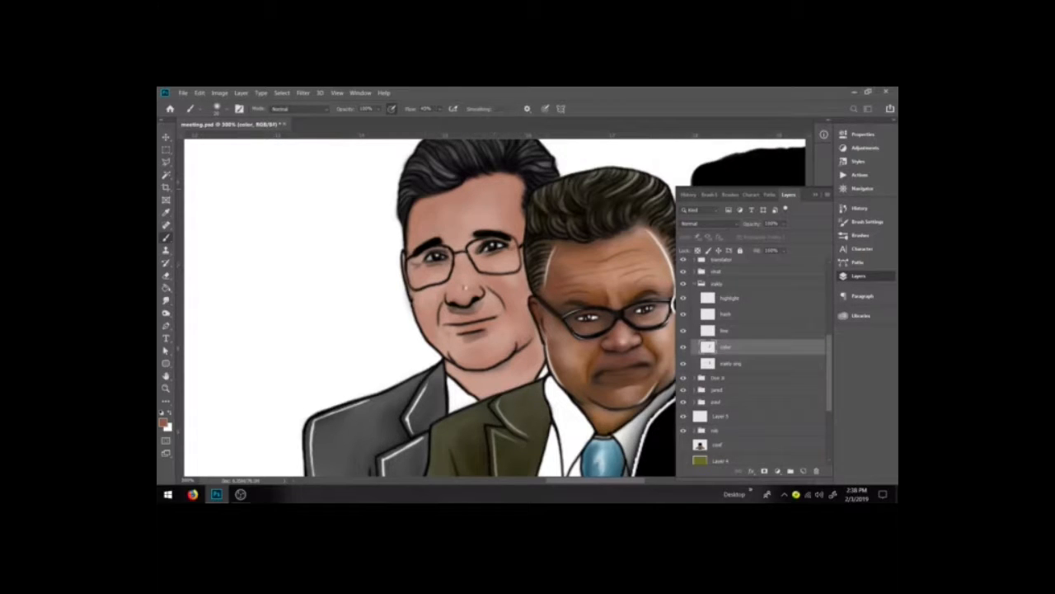
drag(483, 340, 472, 342)
drag(517, 310, 520, 286)
mouse_move(428, 311)
mouse_down()
mouse_move(434, 322)
mouse_move(422, 315)
mouse_up()
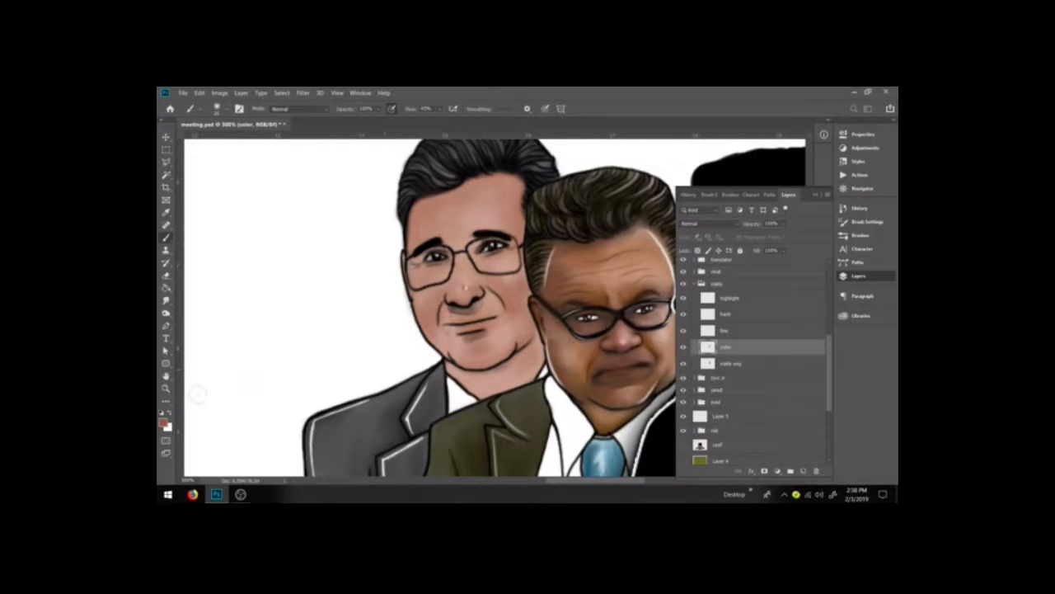
Step: Swap to the background colour, shrink the brush and dab strokes on the left man's nose tip
double_click(544, 134)
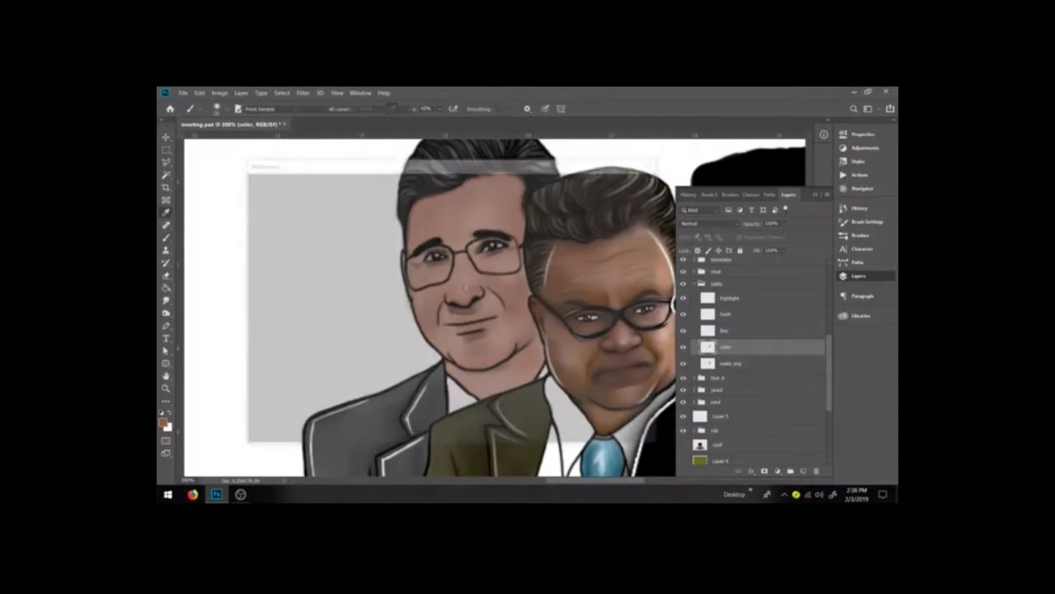
click(642, 199)
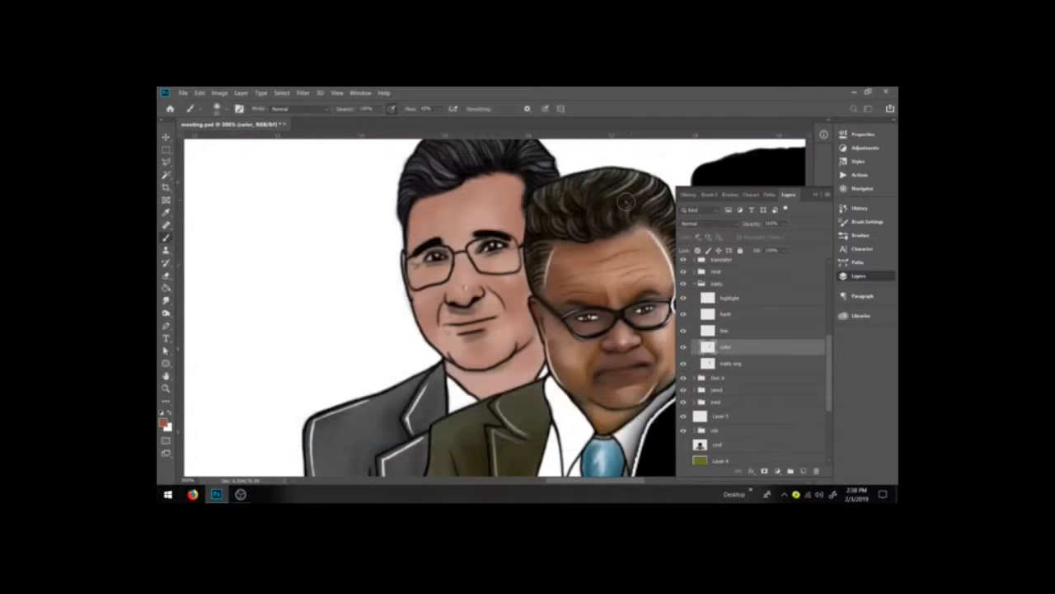
key(x)
key(bracketleft)
key(bracketleft)
key(bracketleft)
key(bracketleft)
drag(460, 285, 470, 290)
drag(465, 287, 464, 288)
alt+click(475, 289)
drag(474, 289, 464, 286)
Step: Reset the colours and sample a skin tone from the left man's nose into the foreground colour
key(d)
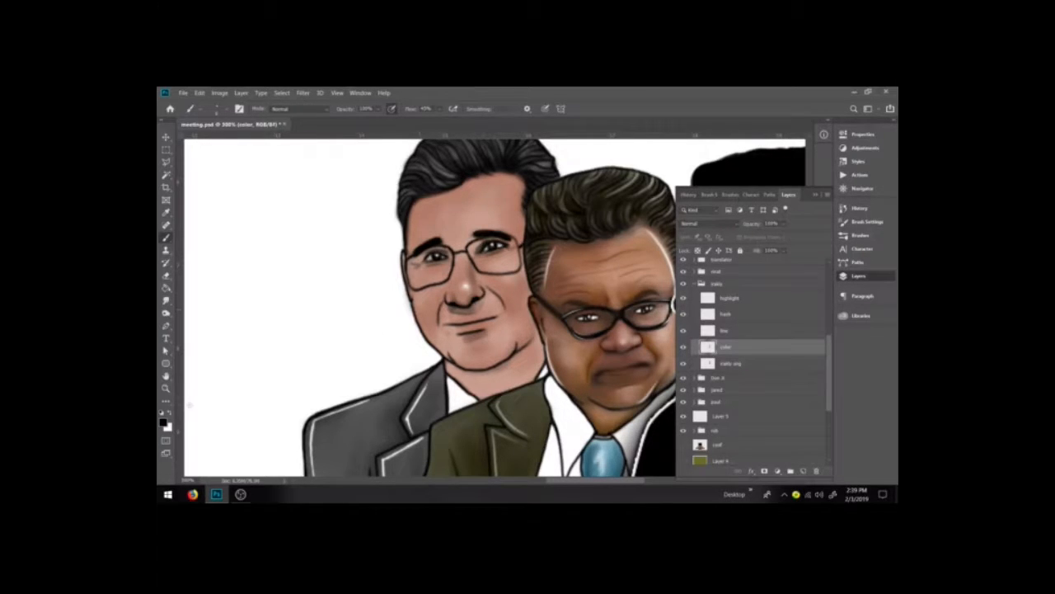
click(164, 422)
click(465, 286)
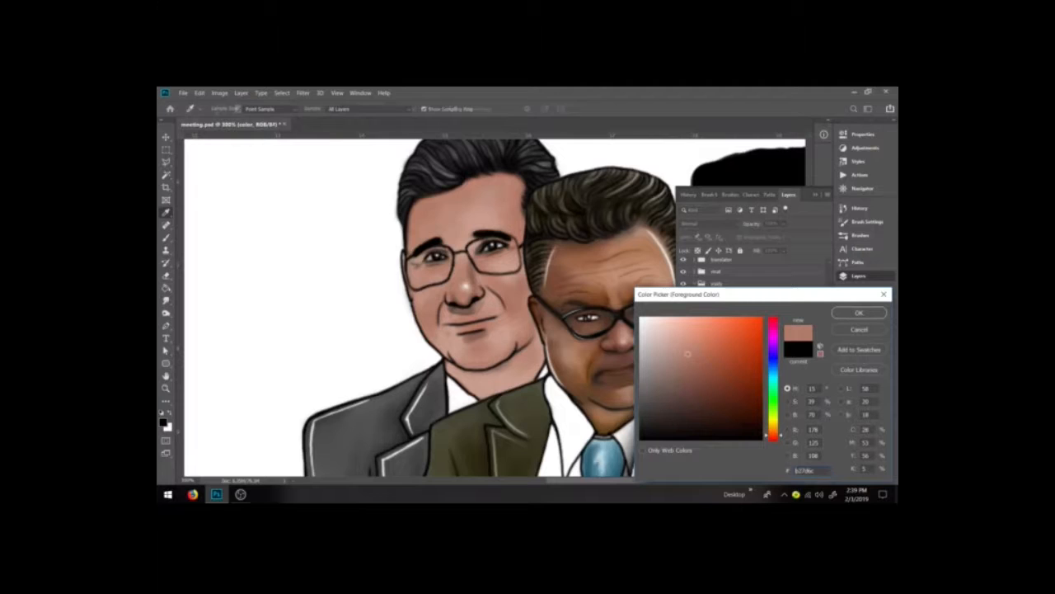
key(Return)
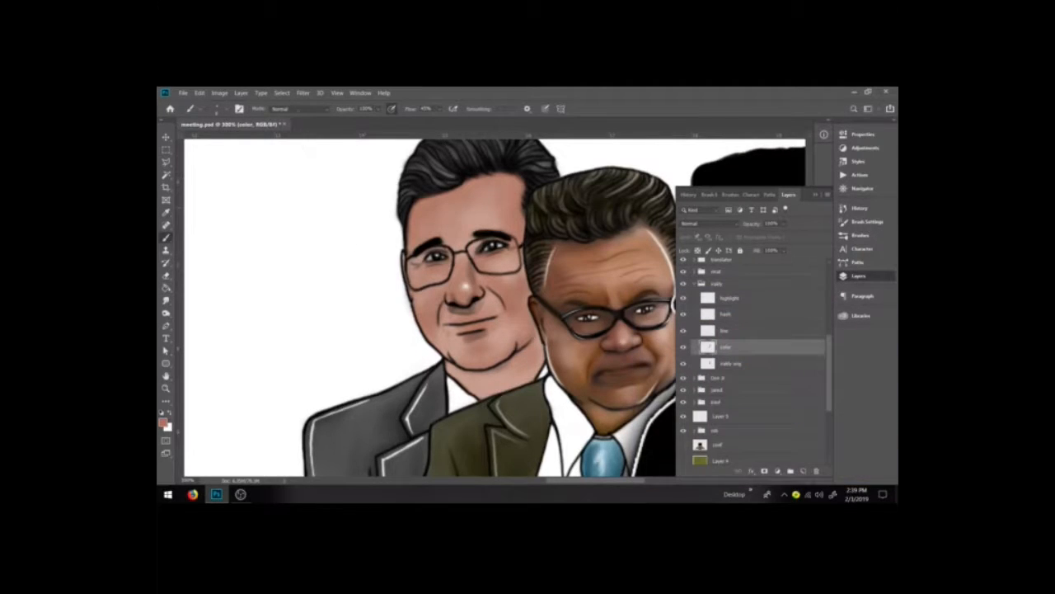
Step: Set the brush to Multiply at about 31% opacity and paint shading around the left man's nose, cheeks, chin and hairline
click(296, 108)
click(296, 160)
click(378, 109)
click(366, 120)
click(476, 290)
click(466, 307)
mouse_move(467, 302)
mouse_down()
mouse_move(474, 299)
mouse_move(465, 308)
mouse_move(459, 293)
mouse_up()
drag(475, 329, 471, 327)
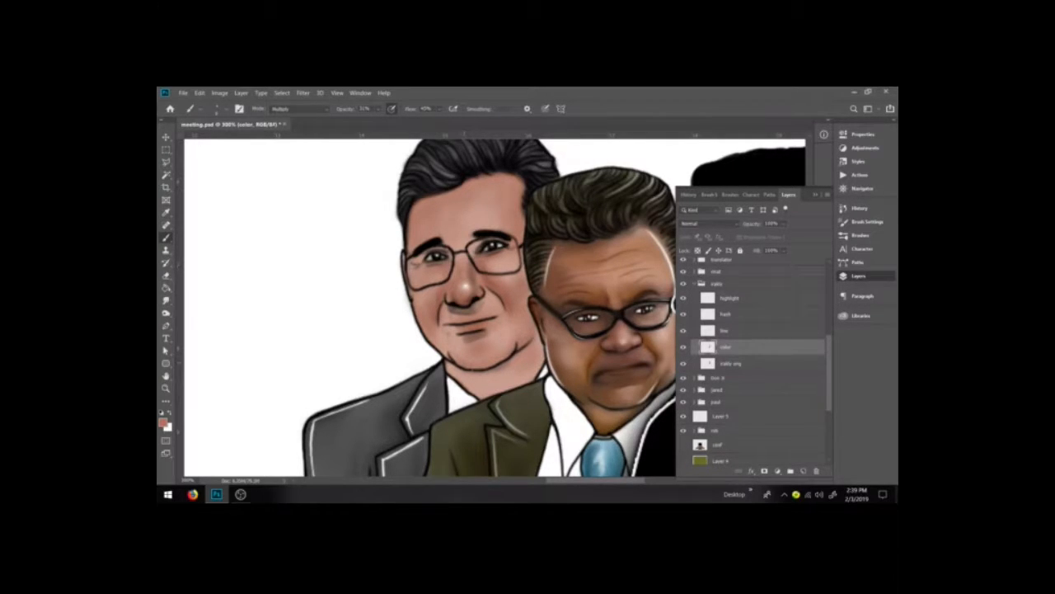
drag(455, 357, 467, 363)
drag(530, 339, 517, 350)
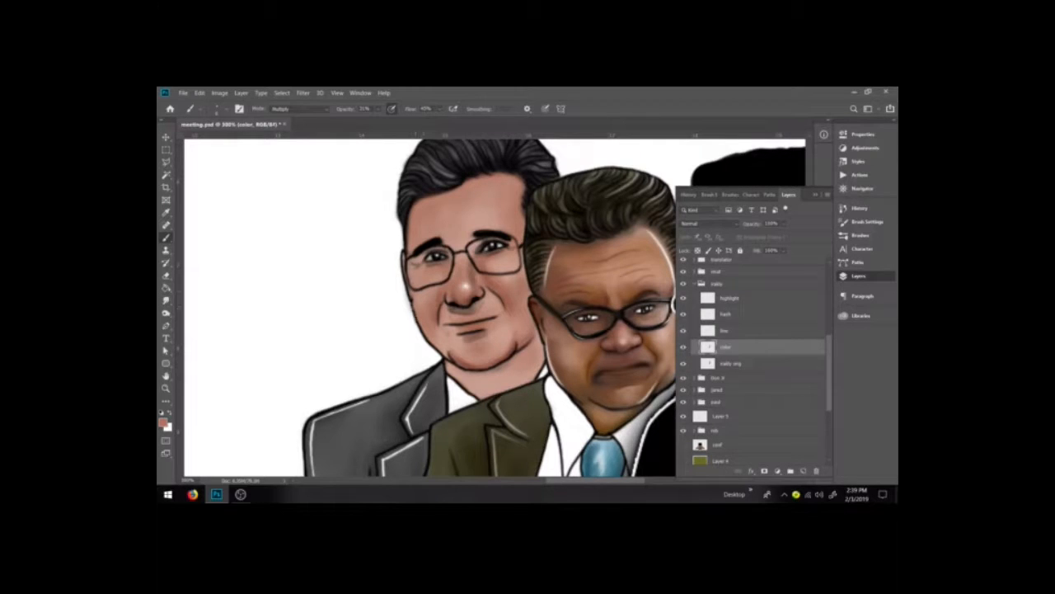
drag(410, 289, 415, 297)
mouse_move(412, 226)
mouse_down()
mouse_move(412, 241)
mouse_move(417, 206)
mouse_up()
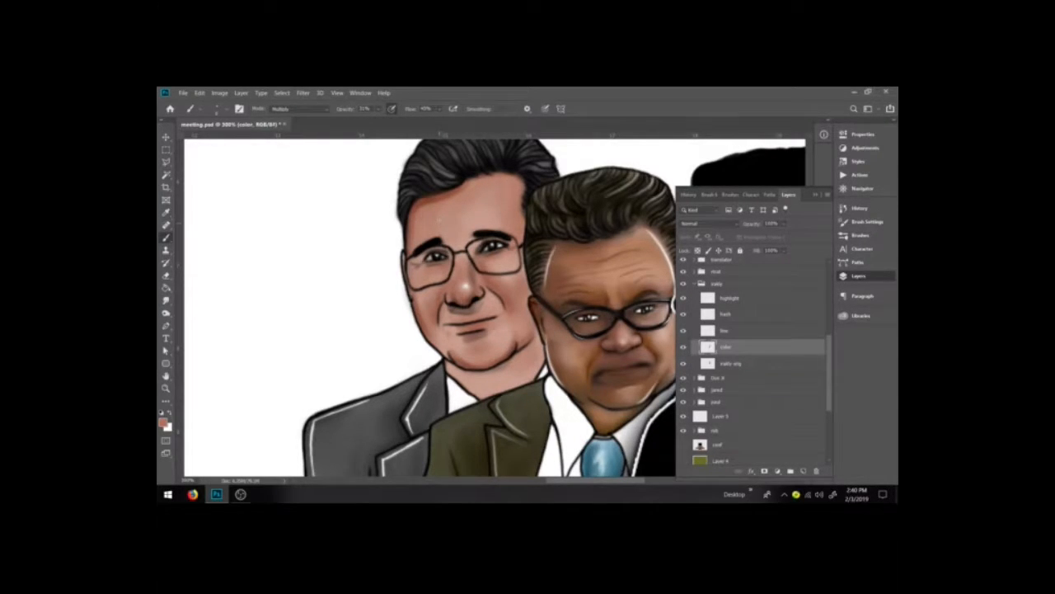
Step: Return the brush to Normal at 100% opacity, sample the forehead tone and paint over the left man's forehead and lower face
click(299, 109)
click(289, 118)
click(378, 108)
drag(382, 121, 444, 121)
key(i)
click(427, 200)
key(b)
mouse_move(445, 196)
mouse_down()
mouse_move(424, 203)
mouse_move(407, 235)
mouse_up()
mouse_move(459, 190)
mouse_down()
mouse_move(484, 177)
mouse_move(455, 191)
mouse_up()
mouse_move(414, 293)
mouse_down()
mouse_move(435, 346)
mouse_move(419, 316)
mouse_move(425, 334)
mouse_move(484, 372)
mouse_move(512, 350)
mouse_up()
drag(447, 349, 460, 361)
alt+click(477, 349)
drag(458, 360, 510, 350)
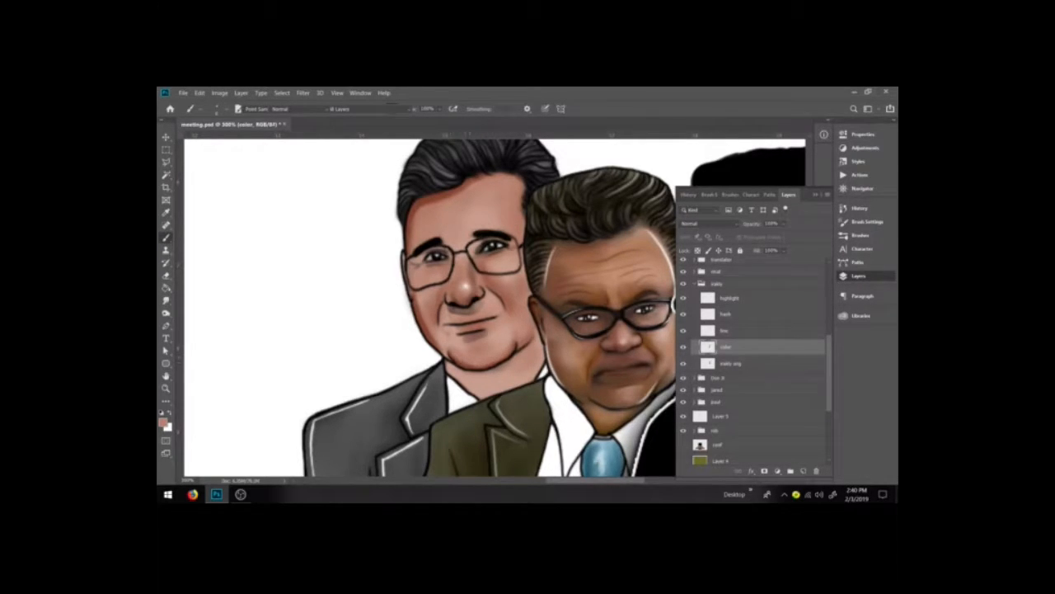
Step: Shrink the Smudge tool and blend the shading on the left man's cheek
click(167, 301)
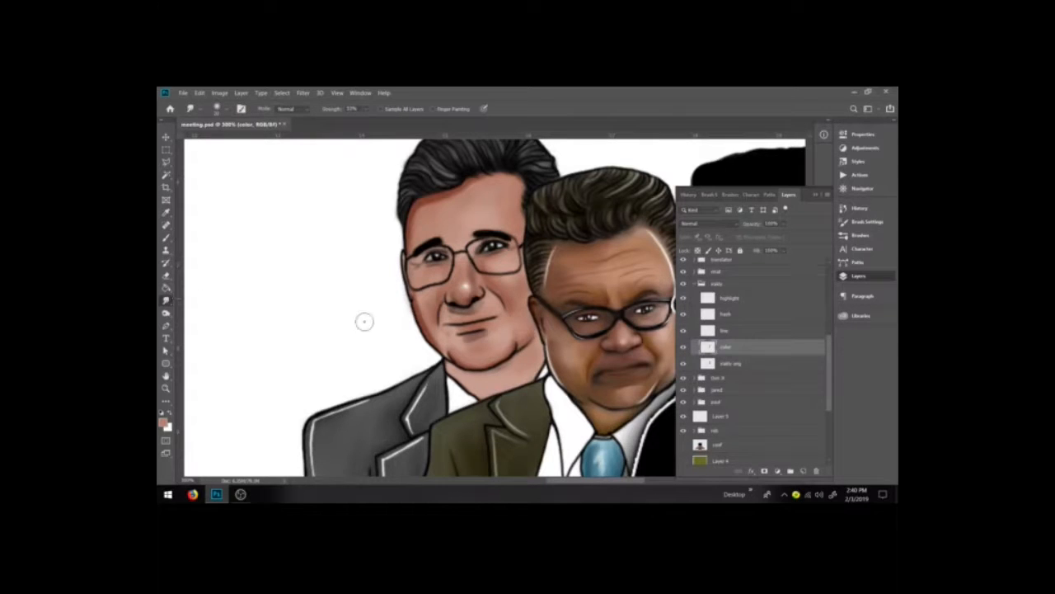
key(bracketleft)
drag(432, 333, 437, 342)
Step: Swap to white, set the brush to about 37% opacity and paint glare across the left man's glasses lenses
key(x)
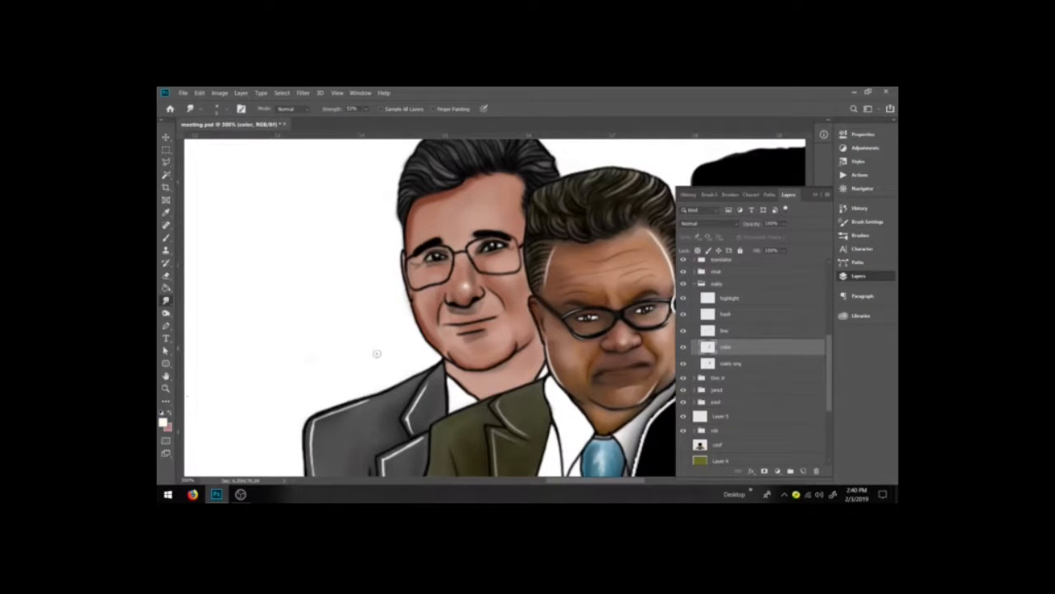
key(b)
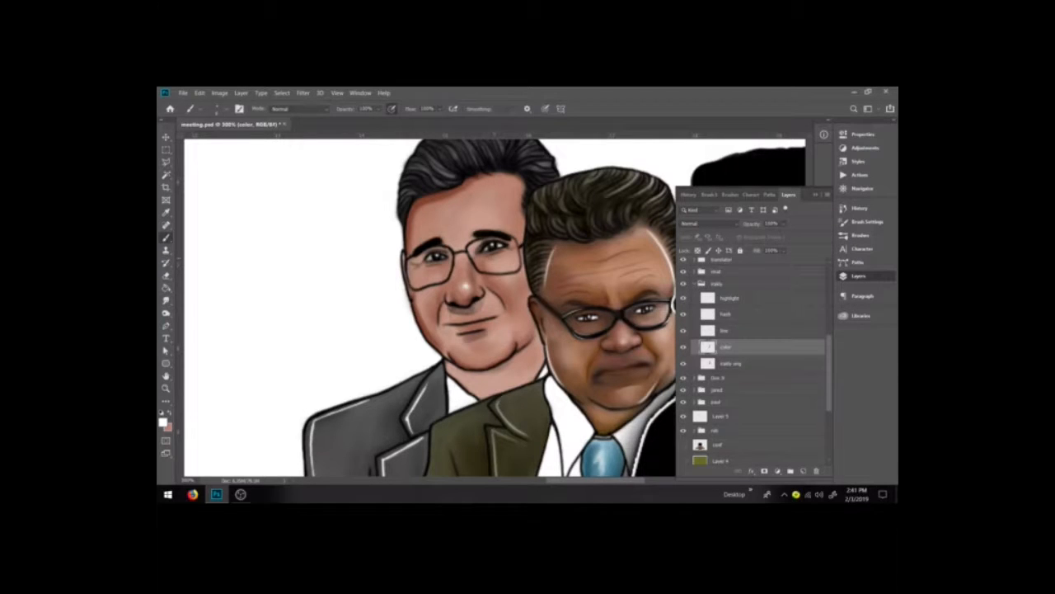
click(379, 109)
click(479, 252)
drag(483, 264, 508, 259)
drag(444, 265, 414, 277)
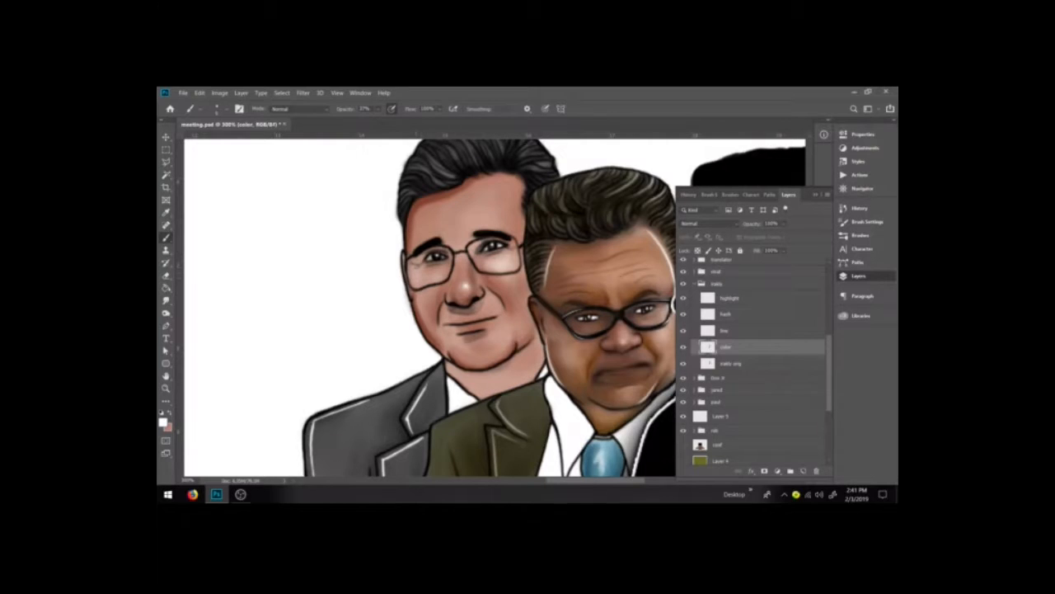
drag(416, 270, 424, 286)
drag(523, 250, 521, 259)
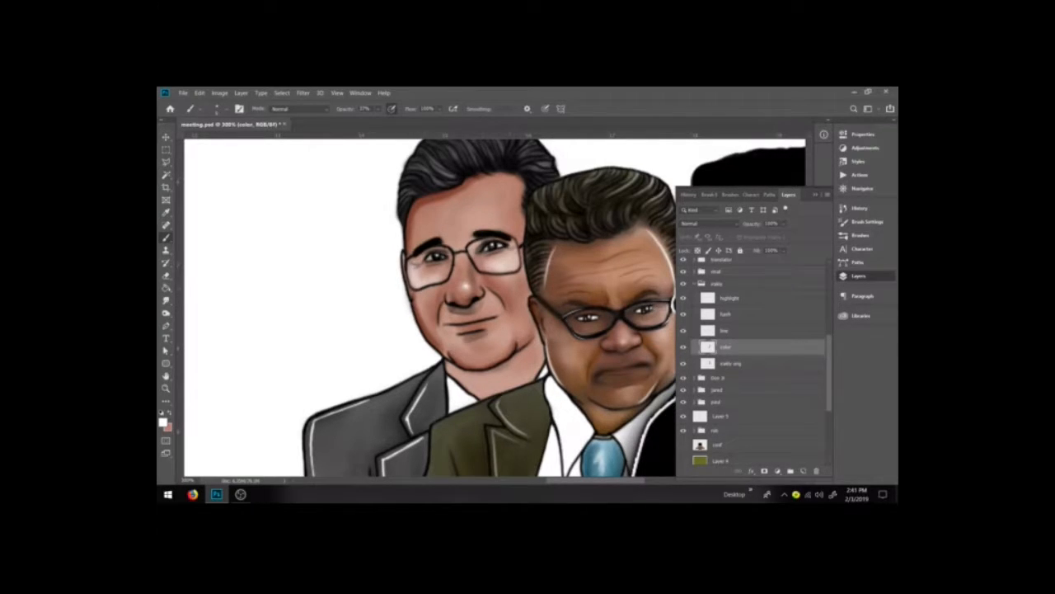
Step: Select the highlight layer and add white highlight strokes on the left man's glasses and face
click(732, 300)
drag(412, 278, 427, 288)
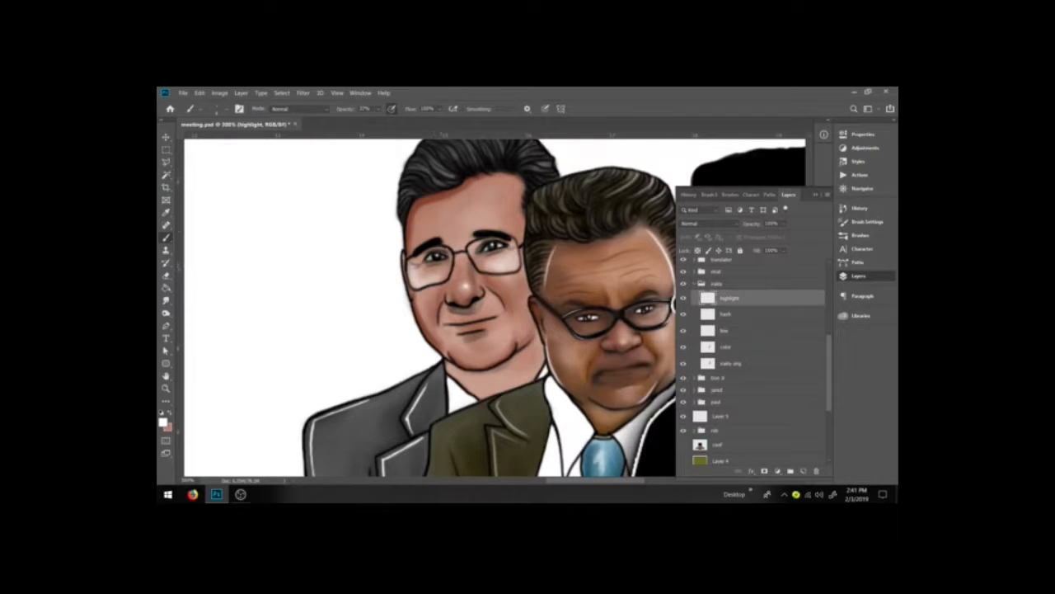
click(862, 222)
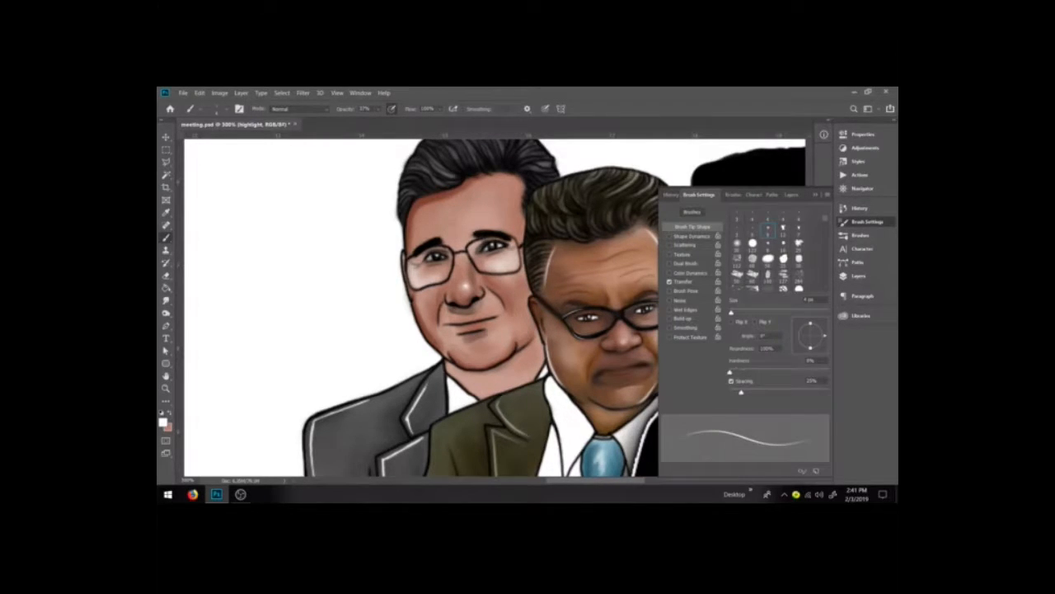
click(858, 275)
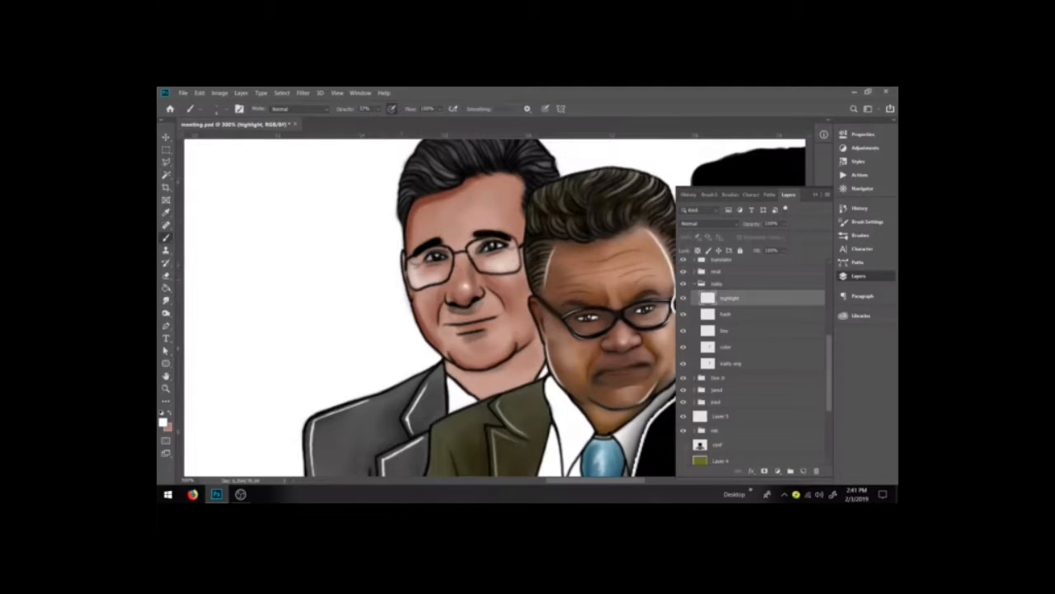
click(415, 279)
drag(512, 266, 525, 248)
key(e)
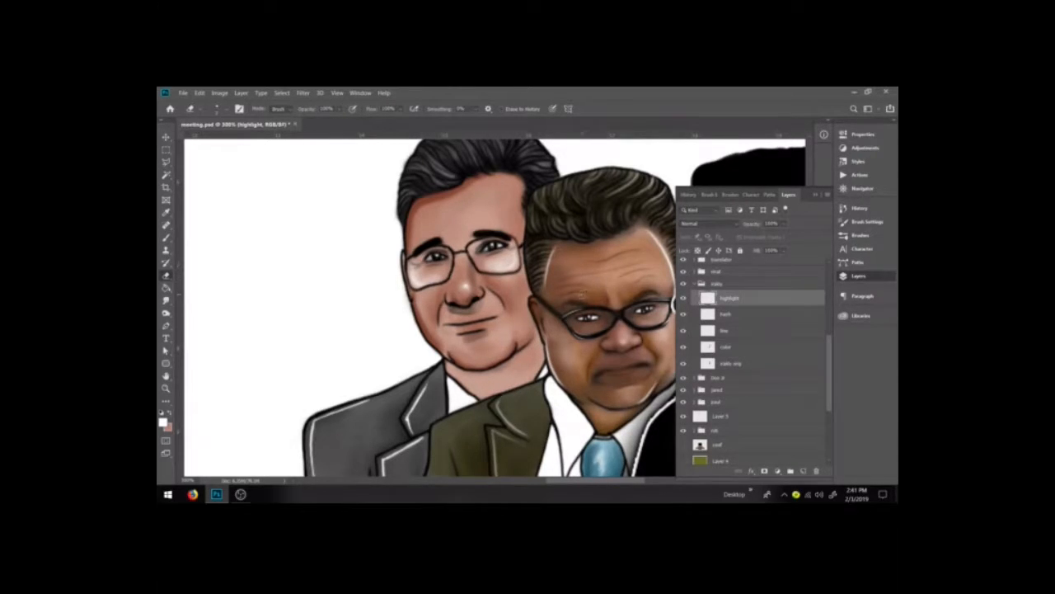
key(b)
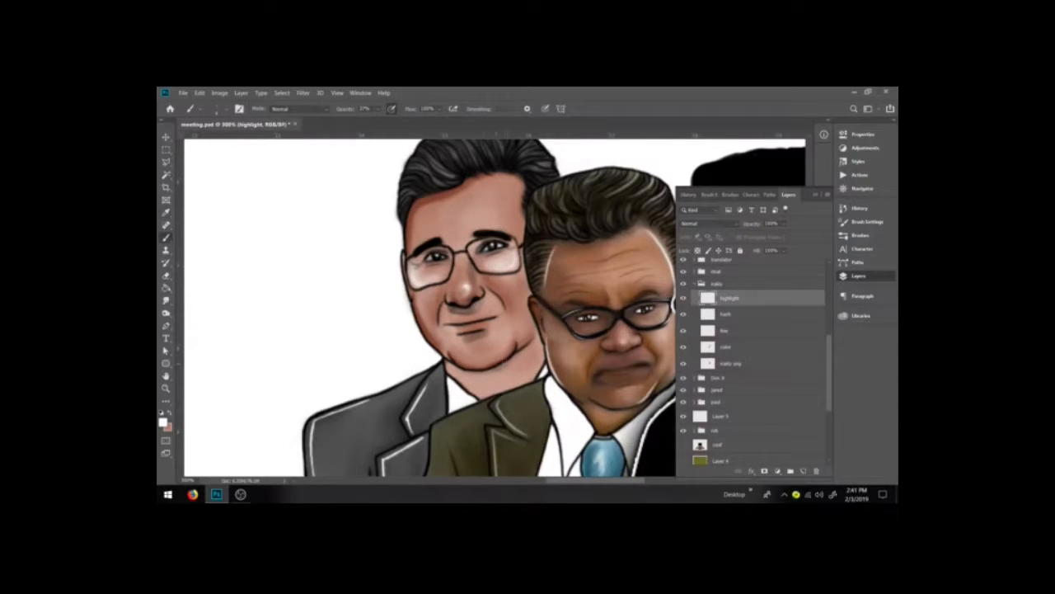
alt+click(494, 360)
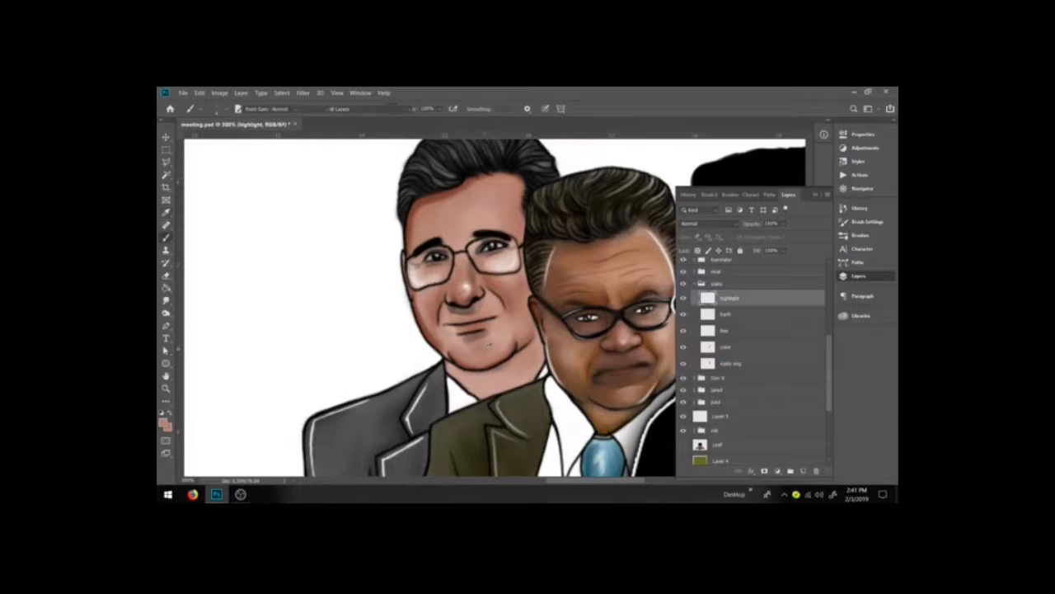
Step: Select the color layer, collapse the group and turn on the olive backdrop and conference-room photo layers
click(729, 347)
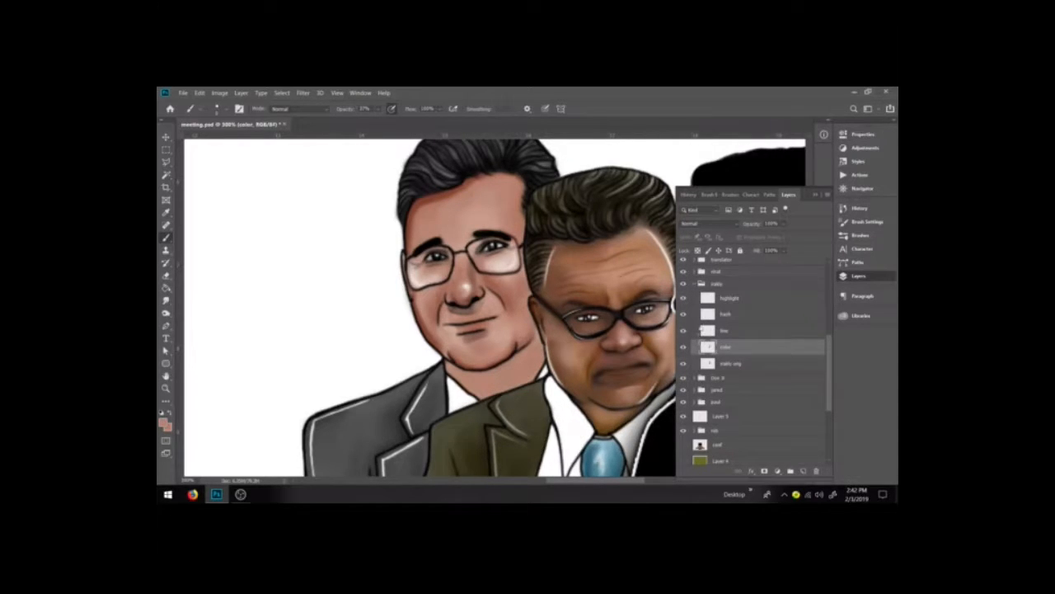
click(695, 284)
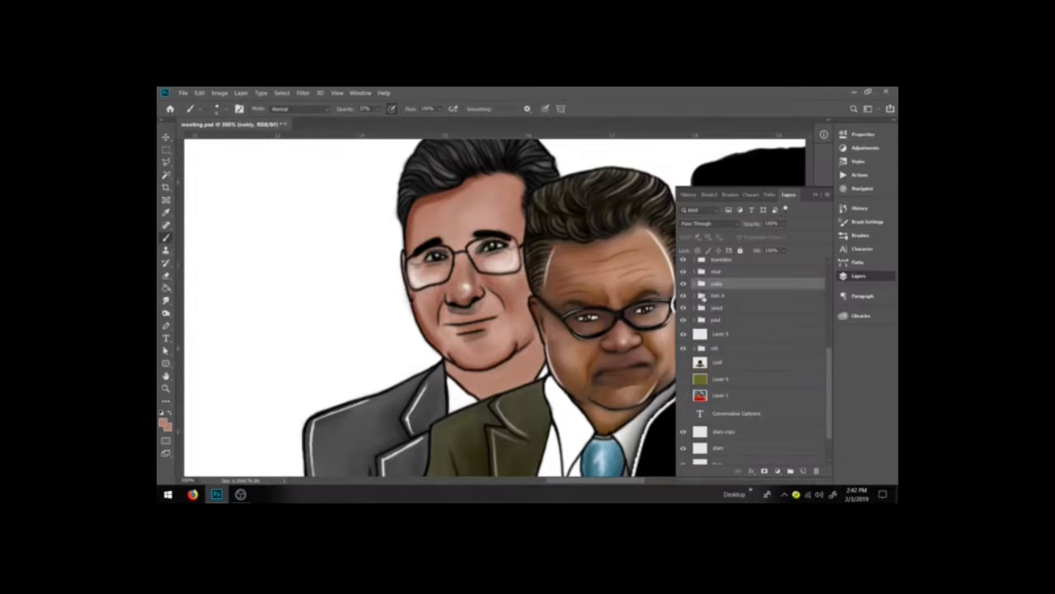
key(ctrl+minus)
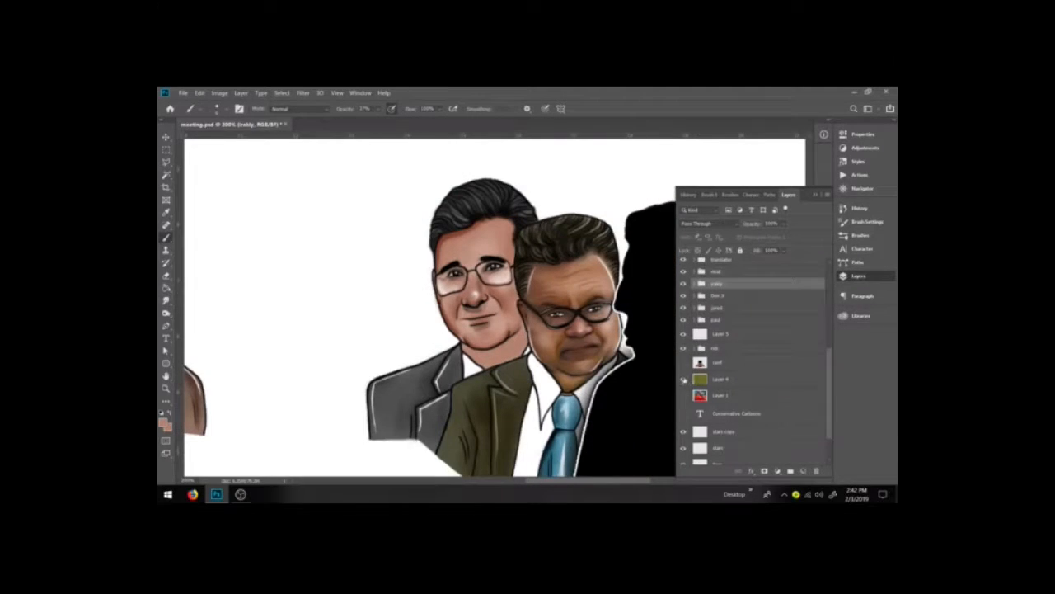
click(682, 379)
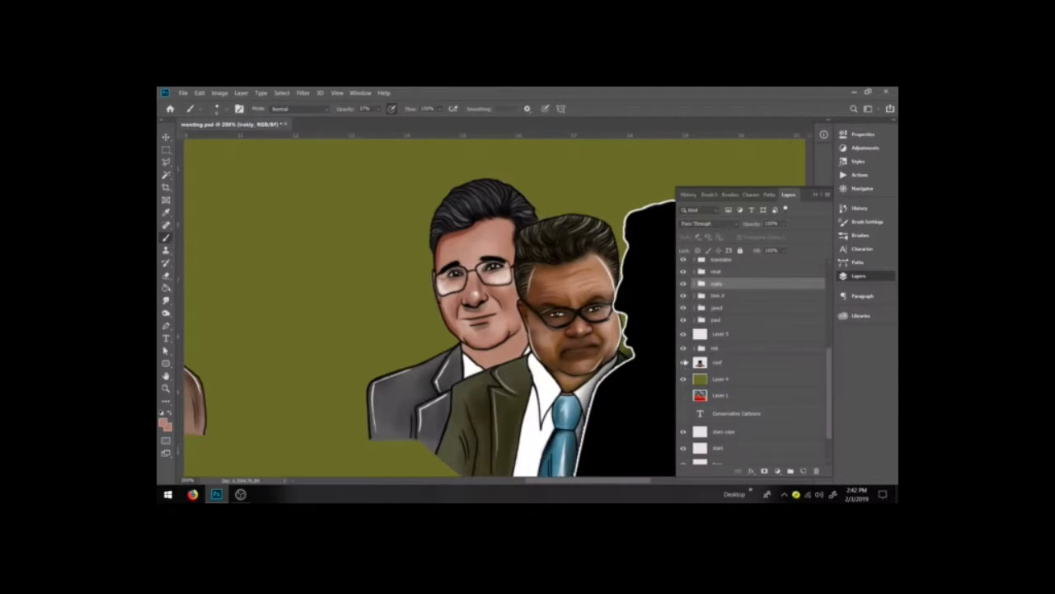
click(684, 362)
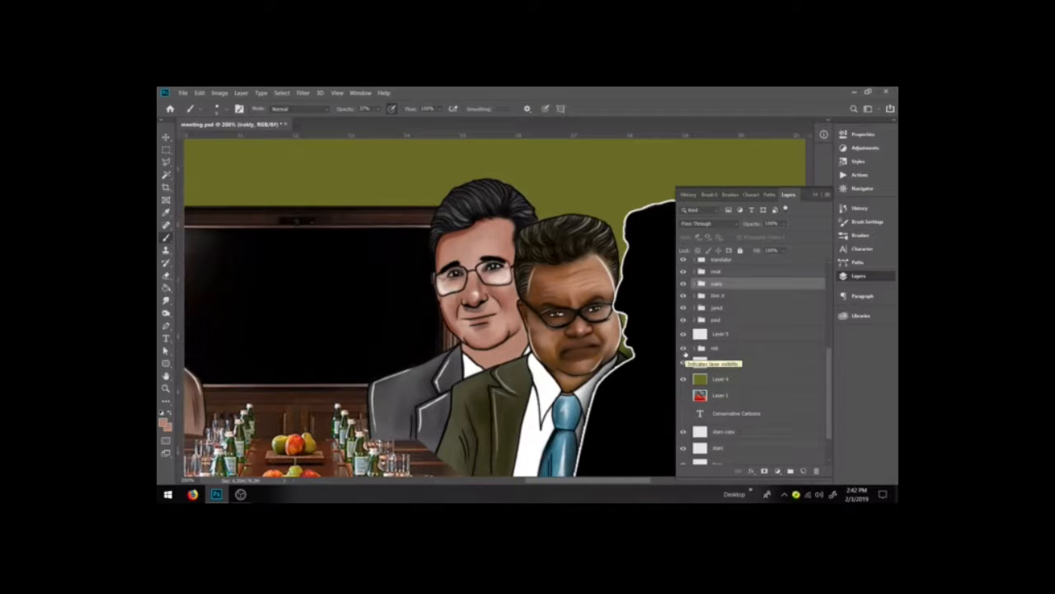
key(ctrl+plus)
key(ctrl+plus)
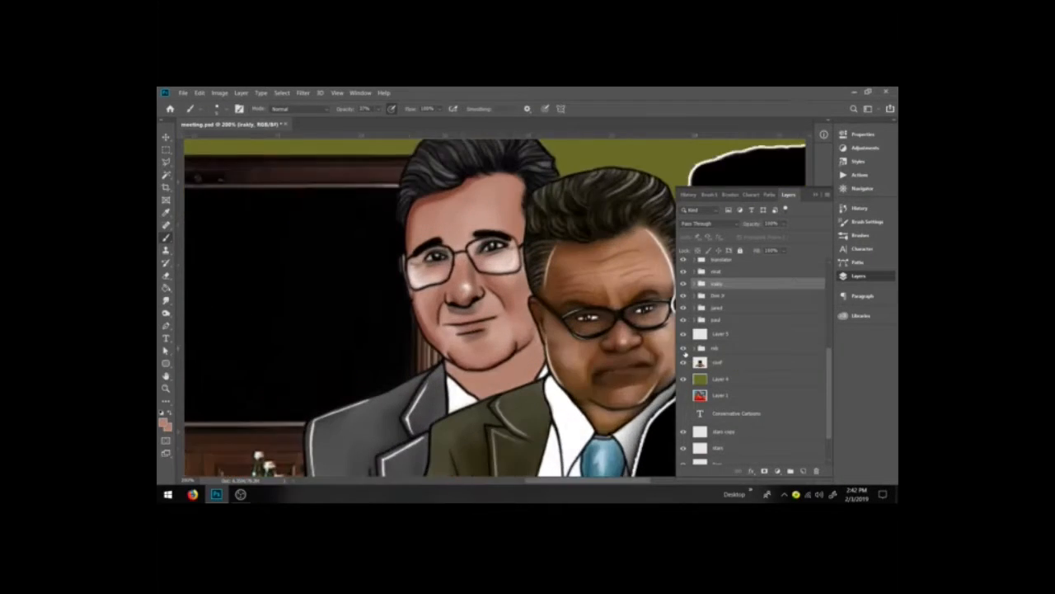
Step: Expand the group, select the color layer and review the whole composition before zooming back onto the faces
key(e)
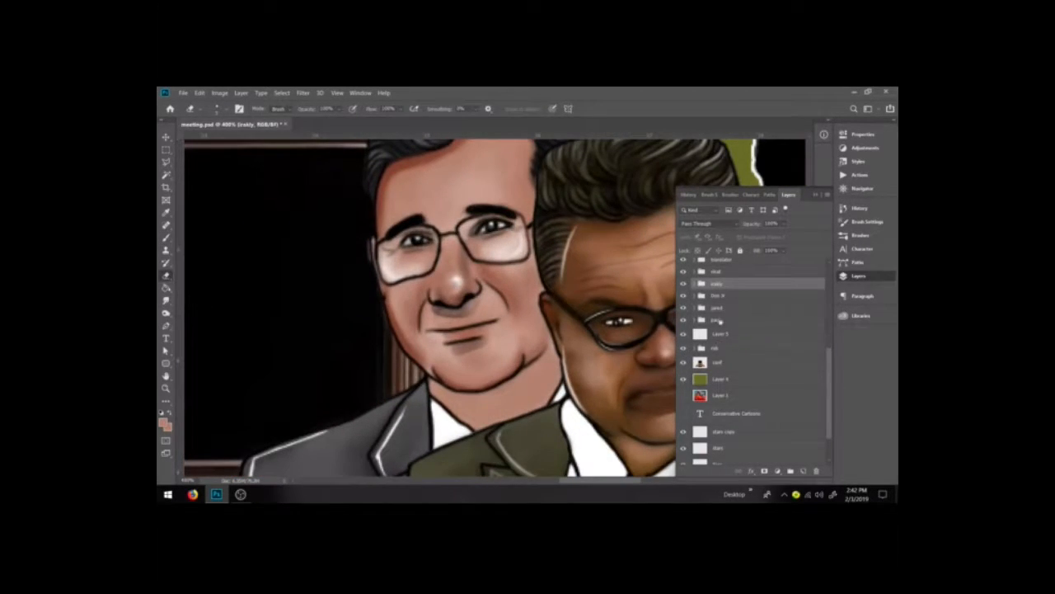
click(693, 283)
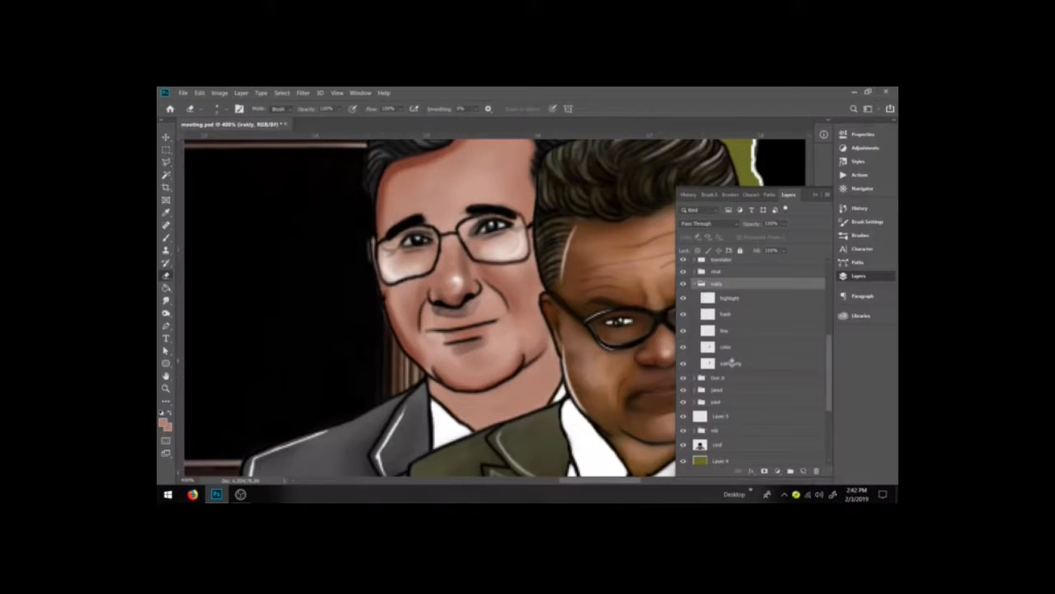
click(731, 363)
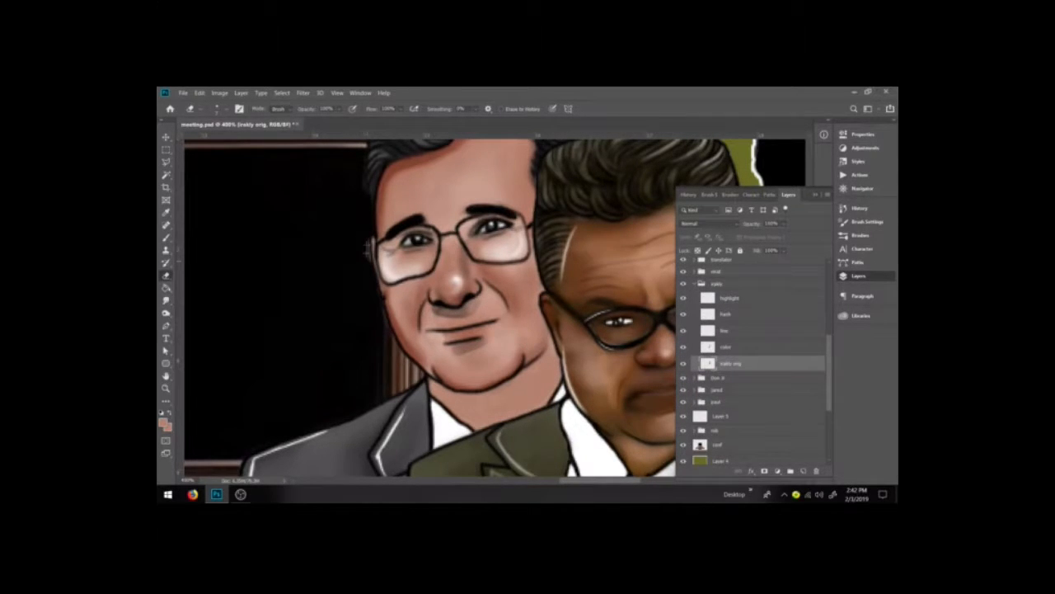
click(728, 347)
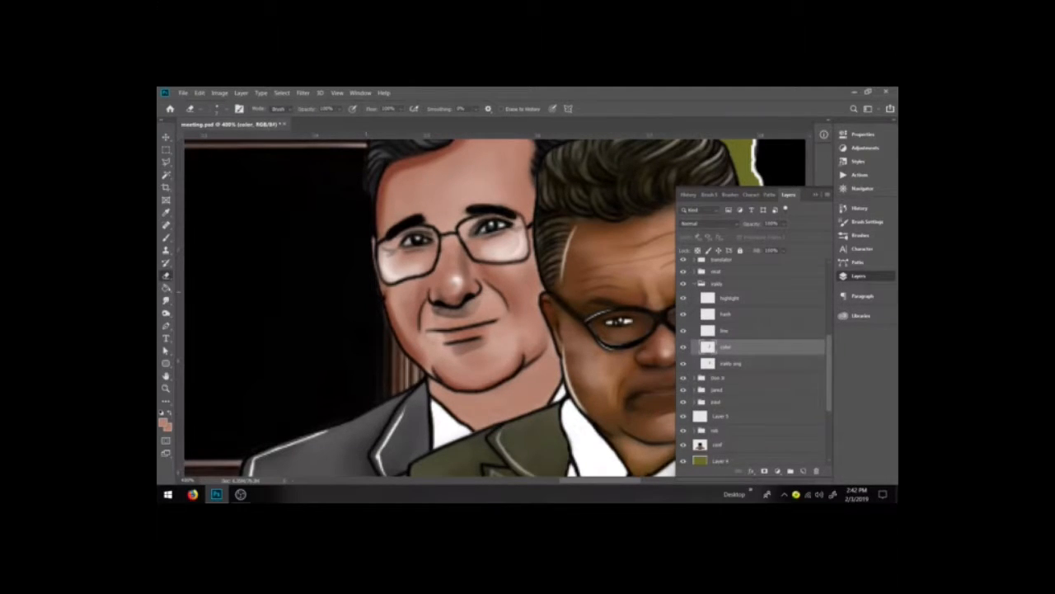
key(ctrl+minus)
key(ctrl+minus)
key(ctrl+minus)
key(ctrl+minus)
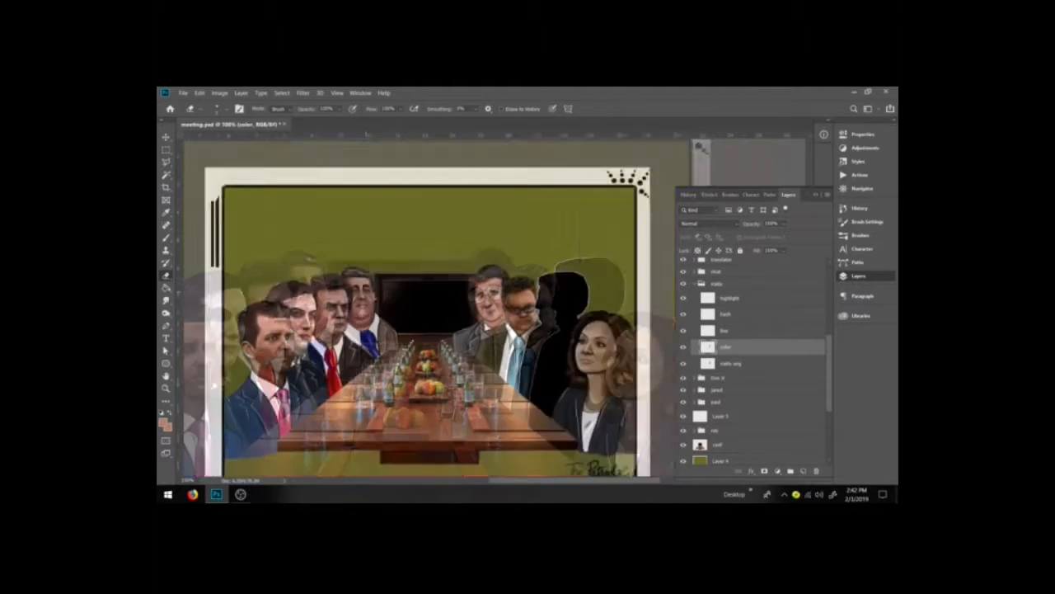
key(ctrl+minus)
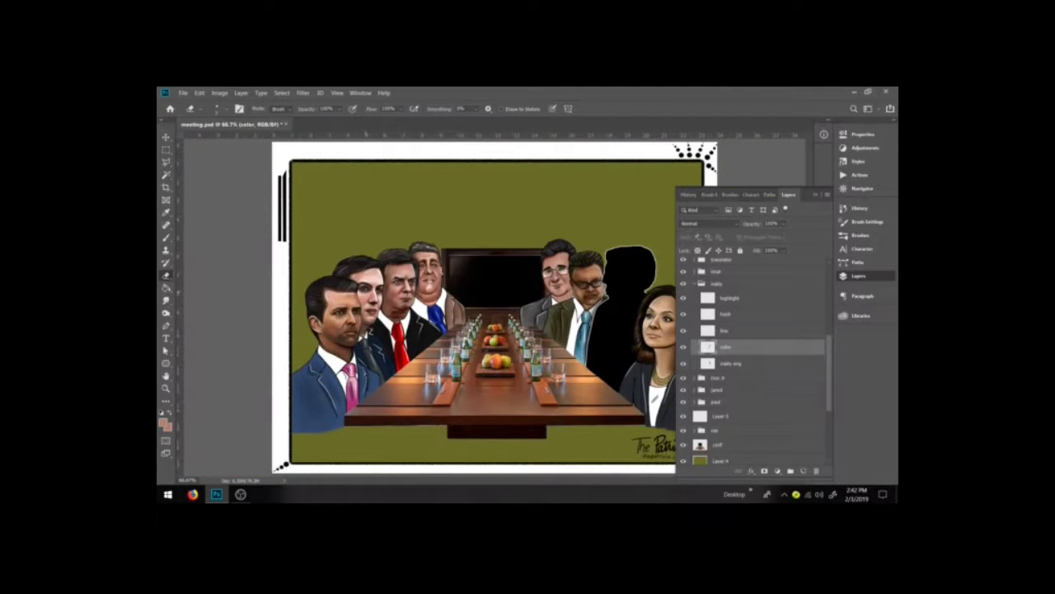
key(z)
drag(528, 256, 608, 304)
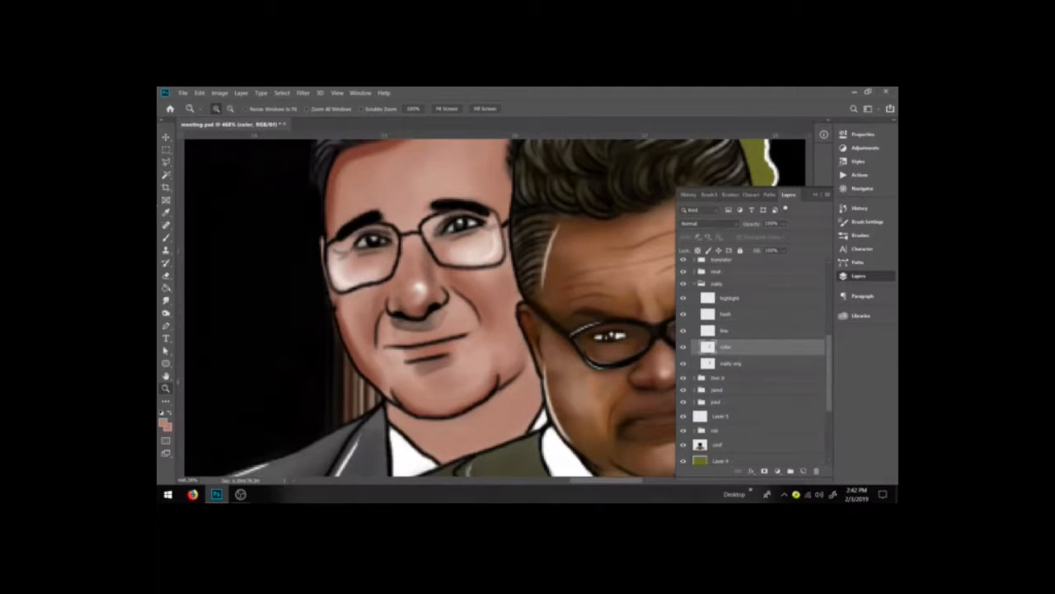
Step: Select the line layer and use Liquify's Forward Warp tool to nudge the left man's cheek outline
click(166, 137)
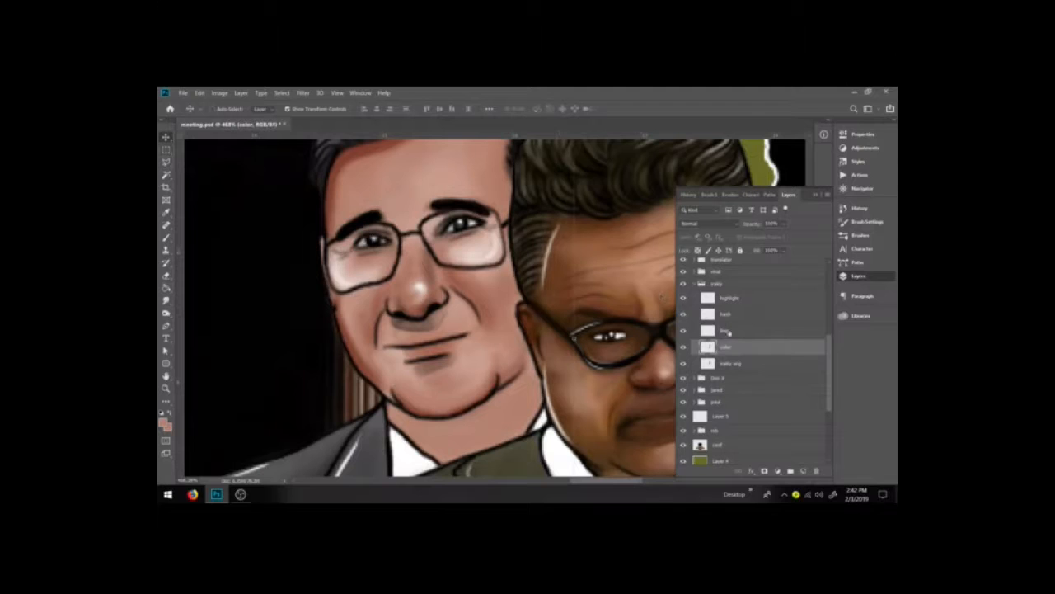
click(719, 330)
click(166, 149)
click(303, 92)
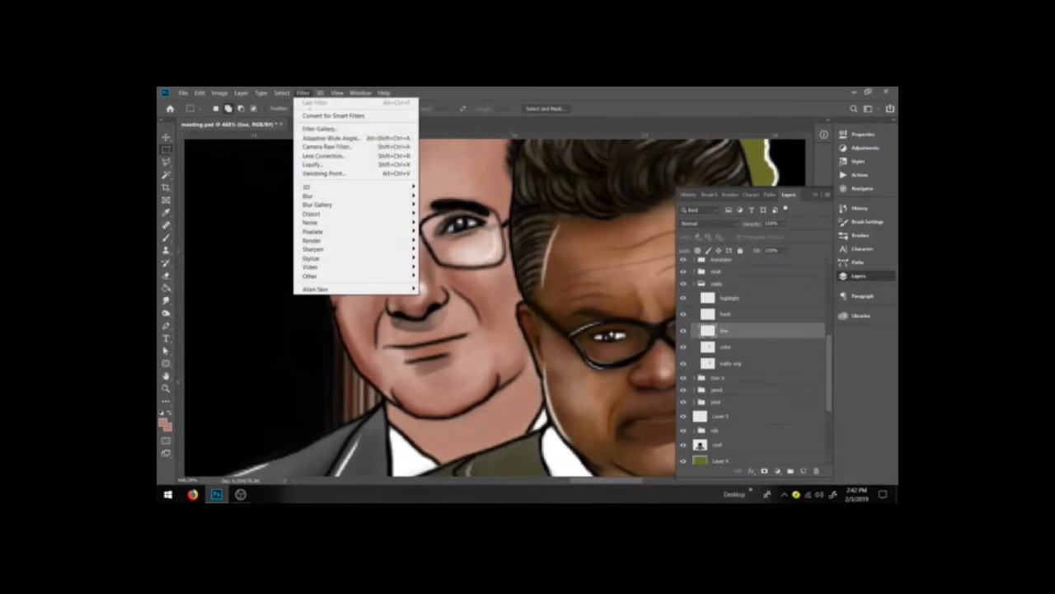
click(313, 164)
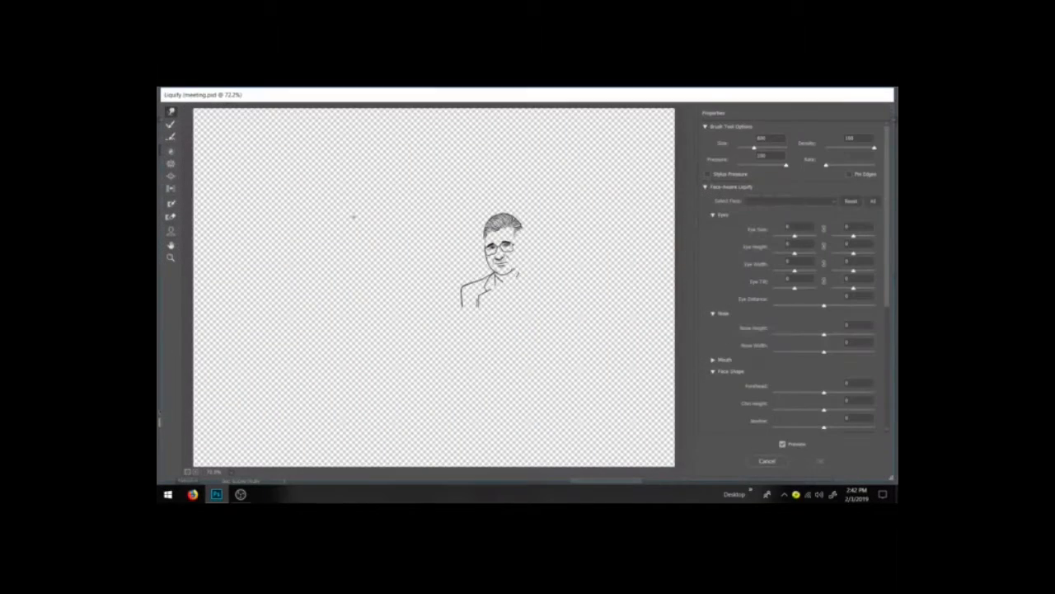
click(170, 257)
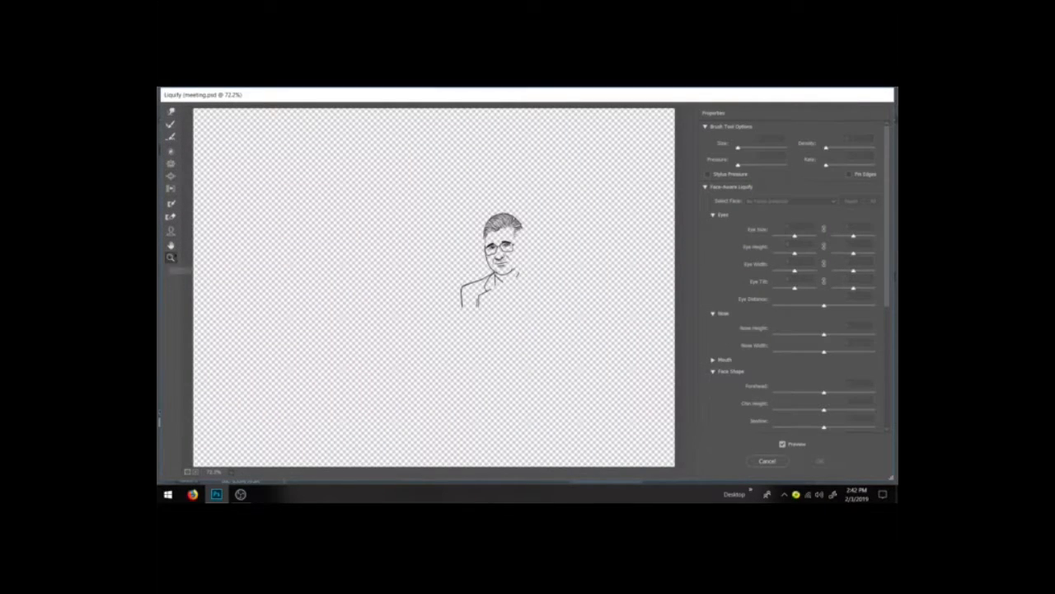
drag(483, 239, 553, 271)
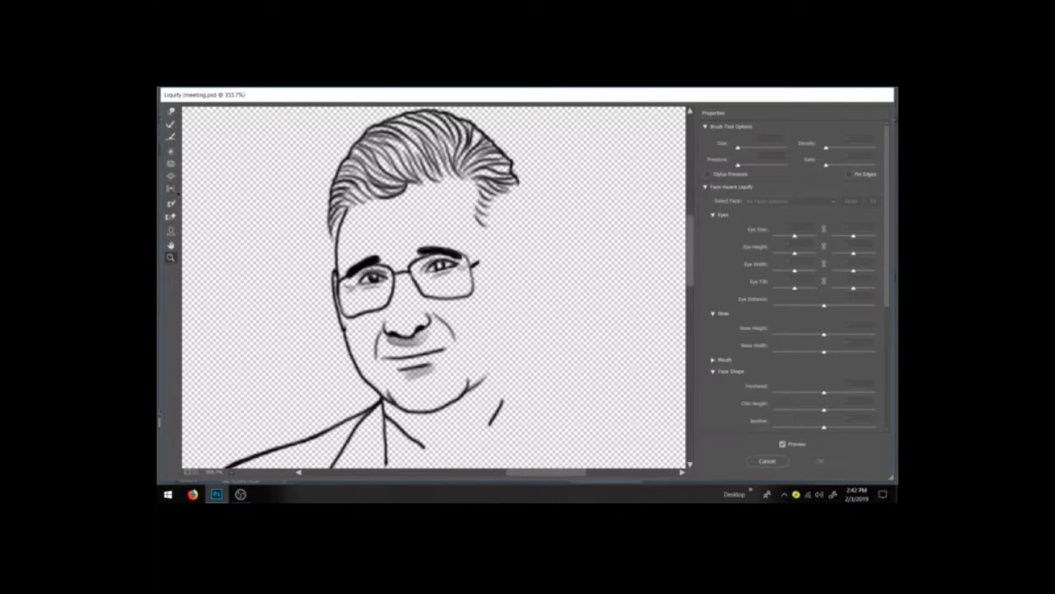
click(171, 111)
click(745, 149)
drag(744, 150, 744, 148)
drag(366, 299, 364, 302)
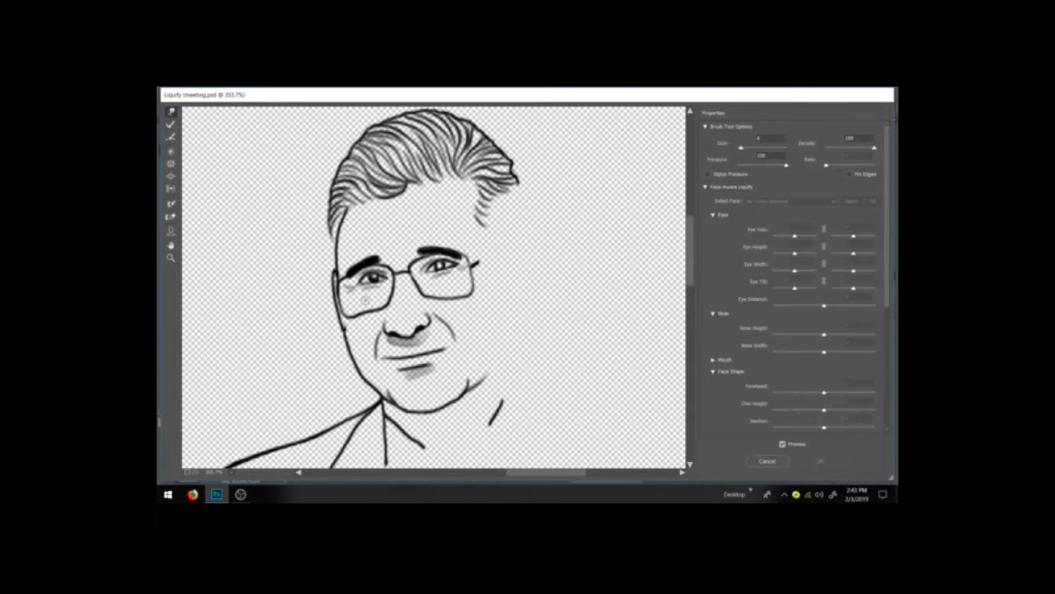
key(bracketright)
key(bracketright)
key(bracketright)
key(bracketright)
key(bracketright)
click(820, 460)
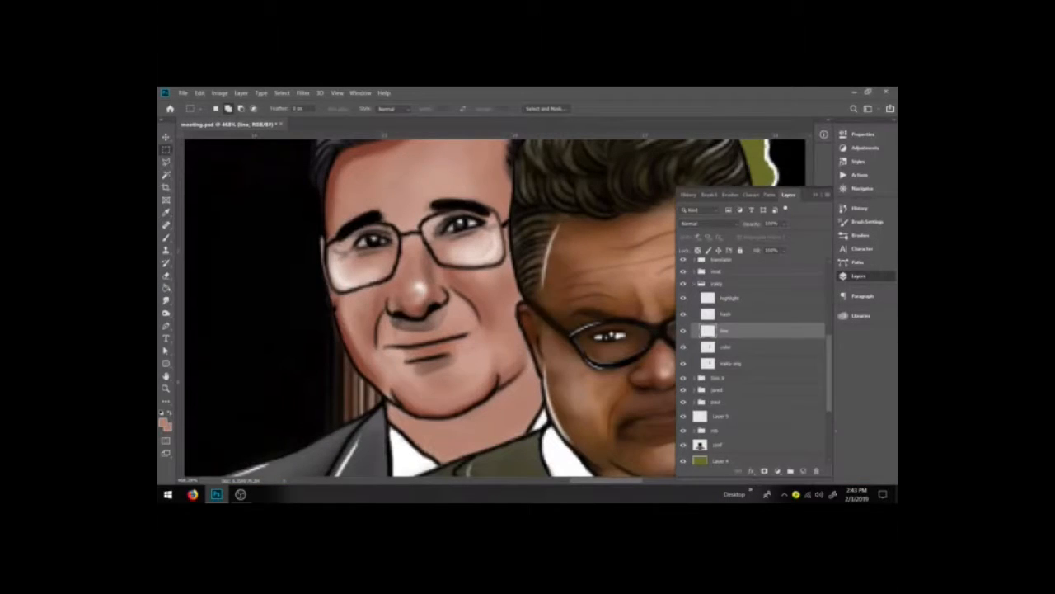
Step: Collapse the walla group, select the conf layer and add a new layer above it named line
key(ctrl+minus)
key(ctrl+minus)
key(ctrl+minus)
key(ctrl+minus)
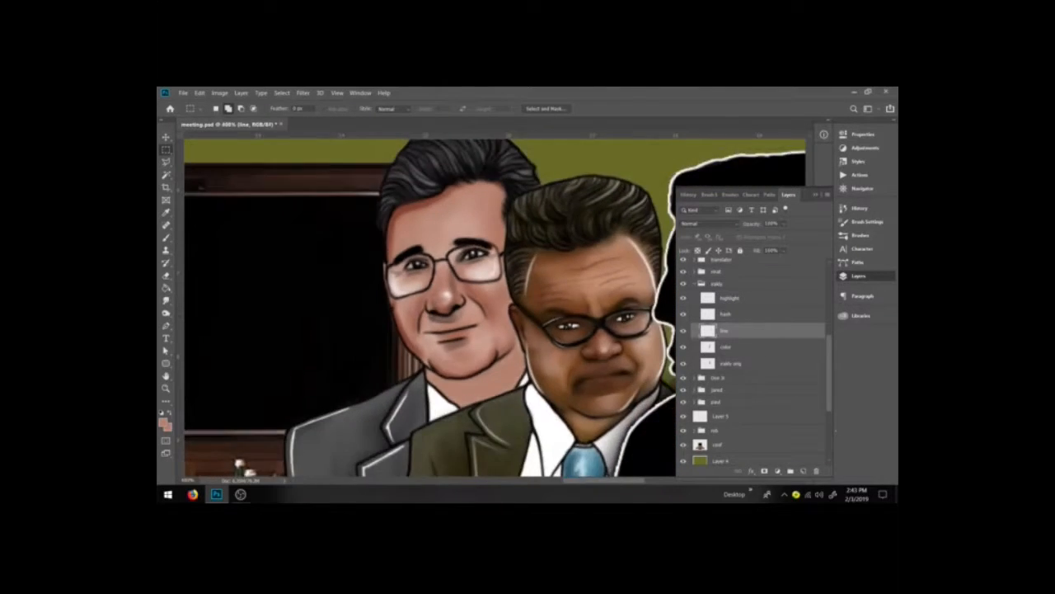
key(ctrl+minus)
key(ctrl+minus)
key(ctrl+minus)
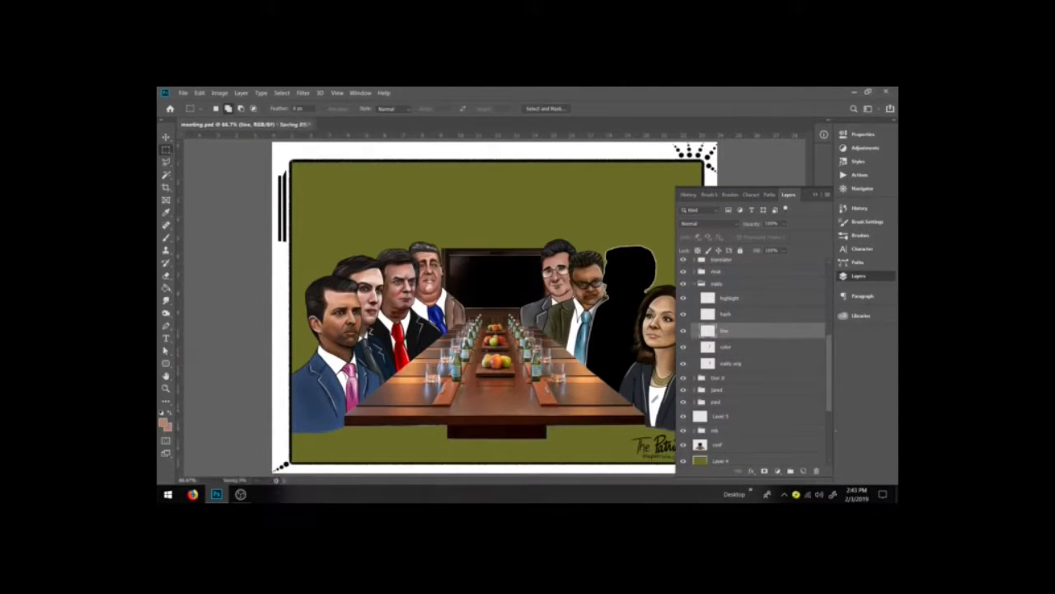
click(815, 195)
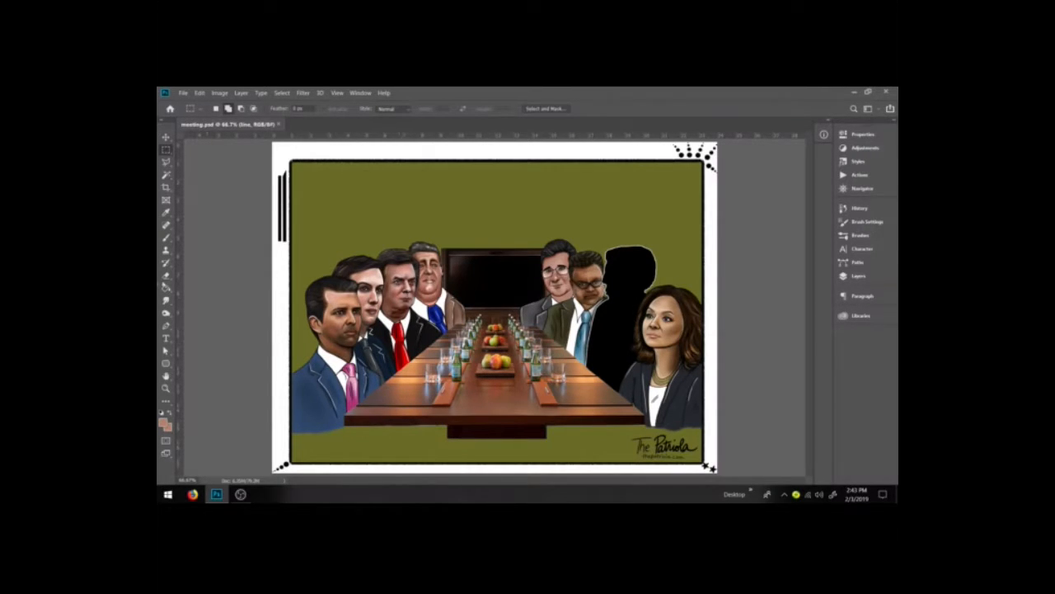
click(166, 161)
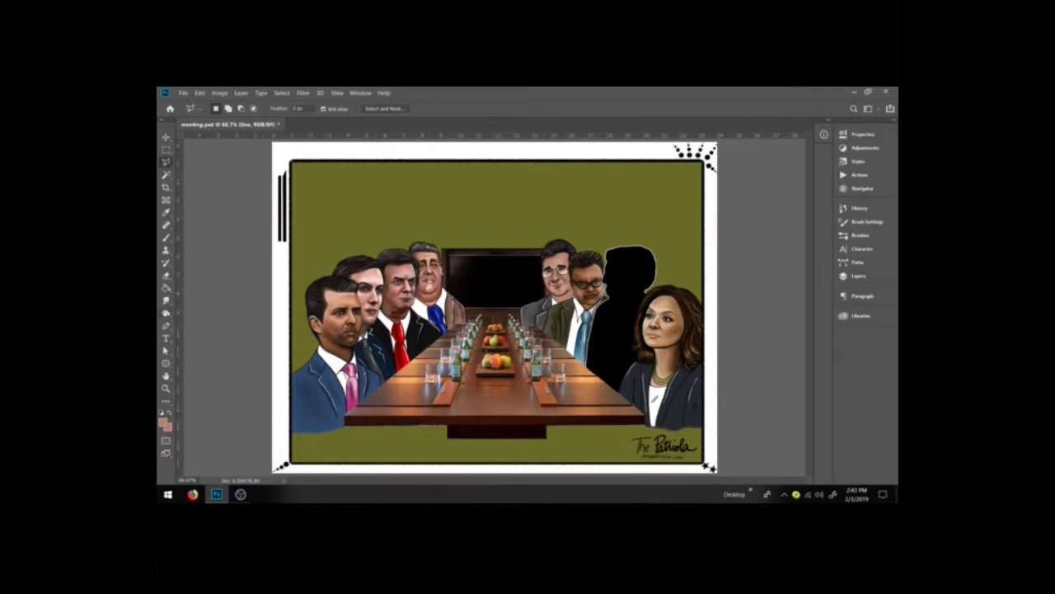
click(165, 326)
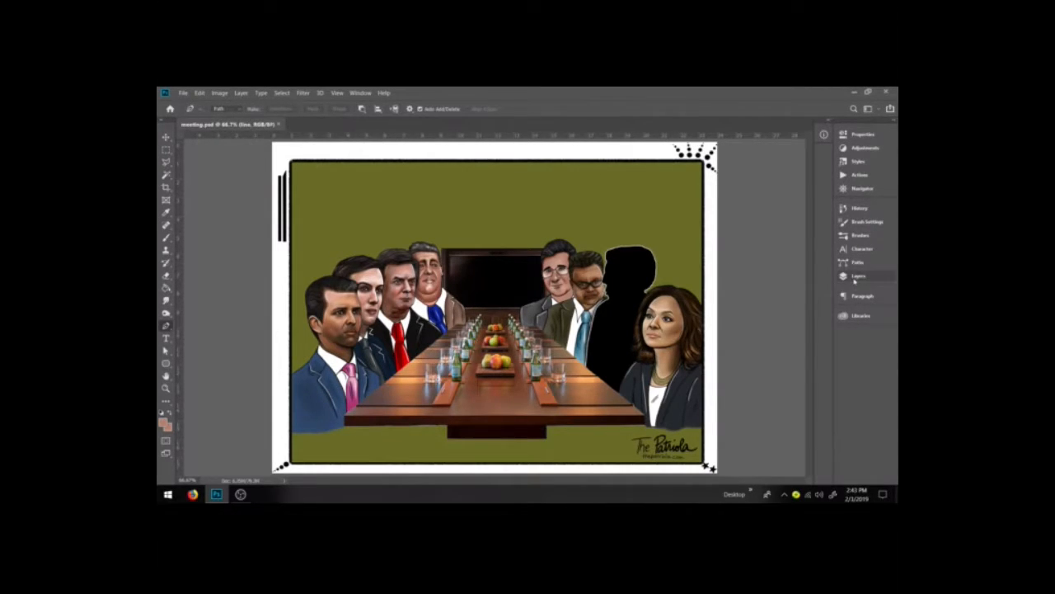
click(859, 276)
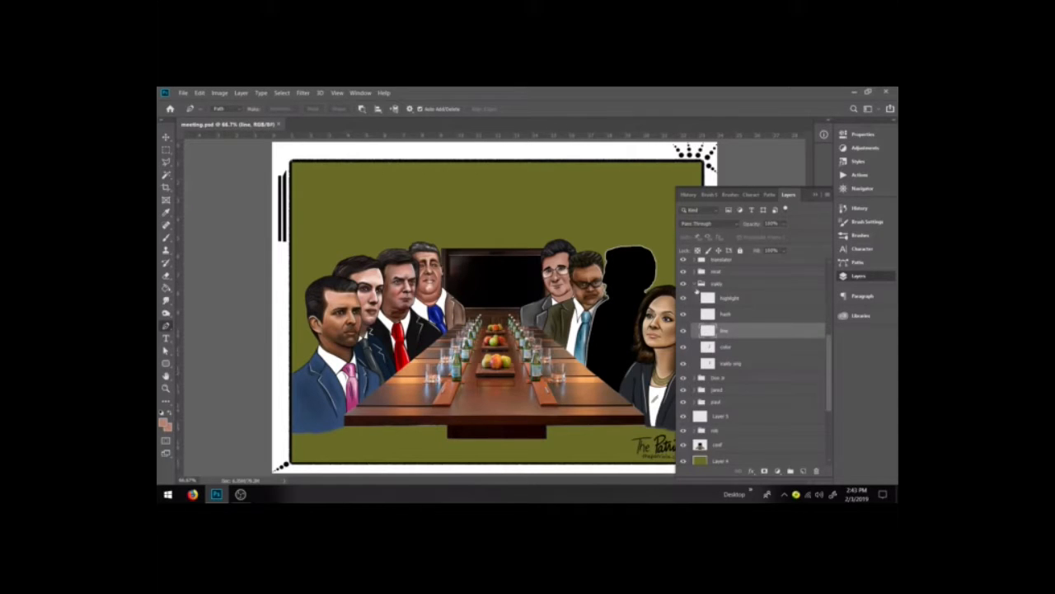
click(693, 284)
click(723, 362)
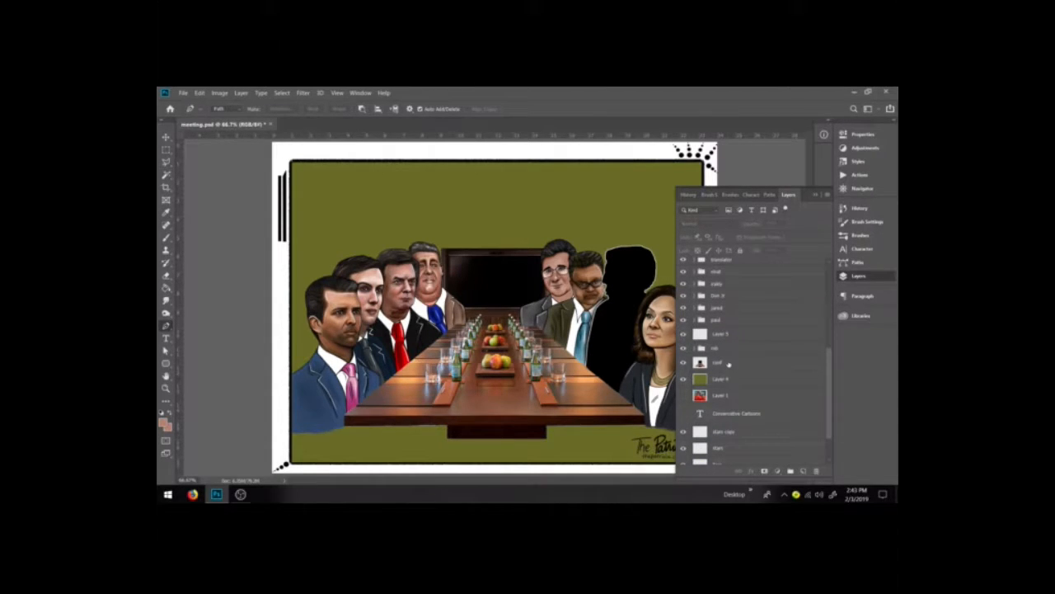
click(804, 471)
double_click(720, 362)
key(BackSpace)
text(line)
key(Return)
click(823, 195)
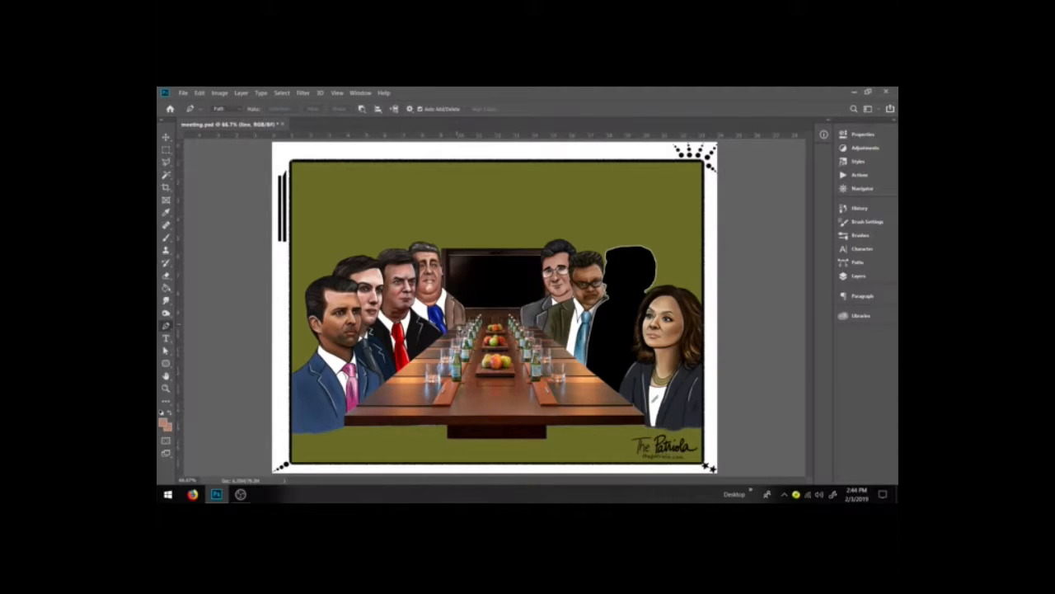
Step: Draw a pen path along the table top, load it as a selection and invert the selection
click(457, 324)
click(345, 417)
click(647, 417)
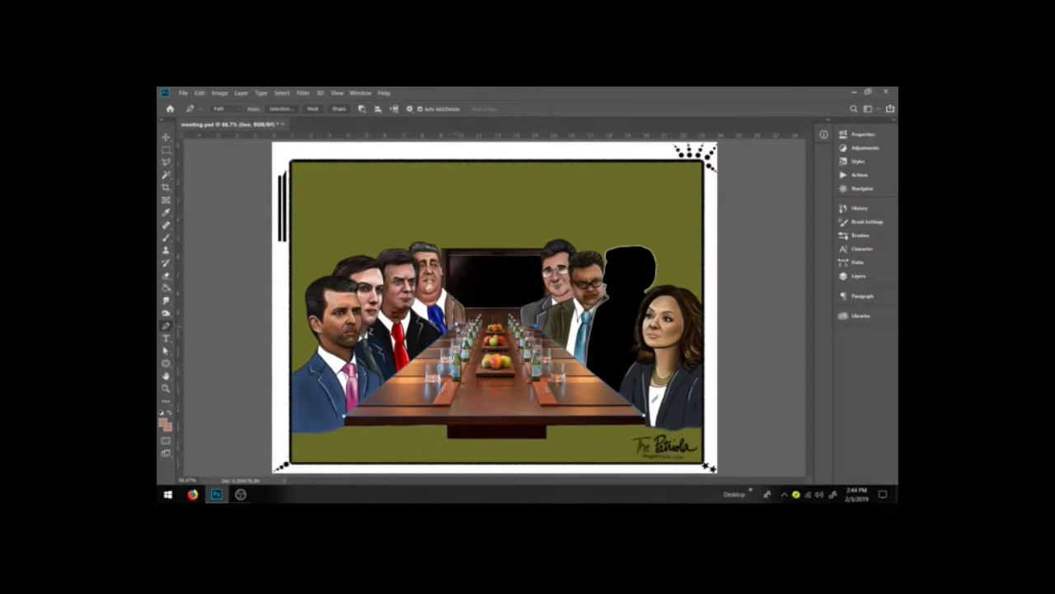
click(853, 262)
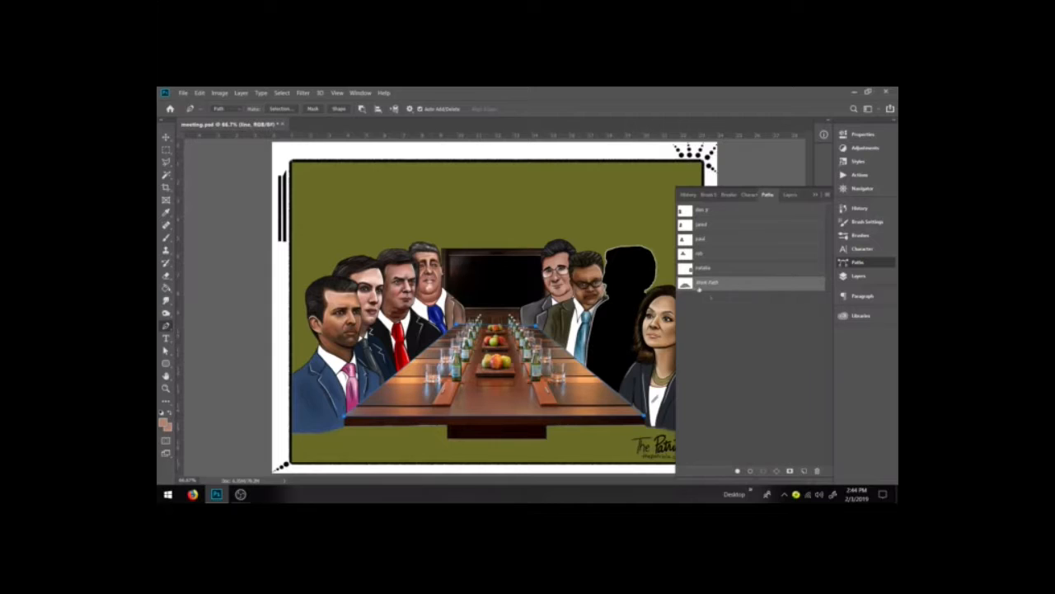
ctrl+click(685, 284)
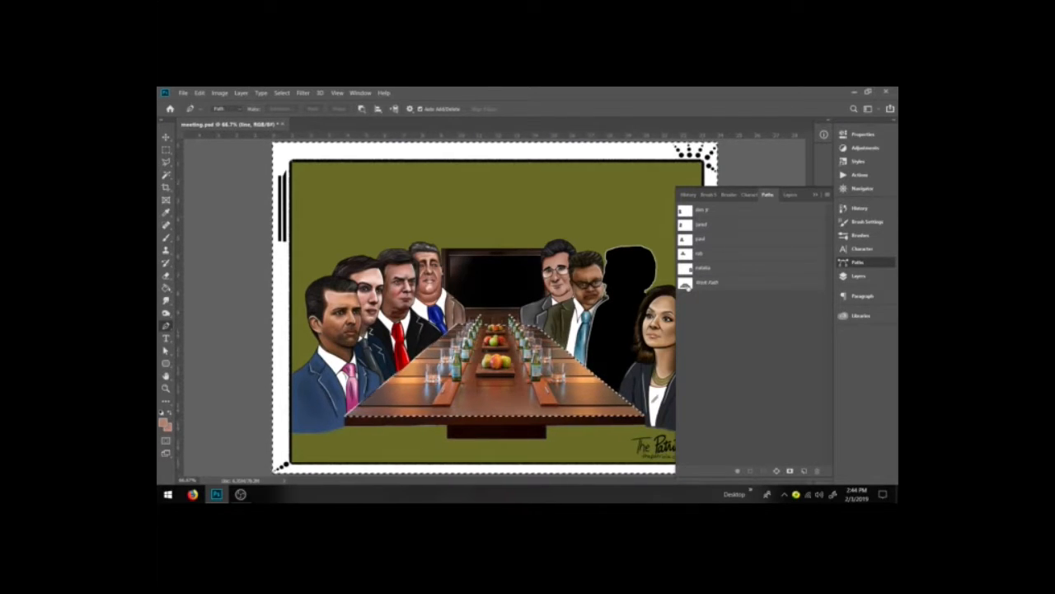
key(ctrl+shift+i)
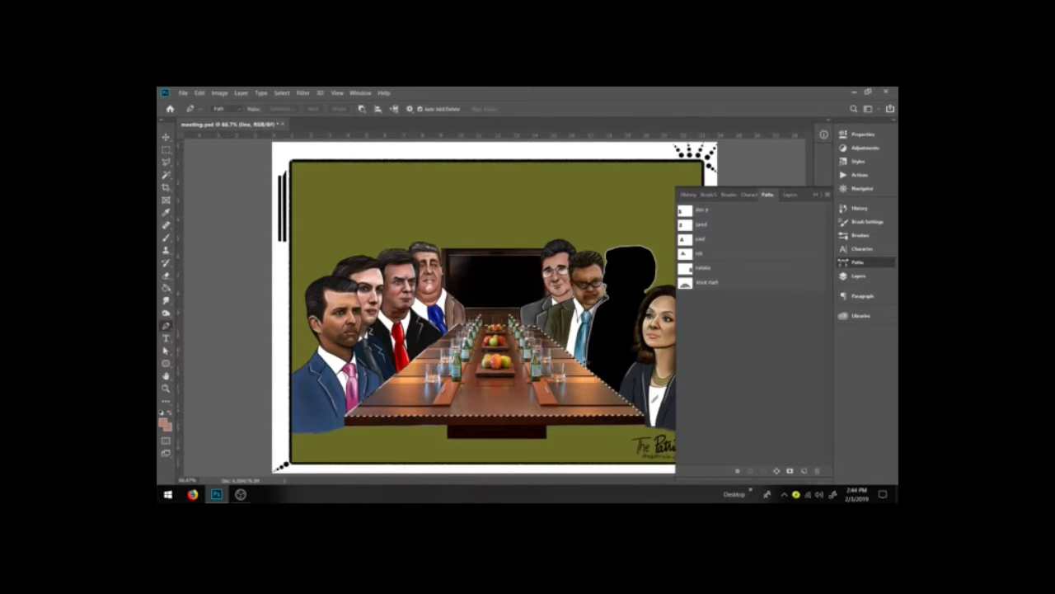
Step: Sample the table's brown and paint it flat across the table top with the brush at 100% opacity
key(i)
click(484, 396)
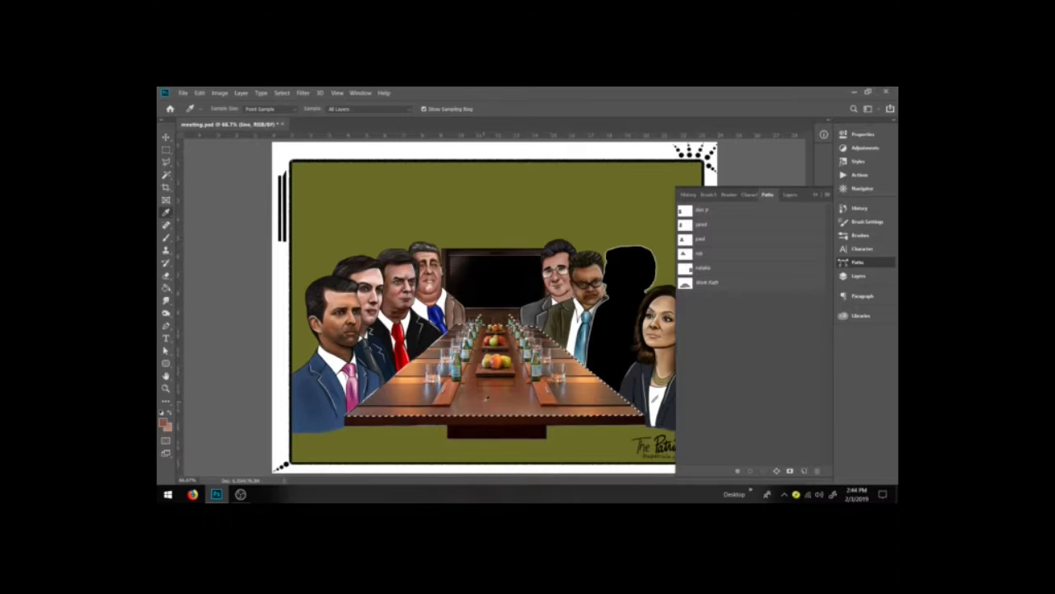
key(b)
key(bracketright)
key(bracketright)
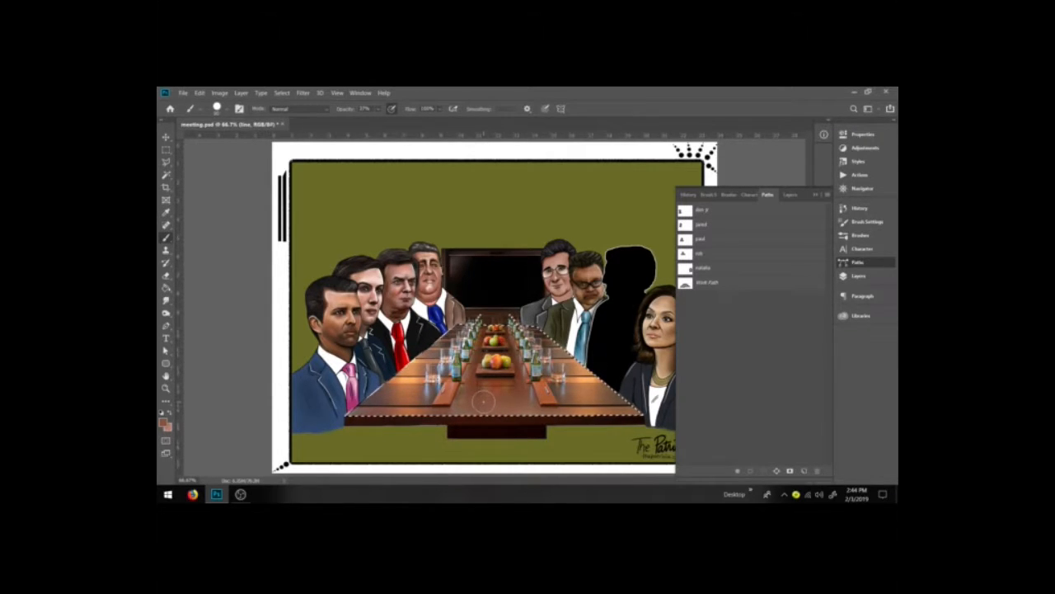
key(bracketright)
key(bracketright)
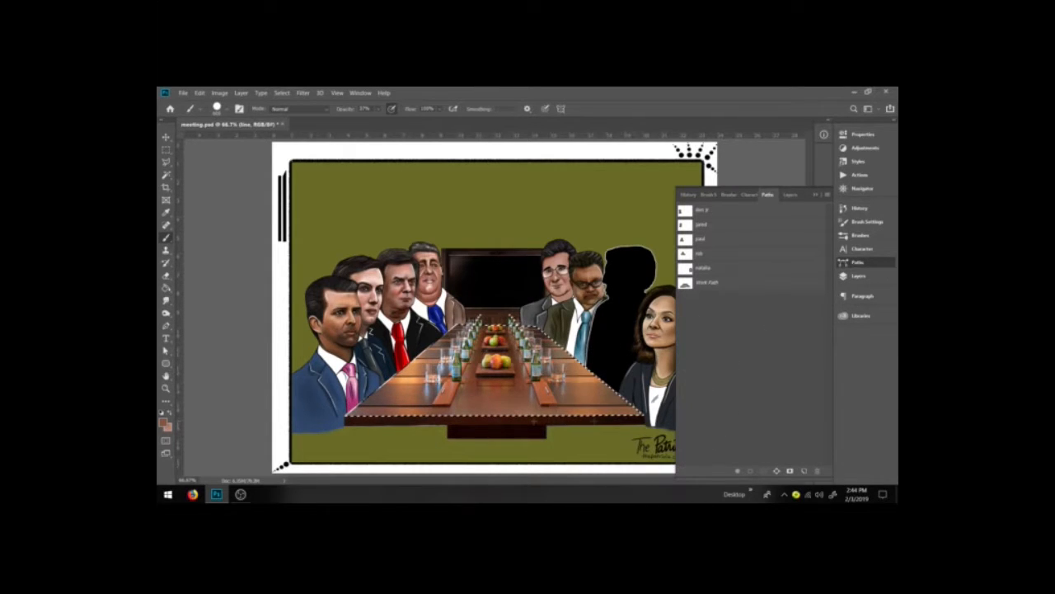
click(378, 109)
drag(382, 122, 467, 123)
drag(620, 406, 404, 404)
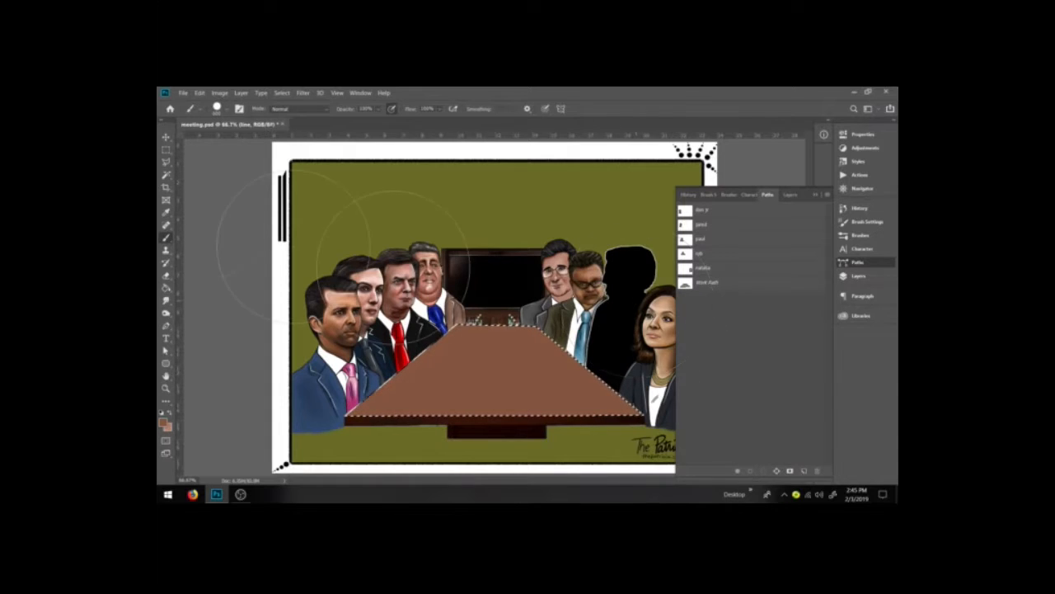
Step: Free-transform the line layer, stretching the painted table's lower corners slightly outward
click(166, 150)
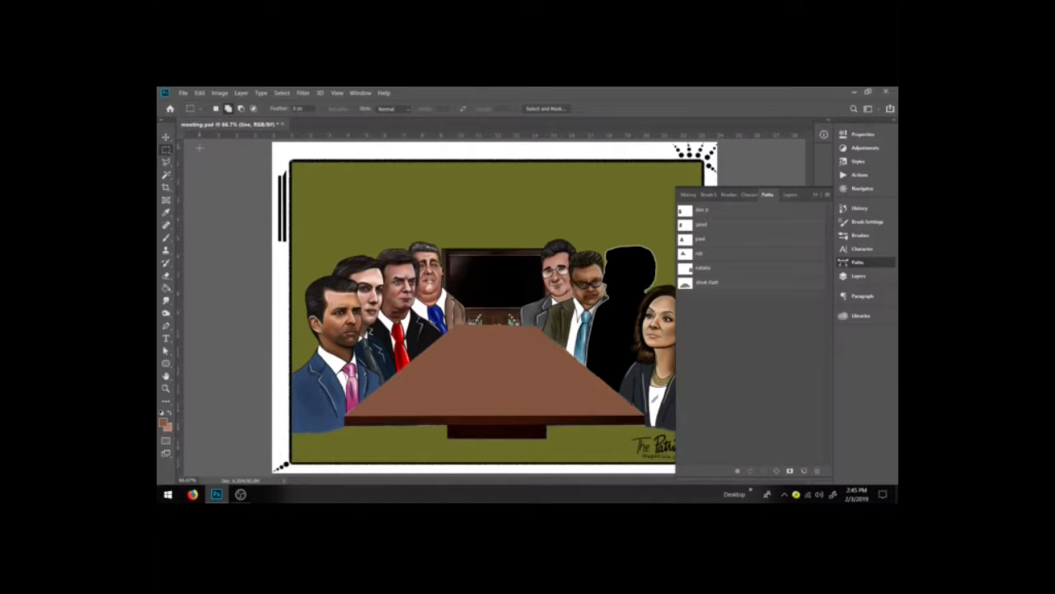
click(872, 276)
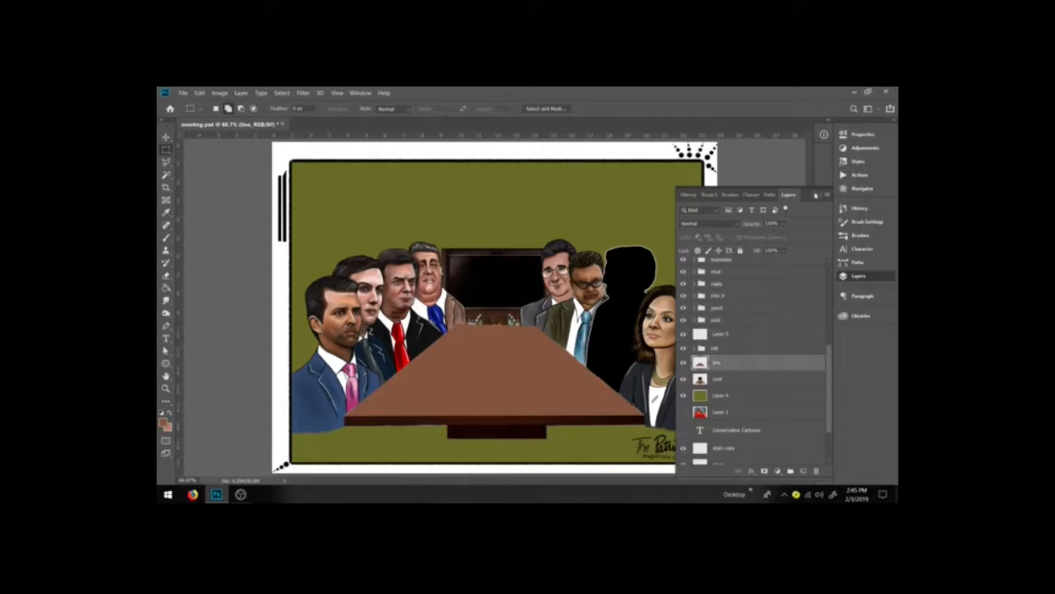
key(ctrl+t)
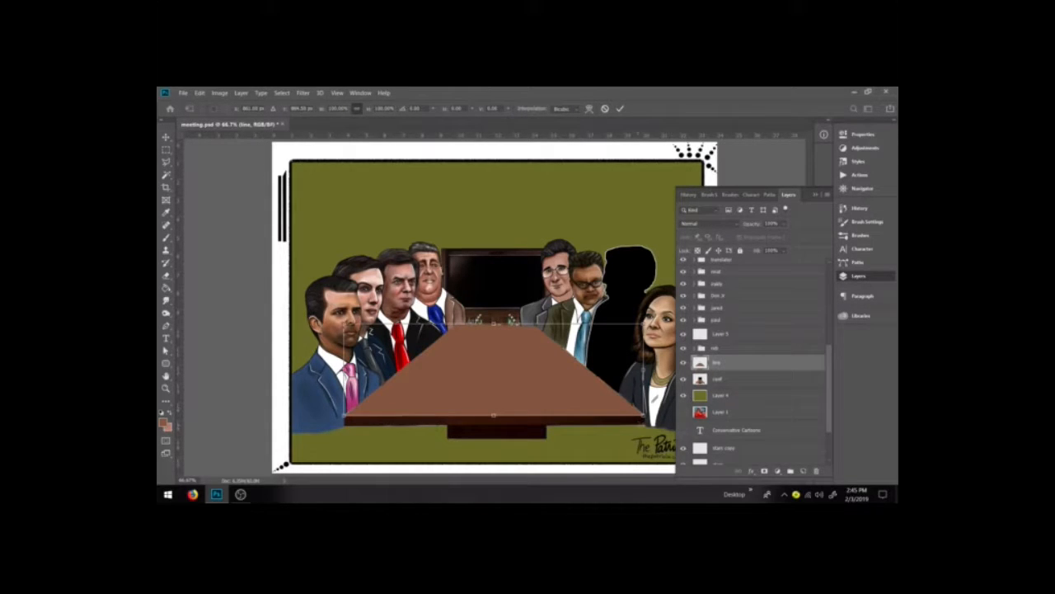
drag(643, 416, 656, 396)
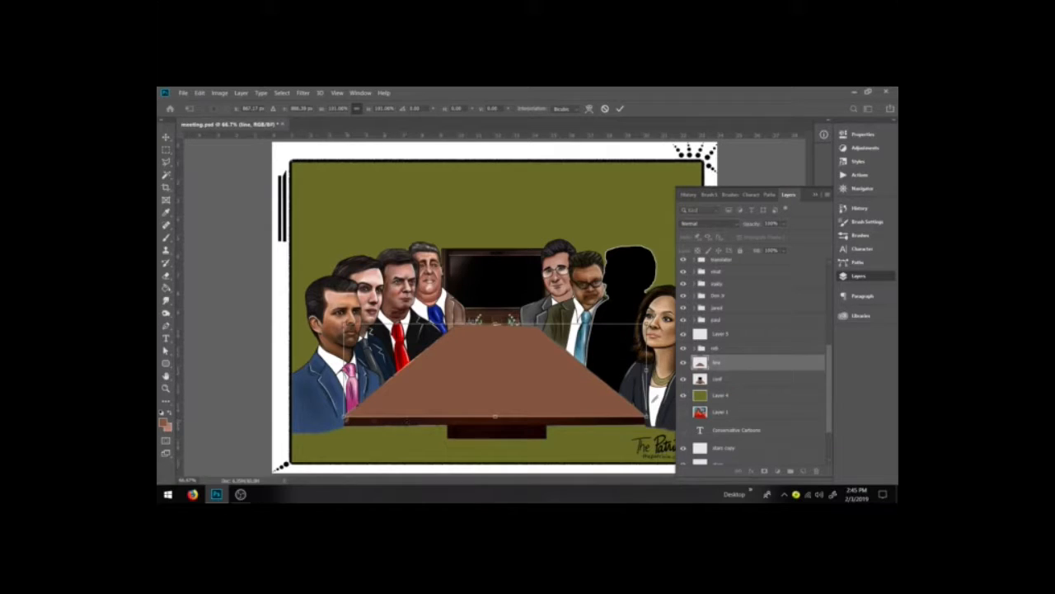
drag(343, 418, 336, 417)
drag(646, 324, 649, 323)
key(Return)
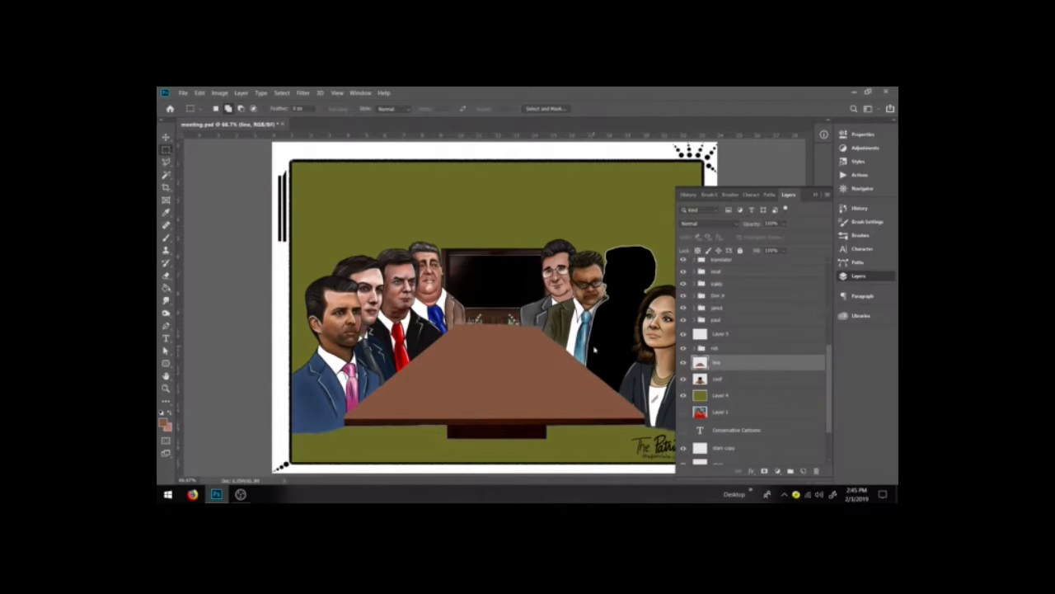
Step: Draw a straight pen path along the table's front edge and add an anchor point at its middle
click(168, 165)
click(166, 328)
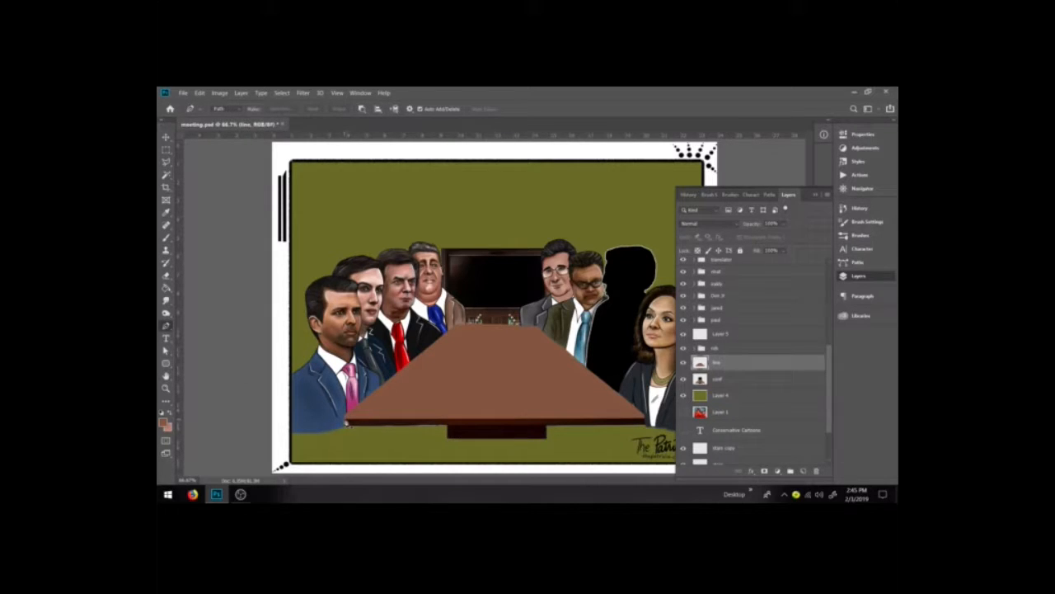
click(345, 422)
click(646, 425)
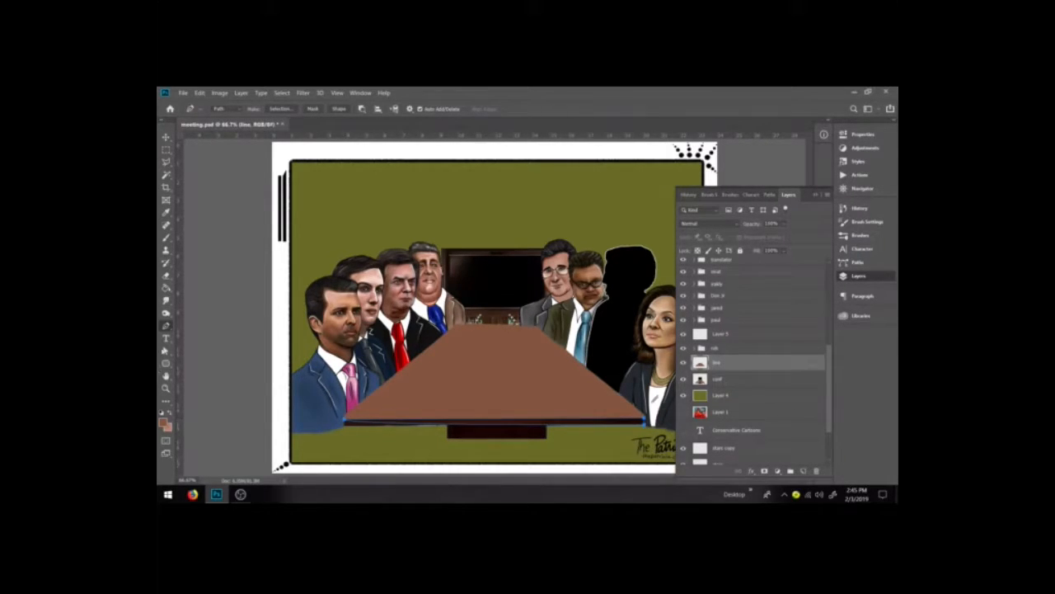
right_click(165, 327)
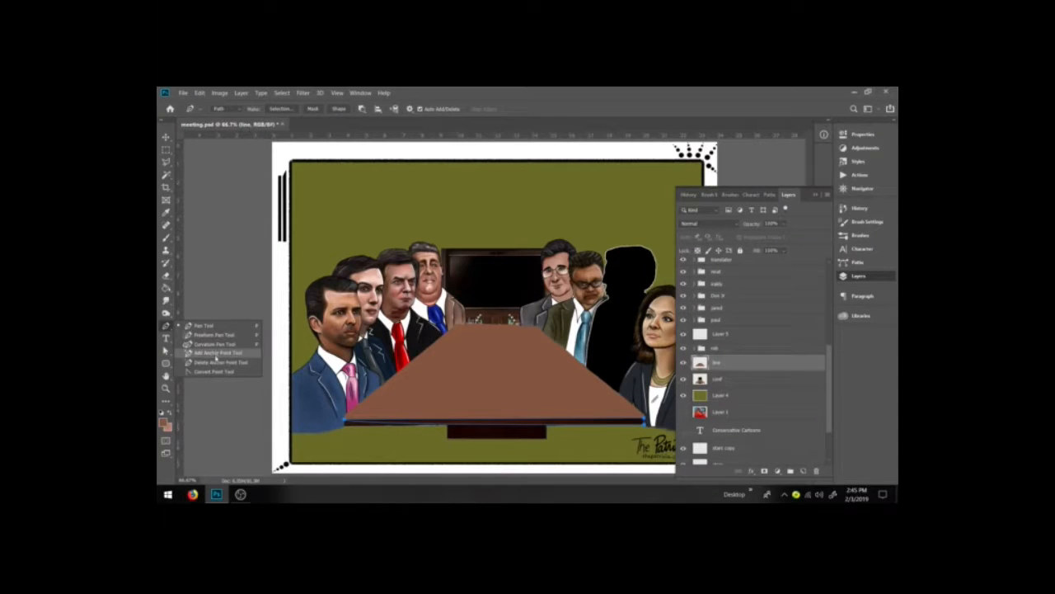
click(217, 353)
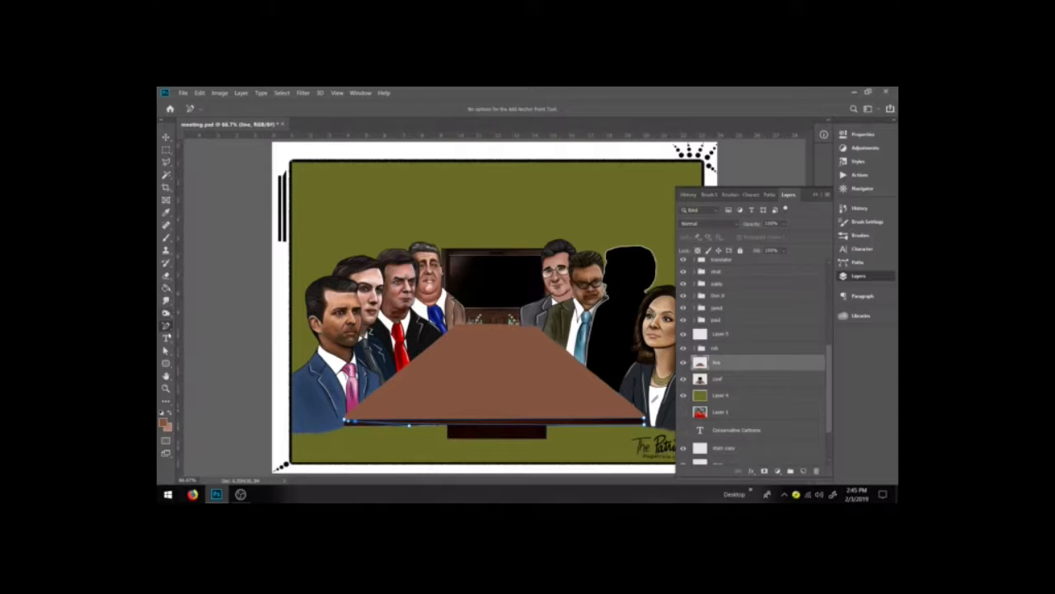
click(166, 351)
drag(354, 421, 498, 428)
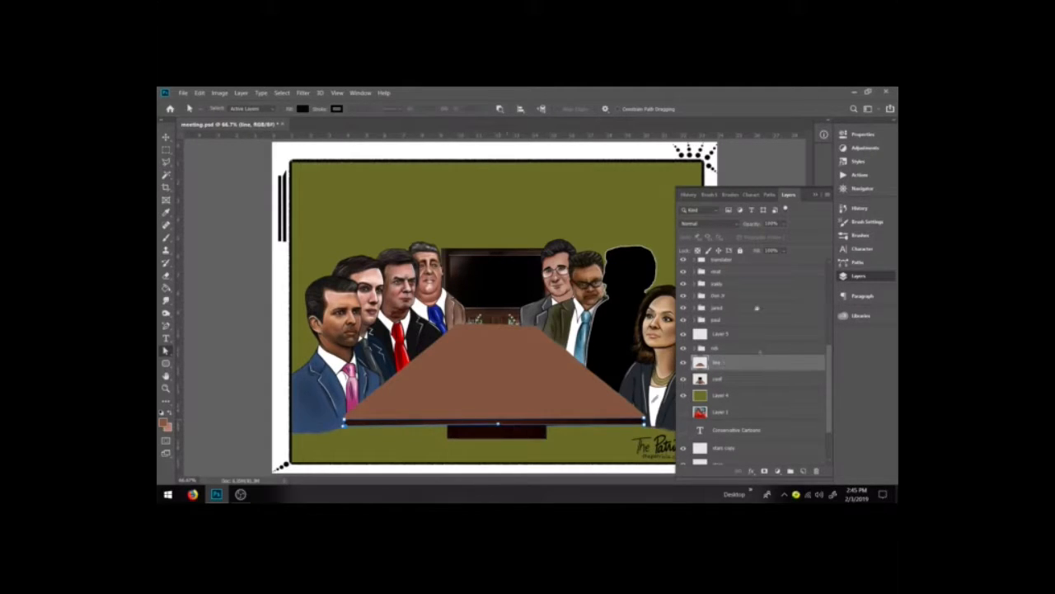
Step: Load the table's front-edge path as a selection and invert the selection
click(770, 195)
ctrl+click(688, 286)
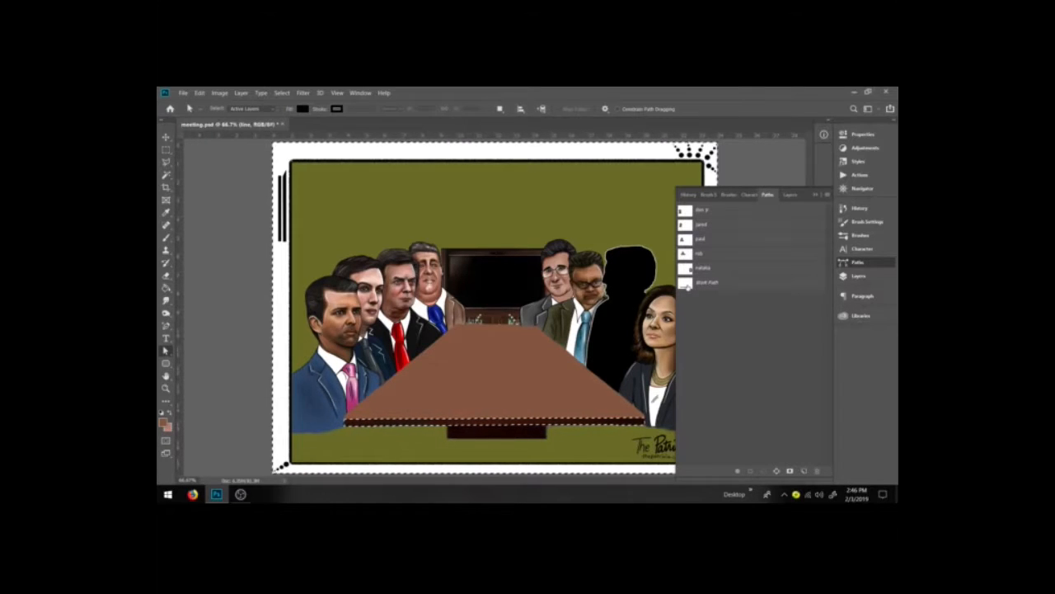
key(ctrl+shift+i)
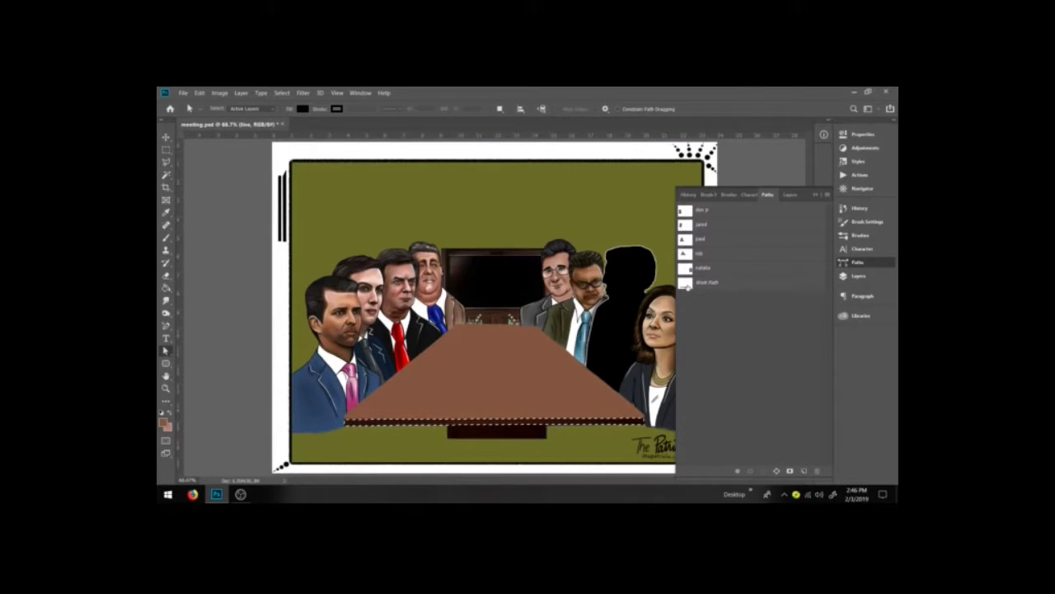
Step: Sample the table's brown with the brush and pick a slightly darker brown as the foreground colour
click(166, 238)
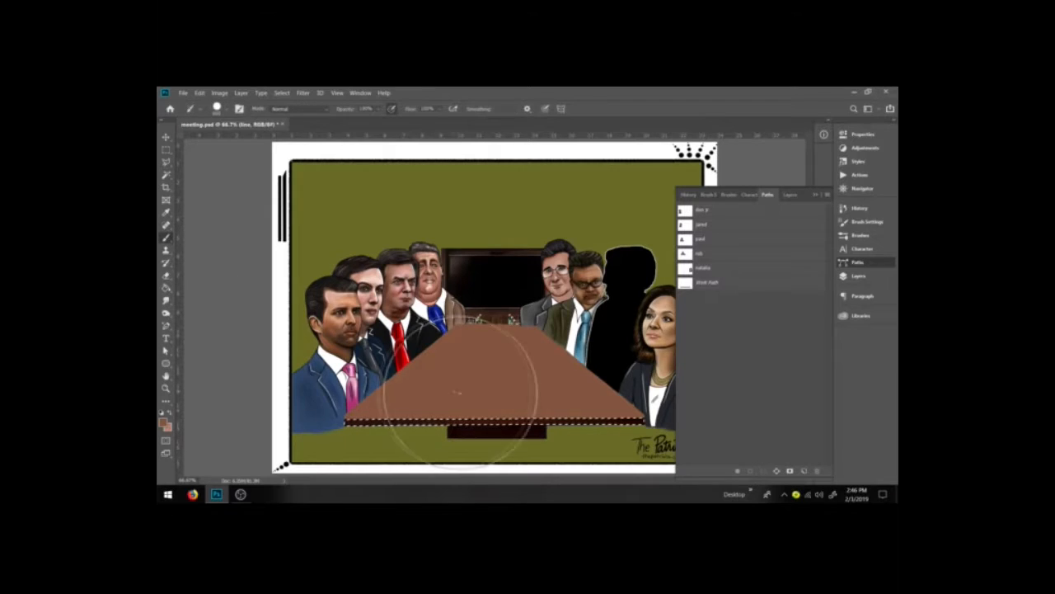
alt+click(484, 371)
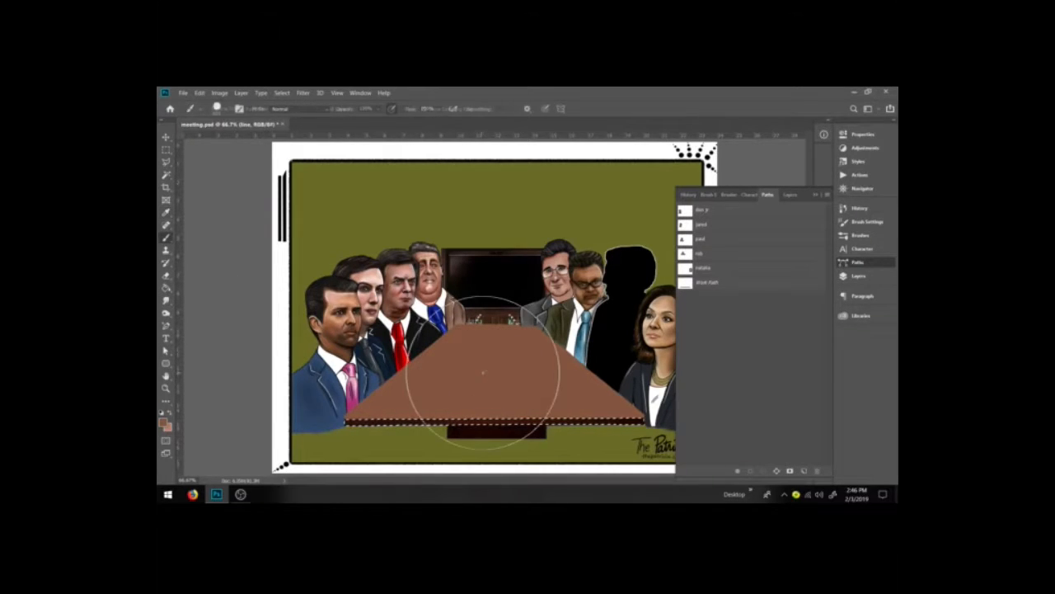
click(164, 422)
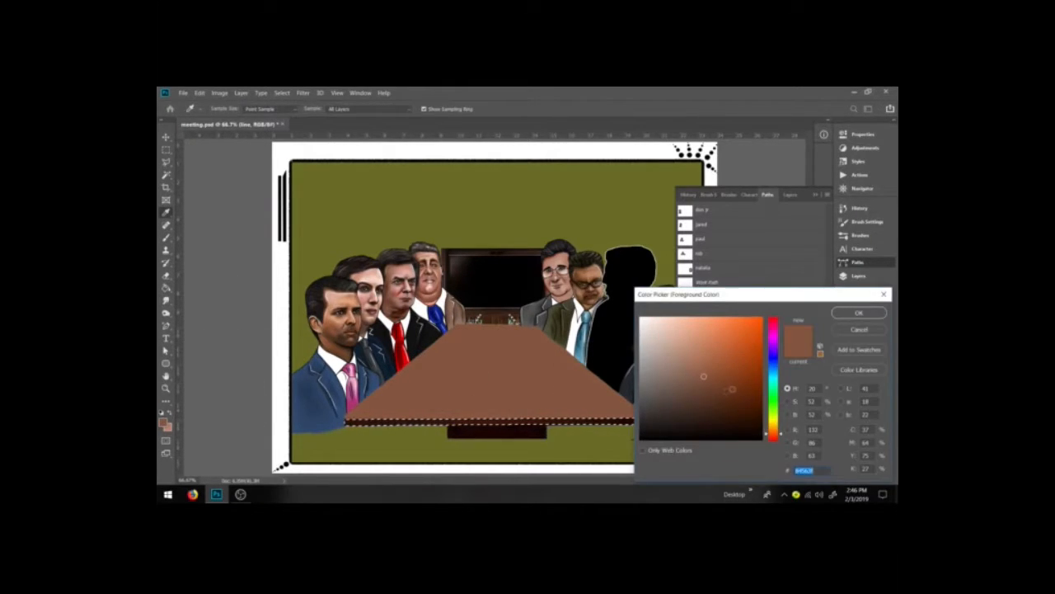
click(732, 389)
click(859, 313)
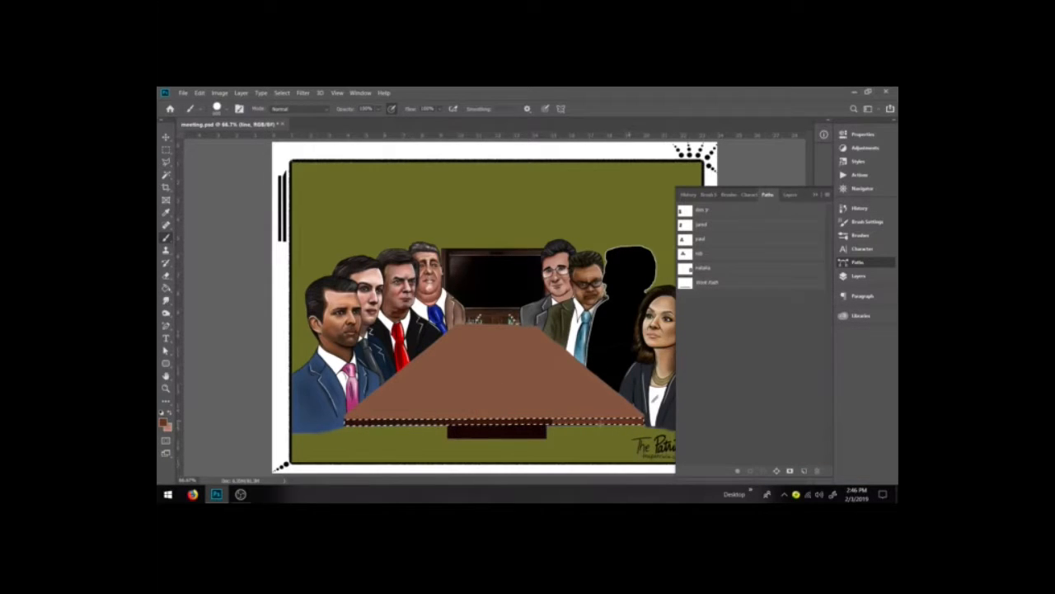
Step: Try free-transforming the front-edge strip wider across the table and undo the transform
key(m)
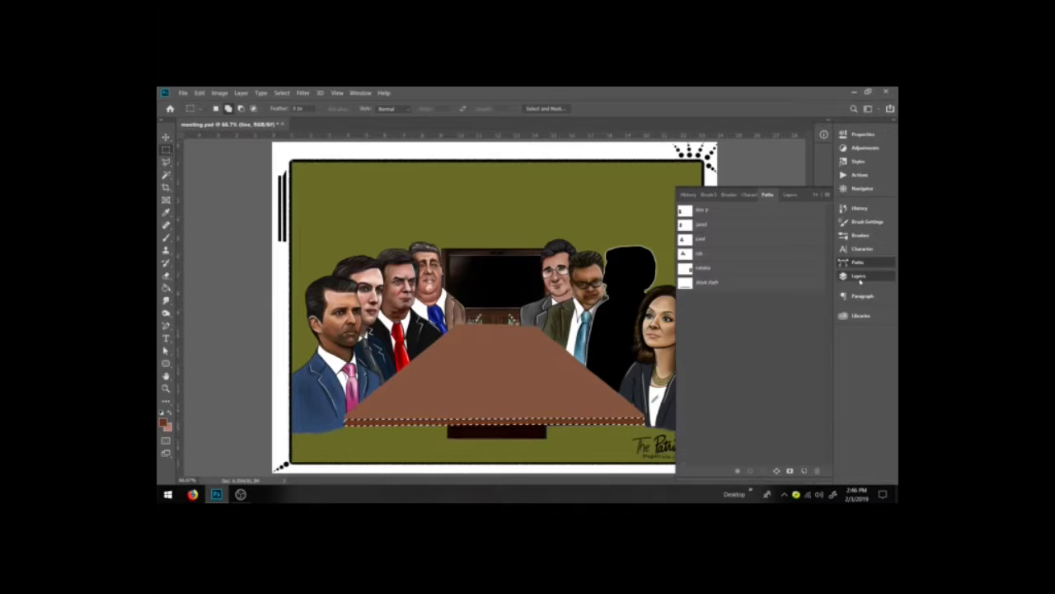
click(859, 279)
key(ctrl+t)
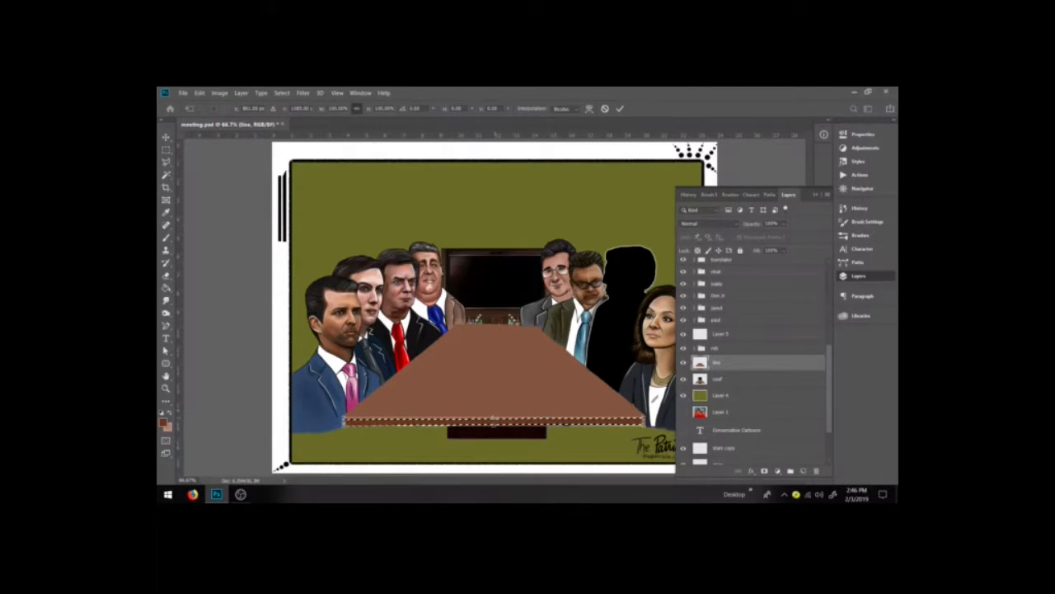
drag(347, 421, 284, 421)
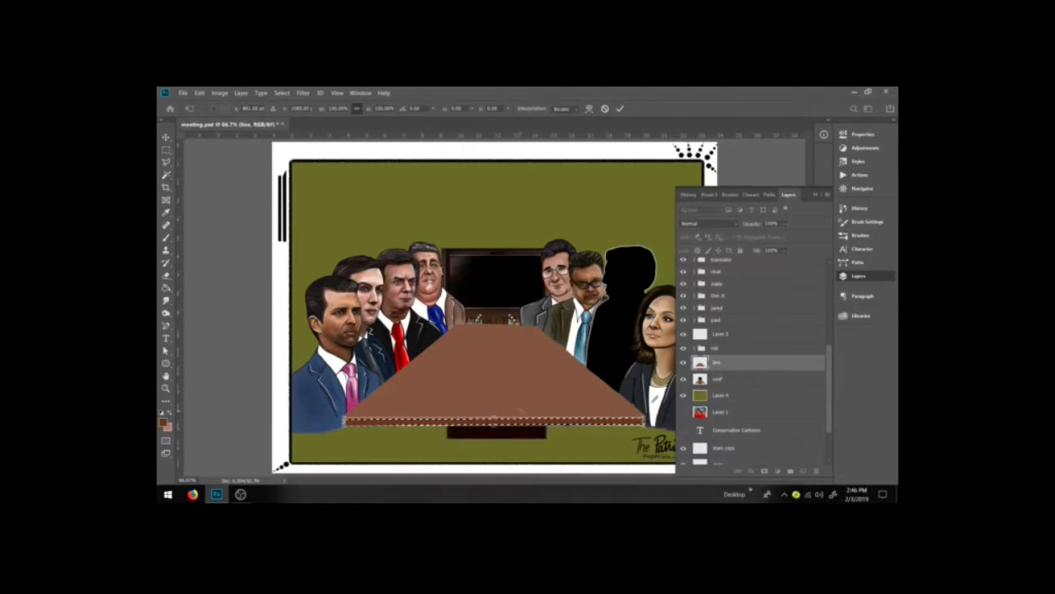
key(ctrl+plus)
scroll(521, 415, down, 3)
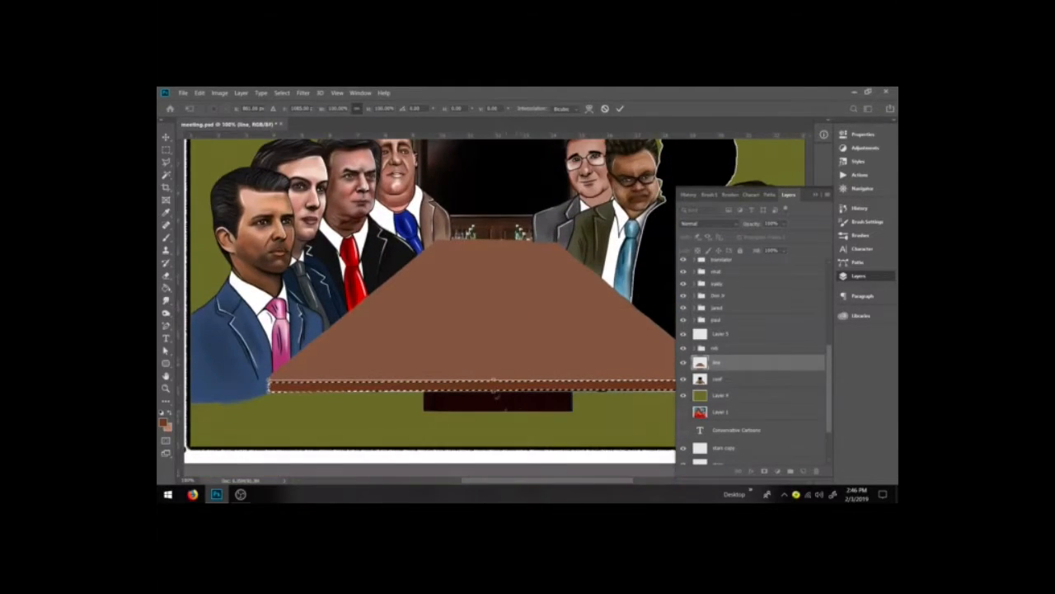
drag(494, 384, 498, 387)
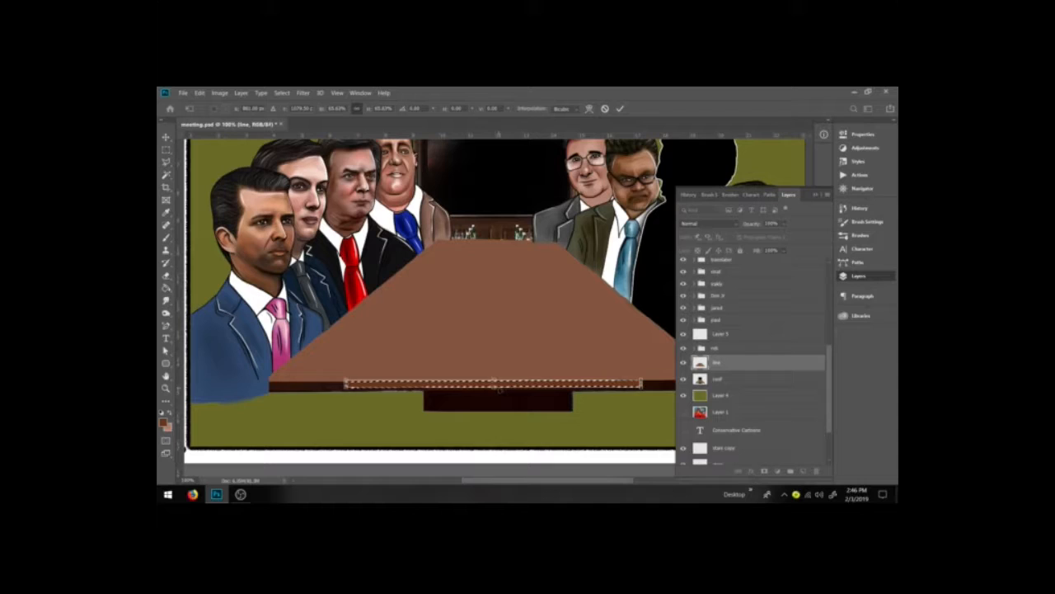
key(Return)
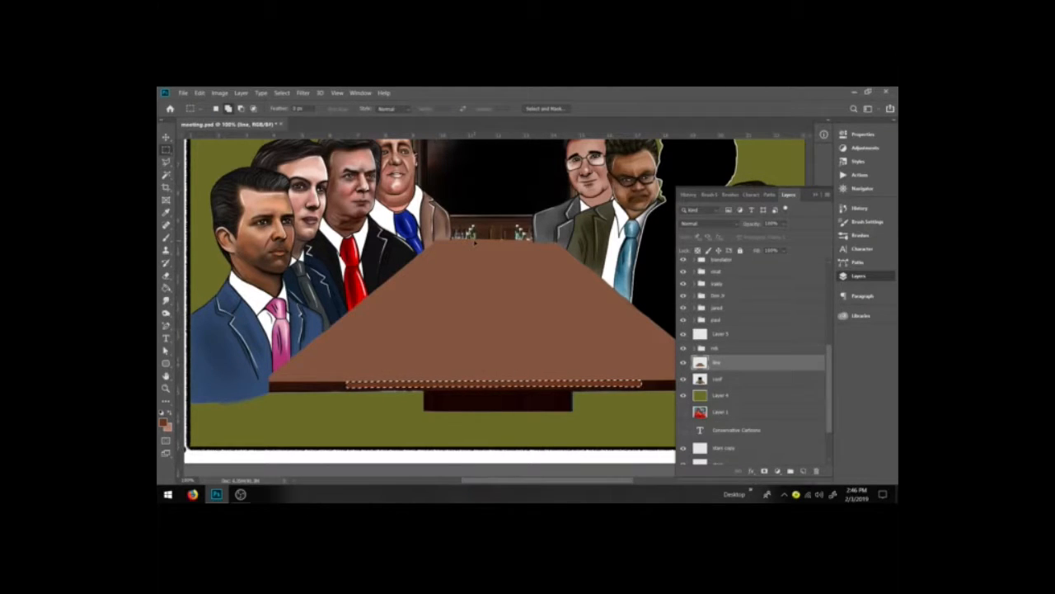
key(ctrl+z)
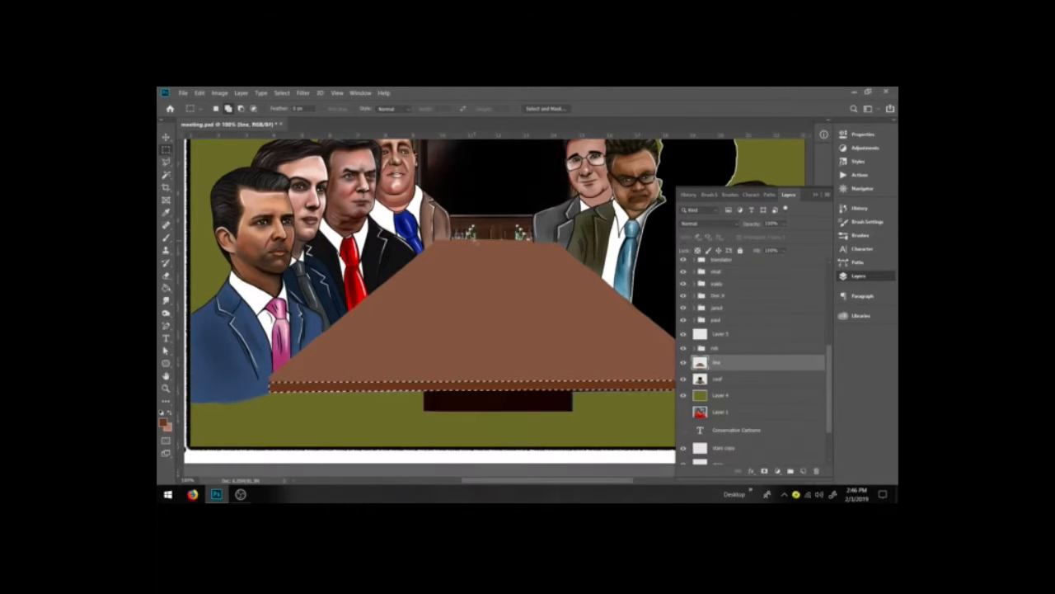
Step: Free-transform the front-edge strip into a thicker table edge, commit it and deselect
key(ctrl+t)
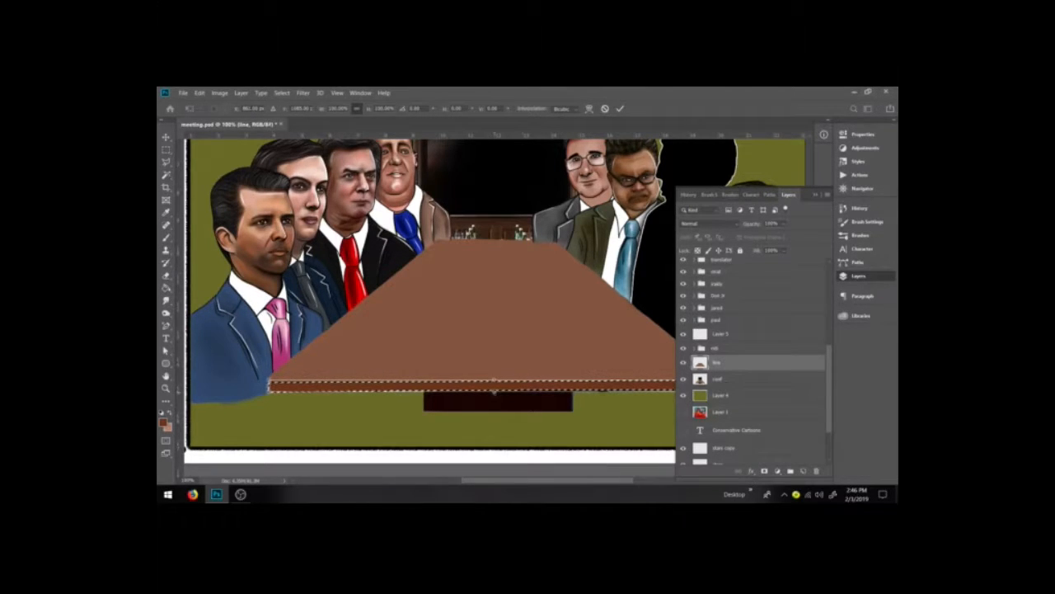
drag(493, 392, 493, 375)
key(Return)
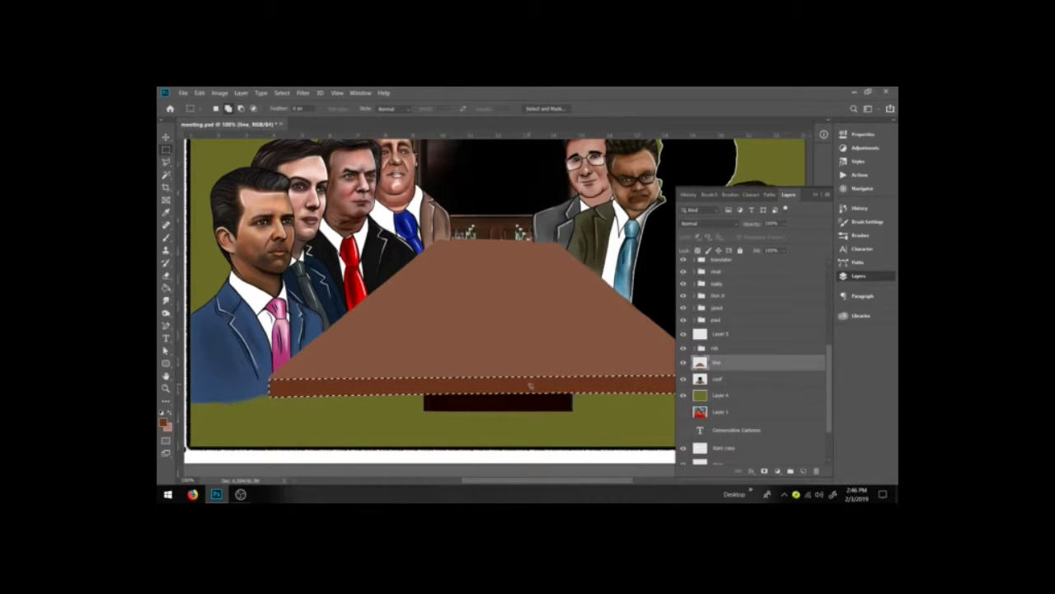
key(ctrl+d)
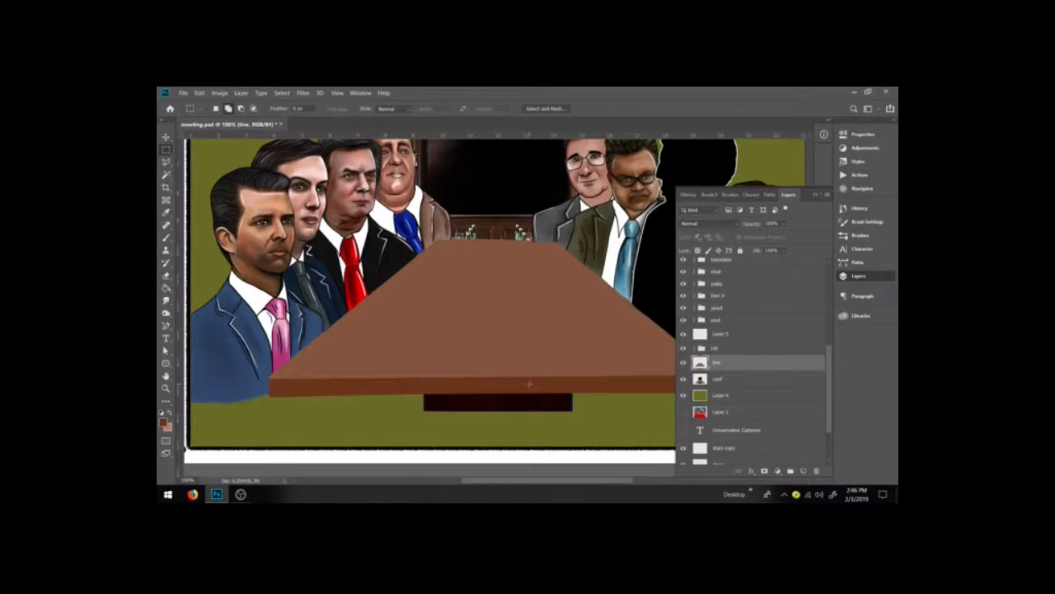
click(814, 195)
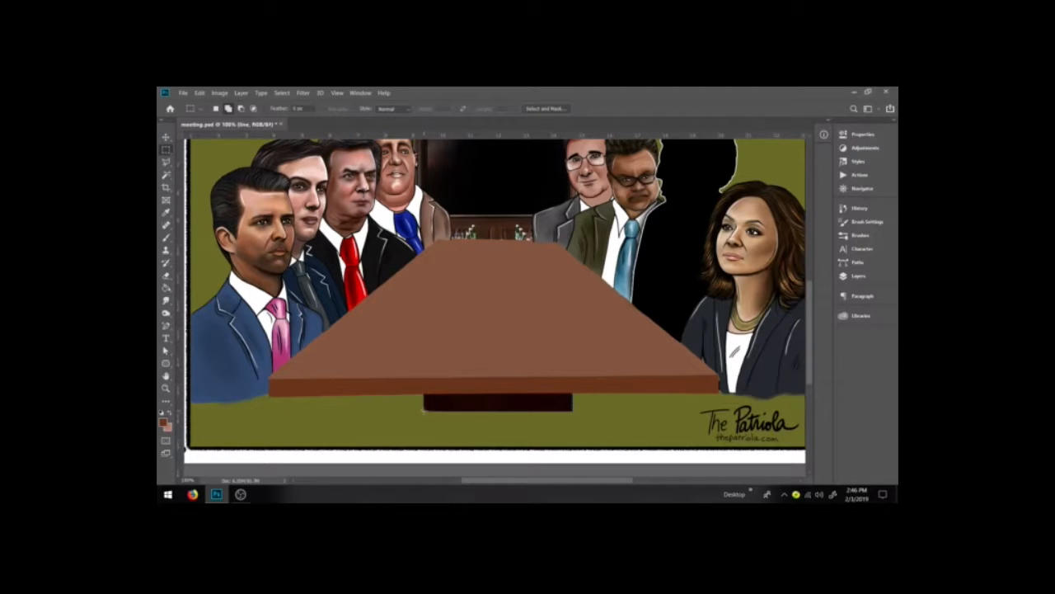
Step: Marquee-select the dark block beneath the table and choose a near-black brown as the foreground colour
drag(423, 410, 573, 394)
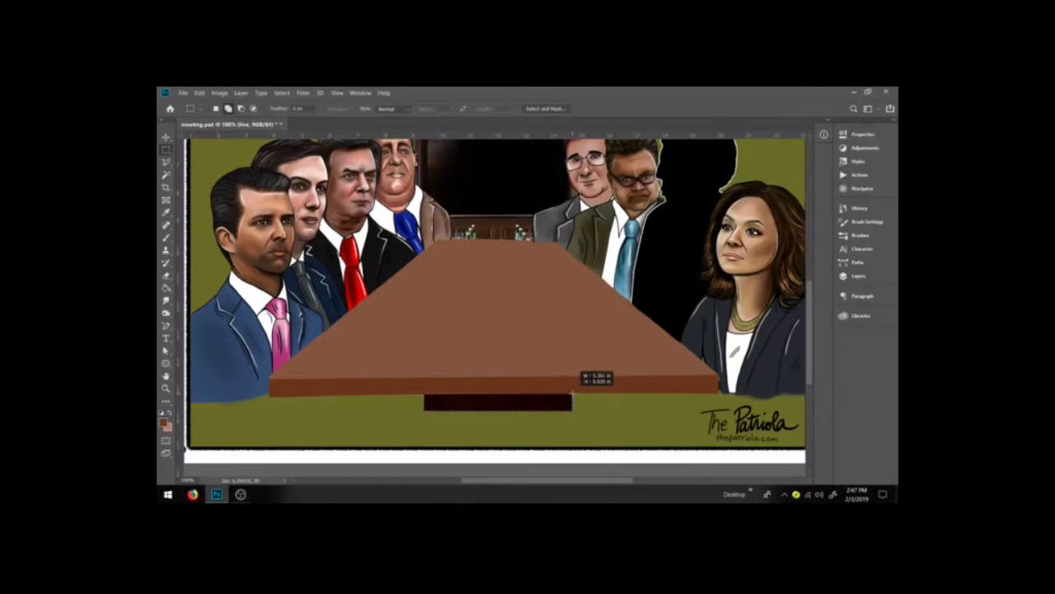
drag(573, 393, 573, 393)
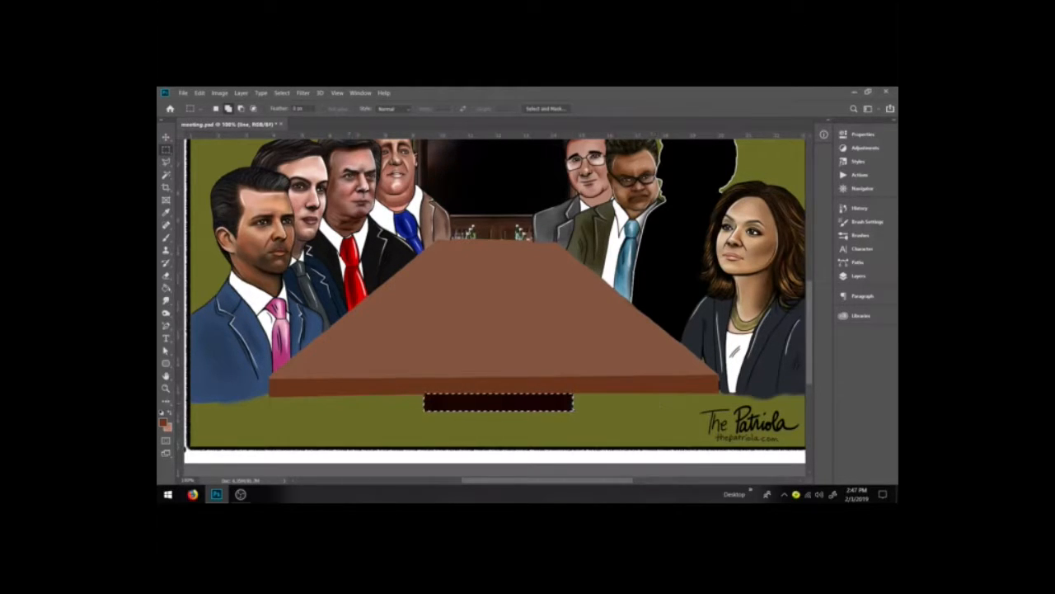
click(164, 420)
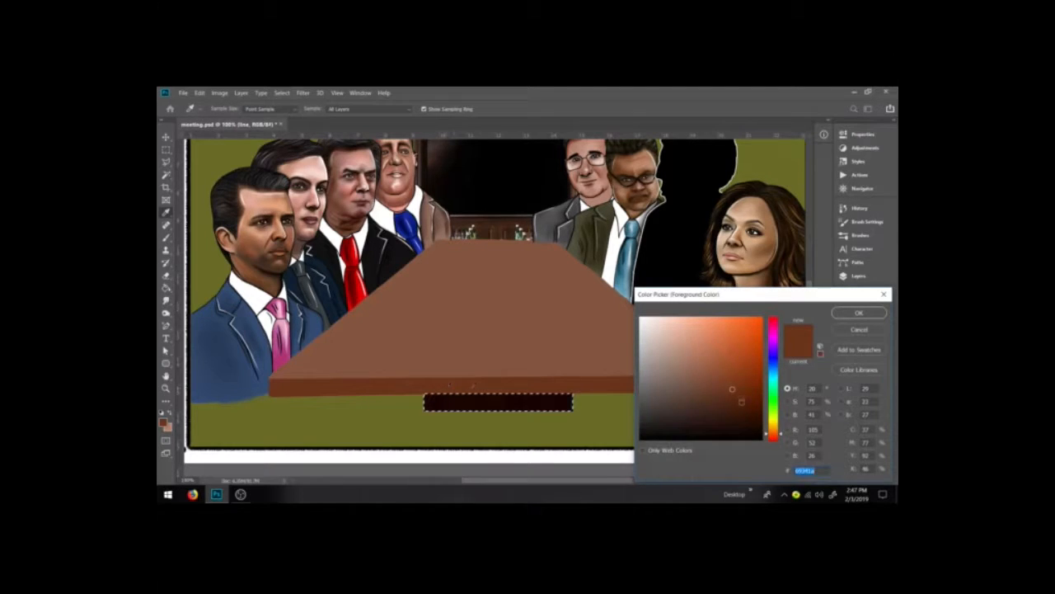
click(745, 406)
click(740, 424)
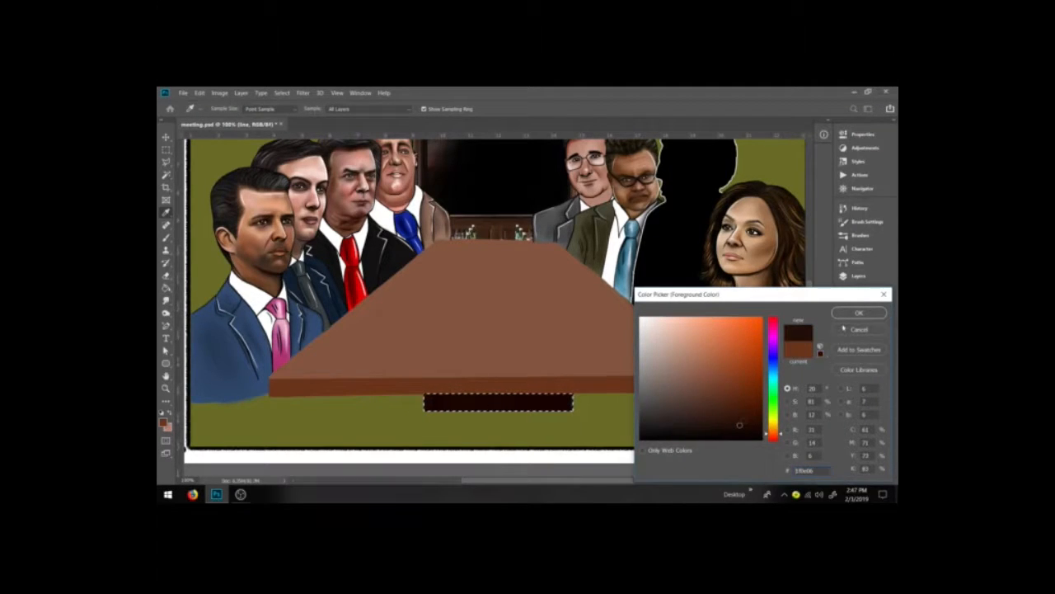
click(842, 317)
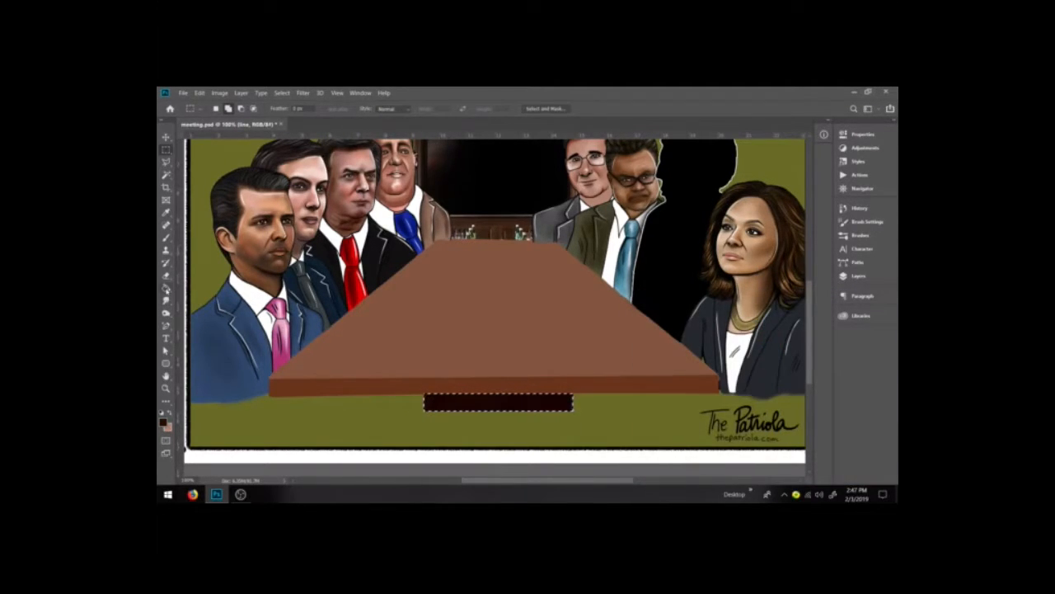
click(165, 237)
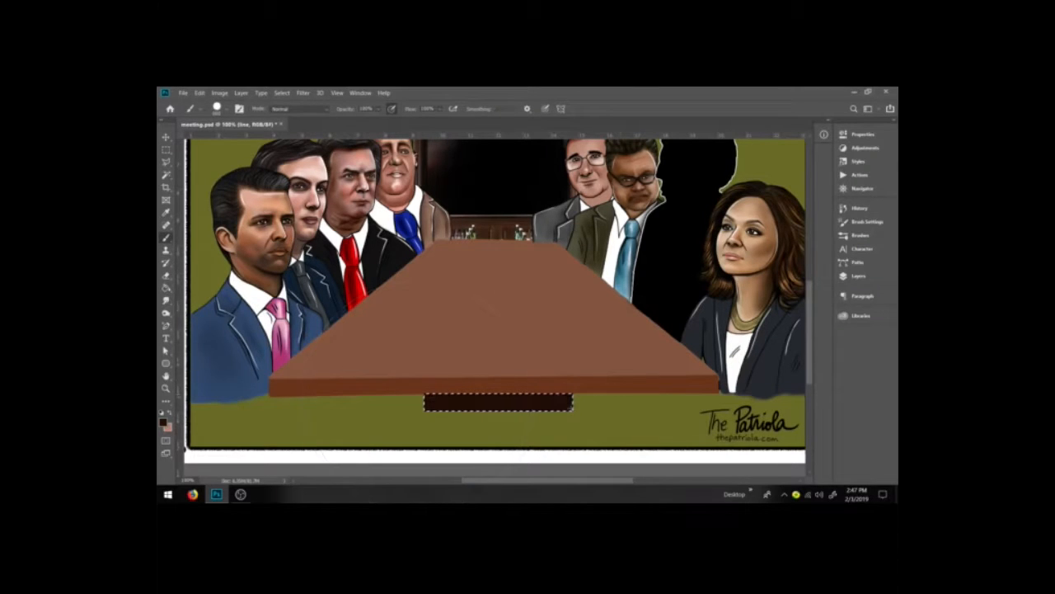
click(166, 149)
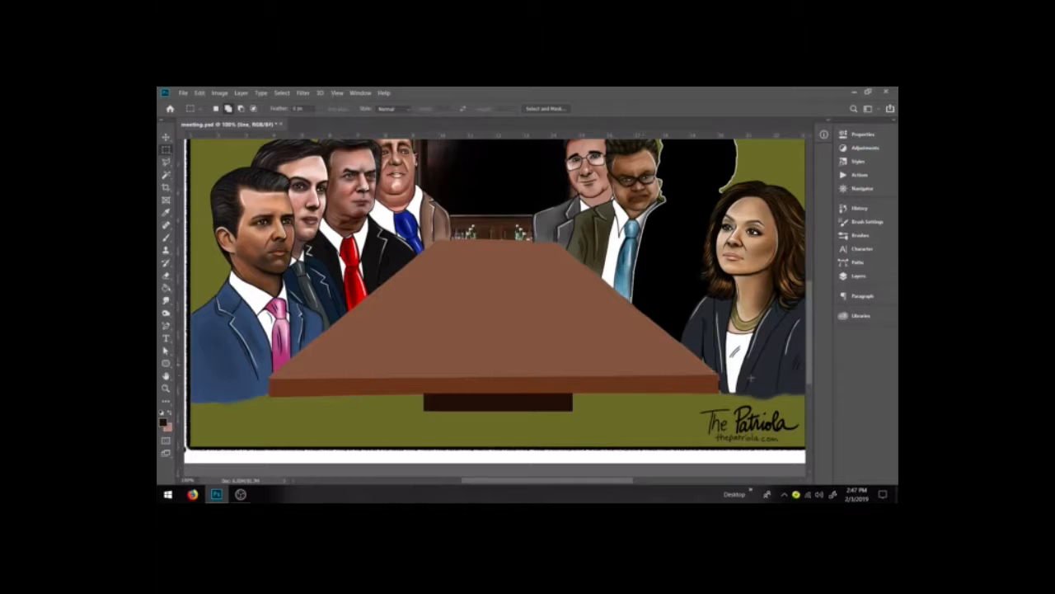
Step: Trace a pen path around the back wall area between the seated figures behind the table
scroll(580, 356, up, 2)
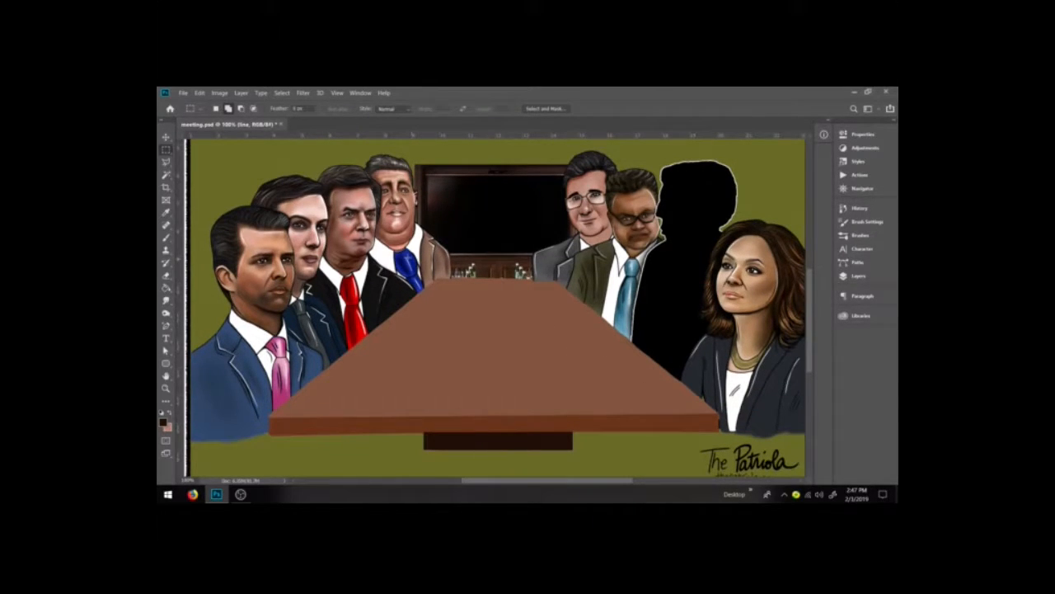
scroll(502, 314, up, 1)
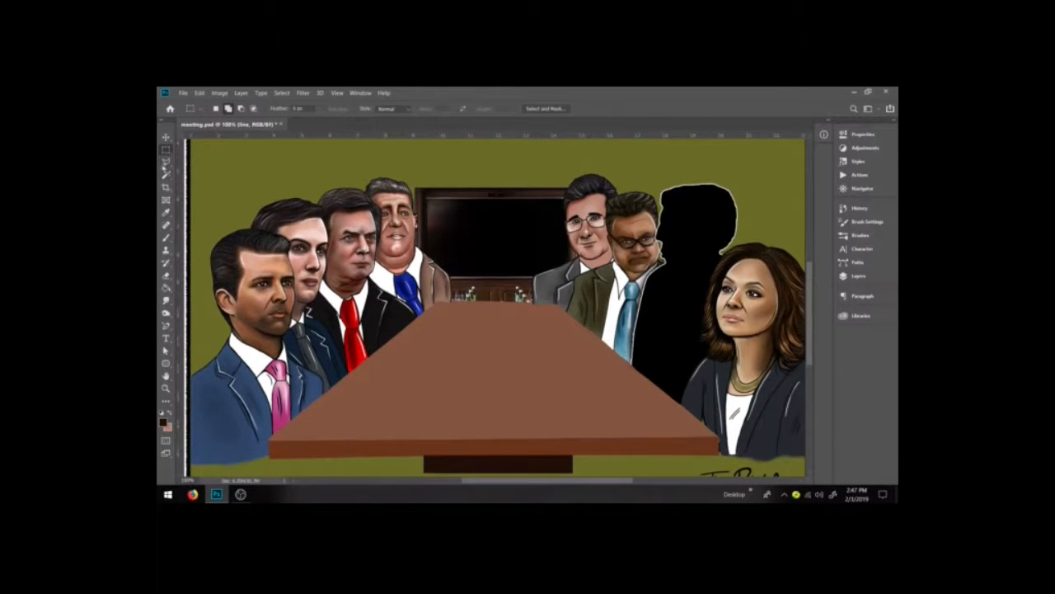
click(167, 326)
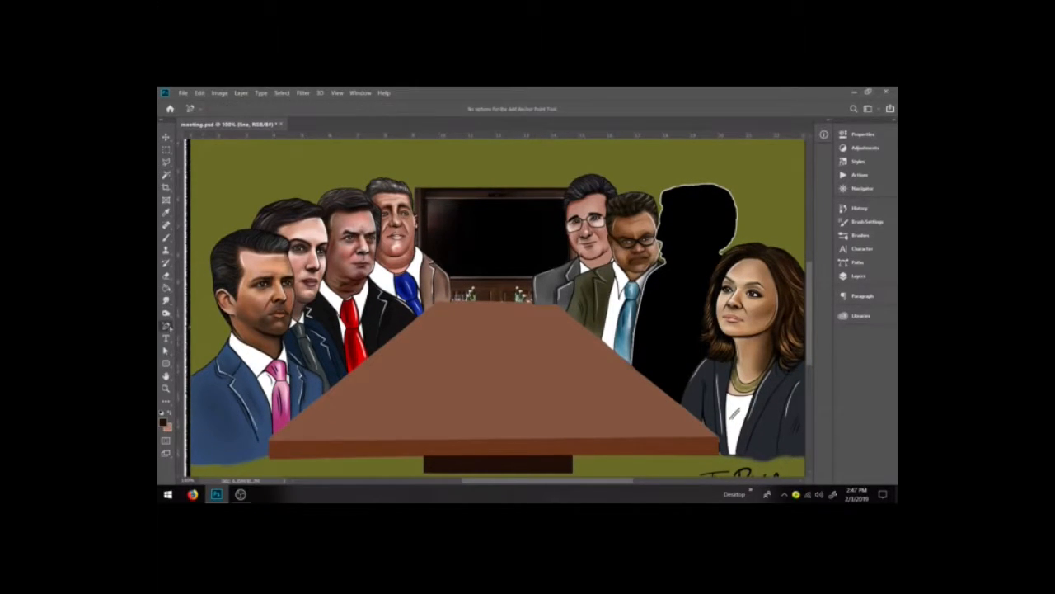
click(176, 326)
click(210, 324)
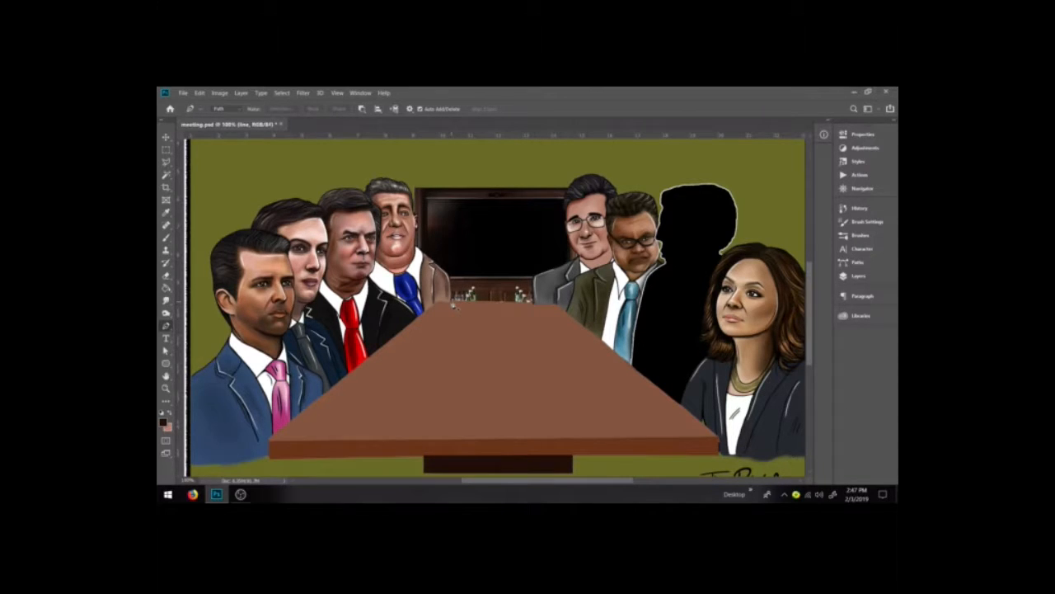
click(448, 272)
key(ctrl+plus)
key(h)
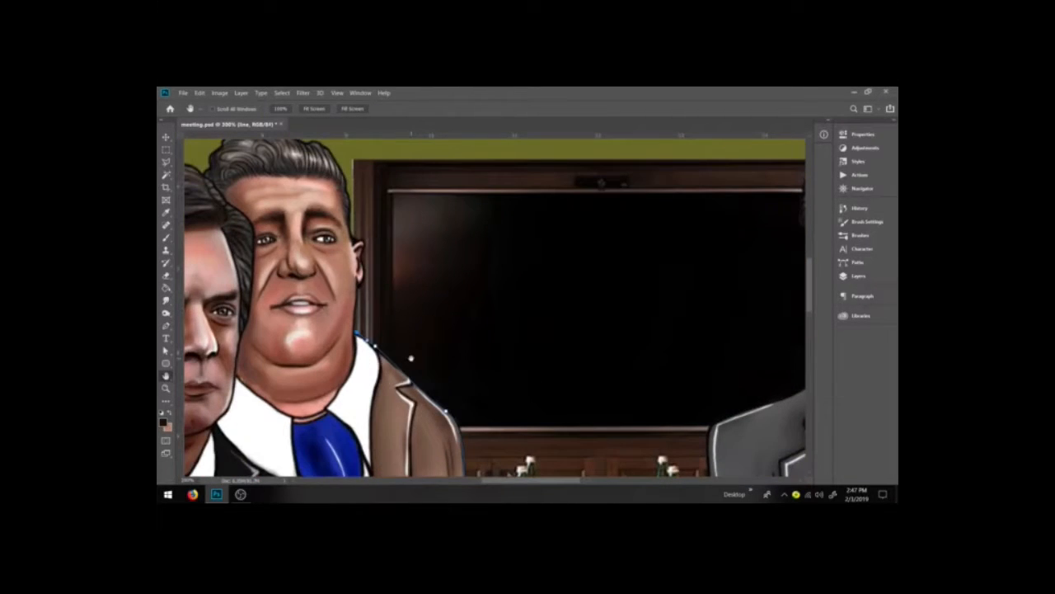
key(b)
key(p)
drag(357, 311, 356, 306)
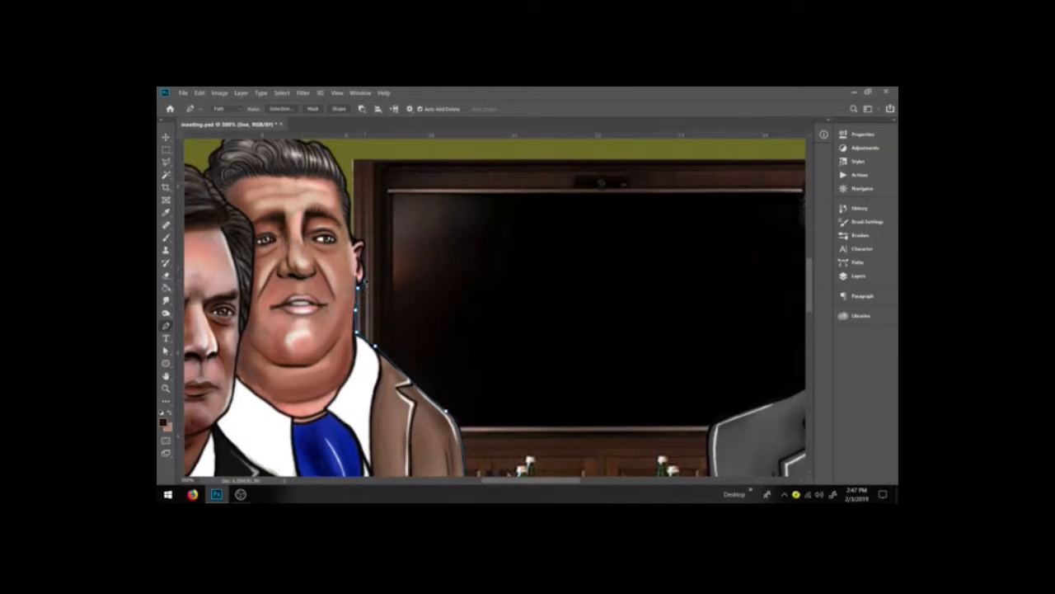
drag(363, 263, 363, 258)
drag(367, 246, 355, 240)
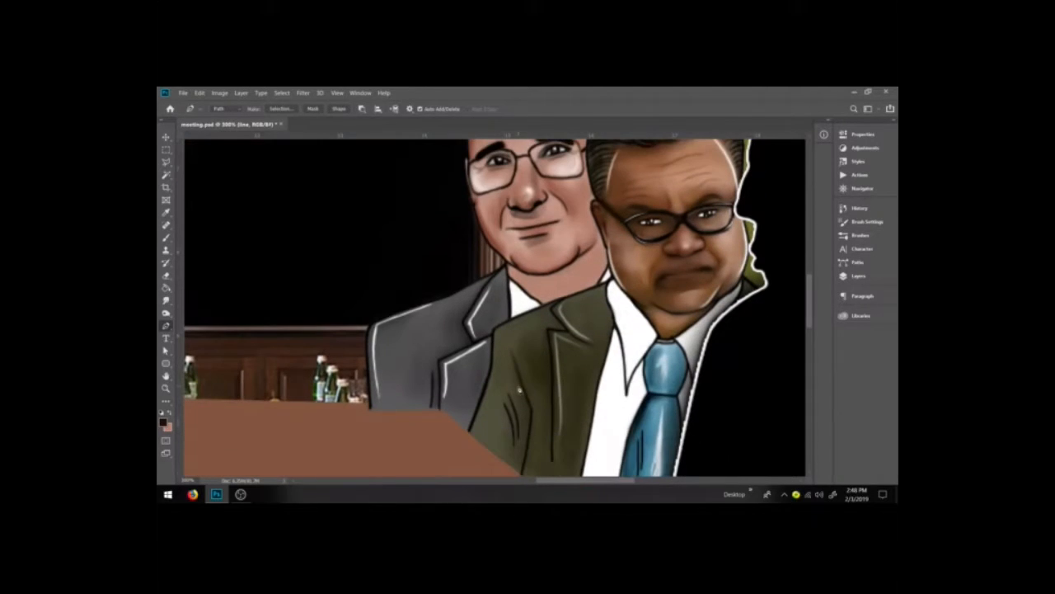
drag(368, 328, 365, 360)
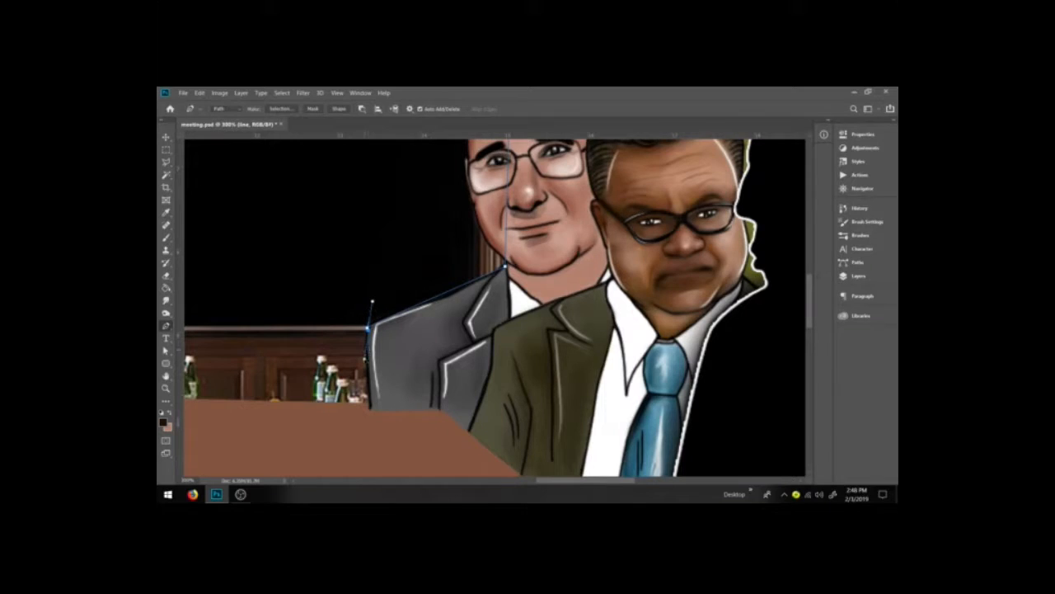
key(ctrl+z)
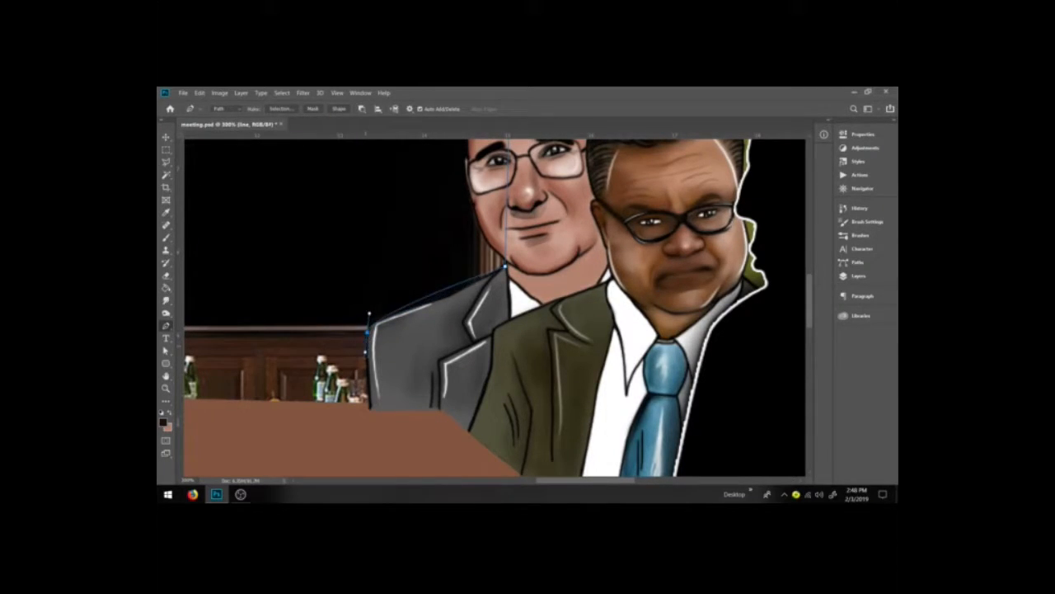
drag(440, 301, 431, 304)
drag(367, 323, 367, 342)
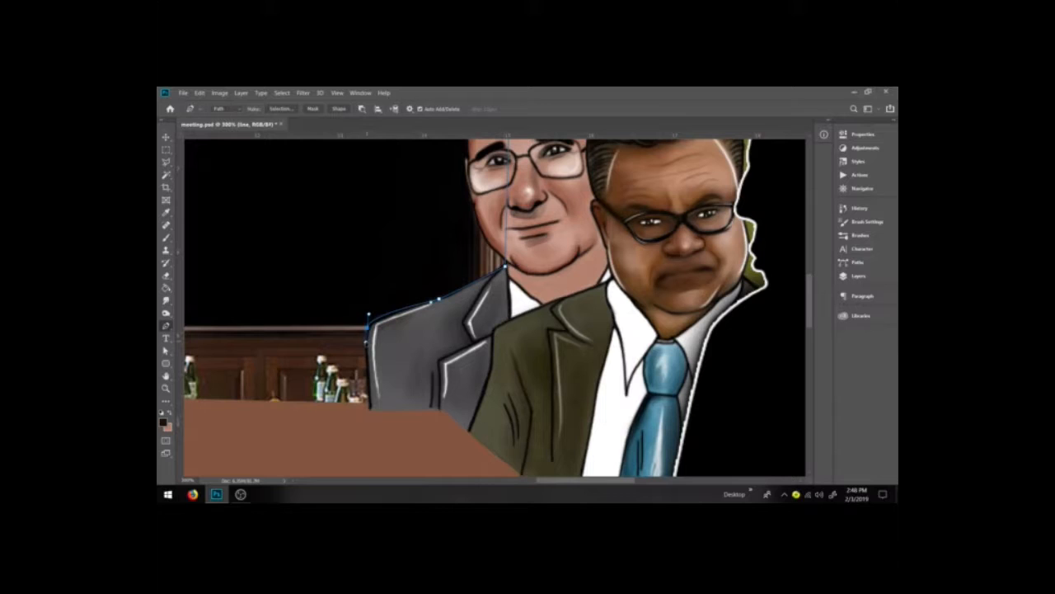
drag(367, 341, 370, 404)
drag(553, 481, 522, 484)
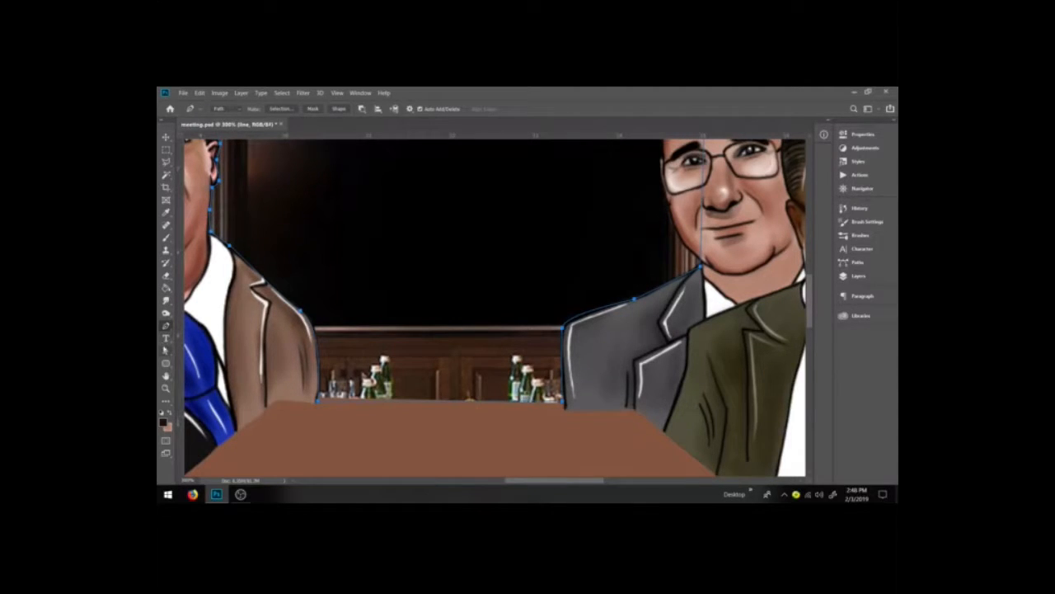
click(166, 351)
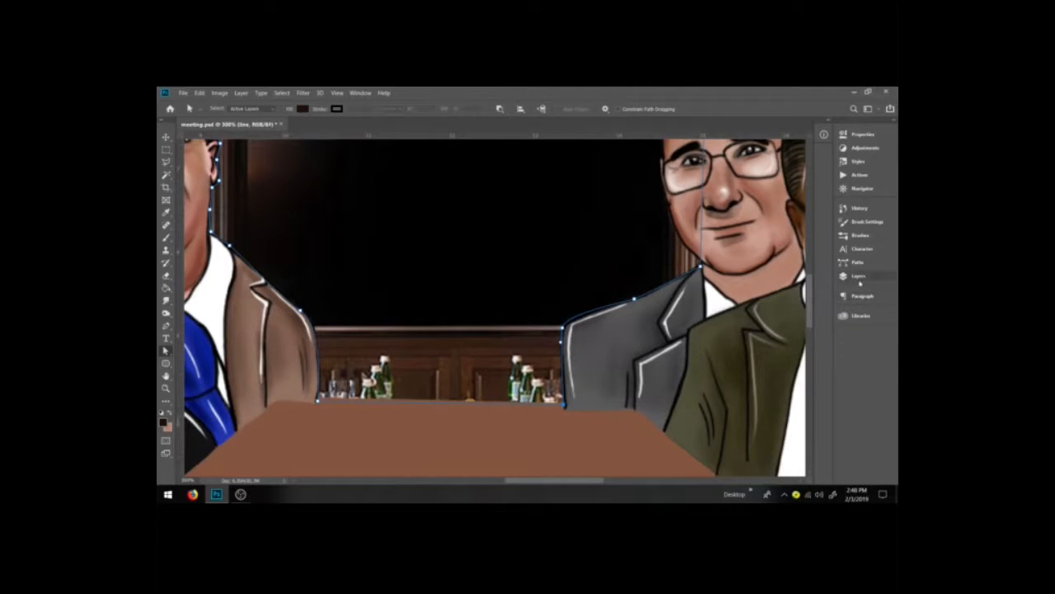
key(ctrl+minus)
key(ctrl+minus)
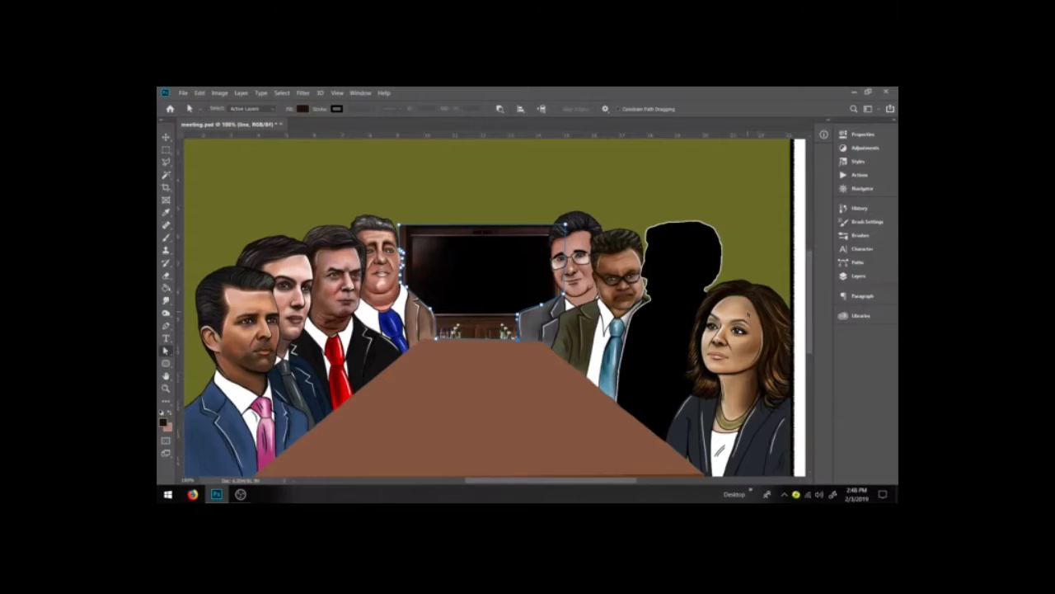
key(ctrl+minus)
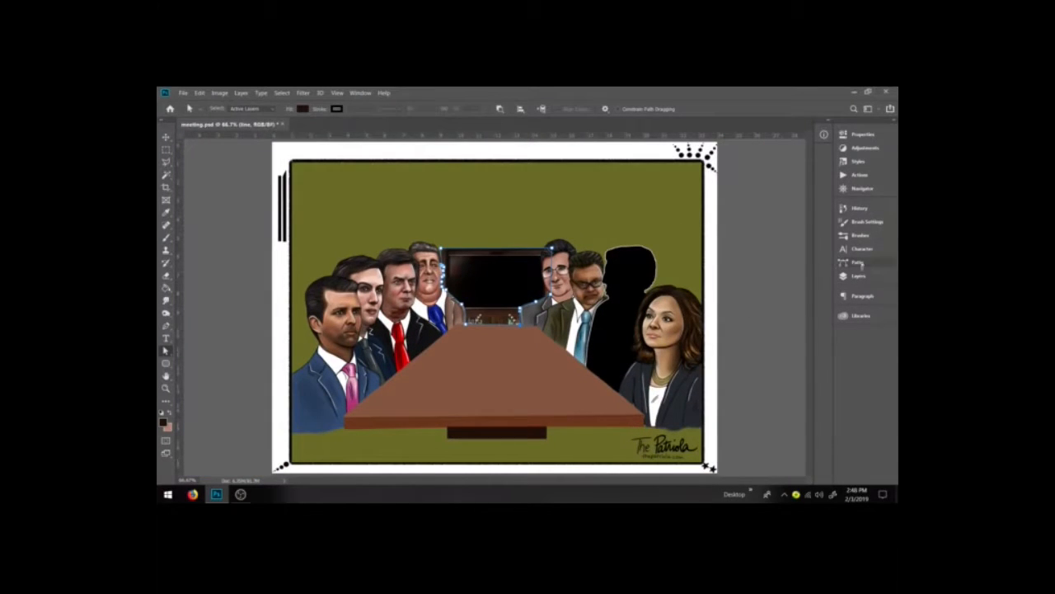
Step: Load the back-wall path as a selection, paint it dark brown with the brush, and deselect
click(859, 263)
ctrl+click(690, 284)
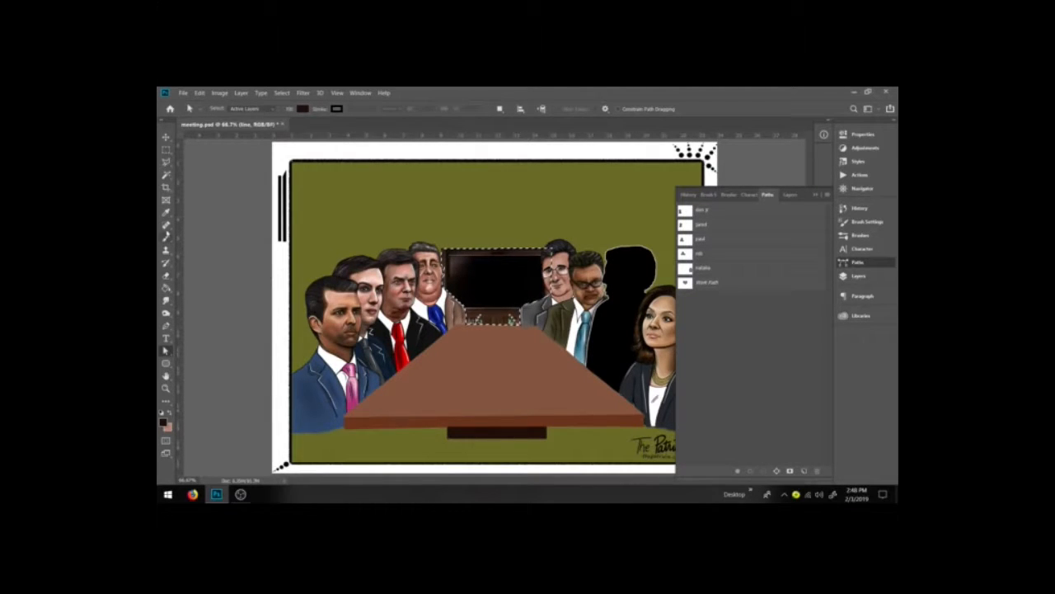
click(165, 238)
mouse_move(537, 289)
mouse_down()
mouse_move(473, 291)
mouse_move(458, 259)
mouse_up()
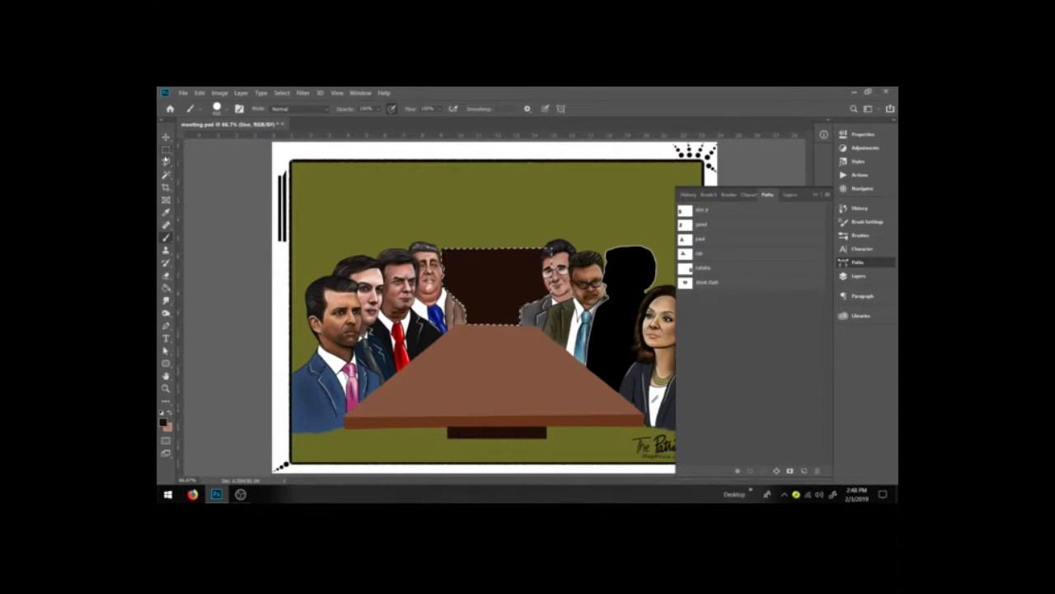
key(ctrl+d)
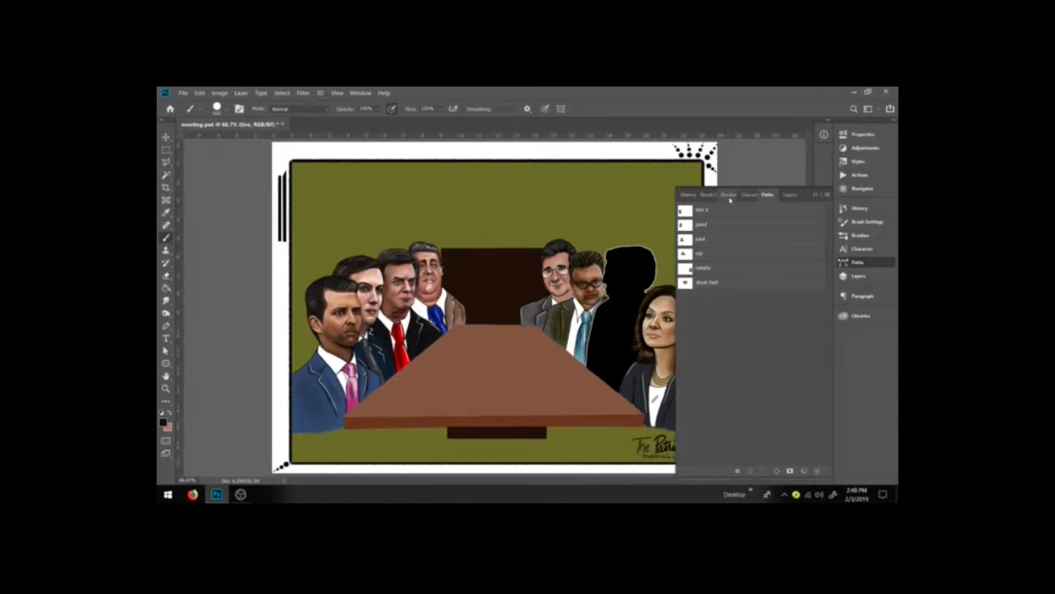
Step: Marquee a rectangular TV screen on the back wall and paint it near-black with the brush
key(z)
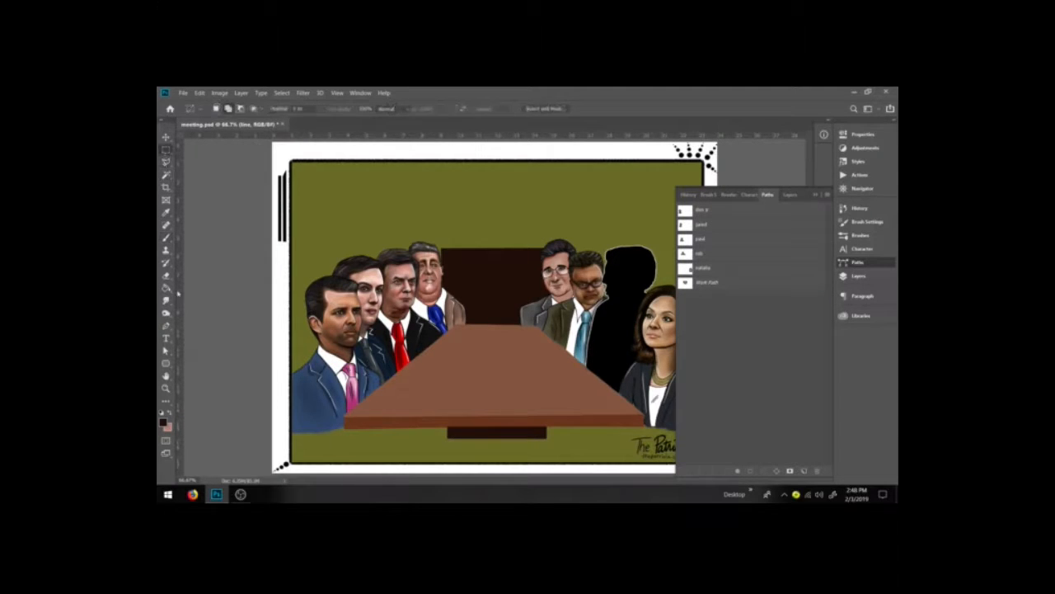
drag(391, 215, 669, 340)
click(166, 150)
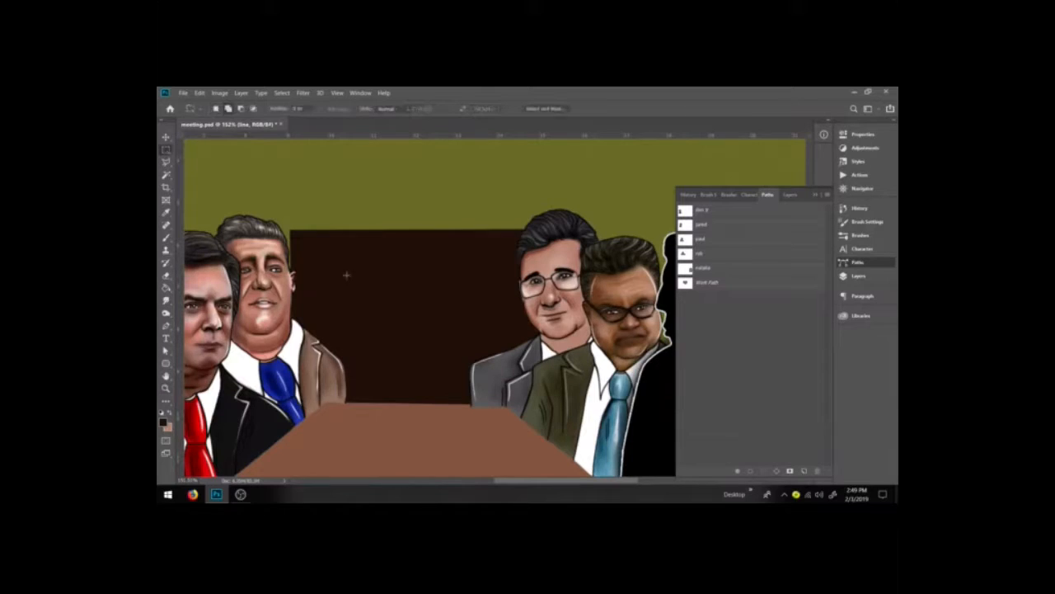
mouse_move(304, 244)
mouse_down()
mouse_move(328, 262)
mouse_move(525, 316)
mouse_move(542, 374)
mouse_move(541, 364)
mouse_up()
key(b)
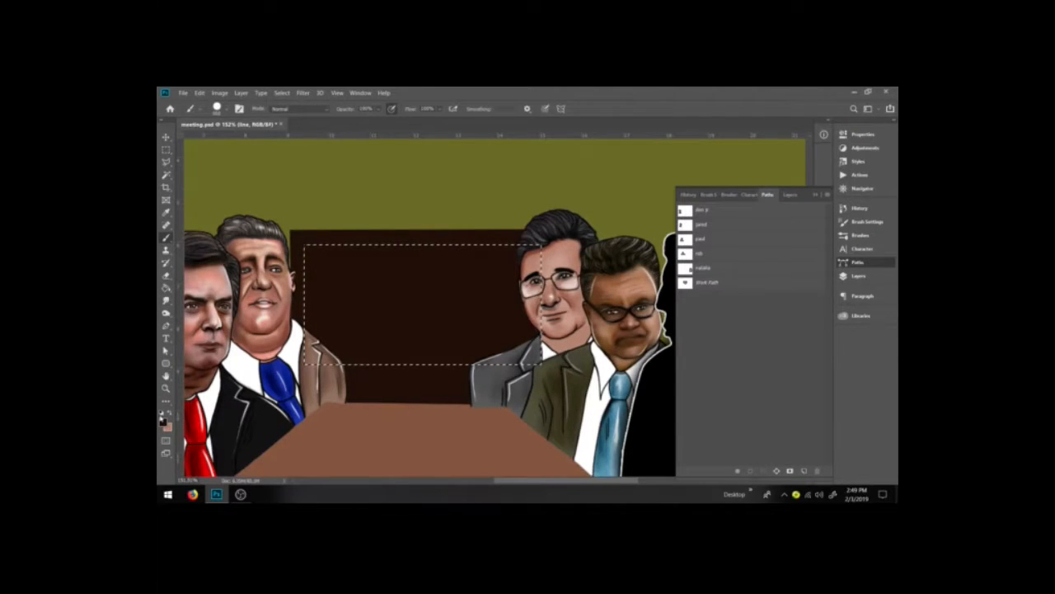
click(163, 423)
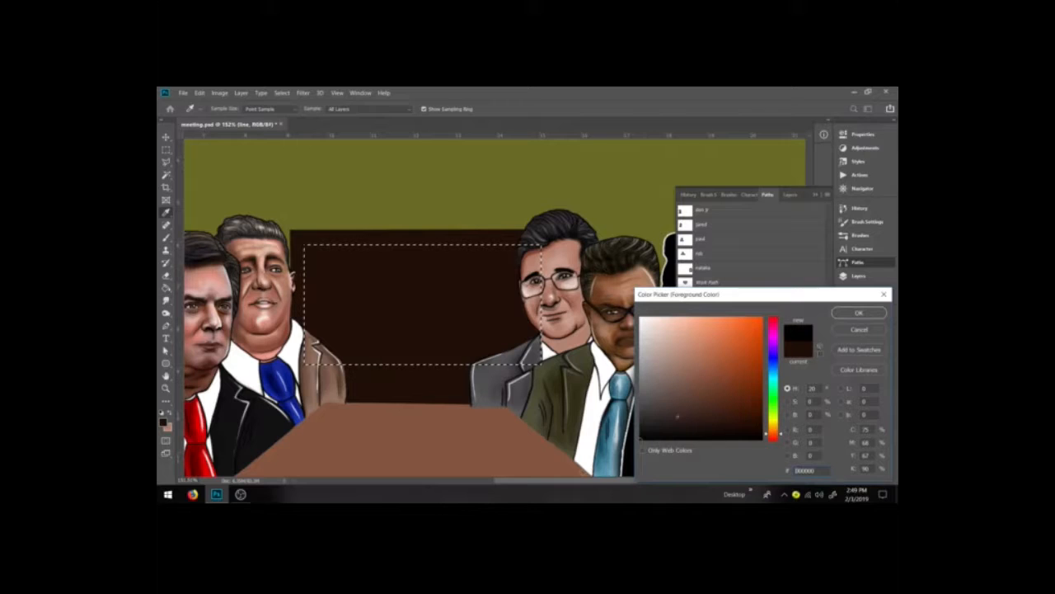
click(773, 375)
mouse_move(716, 365)
mouse_down()
mouse_move(720, 383)
mouse_move(640, 432)
mouse_up()
click(859, 313)
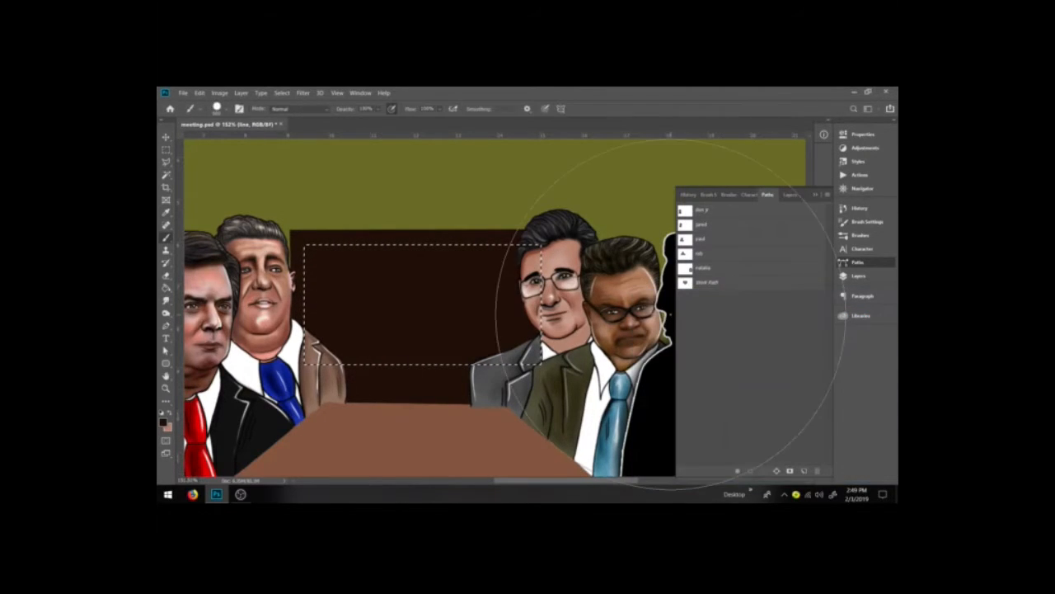
mouse_move(313, 316)
mouse_down()
mouse_move(405, 324)
mouse_move(500, 317)
mouse_up()
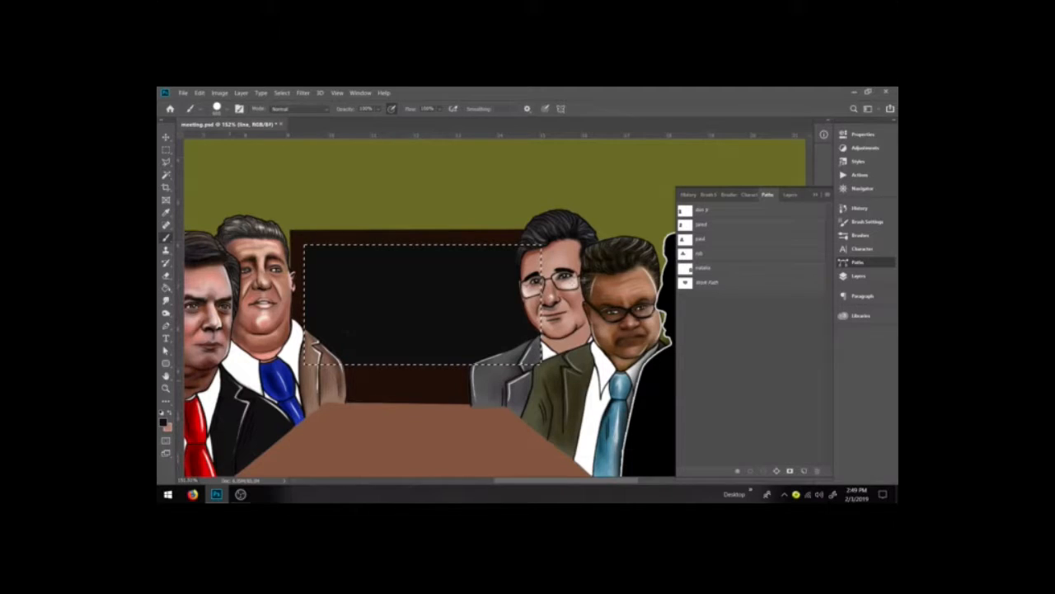
Step: Try painting a white highlight on the screen with the hard brush and undo it
click(161, 413)
click(170, 413)
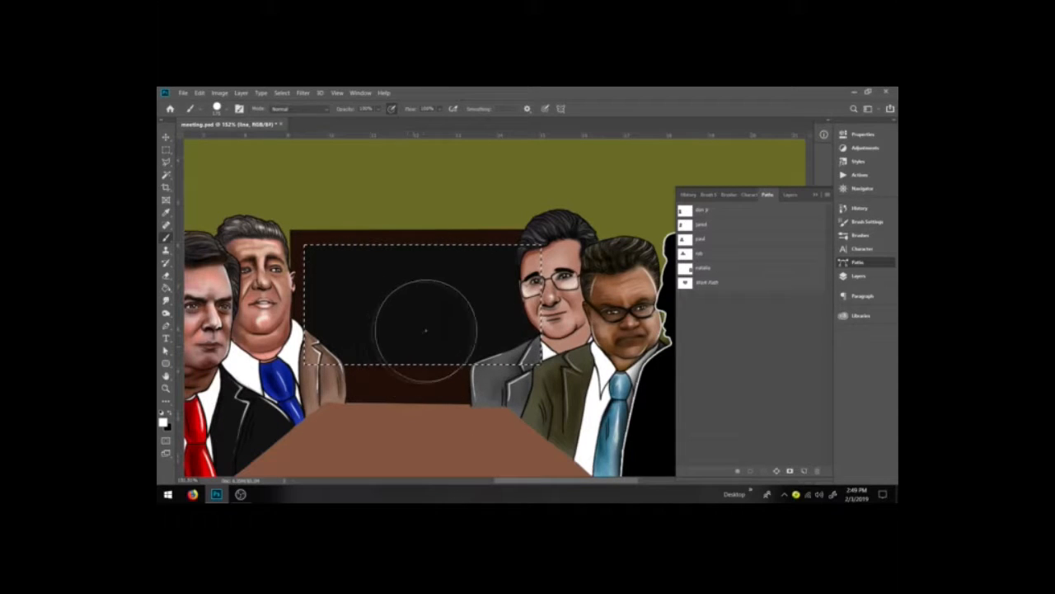
click(450, 331)
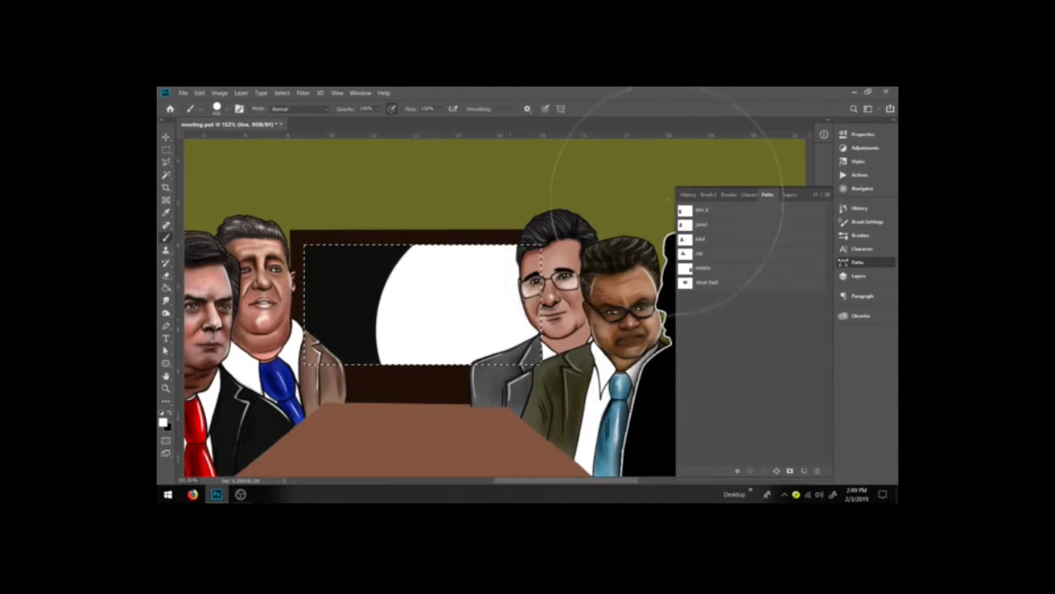
key(ctrl+z)
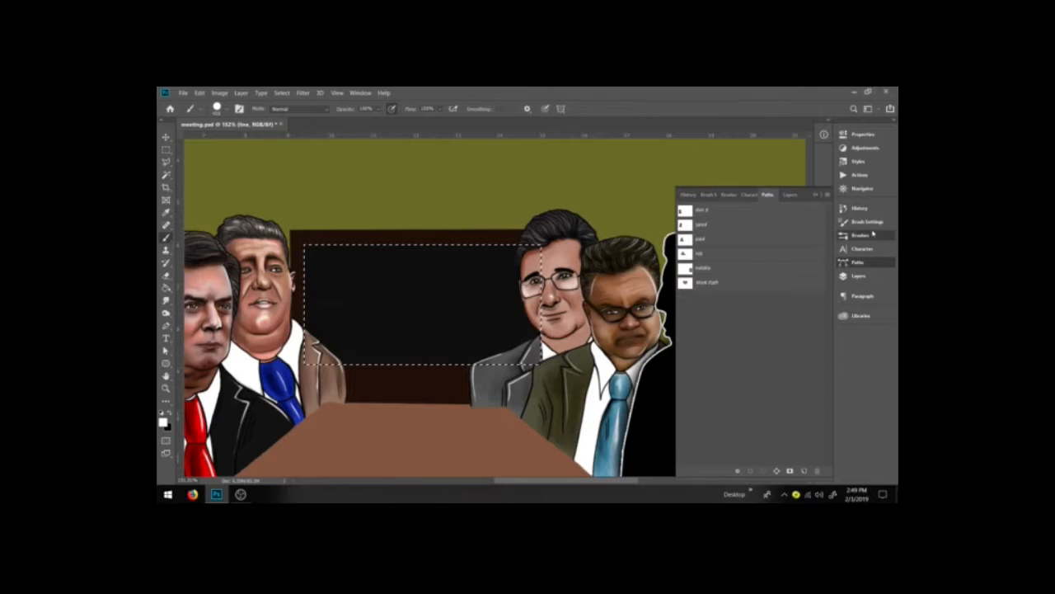
Step: Open Brush Settings and set the brush hardness to 0%
click(890, 234)
click(882, 222)
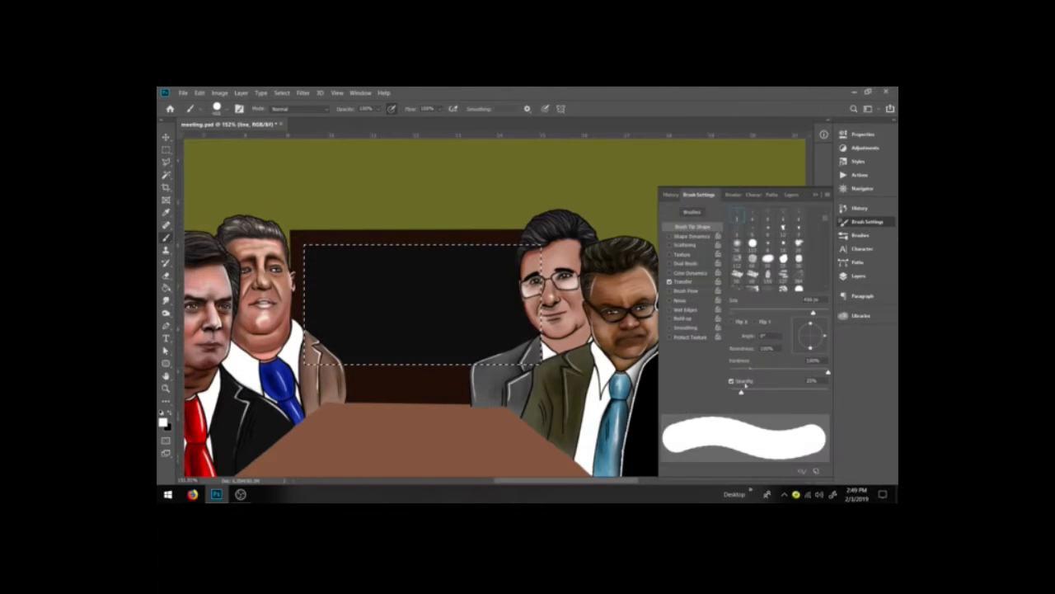
click(730, 372)
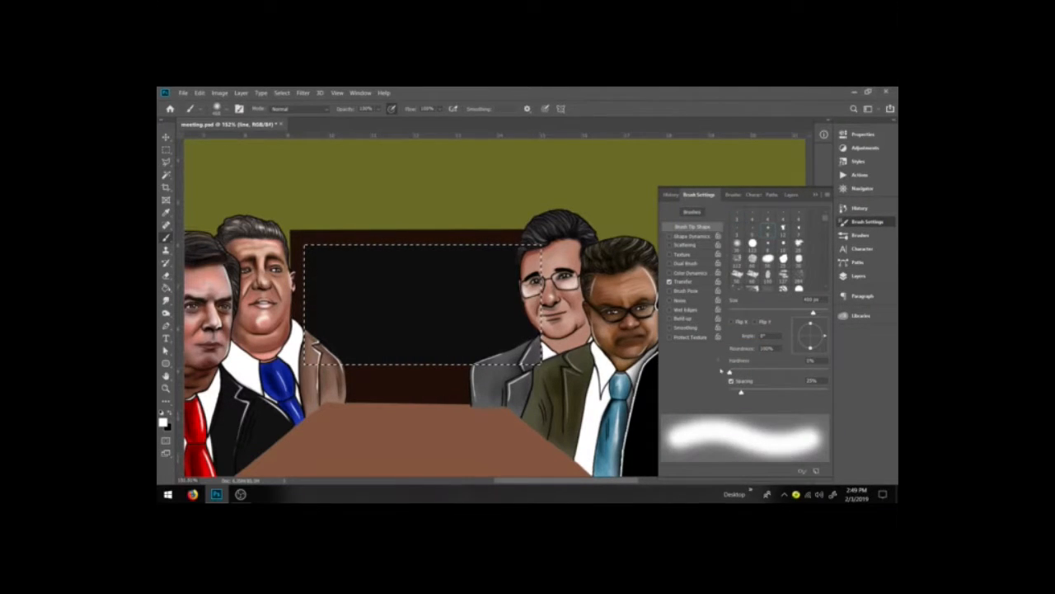
Step: Set the brush opacity to 43% and paint a soft white glow inside the TV screen selection
key(4)
key(3)
drag(370, 258, 494, 341)
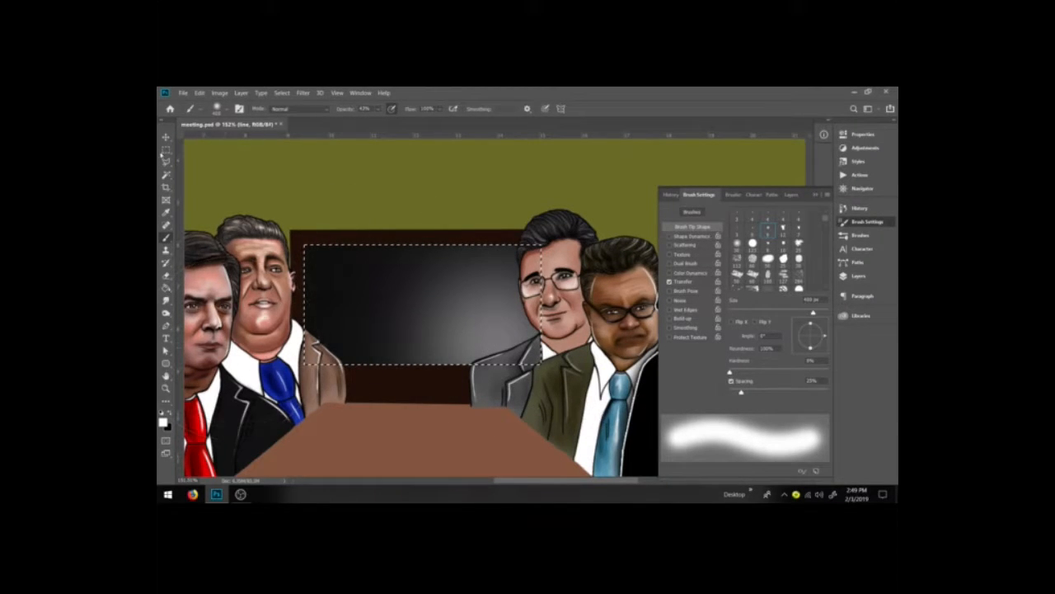
click(241, 93)
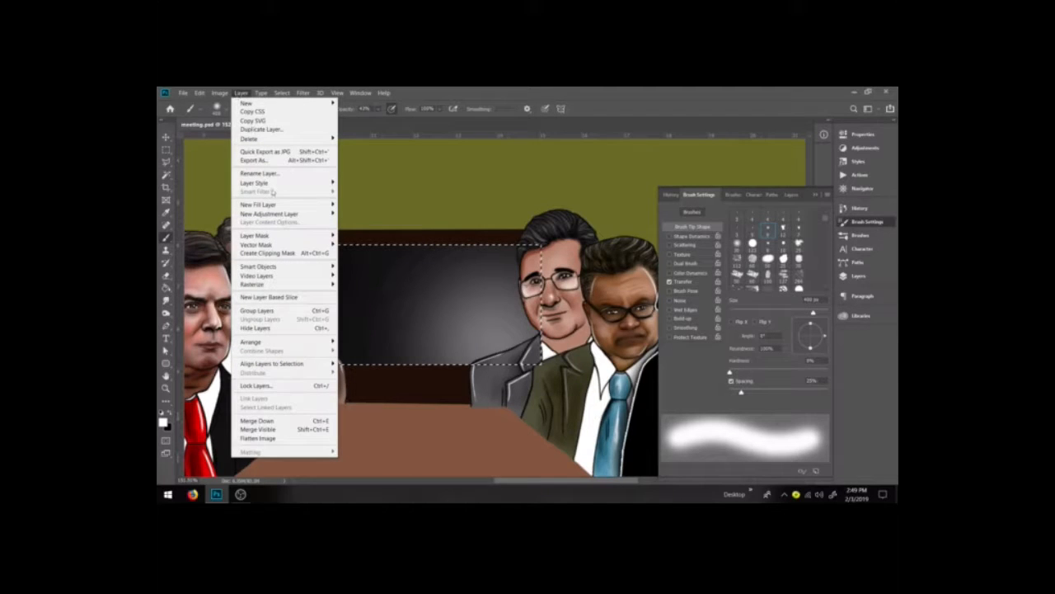
mouse_move(262, 182)
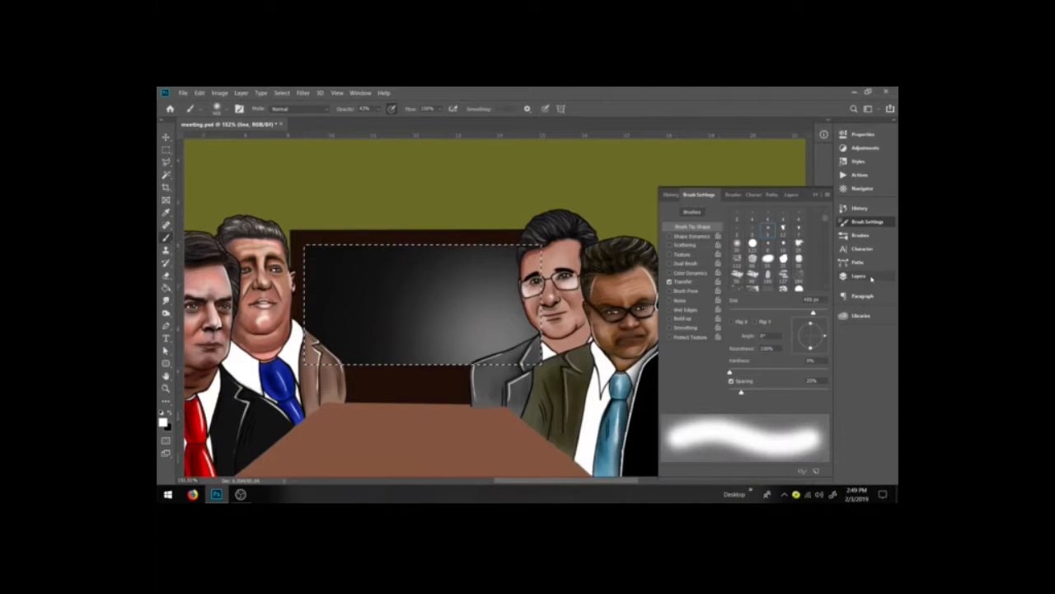
key(m)
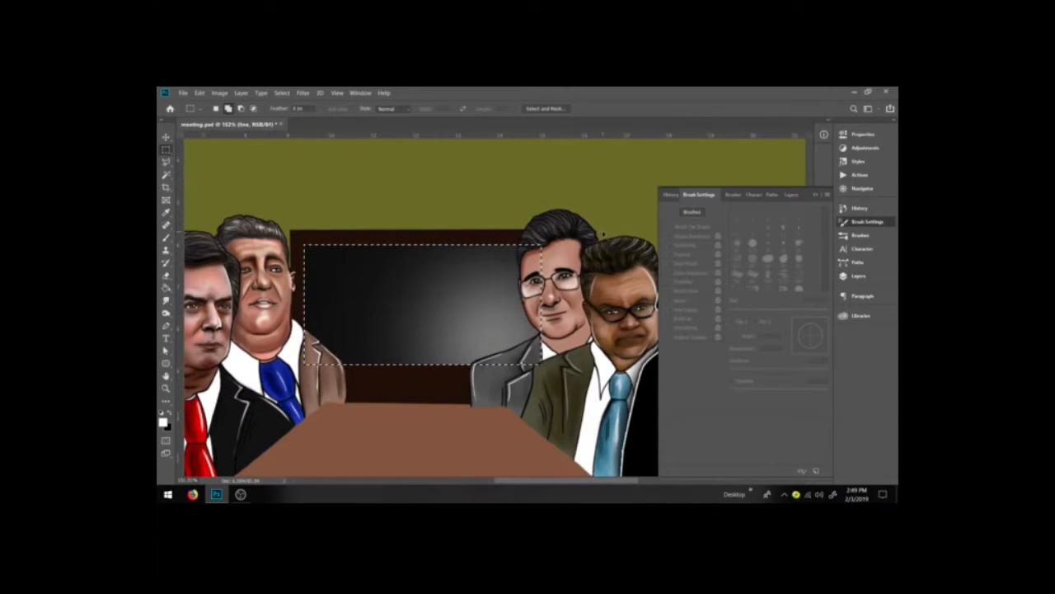
Step: Undo the screen painting, paste the glowing screen as a new layer and move it into position on the wall
key(ctrl+z)
key(ctrl+z)
key(ctrl+z)
key(ctrl+v)
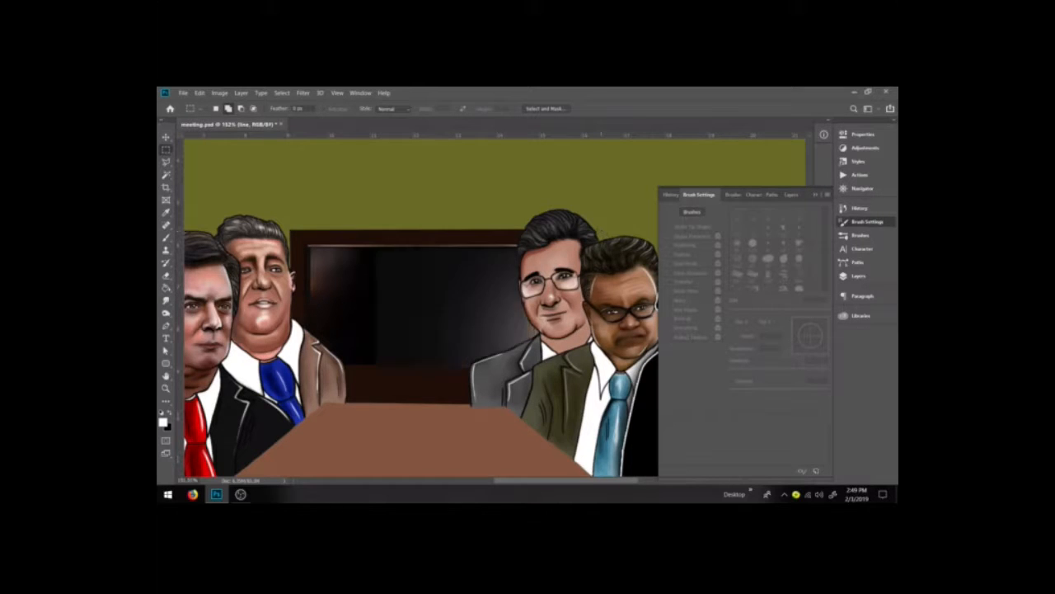
key(v)
drag(409, 283, 368, 281)
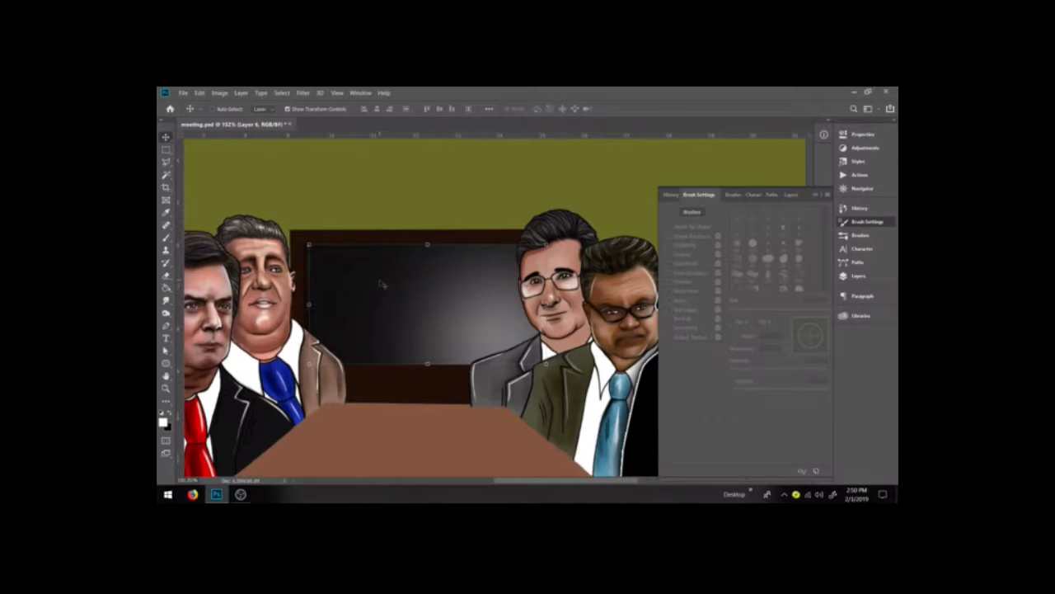
key(Right)
Step: Add Stroke, Inner Shadow and Inner Glow layer styles to the pasted screen layer to give it a lit frame
click(240, 92)
mouse_move(326, 182)
click(378, 204)
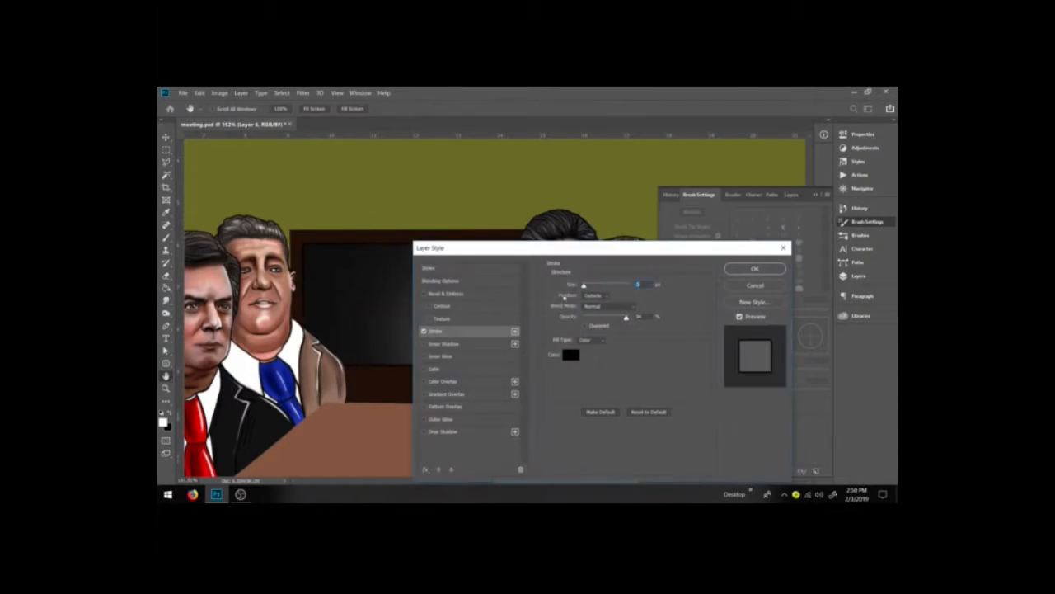
drag(538, 248, 632, 245)
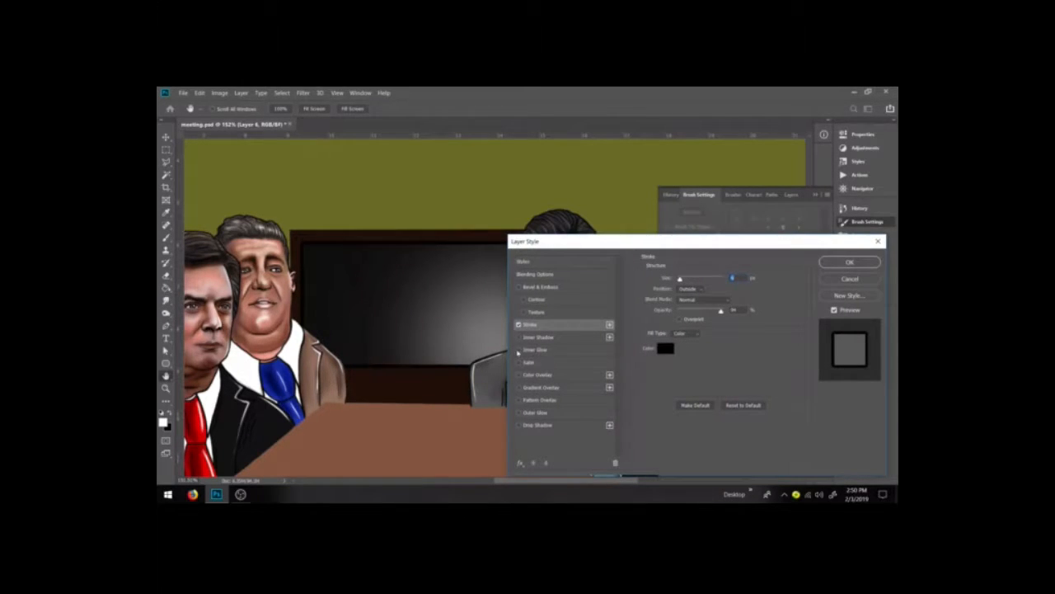
click(518, 337)
click(562, 352)
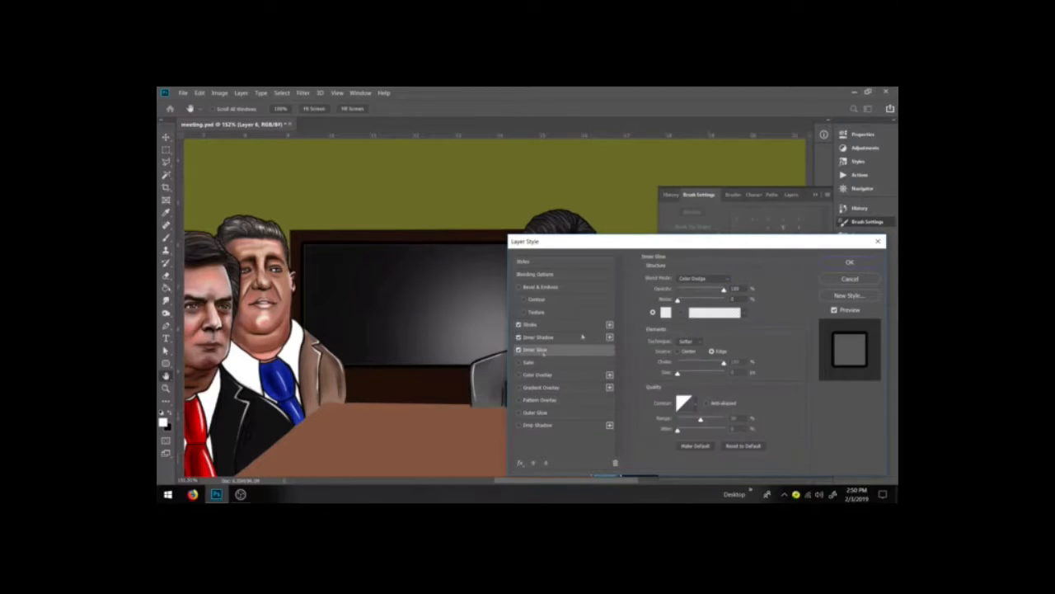
drag(681, 375, 683, 375)
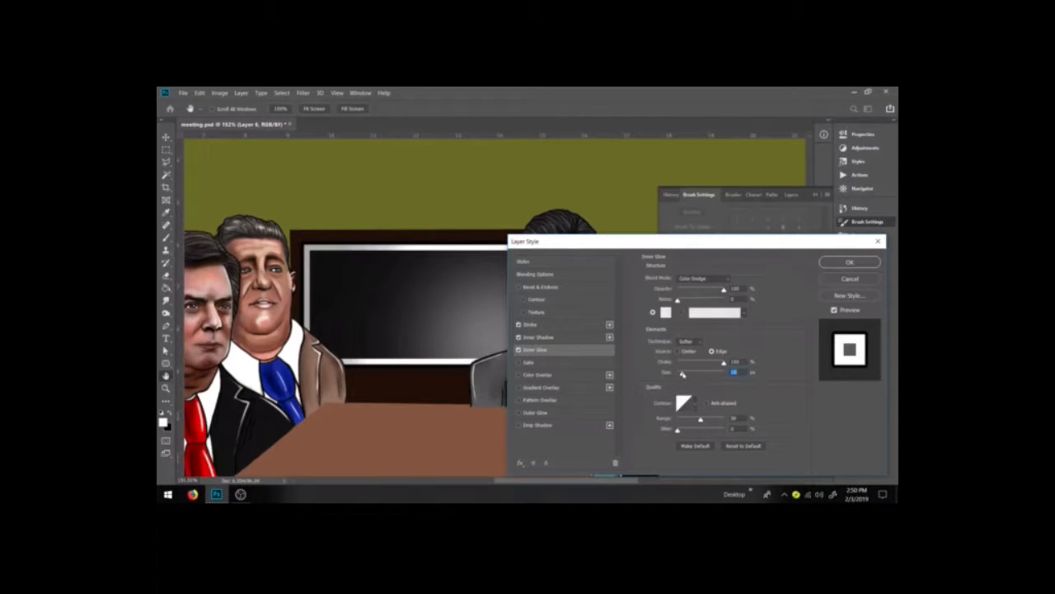
click(849, 261)
key(m)
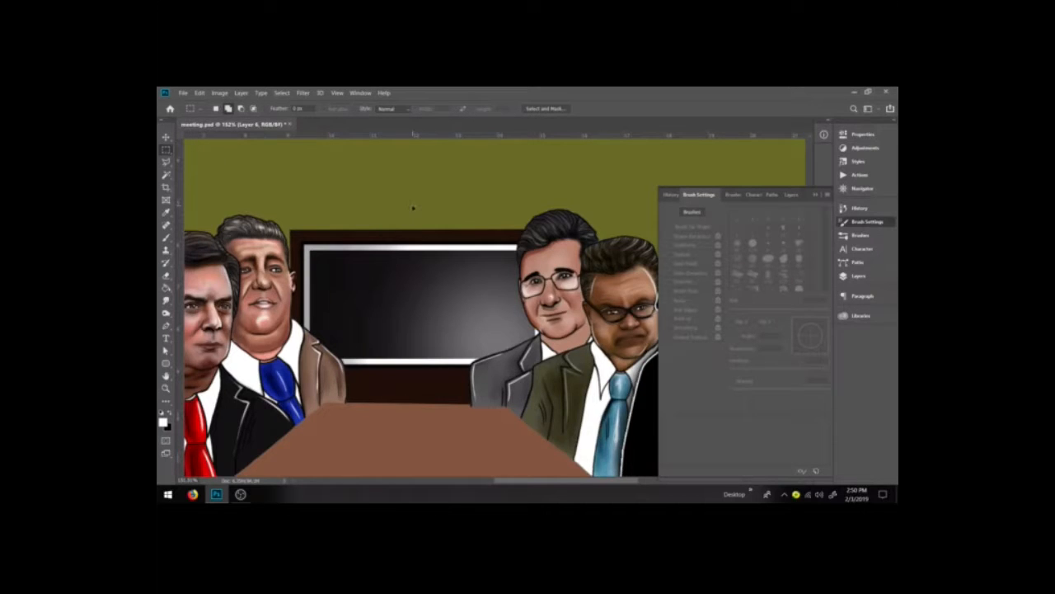
Step: Select the olive background layer, Layer 4, in the Layers panel
scroll(412, 205, down, 3)
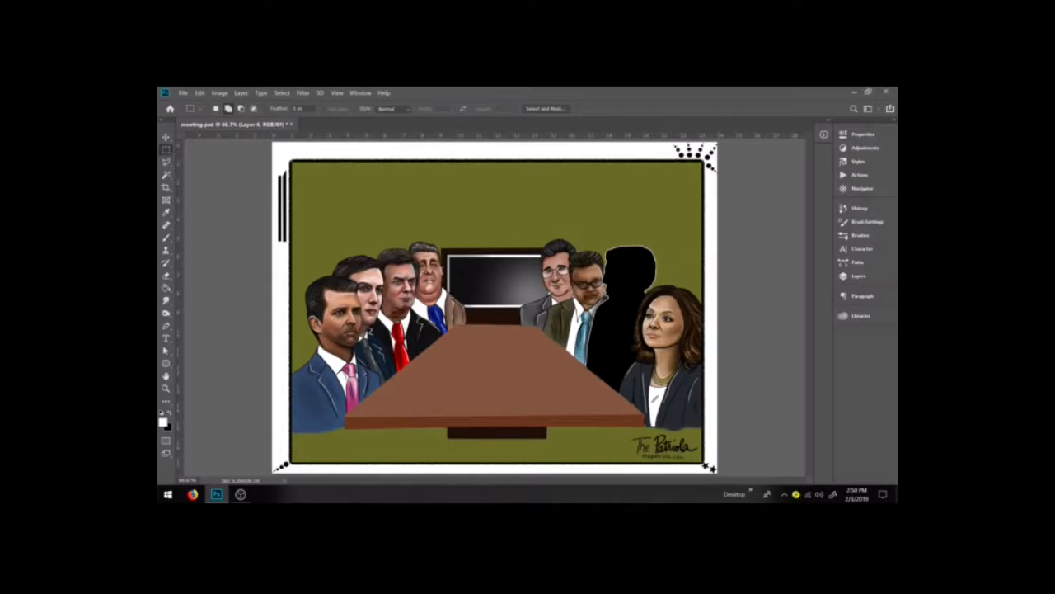
click(857, 275)
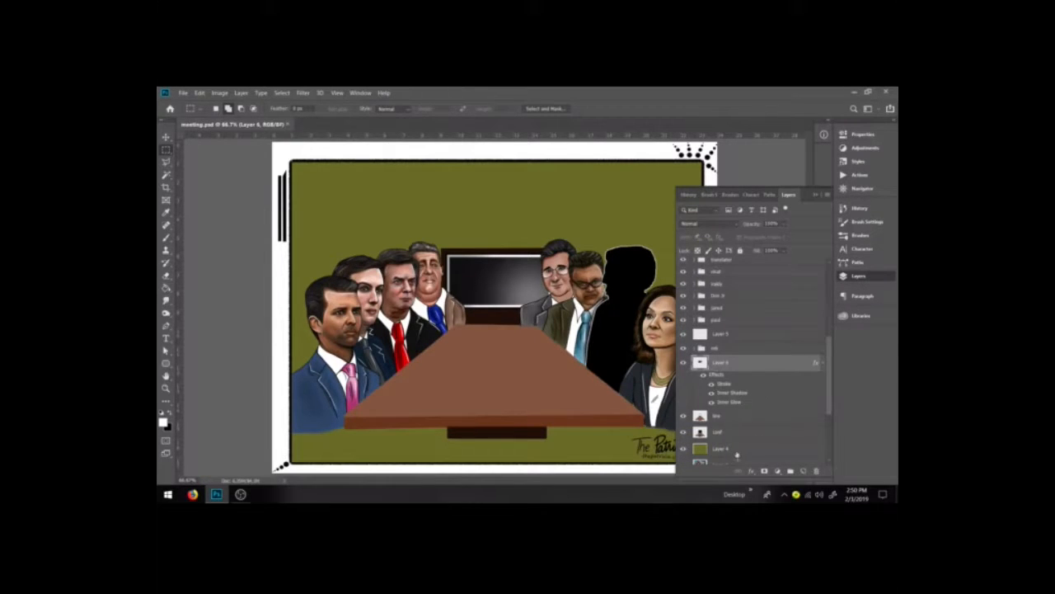
click(736, 450)
click(812, 199)
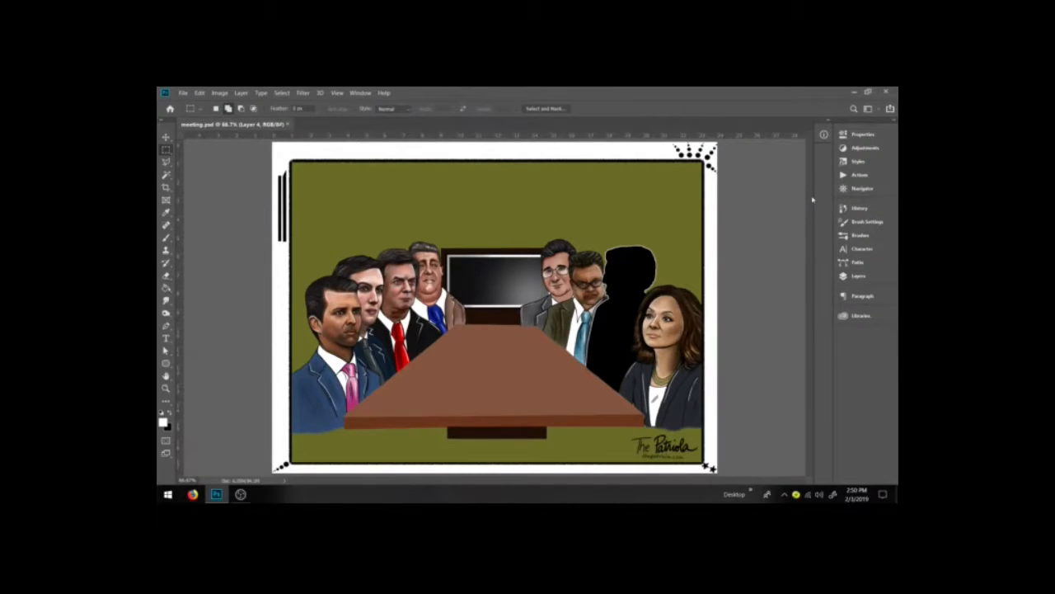
Step: Adjust Curves on the background layer to turn the olive wall a muted grey-brown
key(ctrl+m)
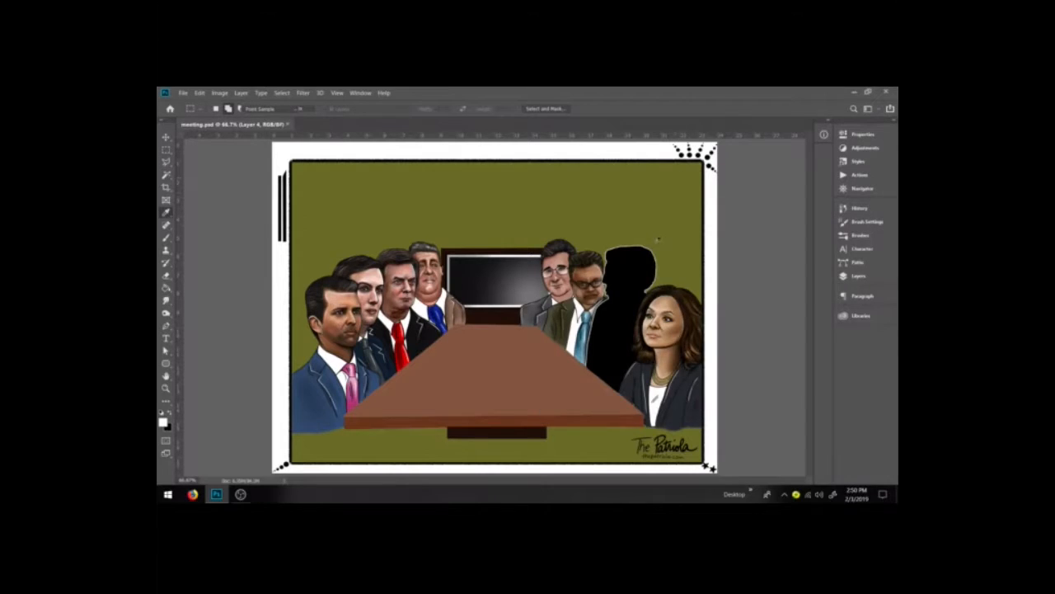
drag(655, 213, 725, 209)
drag(725, 308, 725, 330)
drag(684, 203, 777, 192)
drag(829, 307, 829, 280)
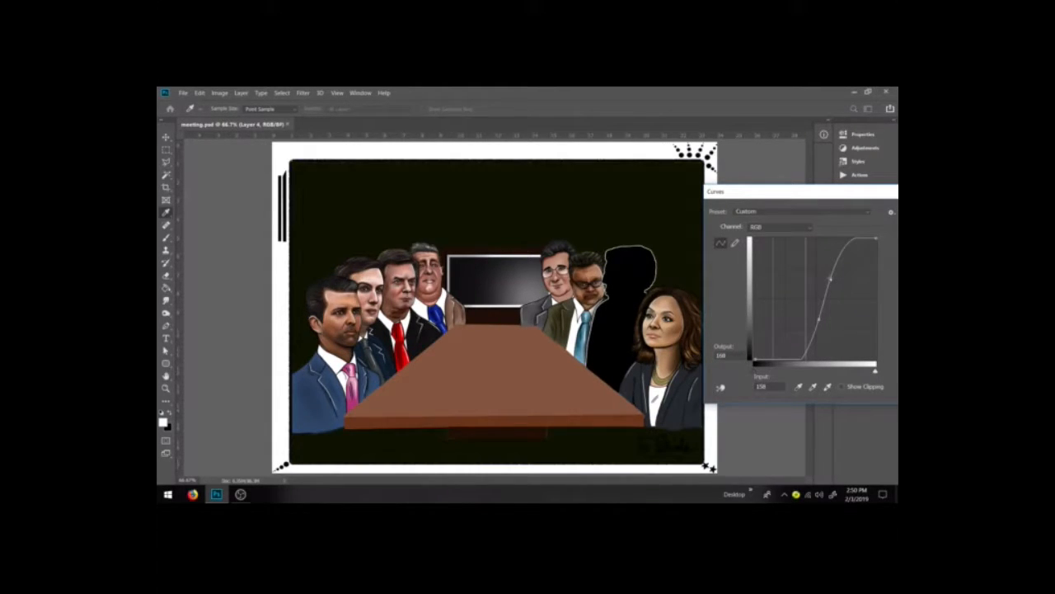
drag(829, 280, 835, 281)
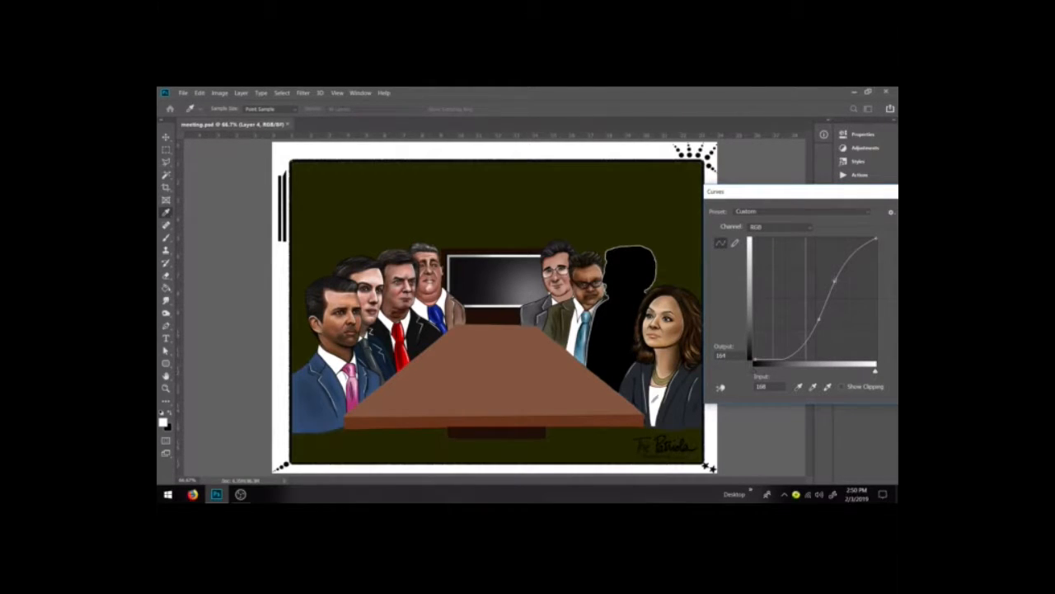
drag(806, 344, 797, 309)
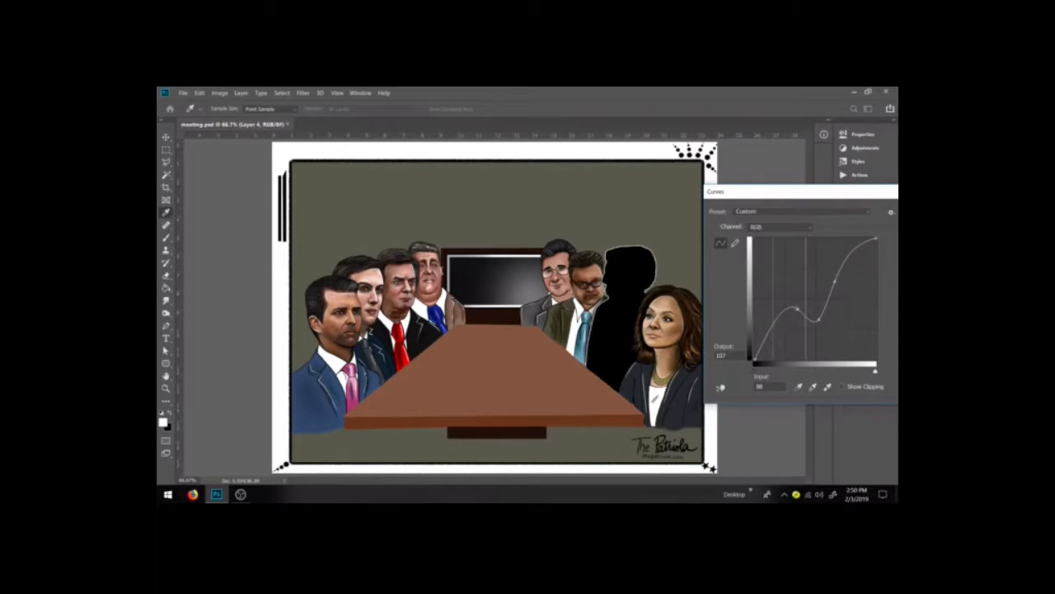
click(780, 326)
mouse_move(780, 328)
mouse_down()
mouse_move(779, 315)
mouse_move(768, 334)
mouse_move(770, 324)
mouse_up()
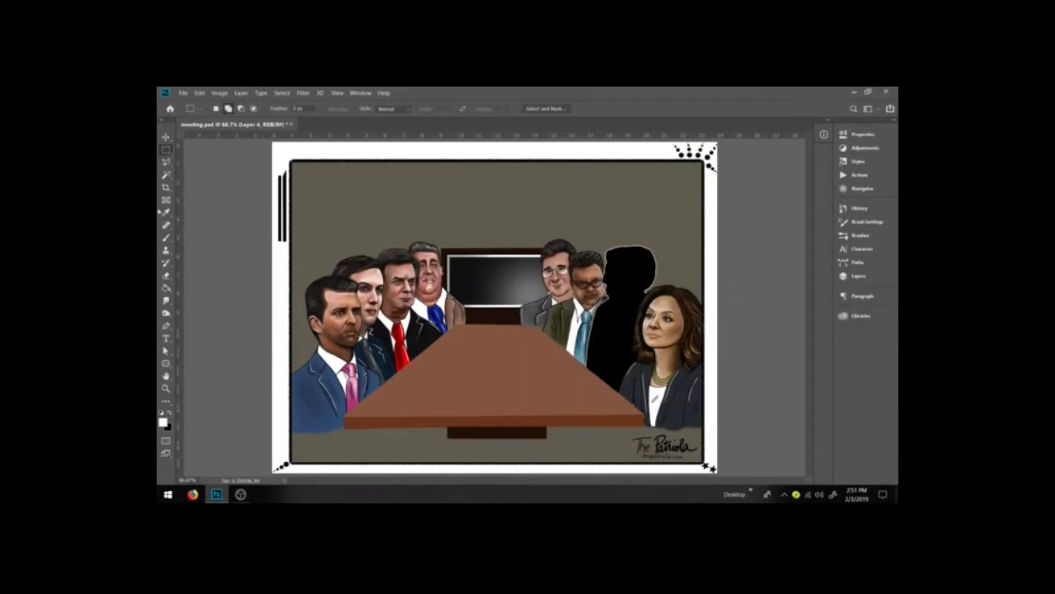
Step: Reset to black with the brush, enlarge it, and paint soft dark shading along the top of the background
click(167, 237)
click(170, 413)
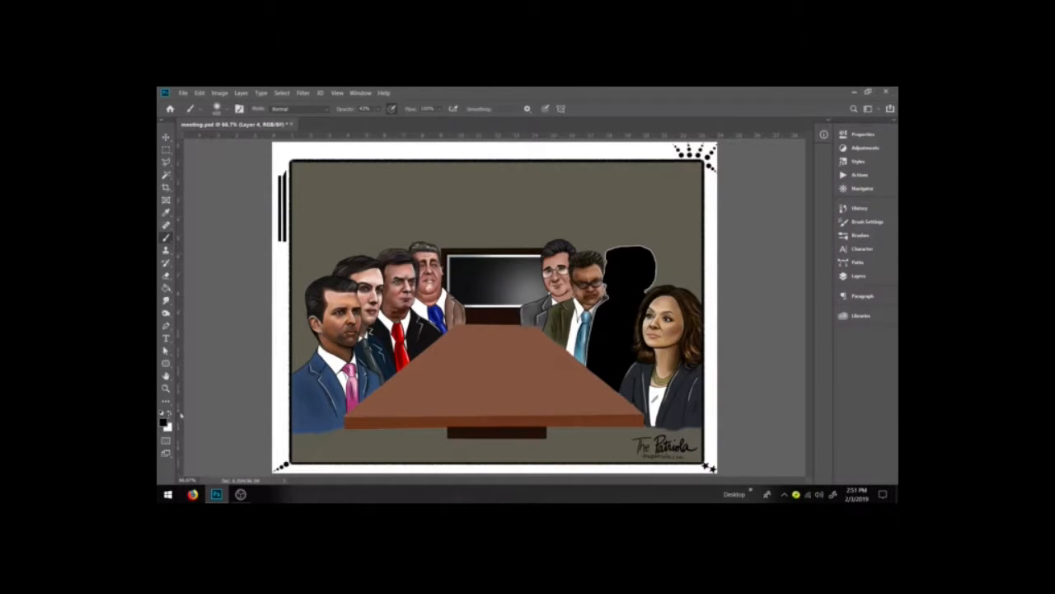
key(bracketright)
key(bracketright)
key(bracketright)
key(bracketright)
key(bracketright)
key(bracketright)
key(ctrl+minus)
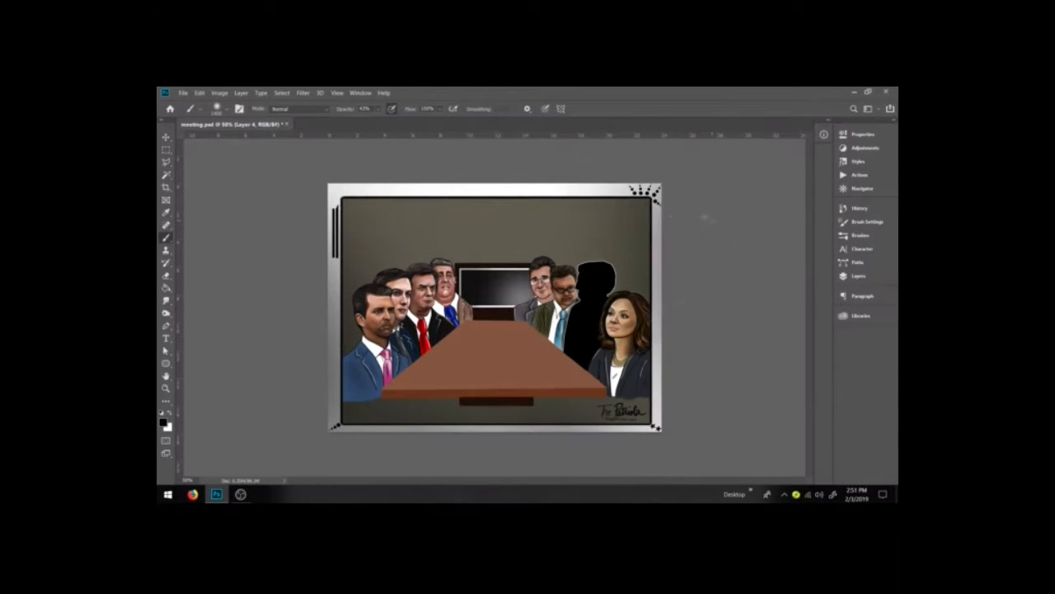
click(504, 188)
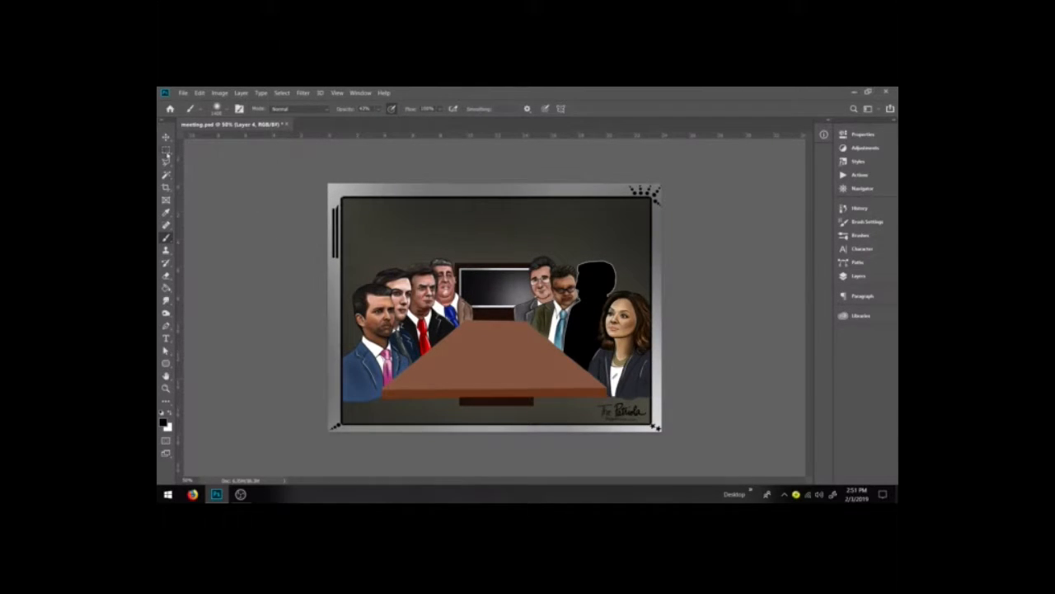
Step: Marquee the picture area inside the frame, fill the selection on the background layer, and deselect
click(166, 150)
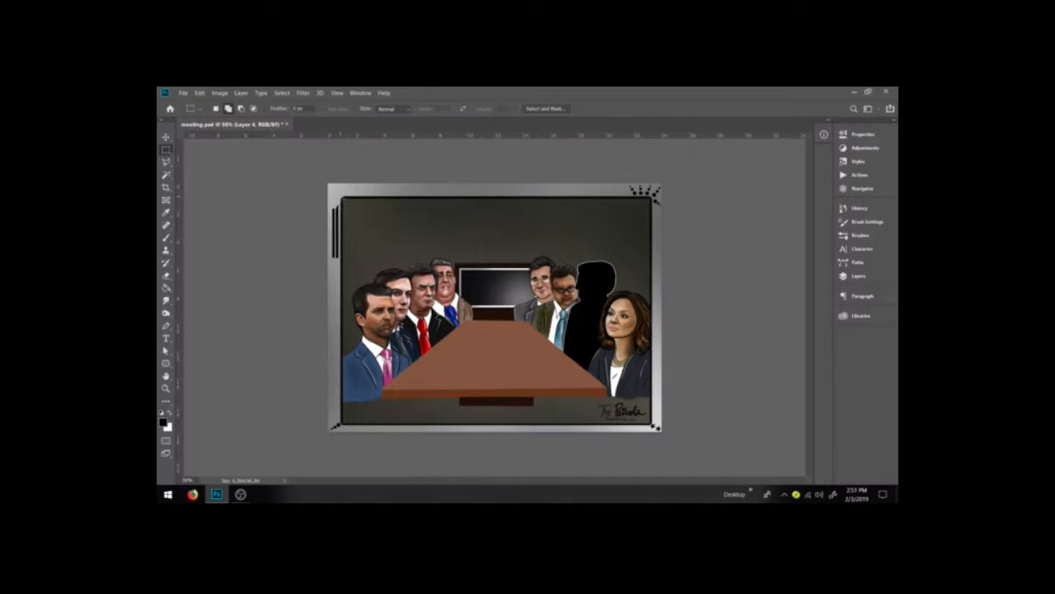
drag(343, 198, 641, 410)
key(ctrl+d)
drag(651, 198, 337, 426)
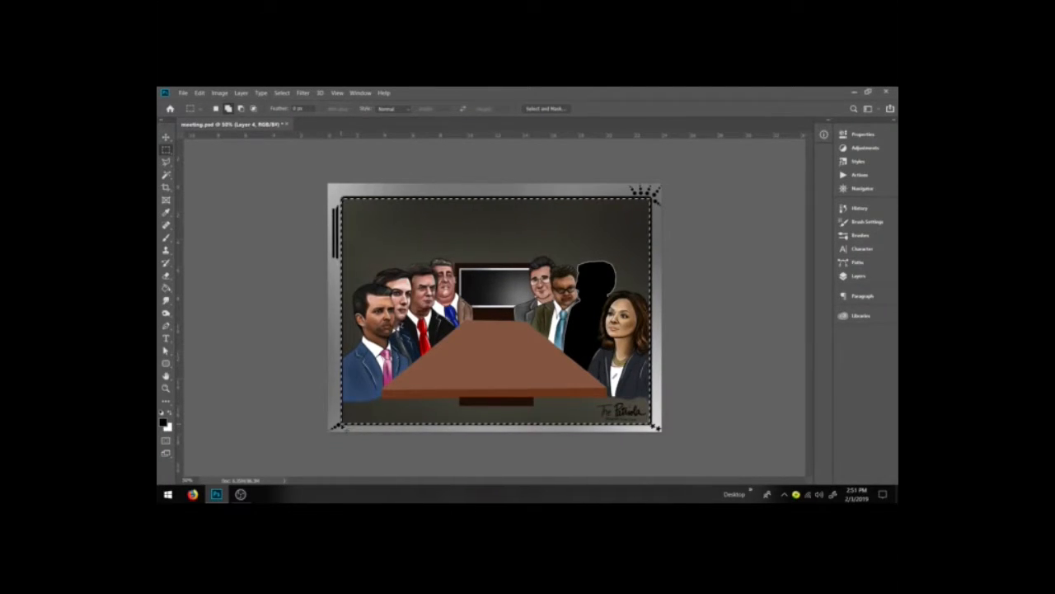
key(ctrl+BackSpace)
key(ctrl+d)
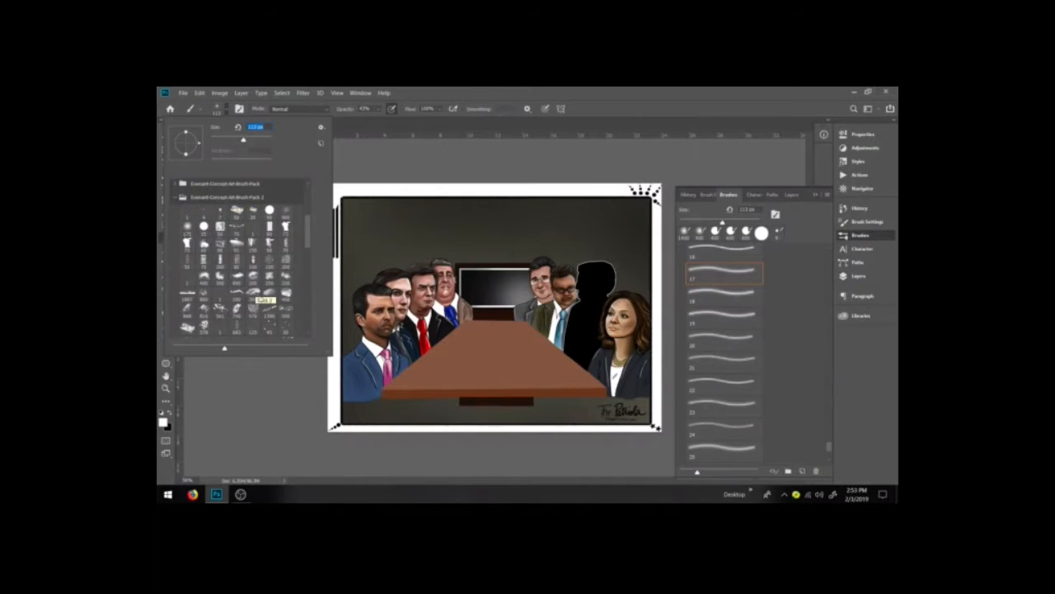
Step: Choose a spotlight-beam brush from the brush picker
scroll(267, 307, down, 6)
scroll(299, 312, down, 5)
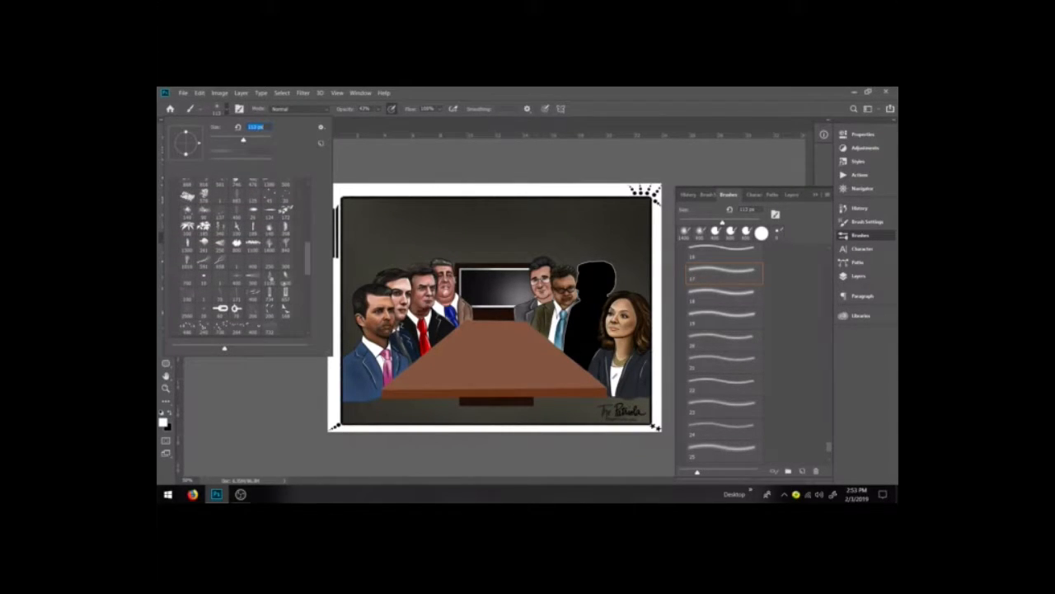
click(269, 279)
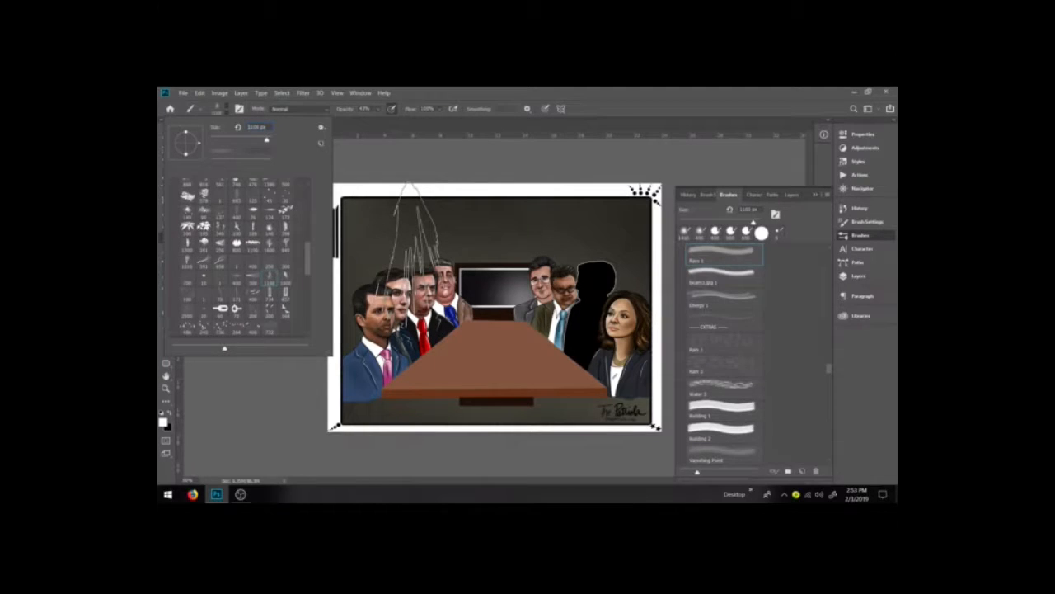
Step: Stamp three spotlight beams on the background layer, then undo them
click(414, 248)
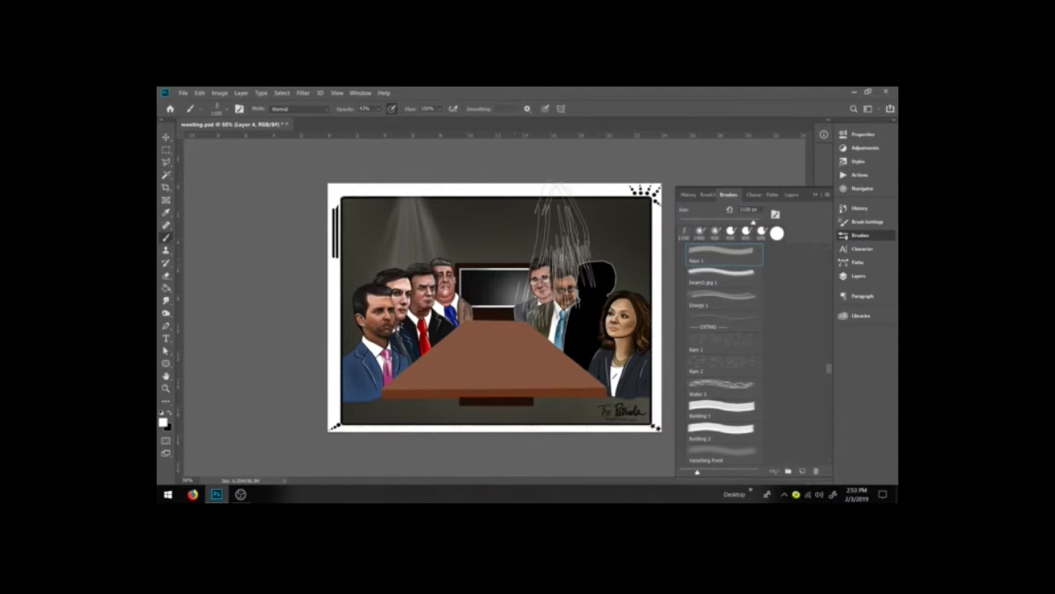
click(598, 259)
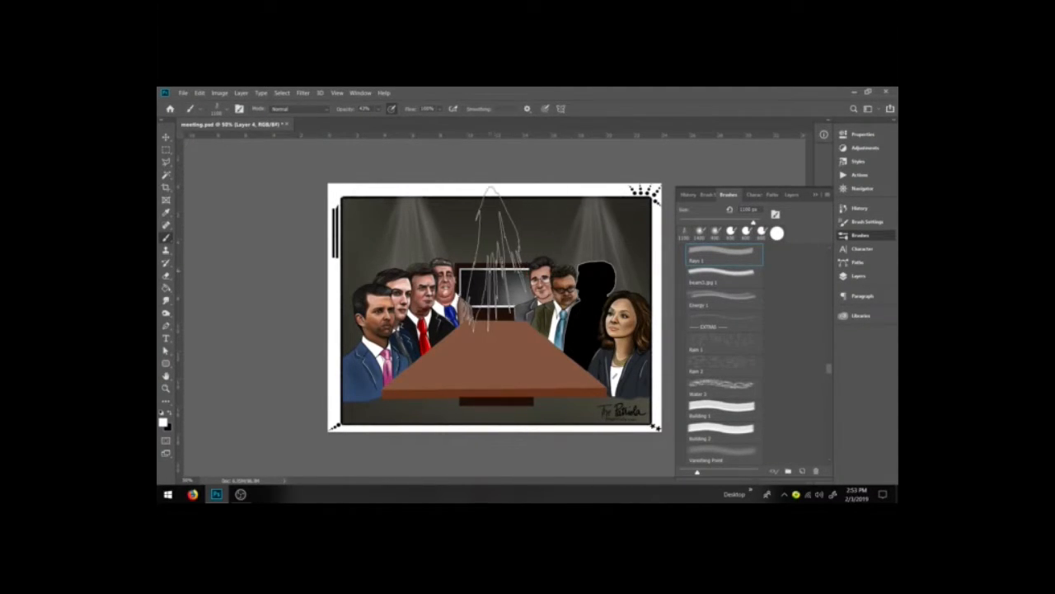
click(499, 260)
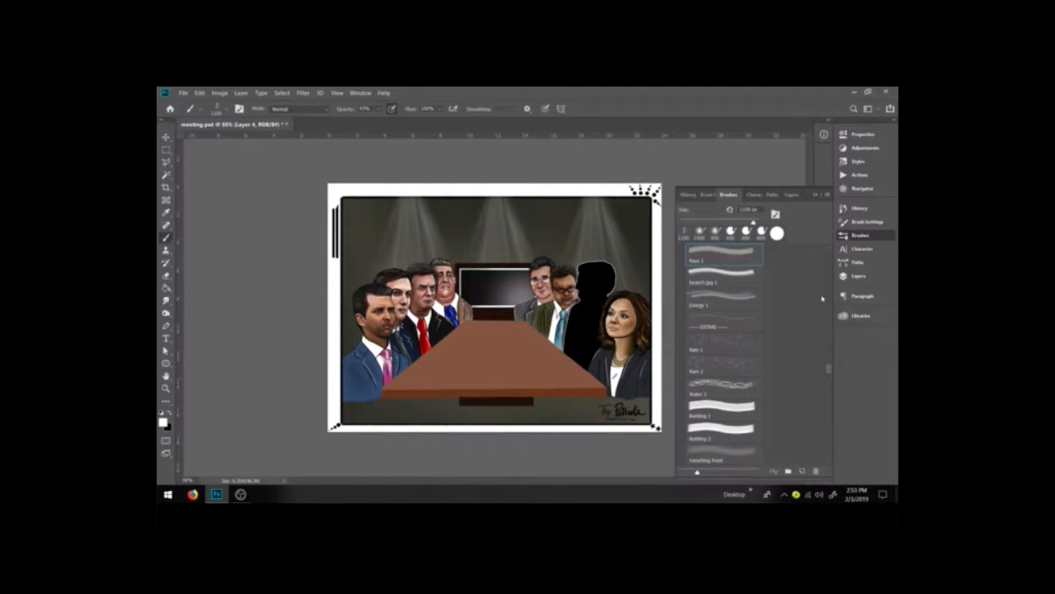
click(874, 277)
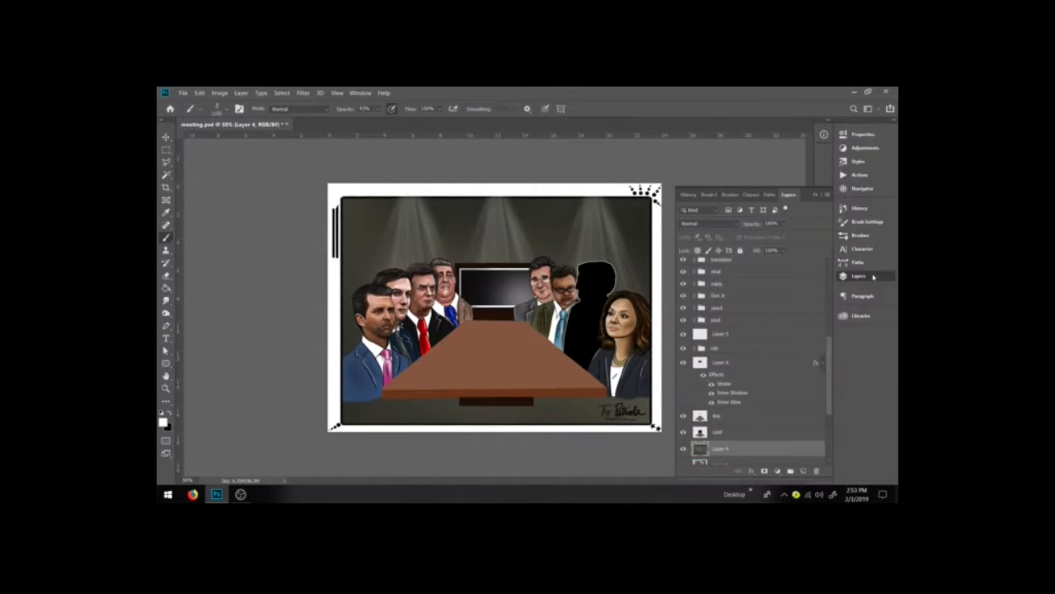
scroll(825, 326, down, 5)
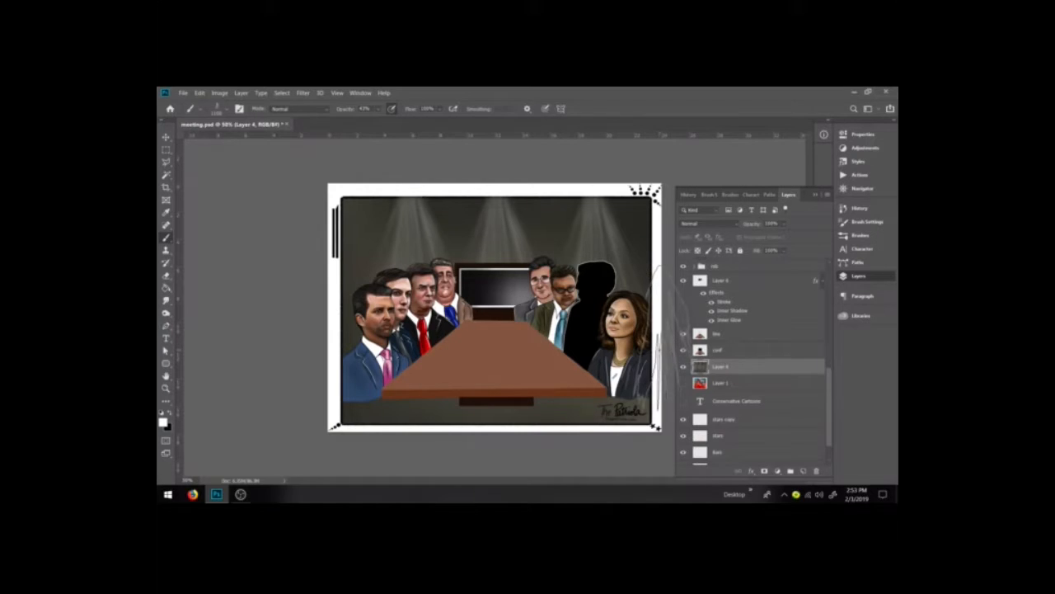
key(ctrl+z)
key(ctrl+z)
key(ctrl+z)
key(ctrl+z)
key(ctrl+z)
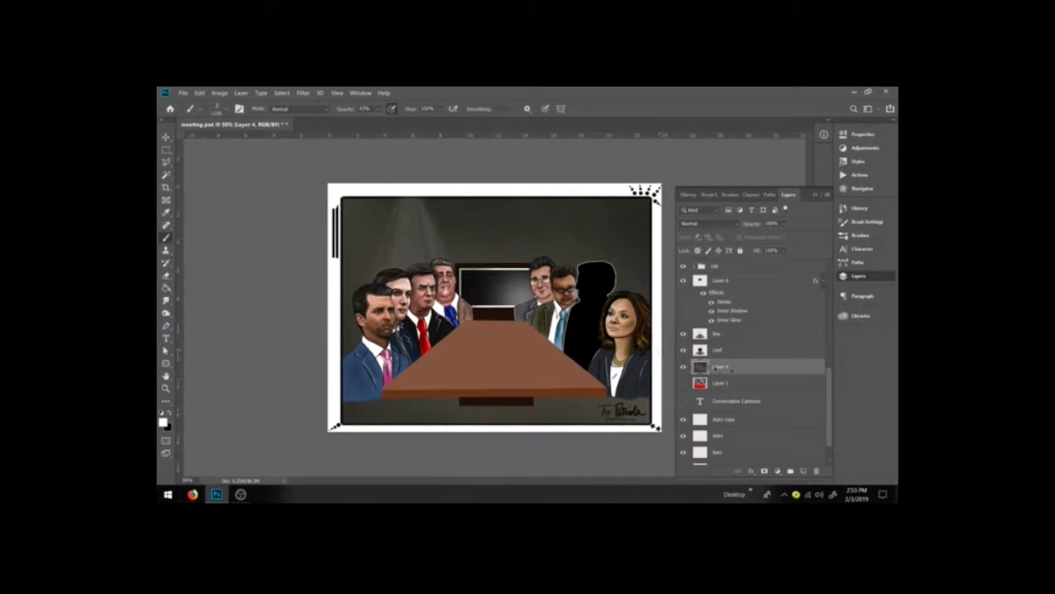
Step: Create a new layer and stamp three spotlight beams above the people around the table
click(803, 471)
mouse_move(577, 197)
mouse_down()
mouse_move(610, 330)
mouse_move(583, 193)
mouse_up()
click(584, 272)
click(494, 270)
click(404, 270)
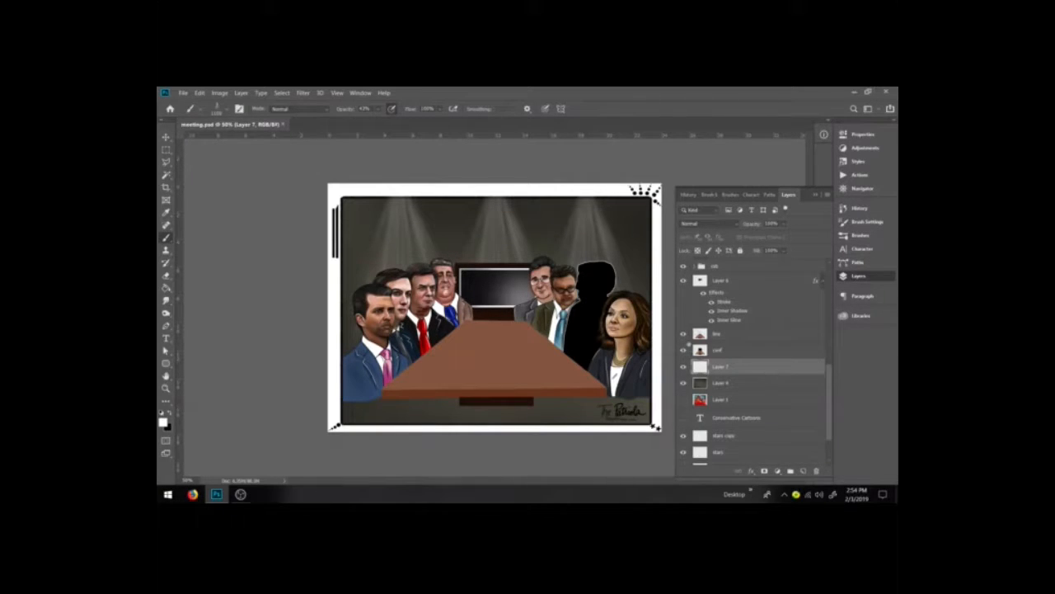
Step: Select the table top on the line layer with the Magic Wand
click(711, 340)
click(165, 175)
click(487, 357)
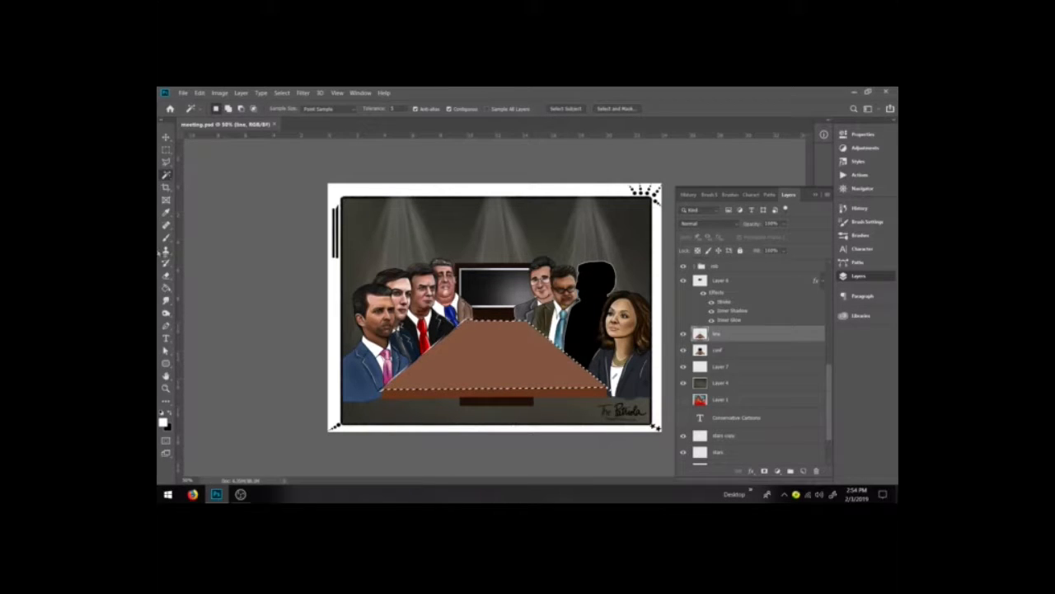
Step: Try painting textured brush strokes across the selected table at low opacity, undoing each stroke
key(b)
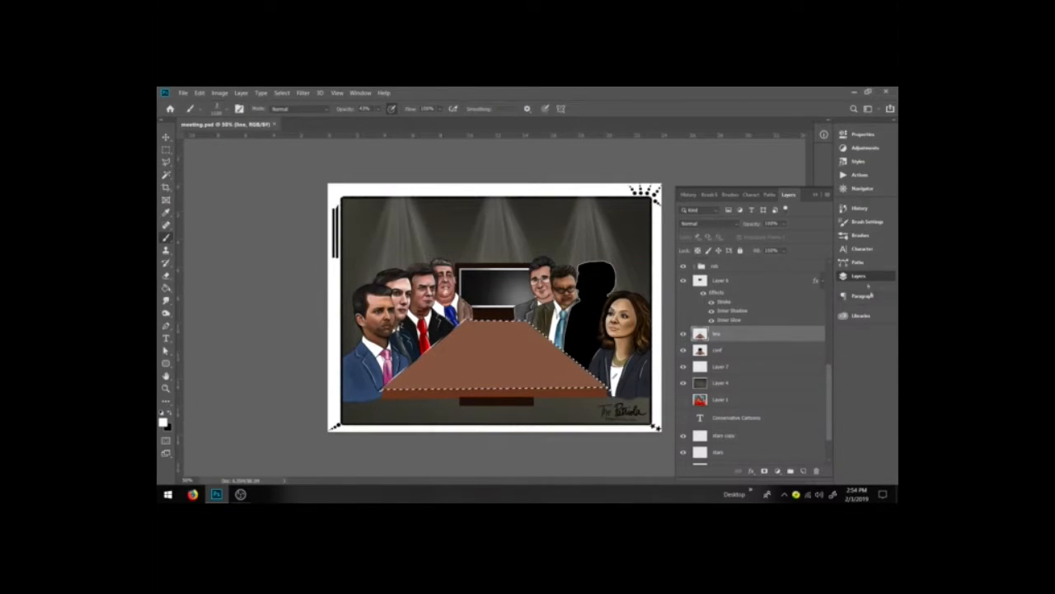
click(860, 235)
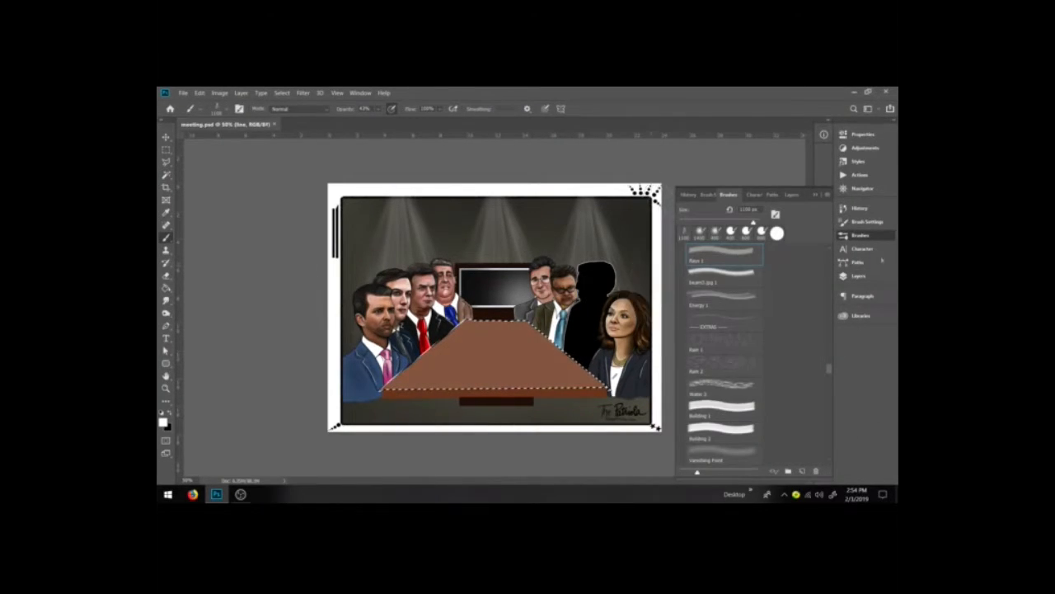
drag(830, 367, 835, 303)
click(720, 285)
key(bracketright)
key(bracketright)
key(bracketright)
key(bracketright)
key(bracketright)
key(bracketright)
key(bracketright)
key(bracketright)
key(bracketright)
key(bracketright)
key(bracketright)
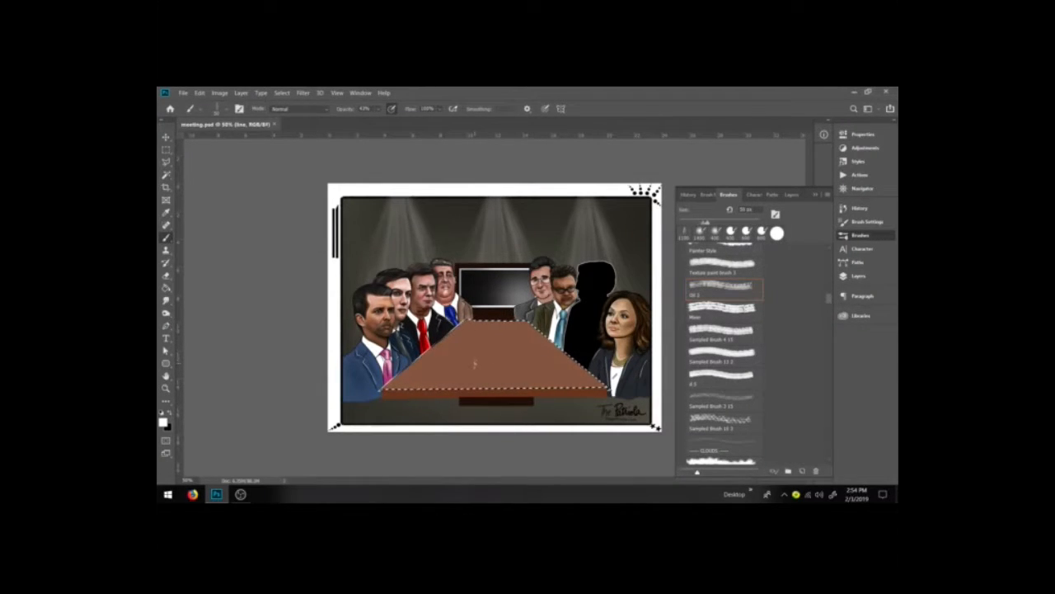
key(bracketright)
key(bracketright)
key(bracketright)
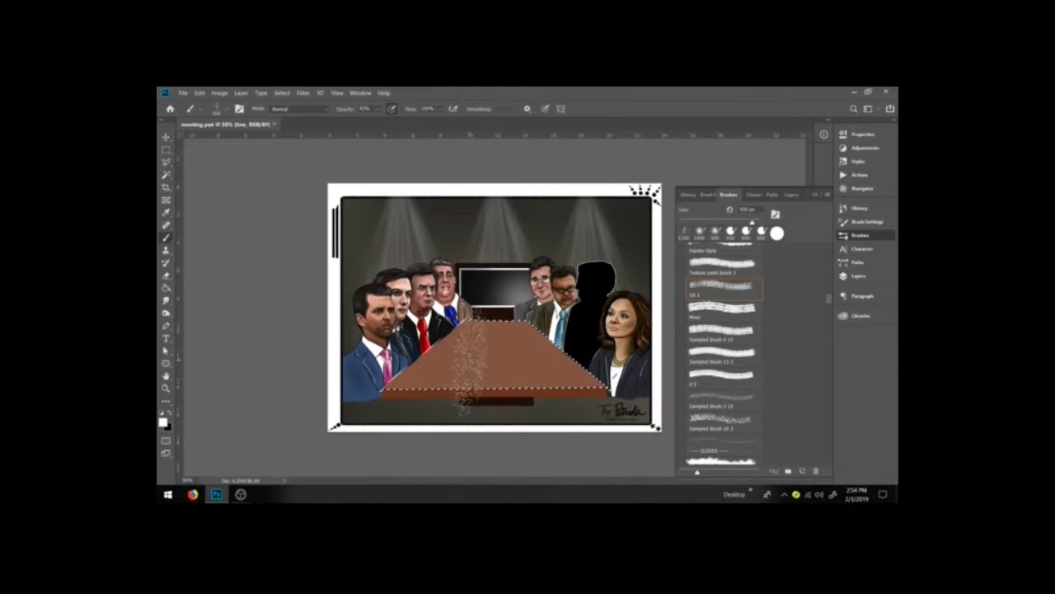
click(378, 109)
drag(385, 120, 375, 120)
drag(387, 282, 687, 383)
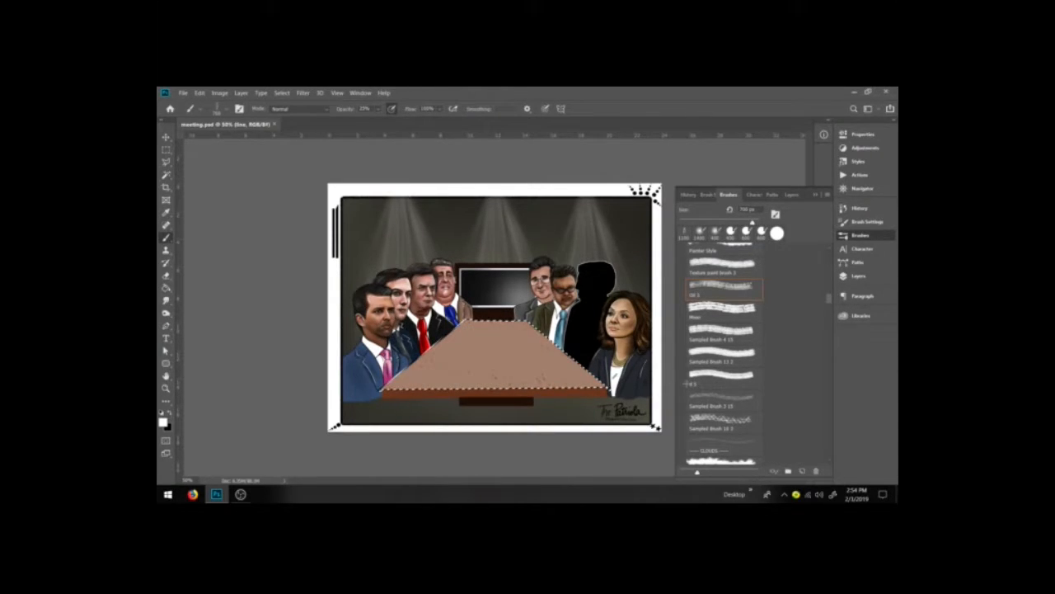
key(ctrl+z)
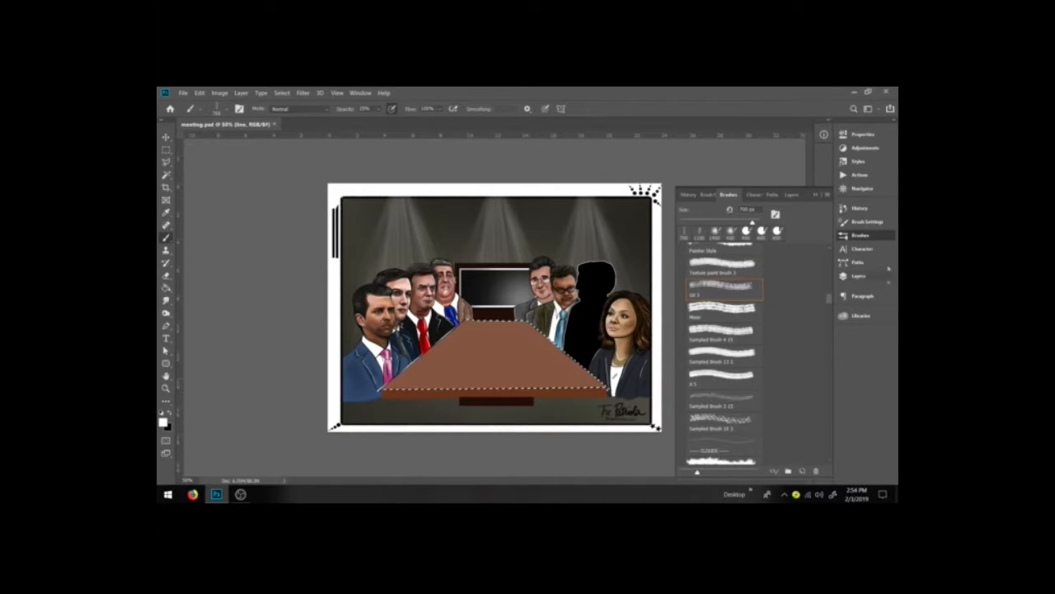
click(866, 221)
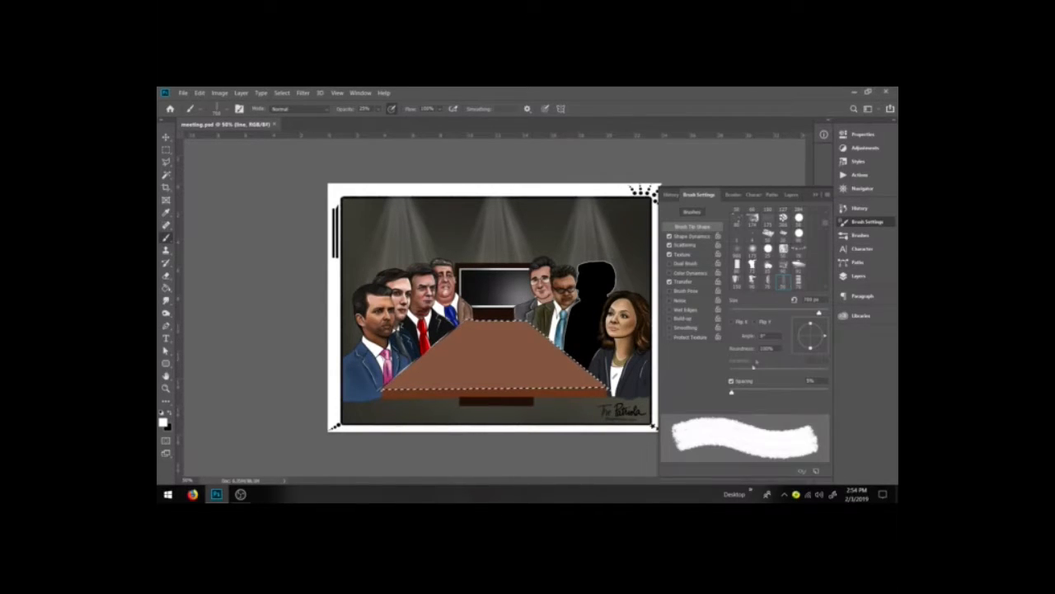
click(860, 235)
click(734, 352)
drag(419, 360, 571, 360)
key(ctrl+z)
Step: Choose the Super Soft brush and dab a soft white highlight in the middle of the table top
scroll(764, 365, up, 4)
scroll(764, 366, up, 5)
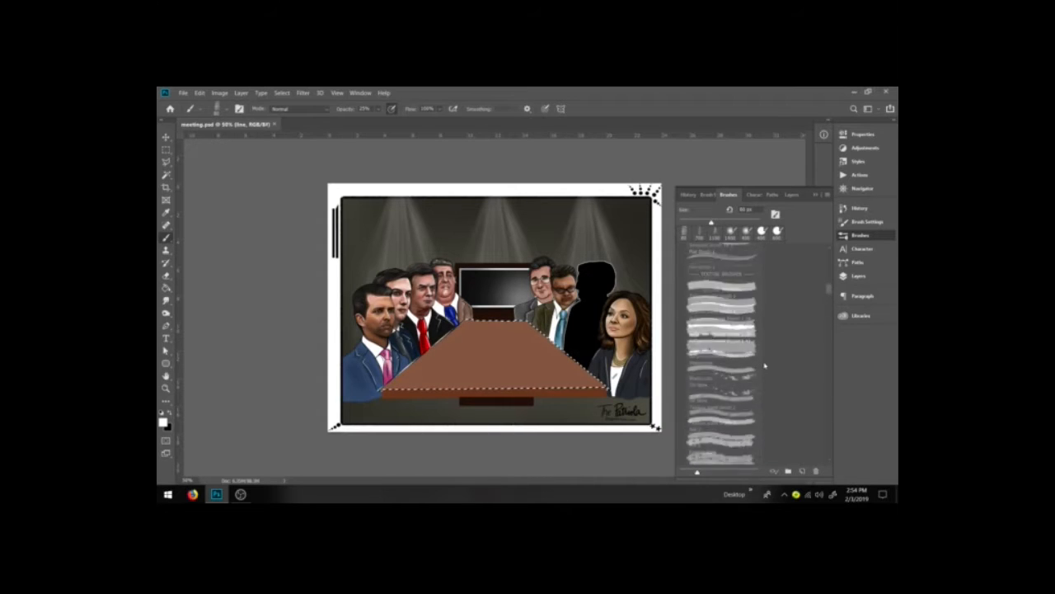
click(729, 302)
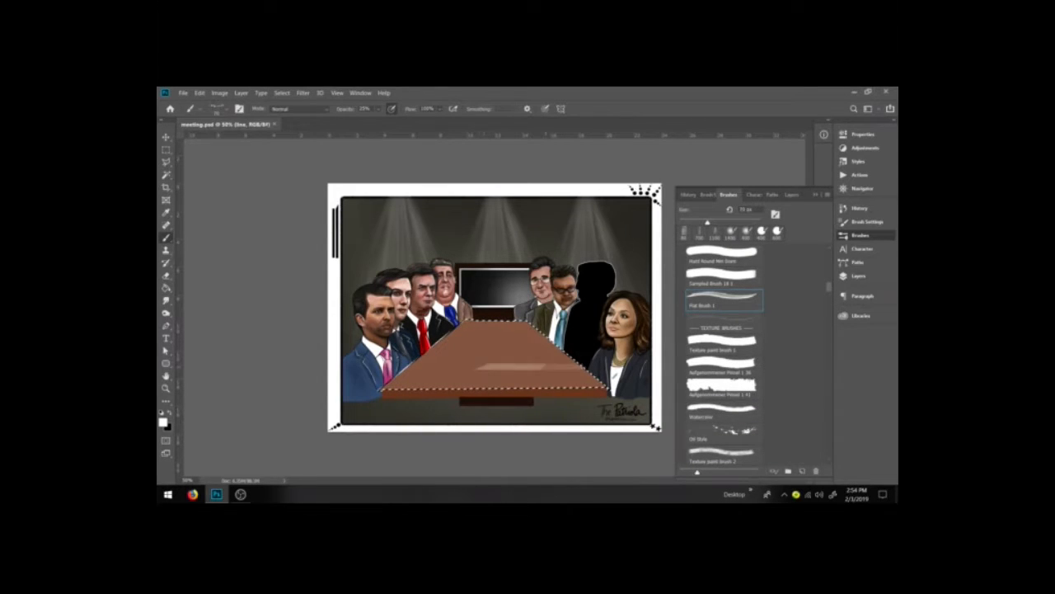
scroll(724, 354, up, 4)
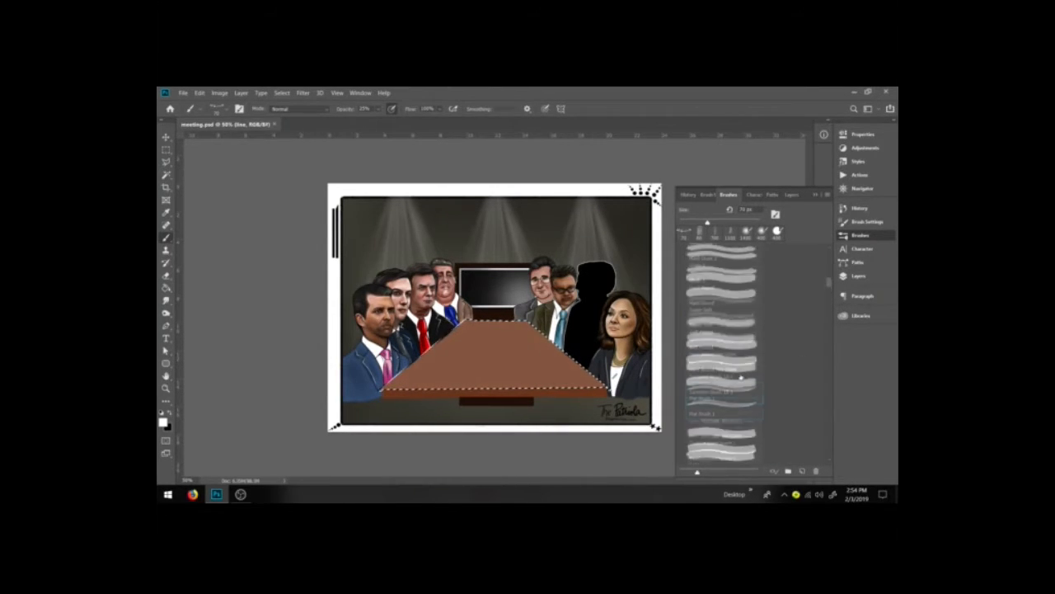
click(498, 353)
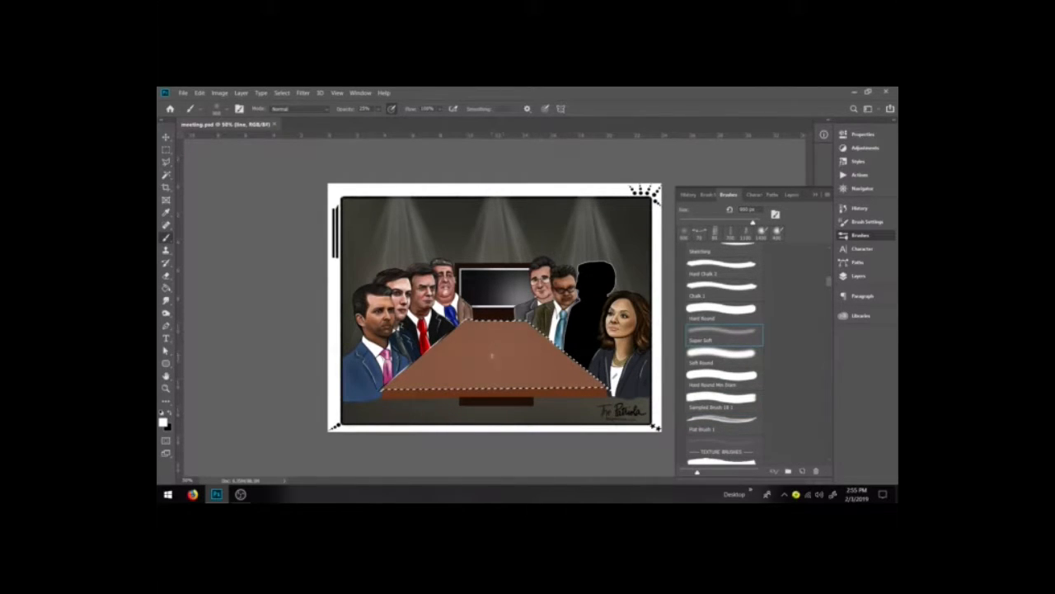
click(496, 357)
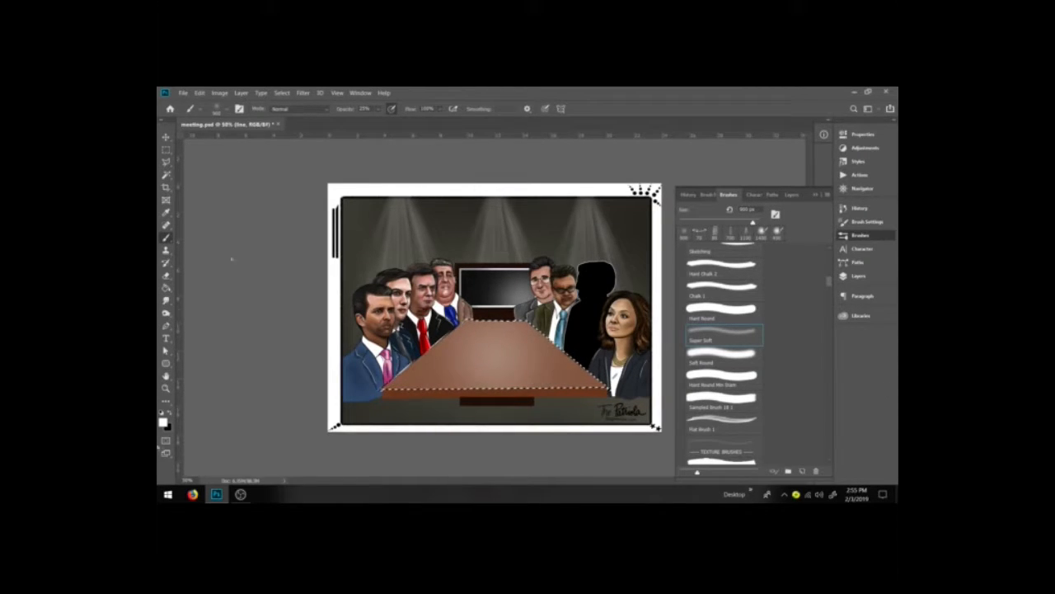
Step: Paint black along the table's near edge with the brush in Color Burn mode to darken it
key(x)
click(298, 108)
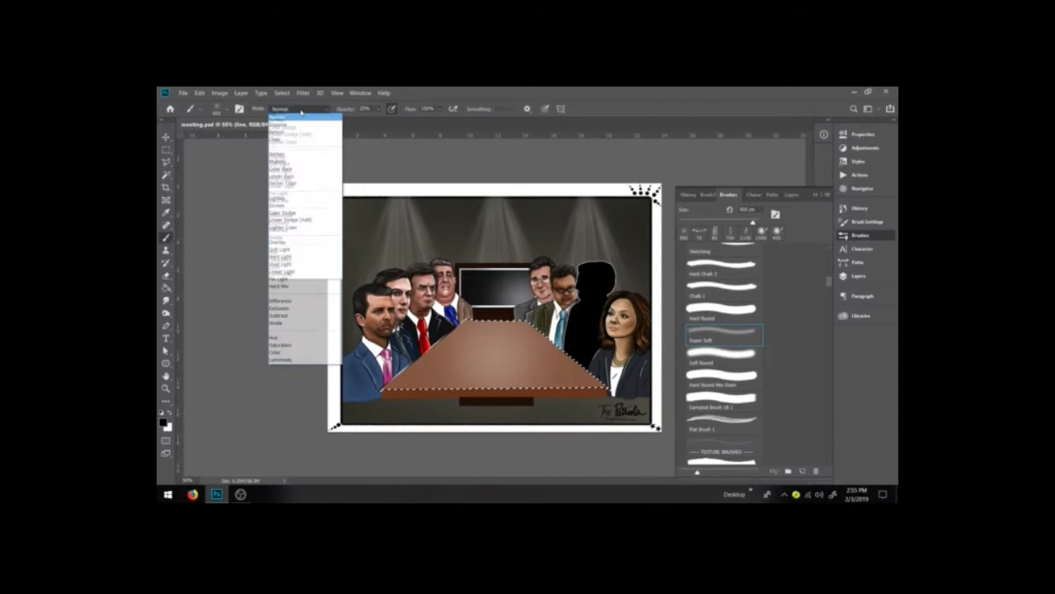
click(297, 169)
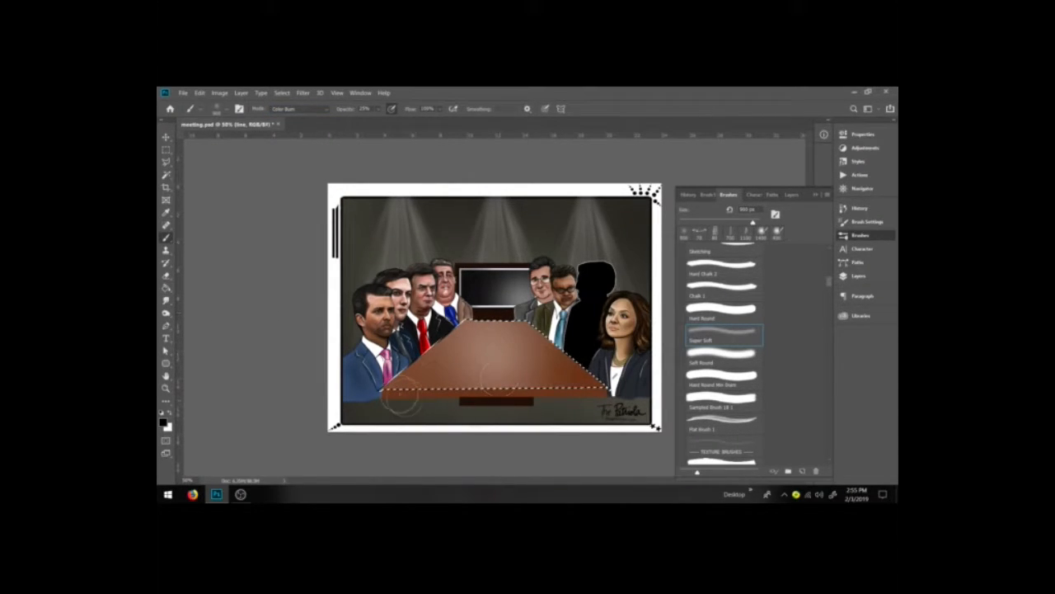
drag(405, 398, 618, 399)
drag(396, 408, 634, 397)
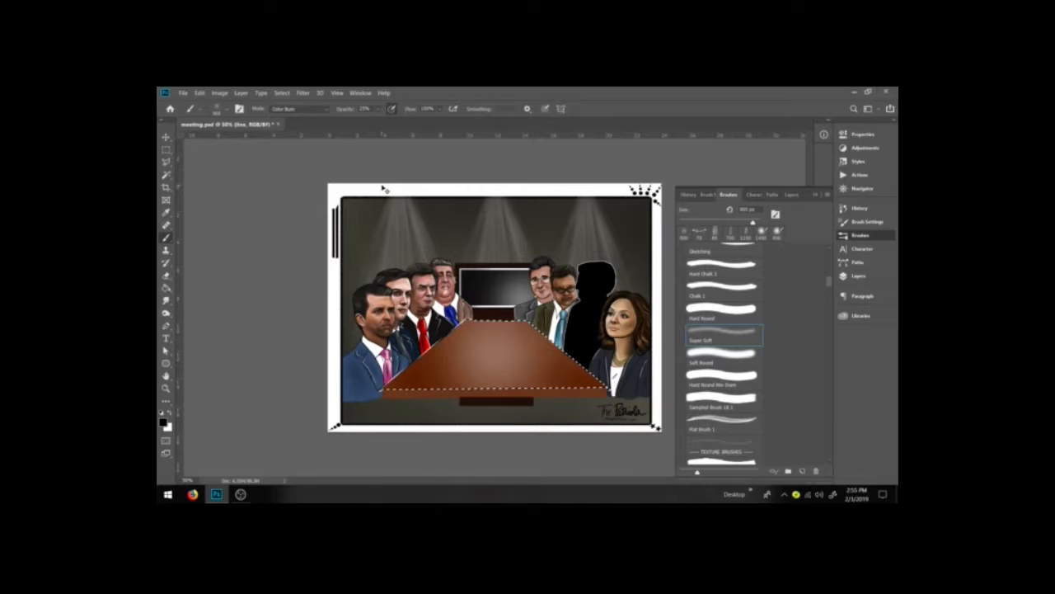
Step: Try adjusting the table's Levels in the RGB, Blue and Red channels, then cancel
key(ctrl+l)
drag(795, 376, 742, 376)
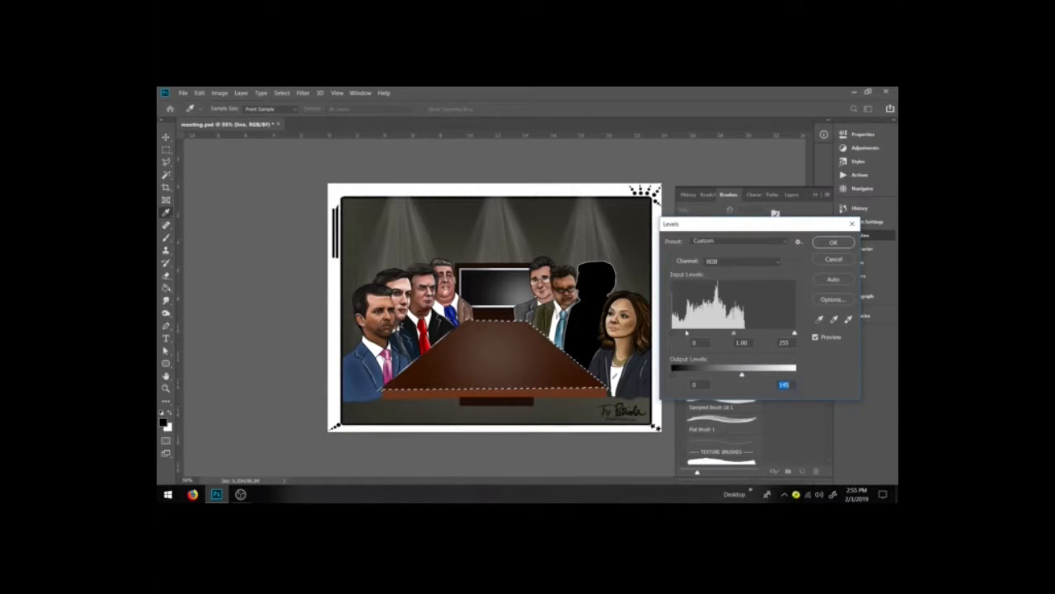
drag(672, 334, 744, 334)
drag(741, 374, 786, 374)
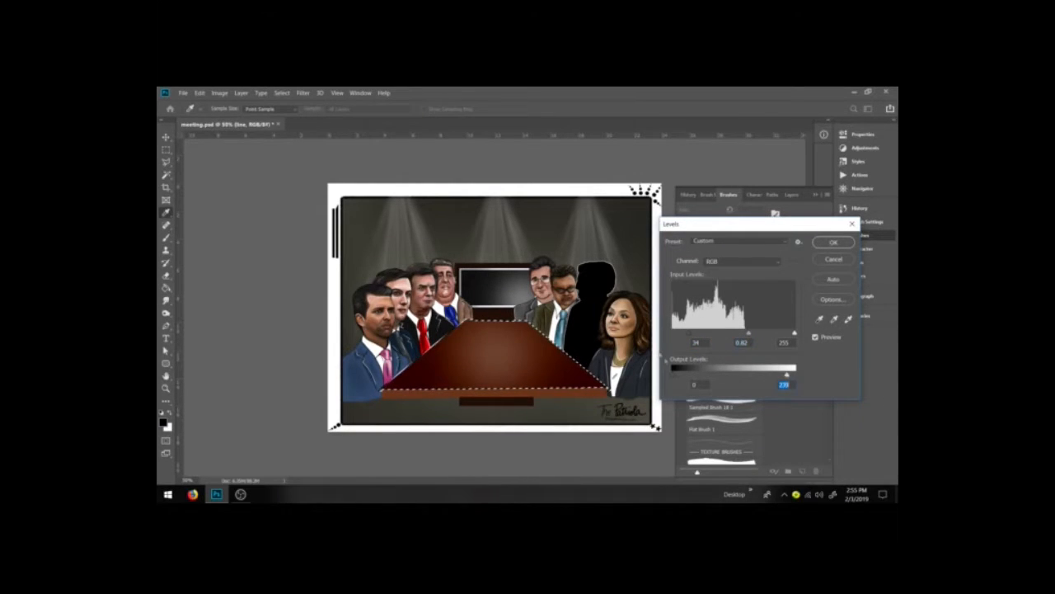
drag(692, 337, 670, 338)
click(750, 262)
click(742, 297)
drag(733, 334, 768, 334)
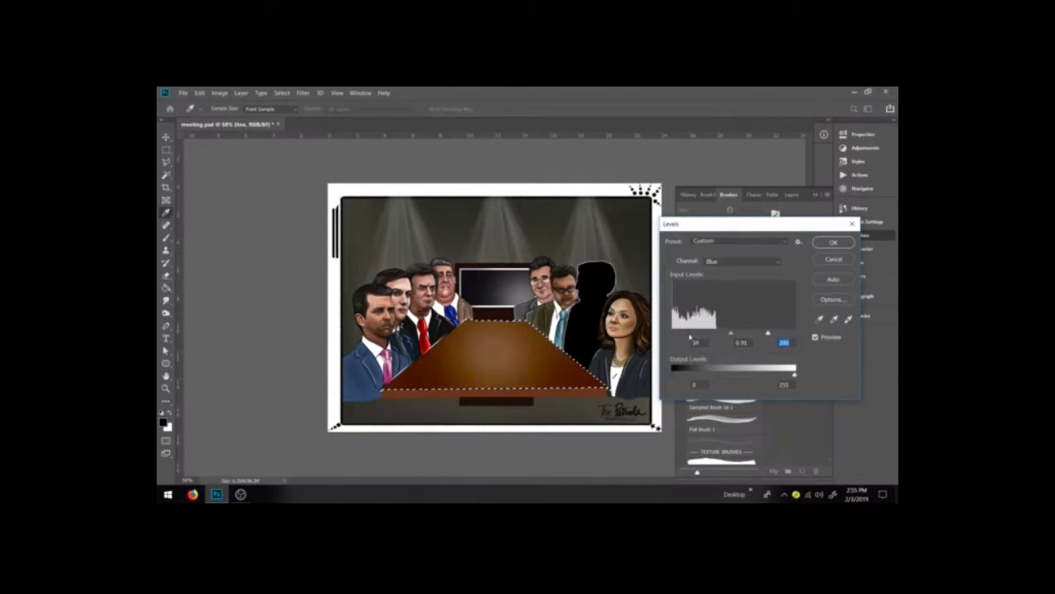
click(742, 261)
click(734, 276)
mouse_move(672, 334)
mouse_down()
mouse_move(698, 336)
mouse_move(687, 340)
mouse_up()
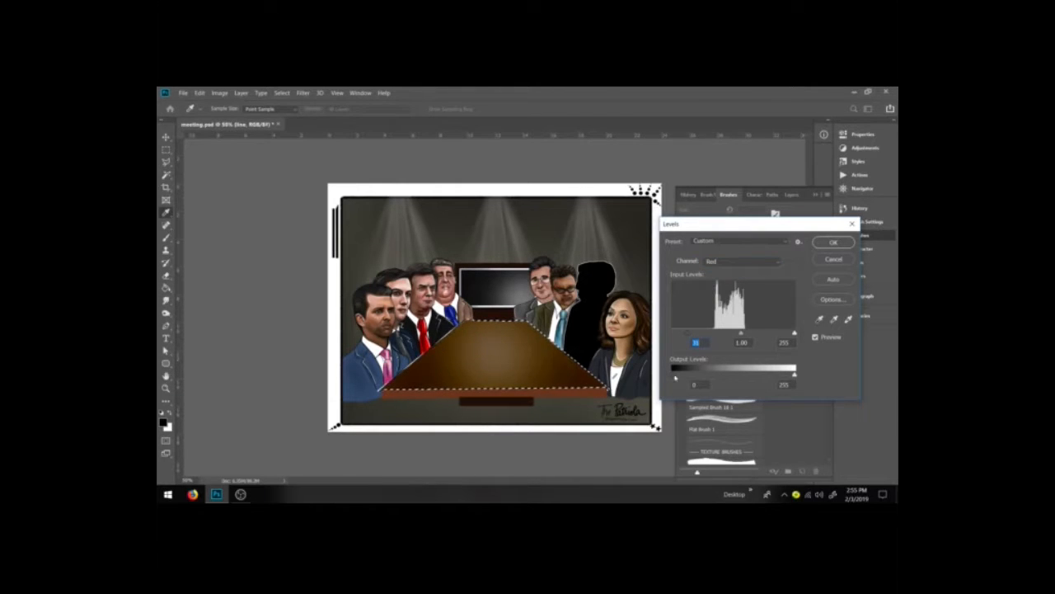
drag(796, 375, 835, 373)
click(836, 260)
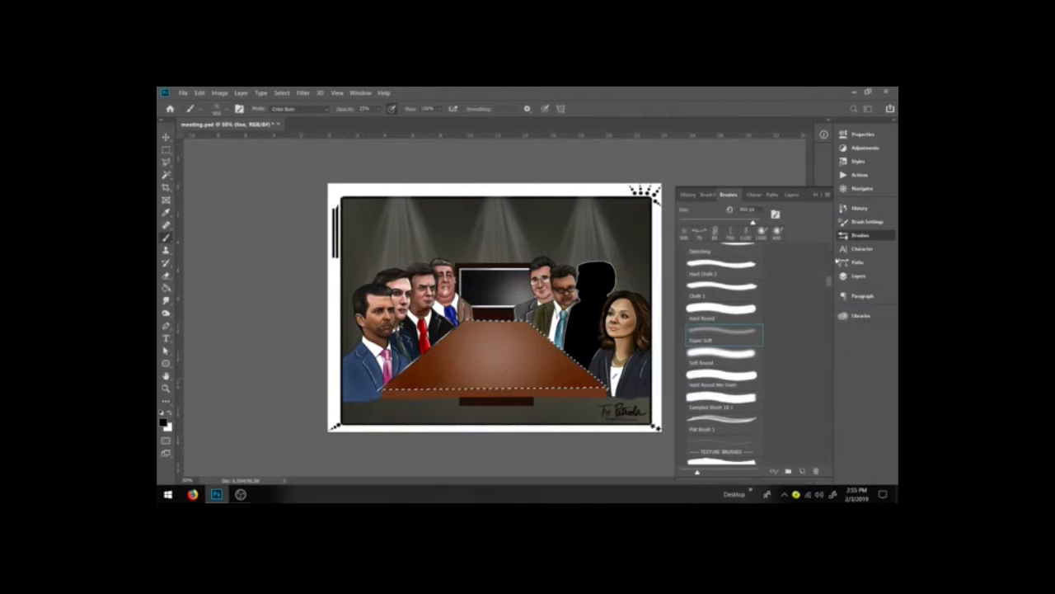
Step: Try shifting the table's hue to +180 with Hue/Saturation, then cancel
click(219, 92)
mouse_move(239, 115)
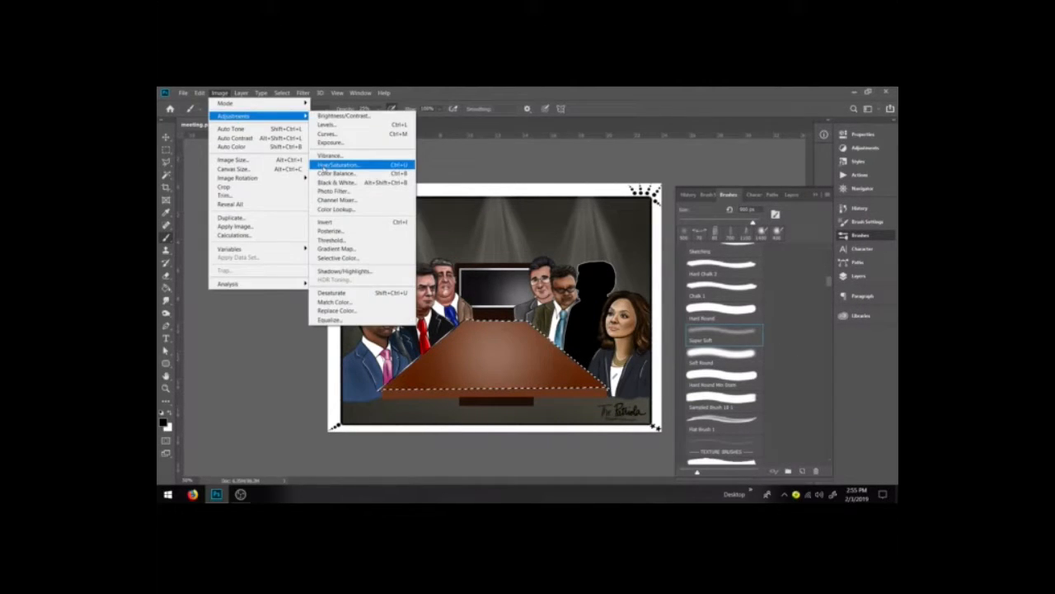
click(354, 164)
drag(702, 318, 747, 294)
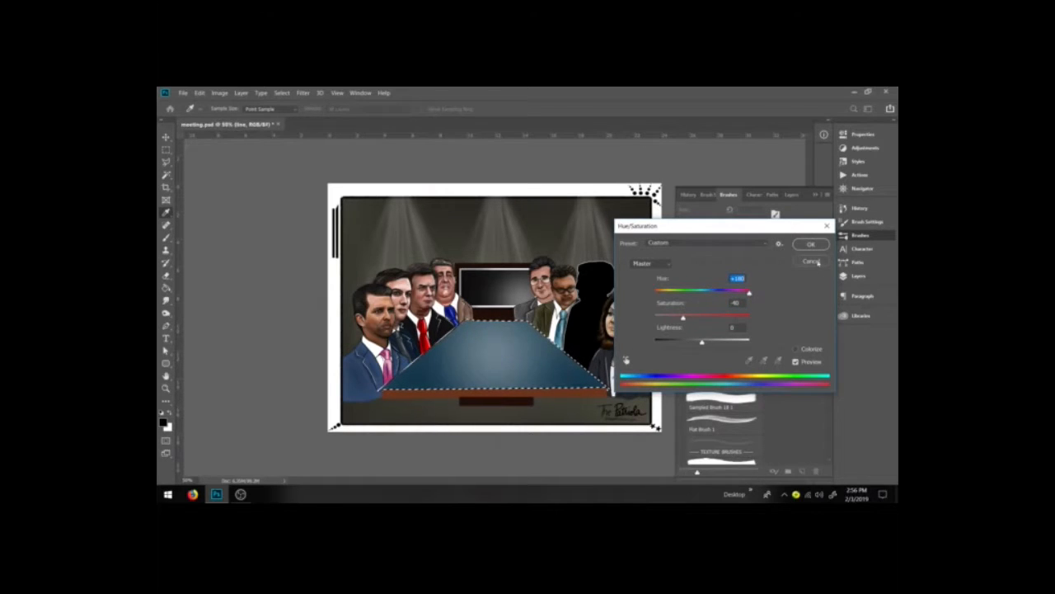
click(811, 261)
click(222, 93)
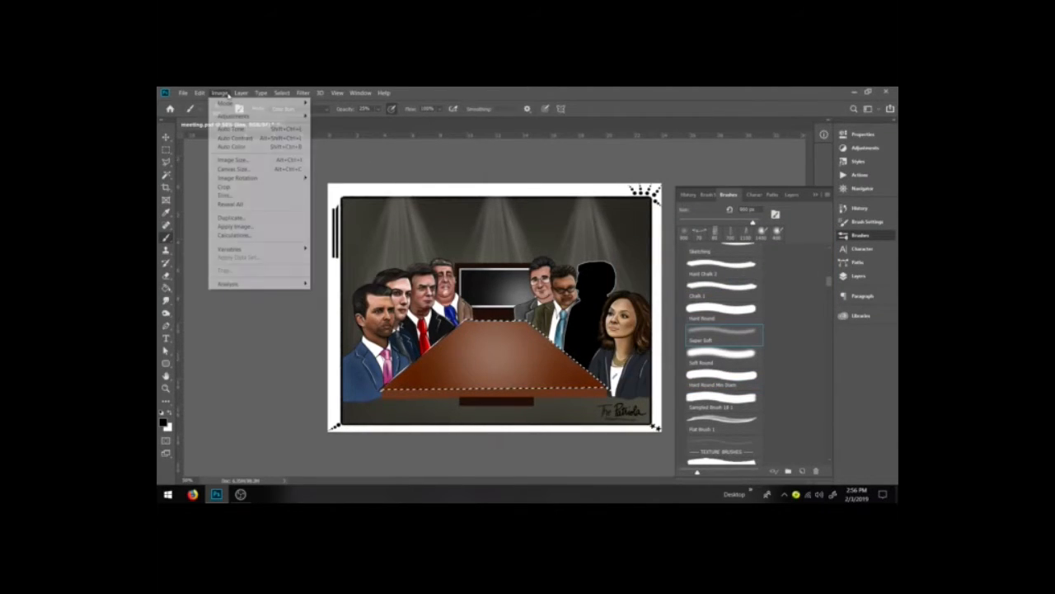
click(223, 93)
click(221, 93)
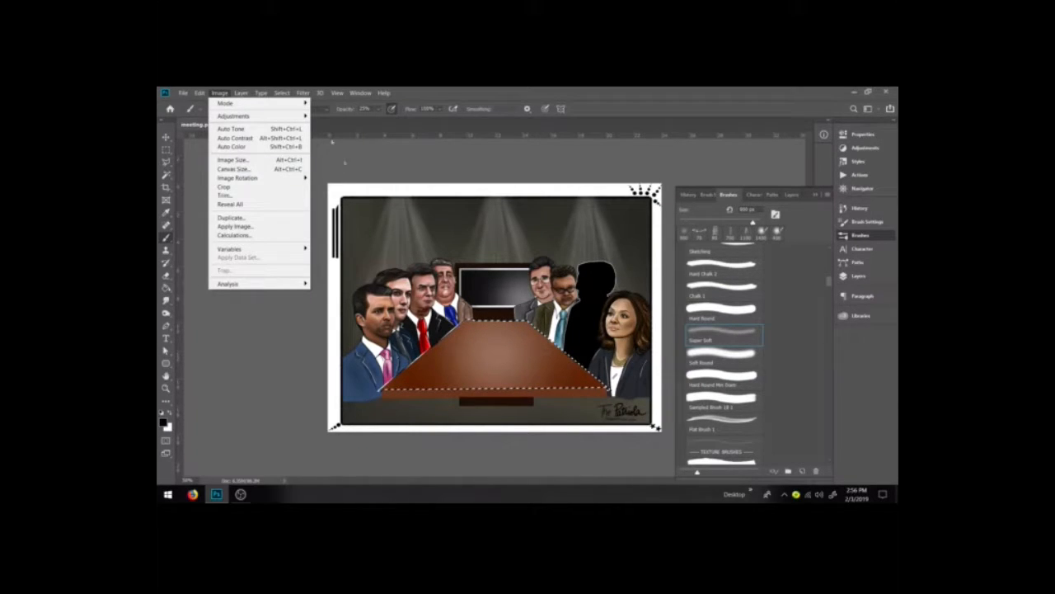
click(221, 93)
Step: Switch to the SG Halftone Light L brush in Normal mode at 100% opacity
click(288, 108)
click(294, 162)
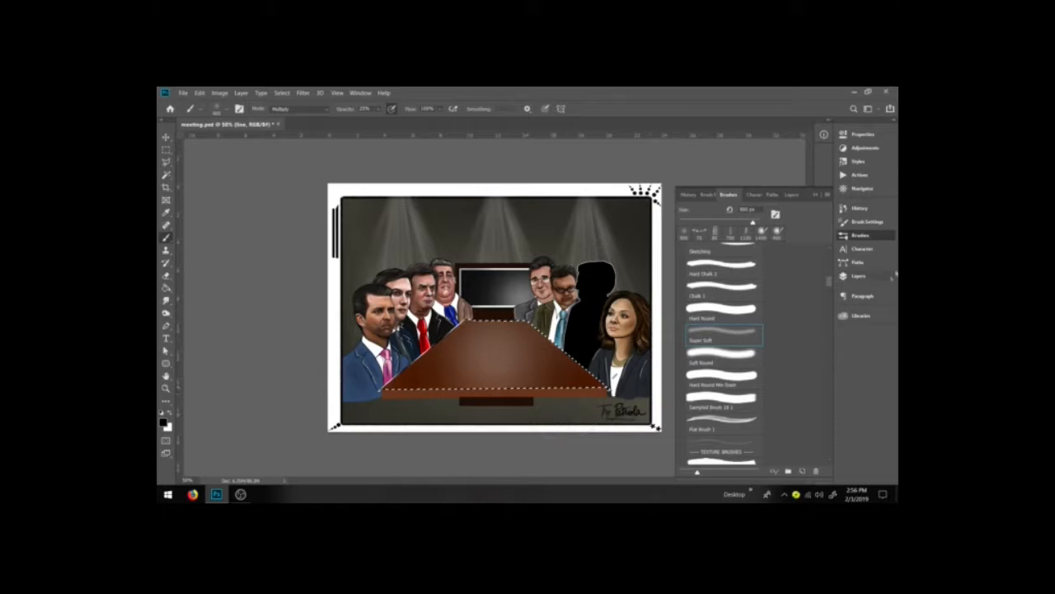
click(858, 275)
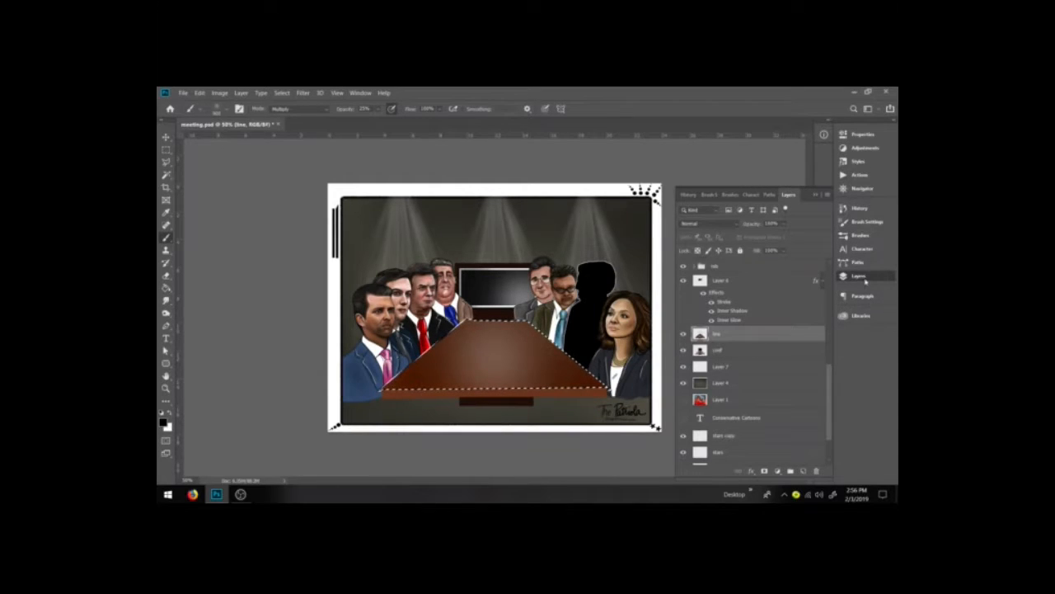
click(857, 235)
drag(829, 280, 841, 447)
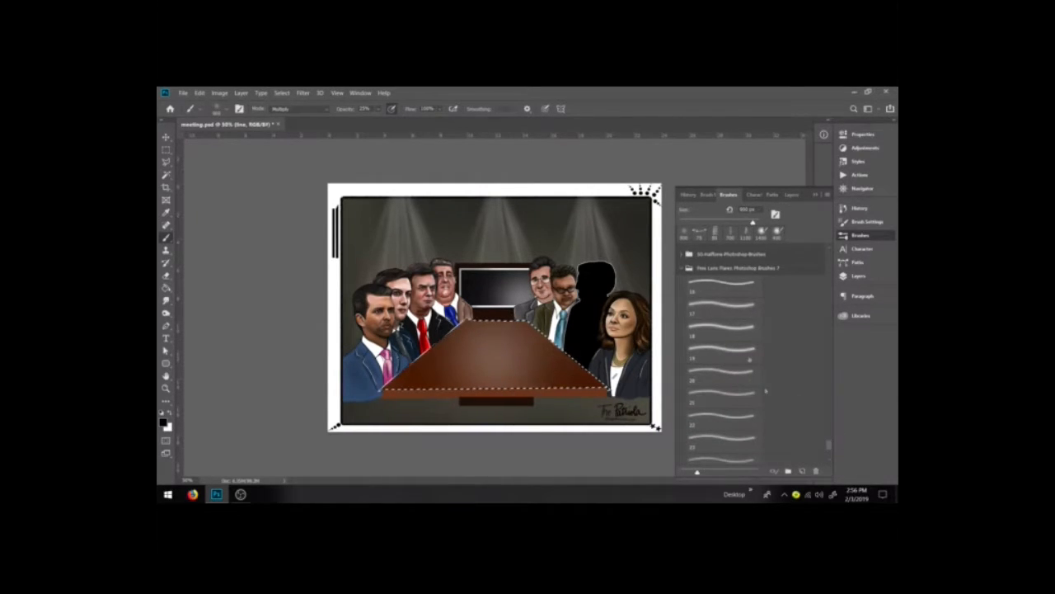
click(729, 371)
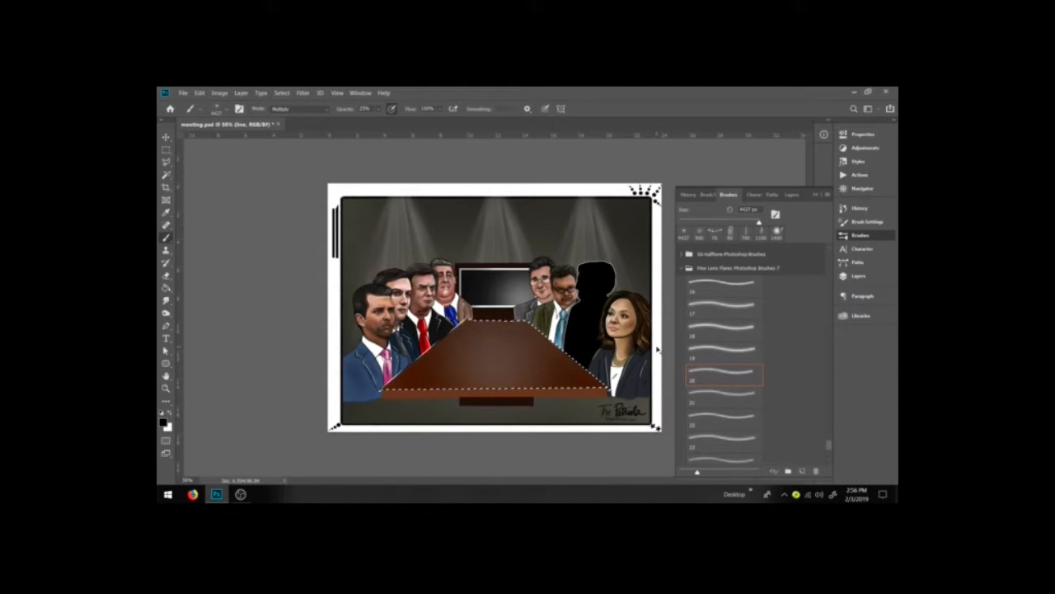
click(682, 268)
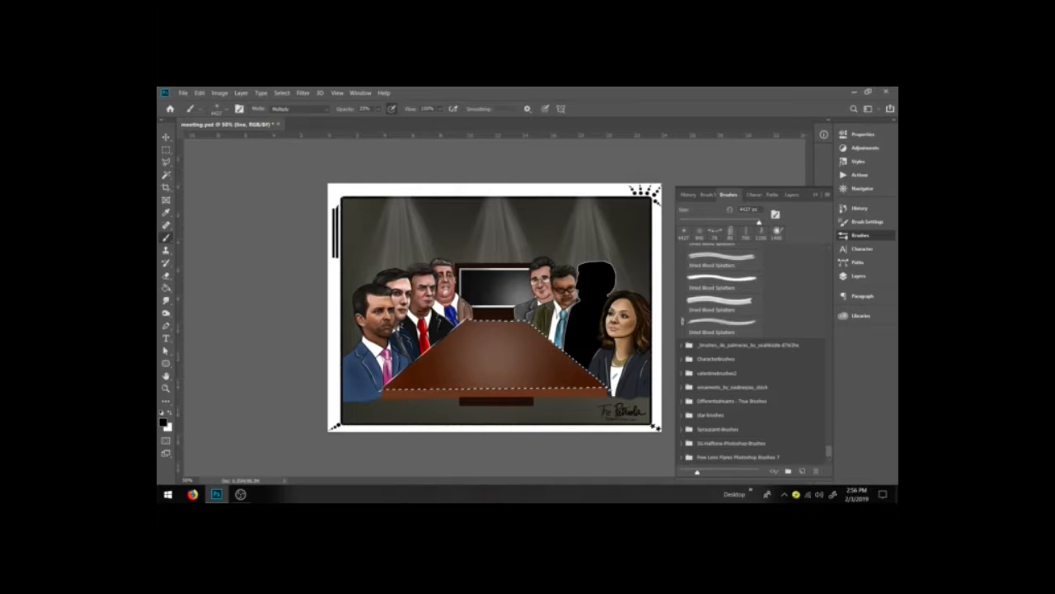
click(680, 443)
scroll(726, 372, down, 5)
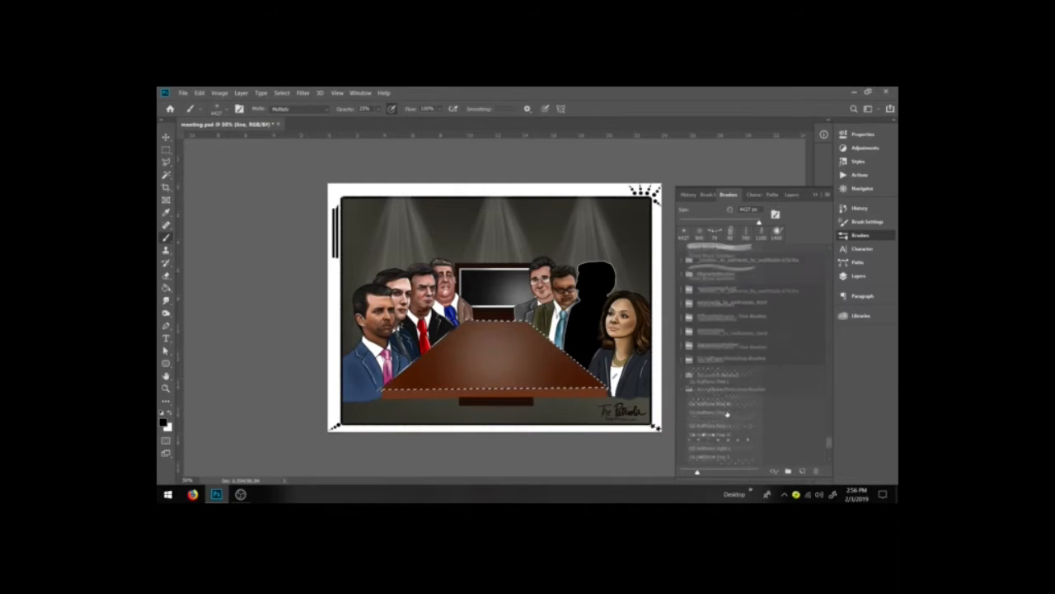
click(725, 363)
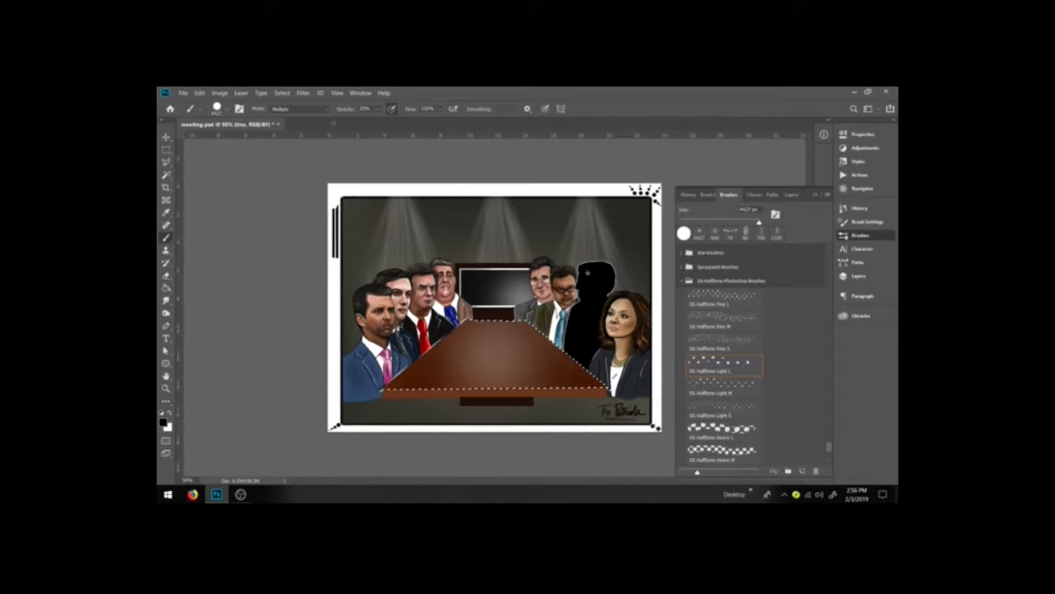
click(297, 108)
click(289, 111)
drag(377, 111, 506, 122)
Step: Try stamping a halftone dot pattern on the table, then undo it
click(494, 365)
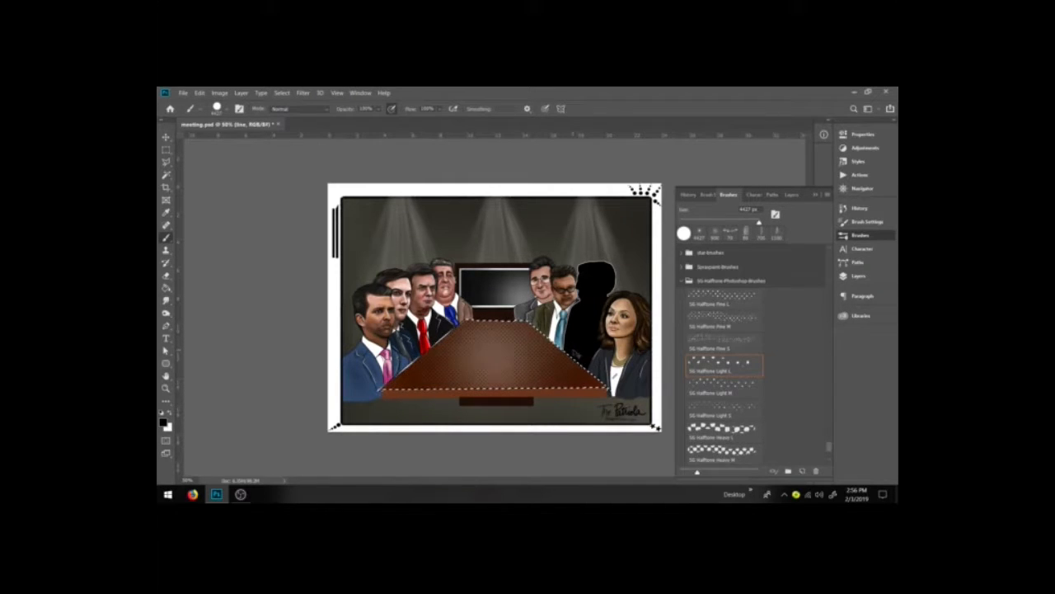
click(721, 428)
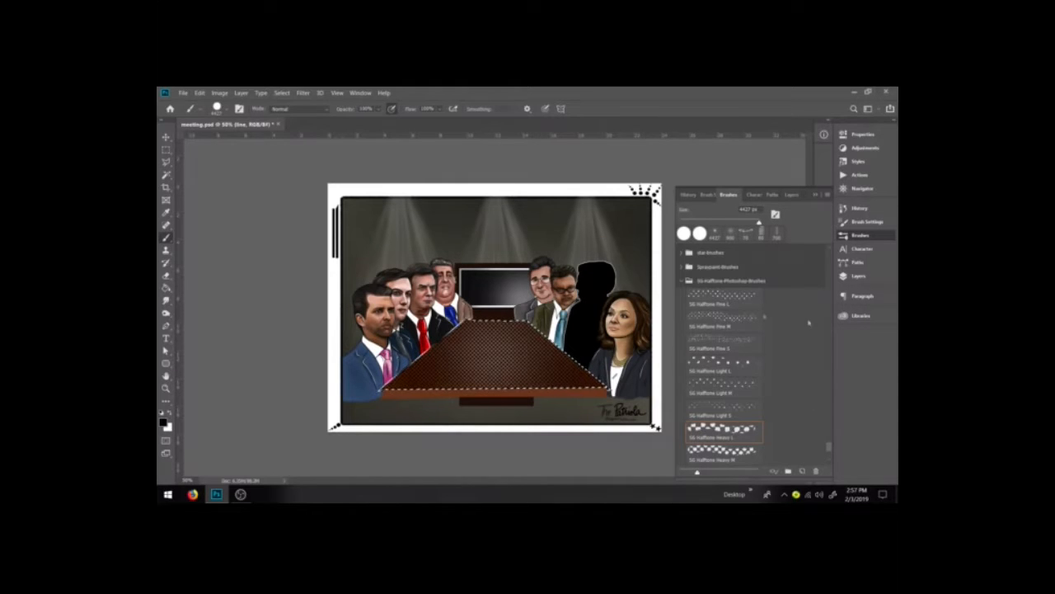
key(ctrl+z)
Step: Try stamping the table with the SG Halftone Dark M and Heavy M brushes, undoing each stamp
click(732, 297)
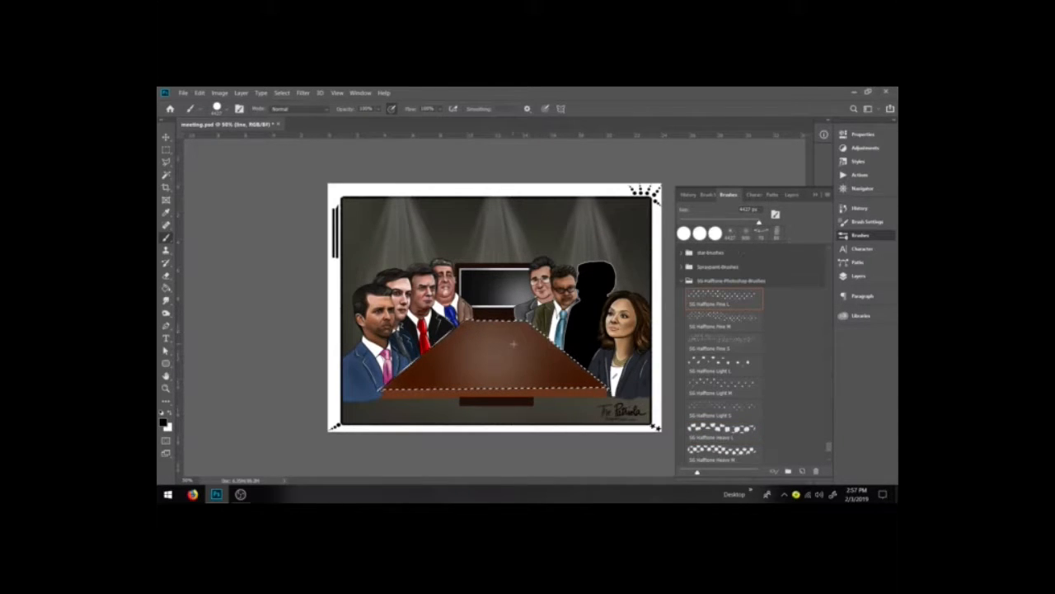
scroll(728, 399, down, 1)
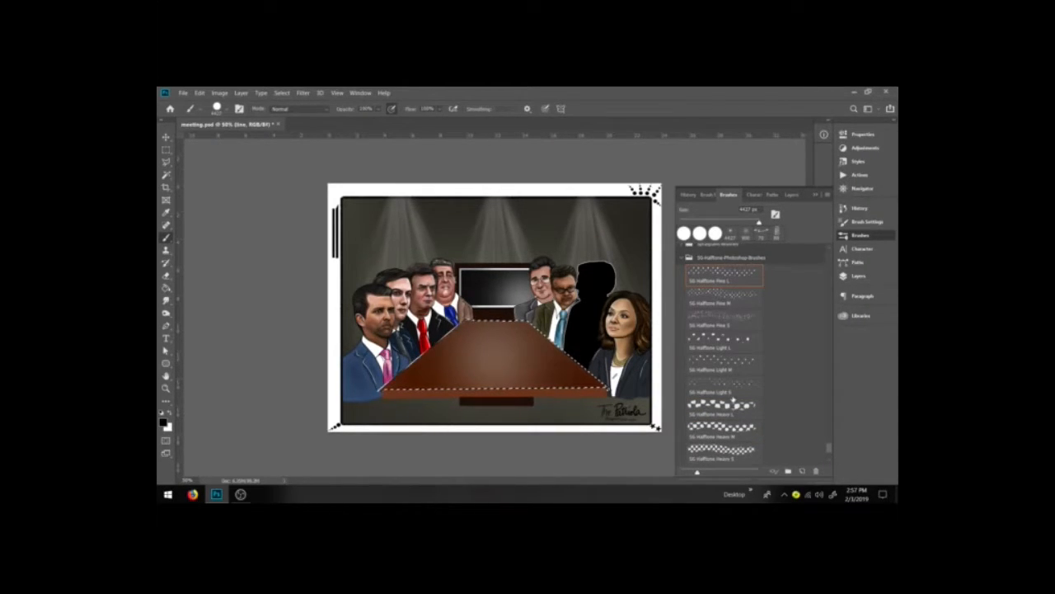
scroll(733, 401, down, 3)
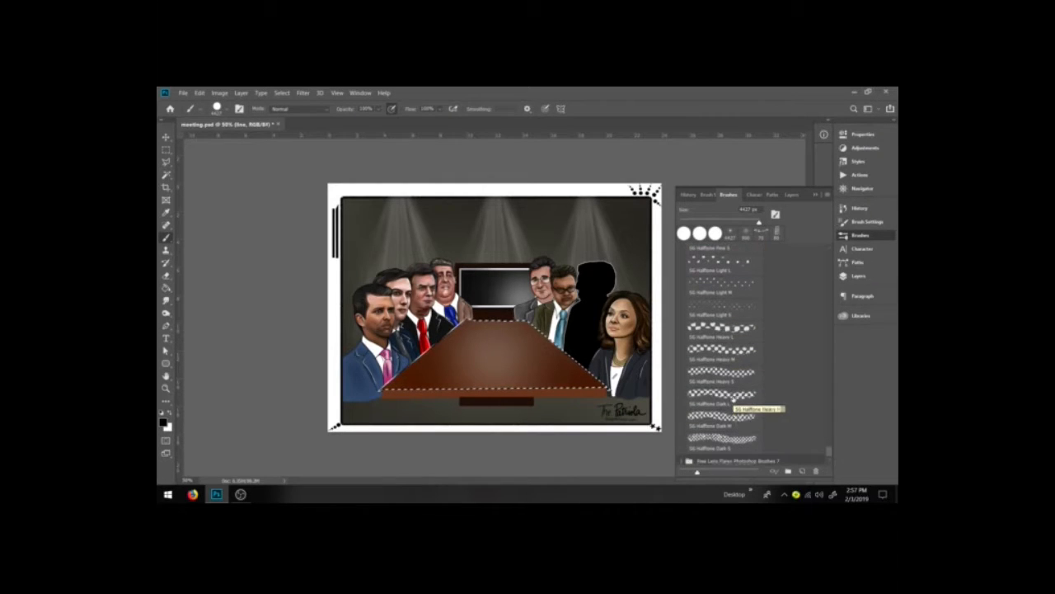
click(733, 419)
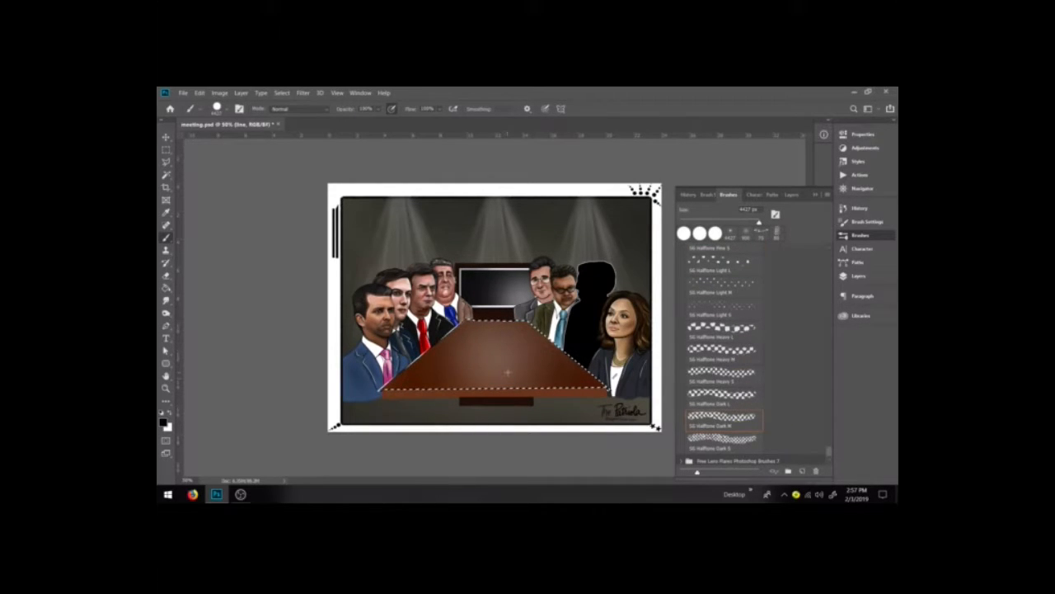
click(508, 371)
key(ctrl+z)
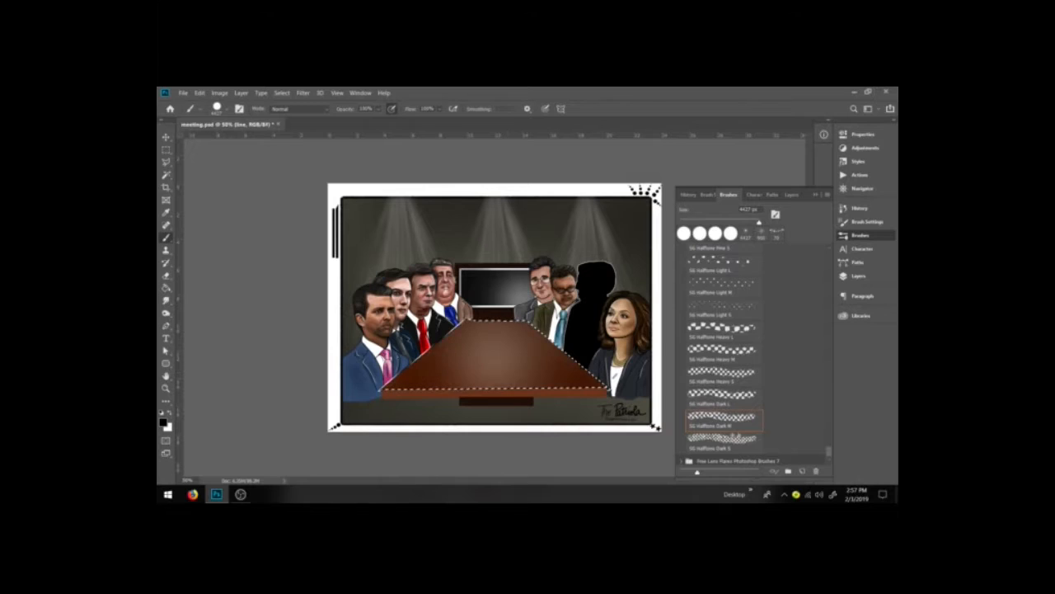
click(724, 350)
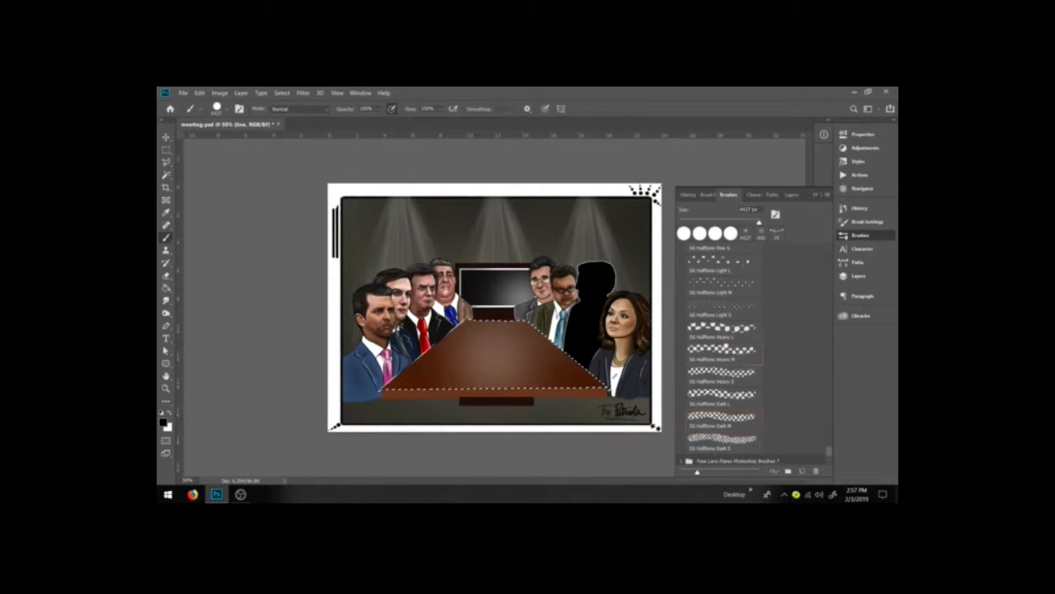
click(481, 336)
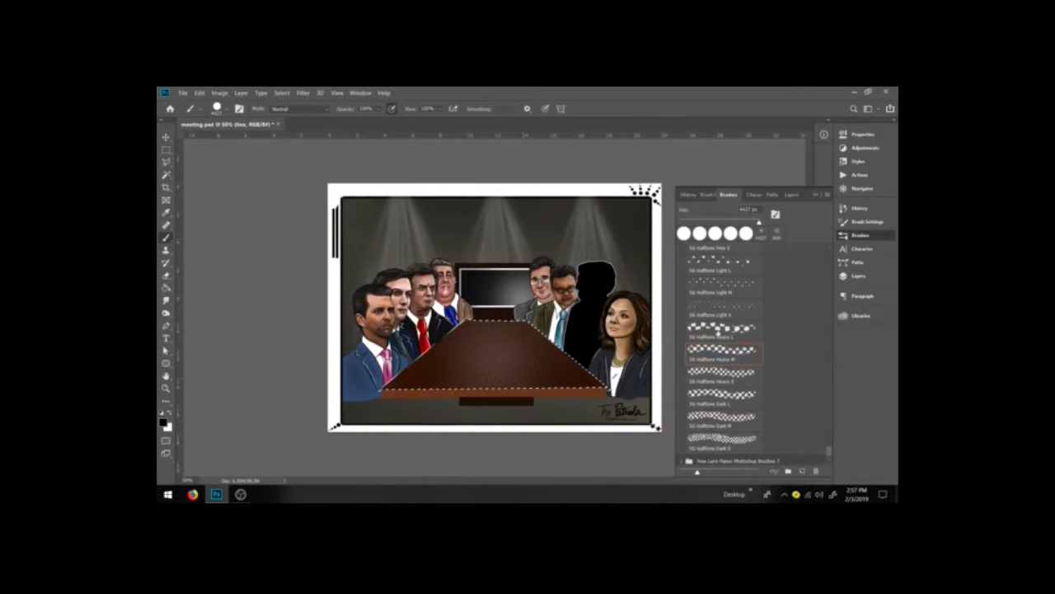
key(ctrl+z)
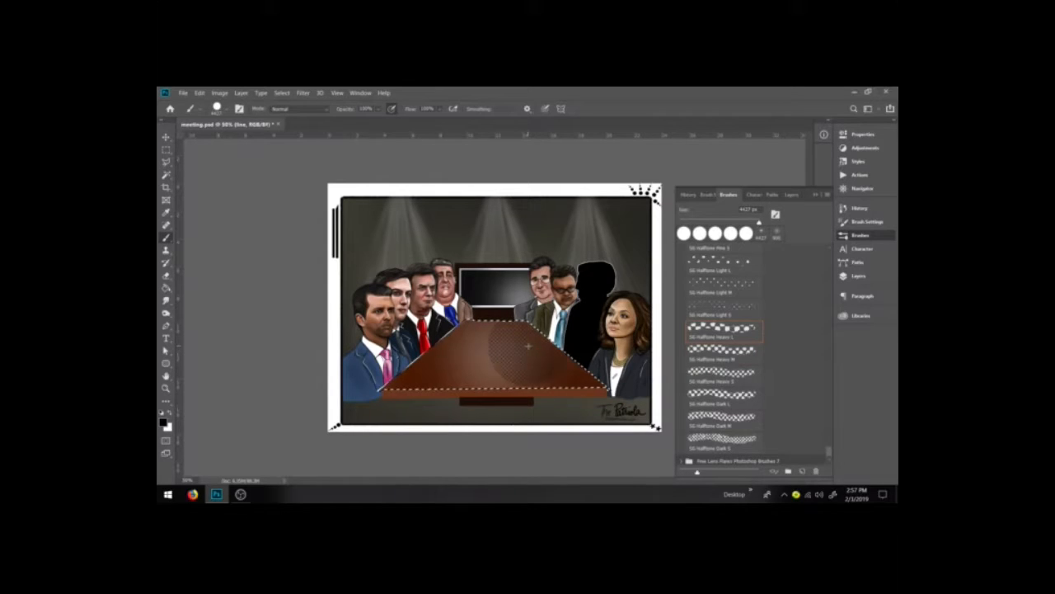
Step: Compare other halftone brushes on the table, settle on SG Halftone Light M, and deselect the table
click(719, 308)
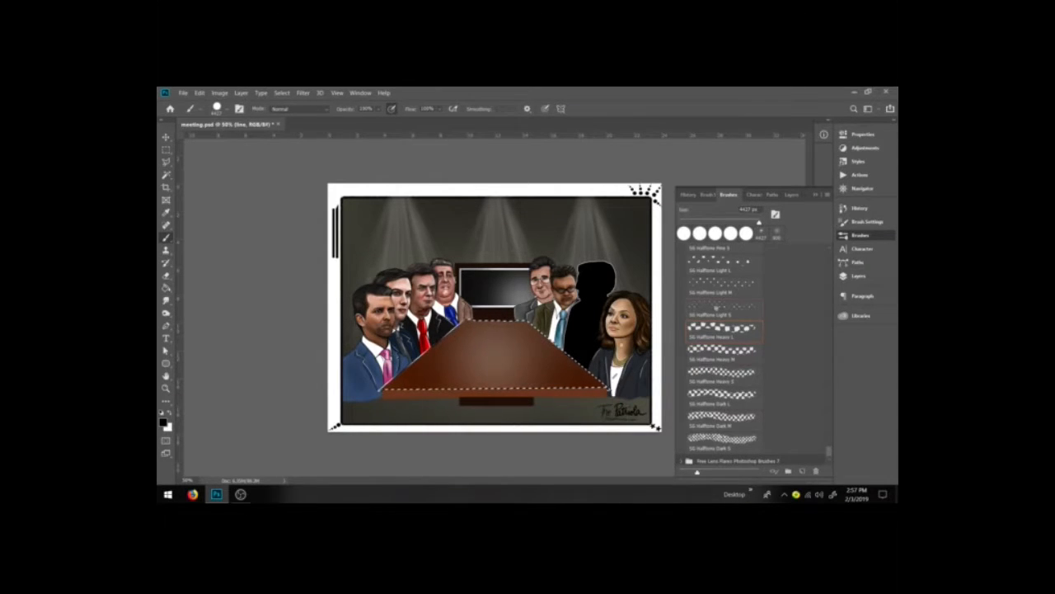
click(520, 350)
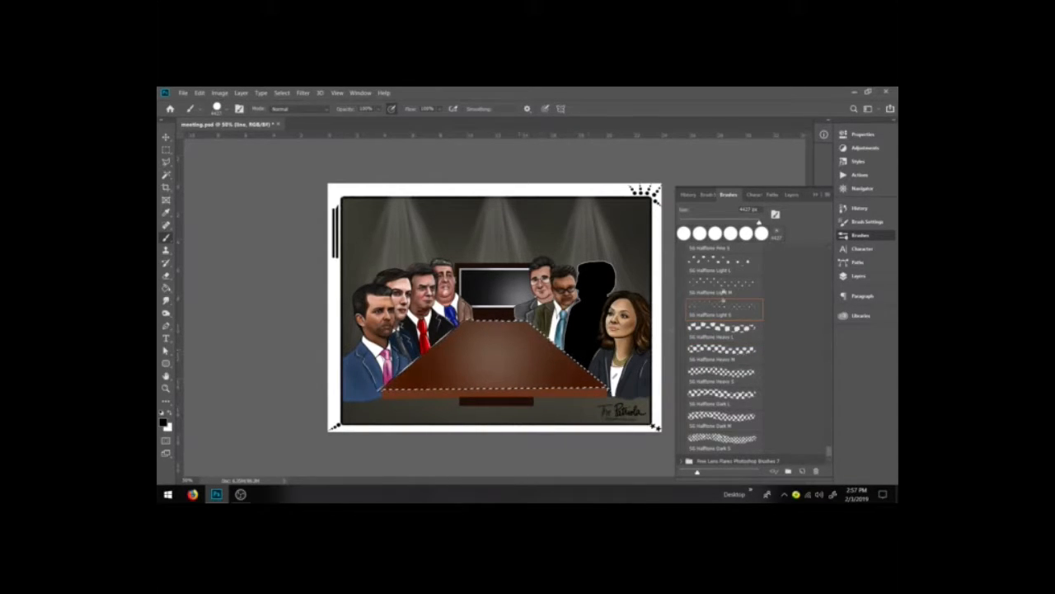
click(721, 285)
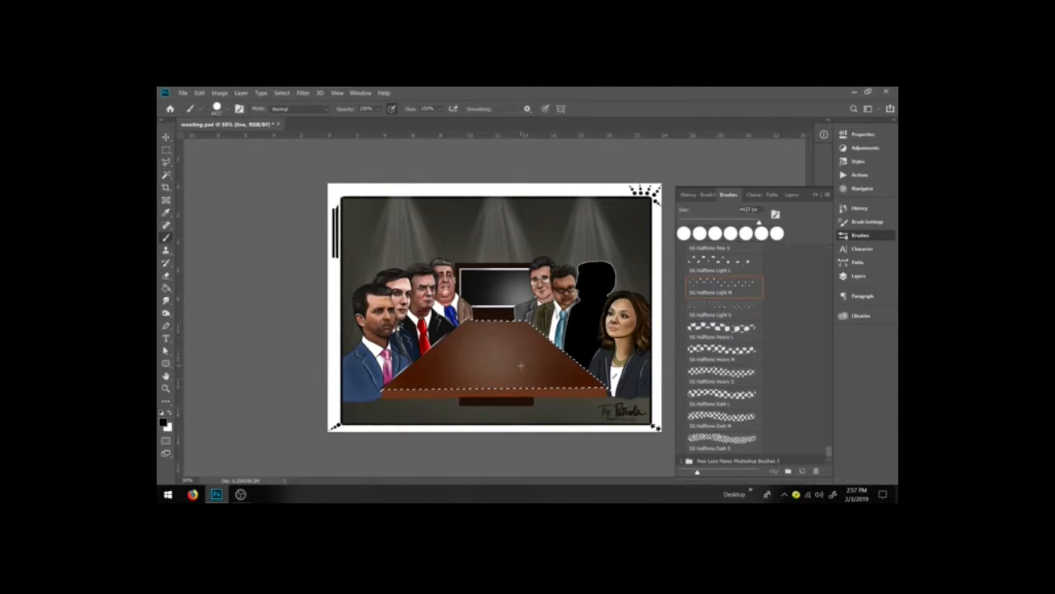
scroll(717, 376, up, 3)
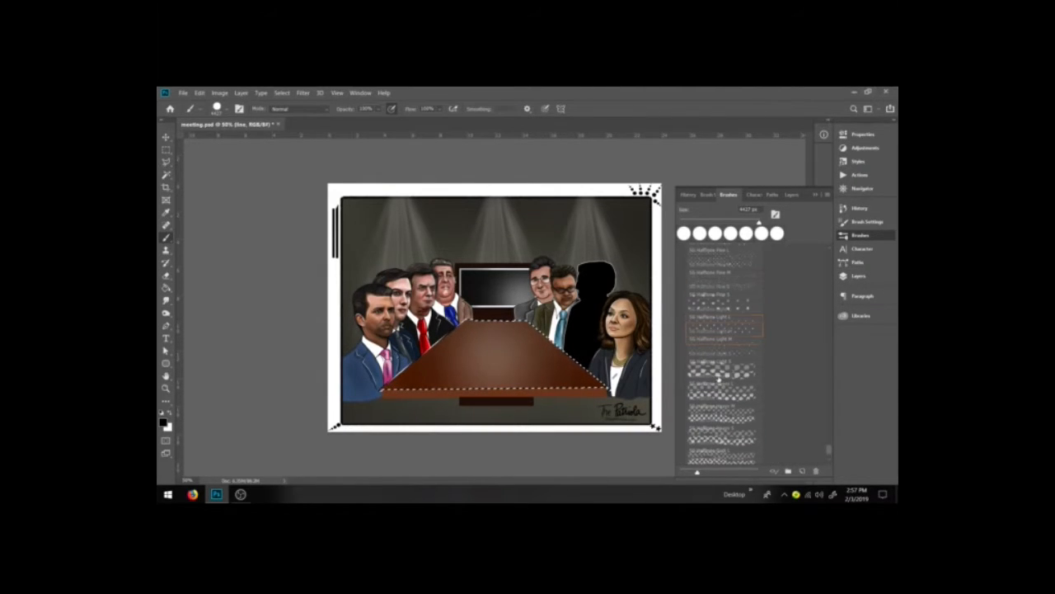
click(723, 338)
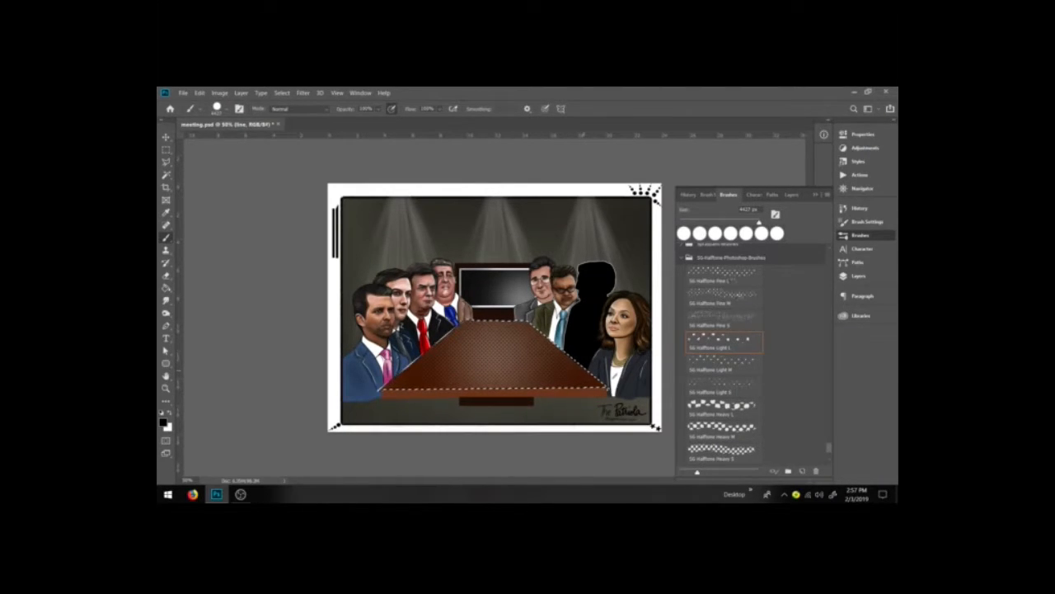
click(729, 277)
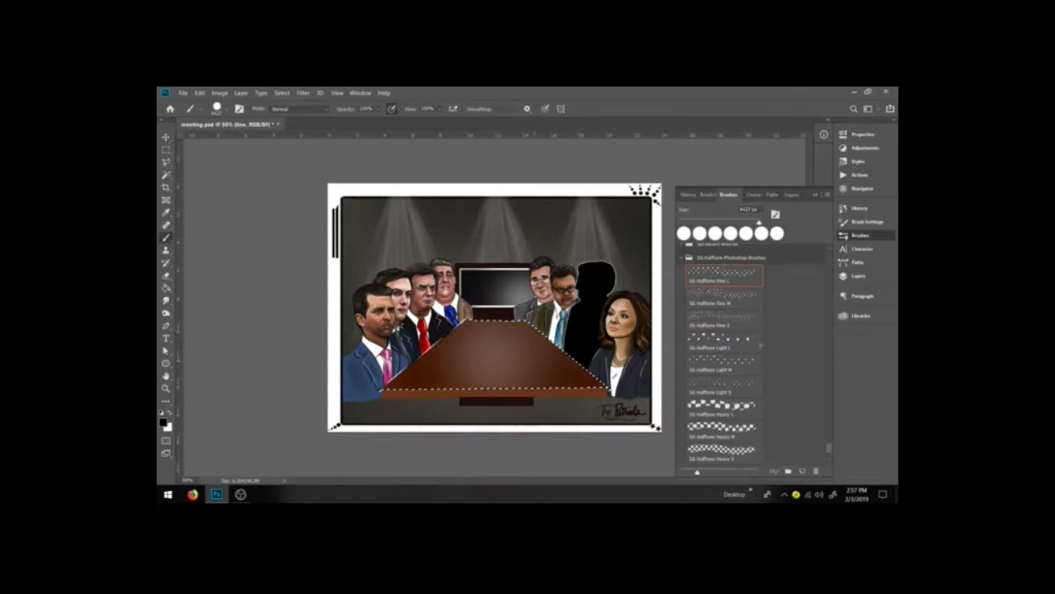
scroll(760, 354, down, 5)
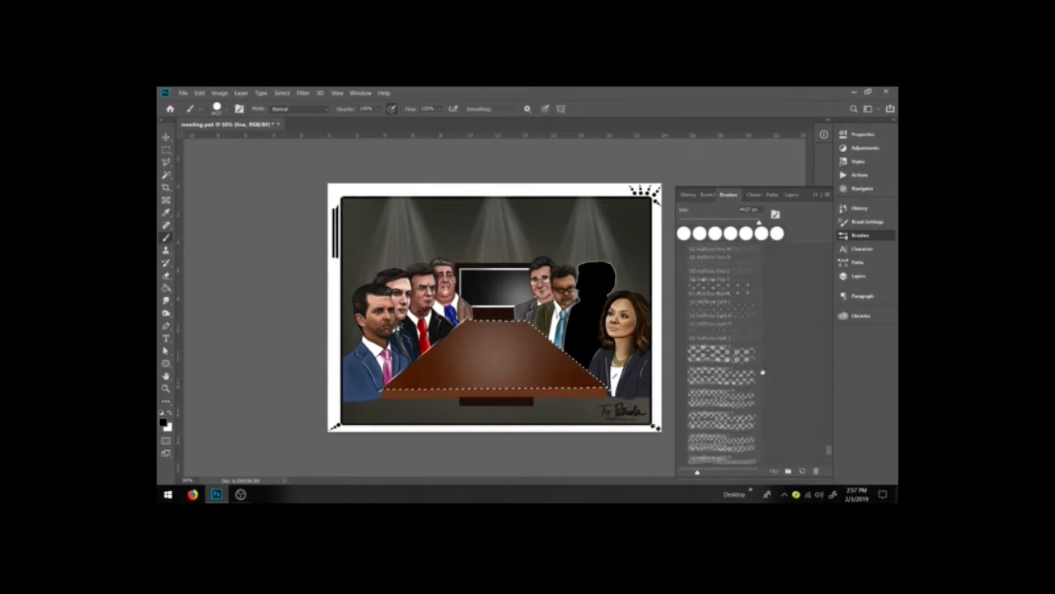
scroll(762, 373, down, 2)
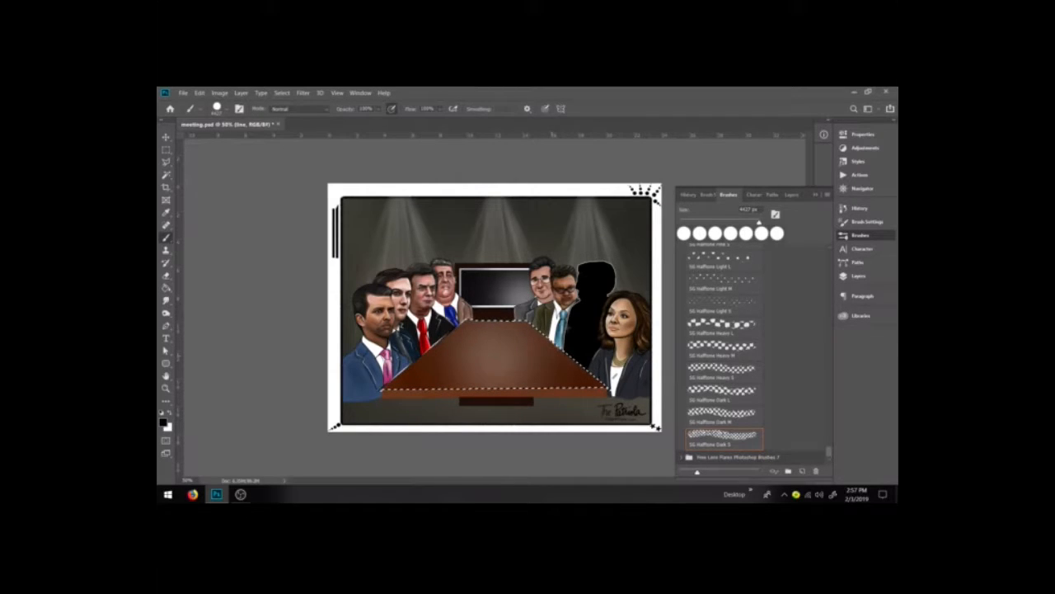
click(721, 326)
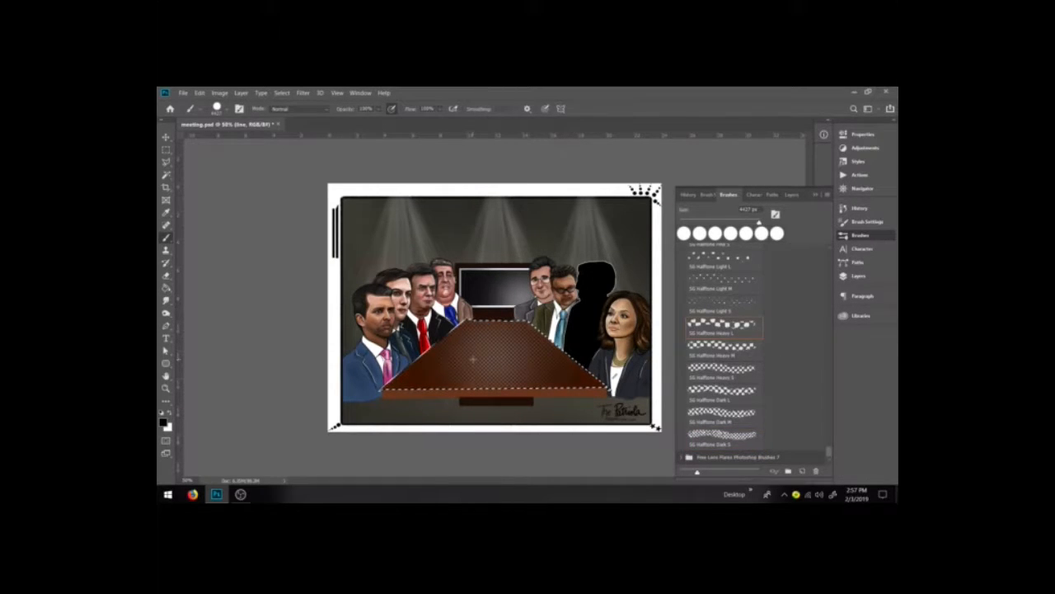
key(ctrl+z)
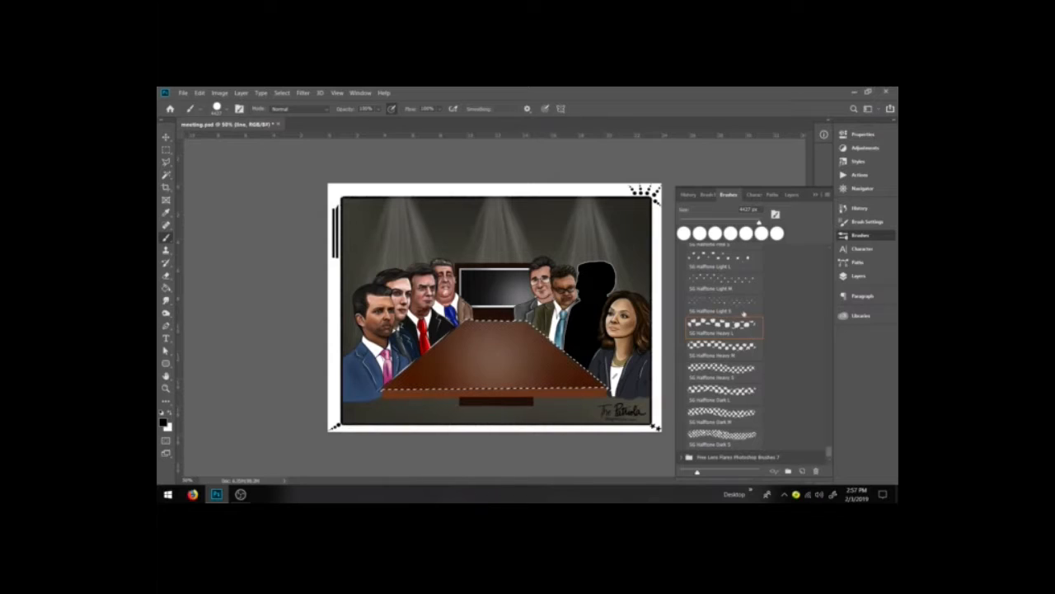
click(740, 306)
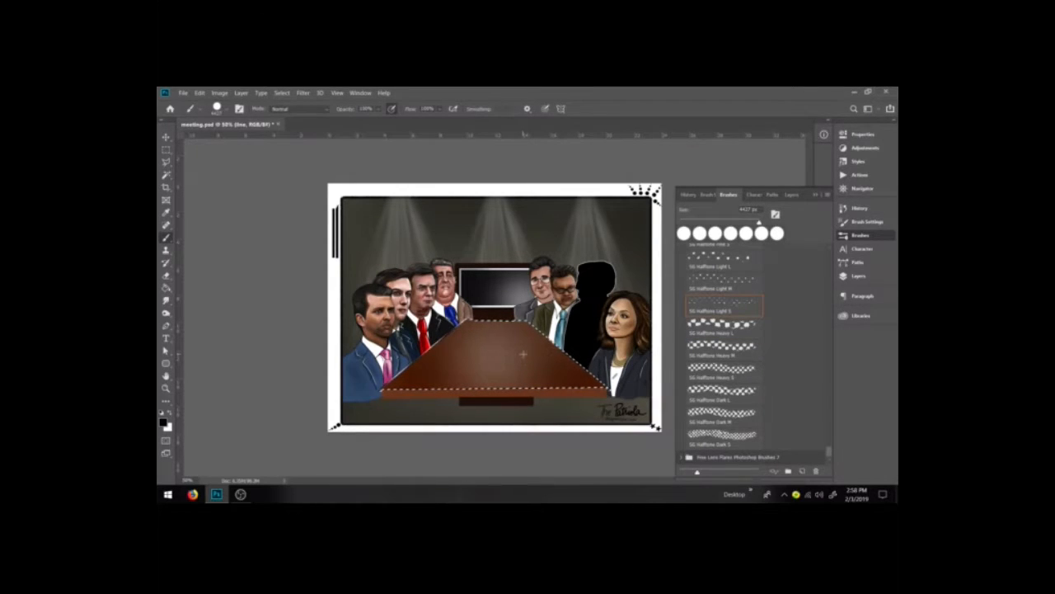
click(723, 286)
key(ctrl+d)
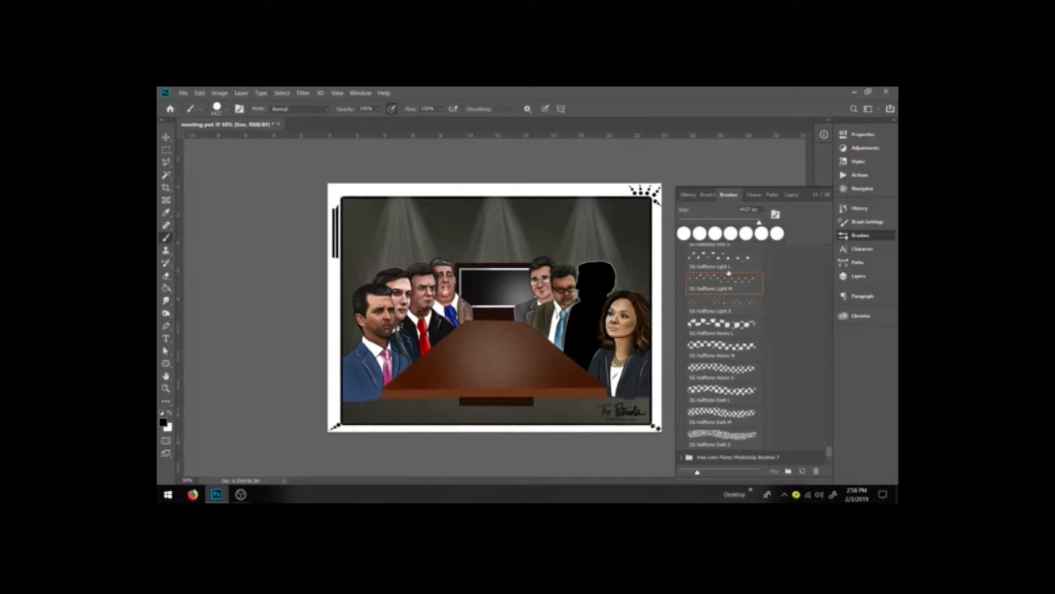
Step: Select the ThePatriola logo layer and invert its colors
click(859, 277)
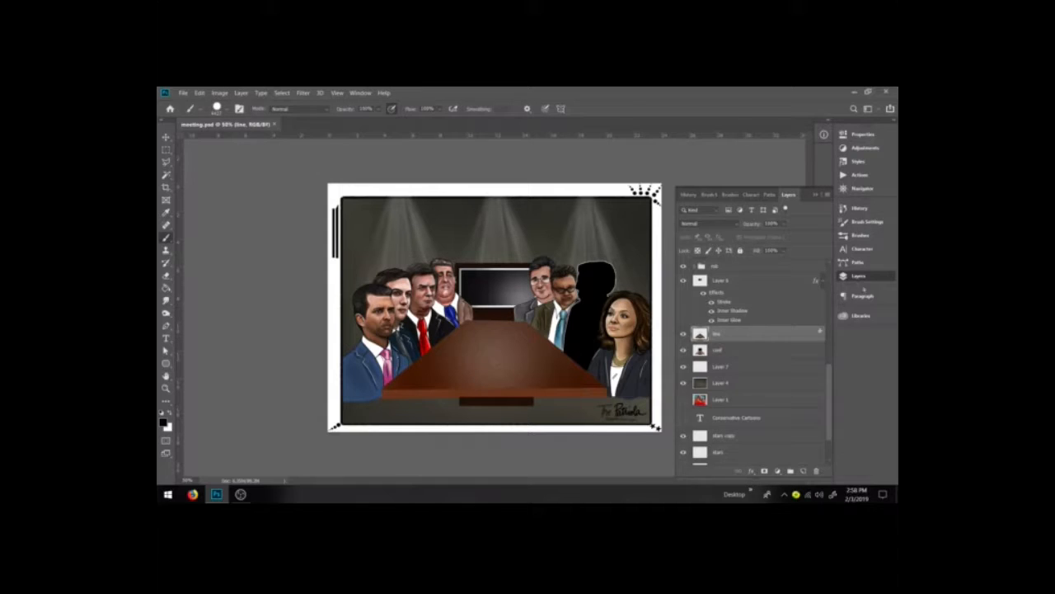
scroll(755, 373, down, 2)
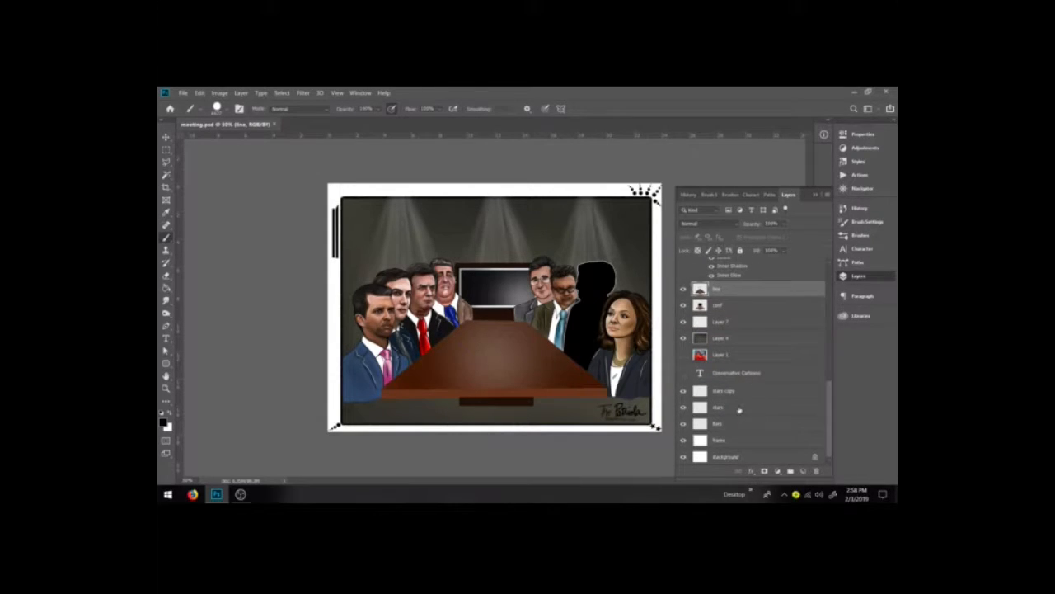
scroll(740, 410, up, 5)
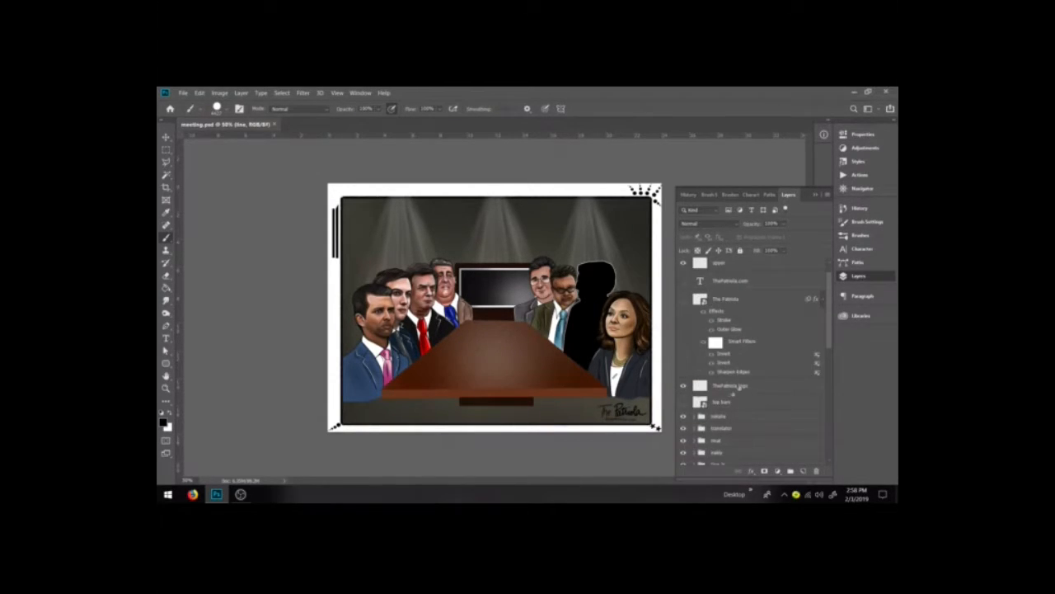
click(739, 386)
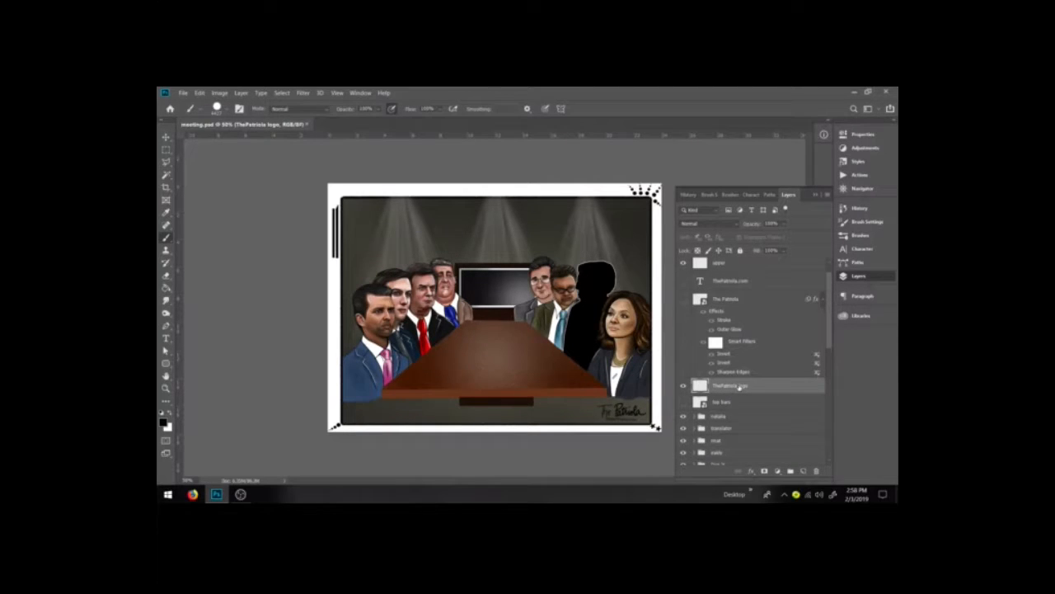
key(ctrl+i)
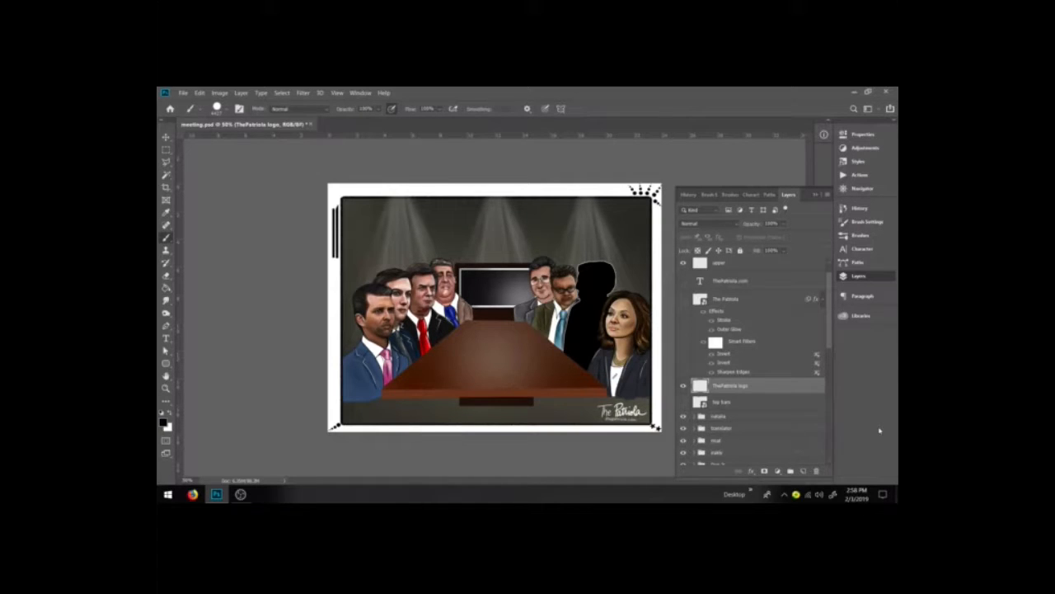
Step: Select the trumpjr layer inside the Don Jr group
key(ctrl+plus)
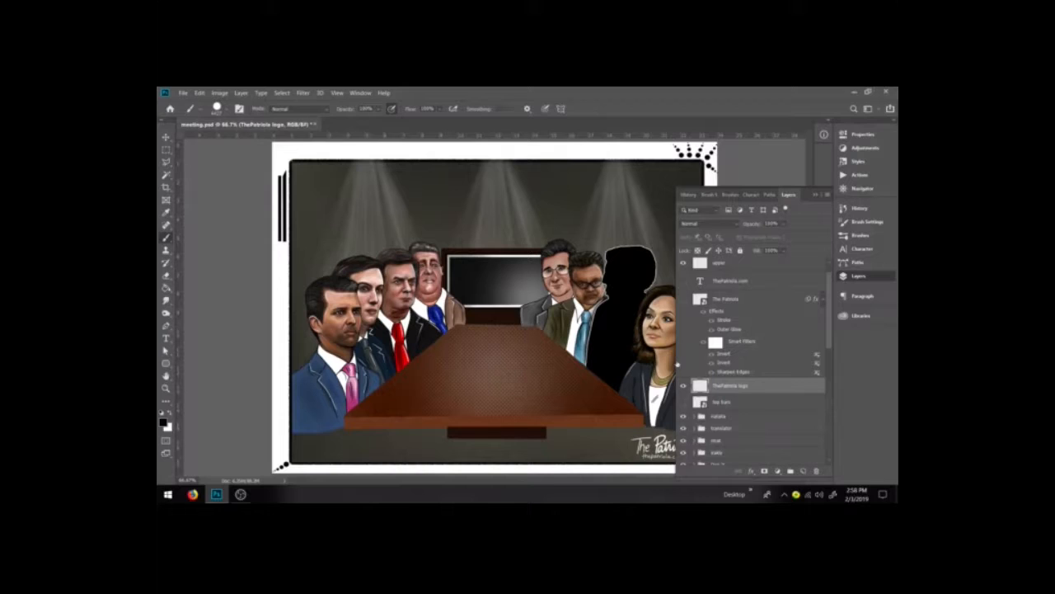
drag(675, 360, 718, 360)
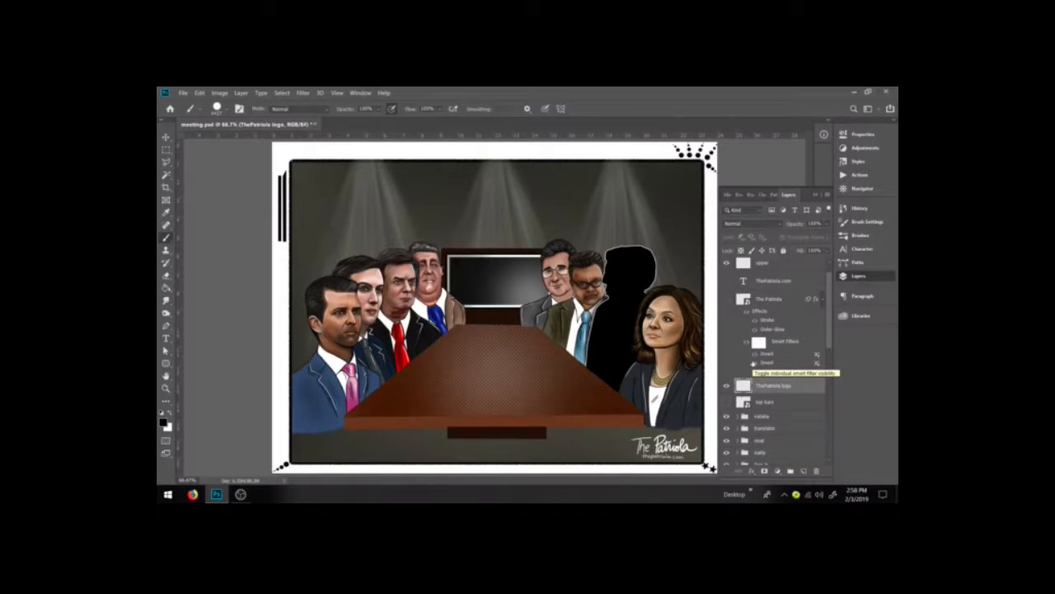
scroll(742, 387, down, 3)
click(735, 402)
scroll(750, 388, down, 4)
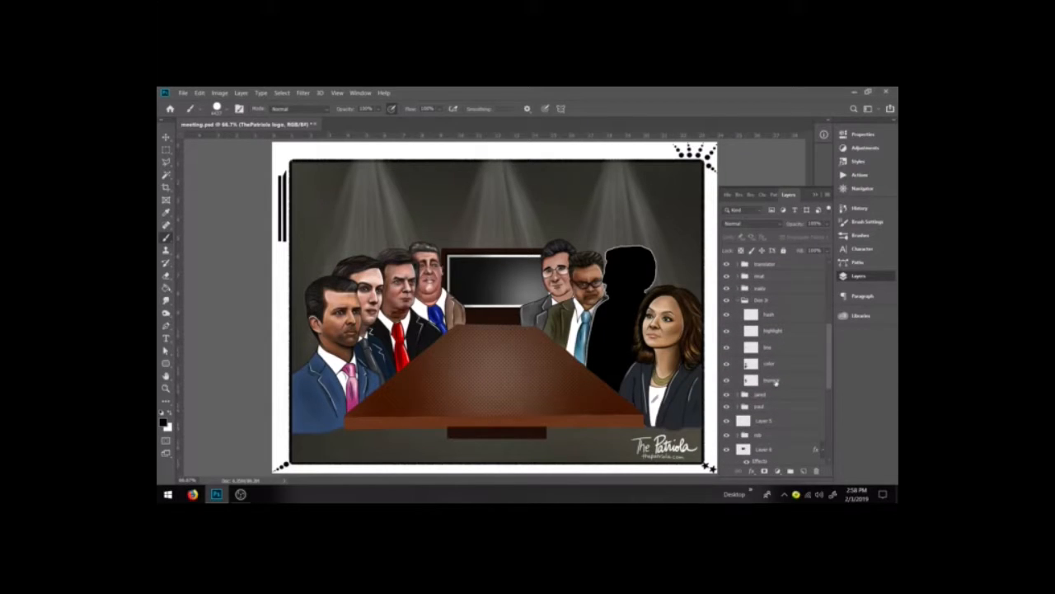
click(775, 381)
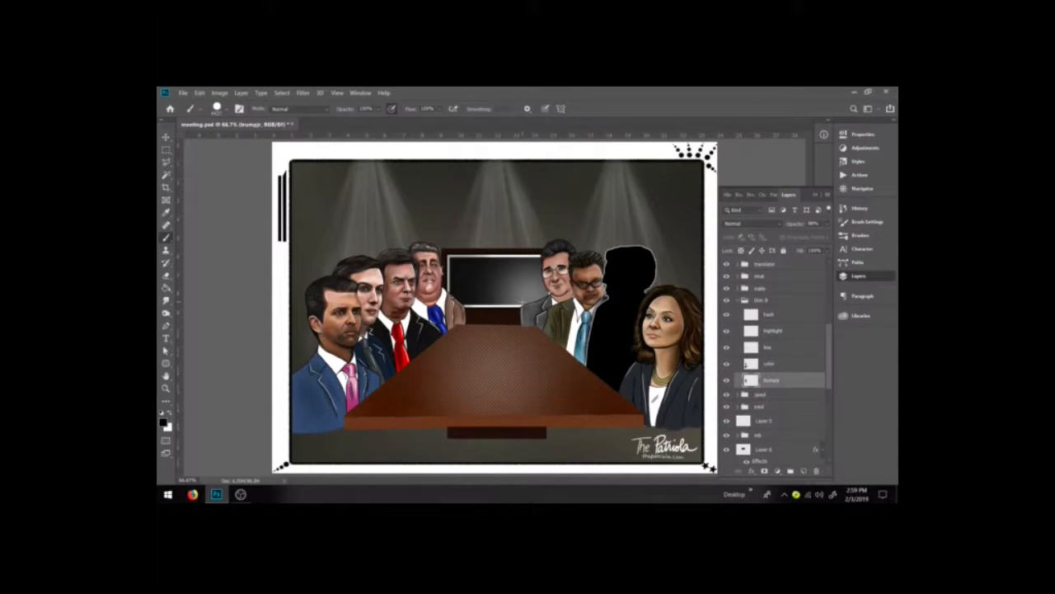
Step: Sample a skin tone from the front man's face as the foreground color, ce9a7d
click(170, 412)
click(163, 422)
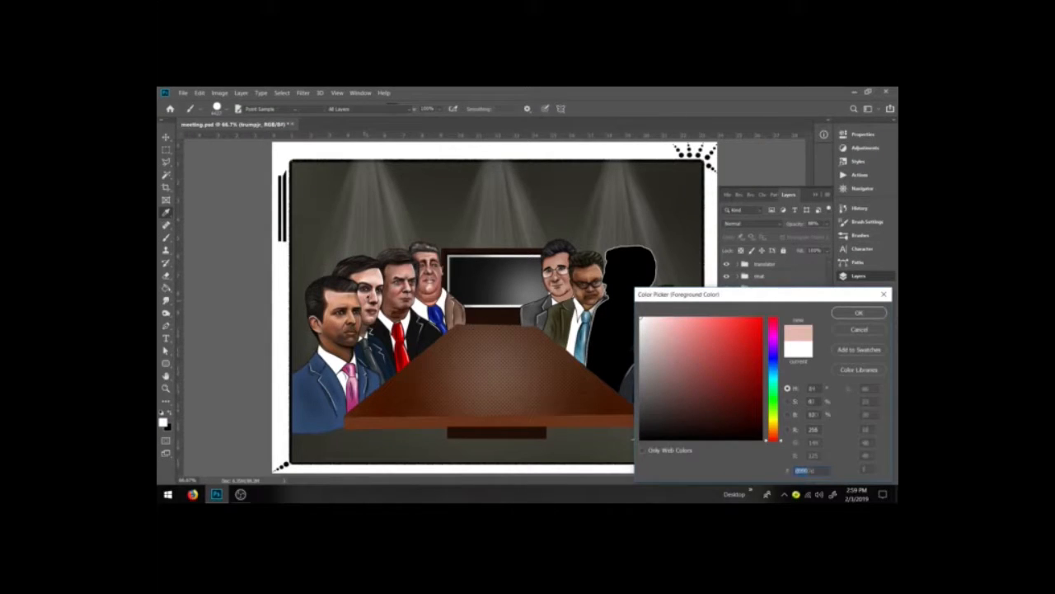
click(367, 301)
click(340, 321)
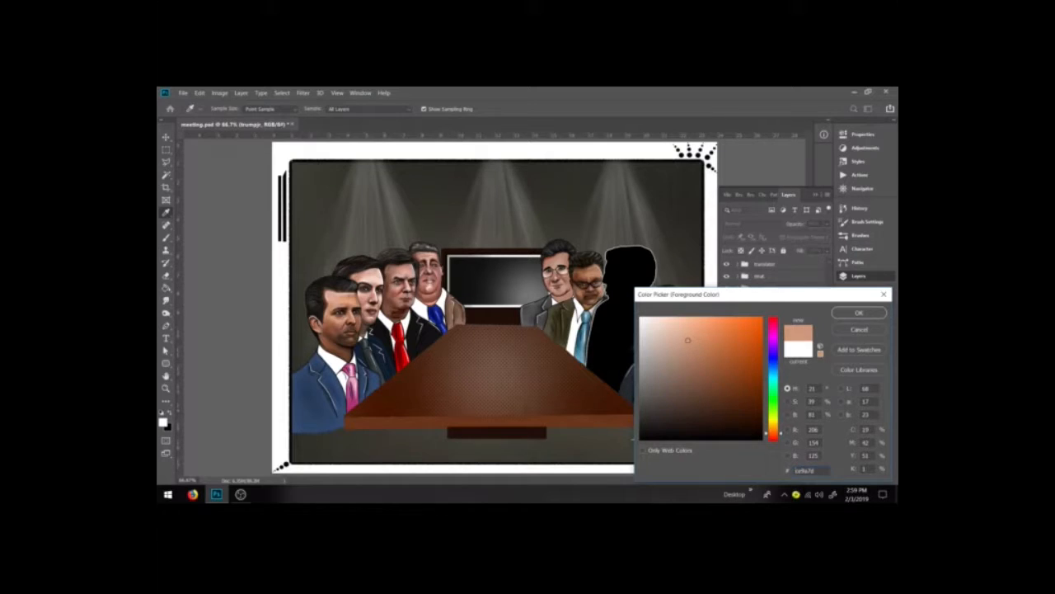
click(859, 313)
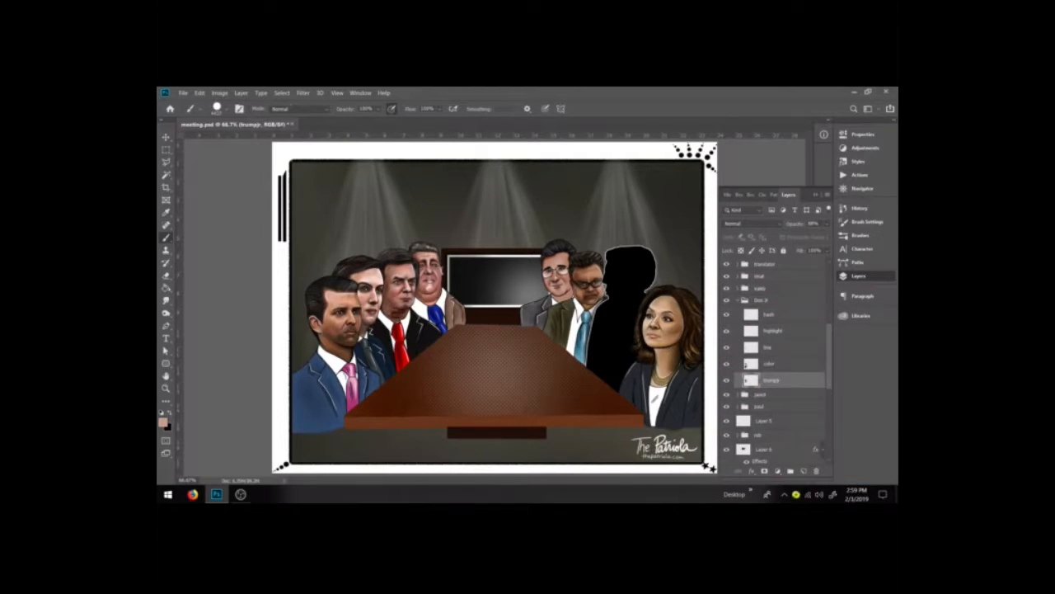
Step: Set the brush to Lighter Color mode at 50% opacity and open the brush presets
click(297, 108)
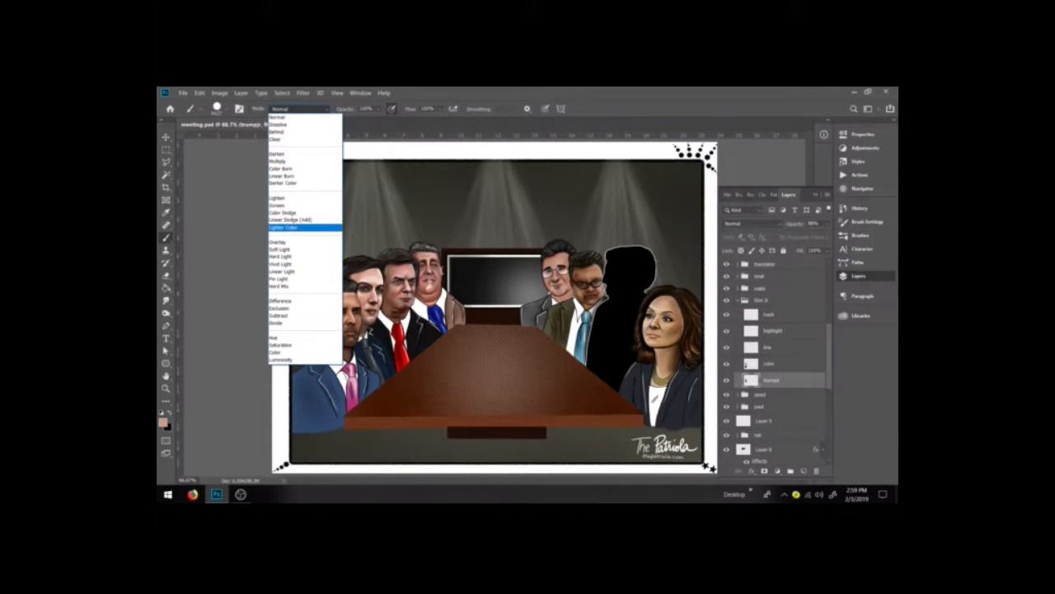
click(295, 227)
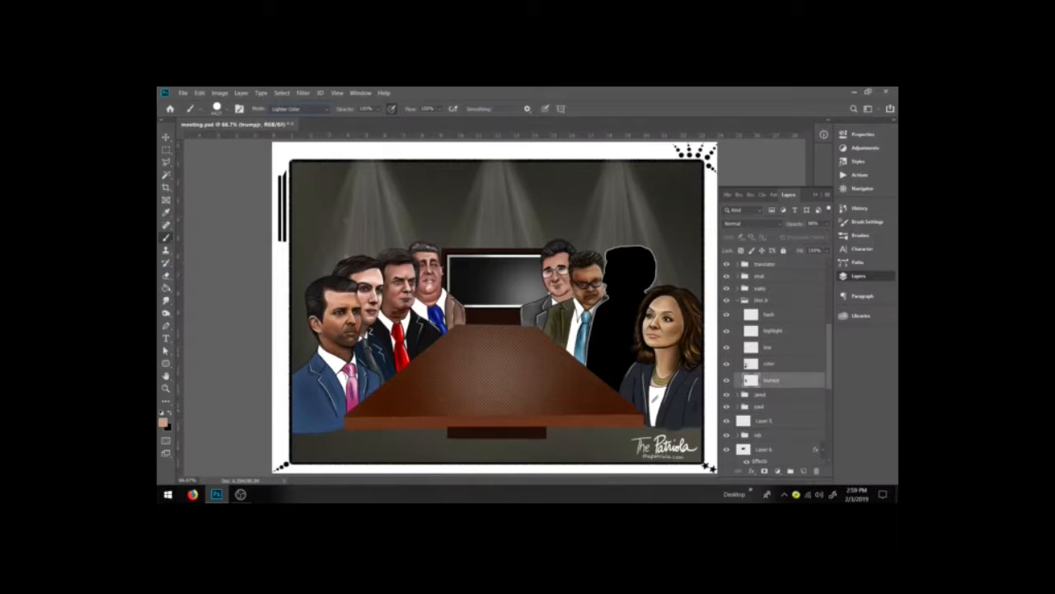
click(377, 109)
key(ctrl+plus)
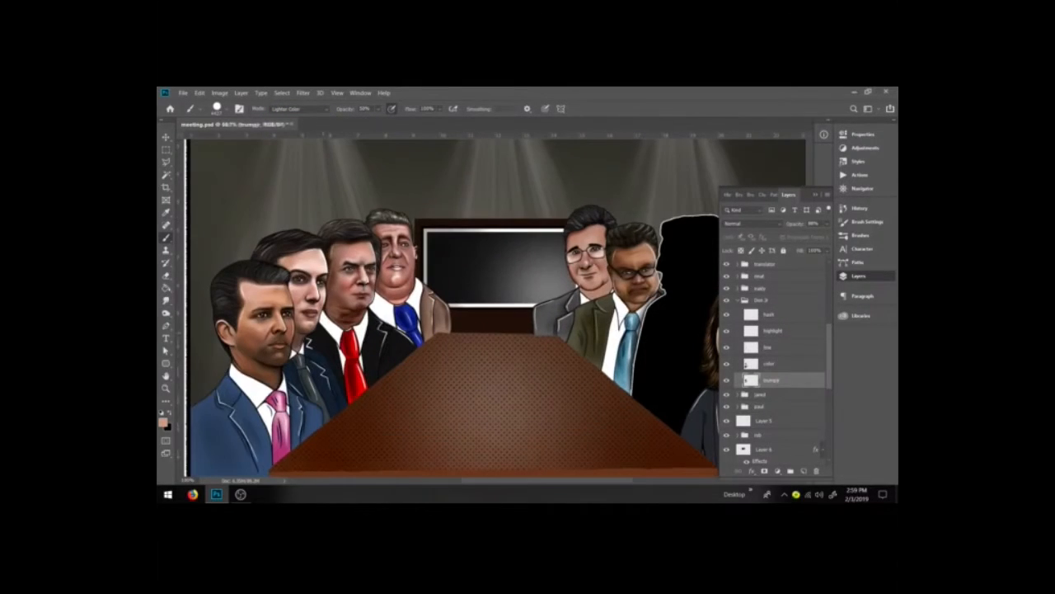
click(860, 235)
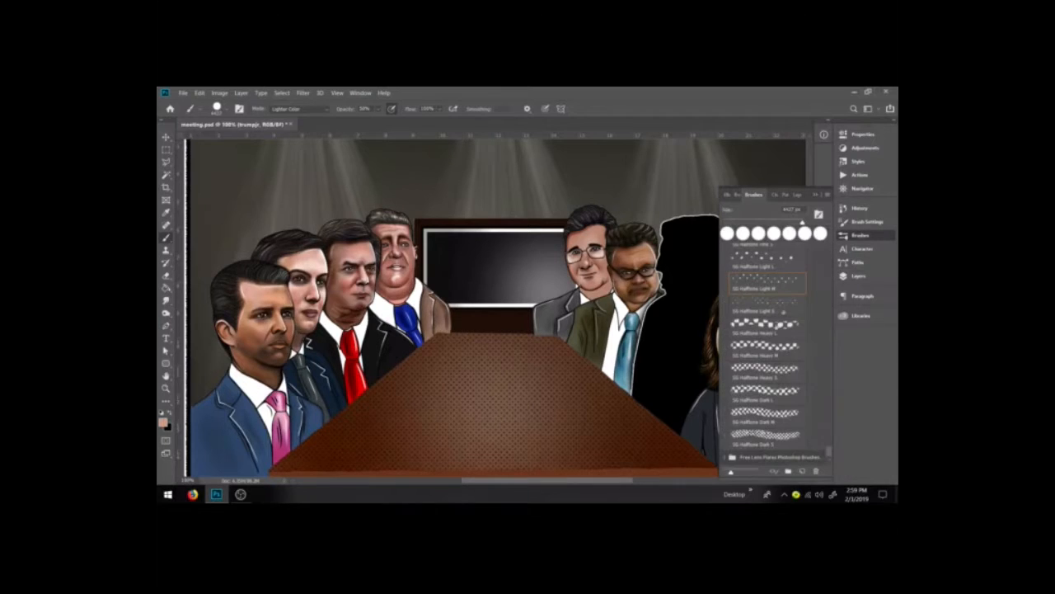
Step: Select the 9 soft brush preset from the brush list and enlarge the brush size
scroll(777, 321, up, 10)
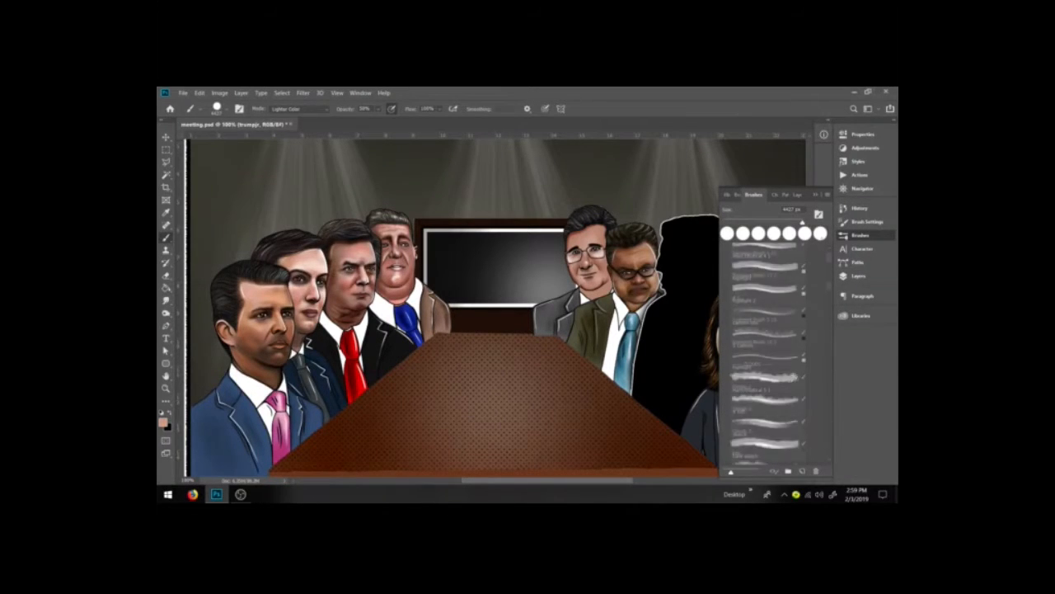
scroll(764, 341, up, 2)
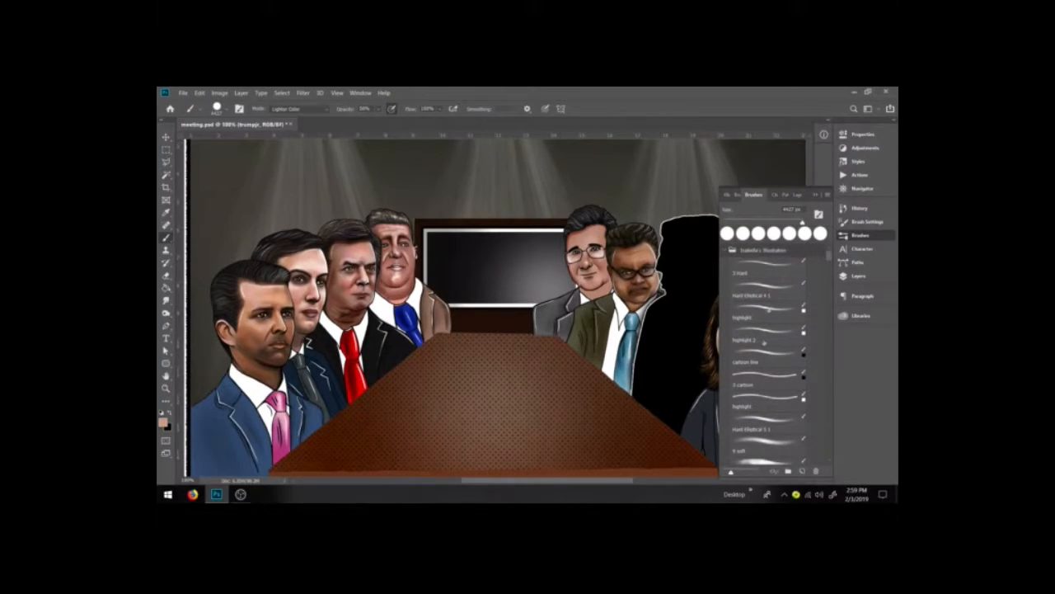
click(754, 452)
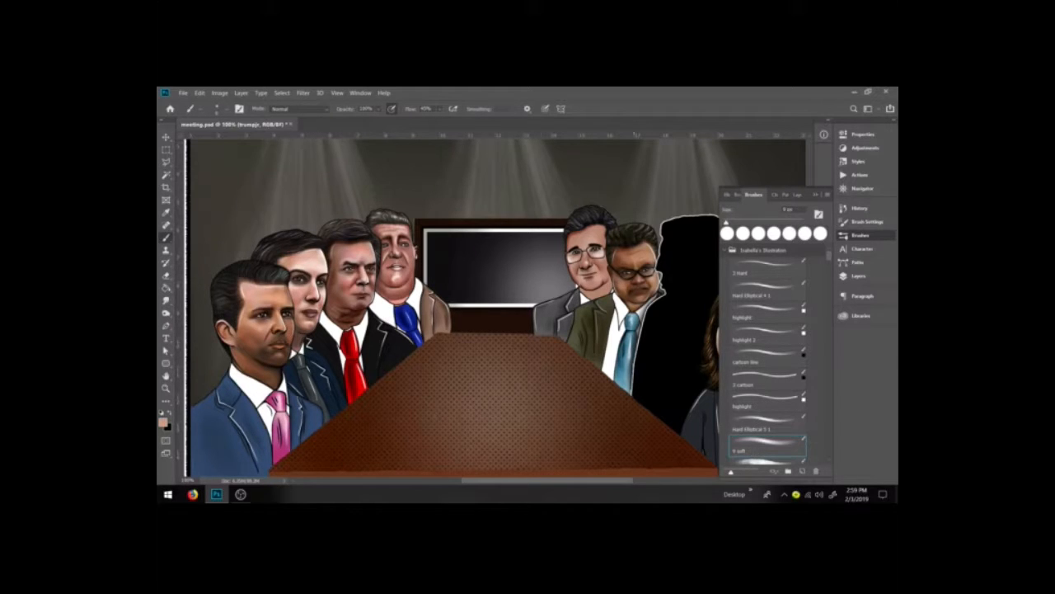
click(860, 235)
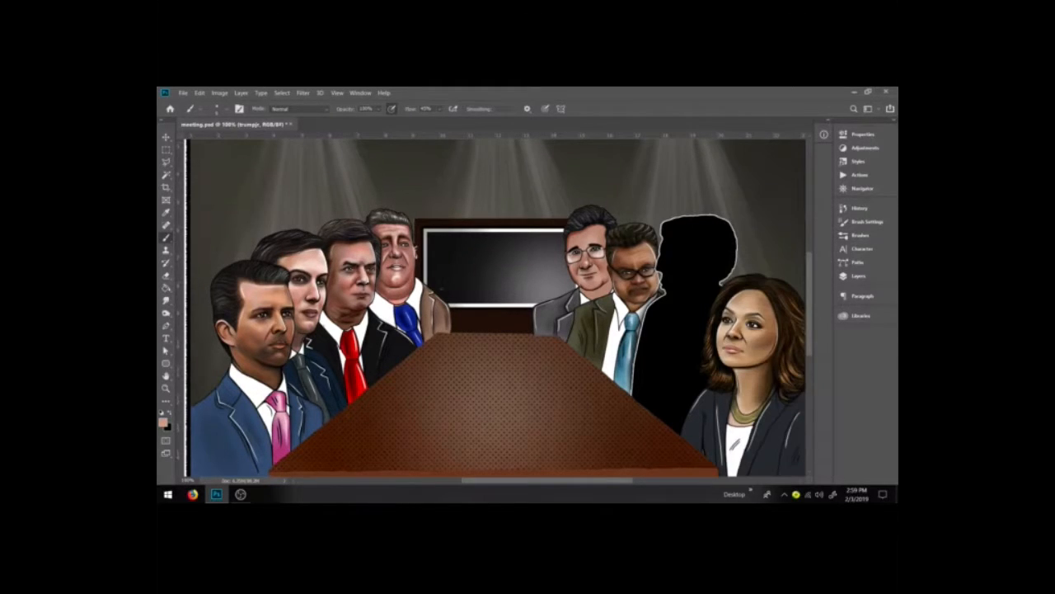
key(bracketright)
key(bracketright)
key(bracketright)
Step: On the color layer in the Don Jr group, paint skin tone over his neck at about 30% opacity and resample his face color
click(858, 276)
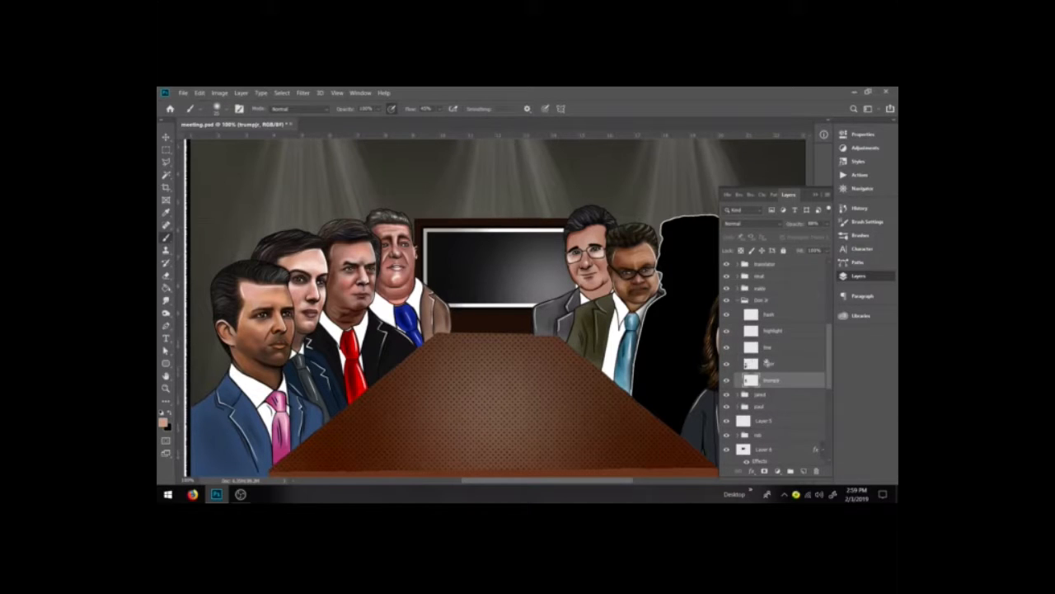
click(746, 363)
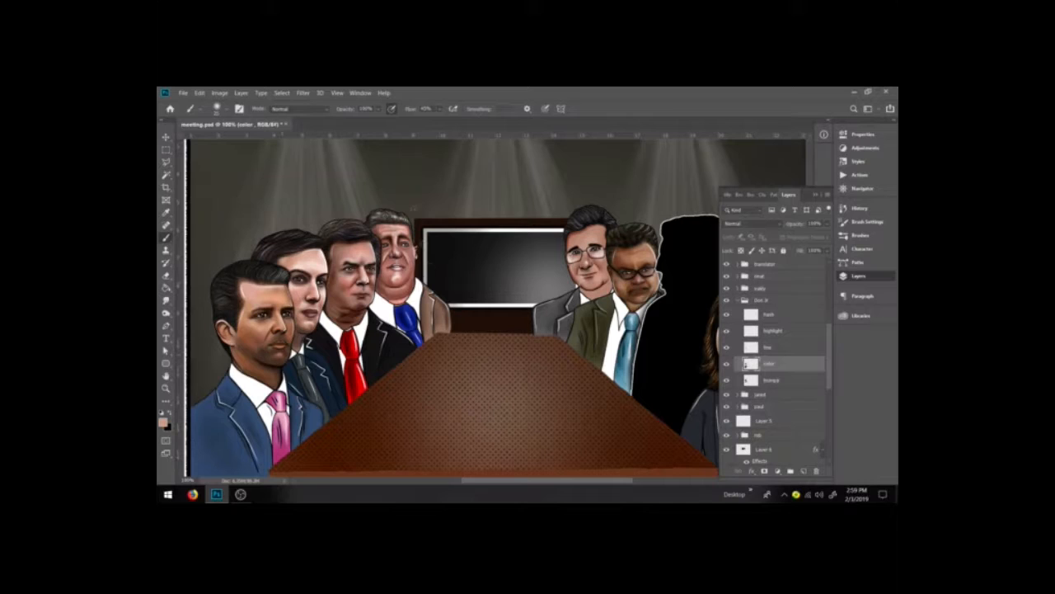
click(378, 109)
click(360, 122)
click(273, 356)
drag(270, 351, 267, 353)
key(i)
click(259, 327)
key(b)
Step: Open the mal group, select its color layer, and set the brush mode to Darken
click(739, 301)
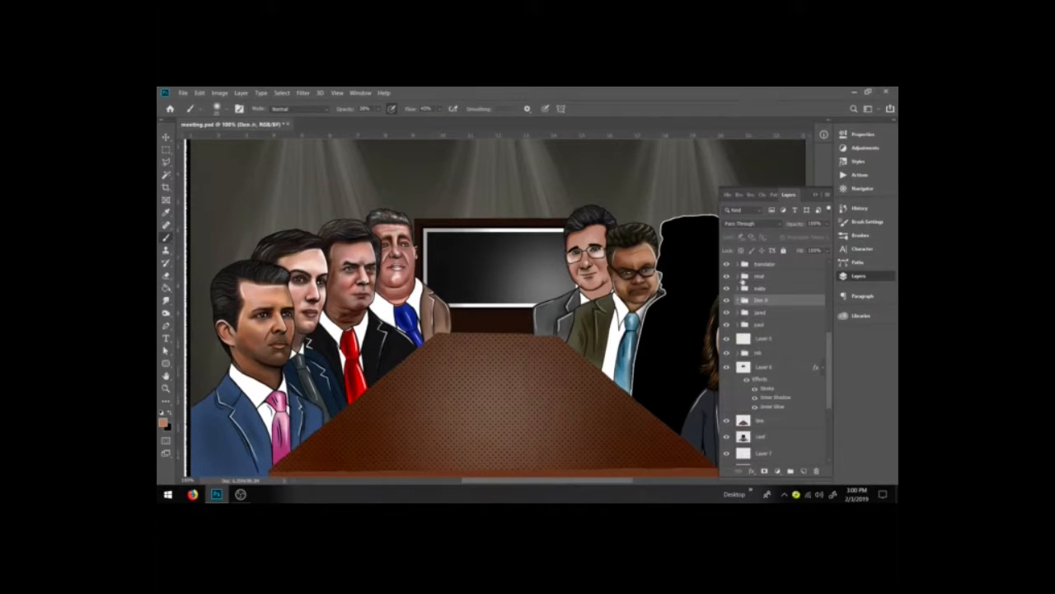
click(739, 277)
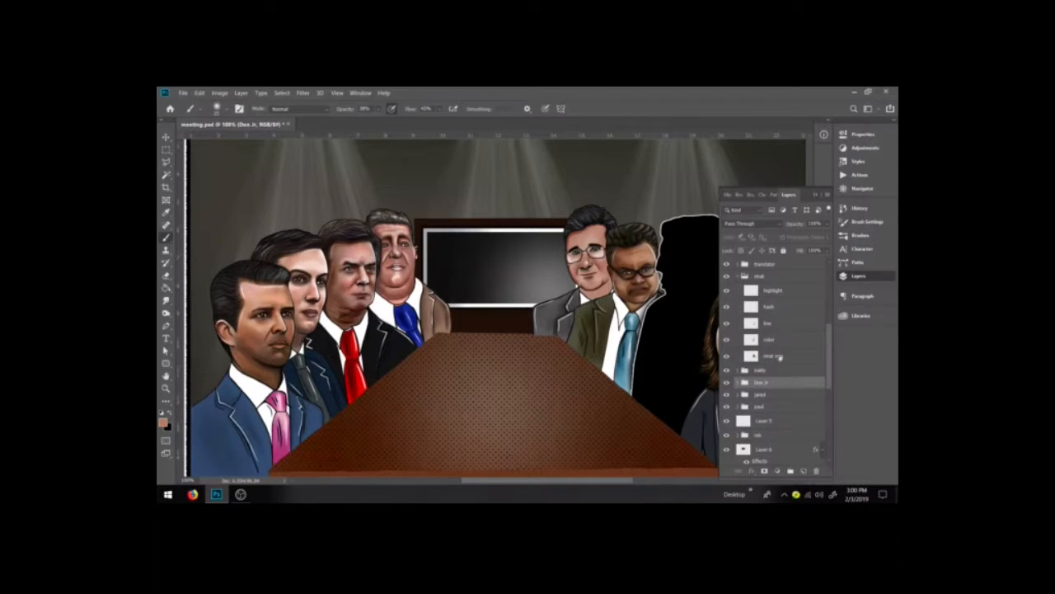
click(771, 338)
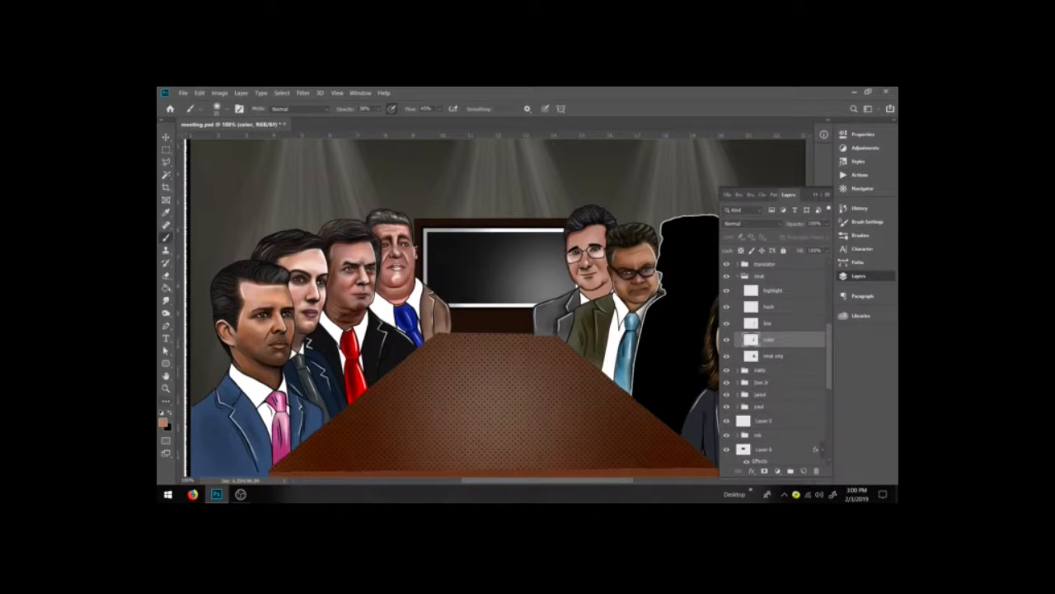
click(297, 108)
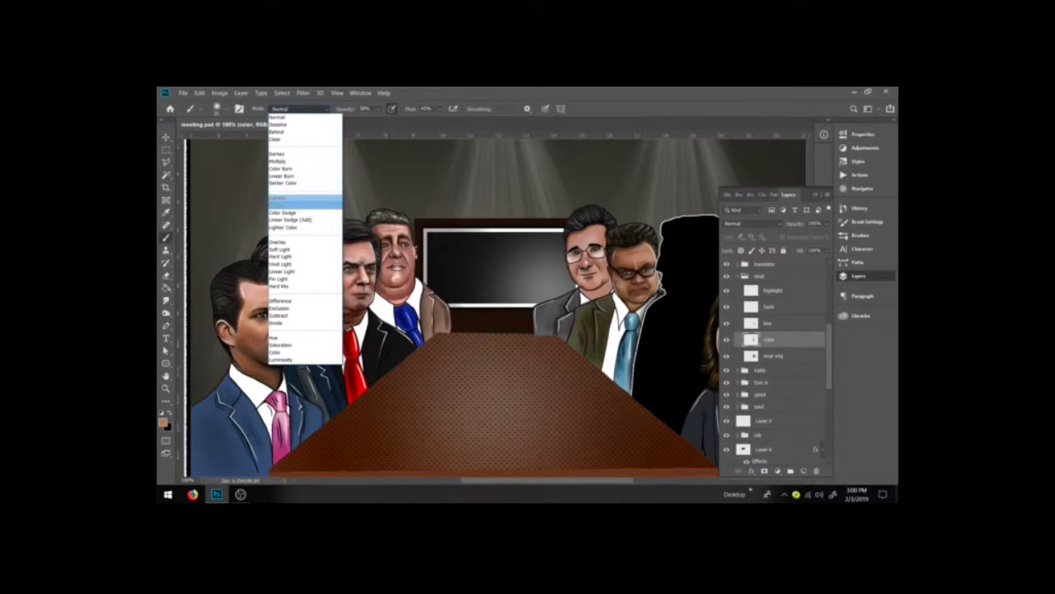
click(282, 153)
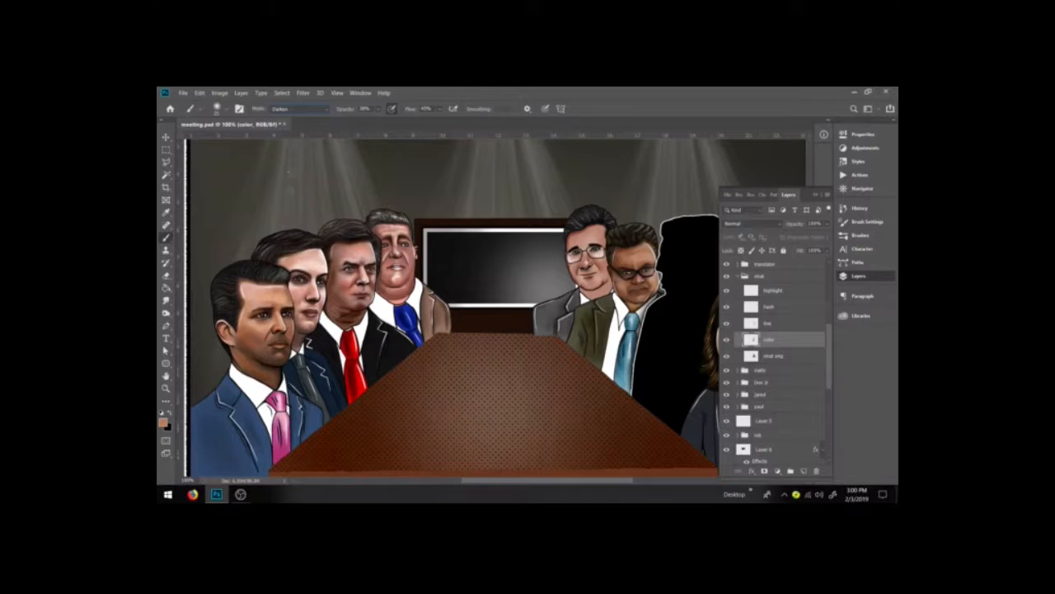
Step: Pick a warmer skin color and paint over the face of the glasses-wearing man beside the silhouette
click(163, 420)
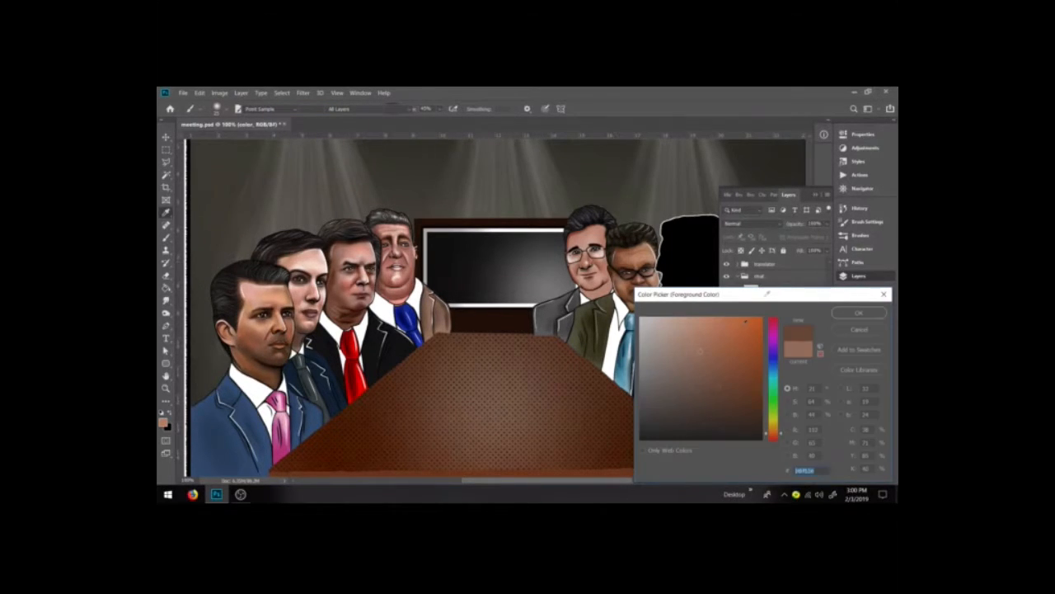
click(711, 363)
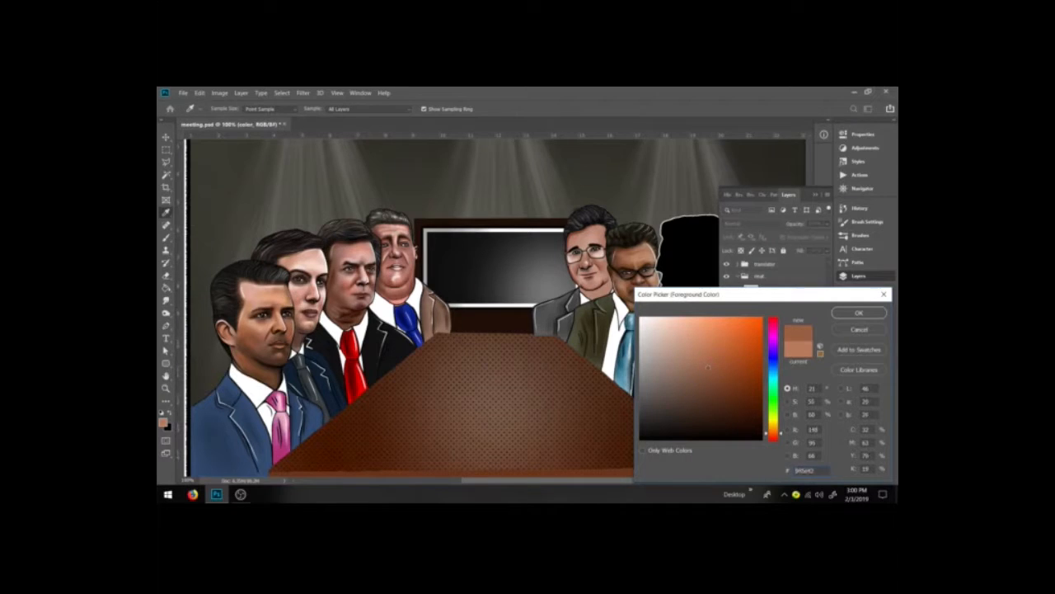
click(697, 366)
click(858, 312)
key(b)
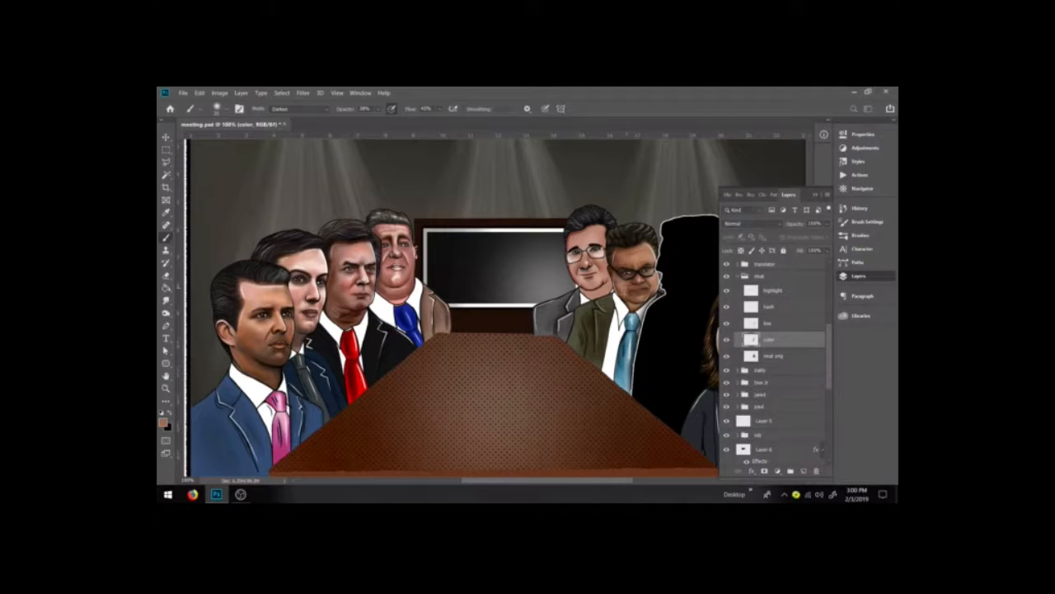
drag(630, 290, 625, 293)
alt+click(641, 259)
Step: Switch the brush to Vivid Light mode, adjust its opacity, and paint over the man's face zoomed in
click(300, 109)
click(297, 243)
click(295, 108)
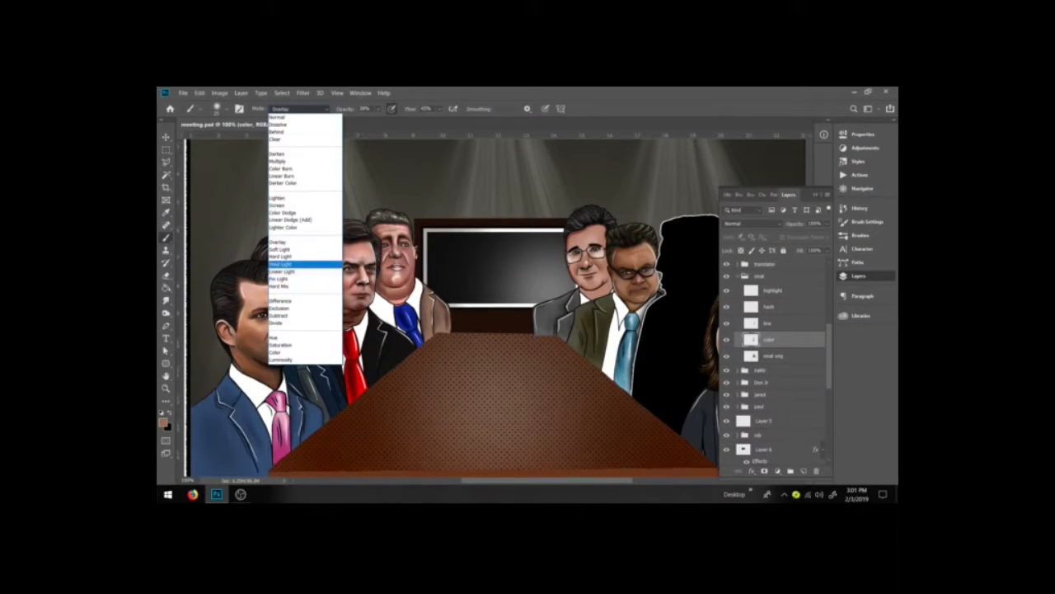
click(316, 264)
click(378, 108)
drag(383, 120, 392, 120)
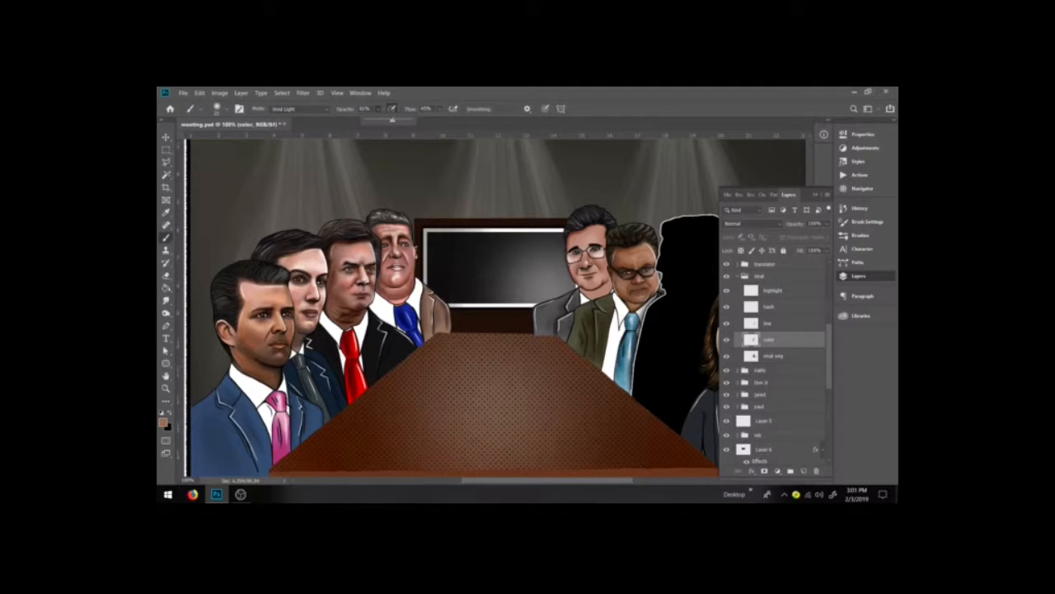
click(648, 285)
key(ctrl+plus)
key(ctrl+plus)
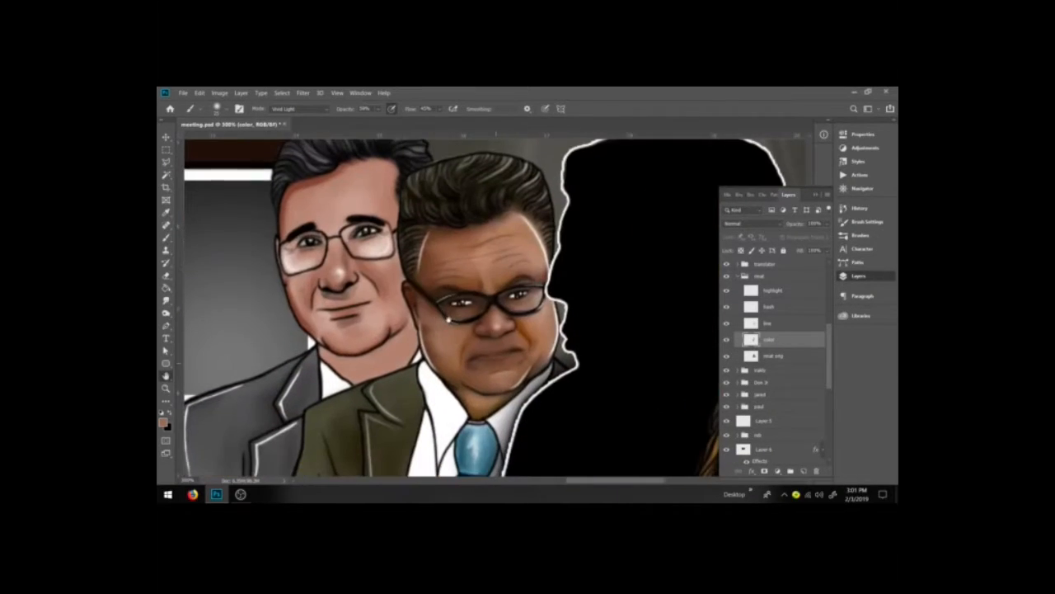
drag(448, 320, 471, 342)
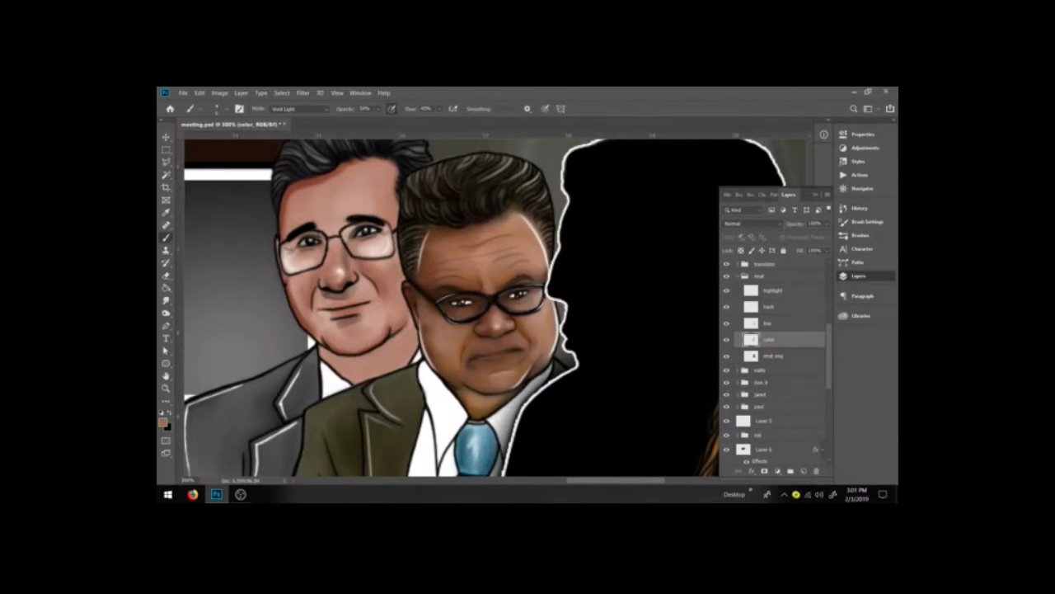
Step: Set the brush to Multiply, pick a darker skin tone, and paint shadows along the face's edge and chin
click(296, 108)
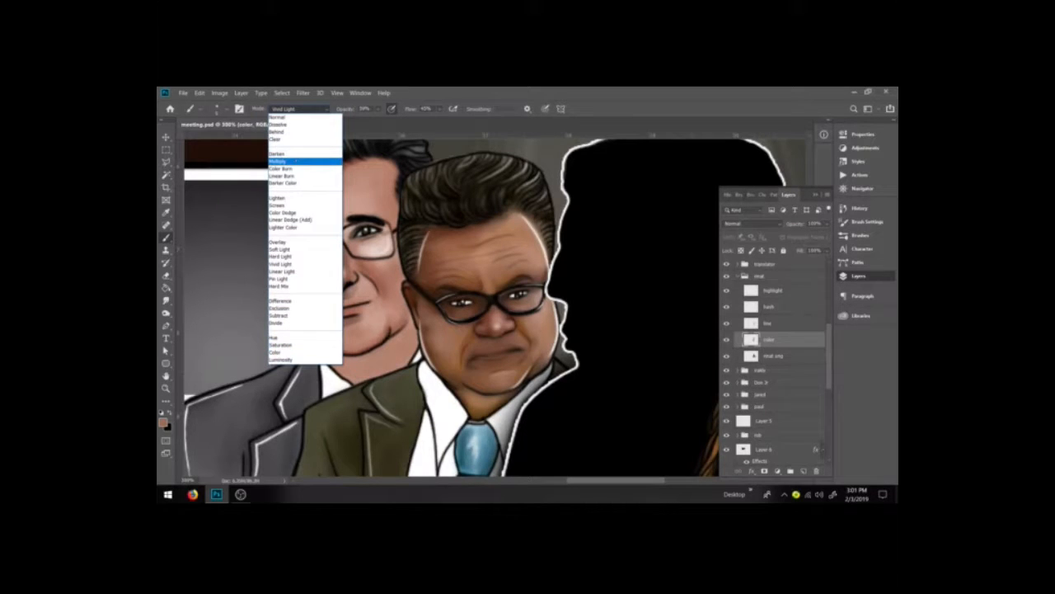
key(Return)
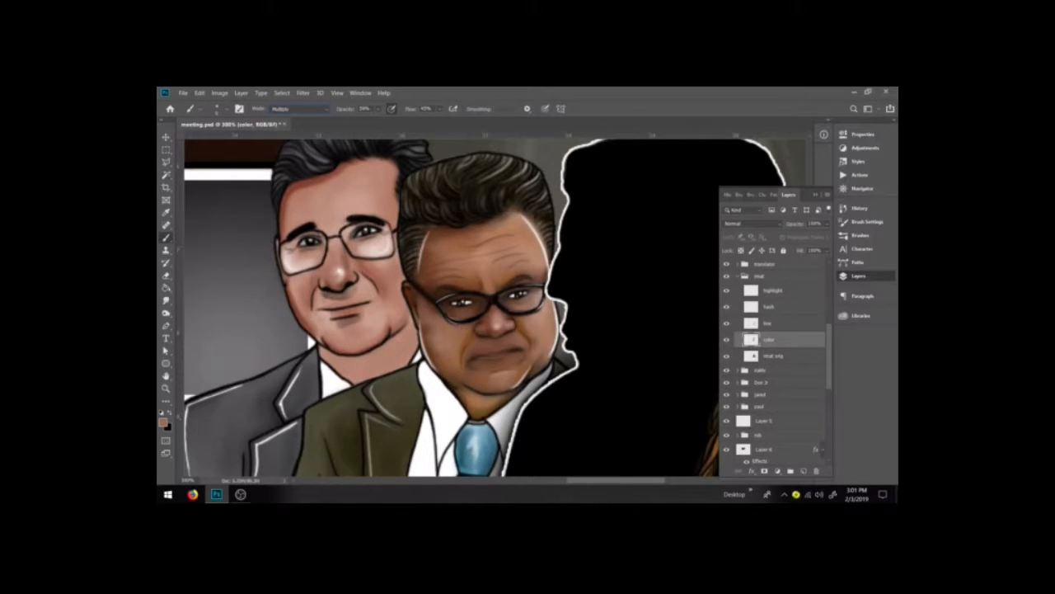
click(163, 422)
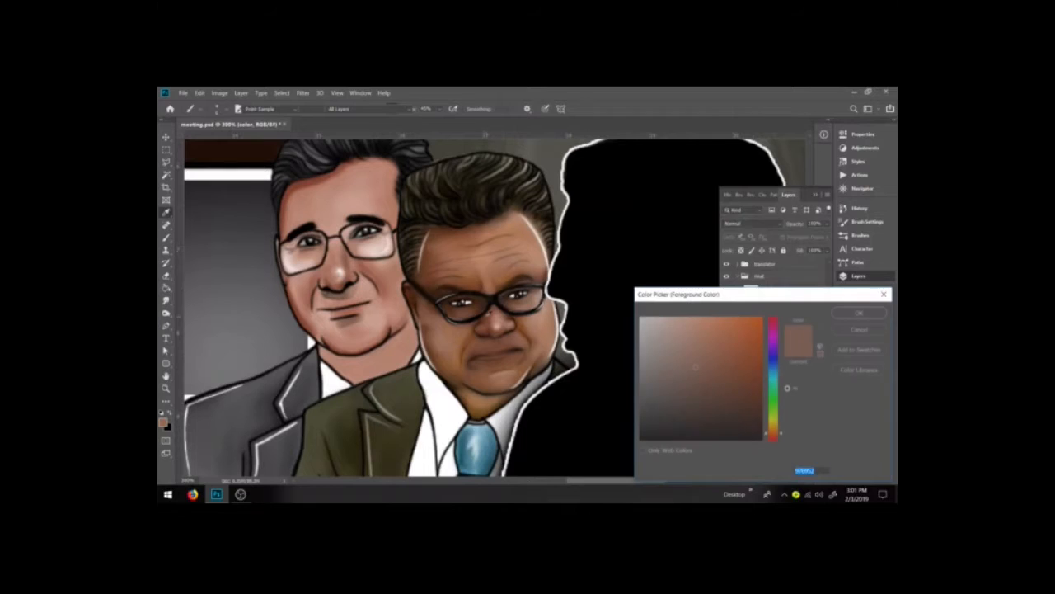
click(483, 316)
click(858, 312)
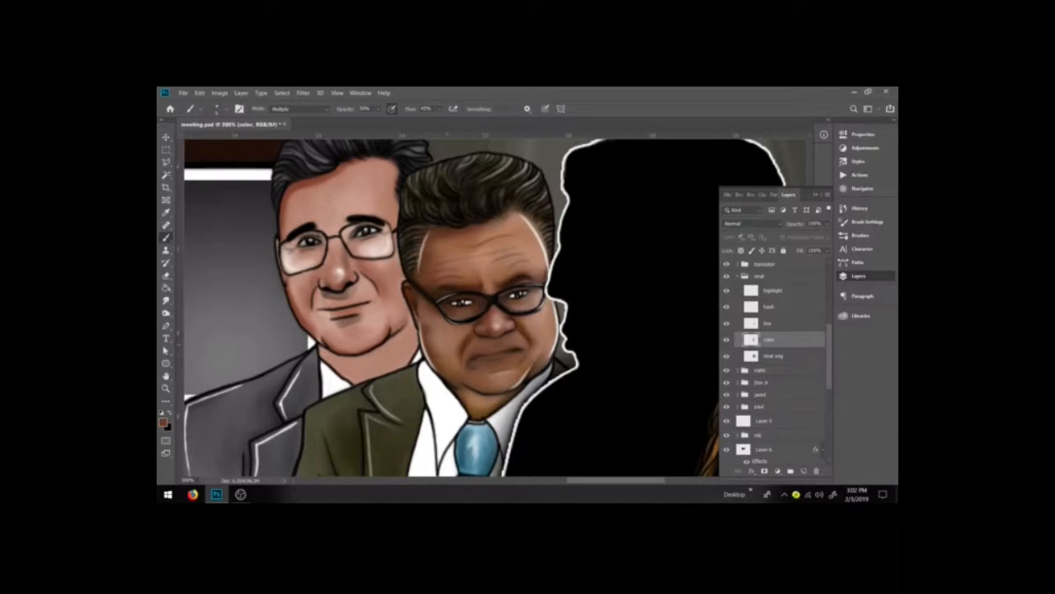
drag(555, 311, 547, 354)
drag(555, 323, 548, 360)
alt+click(478, 402)
drag(465, 397, 508, 390)
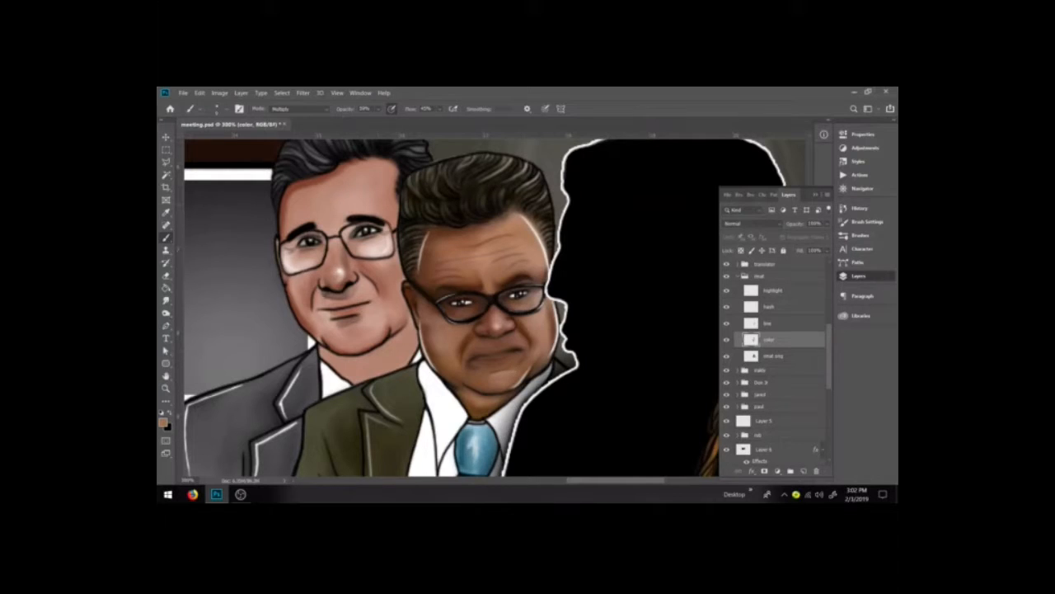
Step: Return the brush to Normal mode, pick a reddish-brown color, and paint on the man's lips
click(293, 108)
click(284, 116)
click(166, 150)
key(b)
click(163, 420)
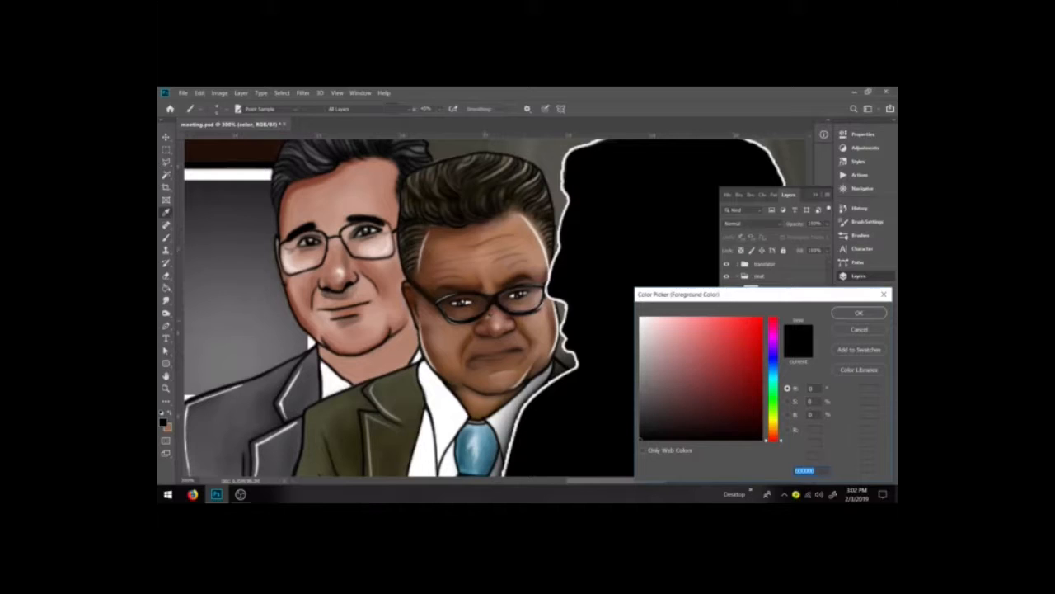
click(485, 325)
click(717, 374)
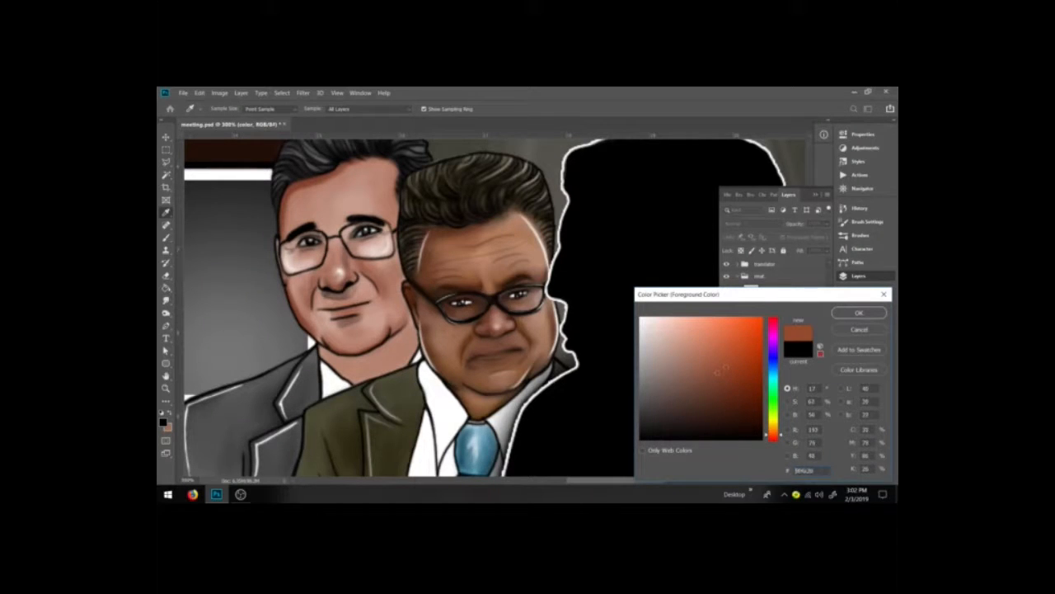
click(774, 438)
drag(723, 388, 716, 380)
click(858, 313)
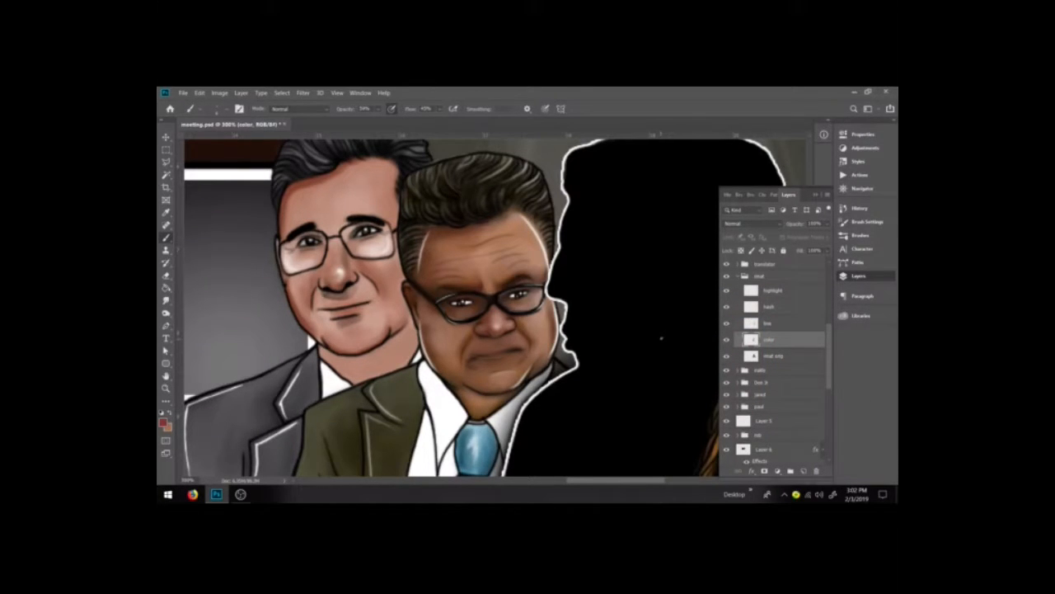
mouse_move(492, 358)
mouse_down()
mouse_move(511, 353)
mouse_move(497, 356)
mouse_up()
Step: Pick a dark red and paint around the mouth and the face's edges, then resample the skin color
click(163, 422)
click(720, 394)
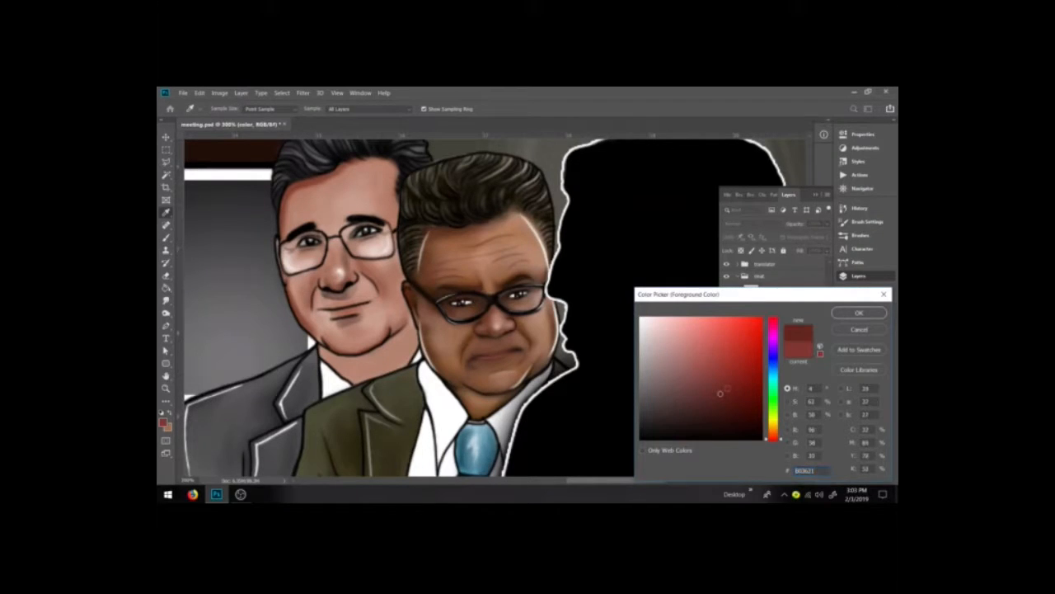
click(858, 313)
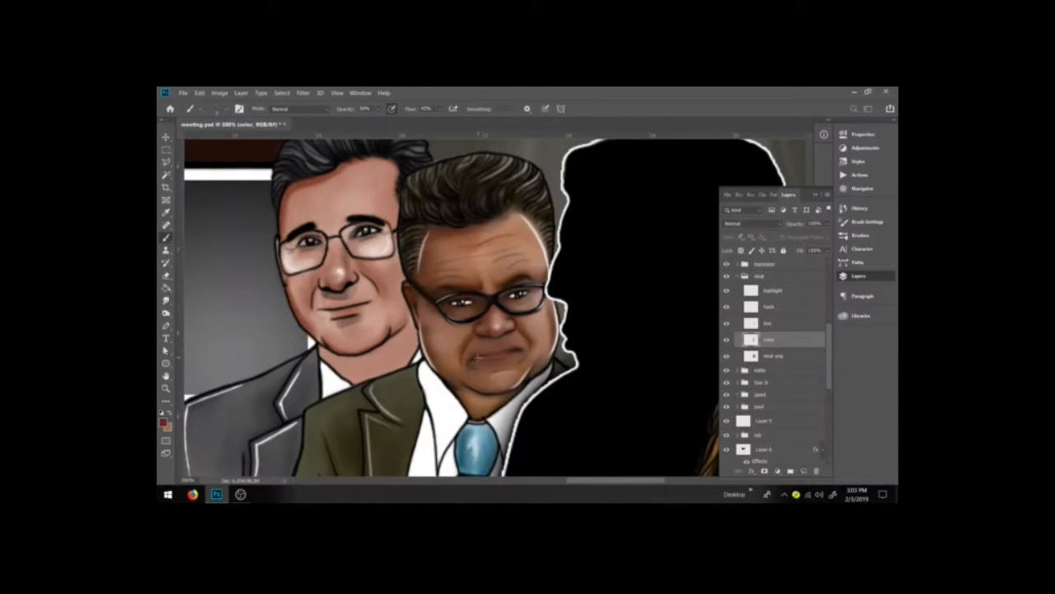
drag(506, 353, 521, 347)
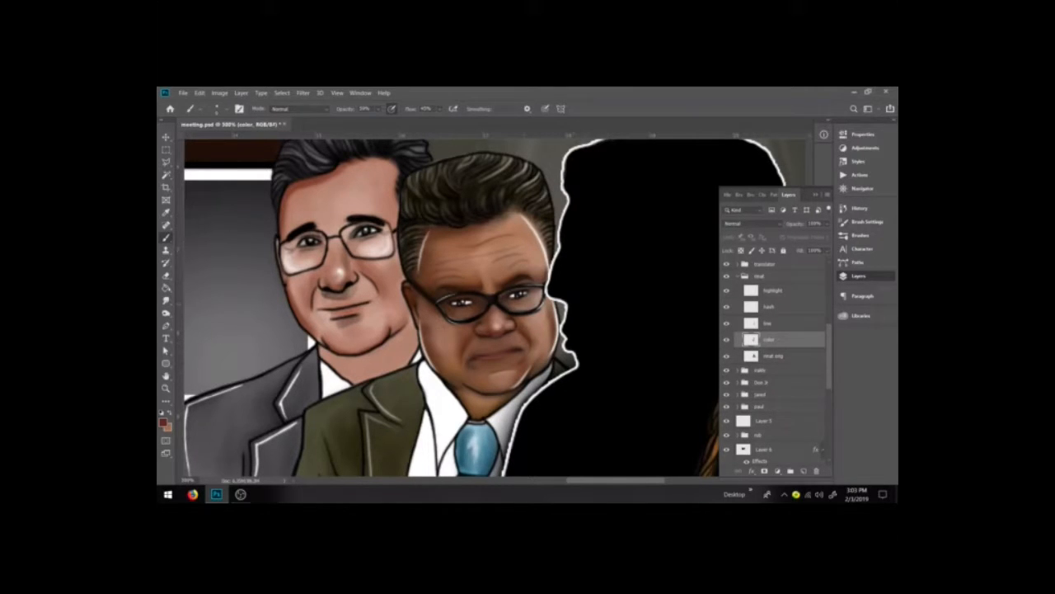
drag(546, 313, 549, 345)
drag(546, 301, 548, 312)
drag(541, 239, 536, 266)
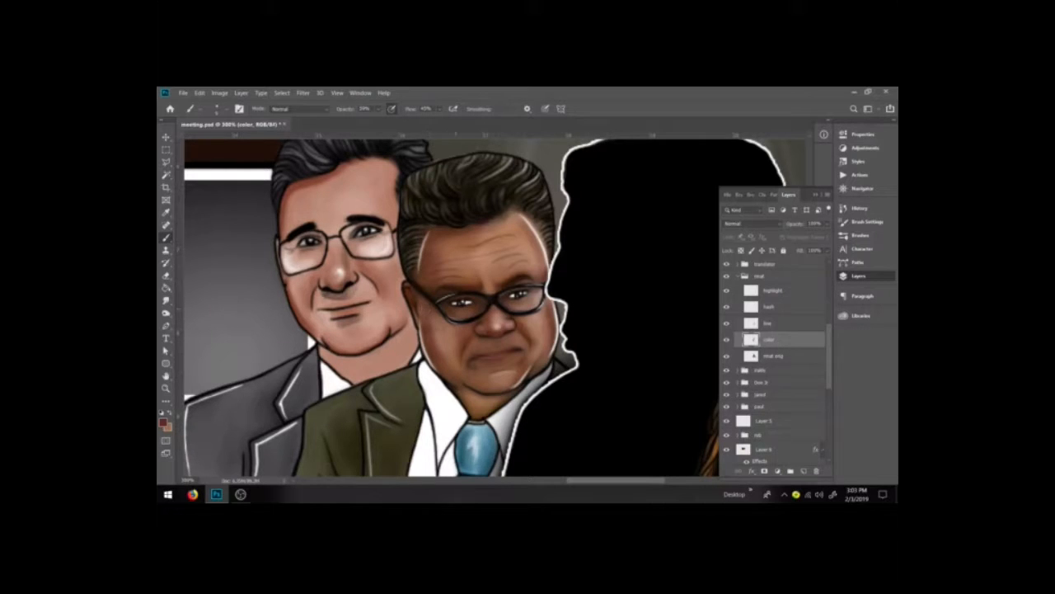
alt+click(444, 344)
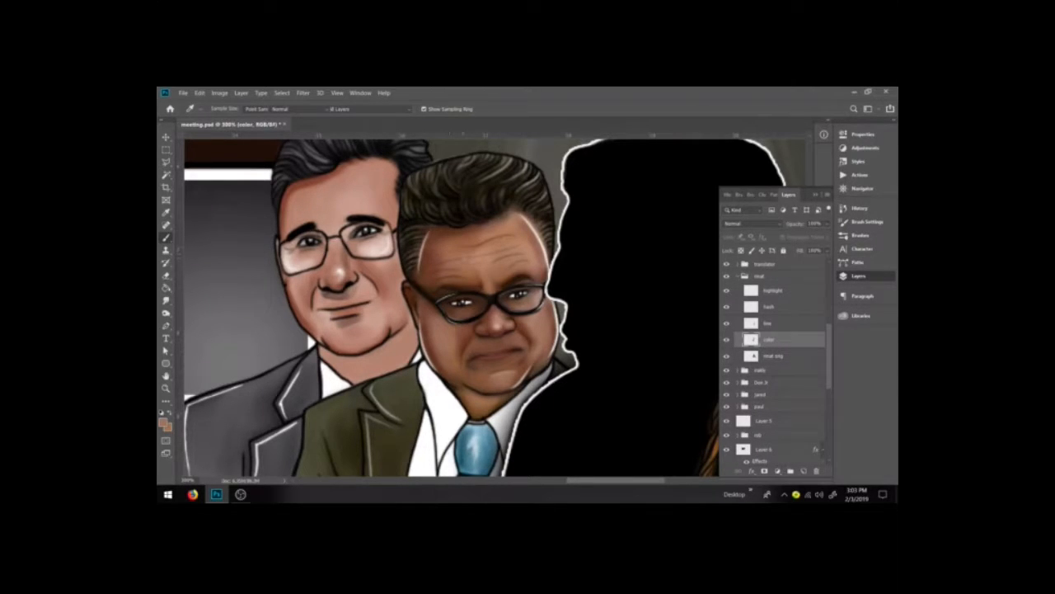
key(b)
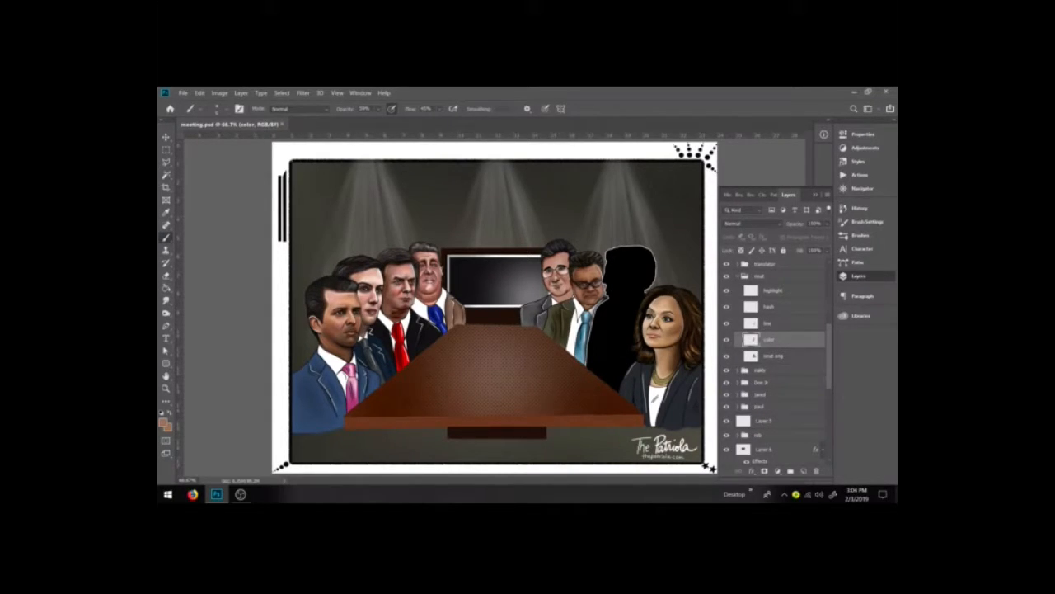
Step: Add a new layer inside the translator group and name it text
scroll(759, 333, up, 3)
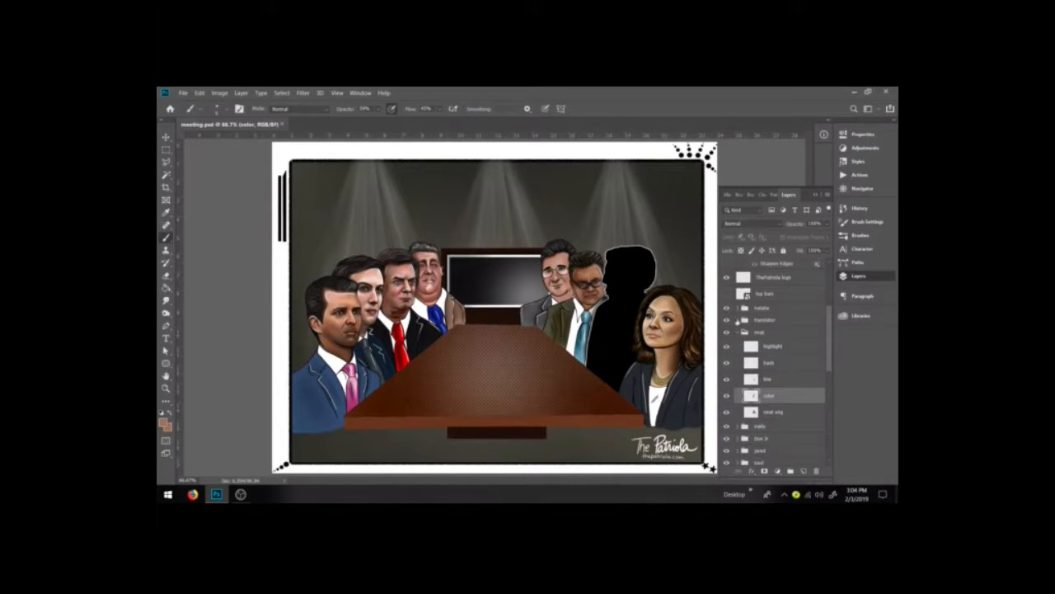
click(738, 319)
click(804, 470)
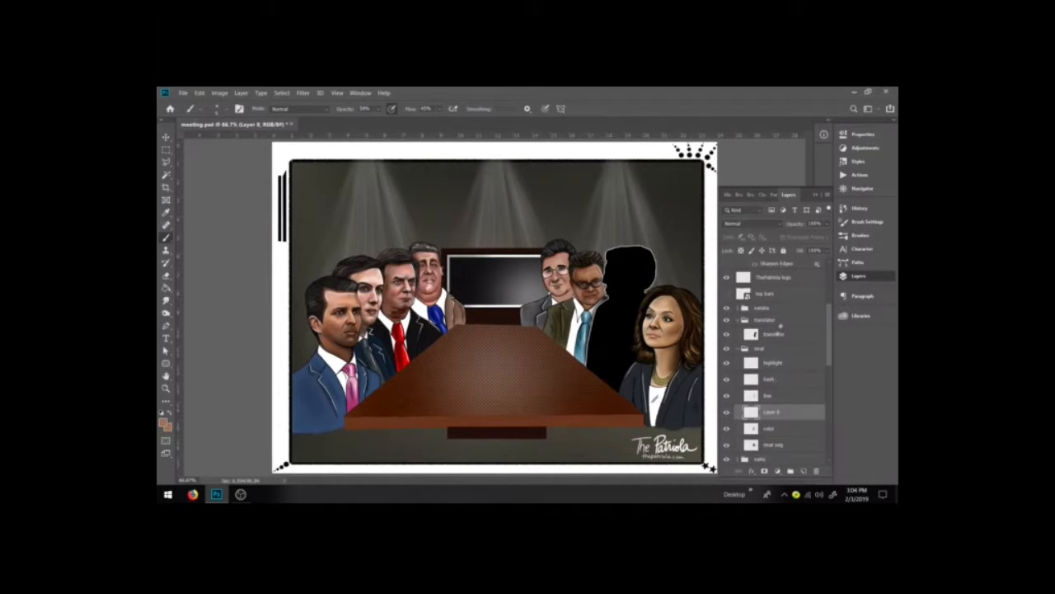
drag(781, 415, 776, 334)
double_click(771, 334)
text(trxt)
key(Return)
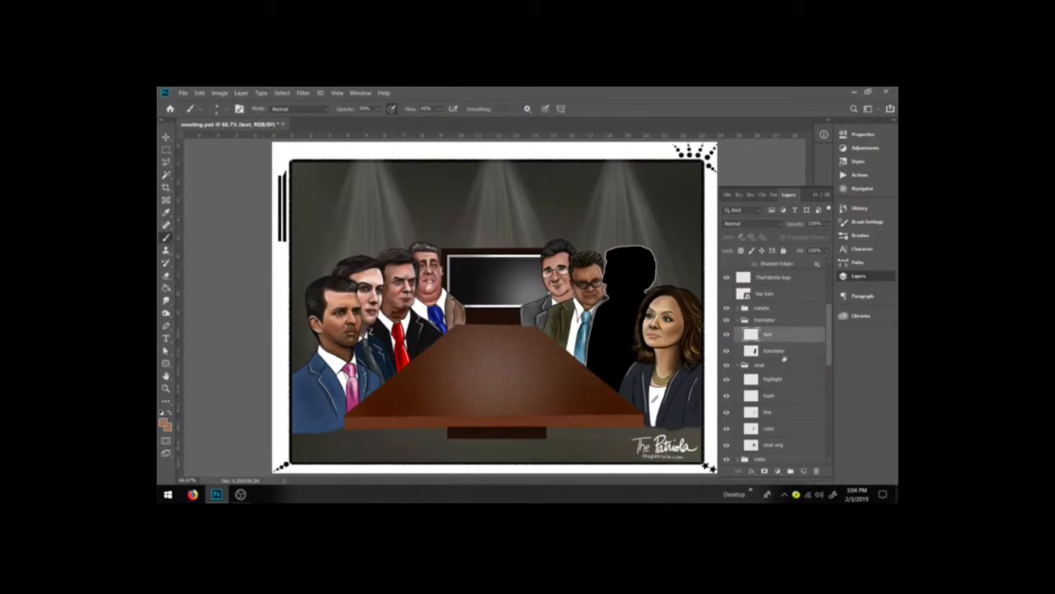
Step: Switch to the highlight brush and hand-letter the word TRANSLATOR in white across the black silhouette on the text layer
click(166, 389)
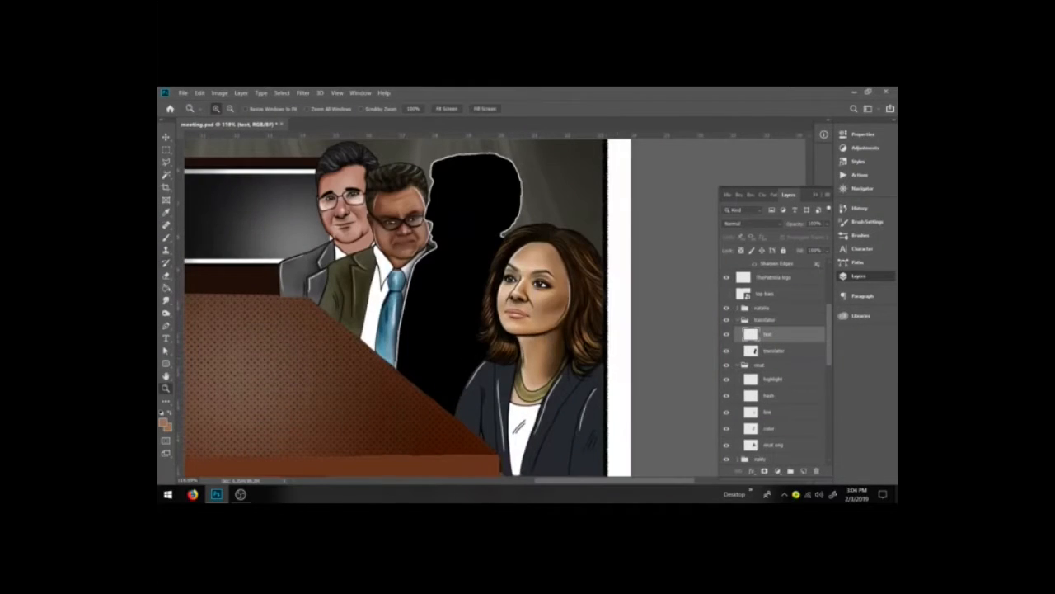
key(b)
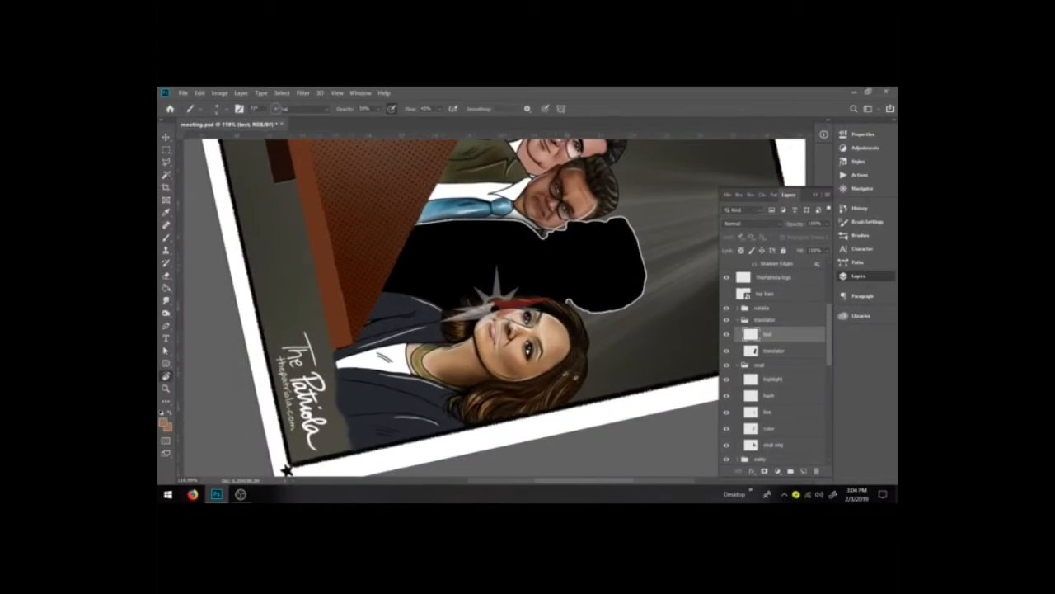
click(860, 235)
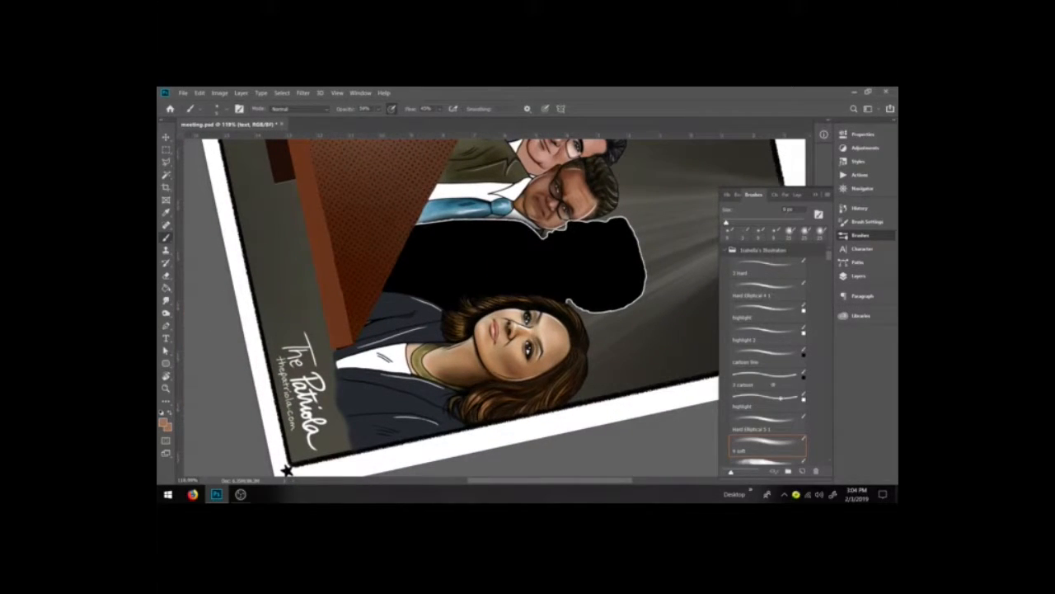
click(767, 400)
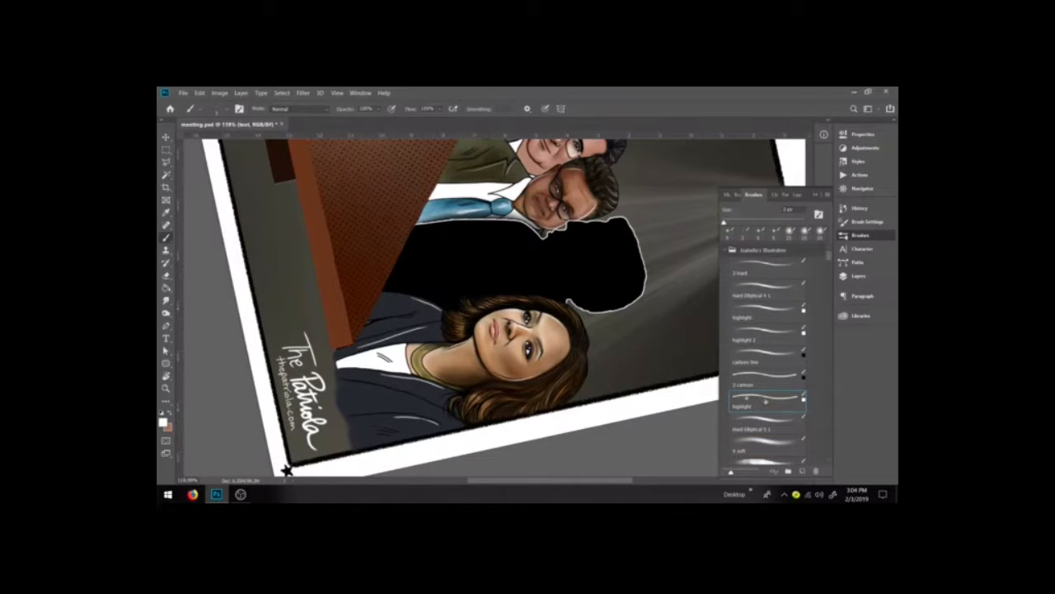
mouse_move(430, 252)
mouse_down()
mouse_move(485, 276)
mouse_move(587, 261)
mouse_up()
key(ctrl+z)
mouse_move(406, 259)
mouse_down()
mouse_move(431, 261)
mouse_move(420, 276)
mouse_move(438, 277)
mouse_up()
key(ctrl+z)
key(ctrl+z)
key(ctrl+z)
key(ctrl+z)
mouse_move(427, 263)
mouse_down()
mouse_move(449, 259)
mouse_move(439, 280)
mouse_up()
key(ctrl+z)
key(ctrl+z)
mouse_move(416, 258)
mouse_down()
mouse_move(437, 257)
mouse_move(426, 280)
mouse_move(437, 262)
mouse_move(451, 281)
mouse_move(462, 269)
mouse_move(479, 277)
mouse_up()
mouse_move(478, 277)
mouse_down()
mouse_move(479, 258)
mouse_move(482, 277)
mouse_move(514, 270)
mouse_move(510, 263)
mouse_up()
key(ctrl+z)
key(ctrl+z)
key(ctrl+z)
key(ctrl+z)
key(ctrl+z)
mouse_move(520, 254)
mouse_down()
mouse_move(520, 269)
mouse_move(534, 252)
mouse_move(557, 266)
mouse_up()
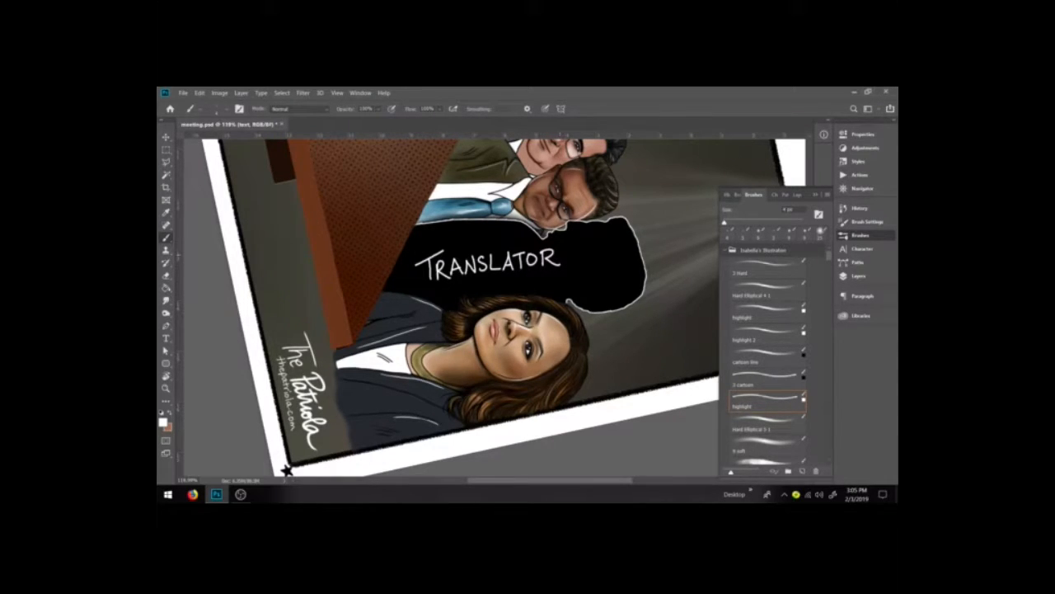
Step: Rotate and reposition the TRANSLATOR lettering so it tilts along the silhouette's shoulder
key(r)
drag(285, 469, 476, 463)
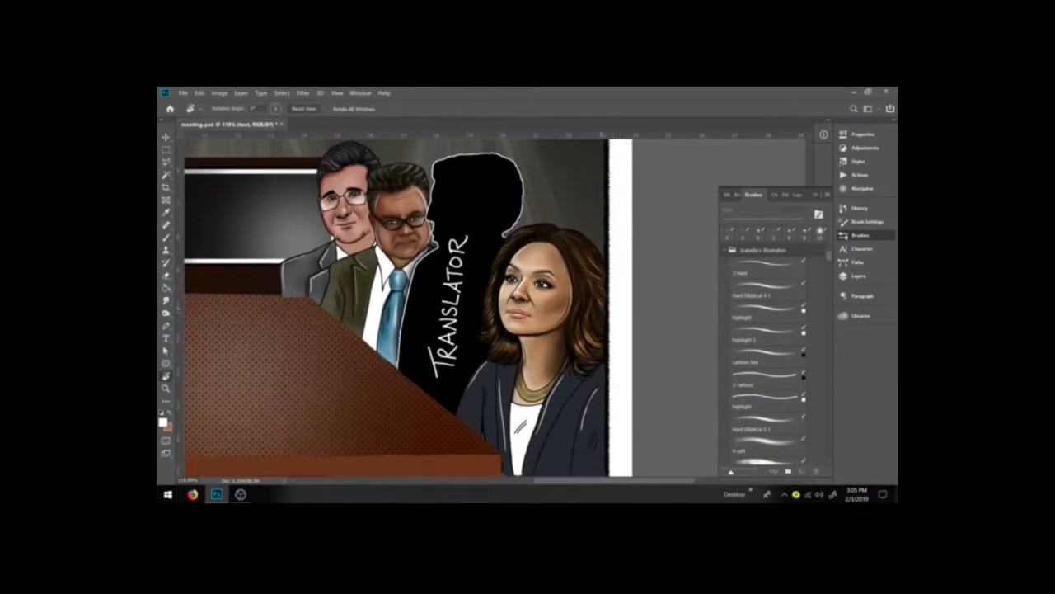
drag(336, 241, 384, 287)
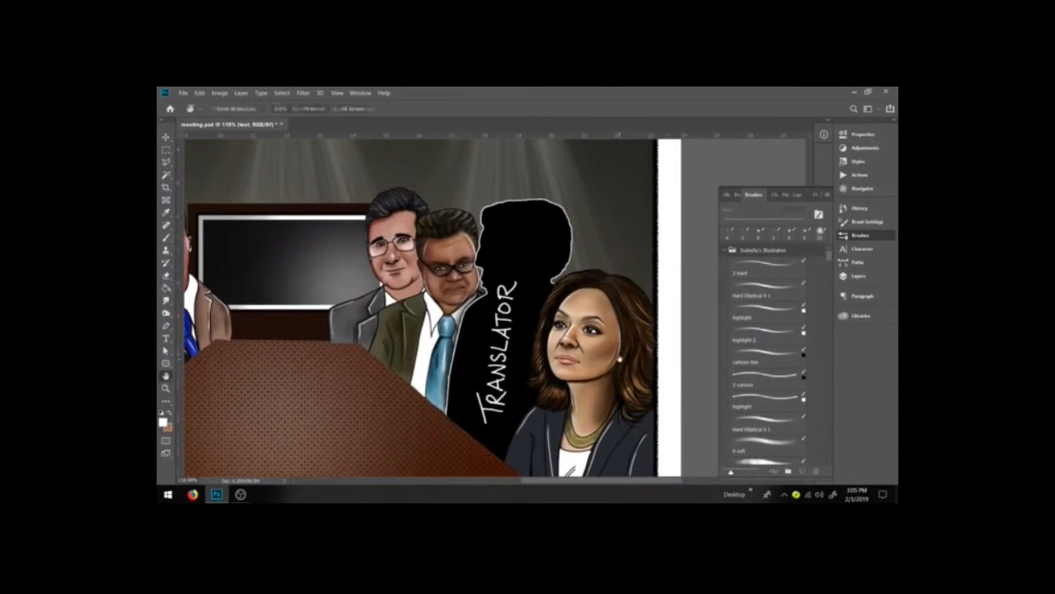
key(ctrl+minus)
key(ctrl+minus)
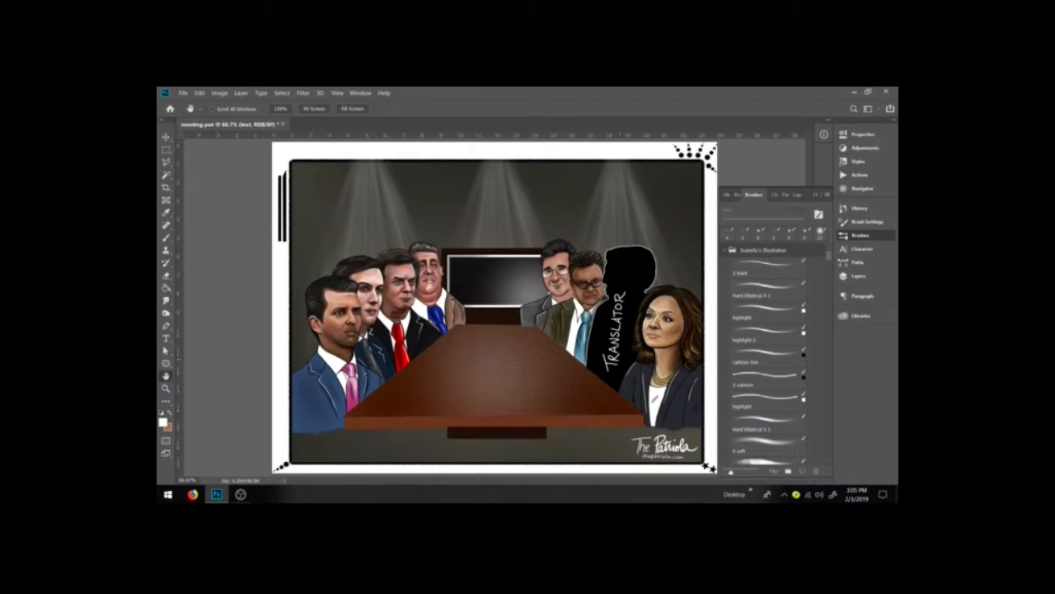
click(166, 136)
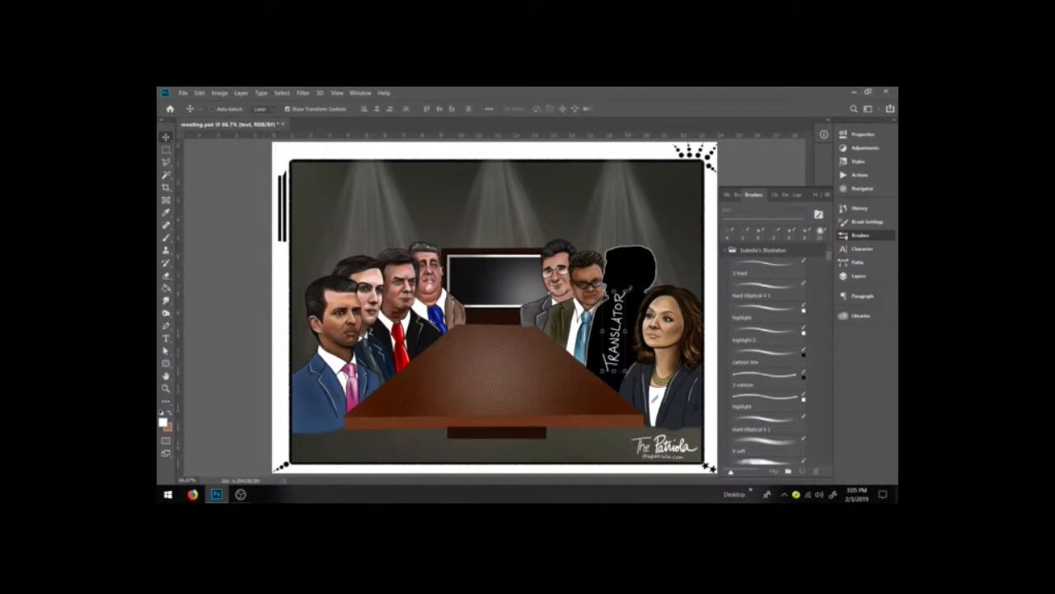
drag(632, 285, 674, 257)
drag(624, 311, 625, 296)
drag(678, 253, 682, 260)
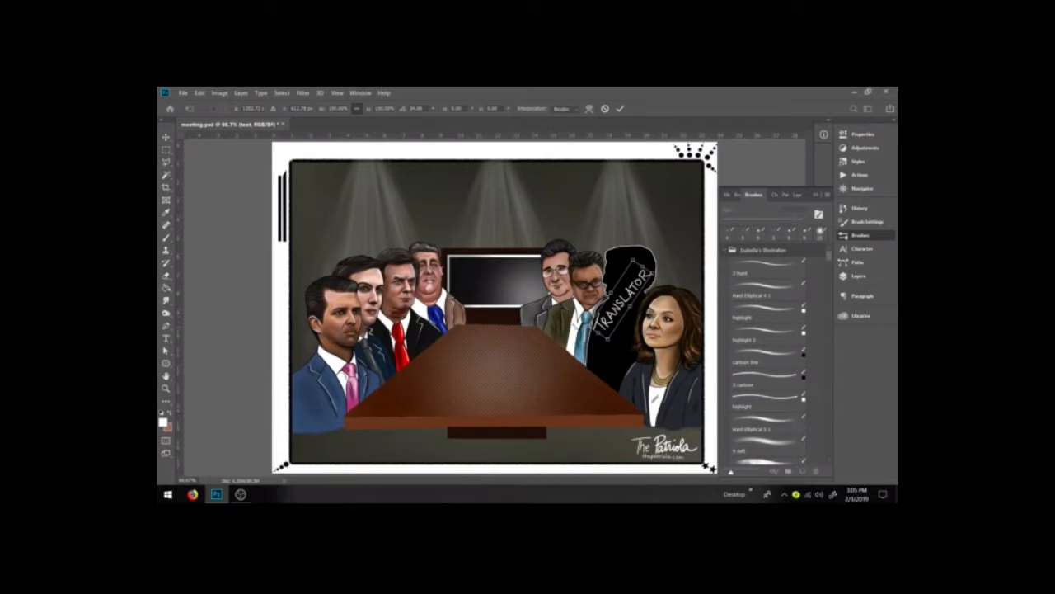
drag(593, 337, 608, 327)
drag(708, 252, 712, 260)
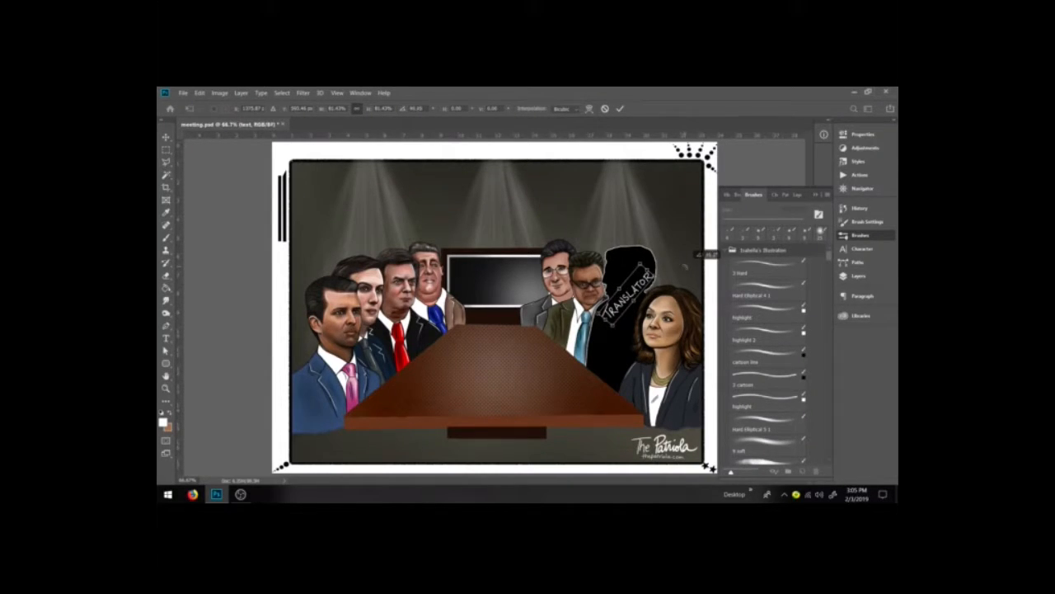
key(Return)
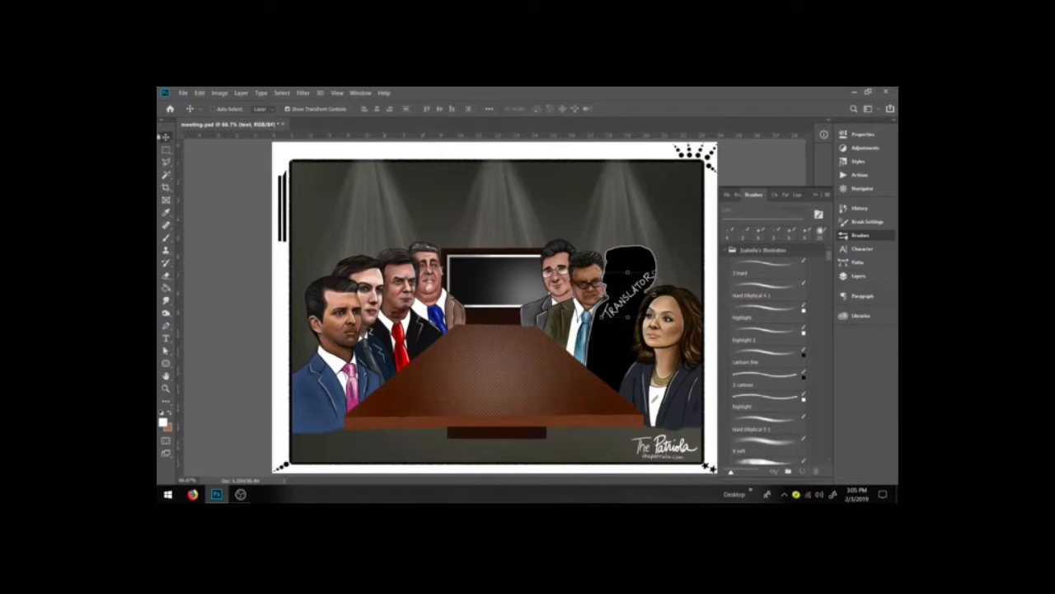
Step: Nudge the TRANSLATOR lettering a few steps left and down on the silhouette
click(165, 150)
key(v)
key(Left)
key(Left)
key(Left)
key(Left)
key(Left)
key(Left)
key(Left)
key(Left)
key(Left)
key(Down)
key(Down)
key(m)
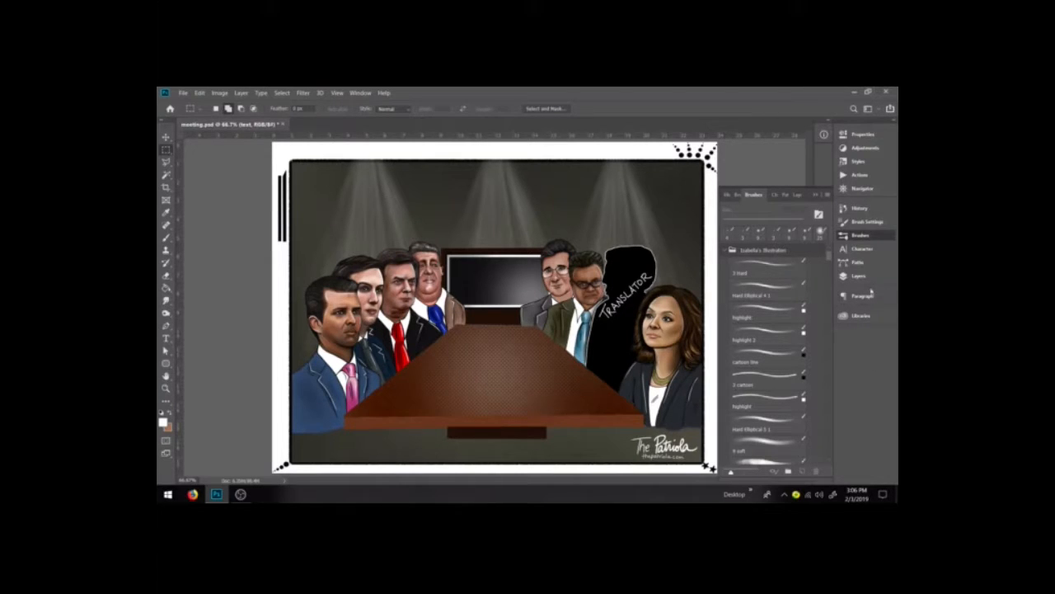
Step: Place the 'Who was at Donald Trump Jr.'s Russia meeting' chart from the New library and move its layer above the translator group
click(864, 315)
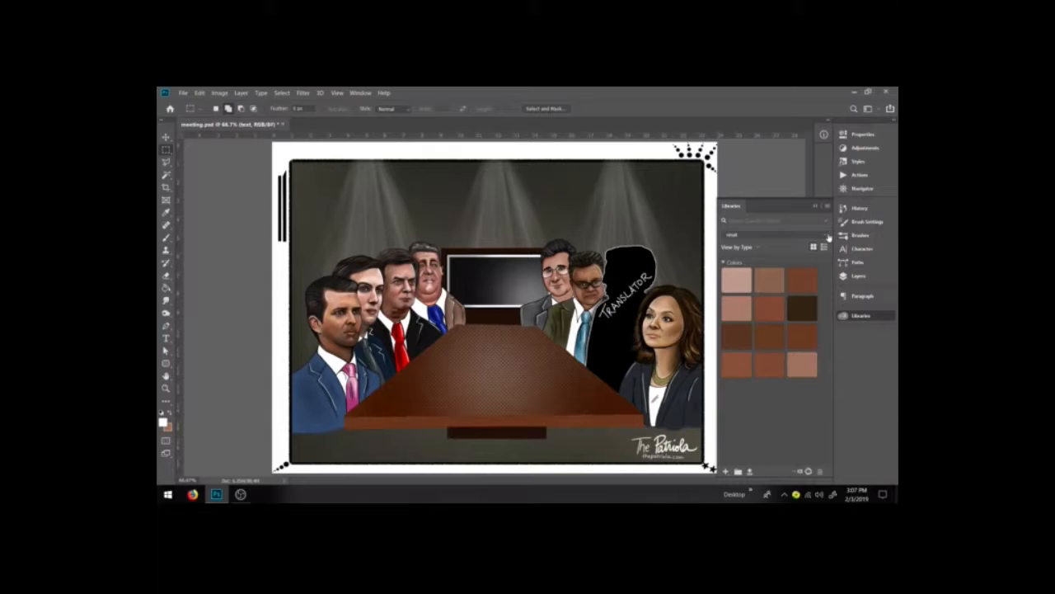
click(829, 237)
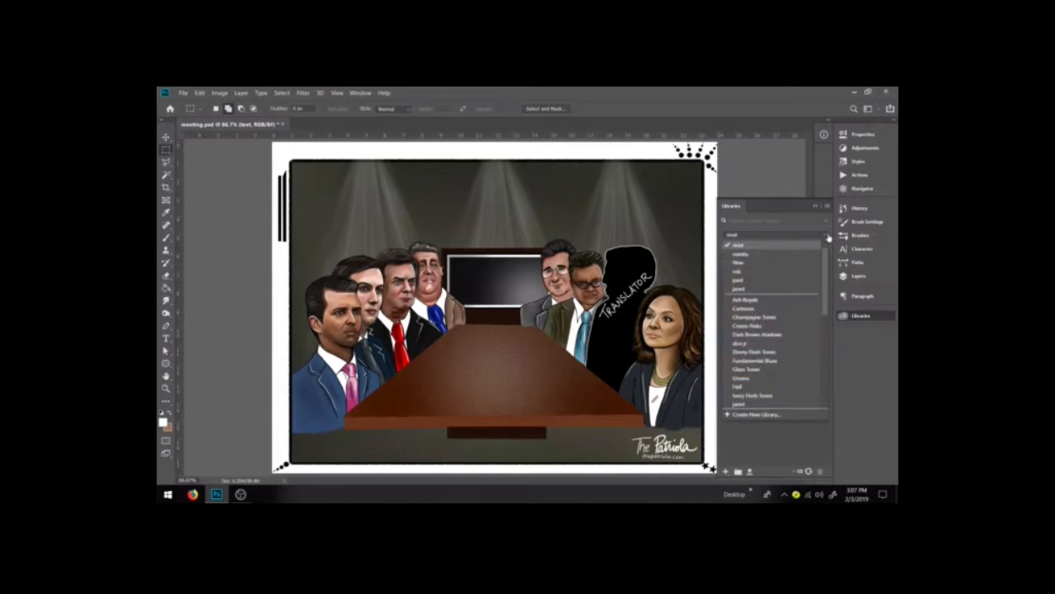
click(760, 263)
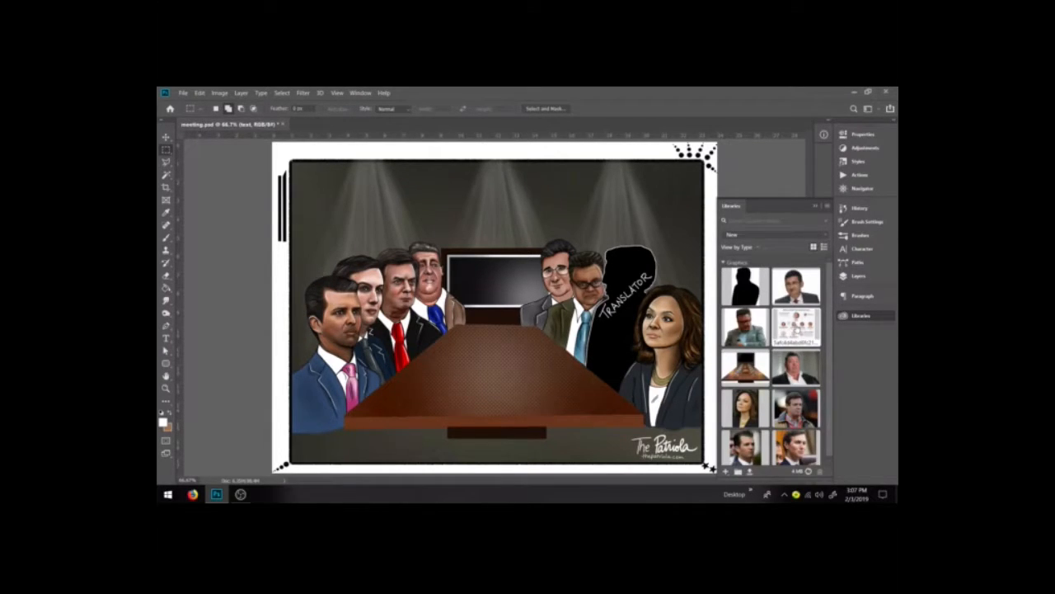
drag(796, 328, 499, 269)
click(866, 279)
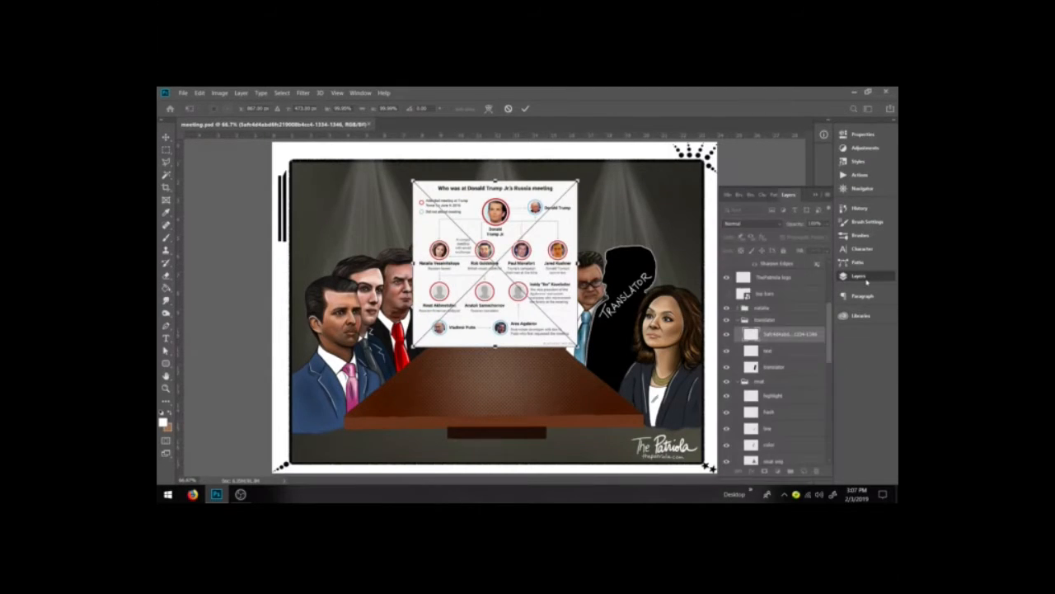
drag(792, 337, 792, 320)
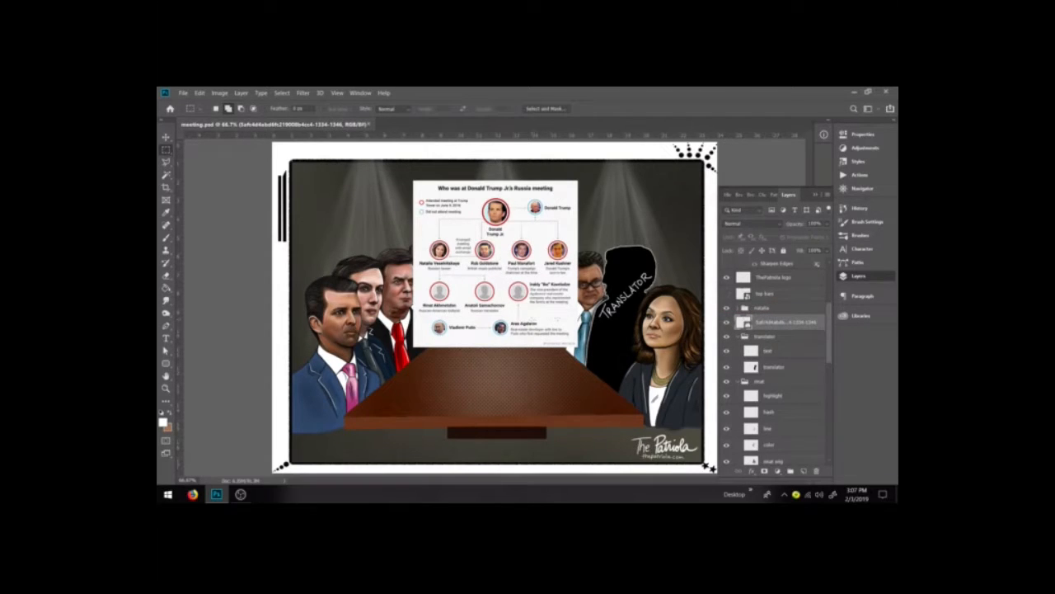
Step: Enlarge the reference chart to cover most of the canvas, then hide its layer
key(ctrl+t)
drag(577, 346, 661, 437)
drag(538, 347, 483, 342)
key(Return)
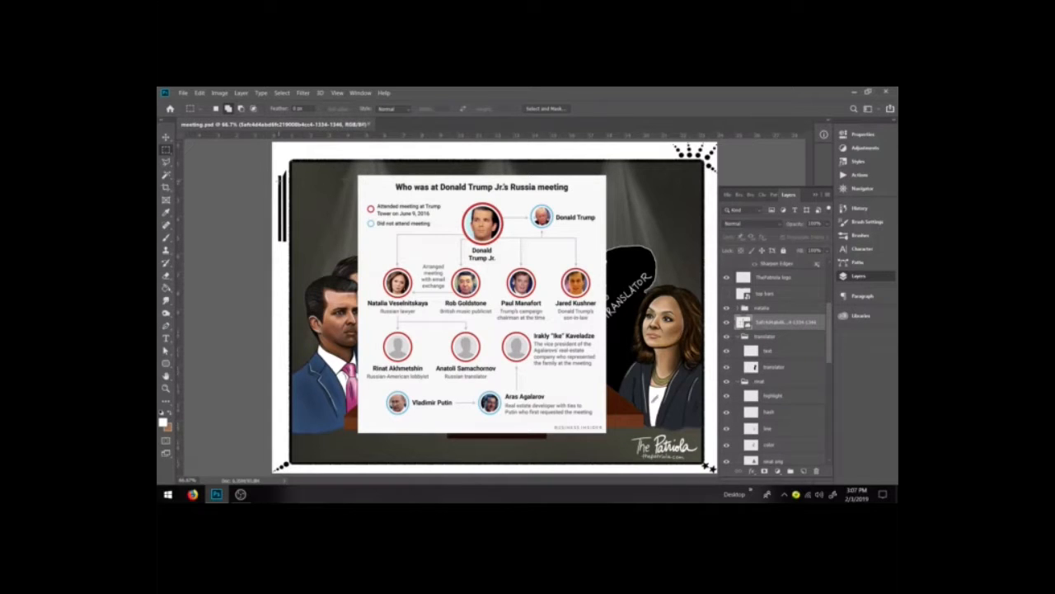
click(727, 322)
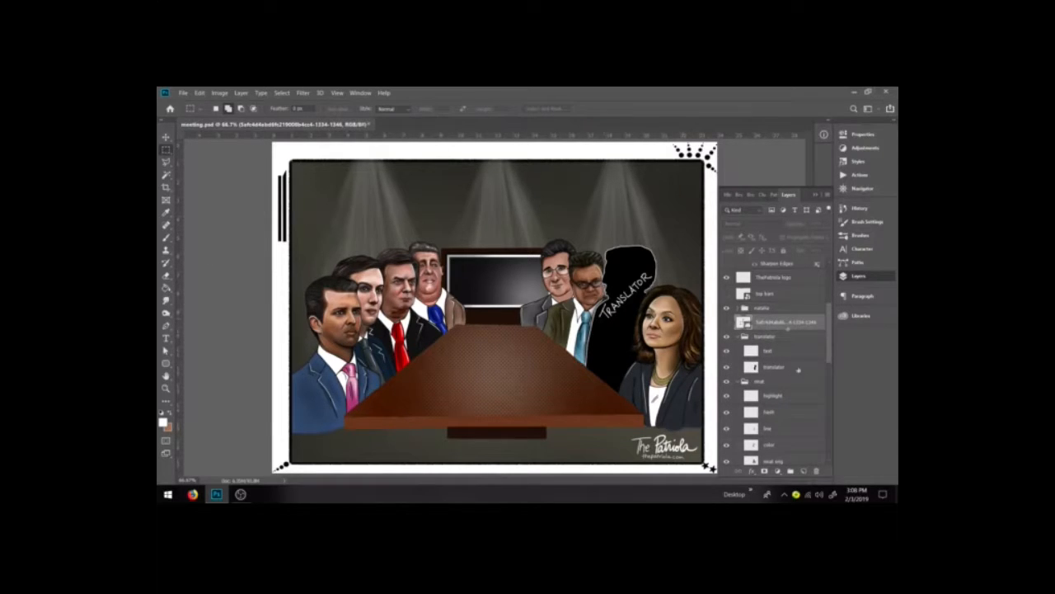
Step: Add a new layer above the reference chart and name it text
click(804, 471)
double_click(764, 322)
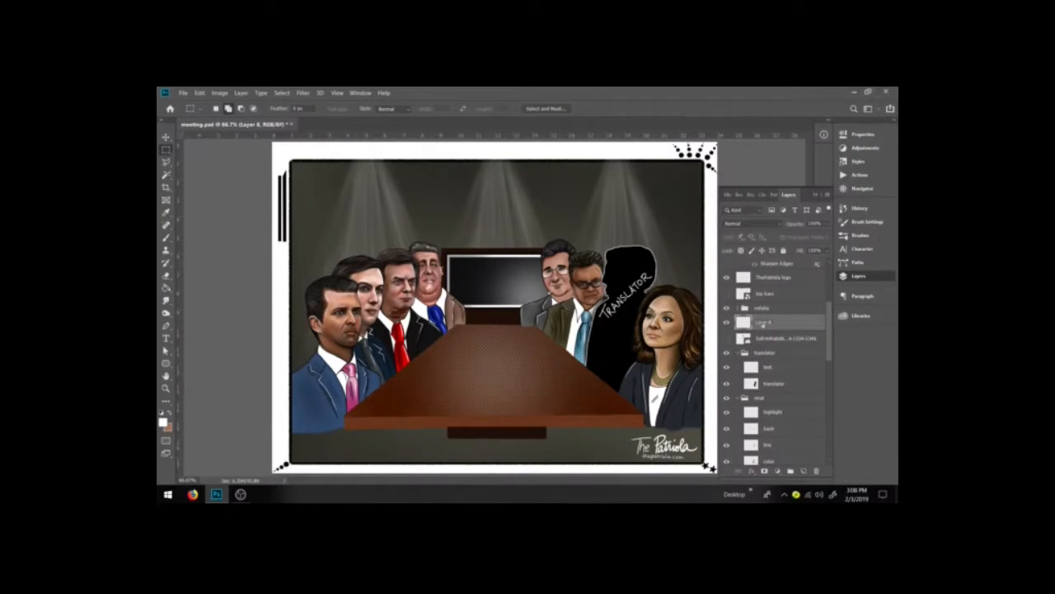
text(text)
key(Return)
key(b)
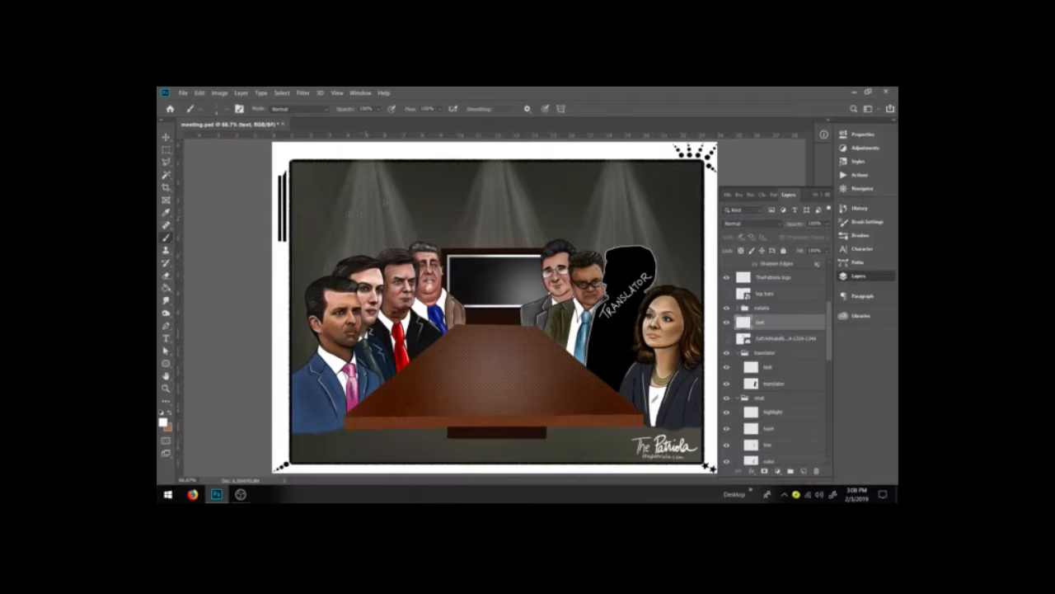
mouse_move(311, 234)
mouse_down()
mouse_move(318, 271)
mouse_move(327, 257)
mouse_move(316, 269)
mouse_up()
mouse_move(317, 217)
mouse_down()
mouse_move(353, 194)
mouse_move(337, 214)
mouse_up()
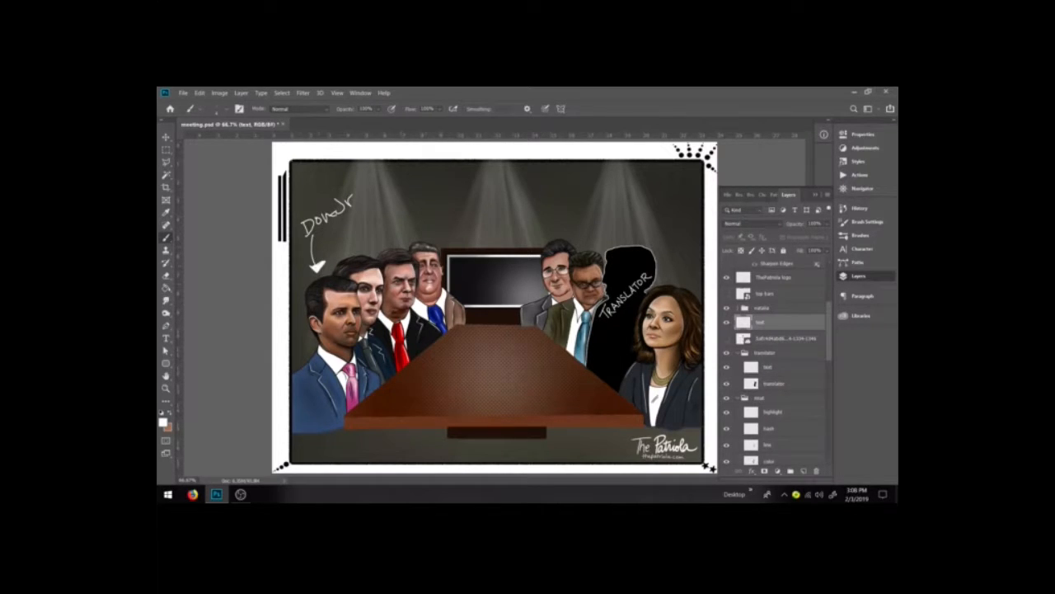
key(ctrl+a)
key(Delete)
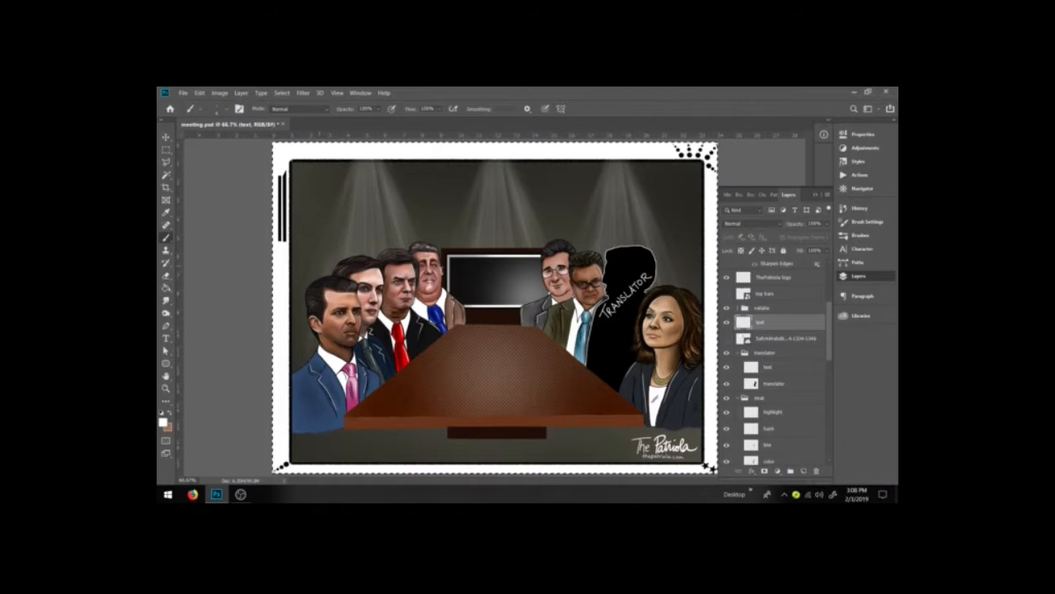
key(ctrl+d)
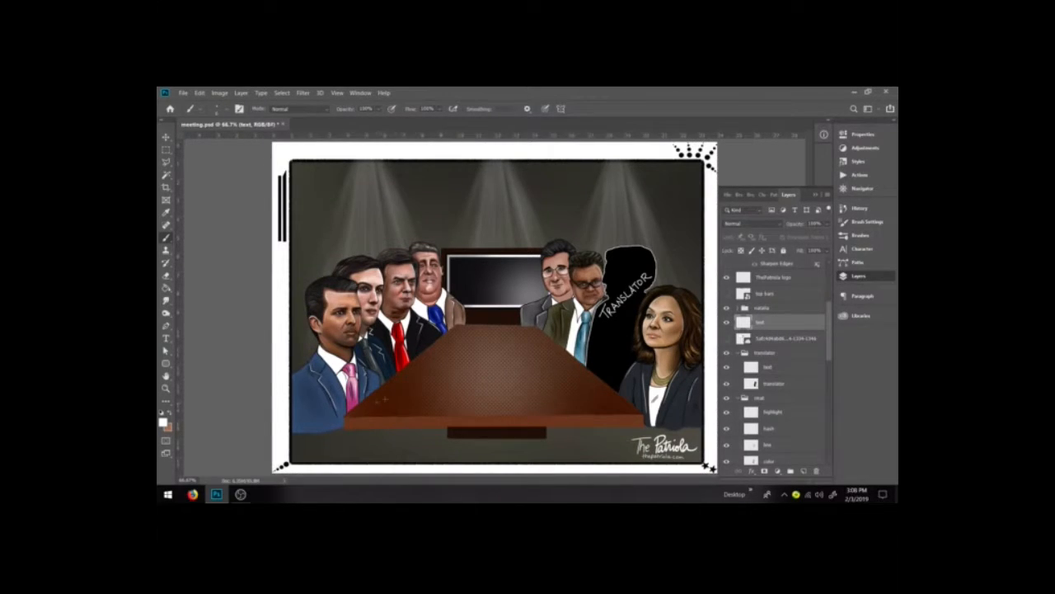
mouse_move(376, 394)
mouse_down()
mouse_move(377, 406)
mouse_move(408, 377)
mouse_move(390, 412)
mouse_up()
drag(402, 399, 413, 409)
key(ctrl+a)
key(Delete)
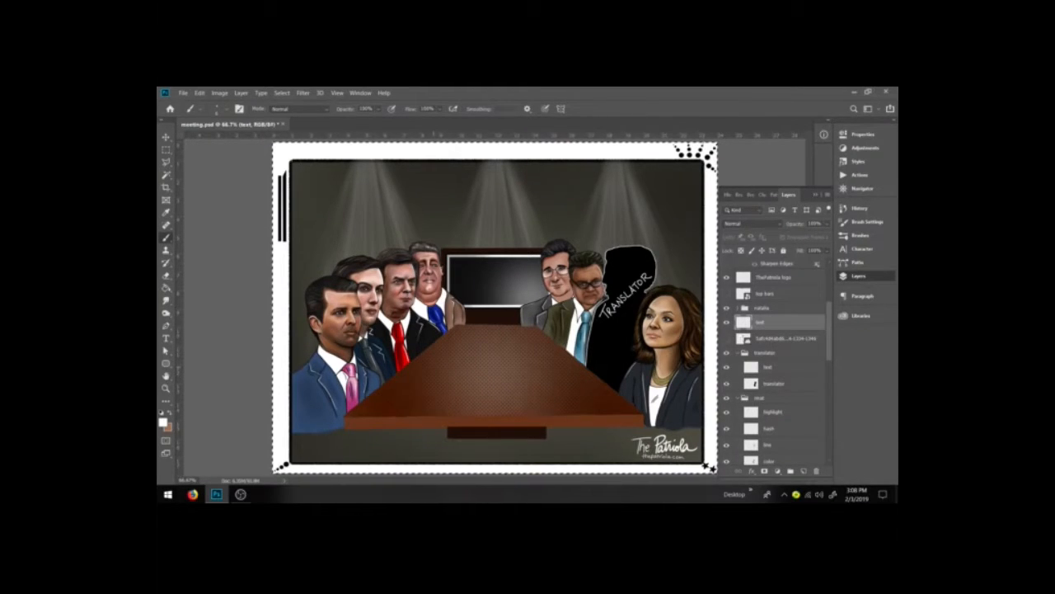
key(ctrl+d)
Step: Try hand-lettering DON JR, JARED, PAUL and ROB with an arrow over the left-side figures, then clear the text layer
mouse_move(295, 390)
mouse_down()
mouse_move(296, 404)
mouse_move(318, 385)
mouse_move(307, 417)
mouse_move(330, 412)
mouse_up()
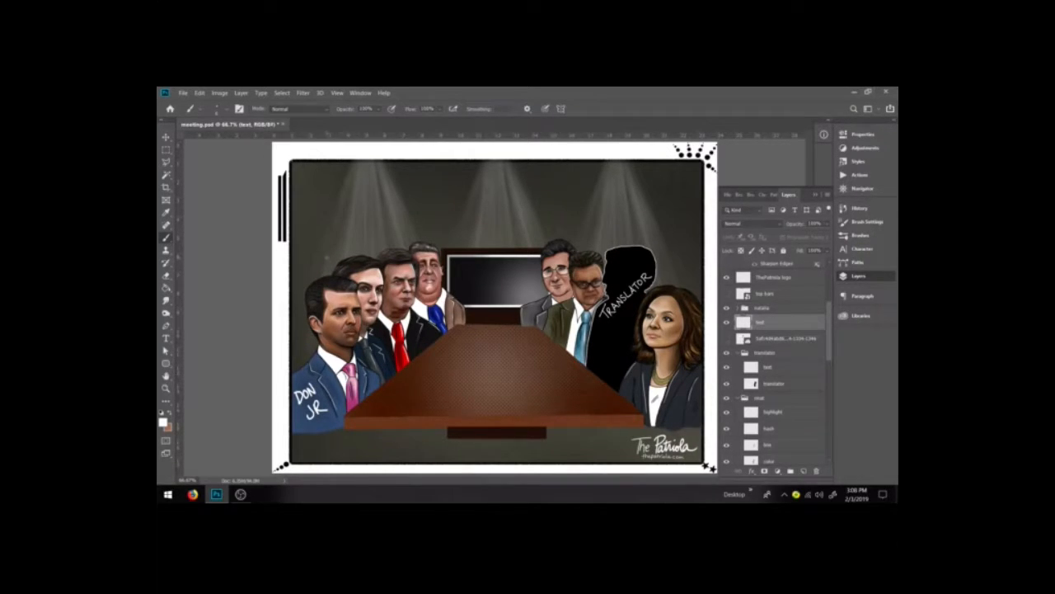
drag(327, 254, 330, 264)
drag(332, 251, 339, 260)
drag(335, 249, 344, 251)
drag(343, 245, 349, 248)
drag(346, 255, 353, 253)
mouse_move(351, 241)
mouse_down()
mouse_move(354, 253)
mouse_move(387, 241)
mouse_up()
drag(388, 231, 392, 235)
mouse_move(395, 230)
mouse_down()
mouse_move(434, 236)
mouse_move(440, 224)
mouse_move(444, 234)
mouse_up()
key(e)
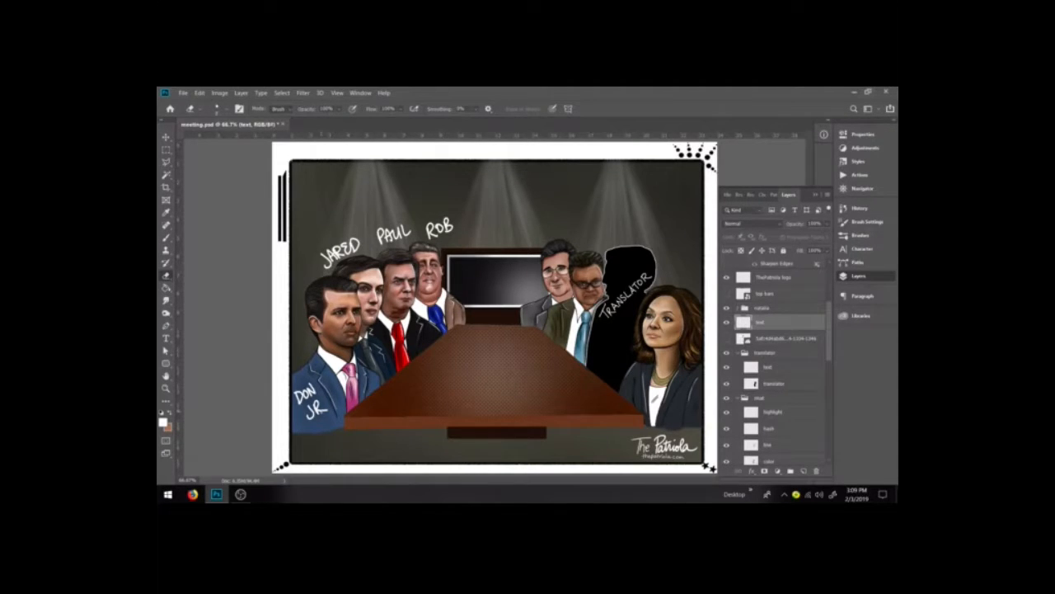
mouse_move(320, 413)
mouse_down()
mouse_move(310, 387)
mouse_move(310, 416)
mouse_move(299, 397)
mouse_move(313, 418)
mouse_up()
key(b)
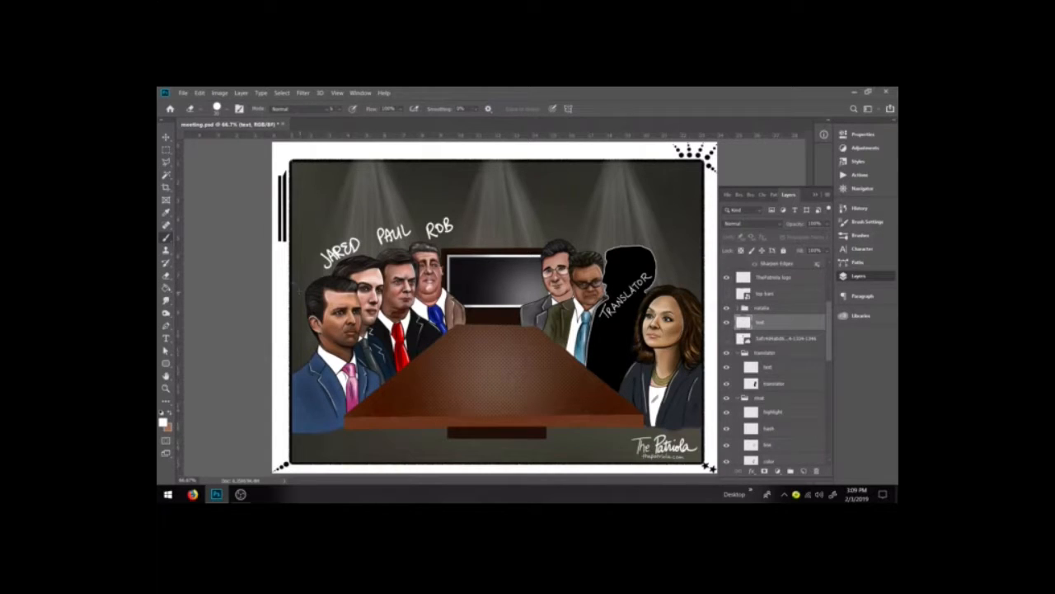
mouse_move(296, 224)
mouse_down()
mouse_move(297, 243)
mouse_move(329, 208)
mouse_up()
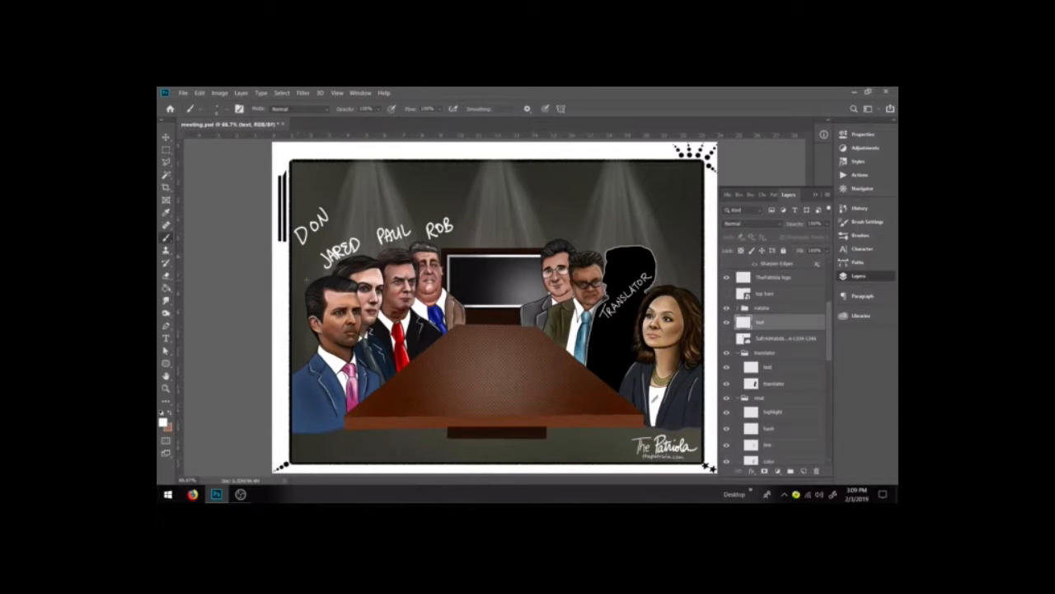
drag(309, 255, 301, 280)
drag(296, 268, 310, 277)
key(ctrl+a)
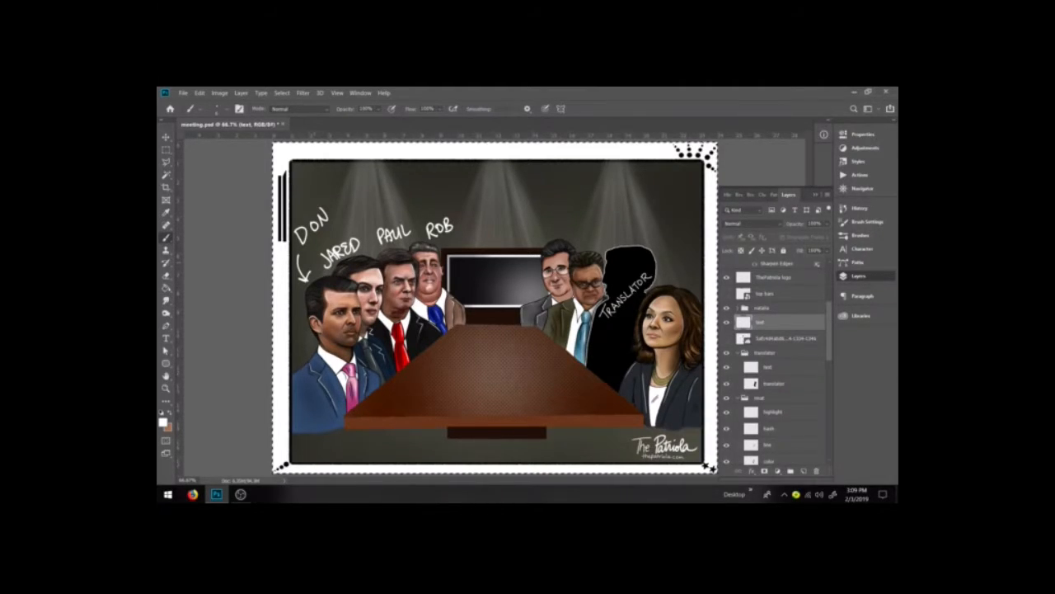
key(Delete)
key(ctrl+d)
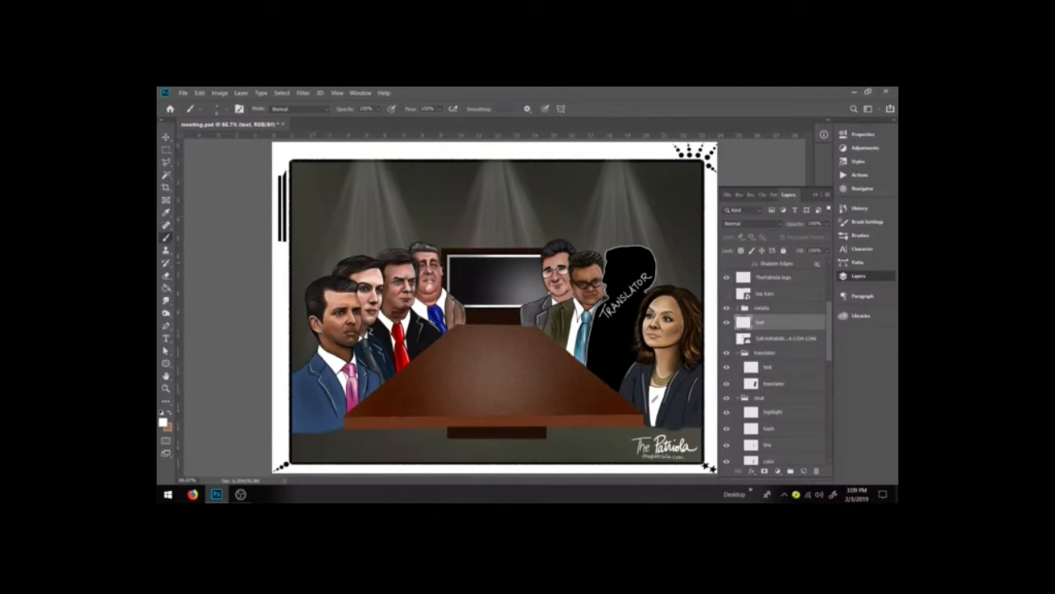
Step: Hand-letter Natalia with a downward arrow above the woman on the right
drag(670, 239, 677, 273)
mouse_move(670, 269)
mouse_down()
mouse_move(687, 264)
mouse_move(676, 274)
mouse_up()
mouse_move(615, 213)
mouse_down()
mouse_move(622, 229)
mouse_move(627, 207)
mouse_move(636, 223)
mouse_move(652, 200)
mouse_move(655, 209)
mouse_up()
drag(657, 196, 676, 203)
click(655, 190)
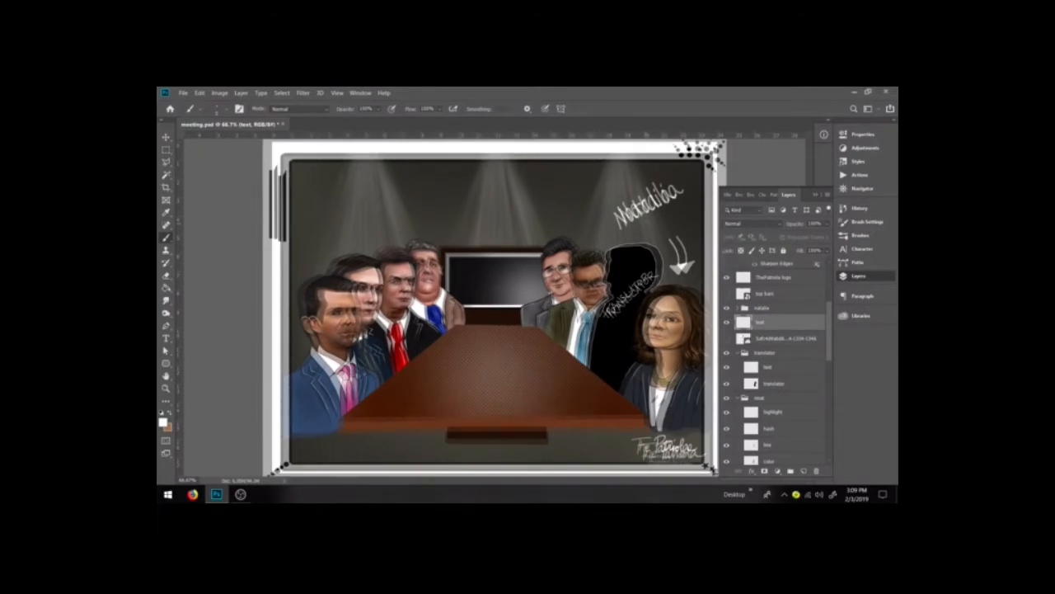
Step: Write 'the Russian LAWYER' beneath the Natalia lettering
key(ctrl+plus)
drag(689, 217, 552, 324)
key(space)
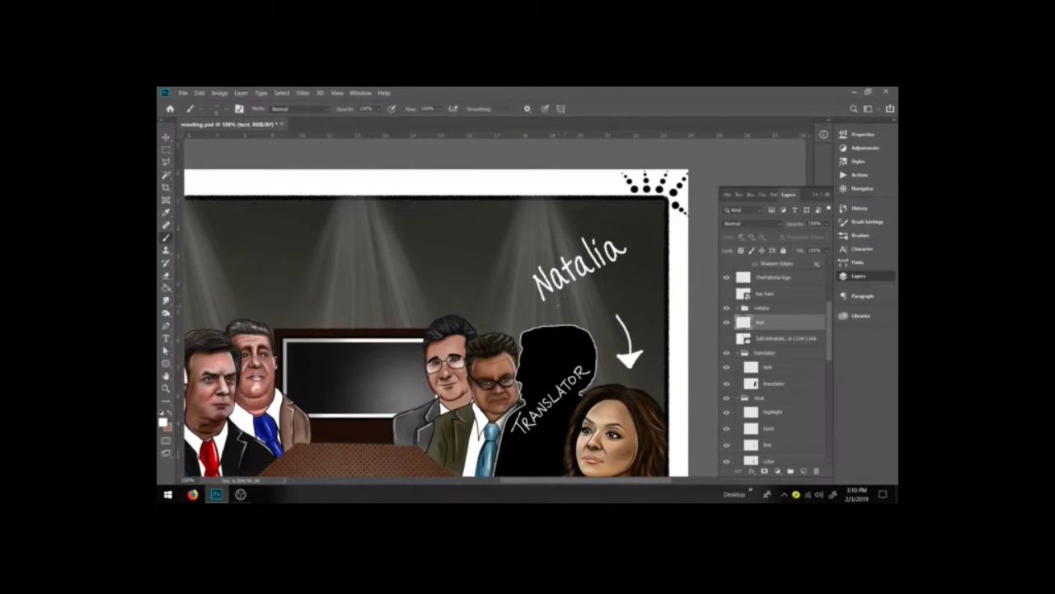
mouse_move(556, 303)
mouse_down()
mouse_move(557, 316)
mouse_move(581, 308)
mouse_move(648, 252)
mouse_move(619, 269)
mouse_up()
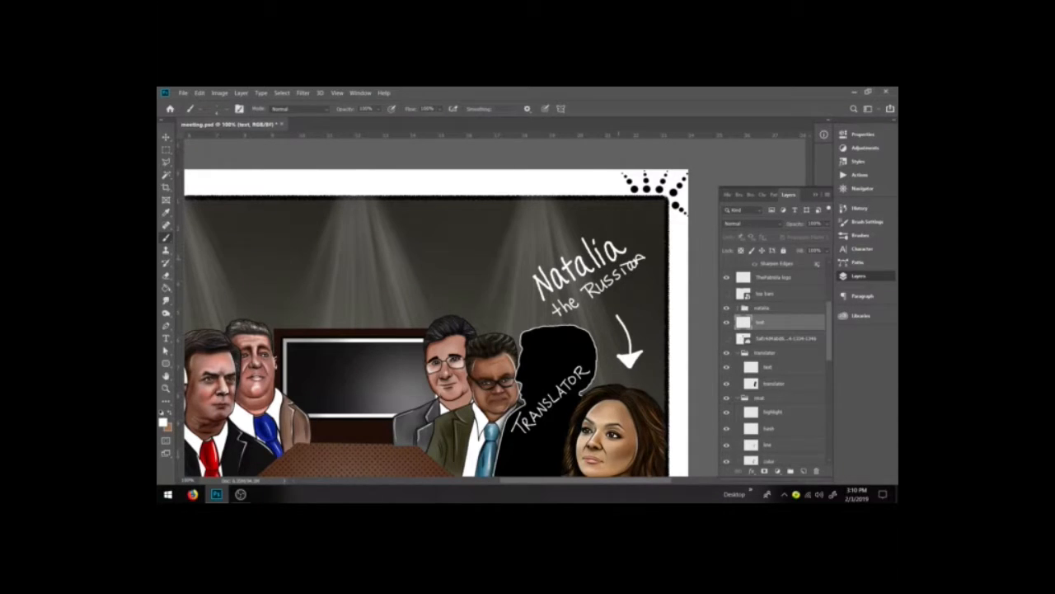
key(ctrl+z)
key(ctrl+z)
key(ctrl+z)
click(620, 265)
drag(632, 263, 647, 266)
mouse_move(590, 304)
mouse_down()
mouse_move(601, 317)
mouse_move(637, 276)
mouse_move(651, 285)
mouse_up()
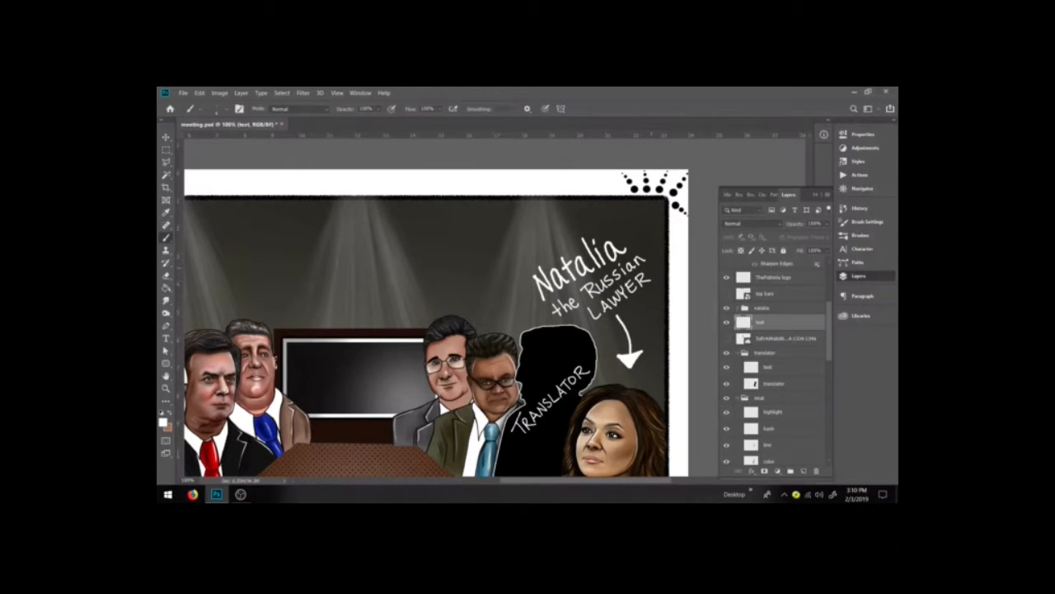
Step: Scale the Natalia label and its arrow down to about 72% and shift it right
key(m)
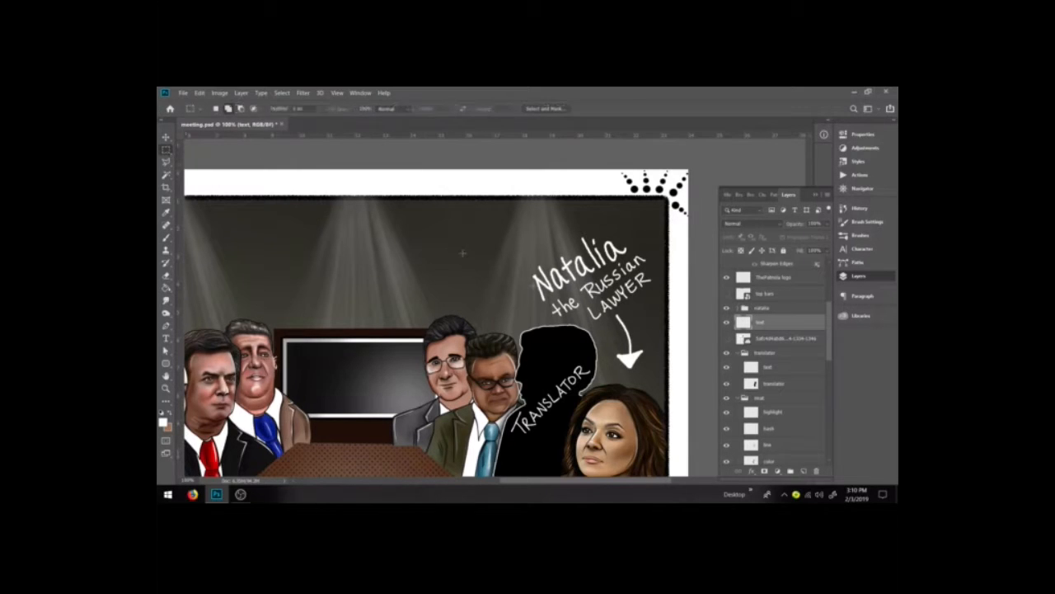
drag(524, 221, 668, 373)
key(ctrl+t)
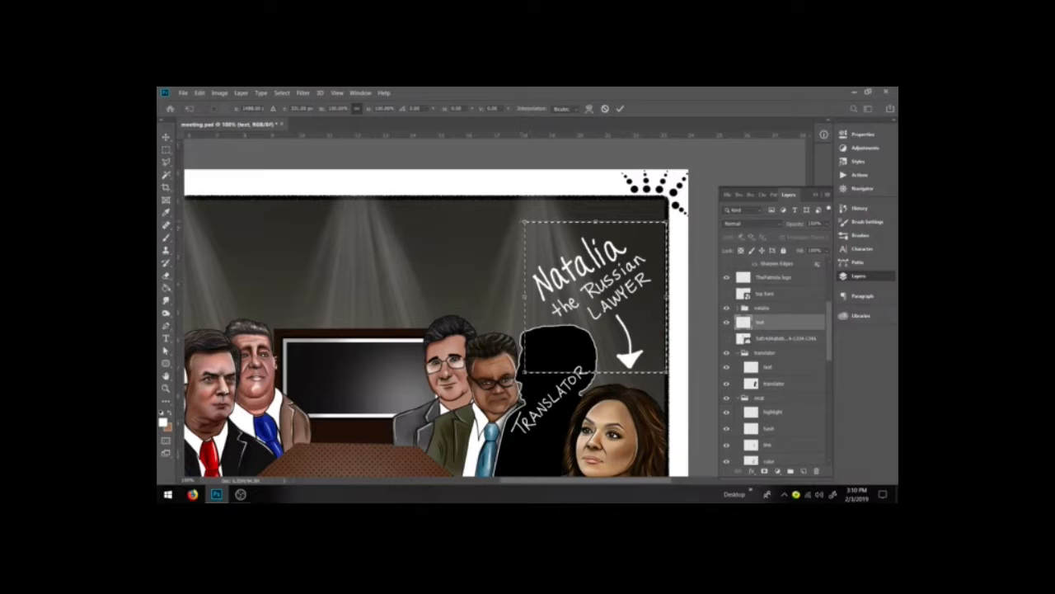
drag(524, 221, 533, 261)
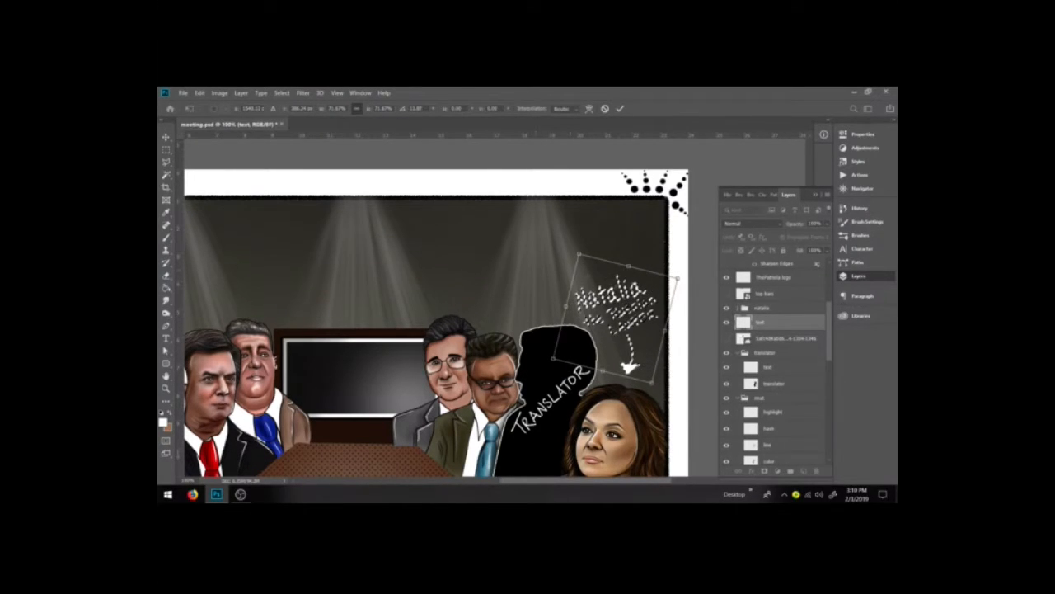
click(620, 109)
key(ctrl+d)
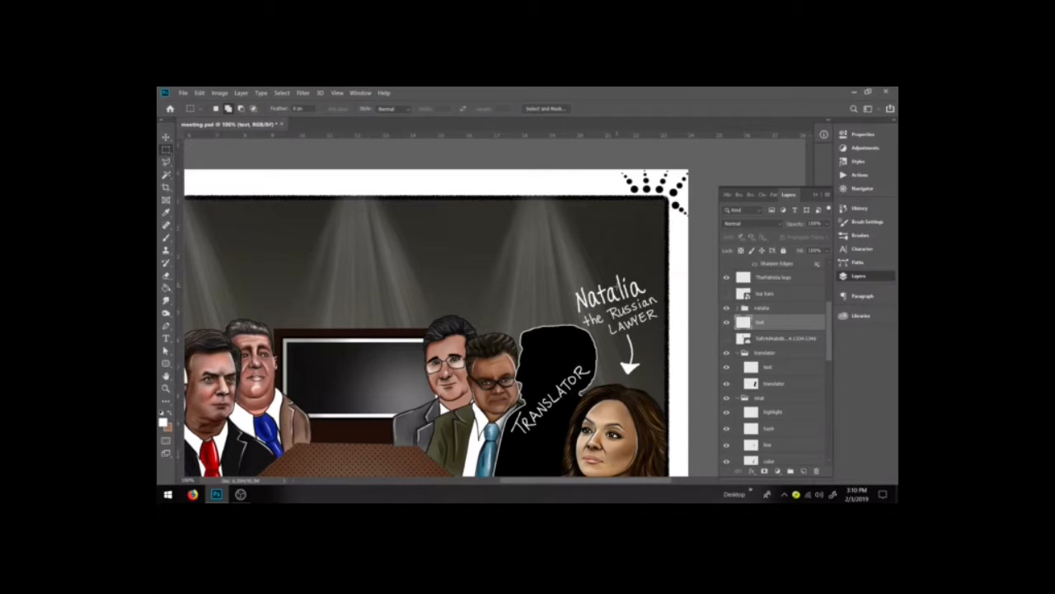
Step: Hand-letter ANATOLI with a downward arrow above the translator silhouette, checking the reference chart
click(168, 139)
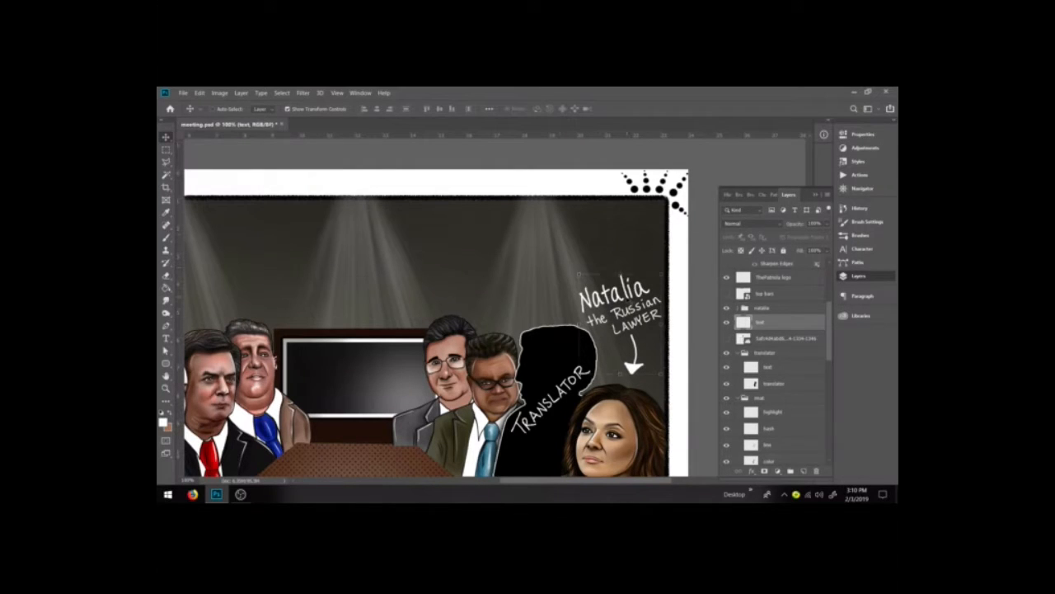
click(166, 149)
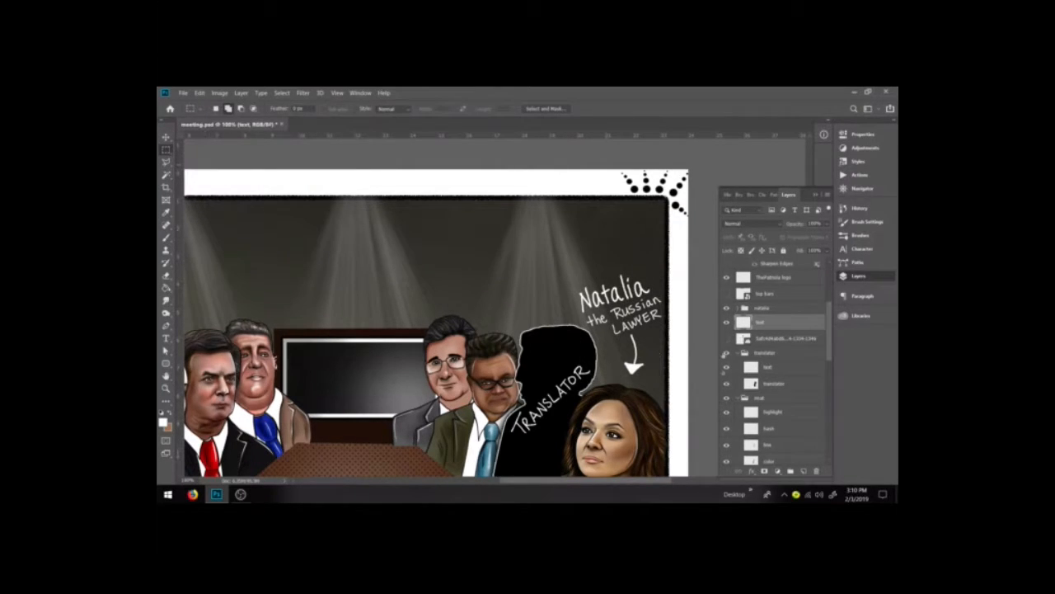
click(728, 339)
scroll(510, 369, down, 4)
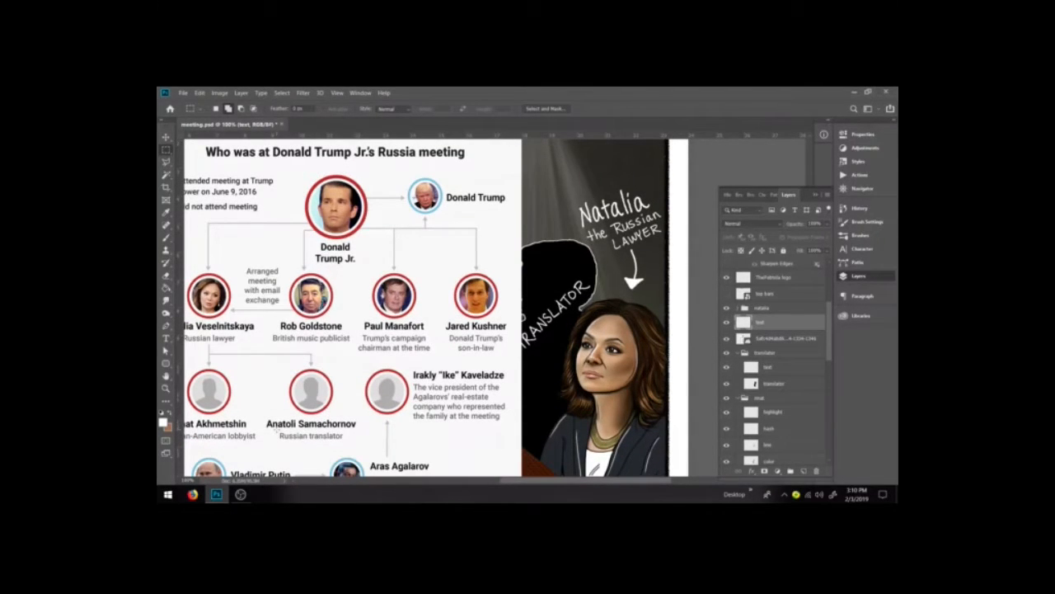
click(727, 339)
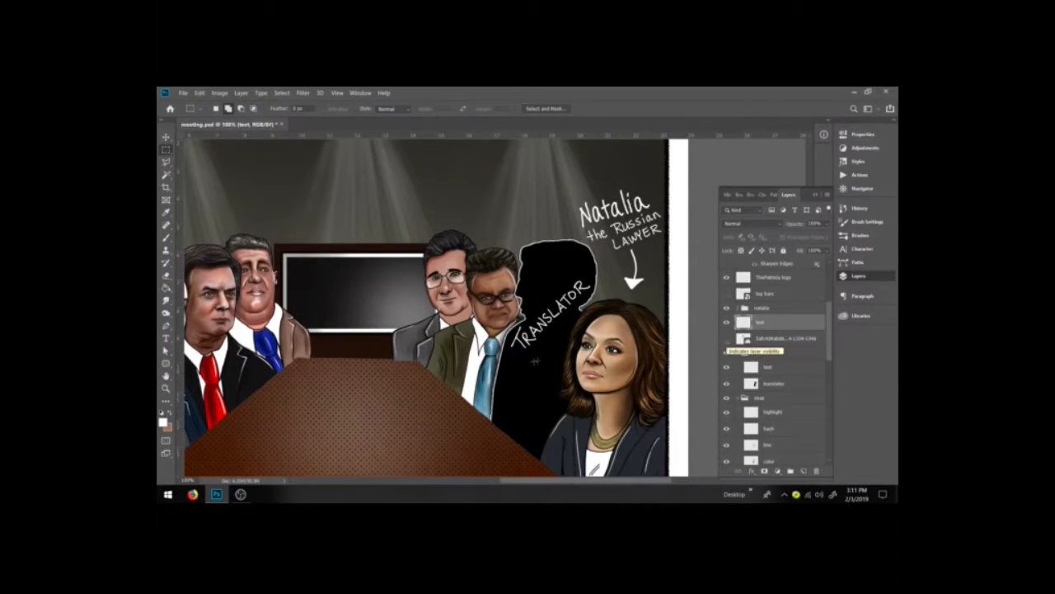
key(h)
drag(550, 392, 532, 422)
key(b)
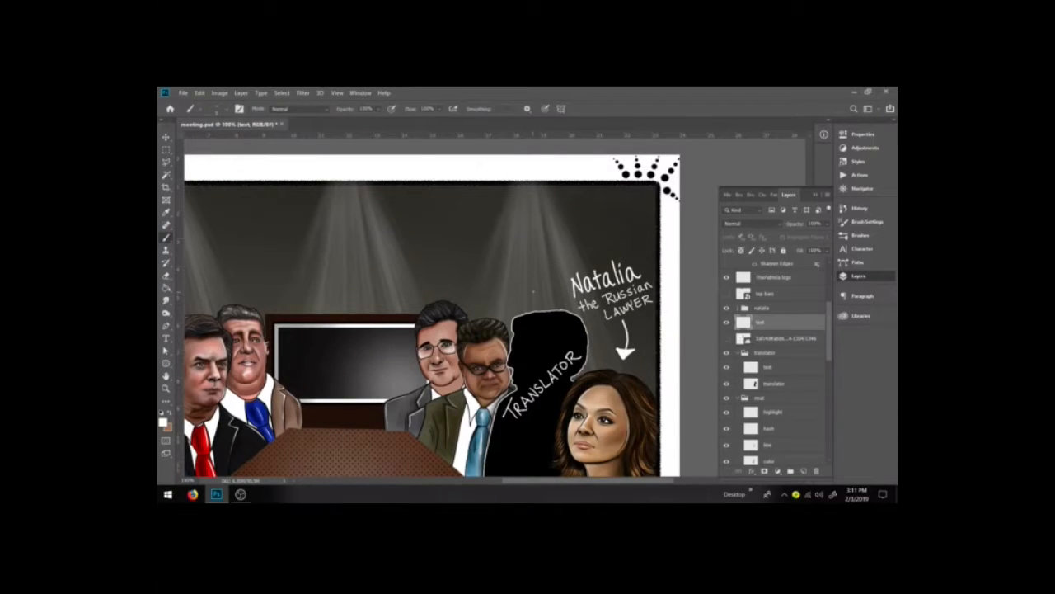
drag(536, 252, 535, 301)
key(ctrl+z)
key(ctrl+z)
key(ctrl+z)
drag(526, 259, 529, 301)
drag(525, 296, 530, 302)
mouse_move(516, 258)
mouse_down()
mouse_move(519, 235)
mouse_move(526, 253)
mouse_up()
key(ctrl+z)
mouse_move(515, 252)
mouse_down()
mouse_move(519, 236)
mouse_move(525, 251)
mouse_move(537, 233)
mouse_move(545, 241)
mouse_move(554, 218)
mouse_up()
mouse_move(548, 219)
mouse_down()
mouse_move(550, 232)
mouse_move(562, 217)
mouse_move(577, 223)
mouse_up()
key(ctrl+z)
key(ctrl+z)
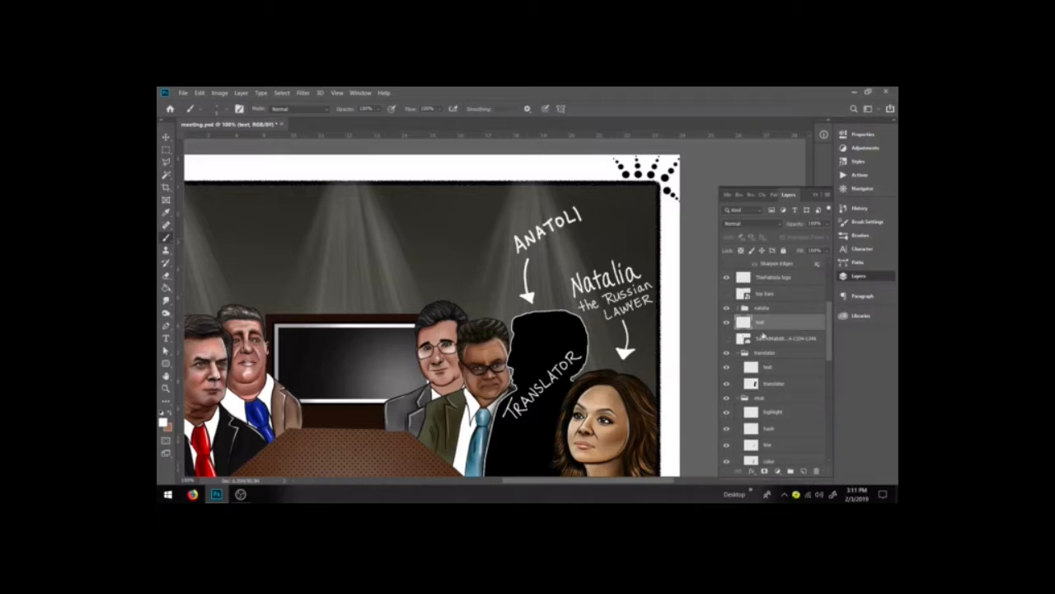
click(726, 339)
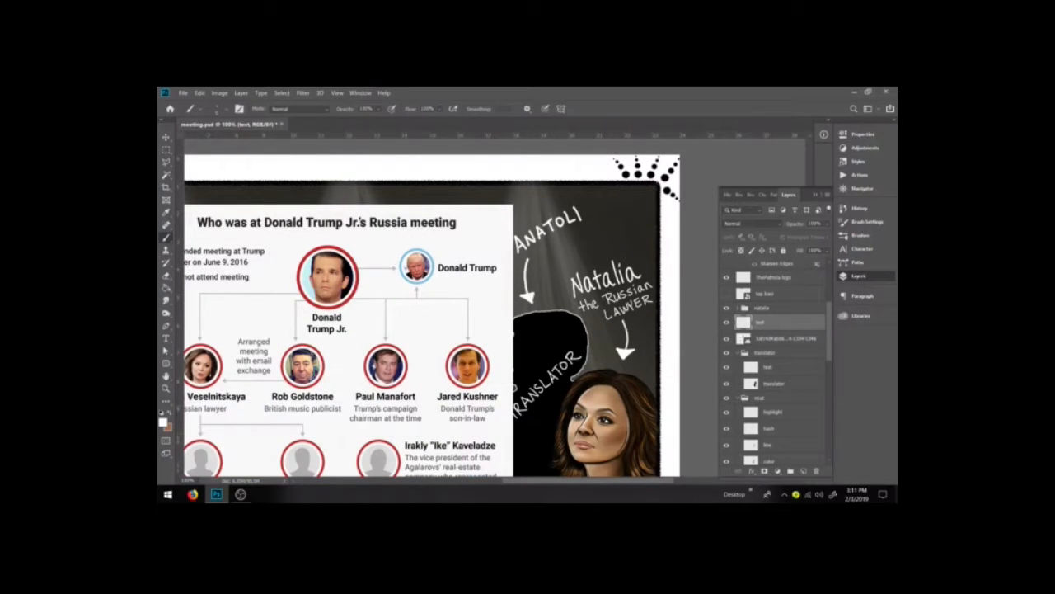
click(815, 195)
drag(813, 291, 812, 304)
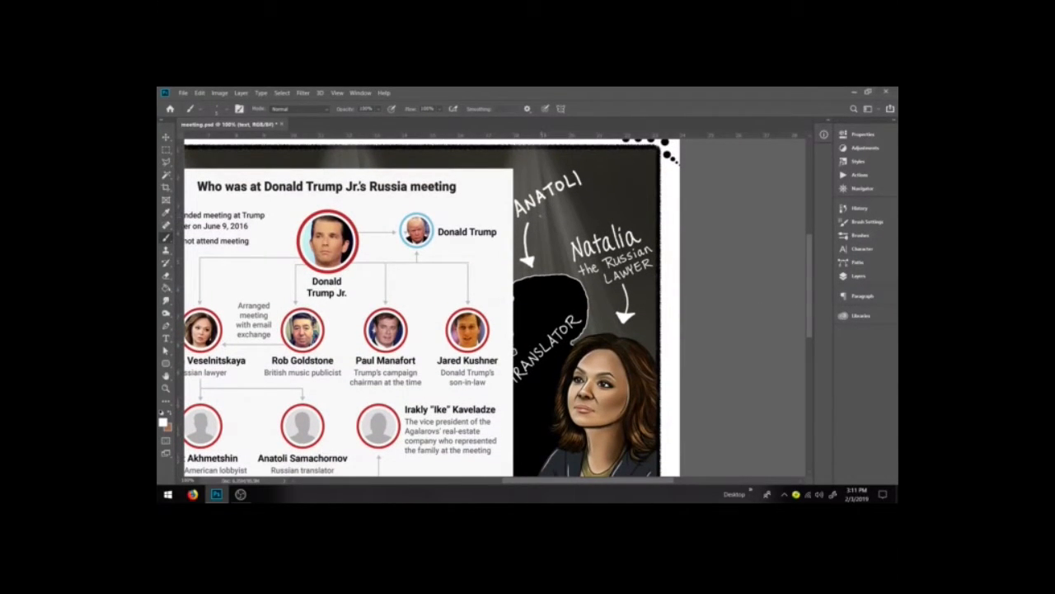
mouse_move(544, 209)
mouse_down()
mouse_move(535, 226)
mouse_move(553, 215)
mouse_up()
key(ctrl+z)
key(ctrl+z)
key(ctrl+z)
drag(547, 212, 537, 228)
key(ctrl+z)
drag(543, 212, 533, 227)
drag(542, 217, 606, 182)
key(ctrl+z)
drag(610, 172, 620, 161)
key(ctrl+z)
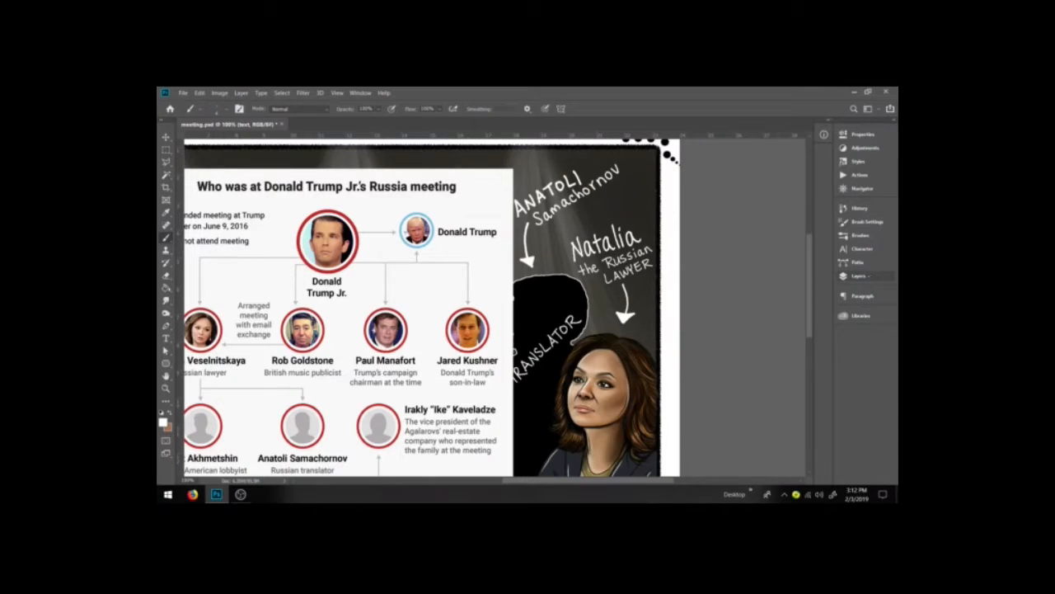
click(858, 276)
click(726, 339)
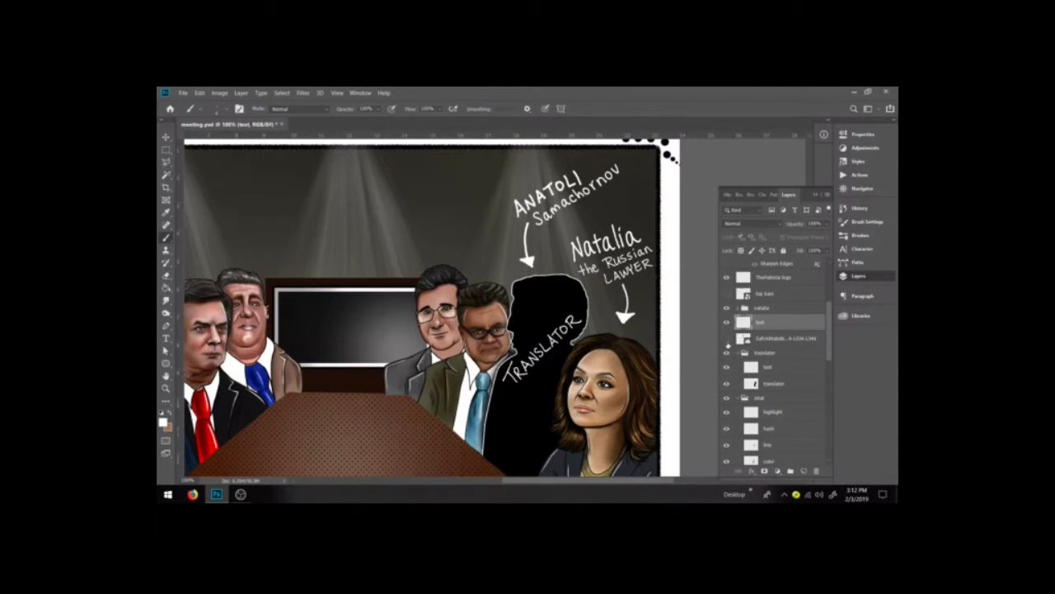
Step: Hand-letter Irakly "Ike" with an arrow above the bespectacled man left of the translator
key(space)
drag(552, 388, 643, 400)
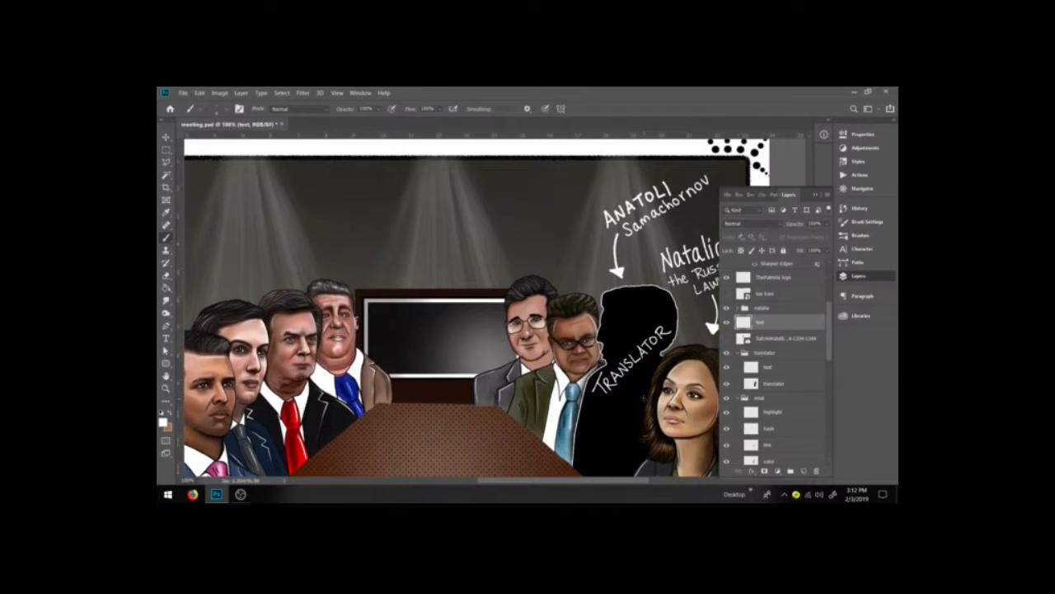
click(726, 339)
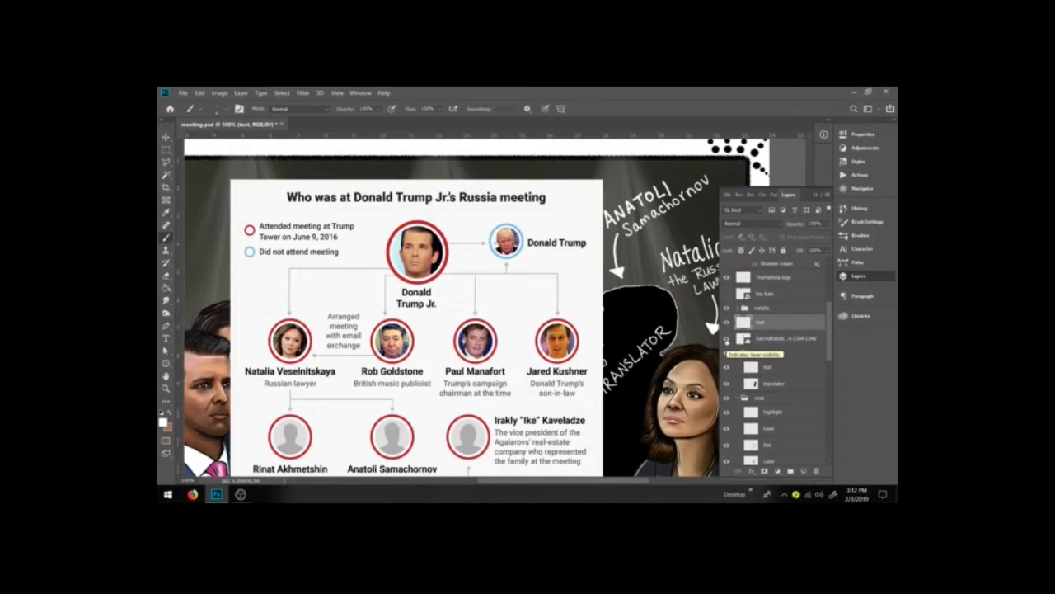
click(726, 339)
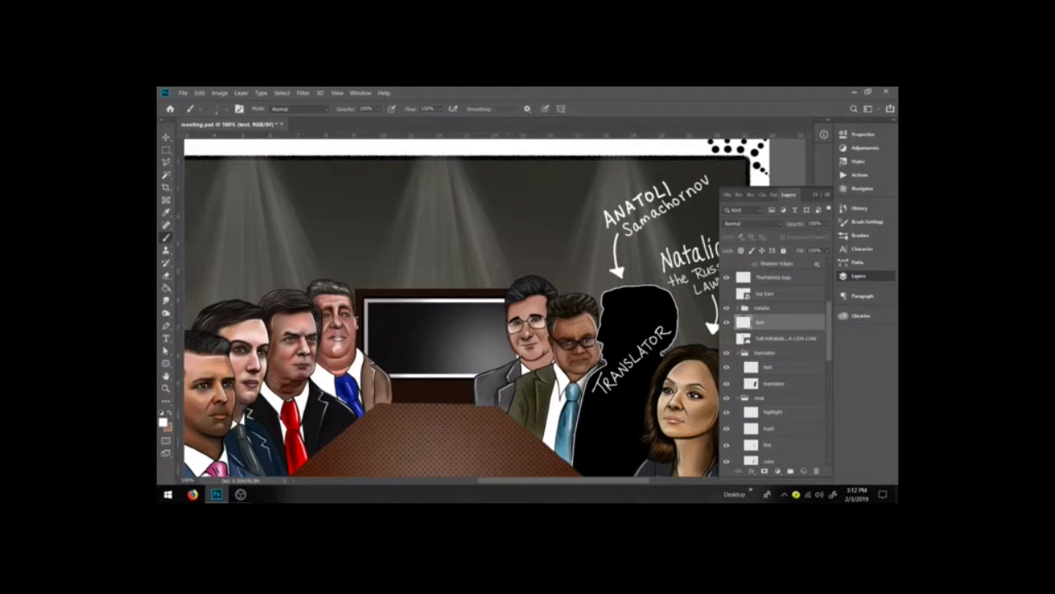
drag(495, 260, 506, 279)
drag(459, 236, 467, 253)
key(ctrl+z)
mouse_move(456, 242)
mouse_down()
mouse_move(458, 259)
mouse_move(468, 248)
mouse_move(477, 255)
mouse_up()
key(ctrl+z)
drag(463, 257, 476, 246)
drag(486, 232, 499, 239)
drag(505, 227, 499, 246)
mouse_move(505, 203)
mouse_down()
mouse_move(523, 214)
mouse_move(538, 206)
mouse_move(532, 191)
mouse_up()
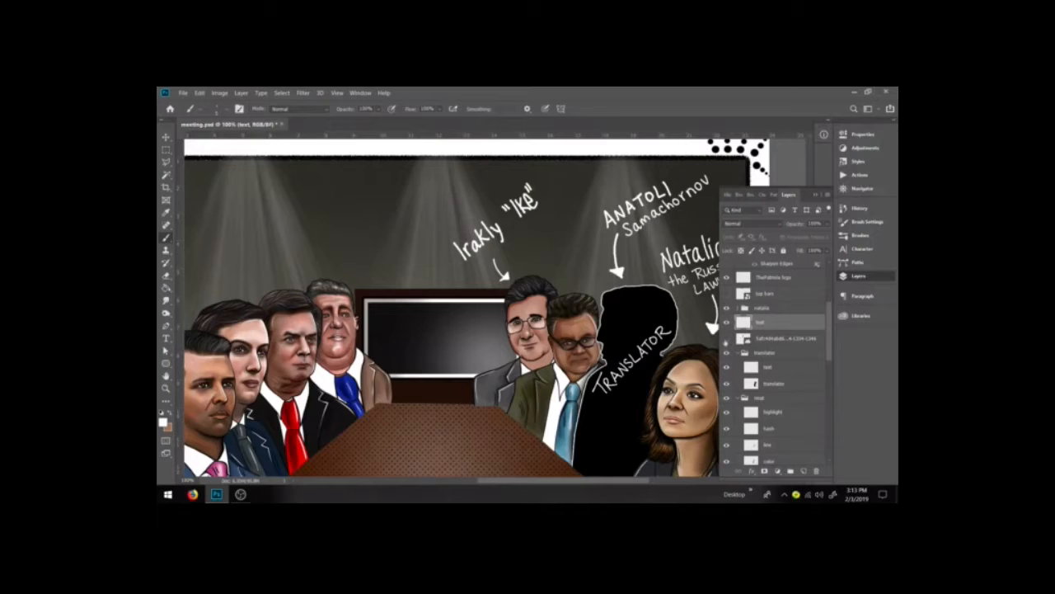
Step: Hand-letter Kaveladz beneath the Irakly "Ike" label, toggling the reference chart to check the spelling
click(726, 339)
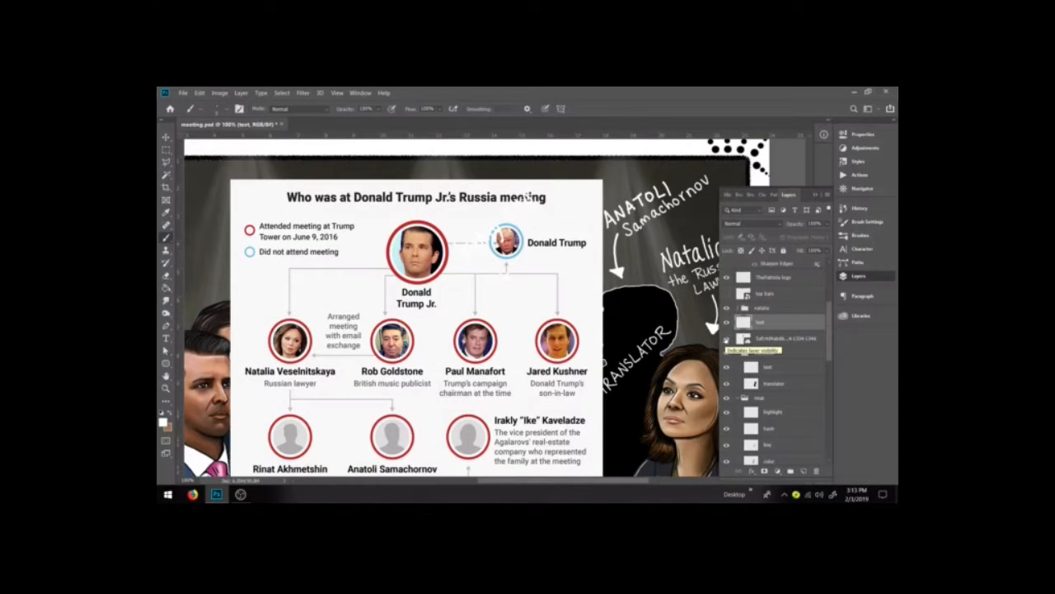
click(726, 339)
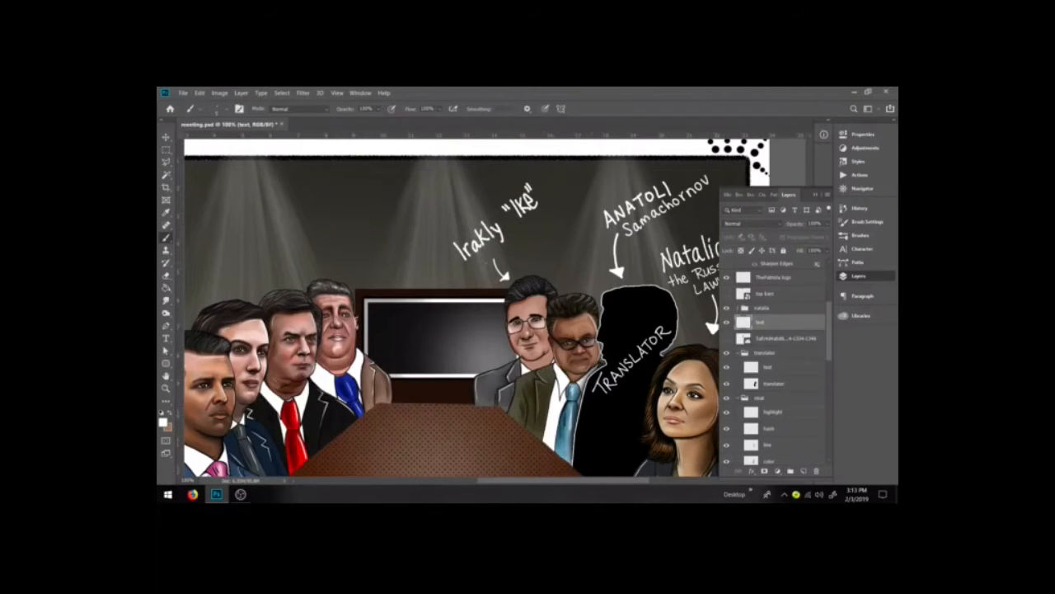
mouse_move(500, 246)
mouse_down()
mouse_move(507, 261)
mouse_move(534, 230)
mouse_up()
click(725, 339)
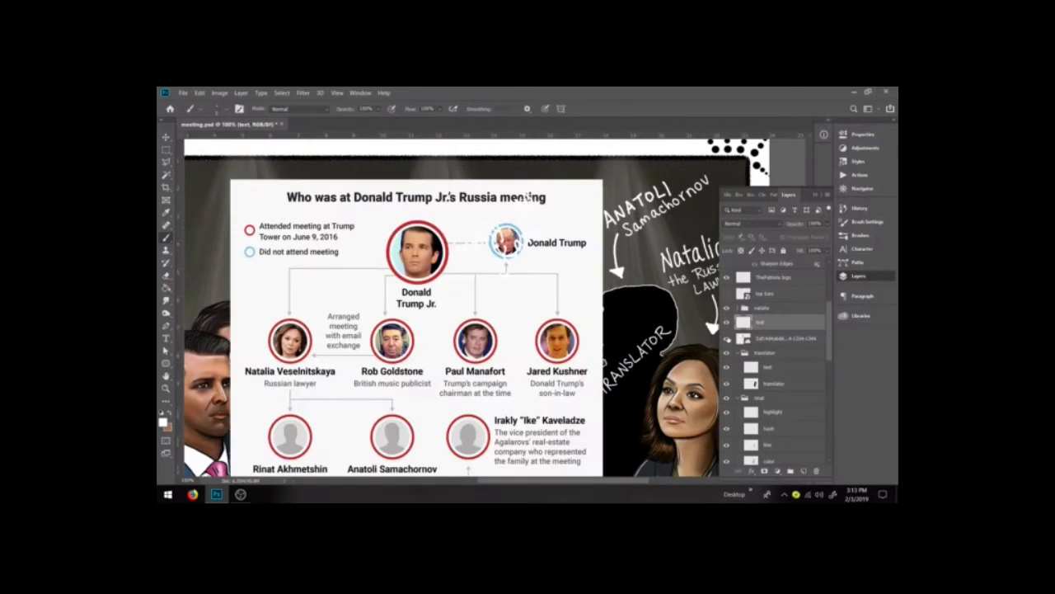
click(725, 339)
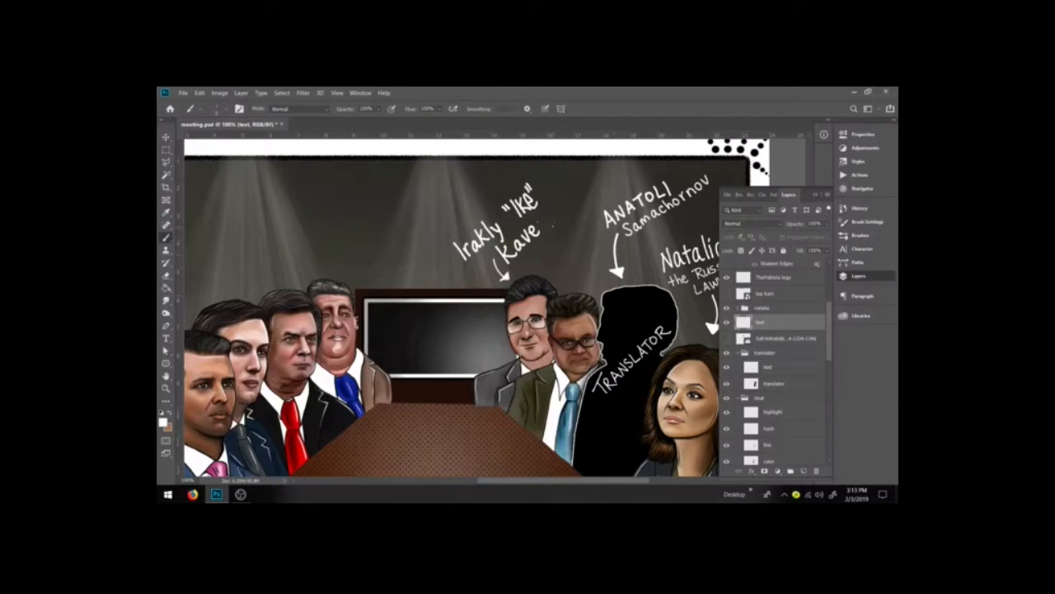
mouse_move(542, 212)
mouse_down()
mouse_move(540, 228)
mouse_move(556, 227)
mouse_move(553, 216)
mouse_move(548, 224)
mouse_move(563, 199)
mouse_move(576, 211)
mouse_up()
key(ctrl+z)
key(ctrl+z)
Step: Lasso-select the Irakly "Ike" Kaveladz label and rotate it to a flatter angle
click(166, 163)
click(438, 241)
click(525, 170)
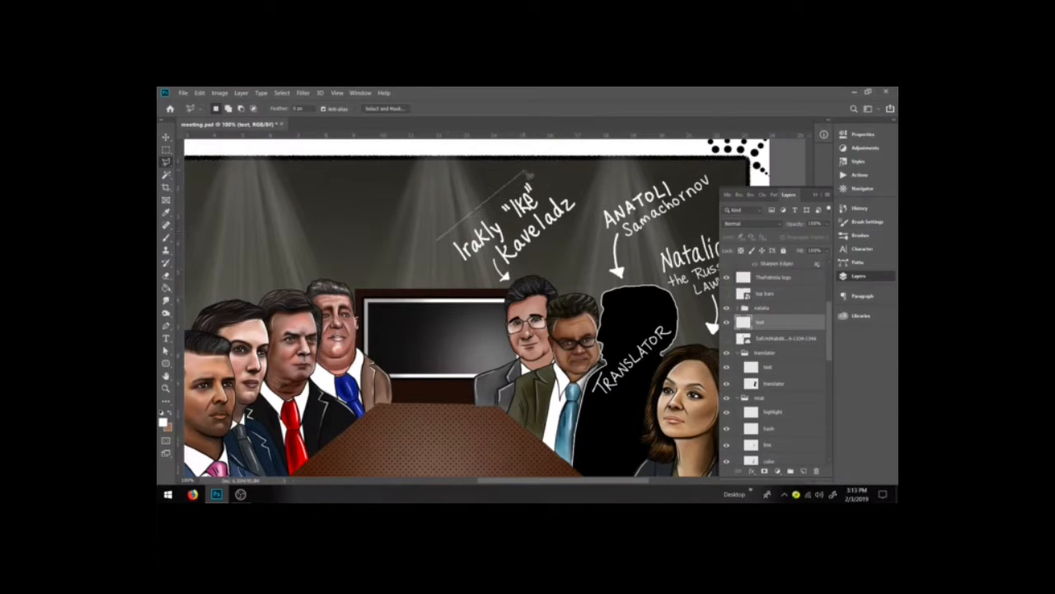
click(590, 195)
click(505, 282)
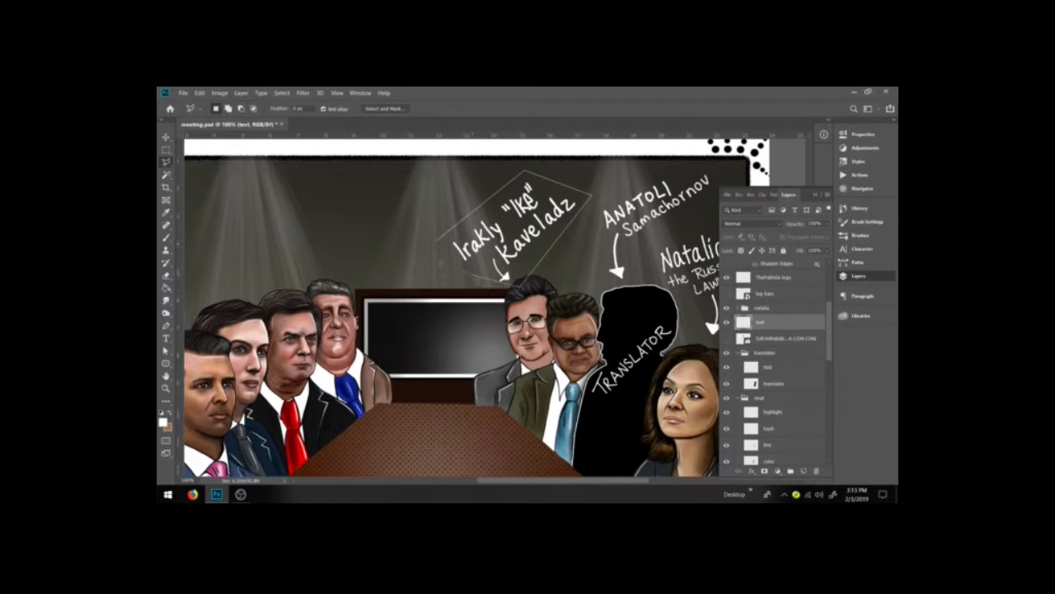
click(437, 242)
key(ctrl+t)
drag(407, 242, 408, 218)
drag(503, 237, 491, 239)
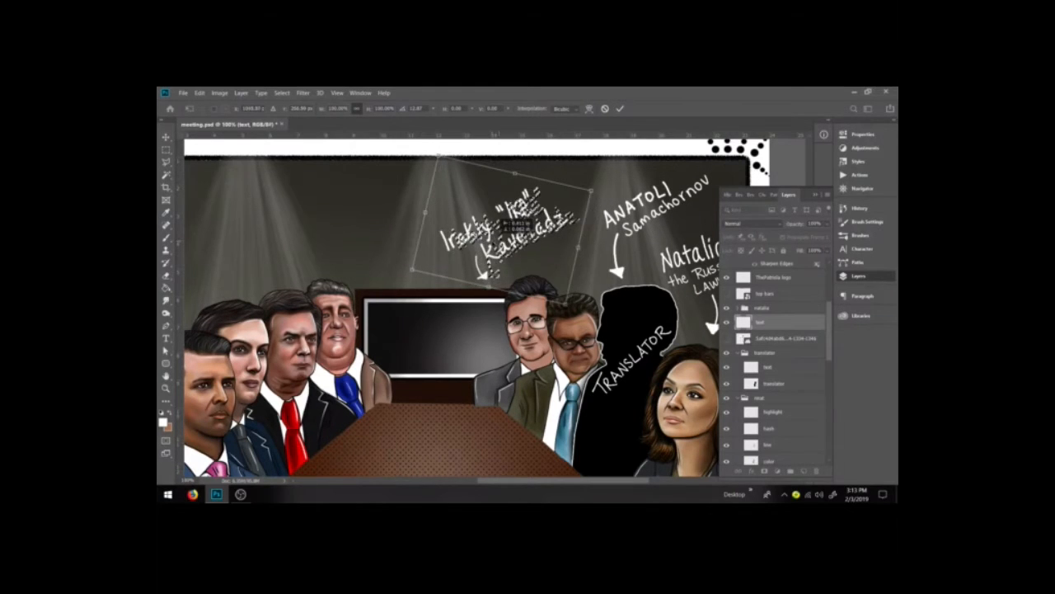
drag(596, 247, 595, 237)
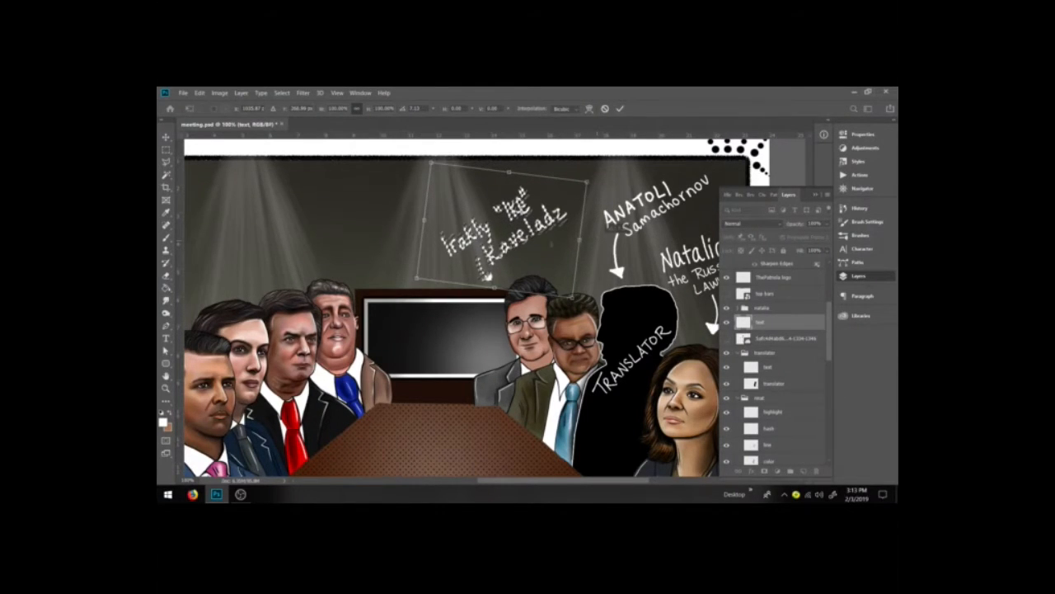
key(Return)
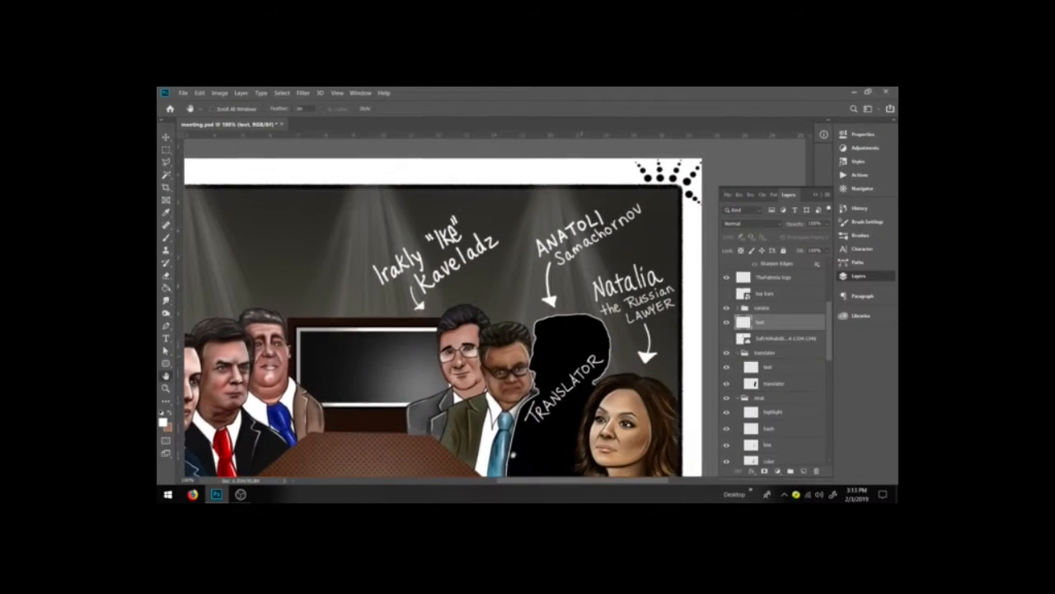
Step: Hand-letter Rinat with a downward arrow above the man beside the bespectacled man
key(b)
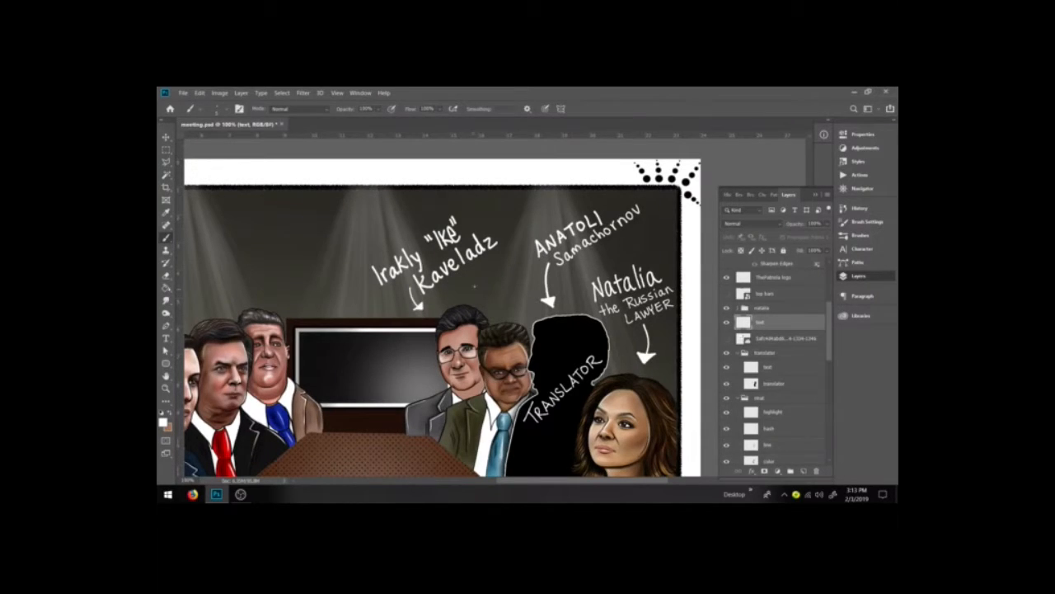
mouse_move(473, 286)
mouse_down()
mouse_move(471, 301)
mouse_move(478, 293)
mouse_up()
mouse_move(477, 276)
mouse_down()
mouse_move(481, 288)
mouse_move(482, 273)
mouse_move(491, 283)
mouse_move(501, 266)
mouse_up()
mouse_move(509, 259)
mouse_down()
mouse_move(511, 270)
mouse_move(516, 253)
mouse_up()
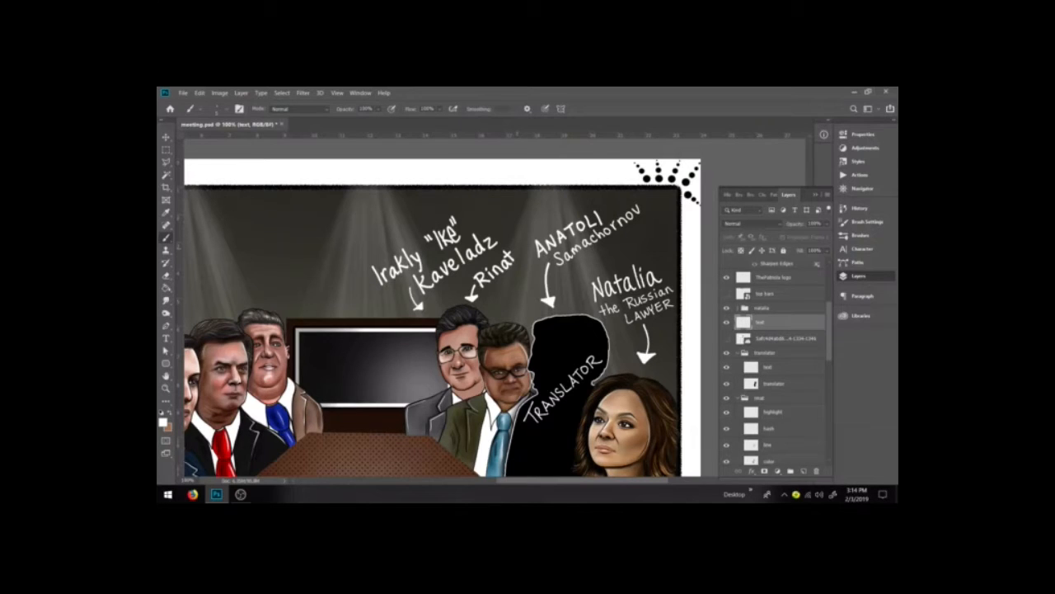
Step: Erase the Irakly Kaveladz and Rinat labels with their arrows
key(e)
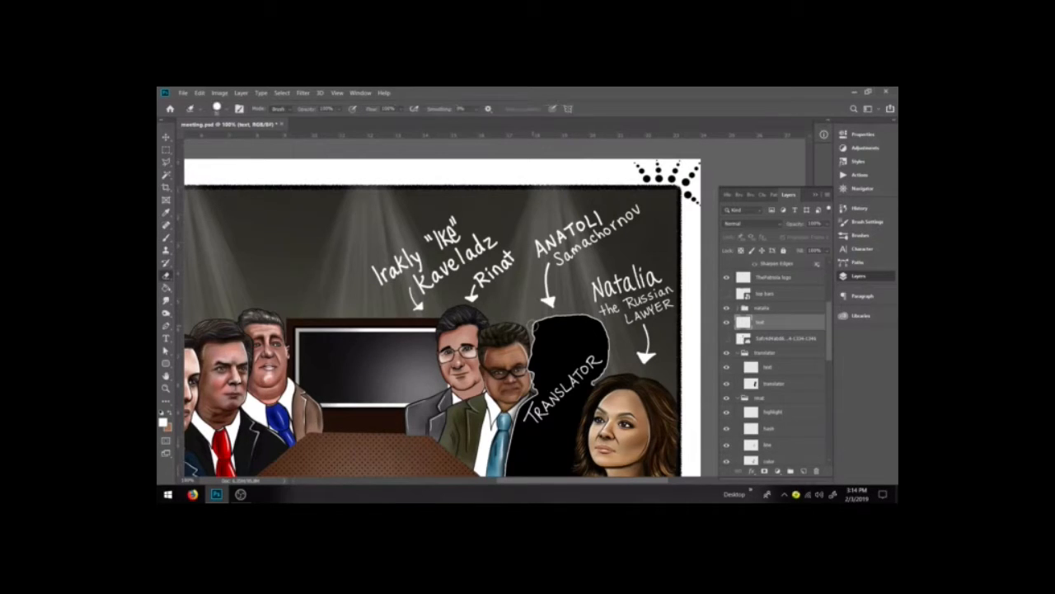
mouse_move(421, 310)
mouse_down()
mouse_move(366, 288)
mouse_move(365, 273)
mouse_move(431, 249)
mouse_move(419, 286)
mouse_move(448, 257)
mouse_move(508, 237)
mouse_move(475, 295)
mouse_move(508, 265)
mouse_up()
Step: Hand-letter short labels IKE and RINAT above the bespectacled man and his neighbour
key(b)
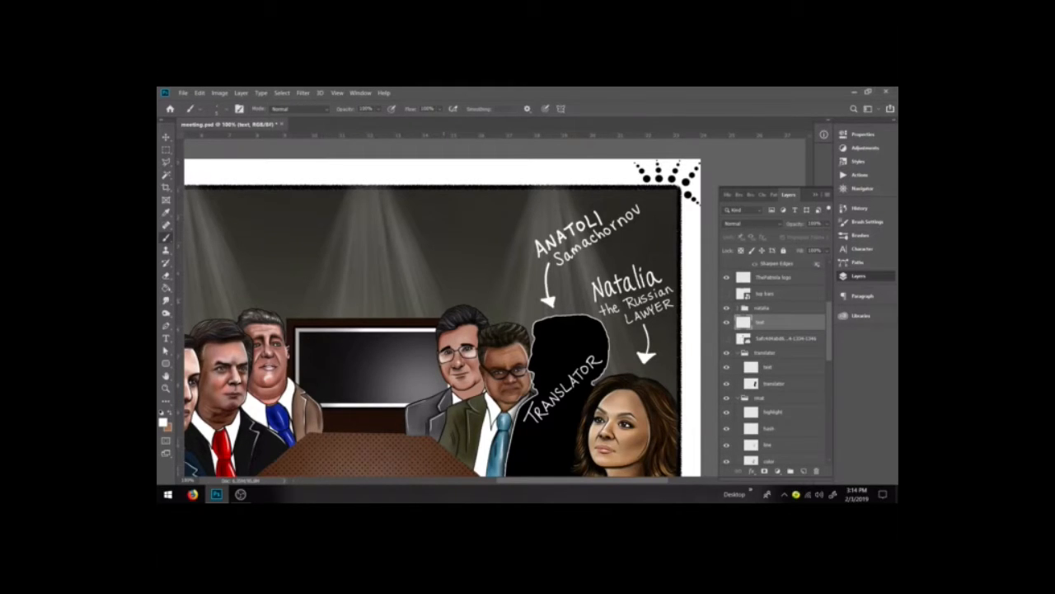
mouse_move(438, 290)
mouse_down()
mouse_move(438, 306)
mouse_move(458, 304)
mouse_up()
key(ctrl+z)
key(ctrl+z)
mouse_move(446, 287)
mouse_down()
mouse_move(449, 304)
mouse_move(465, 304)
mouse_move(474, 285)
mouse_up()
drag(465, 294, 474, 293)
mouse_move(464, 287)
mouse_down()
mouse_move(476, 284)
mouse_move(490, 321)
mouse_move(500, 320)
mouse_up()
key(ctrl+z)
key(ctrl+z)
key(ctrl+z)
mouse_move(492, 308)
mouse_down()
mouse_move(493, 319)
mouse_move(532, 304)
mouse_move(529, 317)
mouse_up()
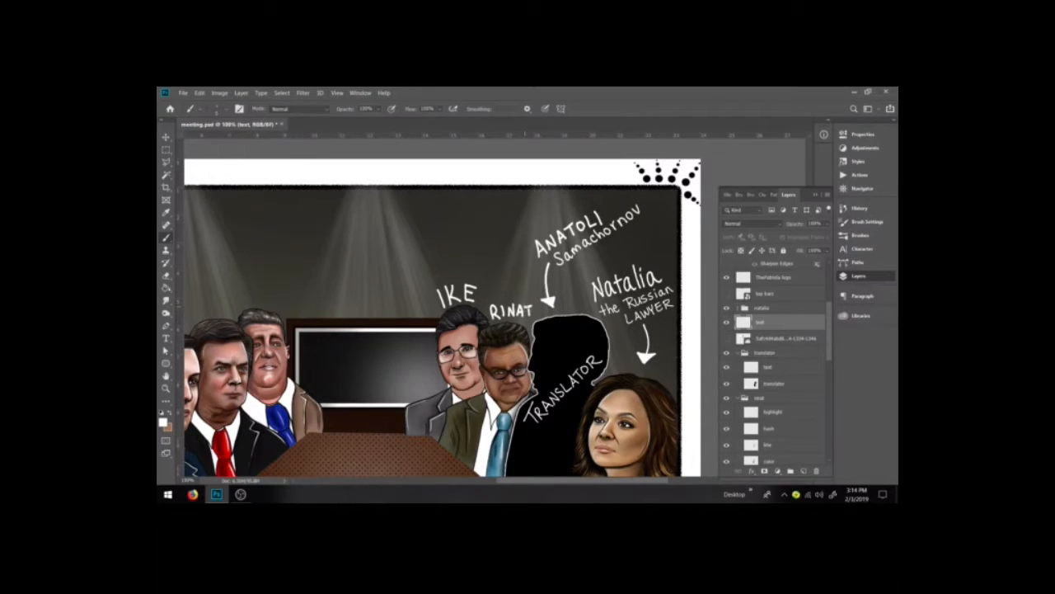
Step: Erase the ANATOLI Samachornov label and its arrow above the translator silhouette
key(e)
mouse_move(561, 266)
mouse_down()
mouse_move(572, 256)
mouse_move(557, 254)
mouse_move(639, 210)
mouse_up()
mouse_move(553, 307)
mouse_down()
mouse_move(564, 233)
mouse_move(594, 216)
mouse_move(604, 225)
mouse_up()
Step: Hand-letter ANATOLI the on the silhouette above the TRANSLATOR word
key(b)
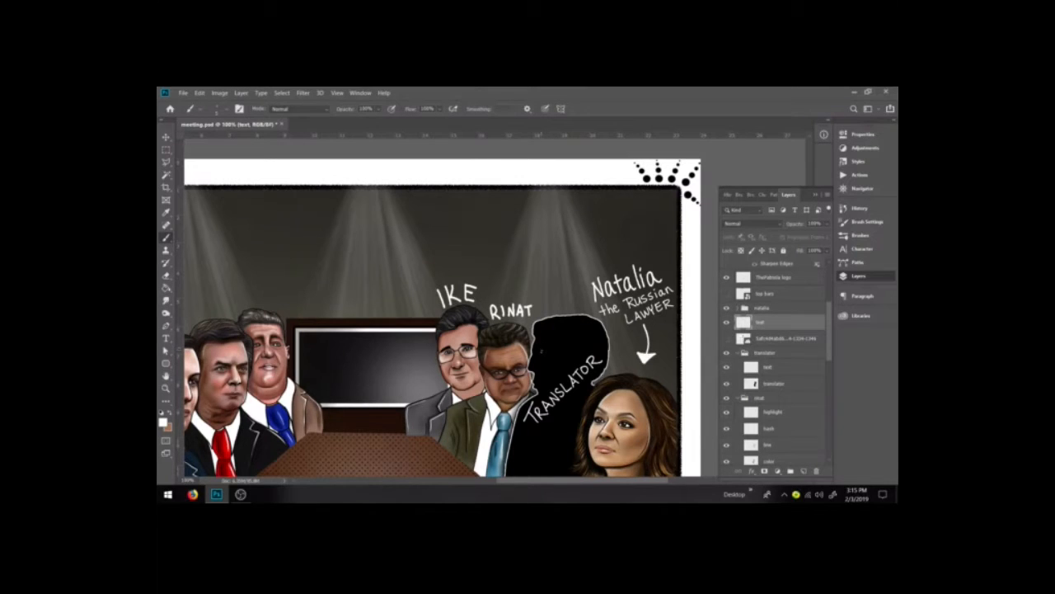
mouse_move(538, 358)
mouse_down()
mouse_move(543, 344)
mouse_move(547, 356)
mouse_up()
key(ctrl+z)
mouse_move(539, 356)
mouse_down()
mouse_move(536, 365)
mouse_move(550, 357)
mouse_up()
mouse_move(551, 349)
mouse_down()
mouse_move(556, 376)
mouse_move(562, 345)
mouse_up()
mouse_move(557, 346)
mouse_down()
mouse_move(579, 342)
mouse_move(562, 373)
mouse_up()
drag(562, 368, 577, 364)
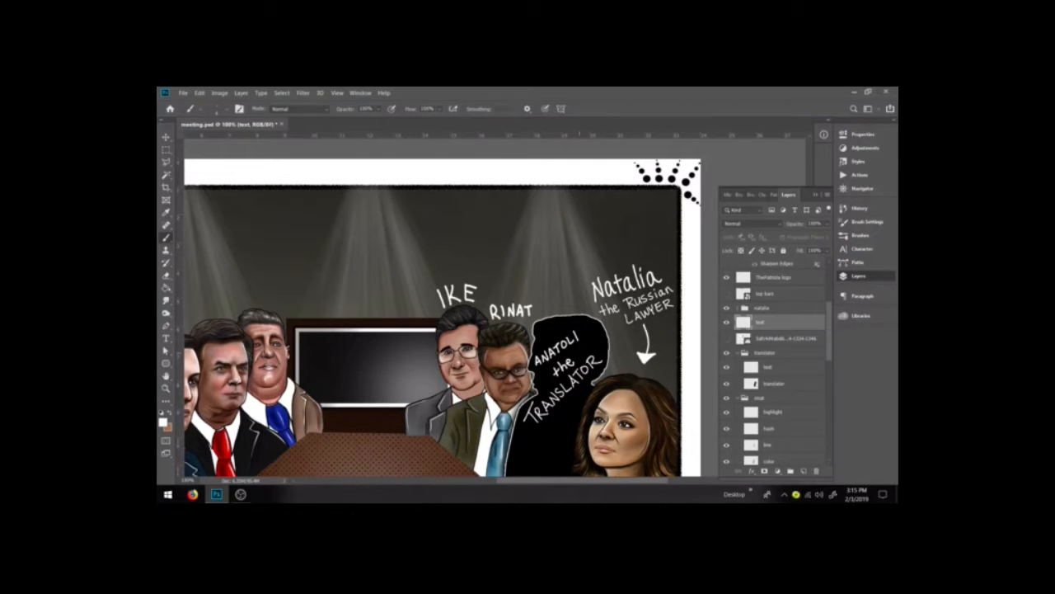
Step: Erase the ANATOLI the lettering from the translator silhouette
drag(516, 481, 481, 482)
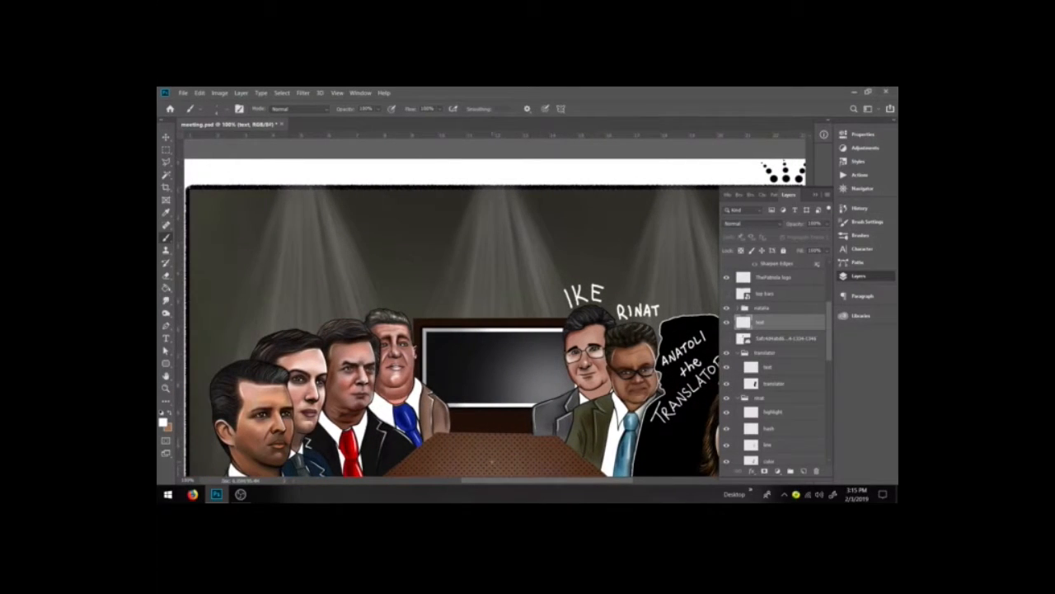
key(ctrl+minus)
key(ctrl+minus)
key(ctrl+plus)
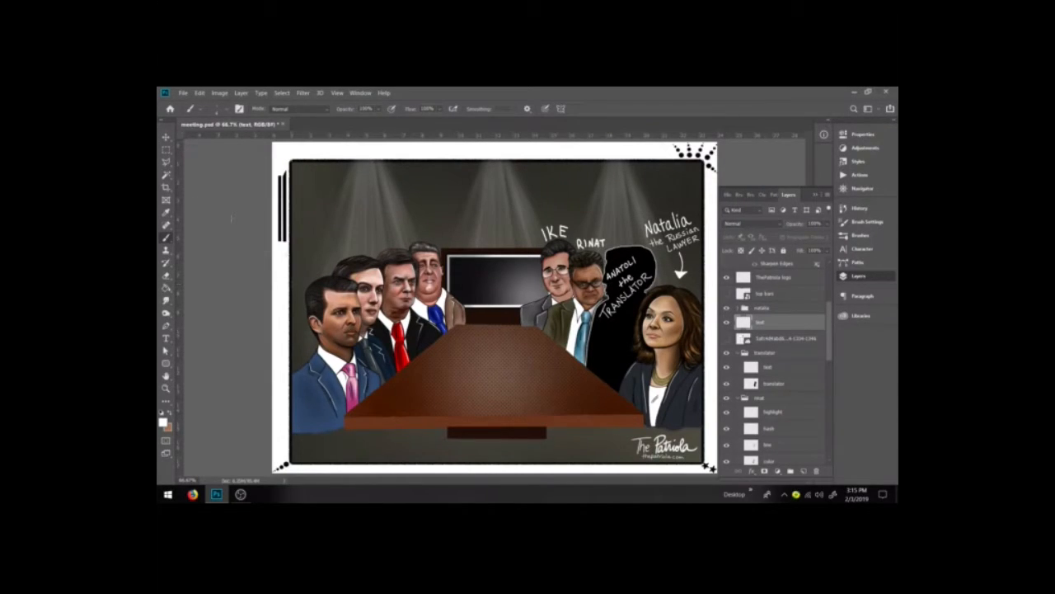
click(166, 275)
mouse_move(631, 280)
mouse_down()
mouse_move(623, 260)
mouse_move(610, 277)
mouse_up()
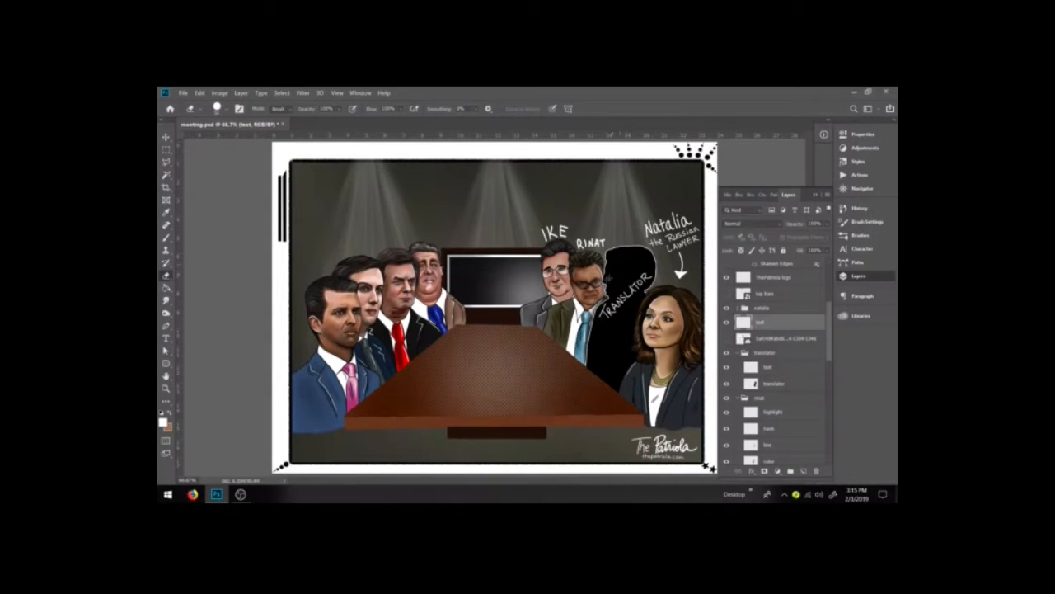
Step: Move the TRANSLATOR text layer lower onto the silhouette's body
click(771, 366)
click(166, 137)
drag(653, 272, 620, 341)
key(Return)
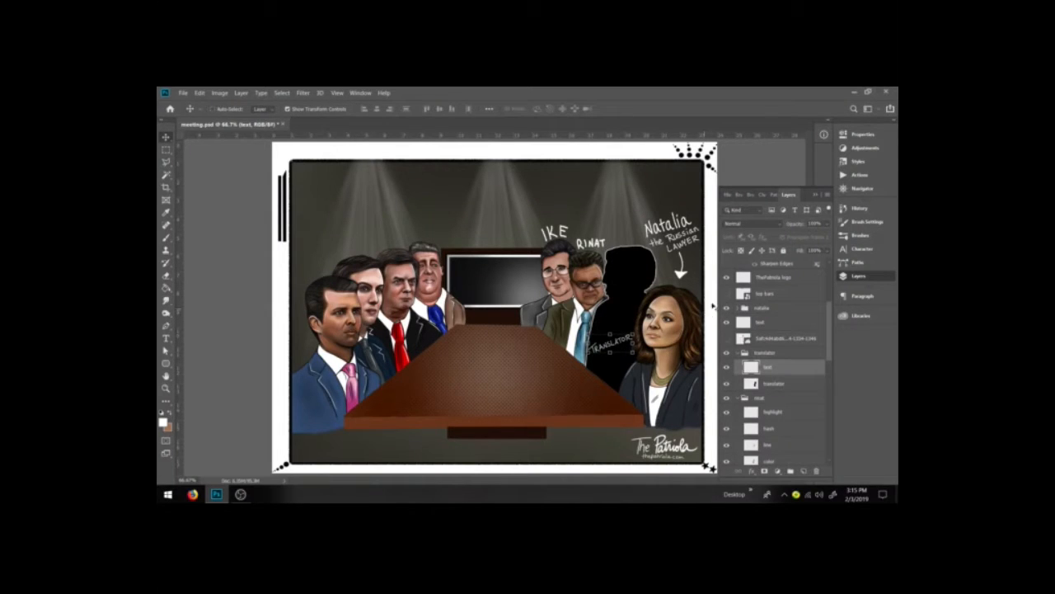
Step: Hand-letter ANATOLI on the upper part of the translator silhouette, checking the reference chart
click(166, 149)
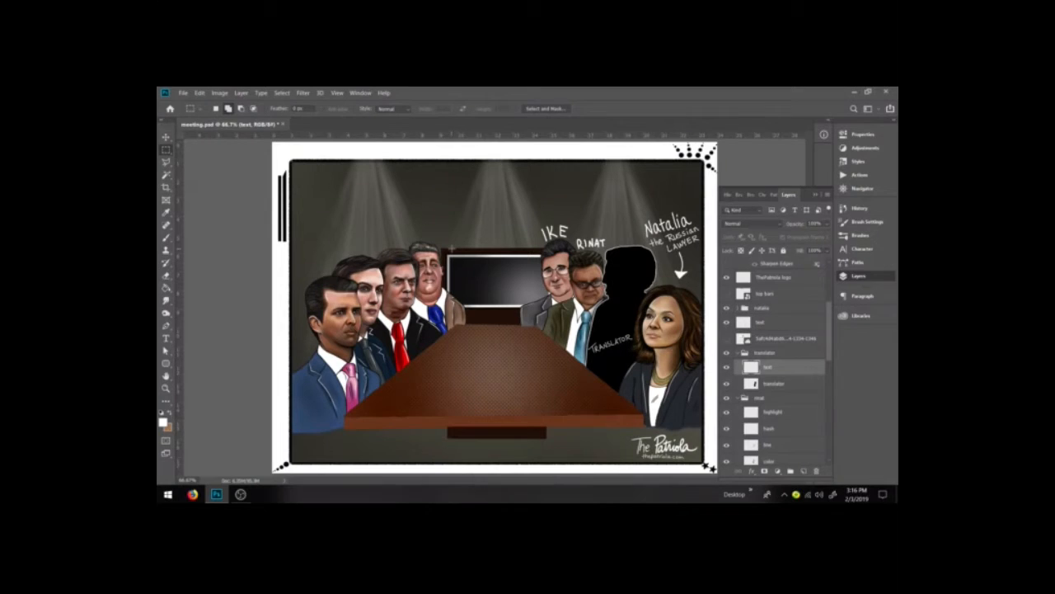
key(z)
click(689, 359)
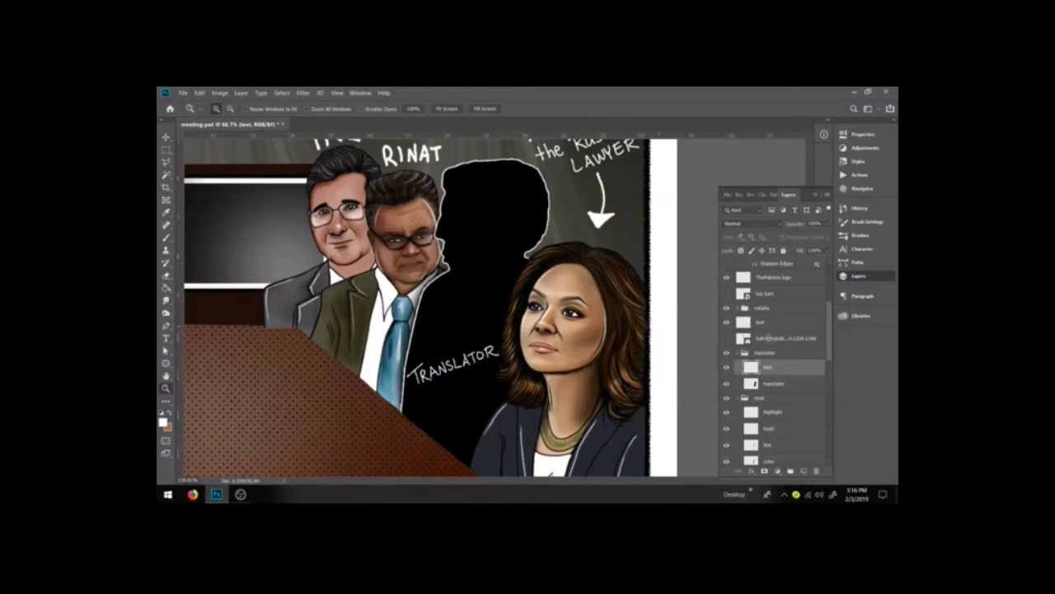
key(b)
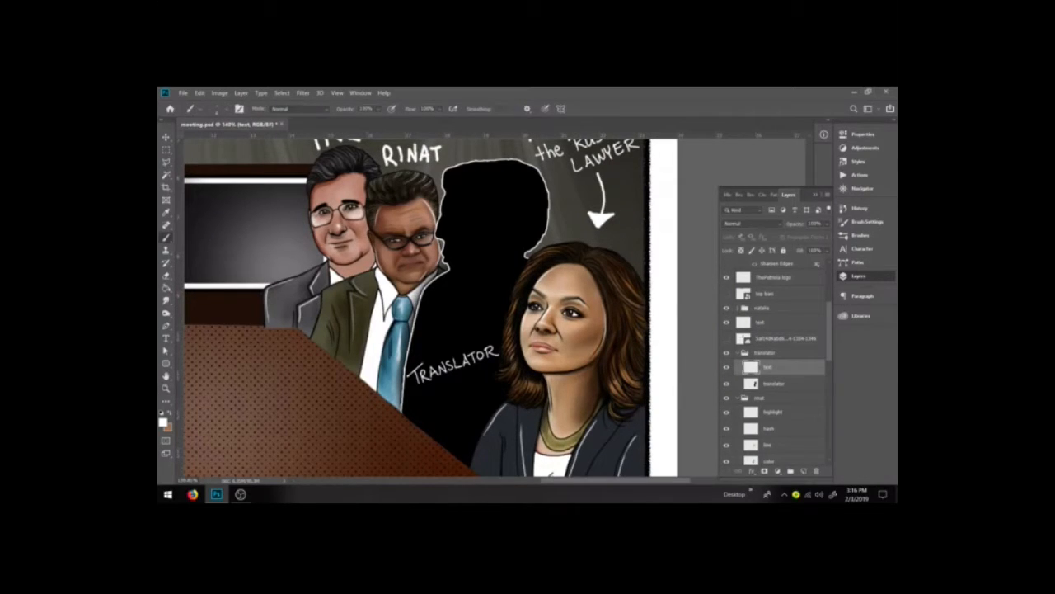
click(760, 322)
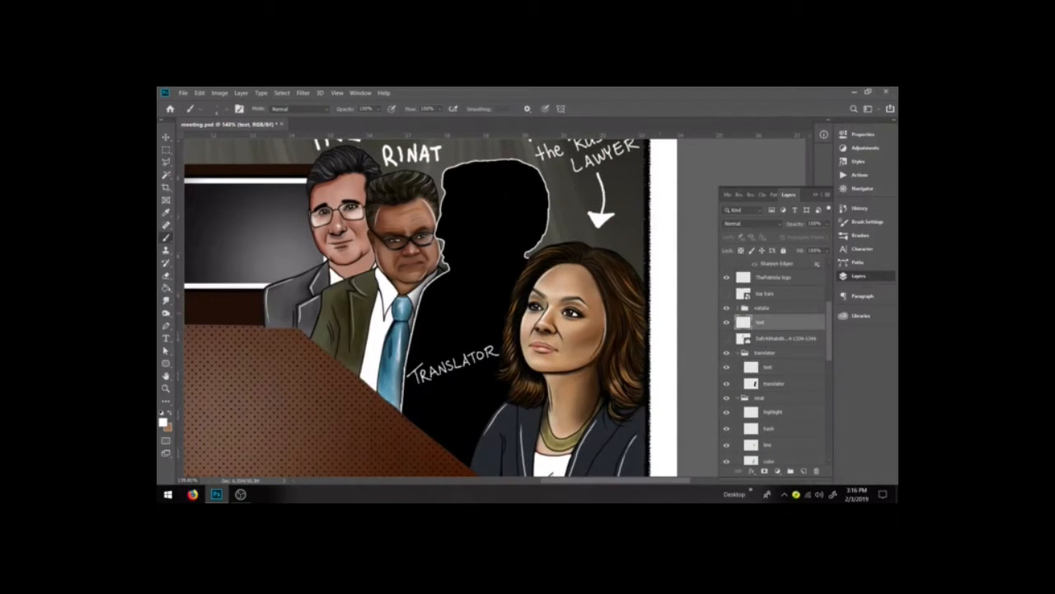
drag(456, 218, 453, 239)
mouse_move(457, 218)
mouse_down()
mouse_move(468, 236)
mouse_move(481, 212)
mouse_move(493, 226)
mouse_up()
mouse_move(481, 221)
mouse_down()
mouse_move(498, 205)
mouse_move(524, 207)
mouse_move(501, 202)
mouse_up()
key(e)
key(b)
key(ctrl+z)
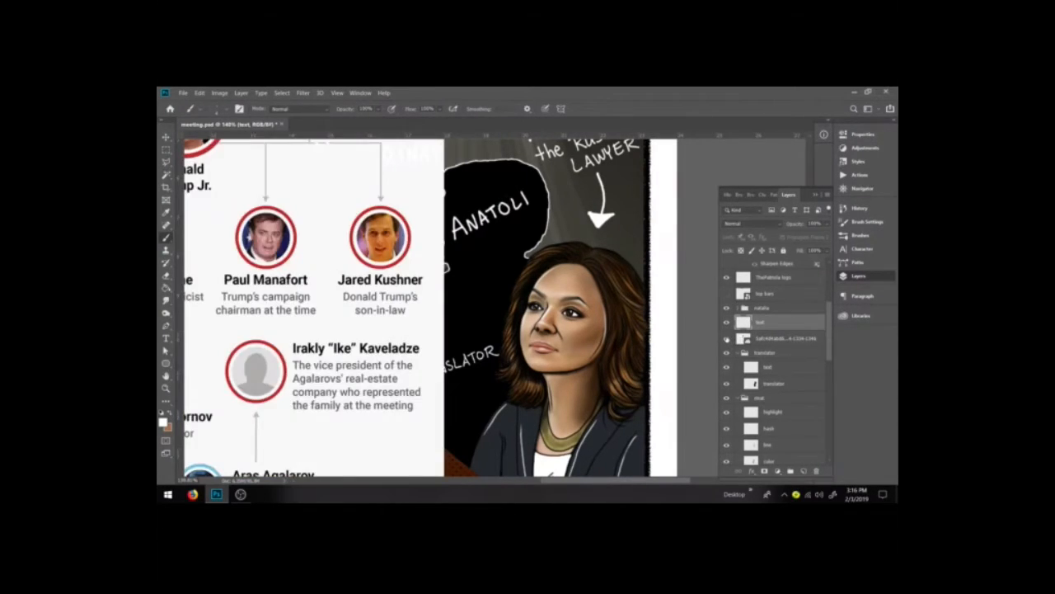
Step: Hand-letter DON JR. and JARED above the first two men on the left
key(ctrl+minus)
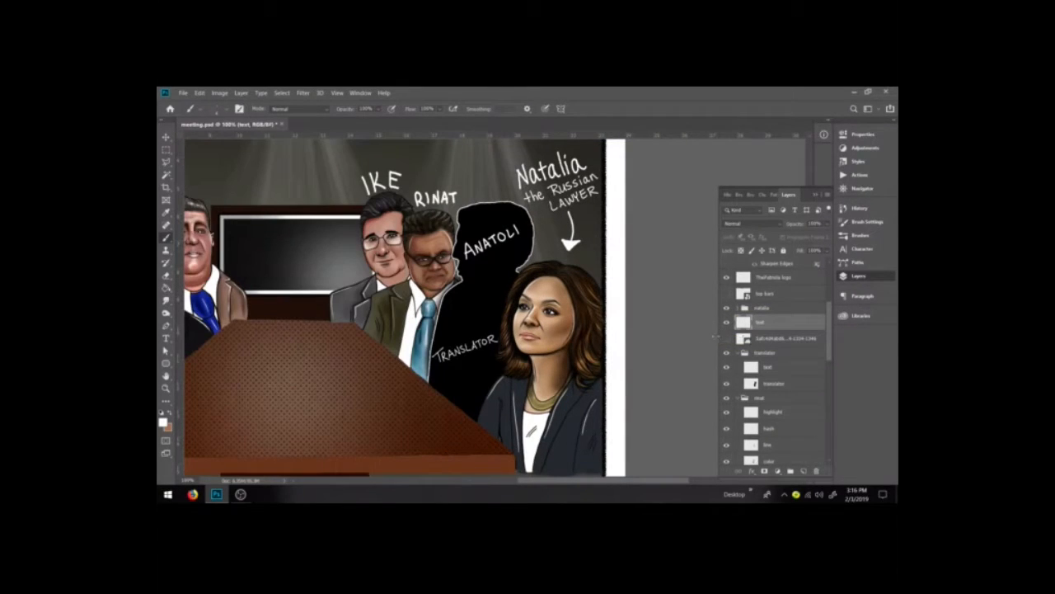
key(space)
mouse_move(561, 386)
mouse_down()
mouse_move(627, 383)
mouse_move(577, 372)
mouse_move(648, 407)
mouse_move(629, 384)
mouse_up()
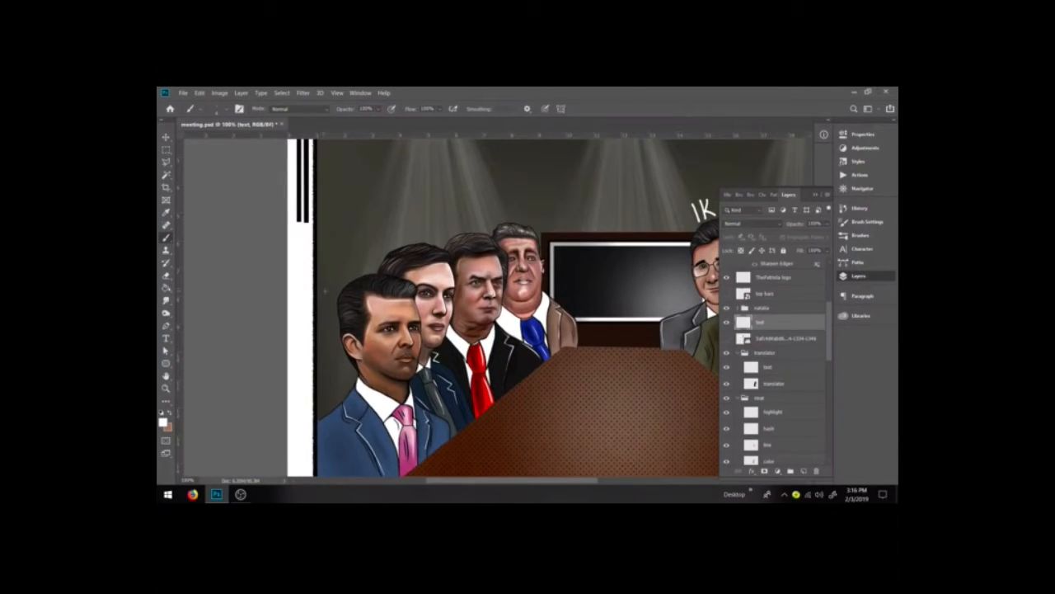
mouse_move(321, 286)
mouse_down()
mouse_move(323, 297)
mouse_move(358, 263)
mouse_move(368, 275)
mouse_up()
key(ctrl+z)
drag(358, 262, 367, 275)
click(369, 275)
mouse_move(389, 234)
mouse_down()
mouse_move(379, 251)
mouse_move(399, 245)
mouse_up()
key(ctrl+z)
mouse_move(391, 243)
mouse_down()
mouse_move(408, 244)
mouse_move(415, 230)
mouse_up()
drag(409, 236, 414, 235)
drag(409, 241, 417, 244)
mouse_move(417, 228)
mouse_down()
mouse_move(418, 243)
mouse_move(461, 220)
mouse_move(466, 233)
mouse_up()
drag(459, 229, 465, 228)
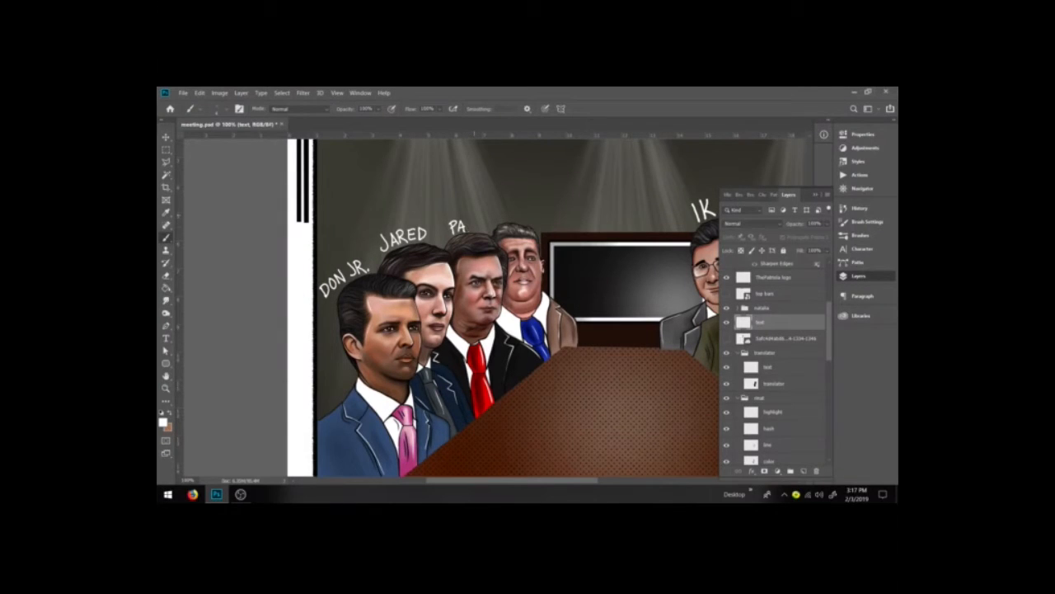
Step: Hand-letter PAUL and ROB above the next two men, correcting the final letter of ROB
mouse_move(466, 218)
mouse_down()
mouse_move(475, 229)
mouse_move(506, 219)
mouse_up()
key(ctrl+z)
key(ctrl+z)
key(ctrl+z)
drag(511, 209, 519, 221)
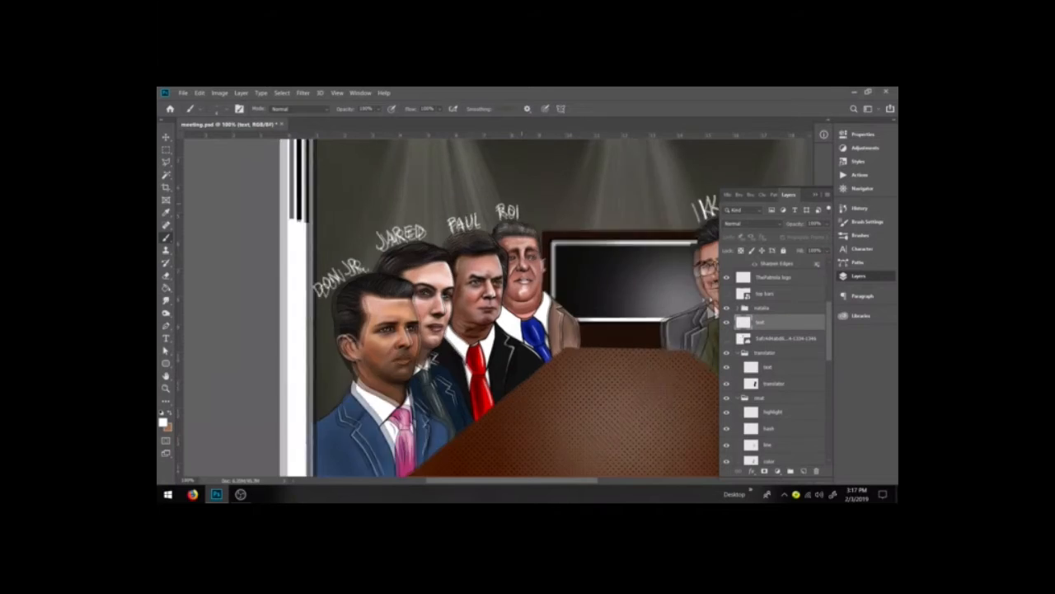
key(ctrl+plus)
drag(538, 189, 546, 280)
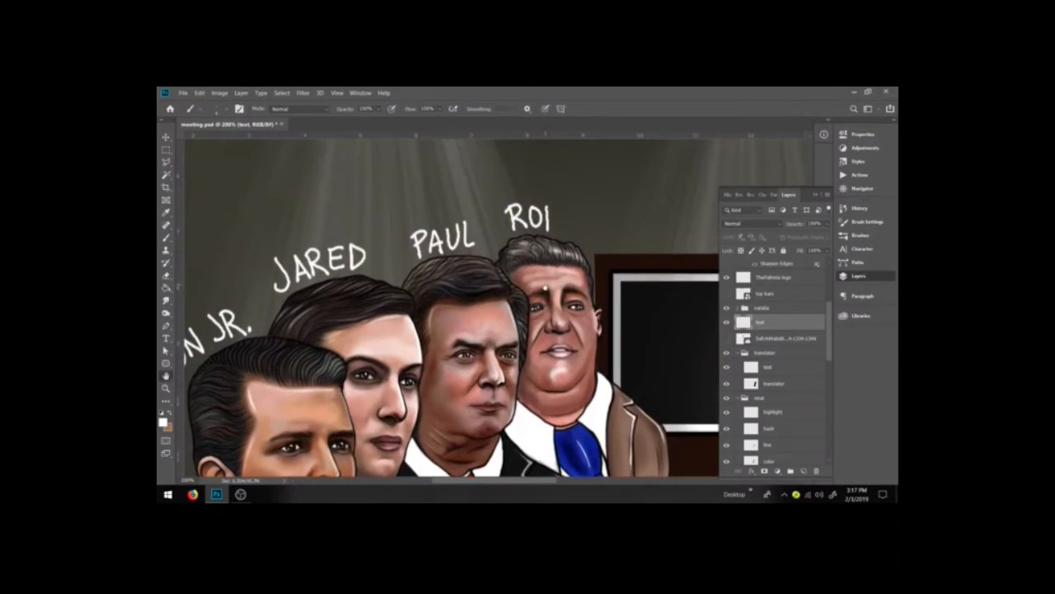
mouse_move(545, 203)
mouse_down()
mouse_move(560, 208)
mouse_move(546, 228)
mouse_up()
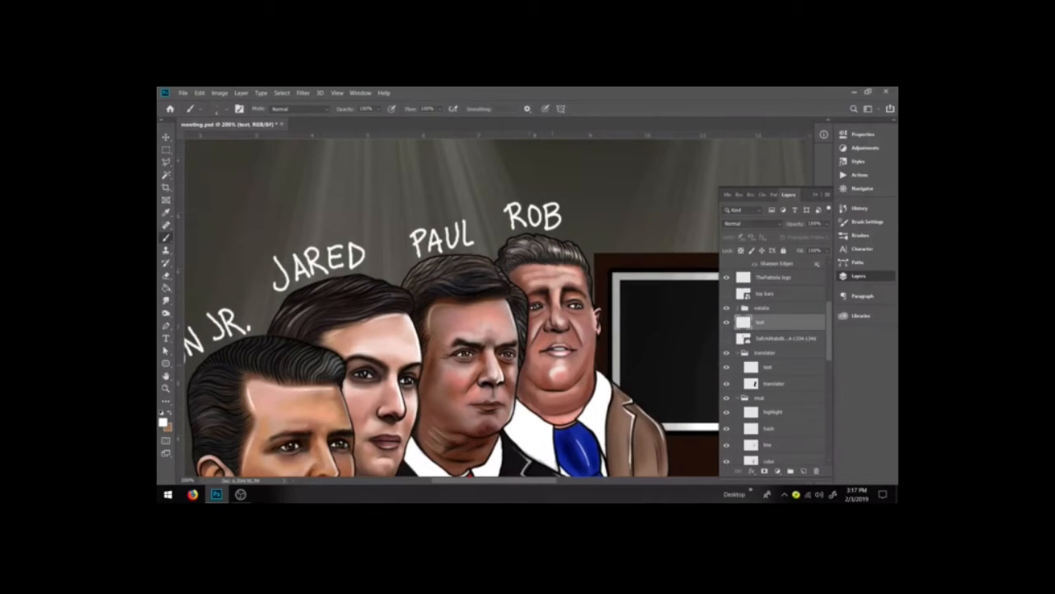
Step: Add the word THE as large text on the table top and move it up toward the table's far end
key(ctrl+minus)
key(ctrl+minus)
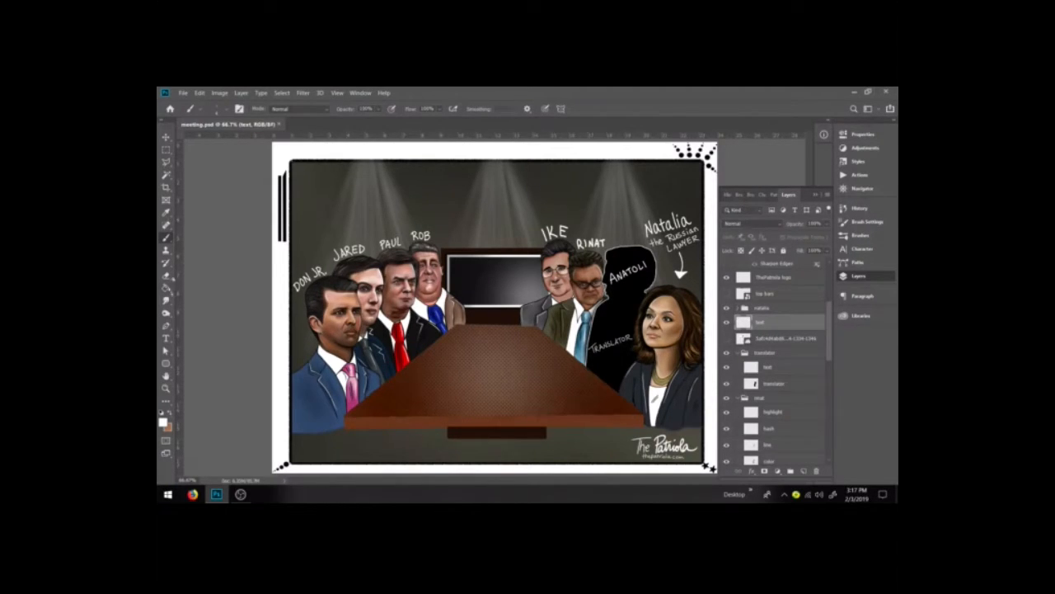
click(166, 338)
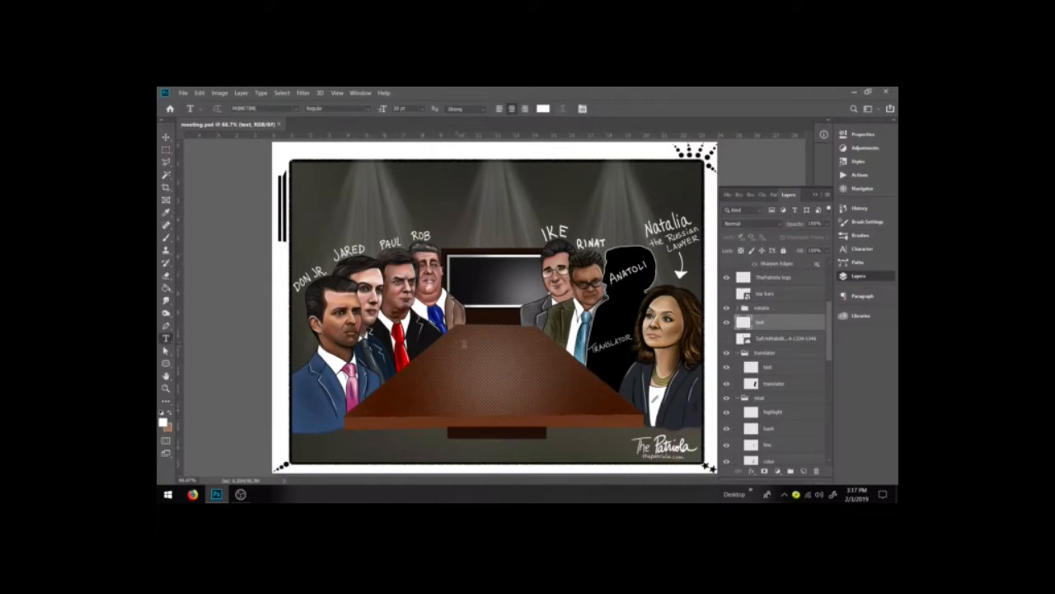
click(469, 341)
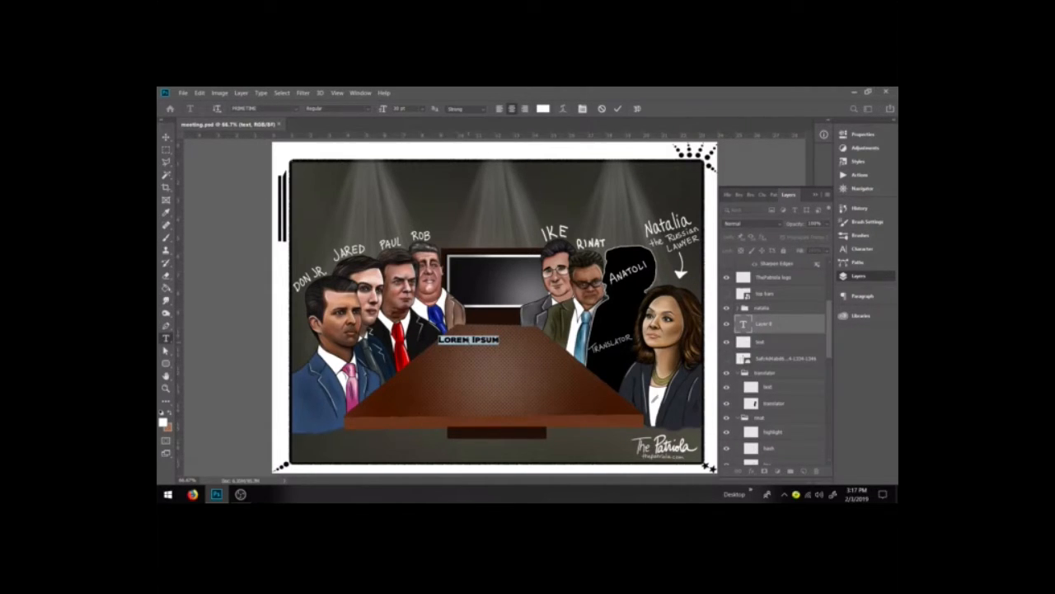
text(The)
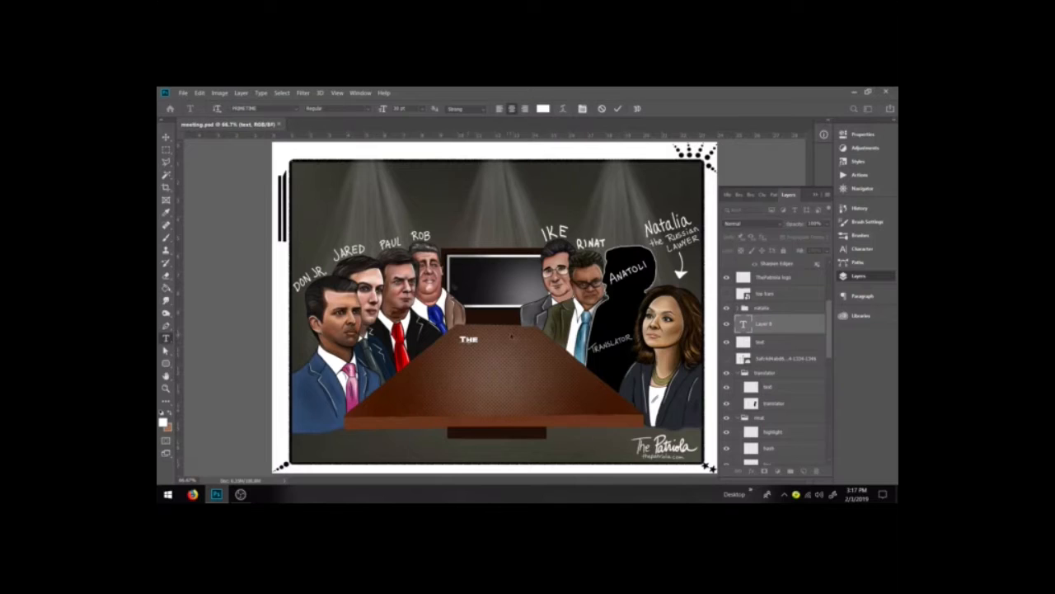
key(ctrl+a)
drag(481, 346, 525, 365)
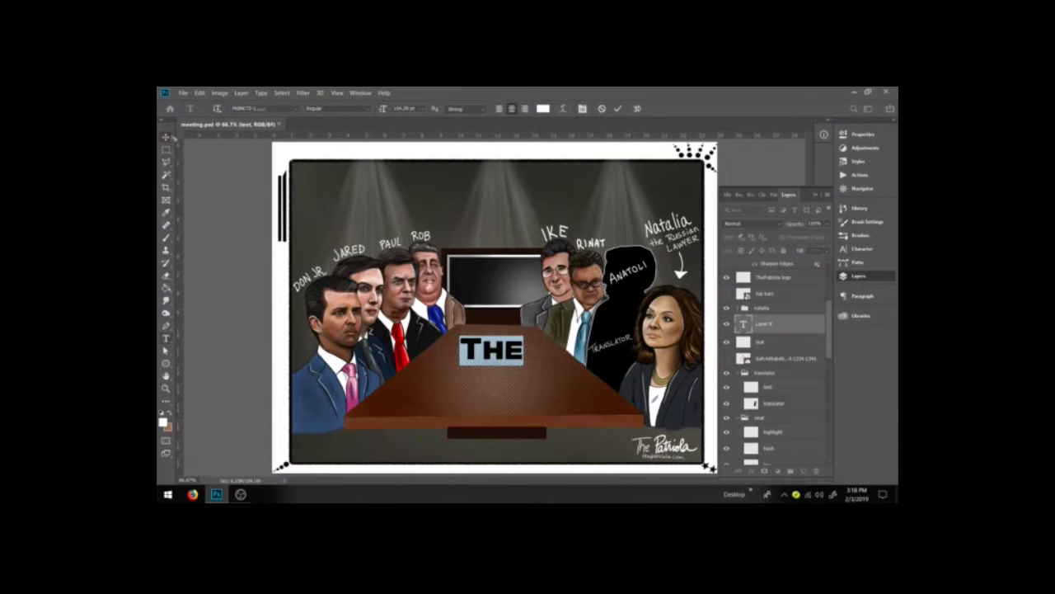
key(ctrl+Return)
drag(506, 351, 509, 338)
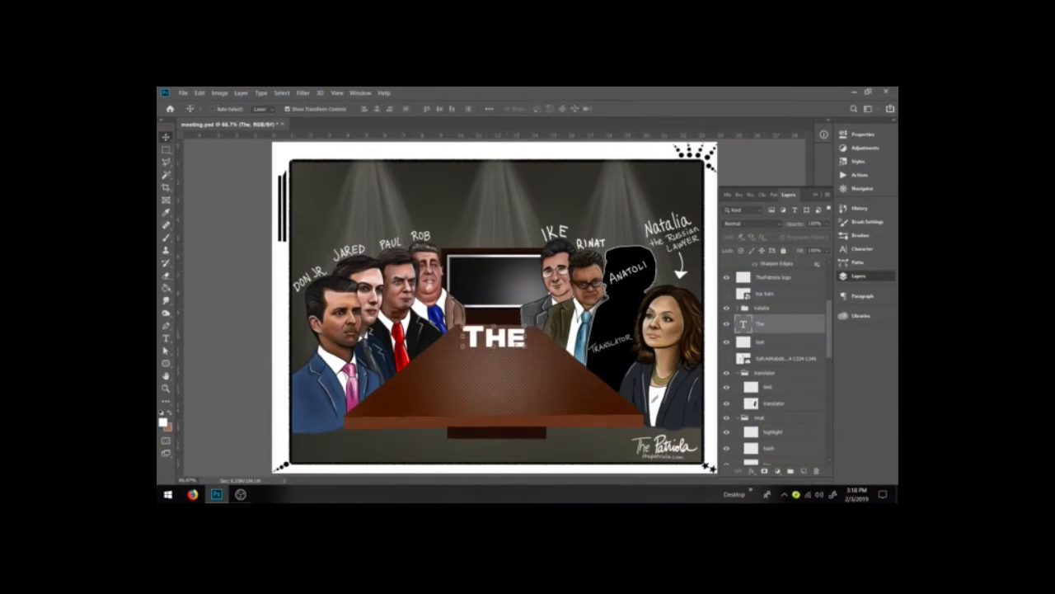
Step: Add the word MEETING below THE and enlarge it to about the width of the table
click(166, 149)
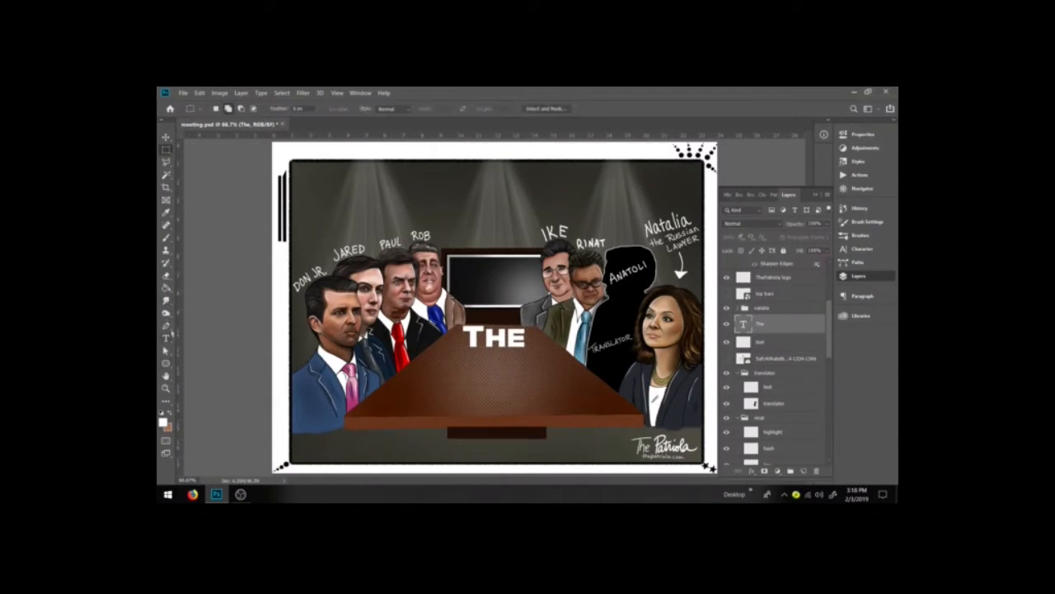
key(t)
click(442, 377)
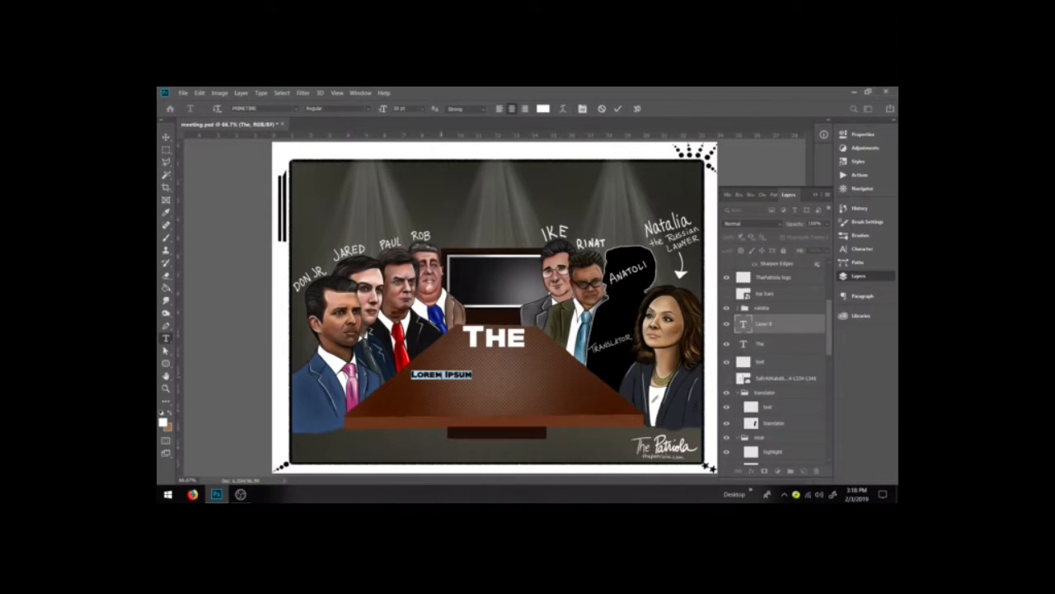
text(Meeting)
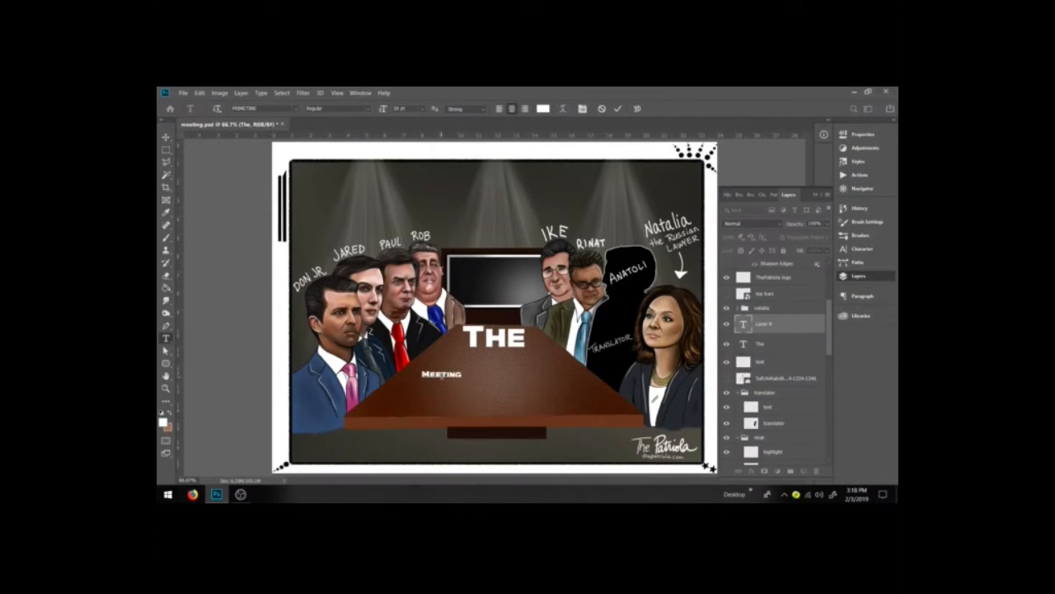
key(ctrl+a)
drag(463, 379, 563, 401)
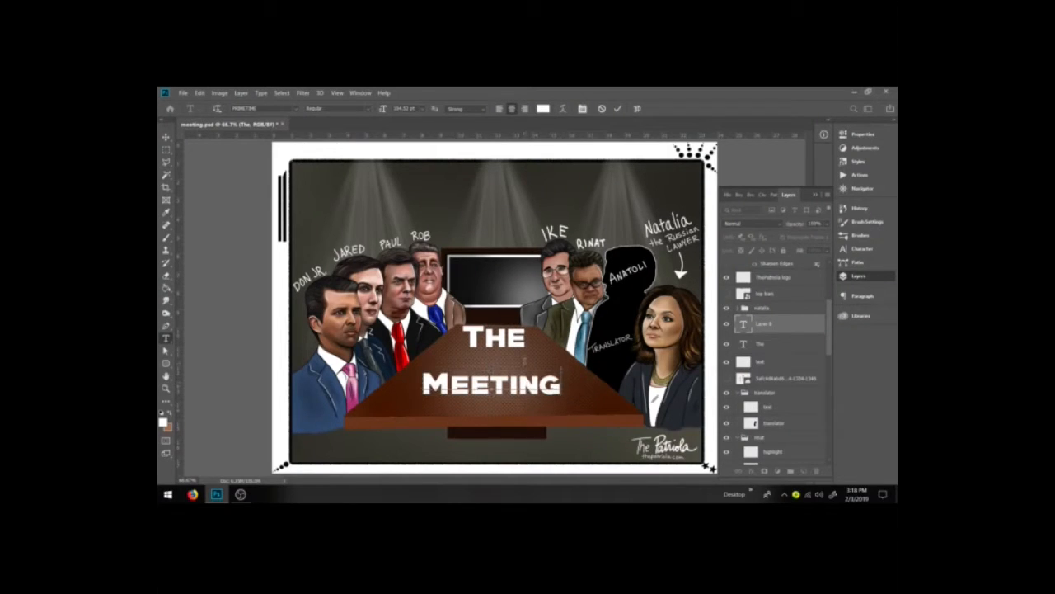
drag(541, 379, 565, 375)
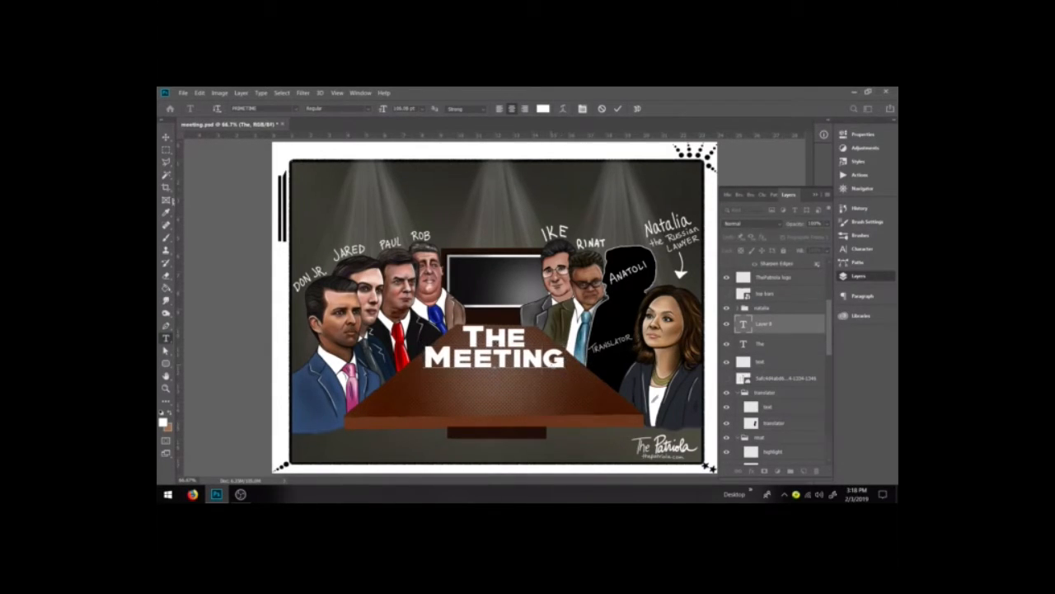
Step: Duplicate the MEETING text downward and change the copy to ABOUT at 72 pt
click(167, 150)
click(167, 137)
drag(504, 361, 504, 385)
click(172, 339)
double_click(495, 381)
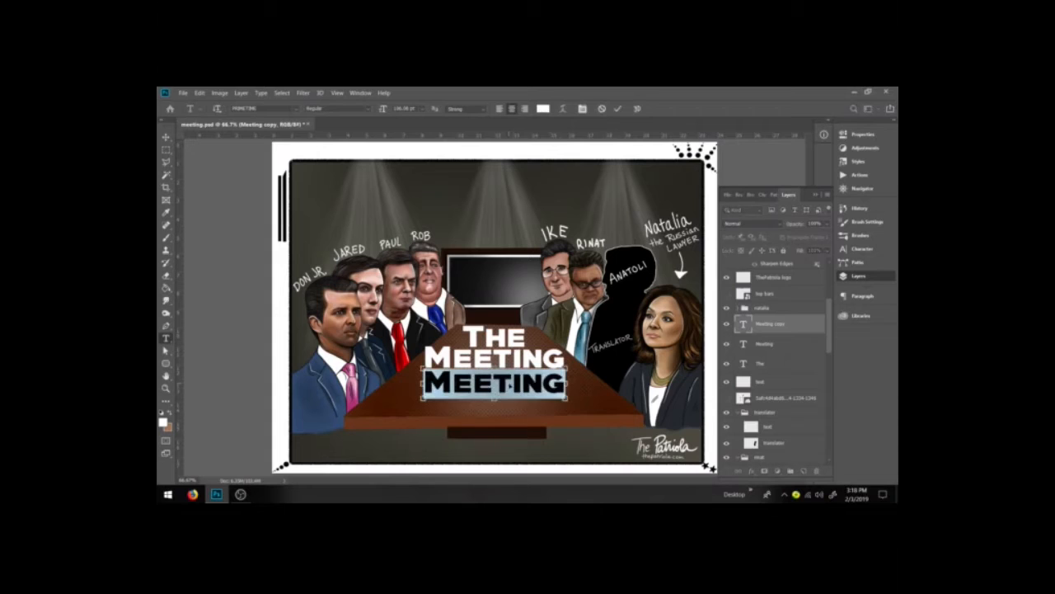
text(ABOUT)
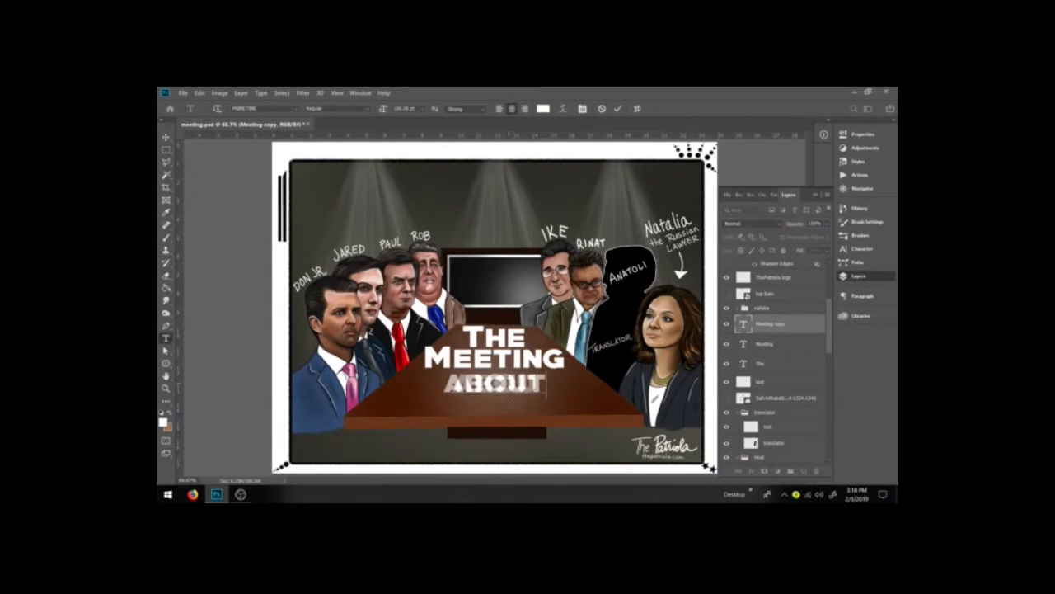
key(ctrl+a)
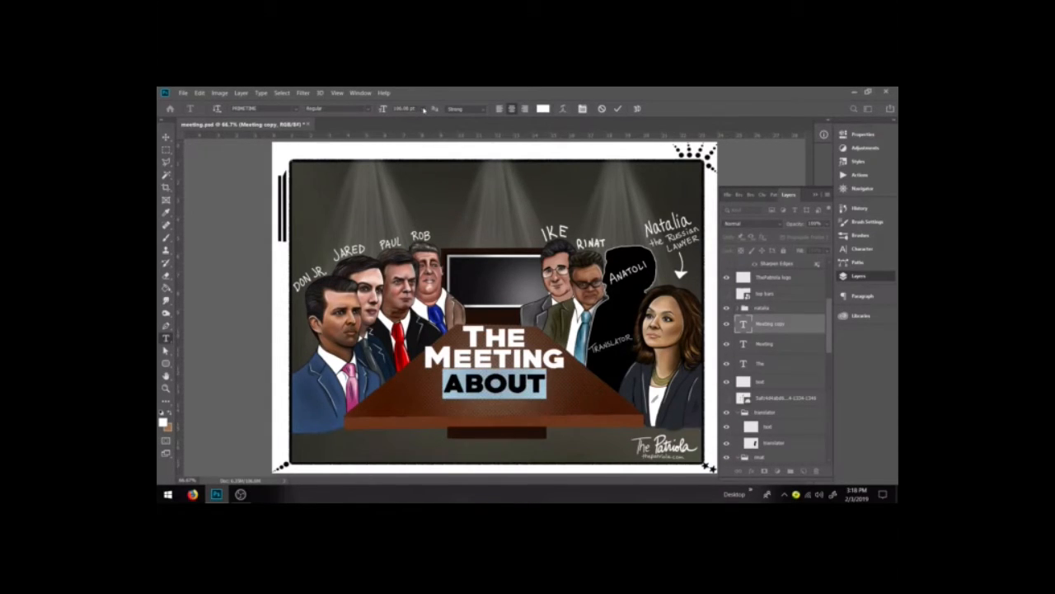
click(423, 109)
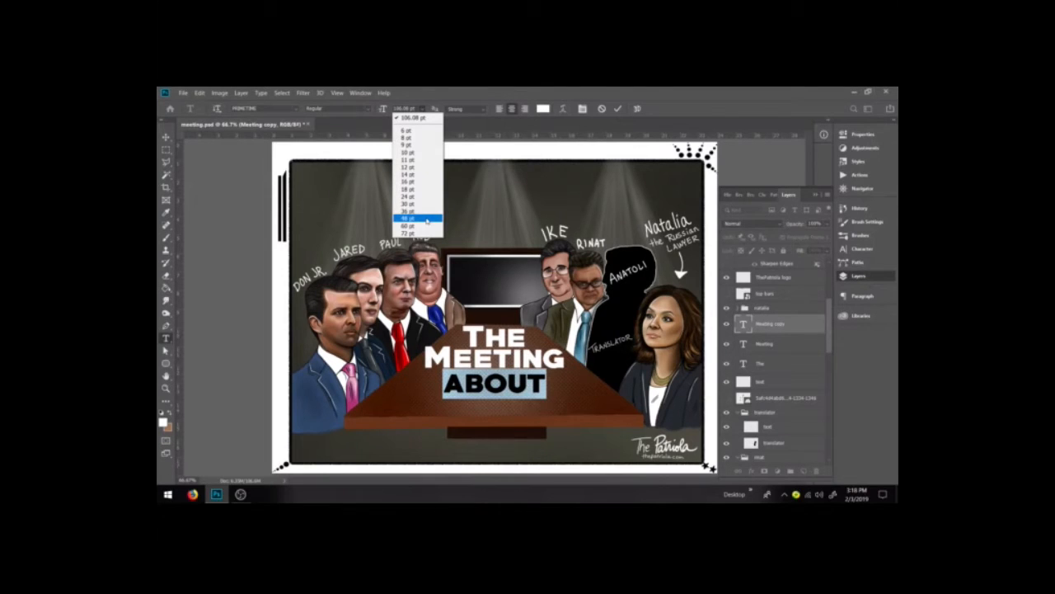
click(421, 233)
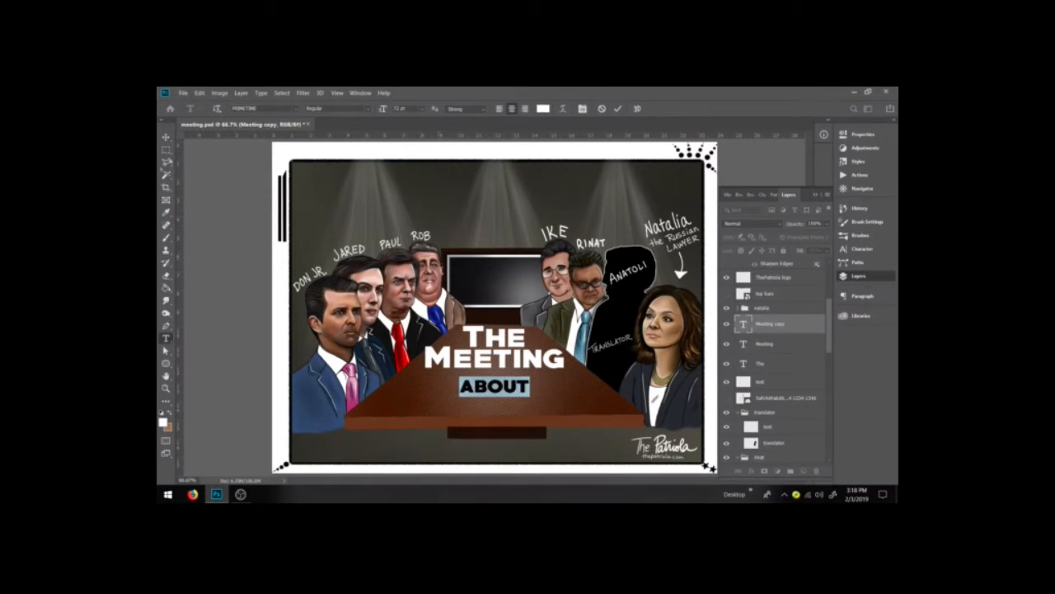
key(ctrl+Return)
Step: Reposition the THE, MEETING and ABOUT lines so they stack tightly and centered on the table
key(v)
drag(494, 386, 491, 376)
click(760, 364)
drag(514, 332, 492, 337)
key(Return)
click(766, 343)
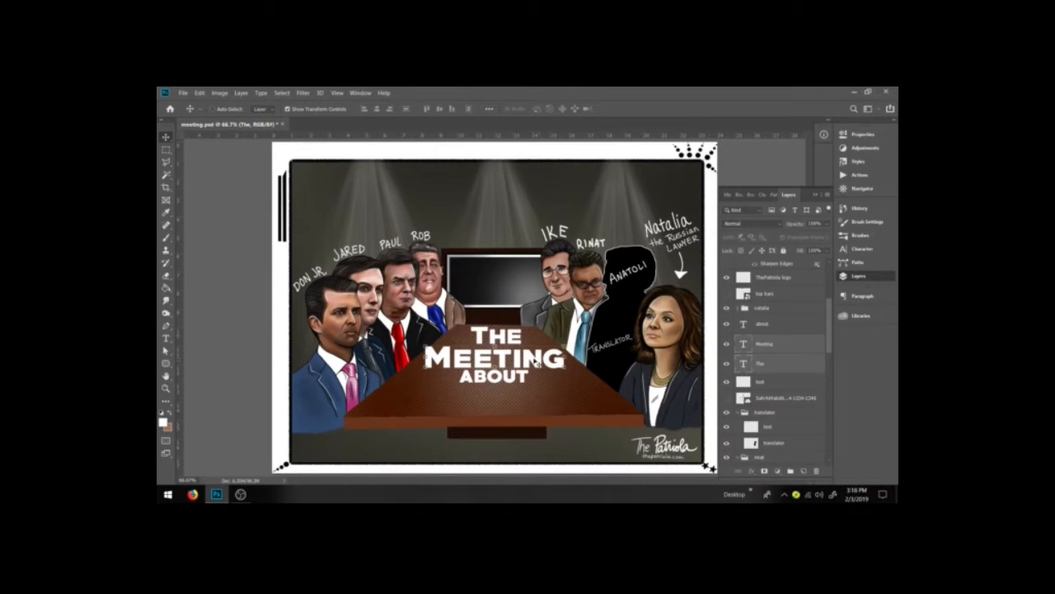
click(763, 323)
drag(504, 377, 508, 373)
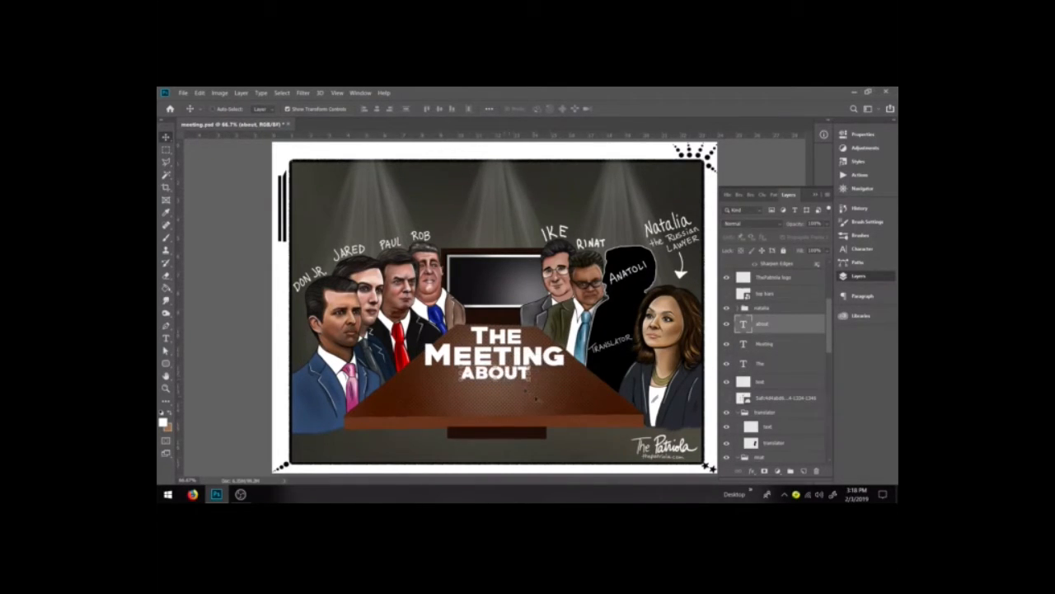
Step: Duplicate MEETING below ABOUT, change it to NOTHING, and scale it up wider than the lines above
click(166, 149)
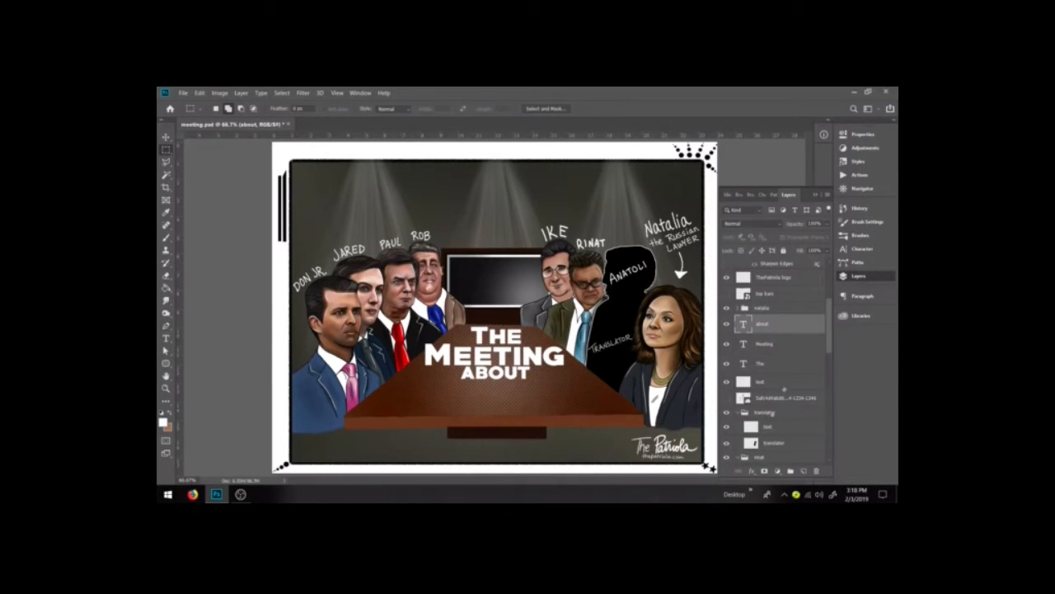
click(765, 344)
key(v)
drag(492, 361, 487, 413)
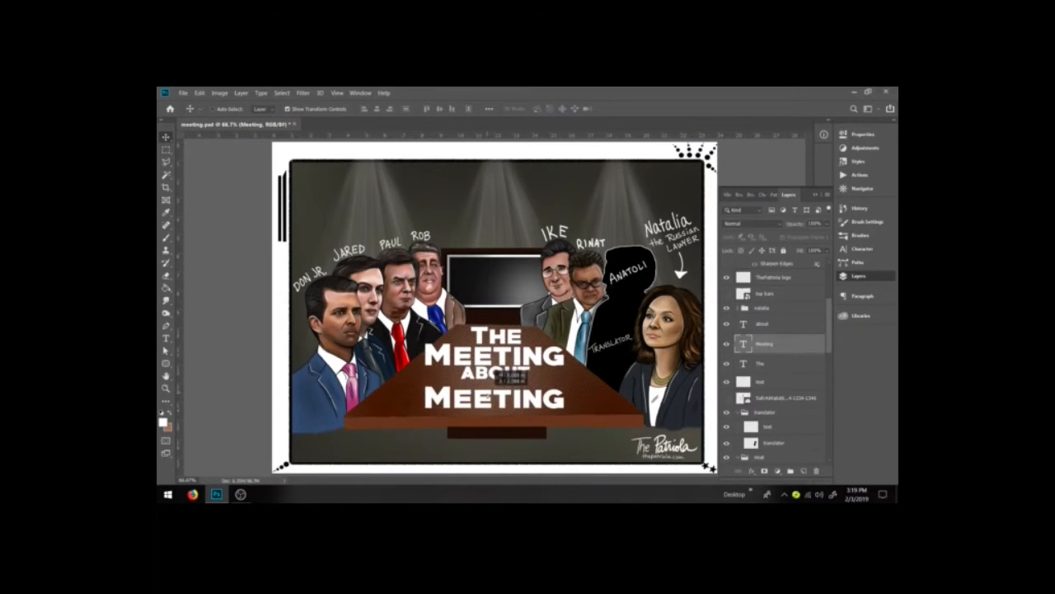
key(t)
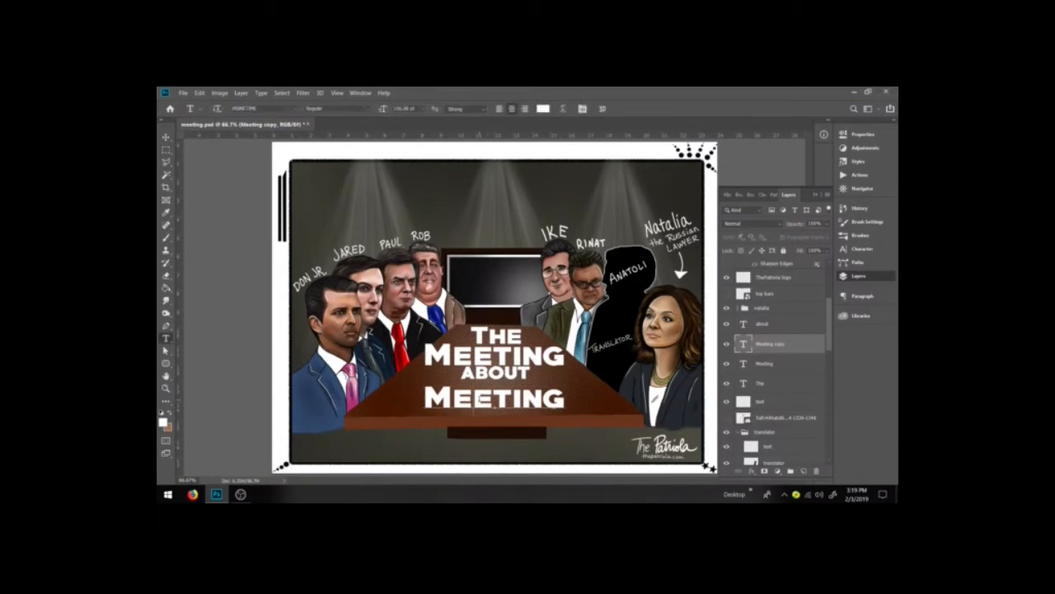
double_click(482, 399)
text(Nothing)
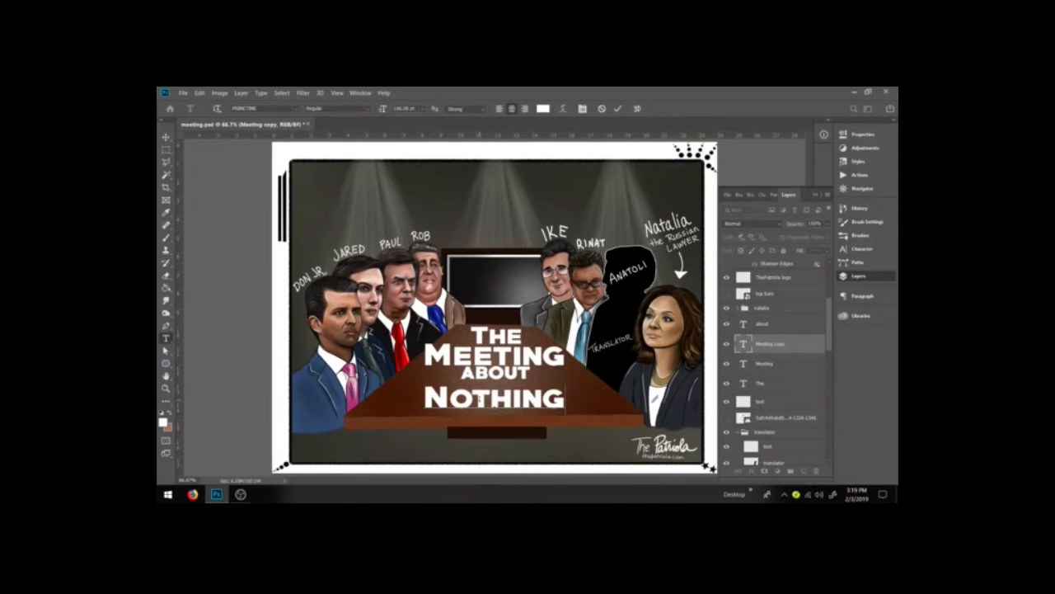
key(ctrl)
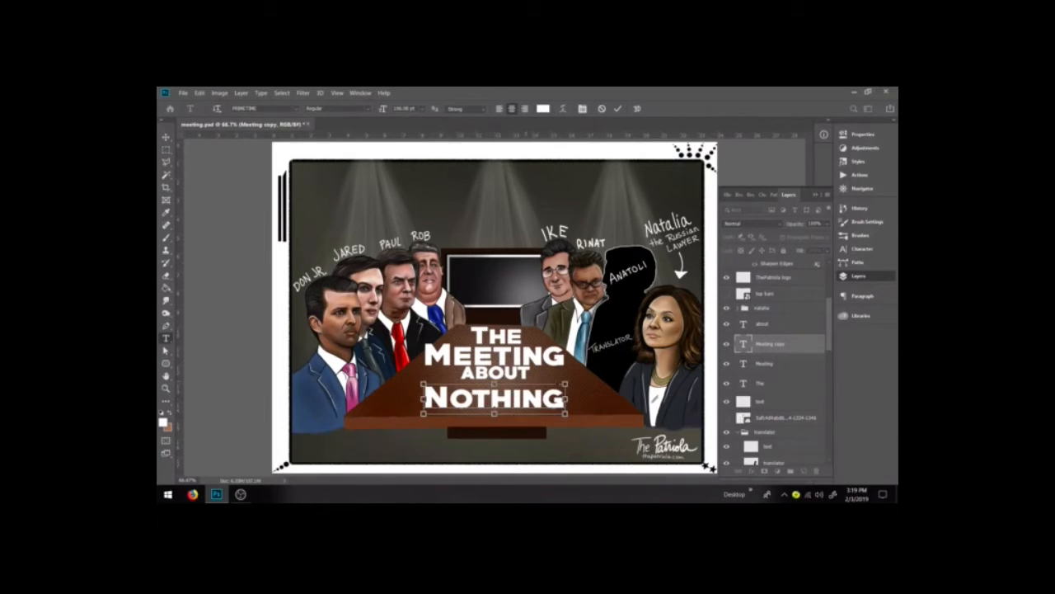
drag(566, 384, 600, 377)
drag(424, 413, 384, 422)
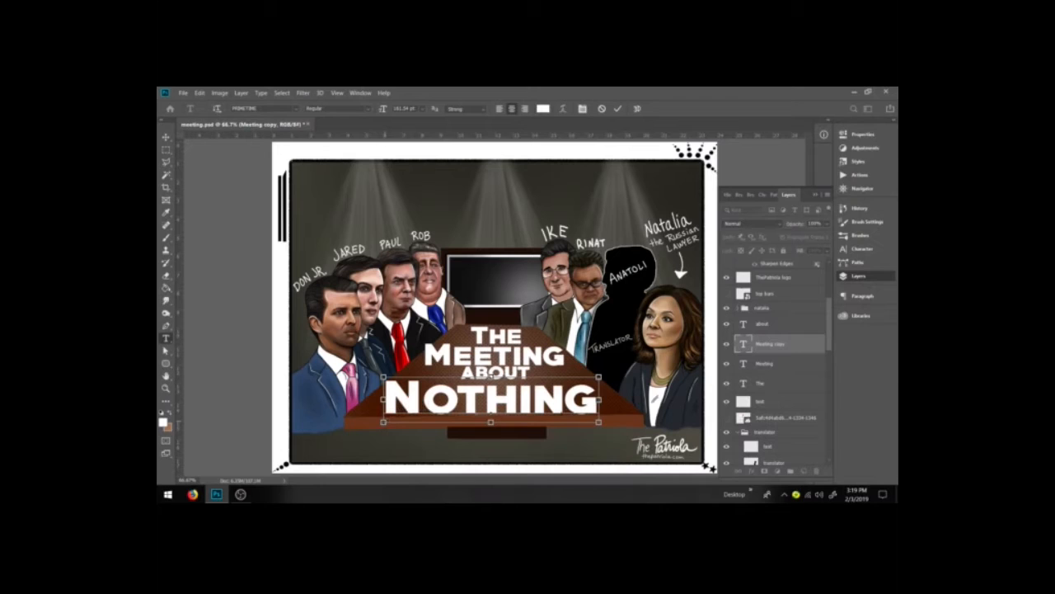
drag(599, 377, 611, 373)
Step: Nudge the NOTHING line slightly right to center it under the title
click(166, 150)
click(166, 137)
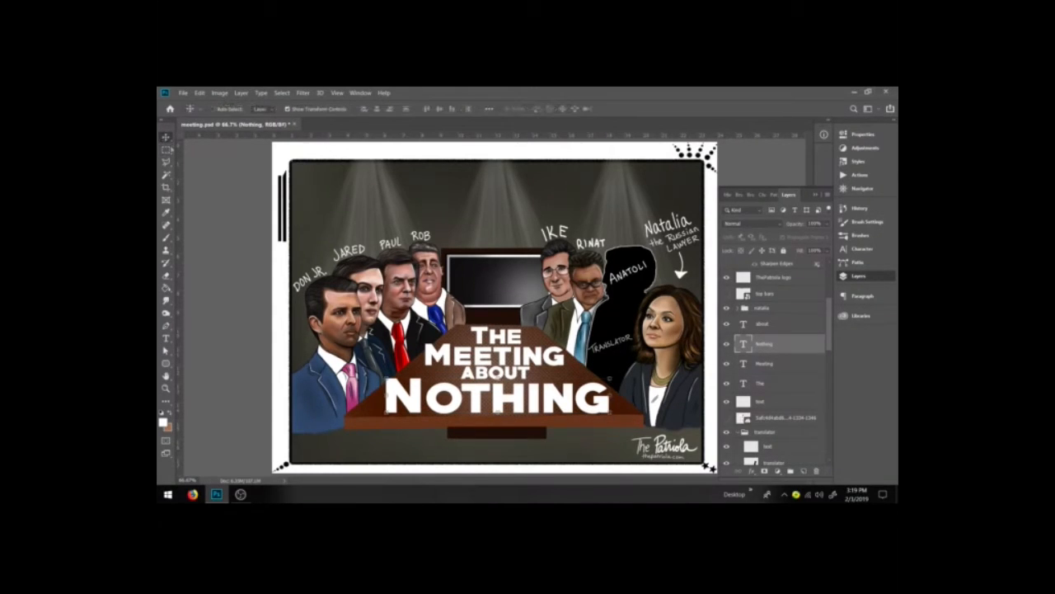
key(Right)
key(Right)
key(Right)
key(Right)
key(Right)
key(Right)
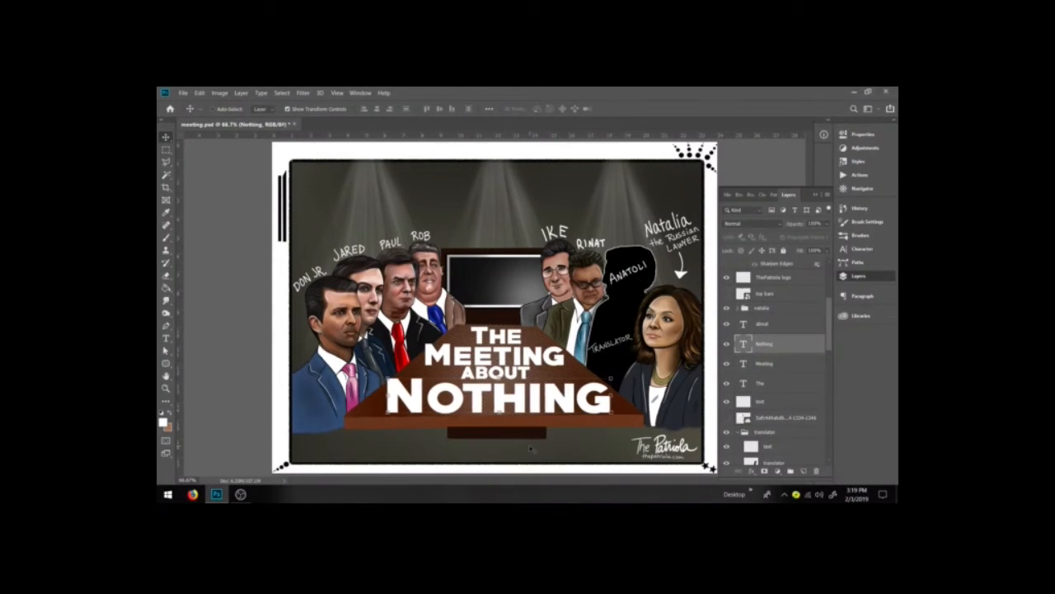
key(Right)
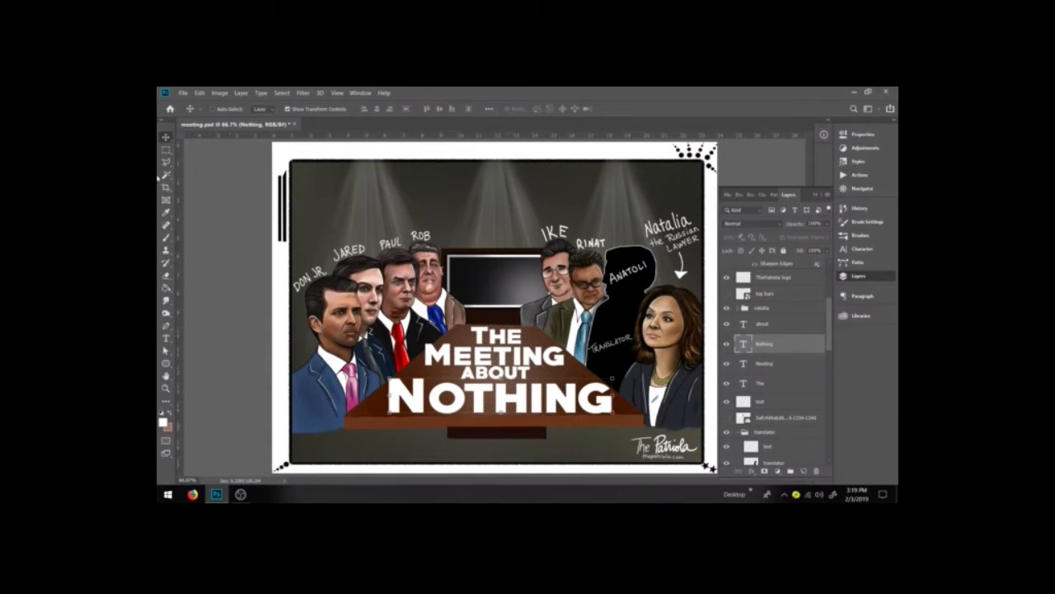
Step: Start editing the THE text layer and open the Character panel
click(166, 149)
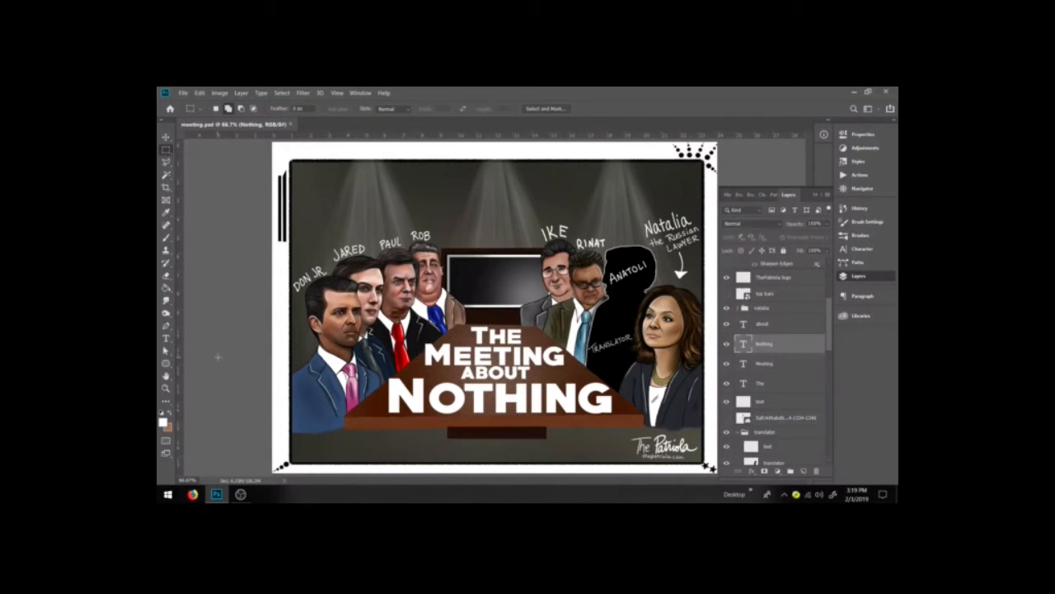
click(765, 324)
shift+click(769, 385)
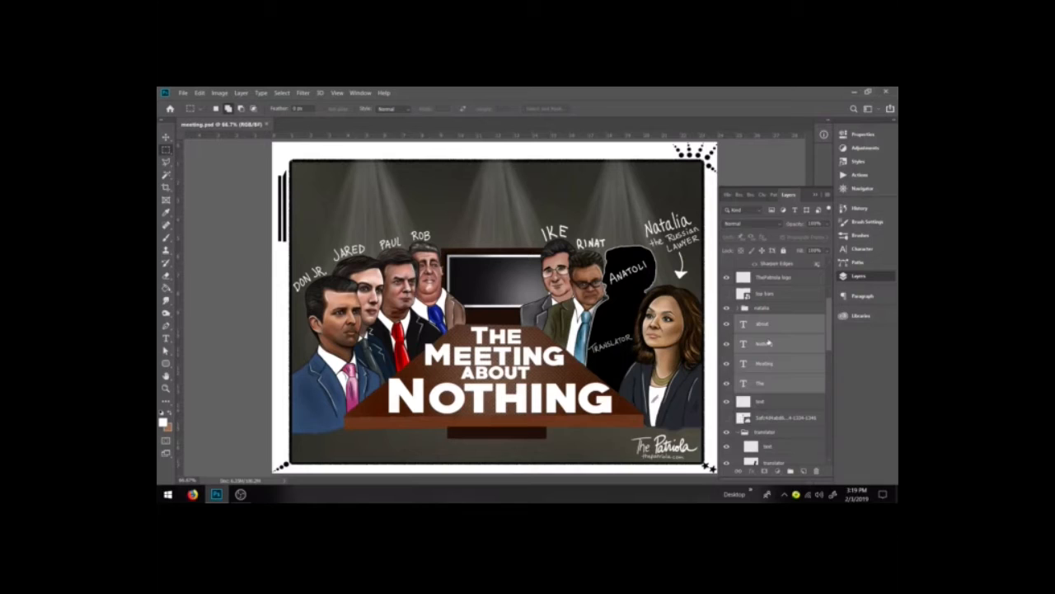
click(768, 344)
click(166, 338)
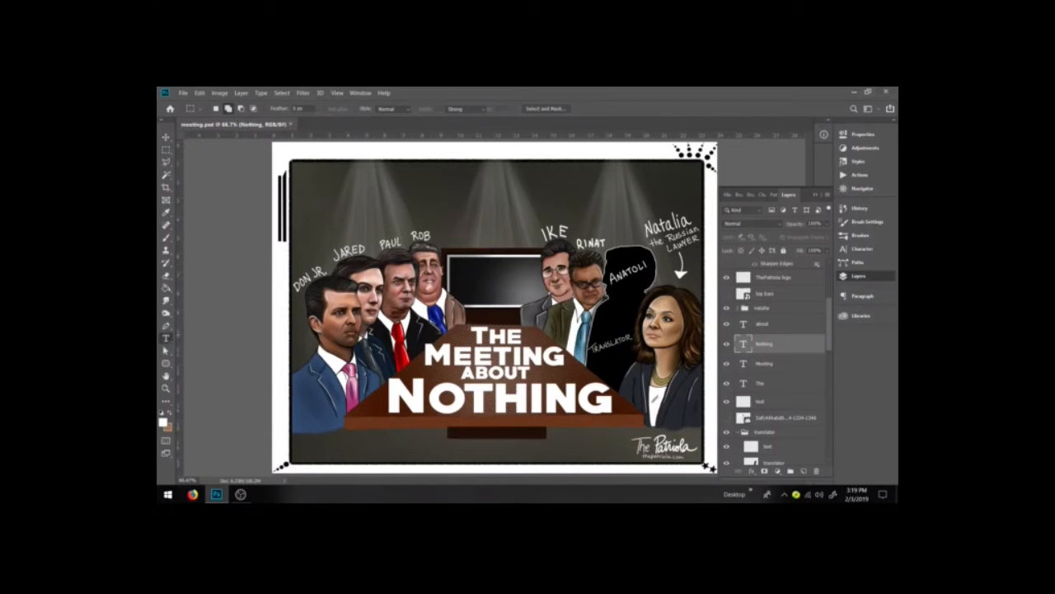
double_click(494, 335)
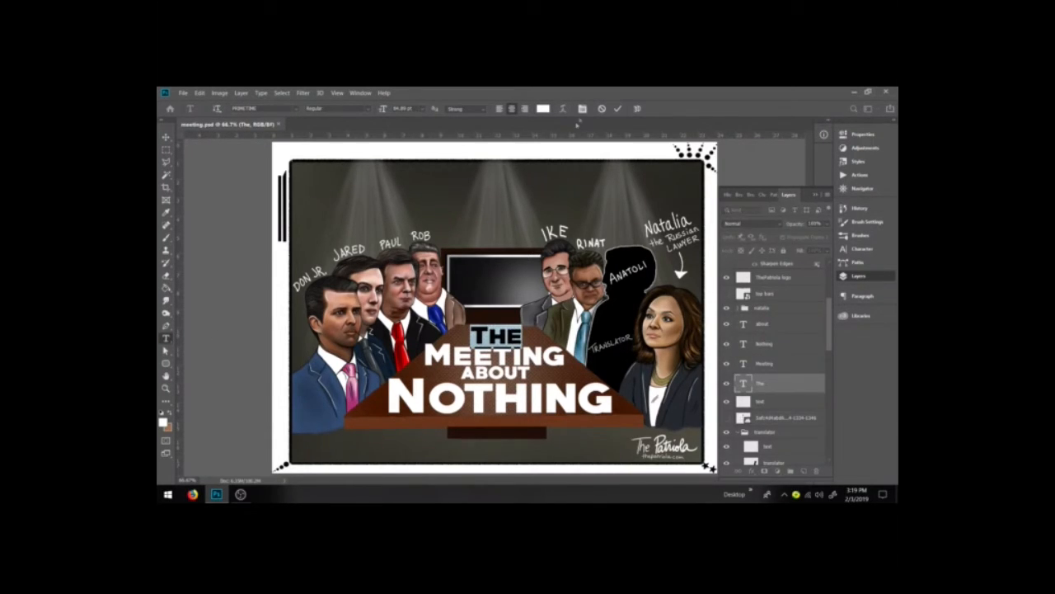
click(582, 108)
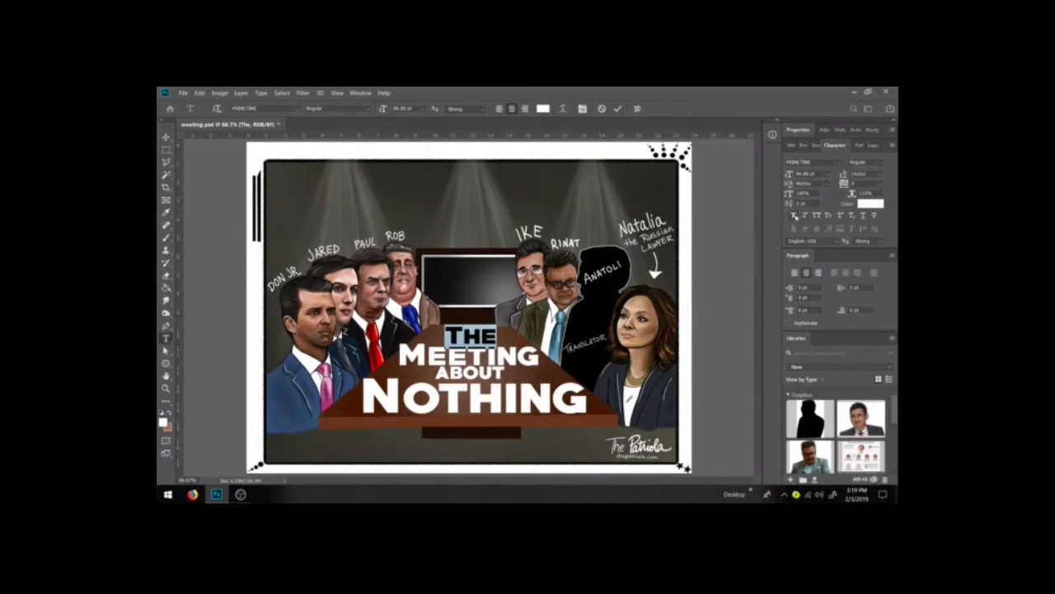
Step: Select the first letter of MEETING and retype it as a lowercase m
click(463, 338)
drag(462, 338, 443, 338)
click(459, 341)
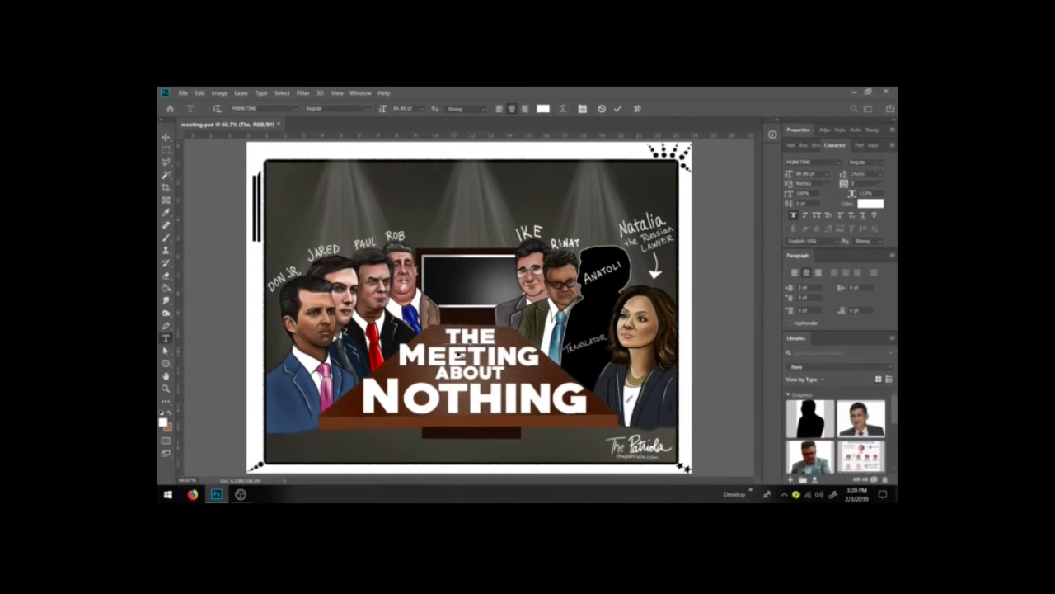
click(166, 150)
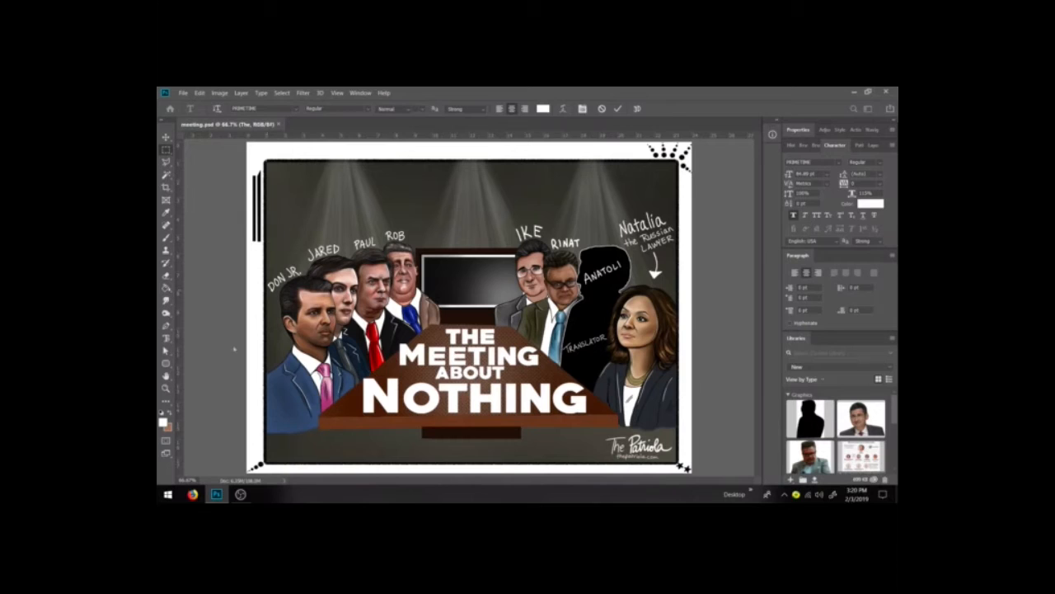
drag(422, 356, 402, 357)
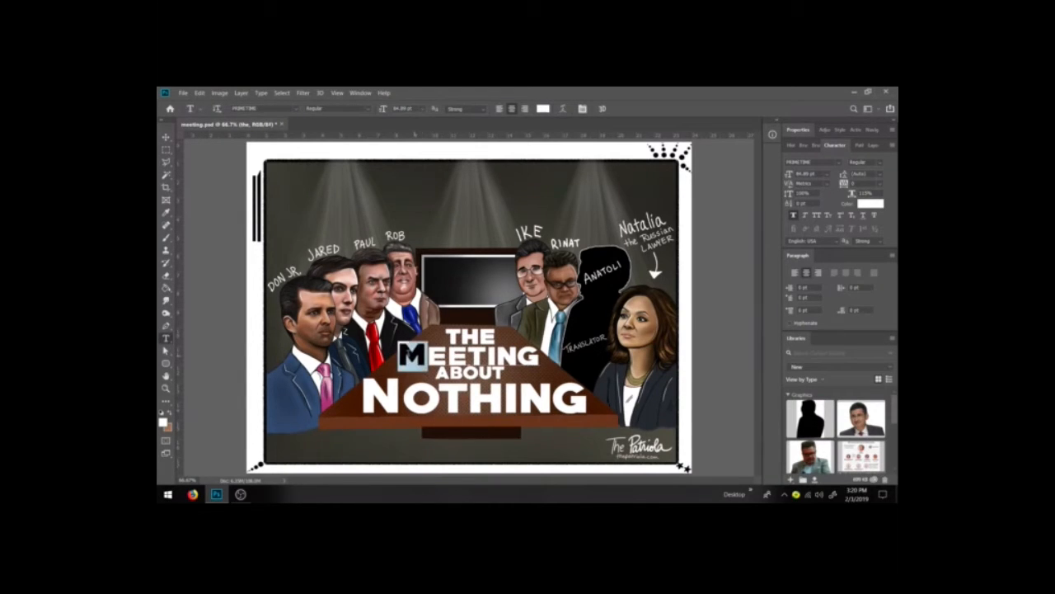
text(m)
Step: Select the letters after N in NOTHING and retype them as OTHING
click(167, 138)
click(166, 150)
click(167, 338)
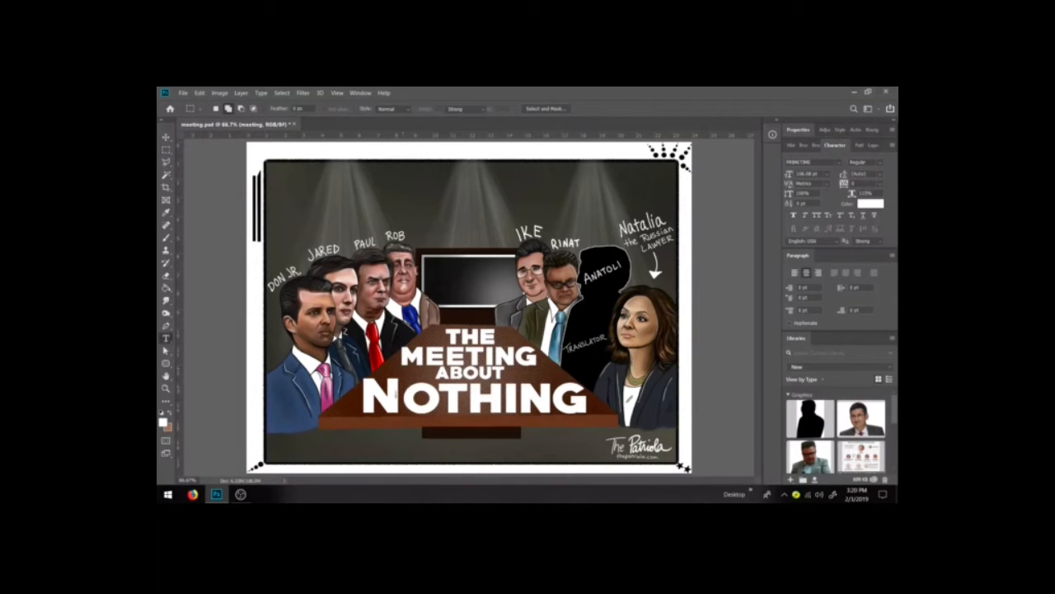
drag(401, 398, 591, 399)
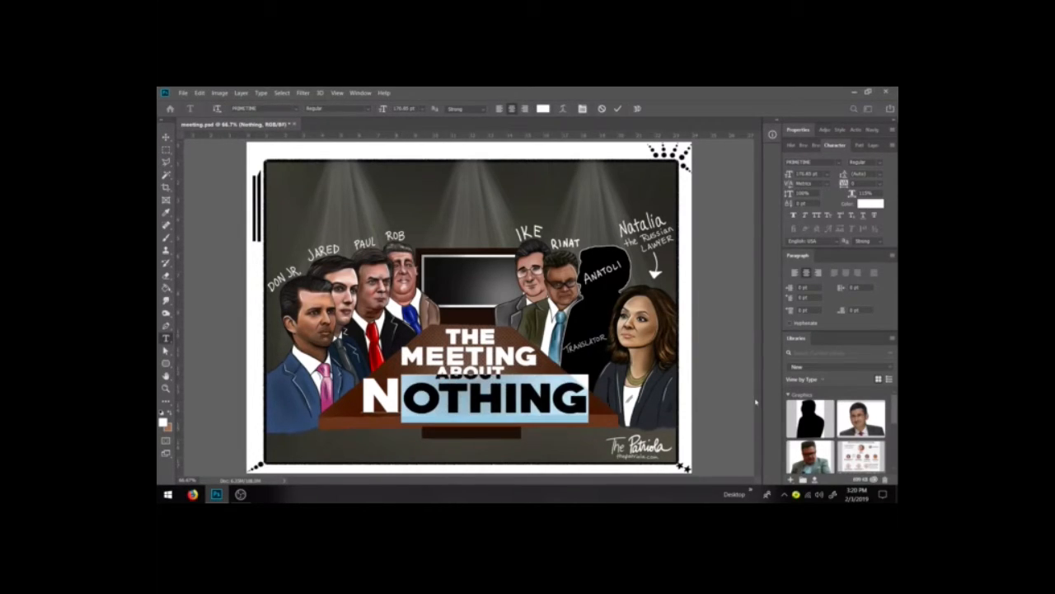
text(OTHING)
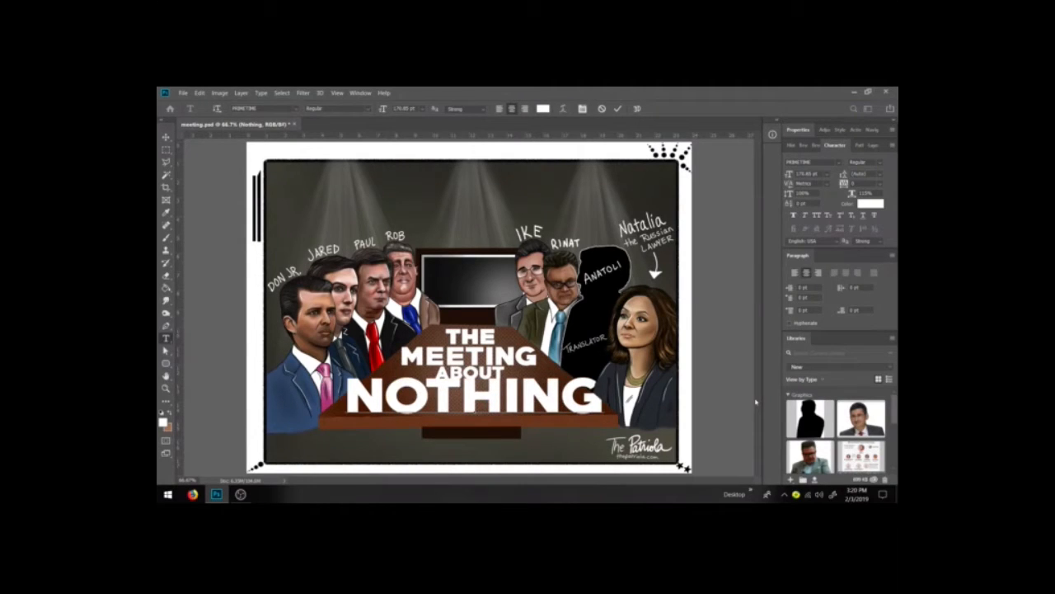
Step: Free-transform the NOTHING line narrower from both sides so it fits on the table
click(166, 136)
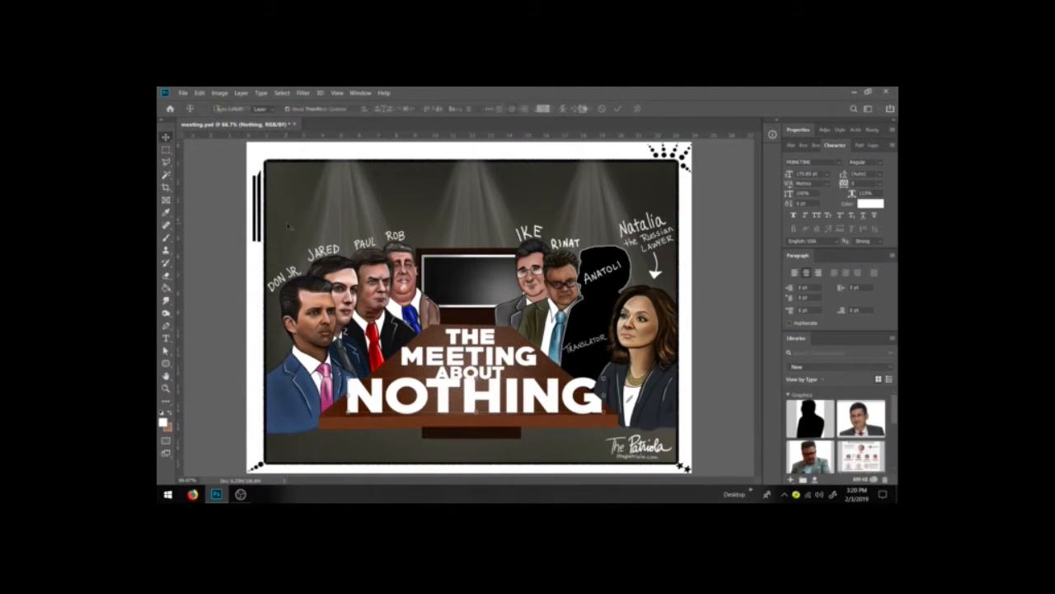
key(ctrl+t)
drag(602, 376, 586, 379)
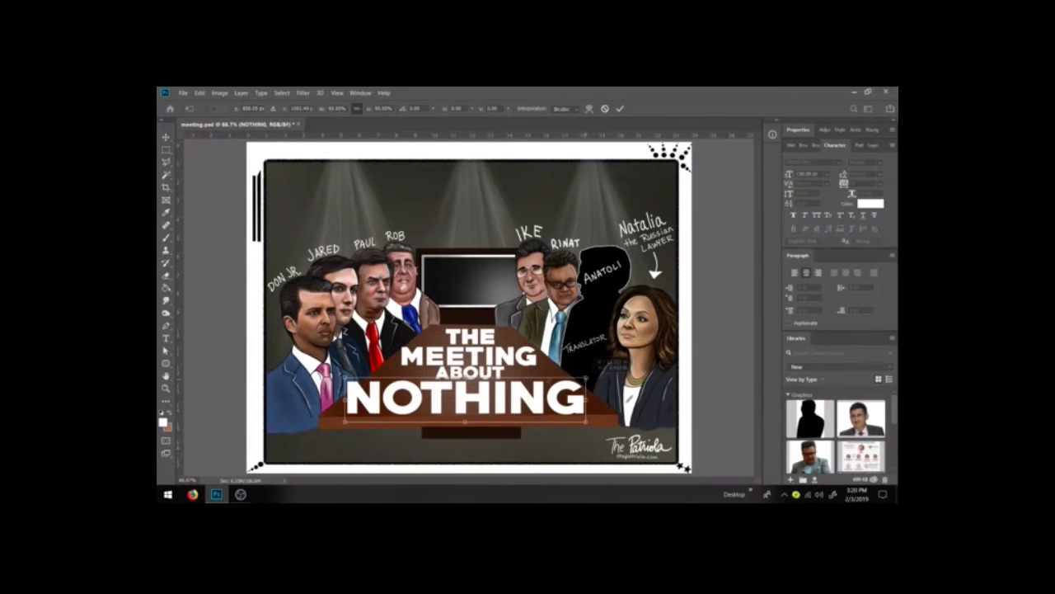
drag(345, 379, 358, 378)
key(Return)
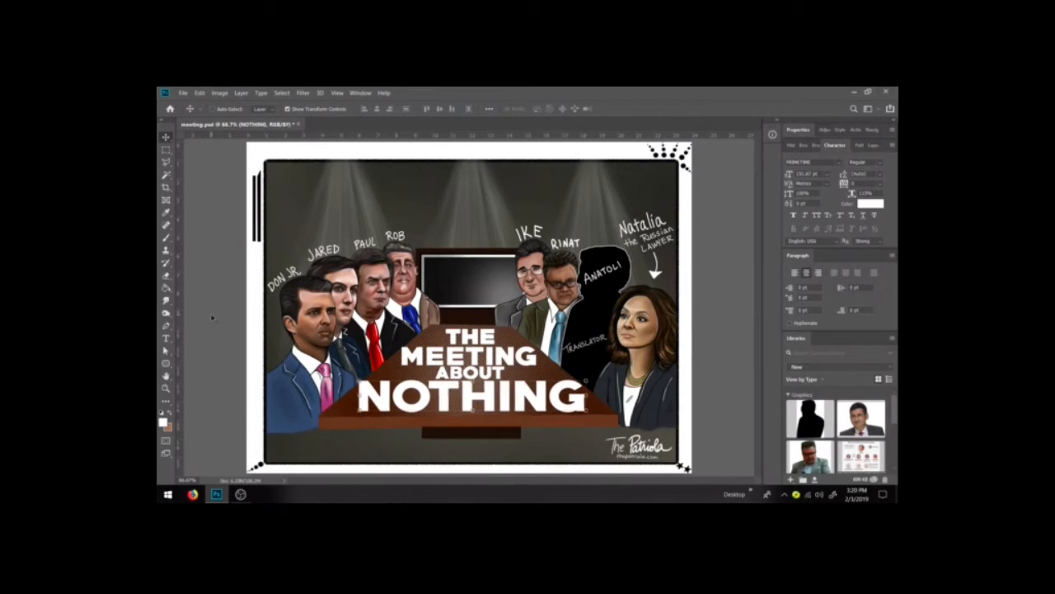
key(m)
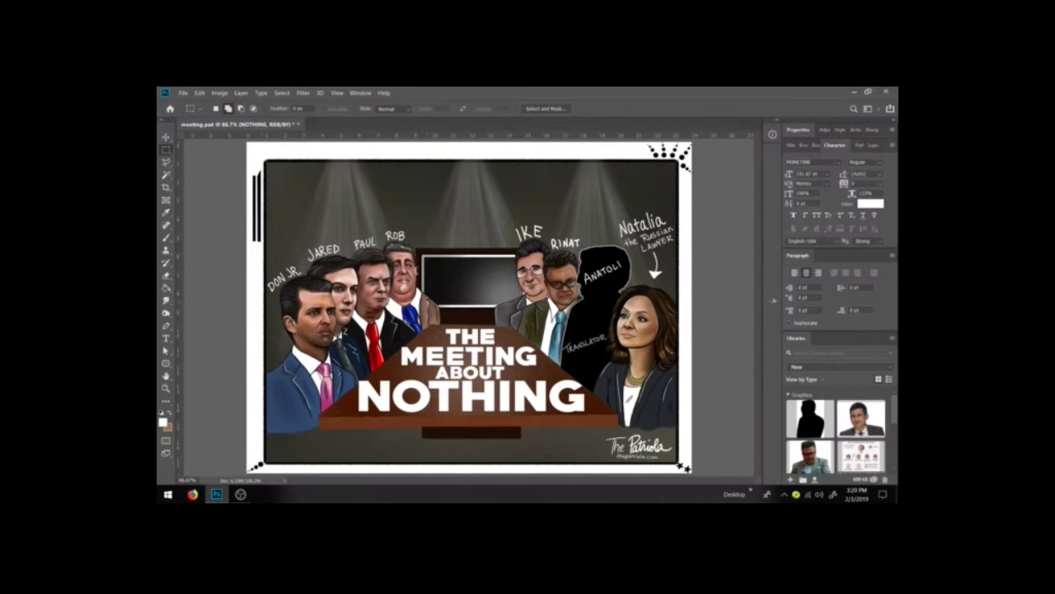
key(ctrl+t)
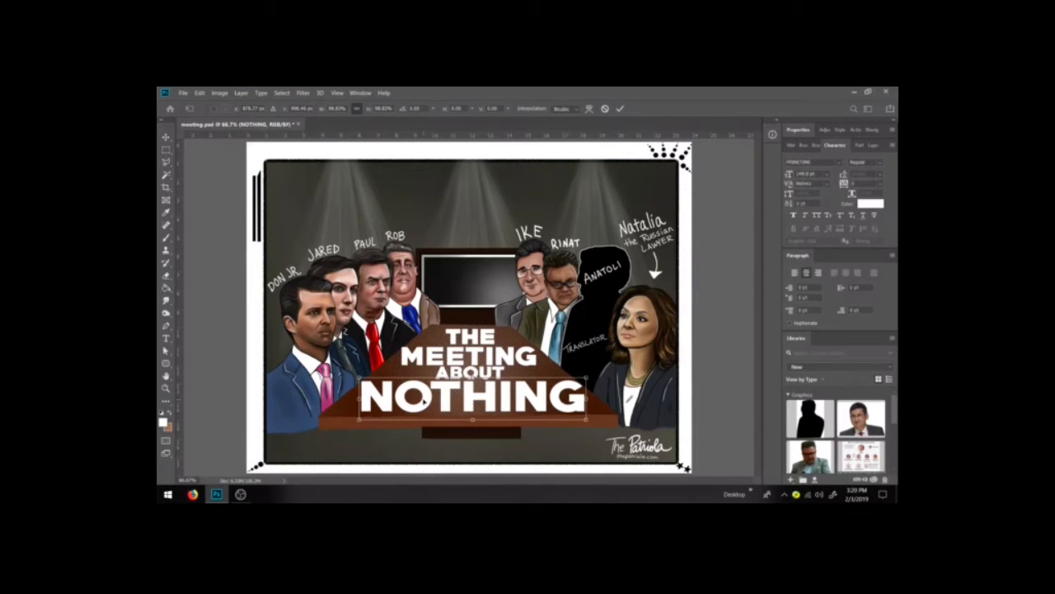
key(Return)
Step: Warp the NOTHING text with the Shell Upper style at a reduced bend, and set its horizontal scale to 100%
click(166, 338)
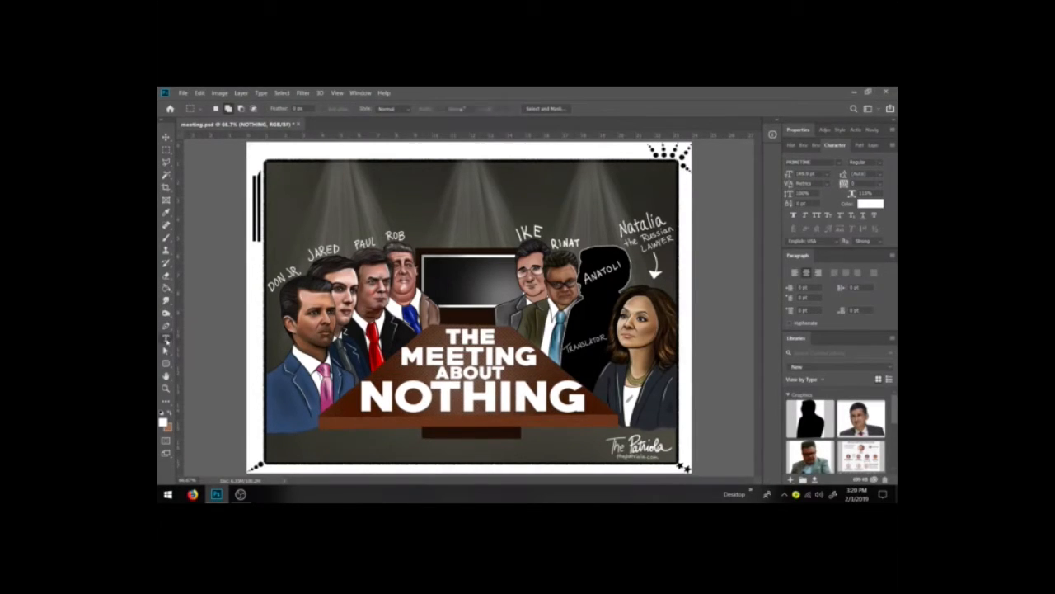
double_click(467, 408)
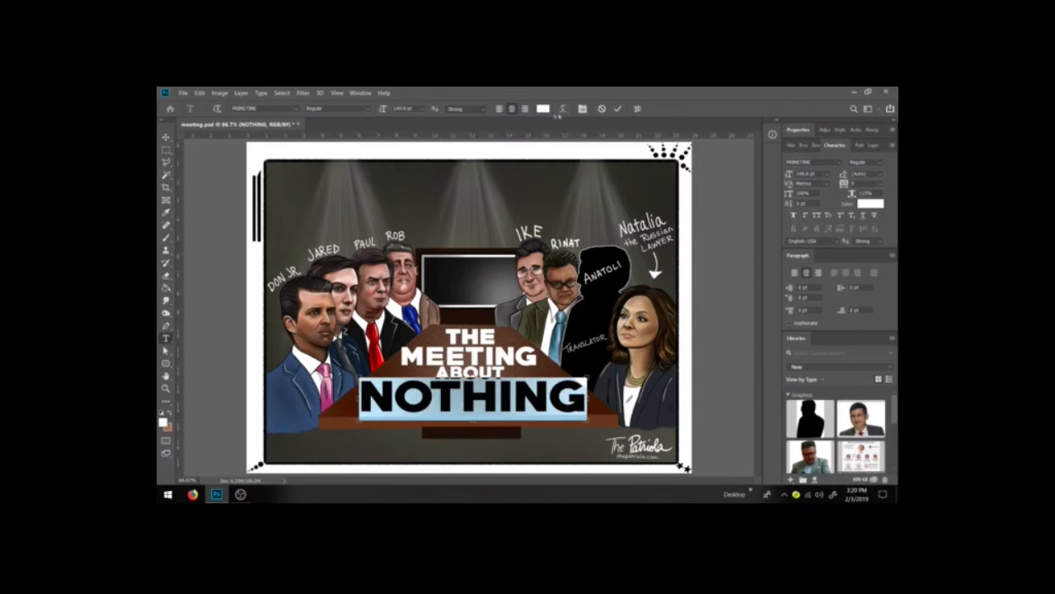
click(582, 109)
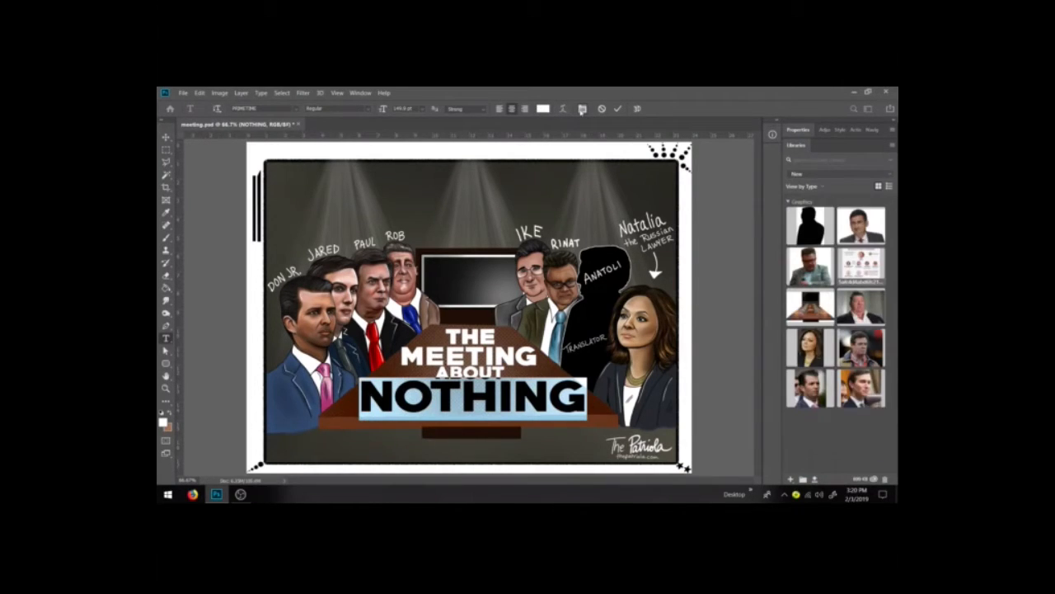
click(582, 109)
click(562, 108)
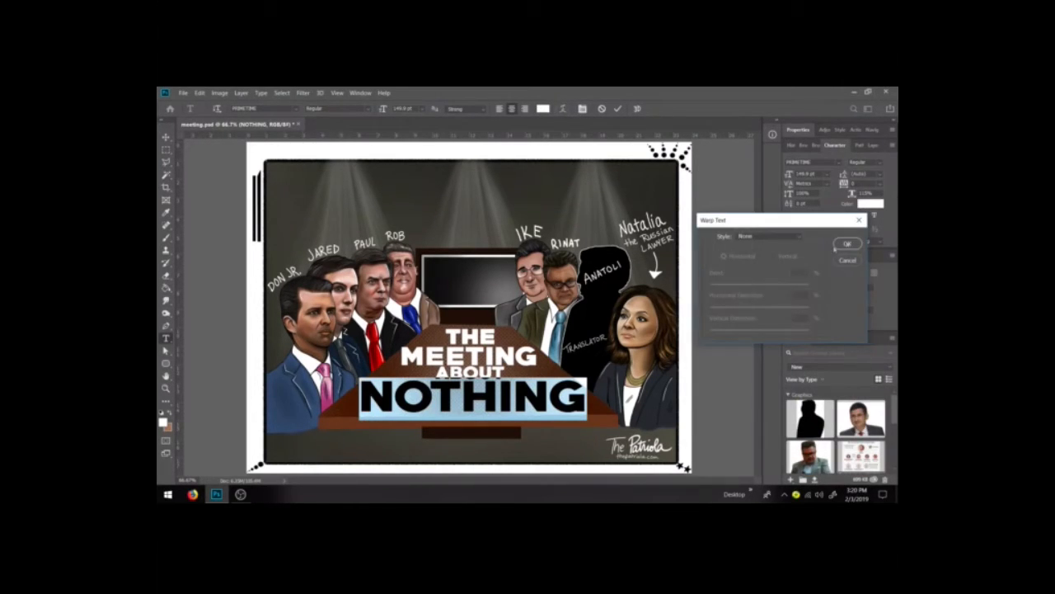
click(788, 238)
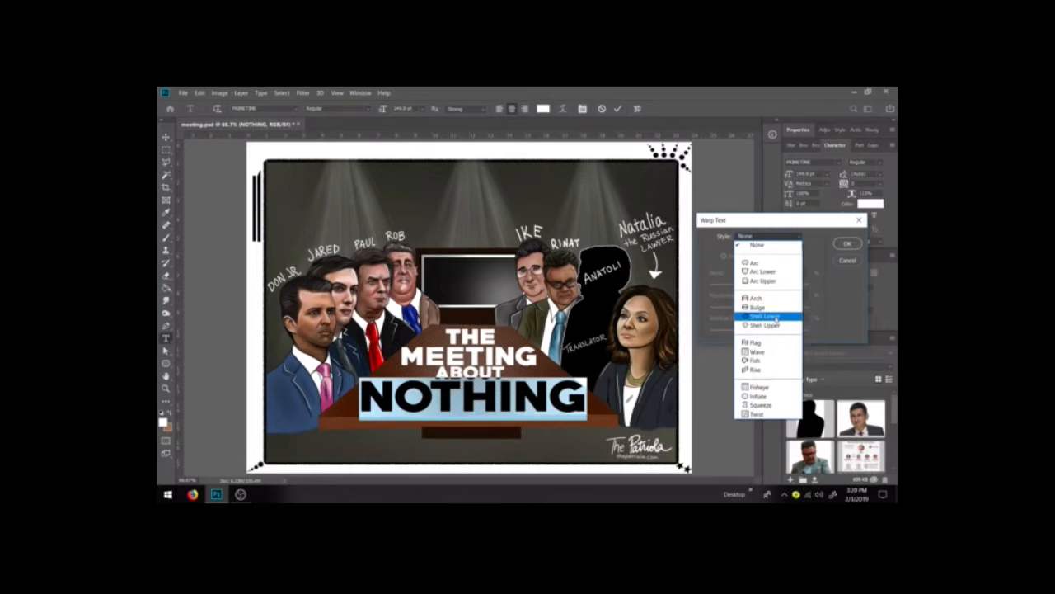
click(776, 326)
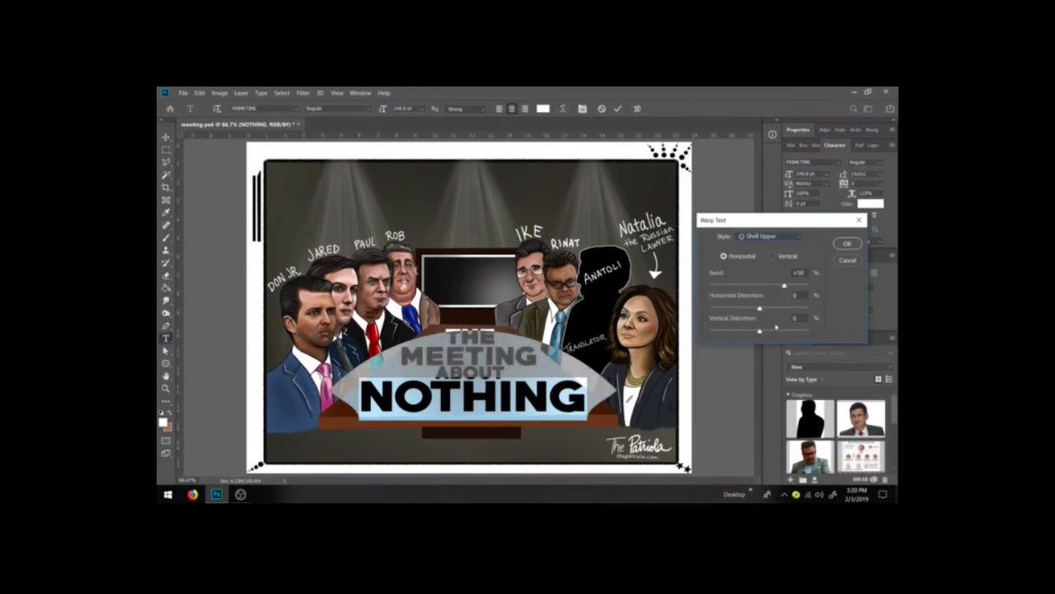
drag(784, 285, 763, 286)
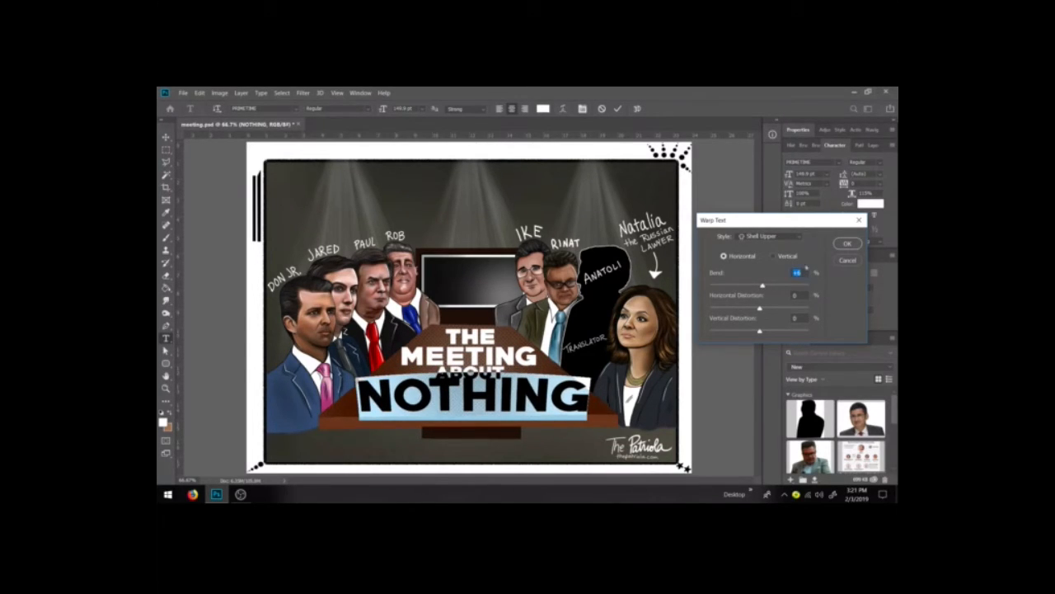
click(847, 244)
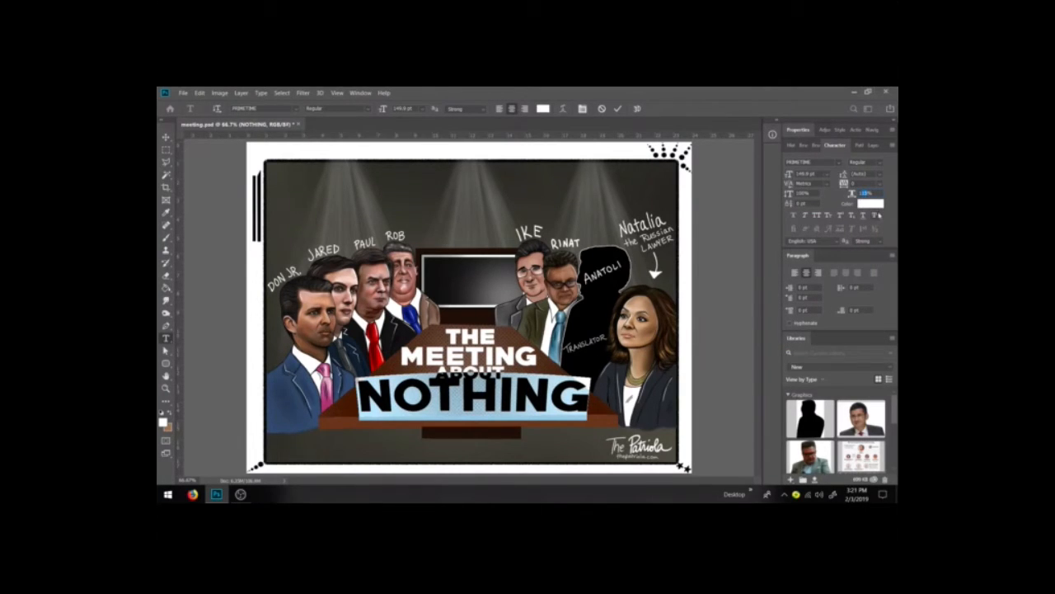
text(100)
key(Return)
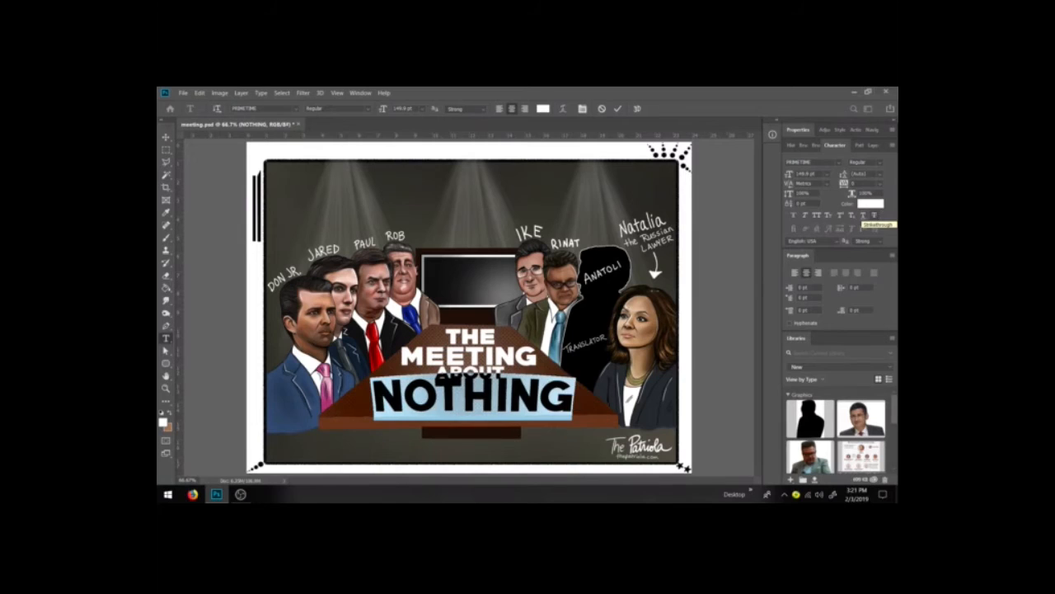
Step: Move the NOTHING line slightly down and stretch it a little wider to the left
click(165, 137)
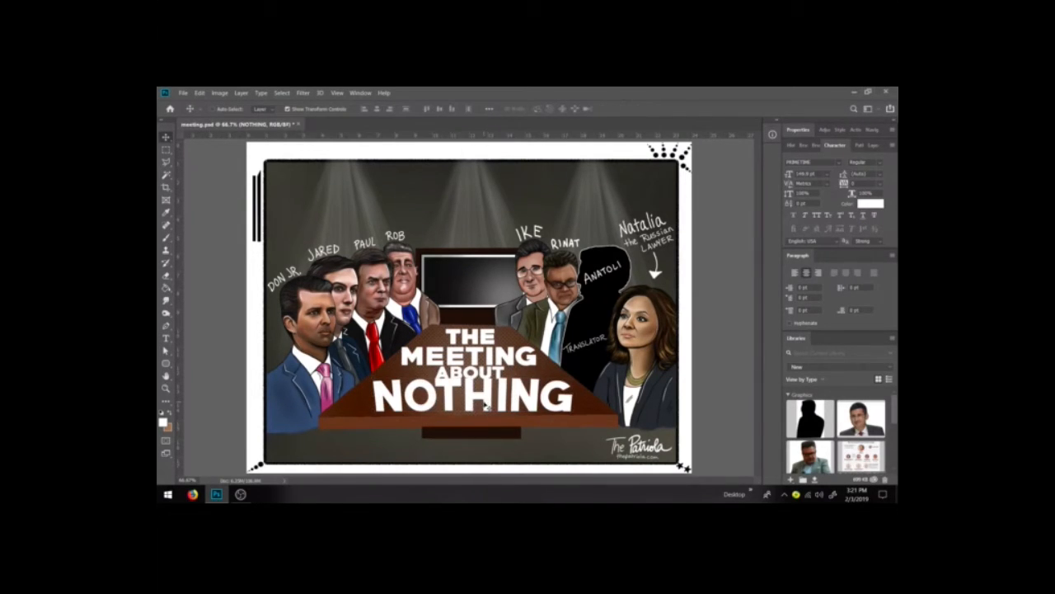
drag(484, 403, 488, 407)
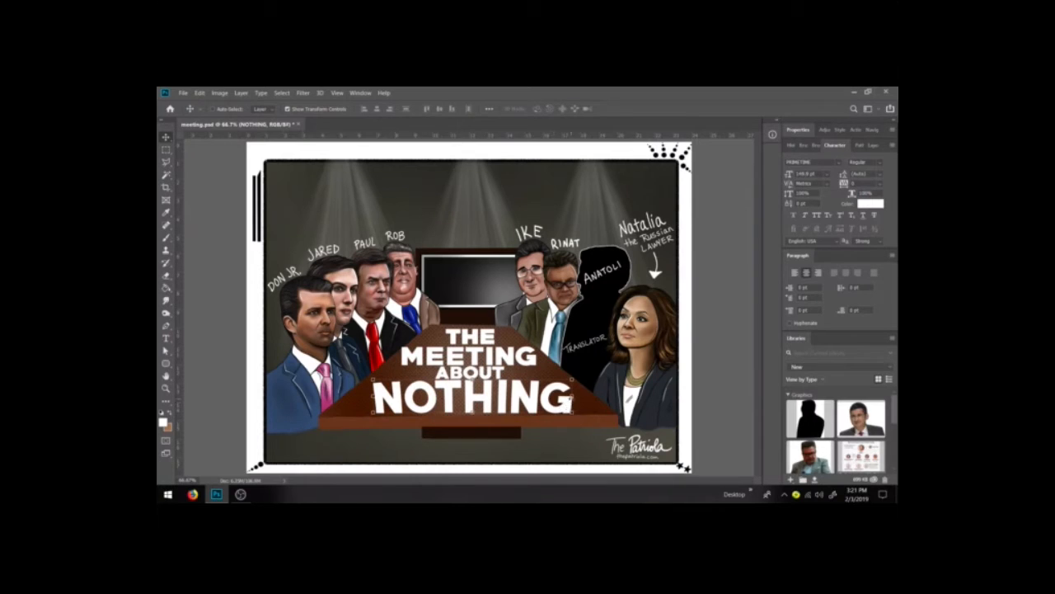
drag(574, 397, 578, 397)
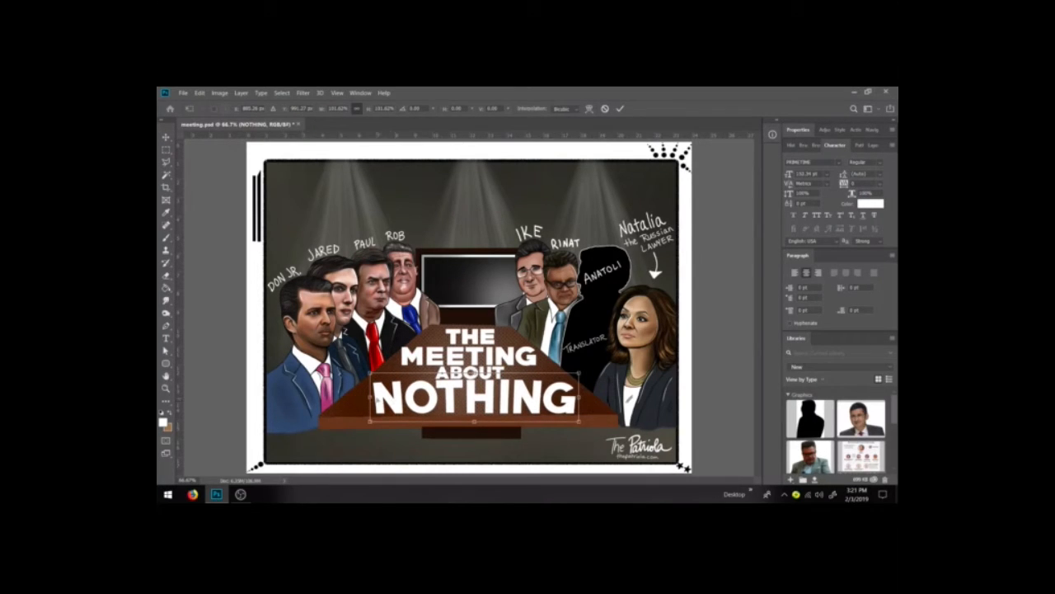
drag(371, 399, 359, 396)
key(Return)
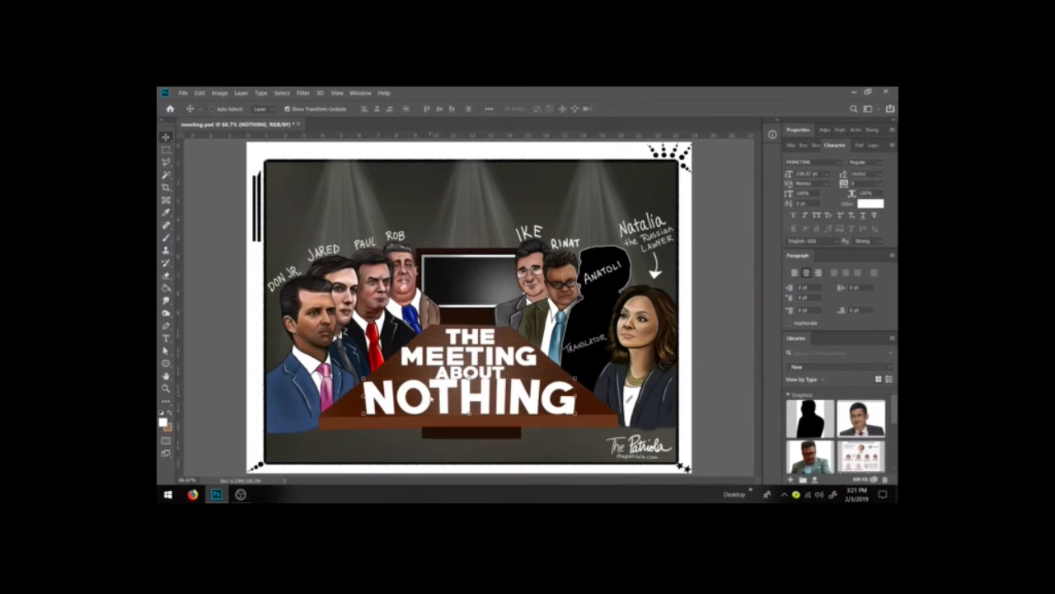
Step: Group the THE, MEETING, ABOUT and NOTHING text layers into a new group named text on table
click(165, 151)
click(166, 136)
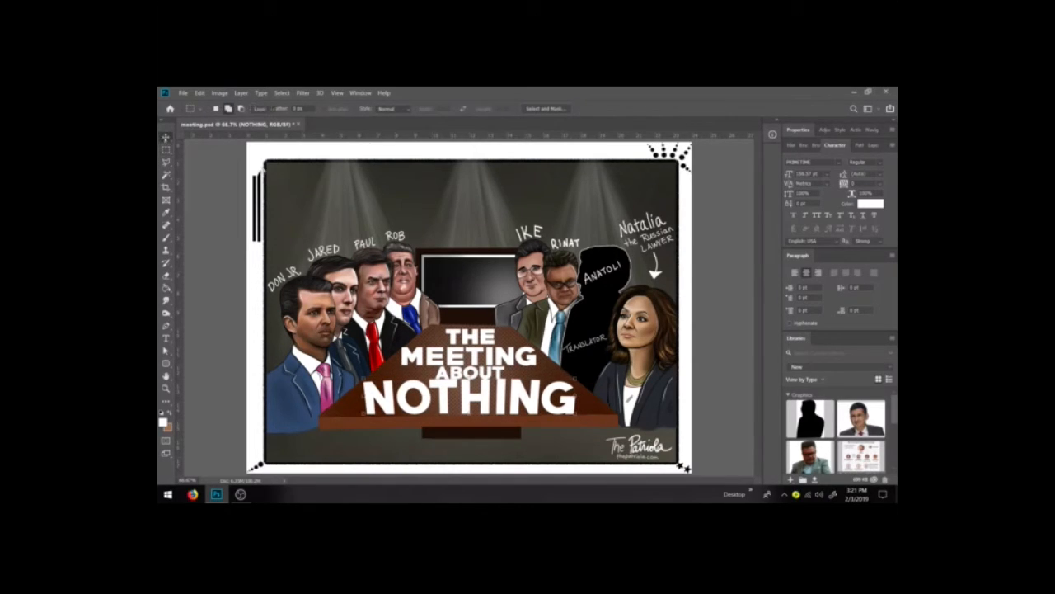
click(870, 145)
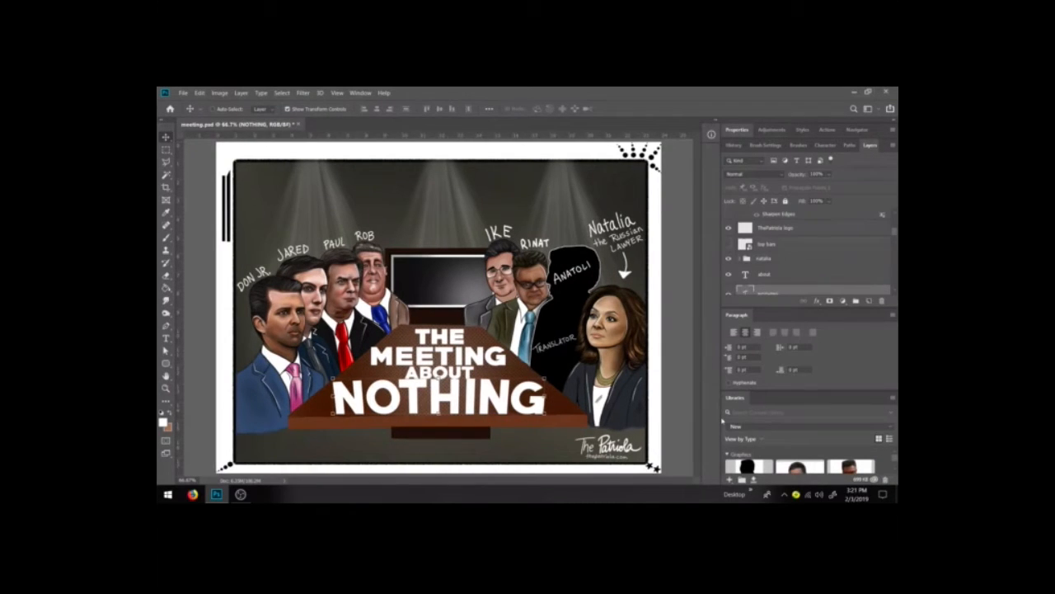
scroll(788, 275, down, 2)
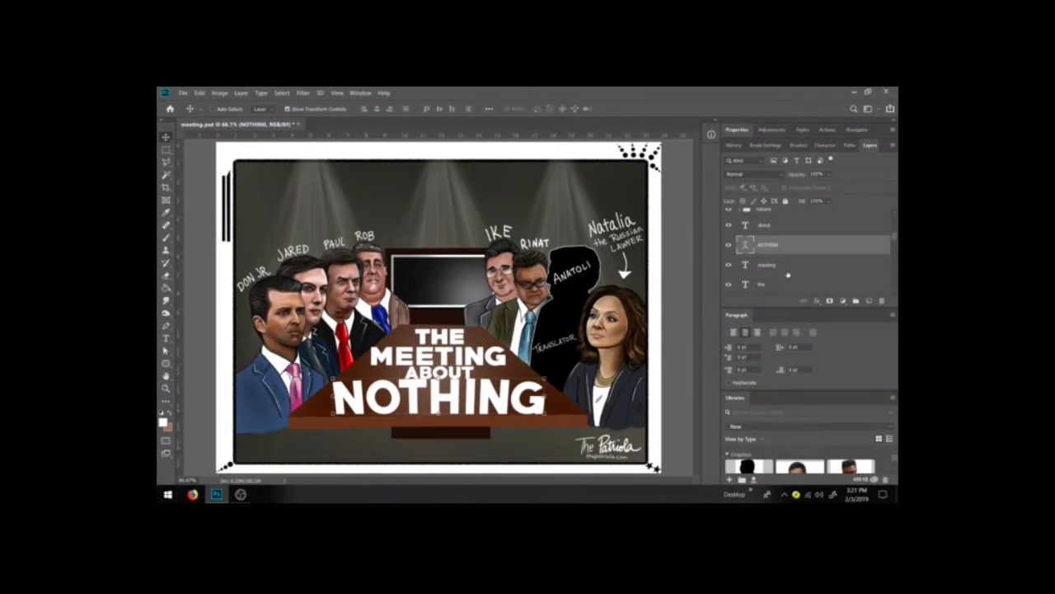
click(775, 225)
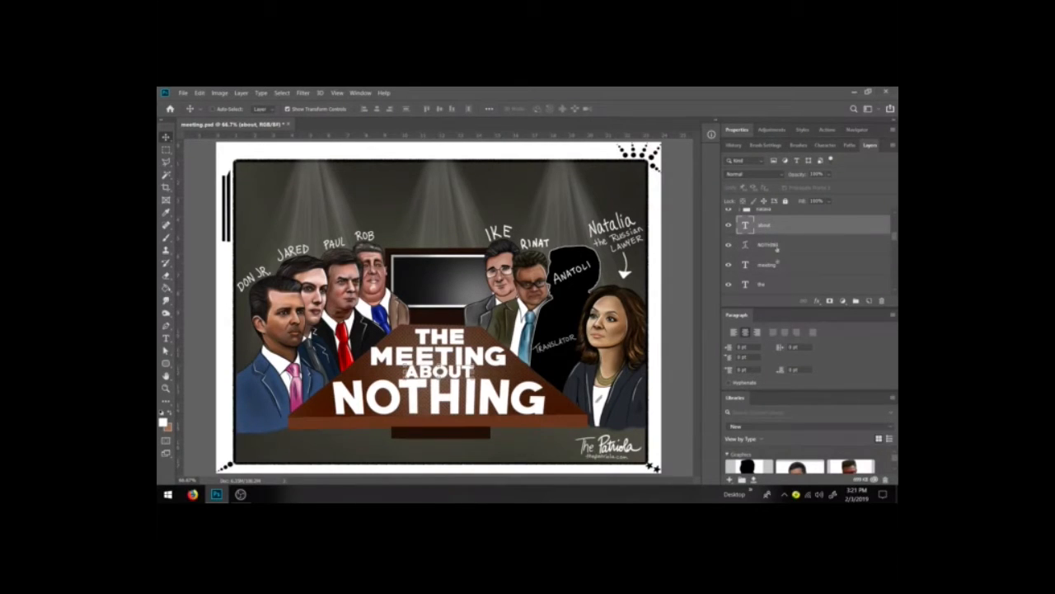
click(777, 268)
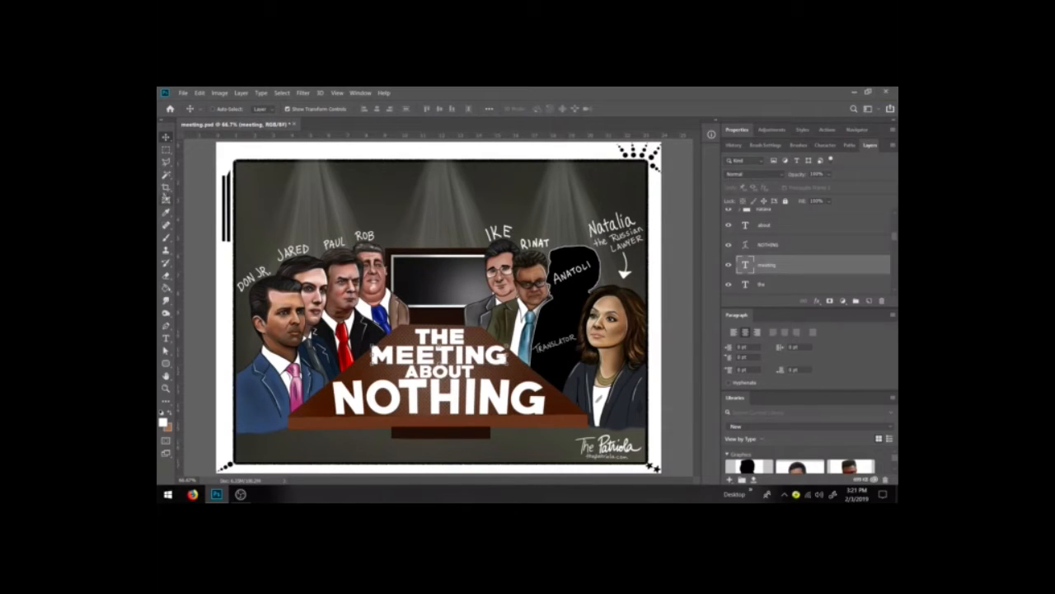
click(166, 149)
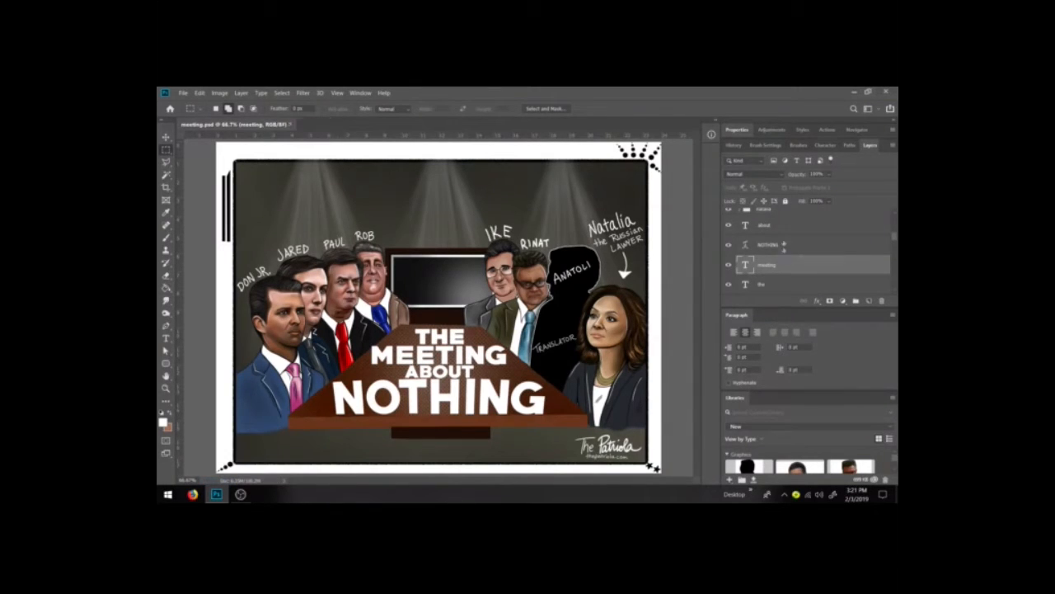
click(779, 230)
shift+click(779, 285)
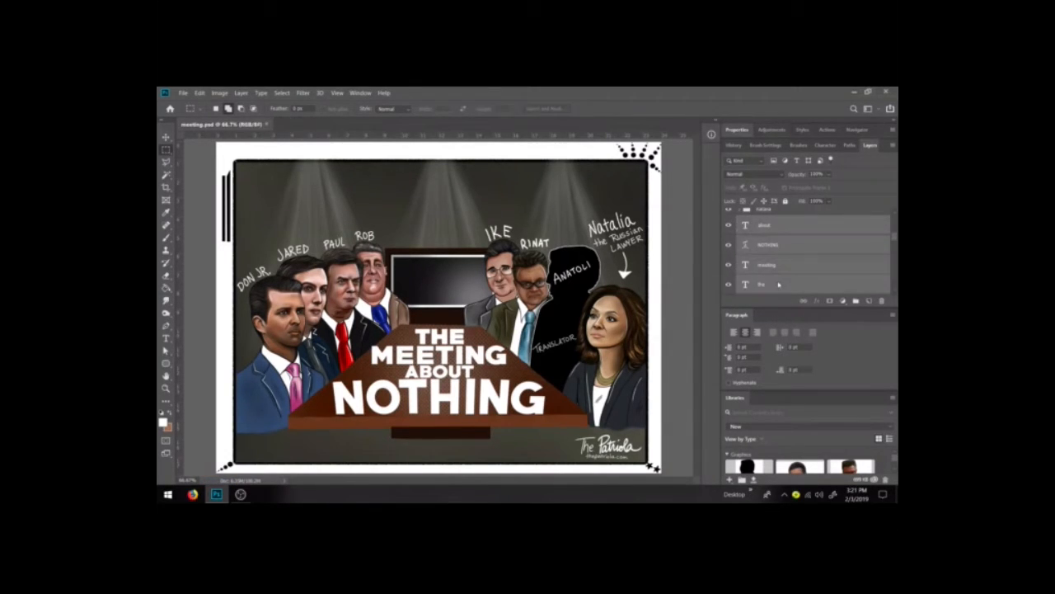
click(892, 147)
click(839, 239)
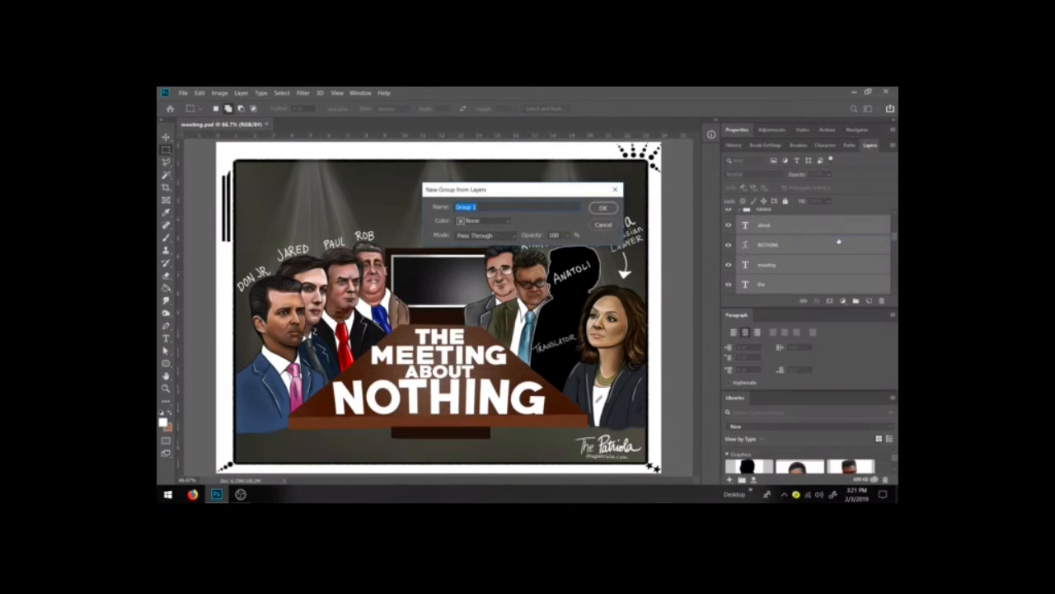
text(text)
text( obj)
key(BackSpace)
key(BackSpace)
text(n lable)
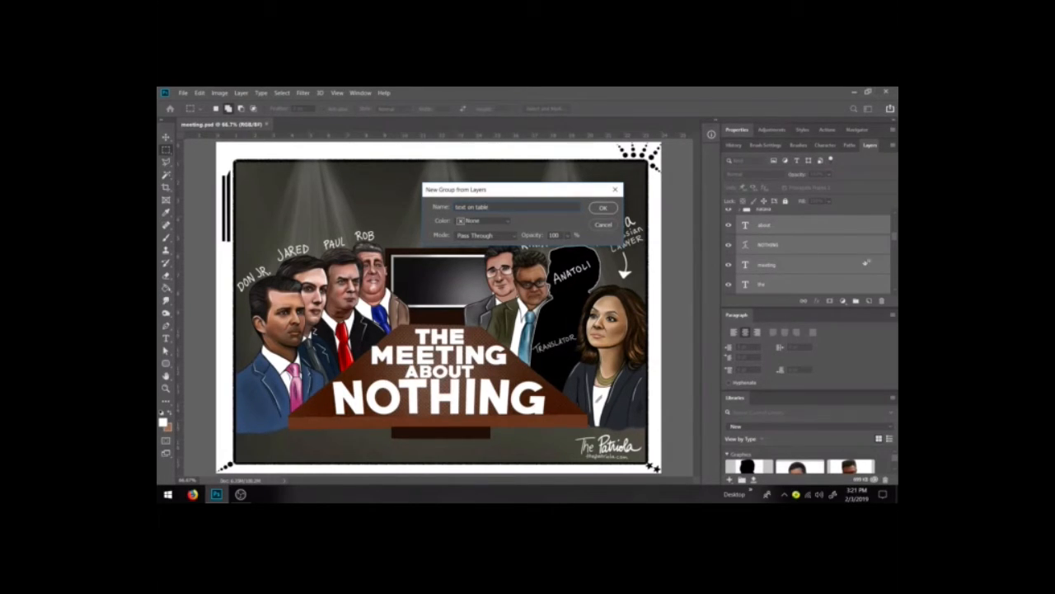
click(603, 208)
Step: Add a Drop Shadow layer style to the text on table group
click(241, 93)
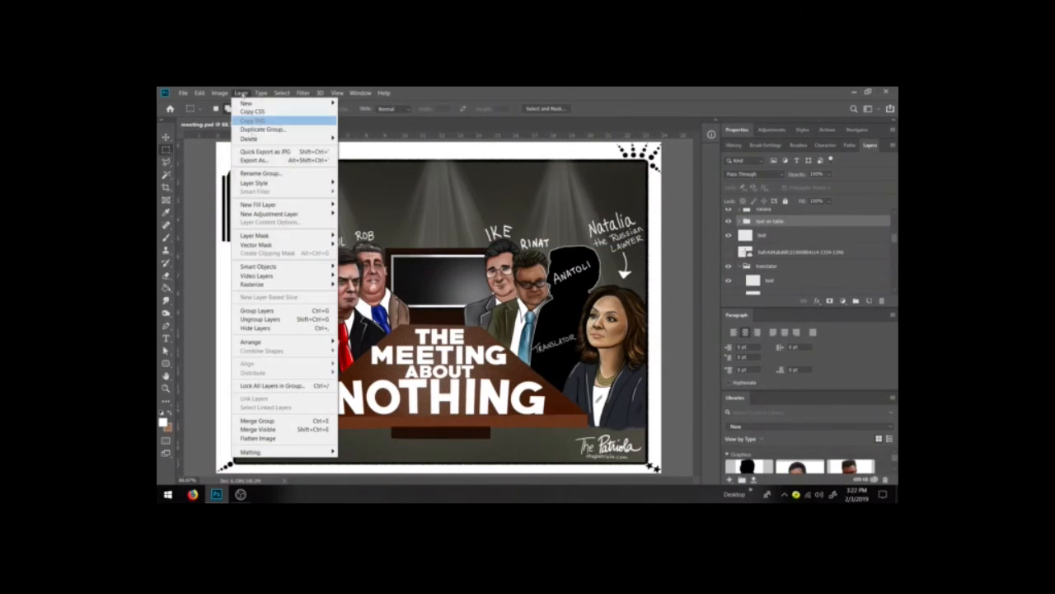
mouse_move(281, 182)
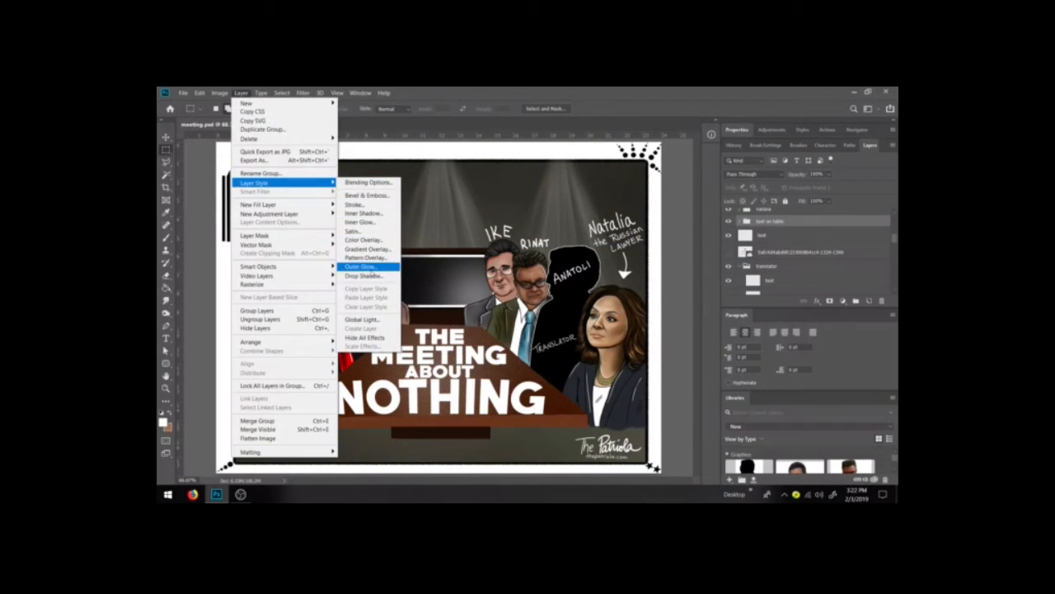
click(368, 269)
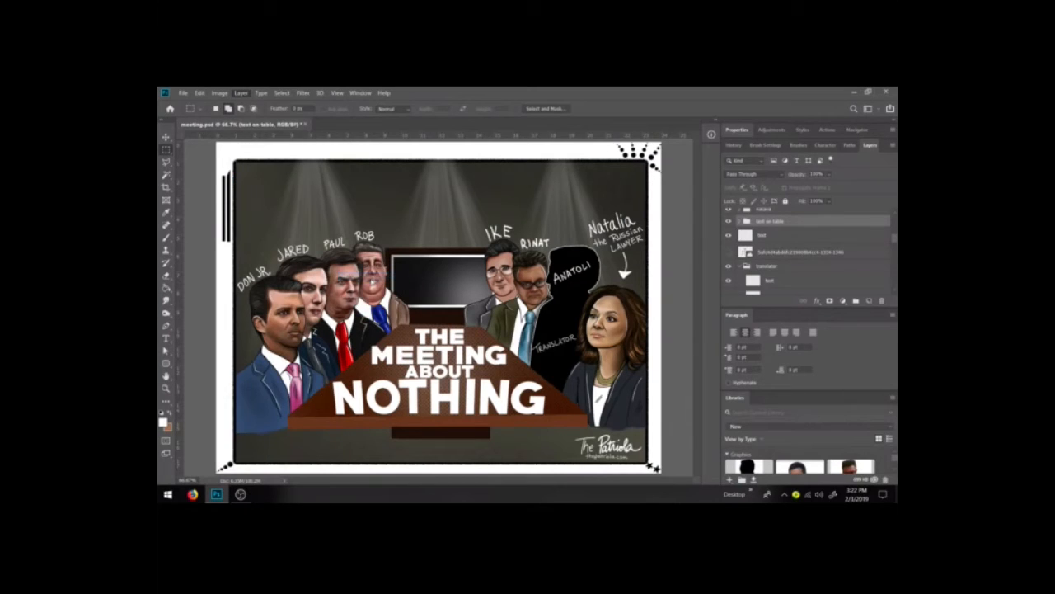
drag(593, 247, 706, 238)
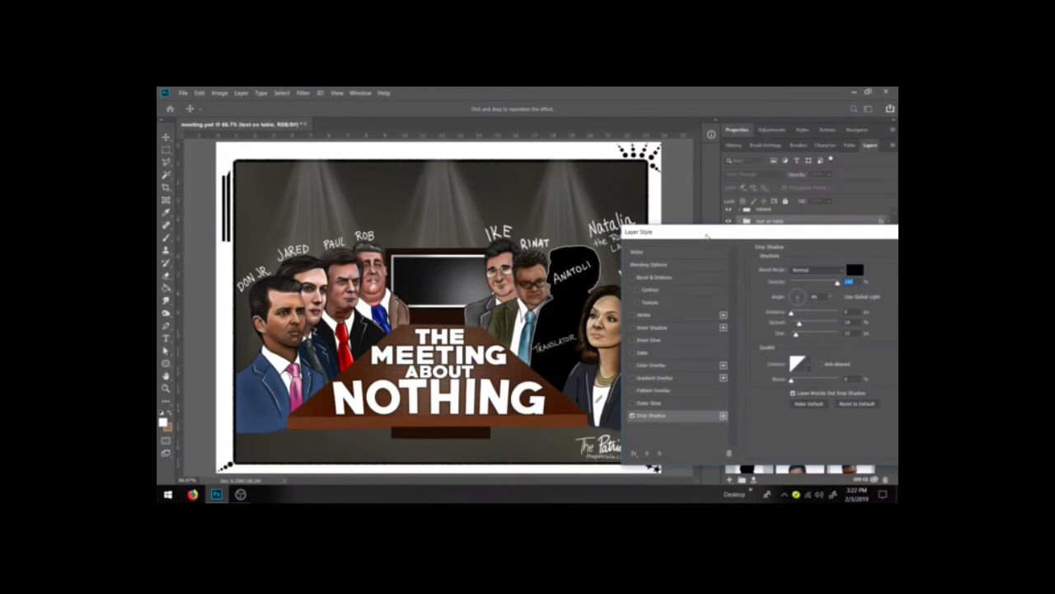
click(797, 334)
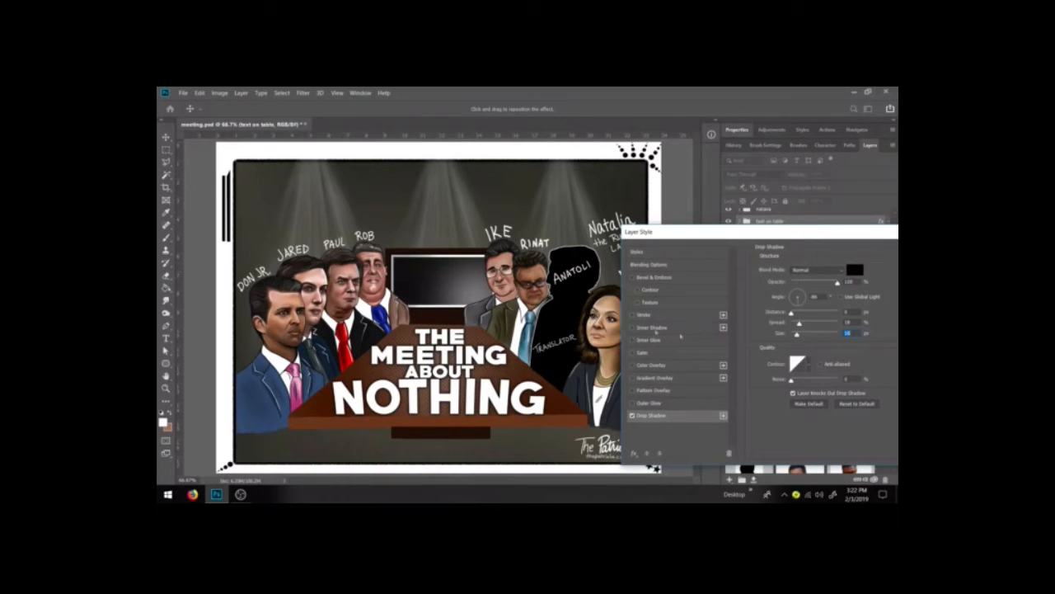
Step: Add an Inner Shadow effect to the same group, nudge its choke slightly higher, and apply the layer style
click(650, 340)
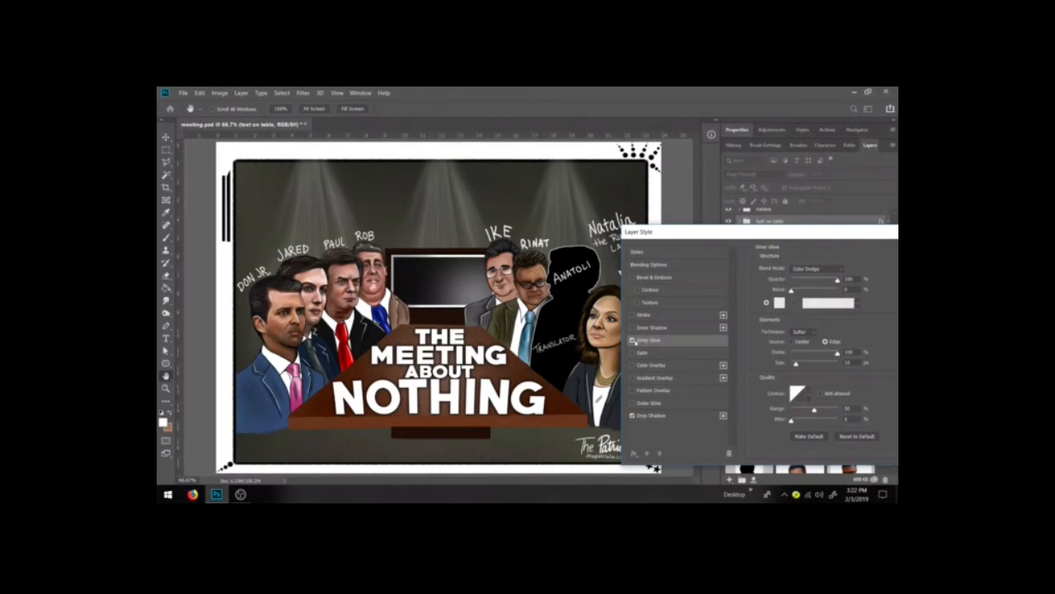
click(633, 339)
click(632, 327)
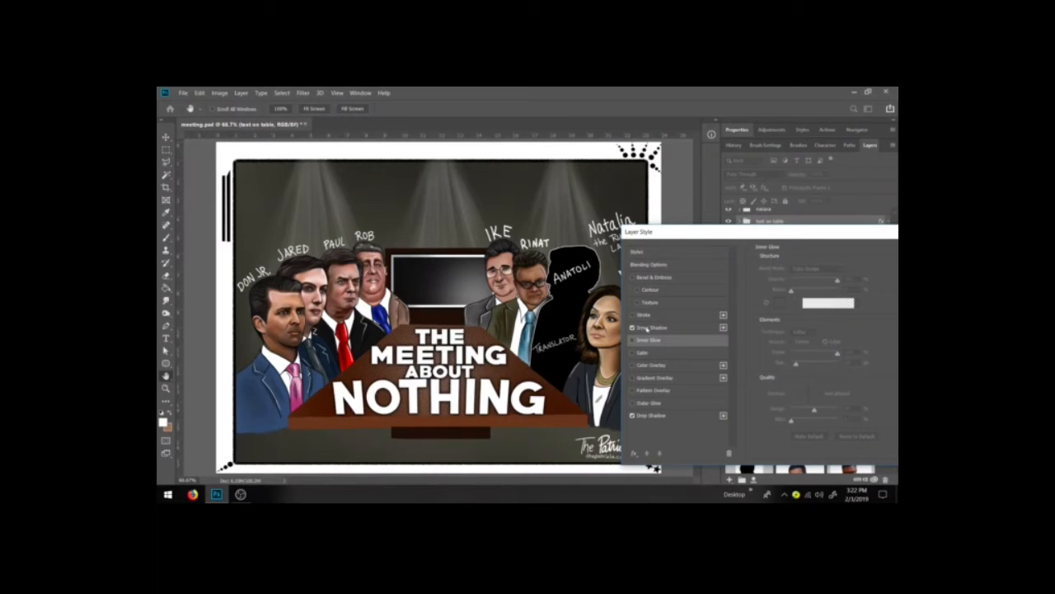
click(647, 327)
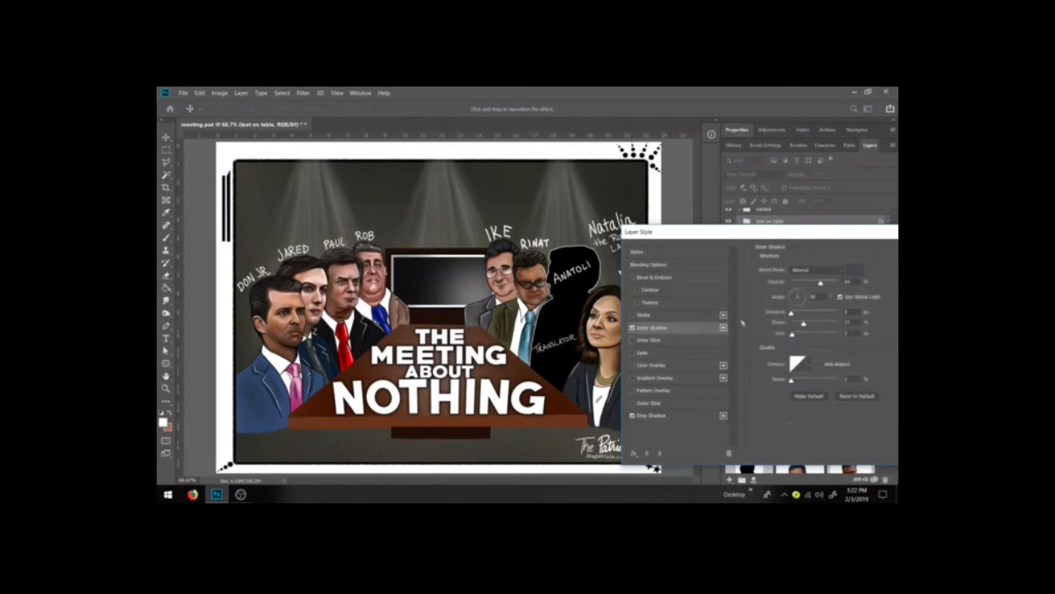
drag(793, 333, 797, 335)
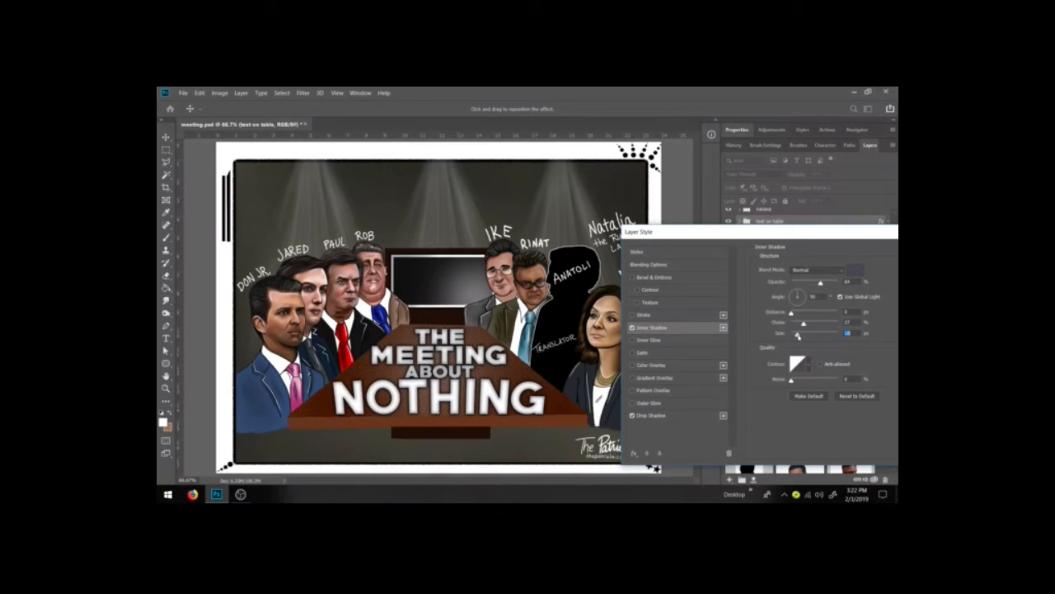
drag(731, 234, 623, 236)
click(858, 255)
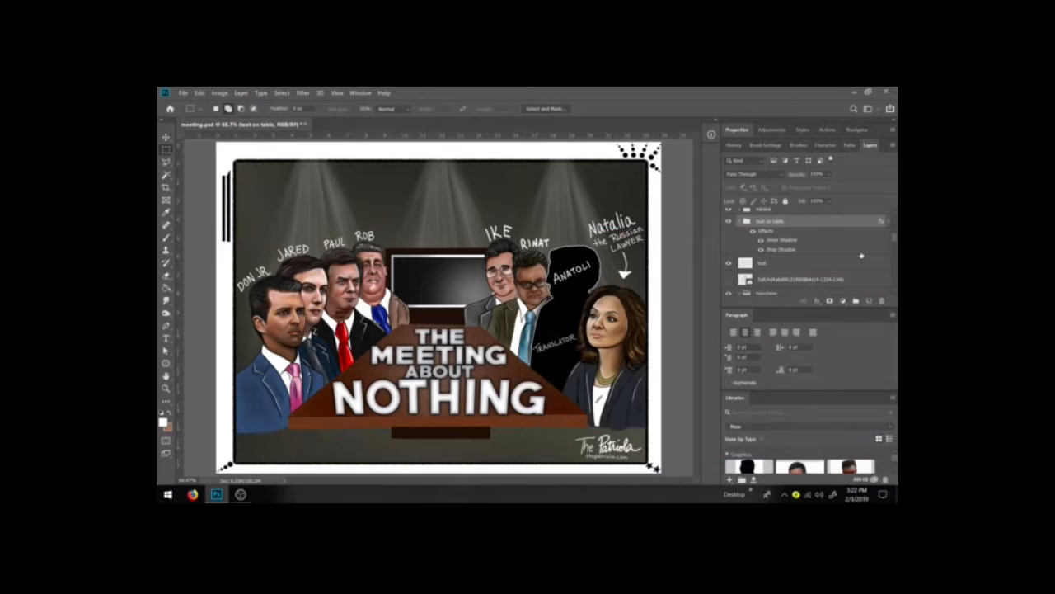